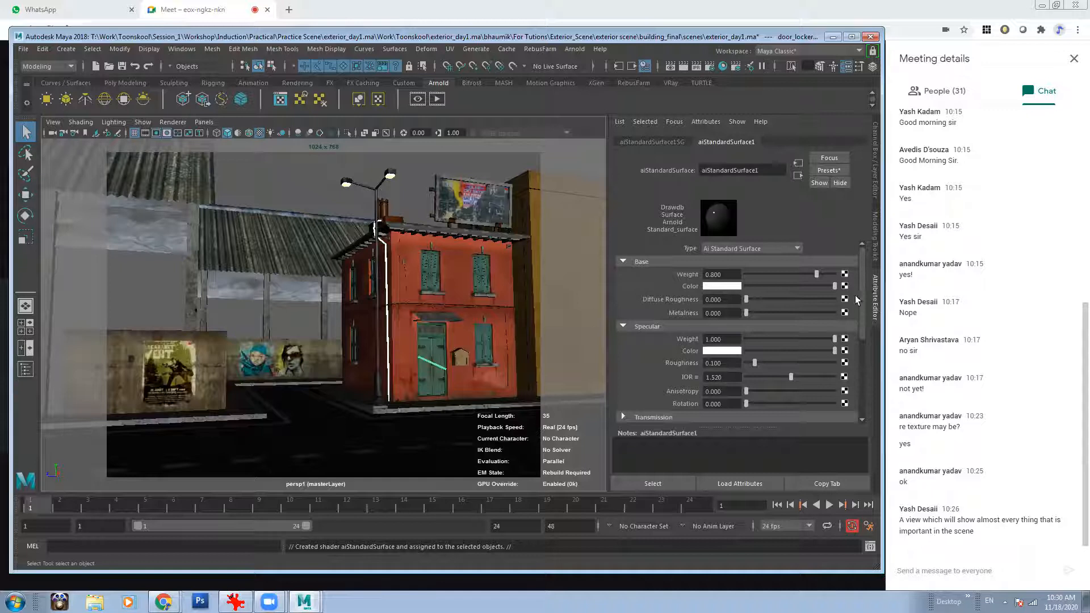
- Show the scene with its texture maps and select the untextured sheet panel of the factory building behind the poster wall
left_click(320, 191)
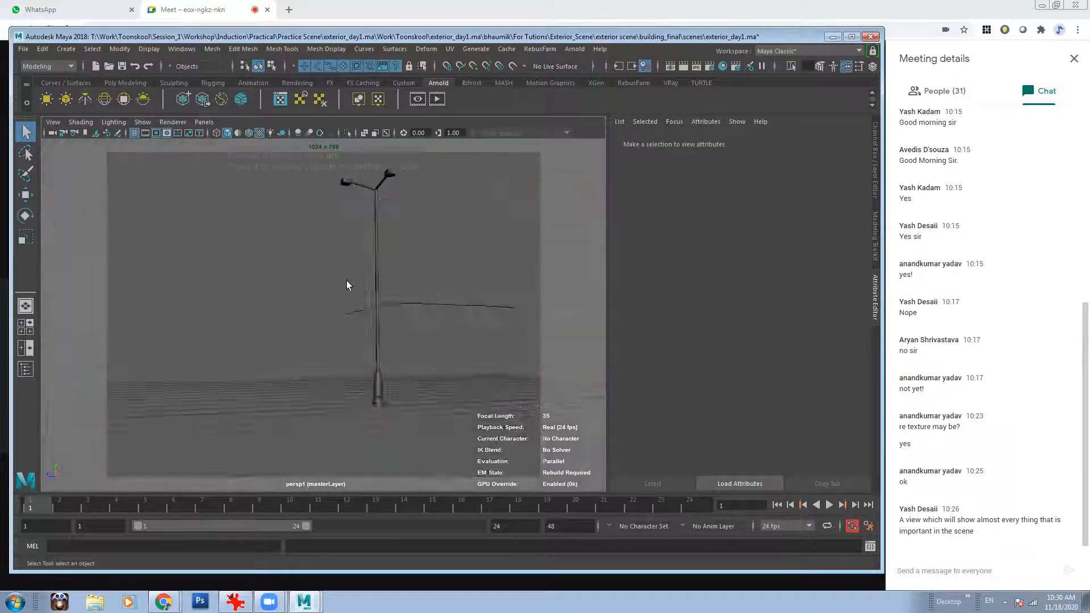
key("6")
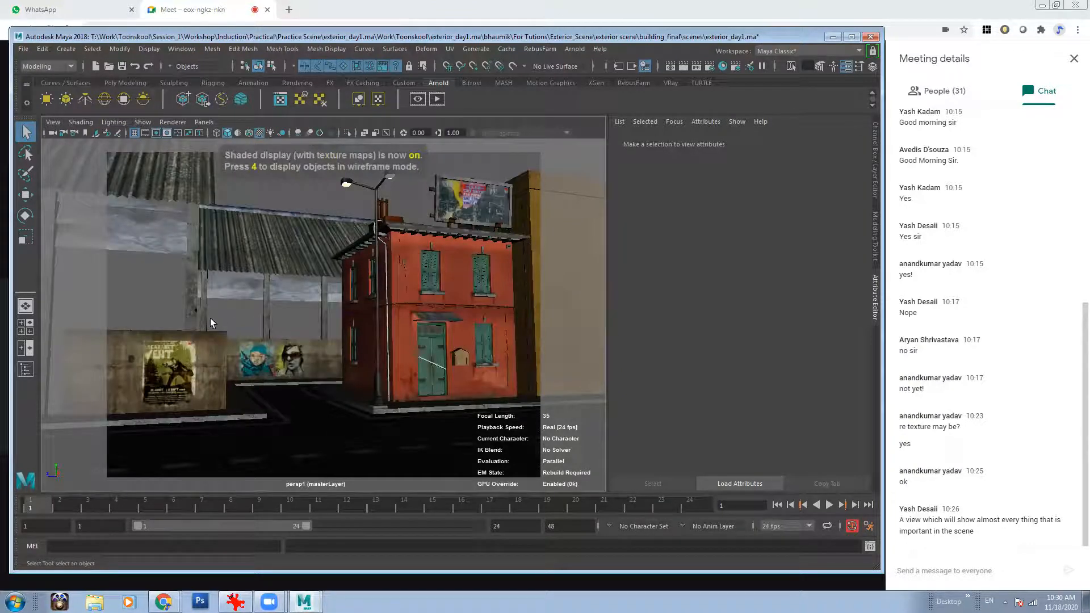
left_click(169, 301)
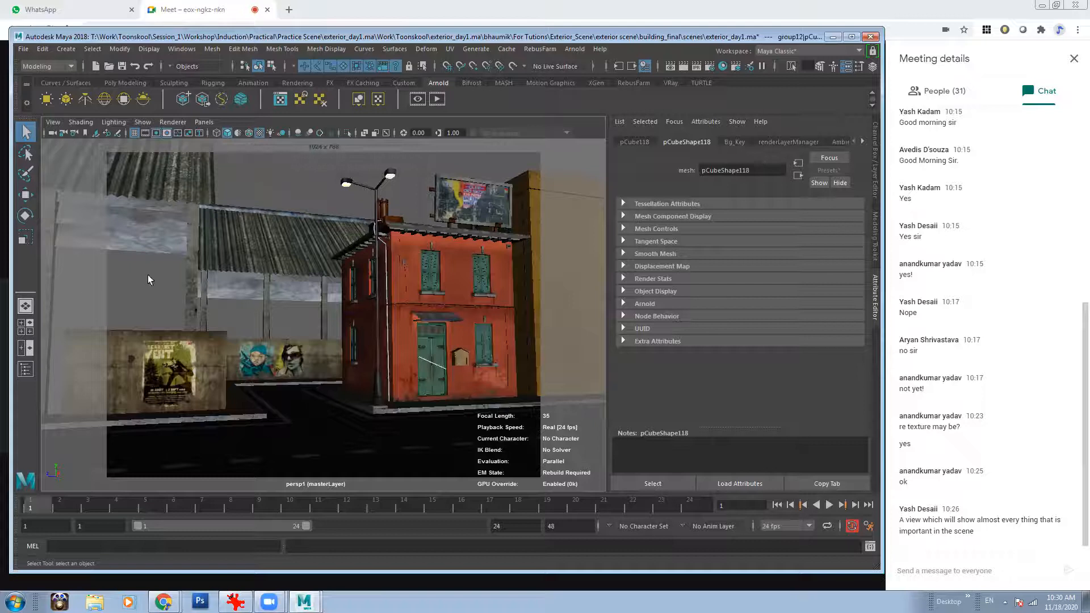
left_click(277, 150)
left_click(216, 323)
- Open the file texture connected to the colour of the factory panel's material and browse for its image
right_click(153, 275)
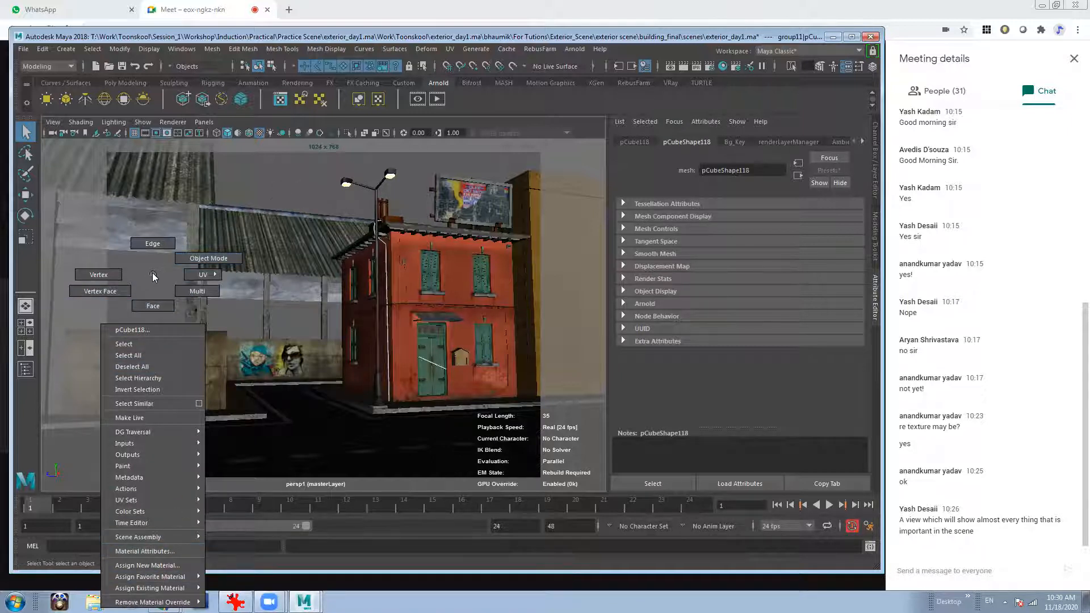
left_click(862, 142)
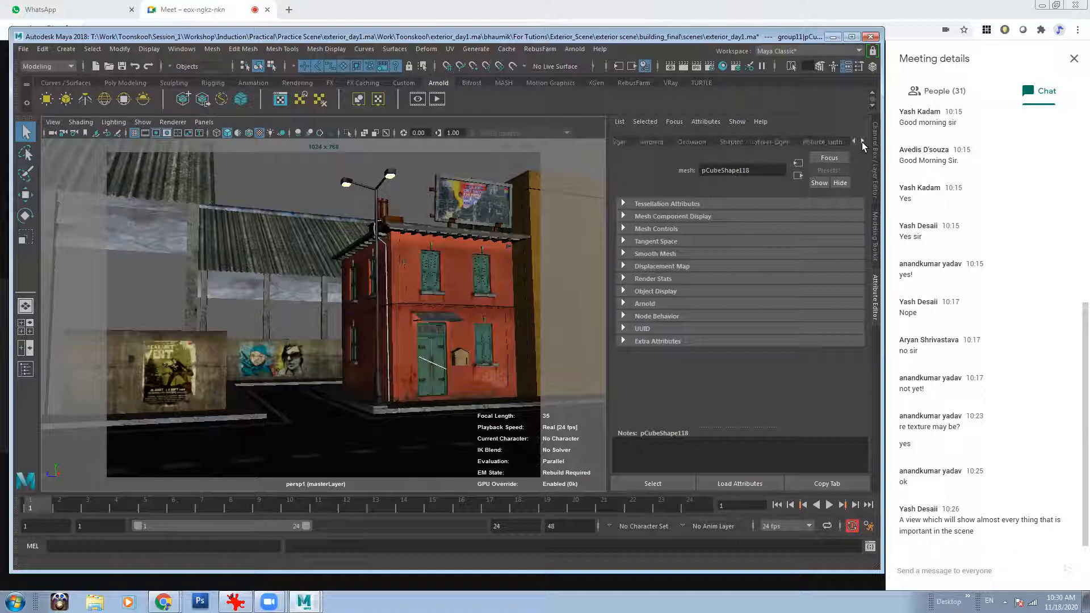
left_click(828, 142)
left_click(845, 281)
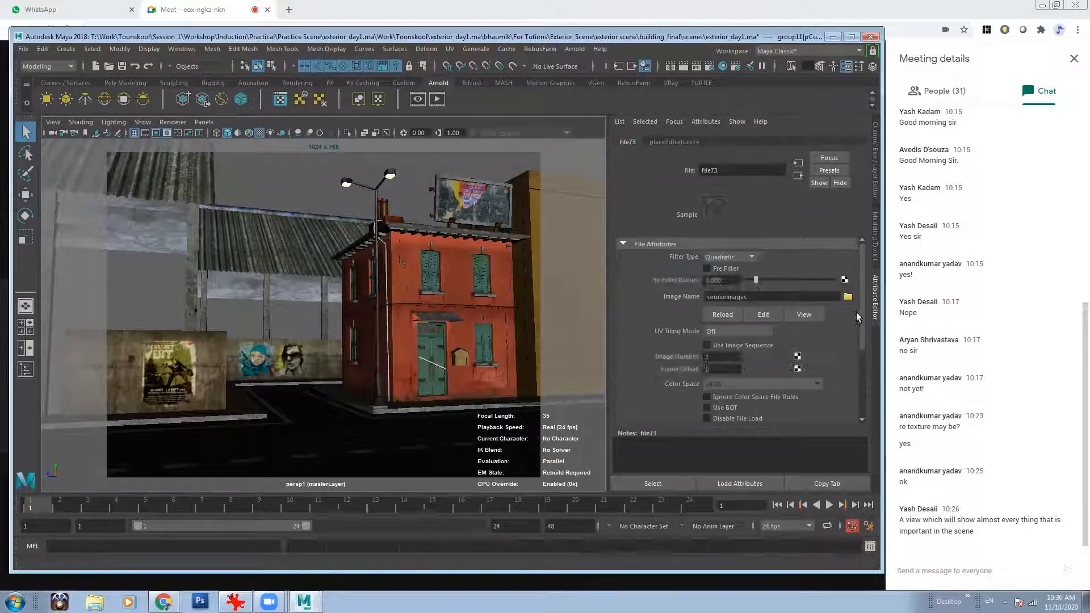
left_click(848, 296)
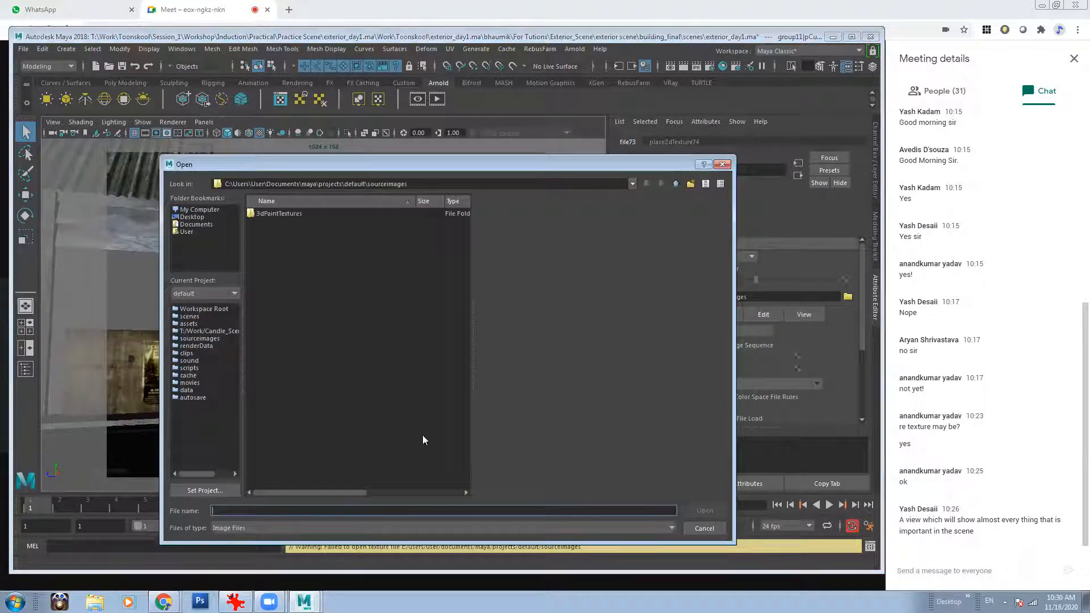
- Load factorytin copy.jpg from the building_final scenes folder as the factory panel's texture image and clear the selection
left_click(280, 511)
type("T:\\Work\\Toonskool\\Session_1\\Workshop\\Induction\\Practical\\Practice Scene\\exterior_day1.ma\\Work\\Toonskool\\exterior_day1.ma\\bhaumik\\For Tutions\\Exterior_Scene\\exterior scene\\building_final\\scenes")
key("Return")
left_click(301, 351)
left_click(363, 386)
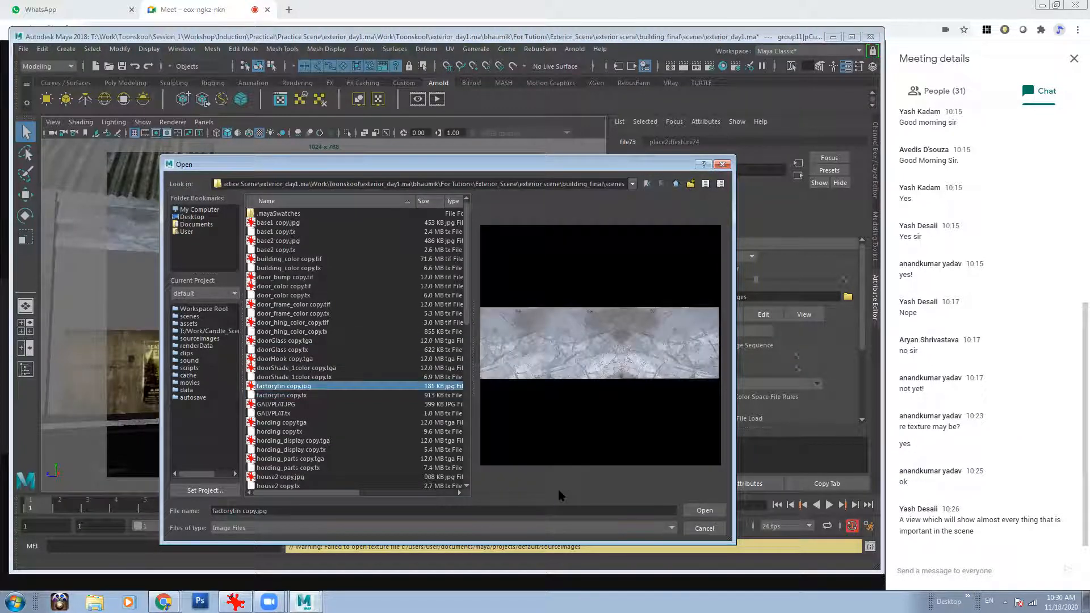
left_click(705, 511)
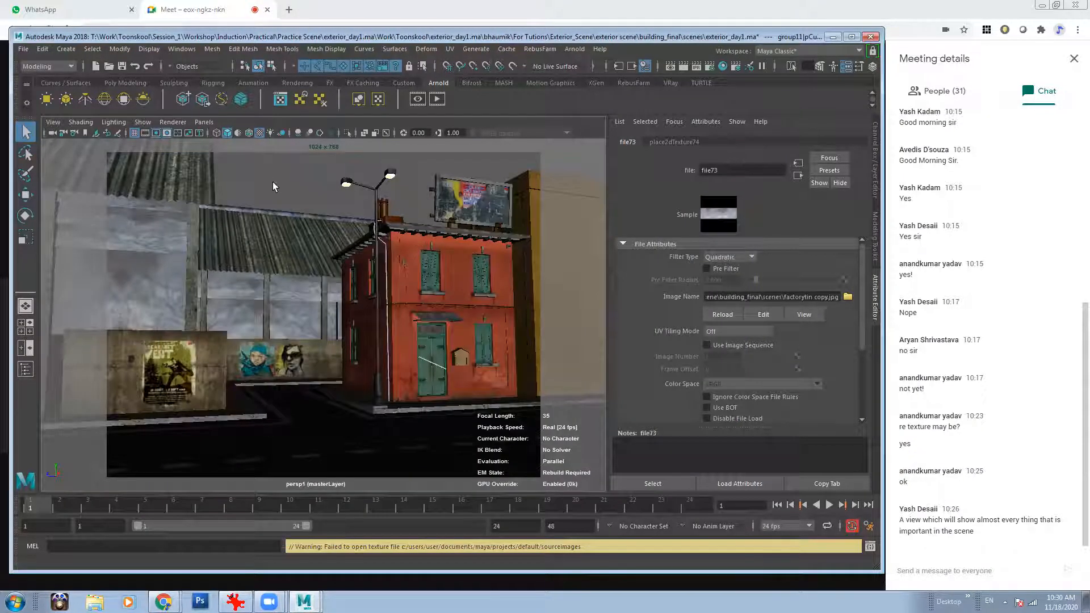
left_click(581, 286)
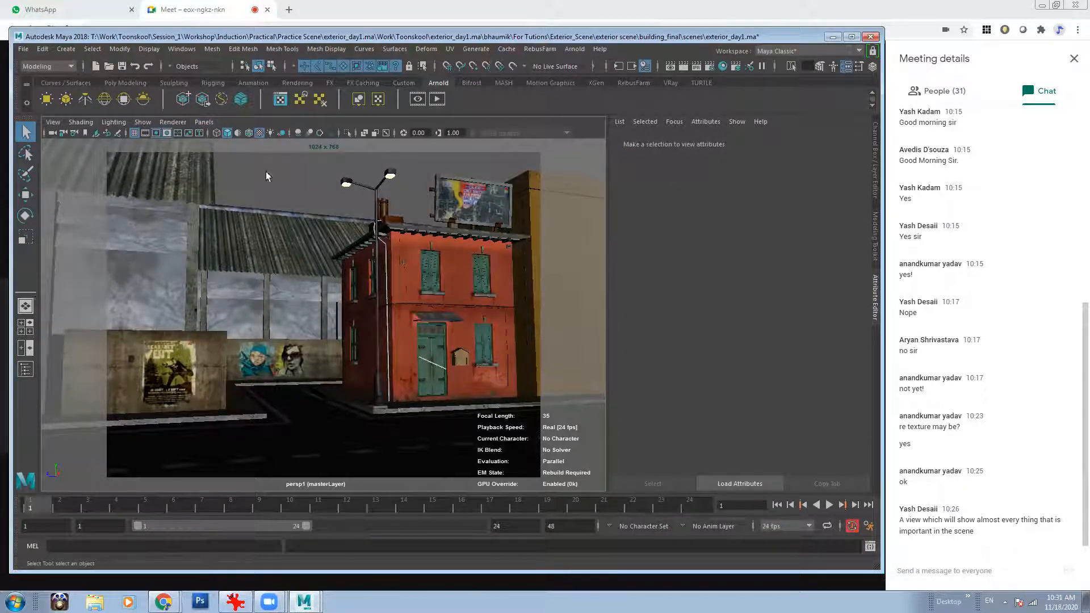
left_click(203, 122)
mouse_move(247, 132)
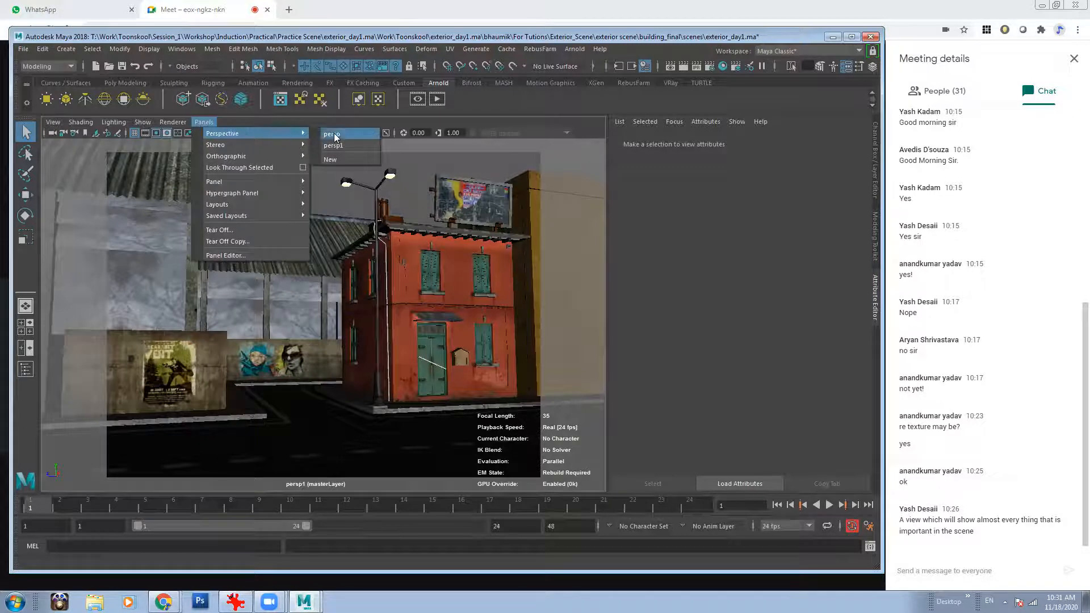
left_click(337, 188)
- Select the persp1 camera of the current view, lock all of its channels, and clear the selection
left_click(873, 67)
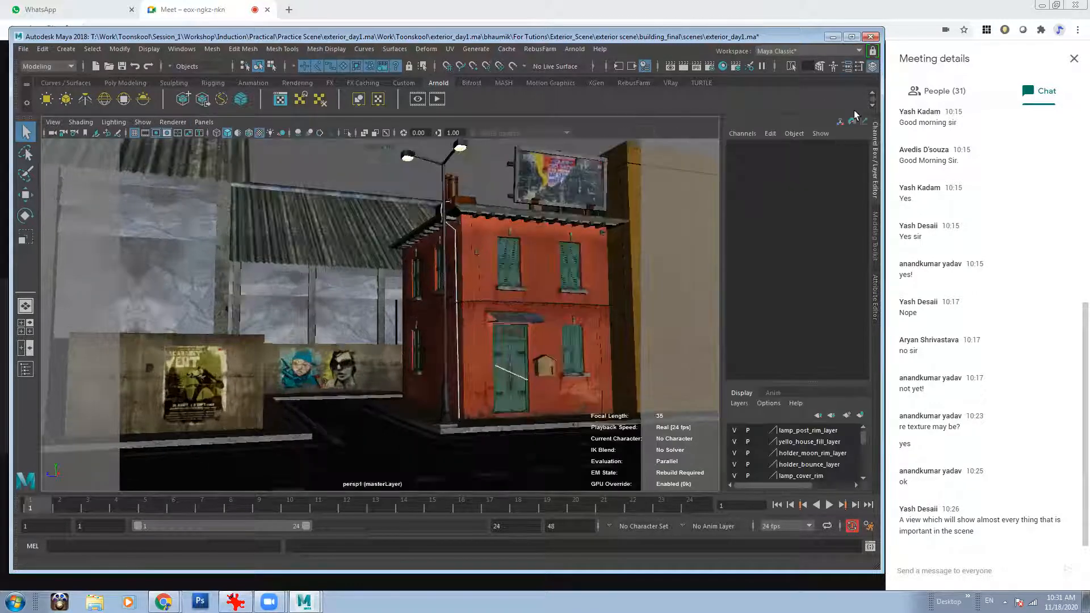
left_click(53, 122)
left_click(85, 150)
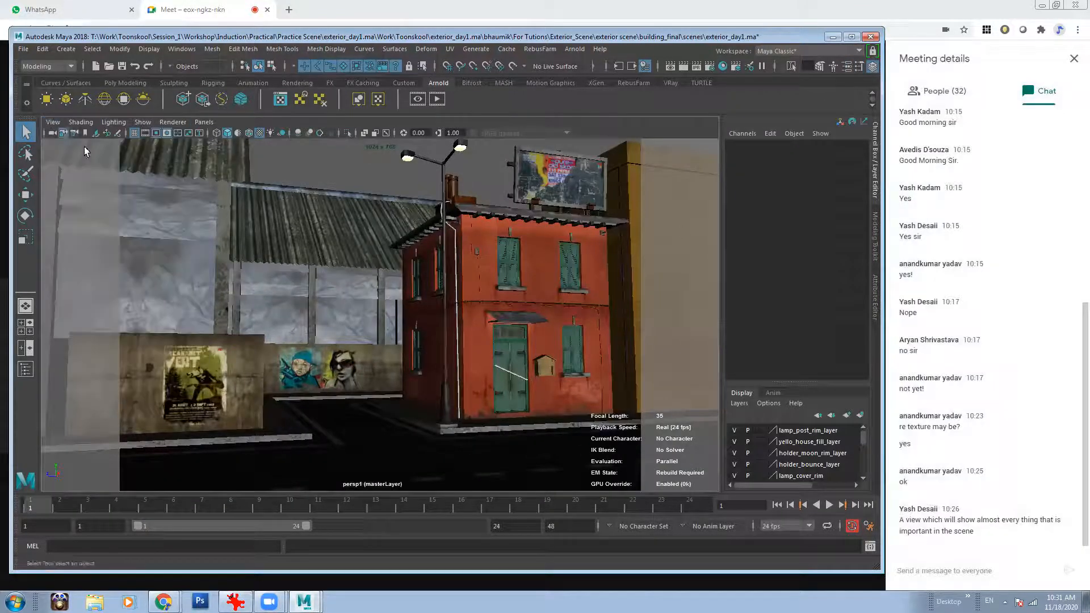
left_click(53, 123)
left_click(52, 124)
left_click(51, 124)
left_click(68, 138)
left_click_drag(842, 153, 842, 341)
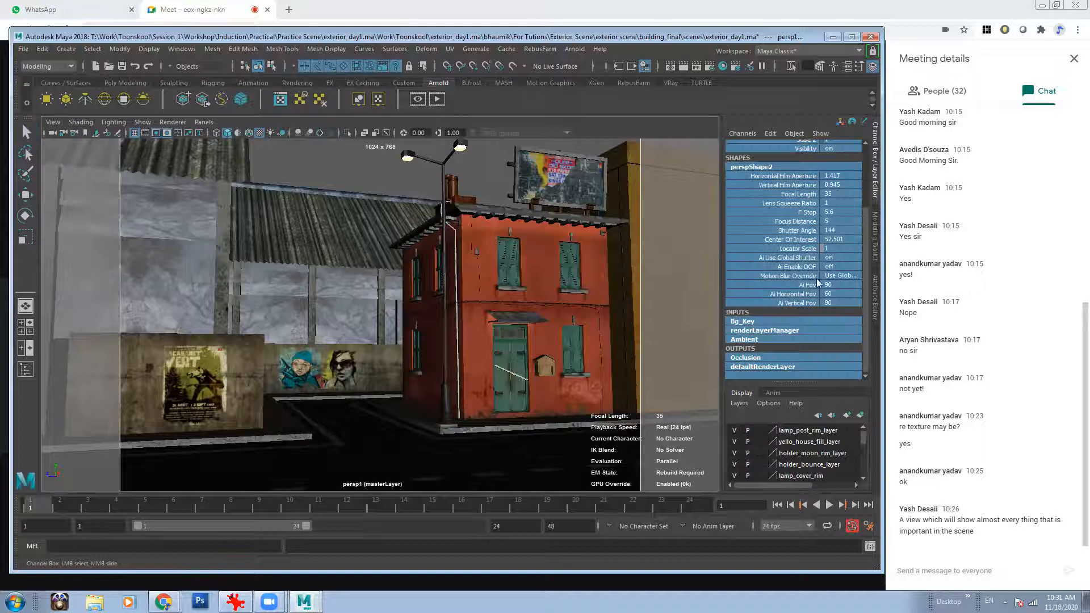
right_click(812, 236)
left_click(844, 489)
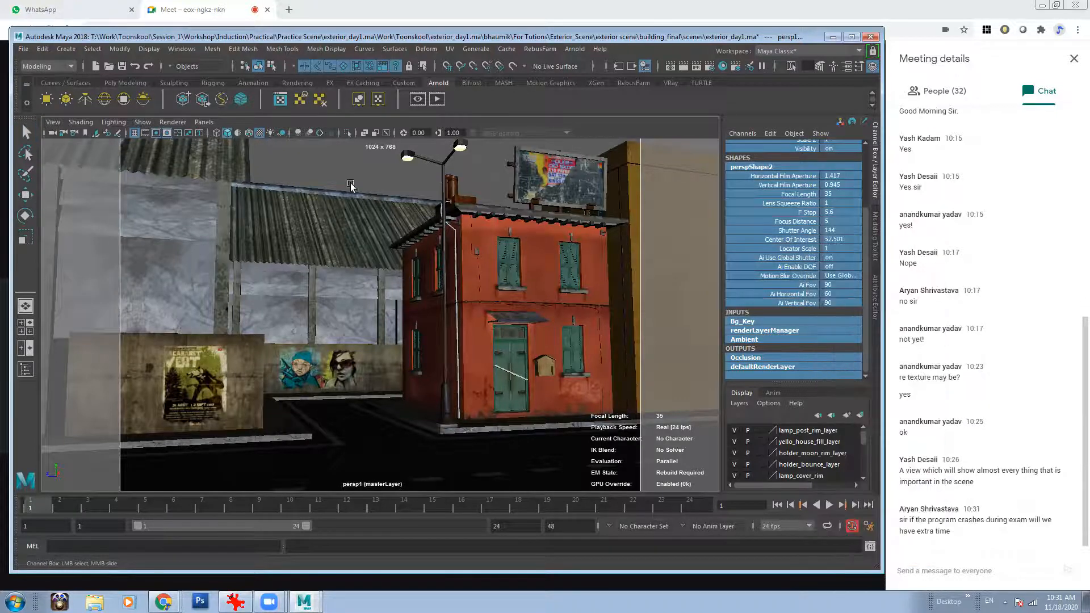
left_click(334, 166)
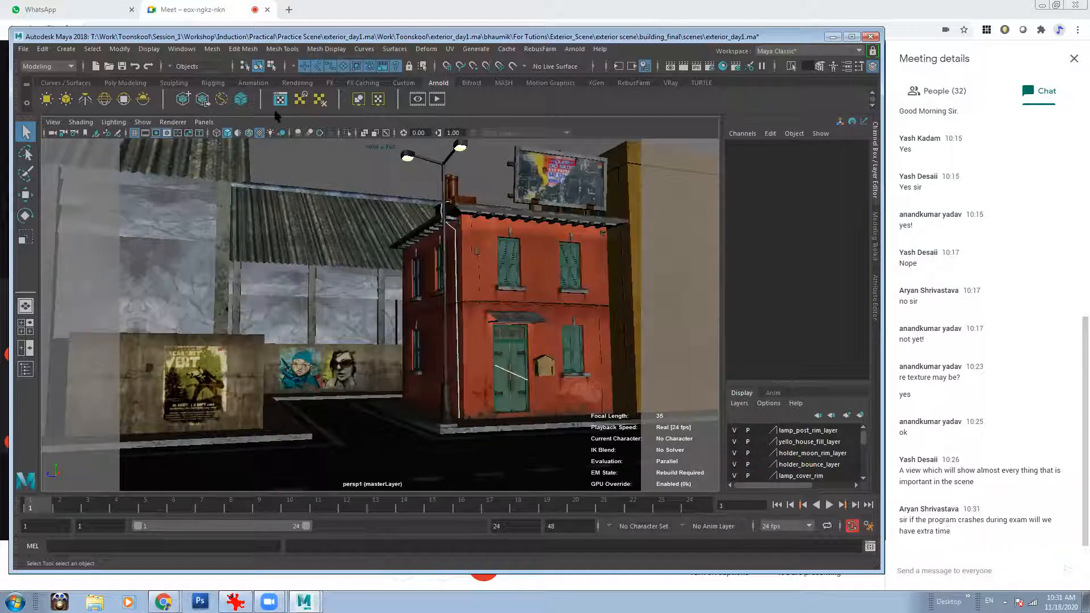
left_click(23, 49)
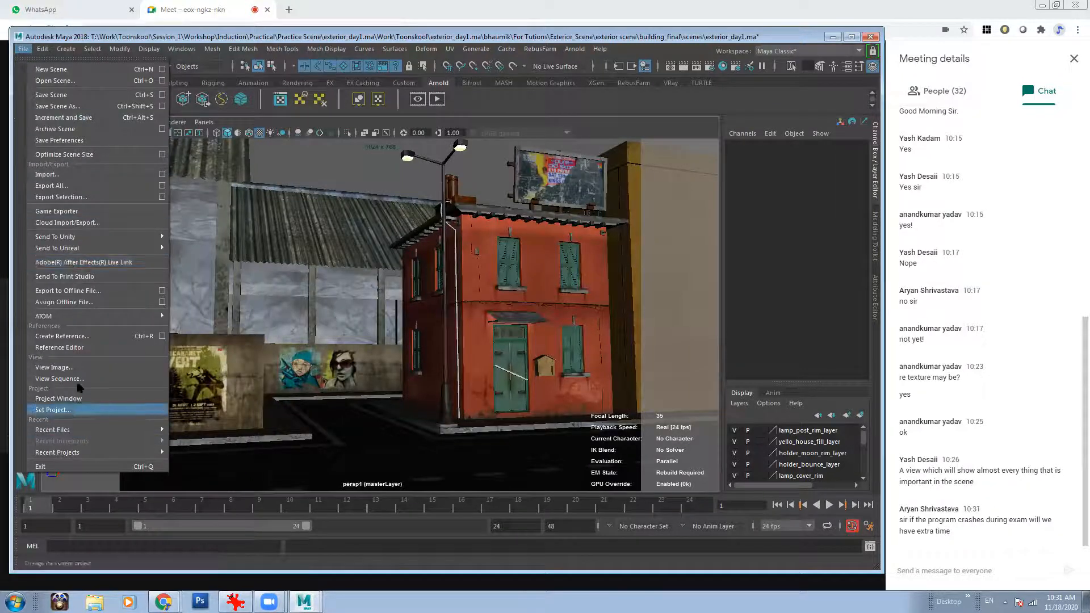
left_click(347, 178)
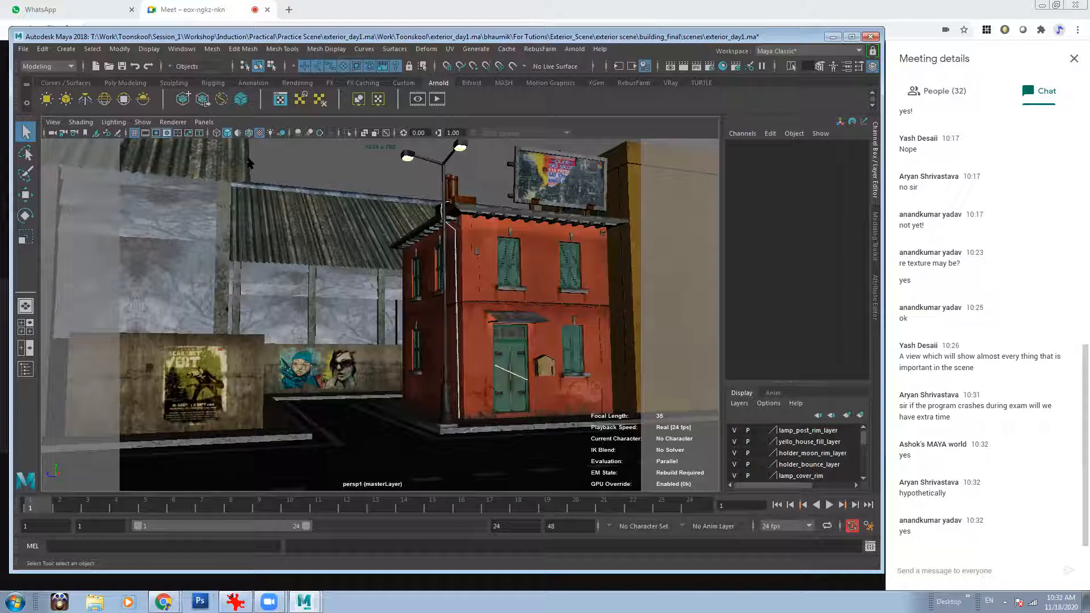
- Switch the viewport to the persp camera
left_click(205, 122)
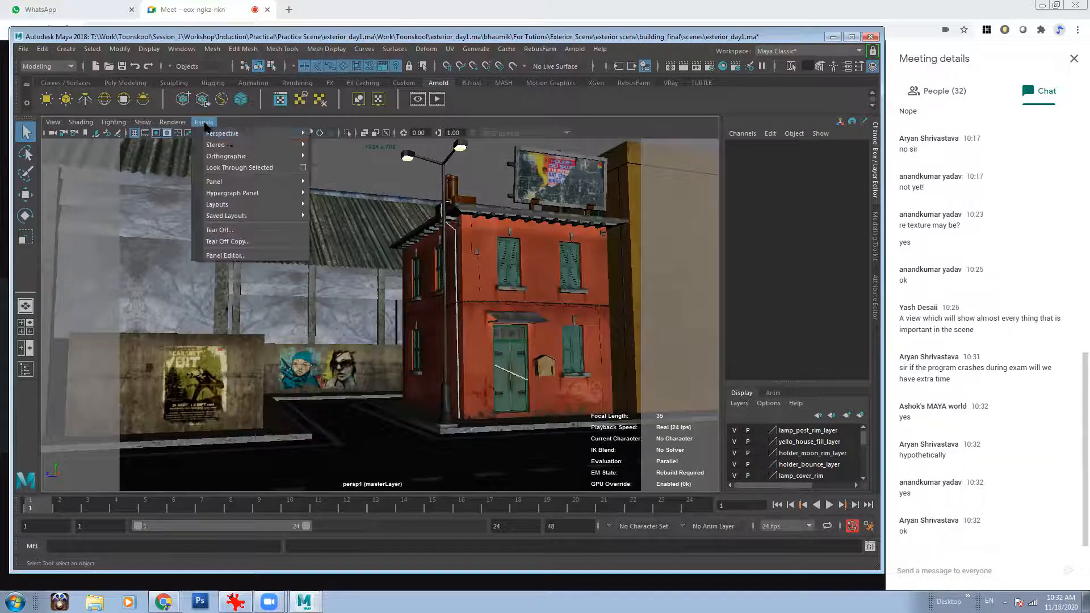
mouse_move(284, 133)
left_click(335, 147)
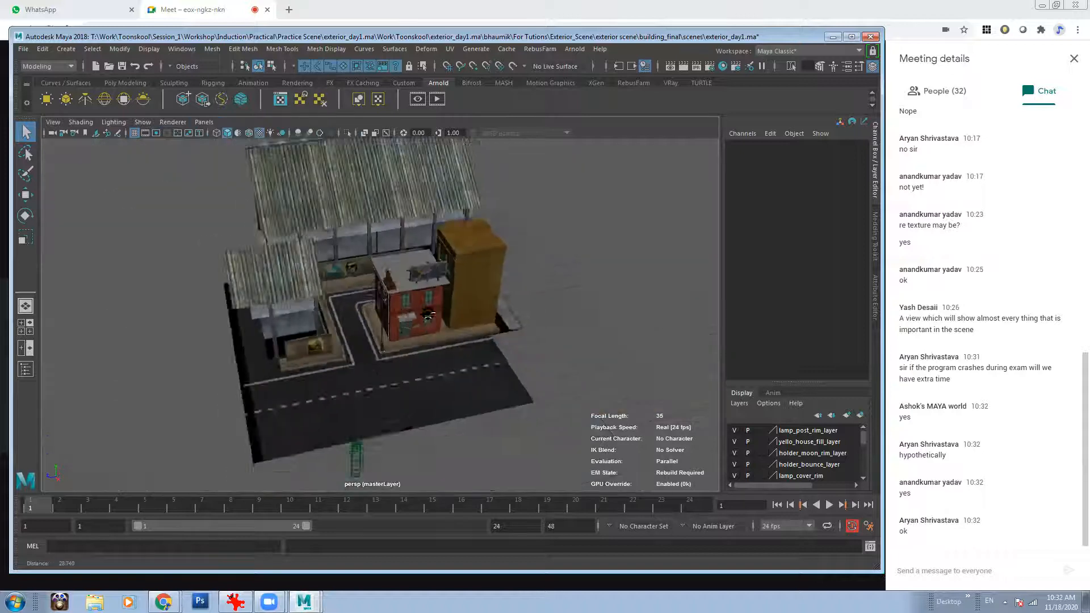
- Examine the textured buildings, street and lamp post from several angles and distances
left_click_drag(428, 316, 417, 296, "alt")
right_click_drag(418, 295, 445, 291, "alt")
left_click_drag(445, 290, 418, 286, "alt")
middle_click_drag(367, 297, 384, 306, "alt")
right_click_drag(384, 307, 480, 338, "alt")
middle_click_drag(481, 338, 581, 365, "alt")
left_click_drag(581, 365, 607, 354, "alt")
middle_click_drag(606, 353, 465, 343, "alt")
right_click_drag(466, 343, 517, 348, "alt")
left_click_drag(516, 347, 488, 329, "alt")
right_click_drag(488, 330, 338, 298, "alt")
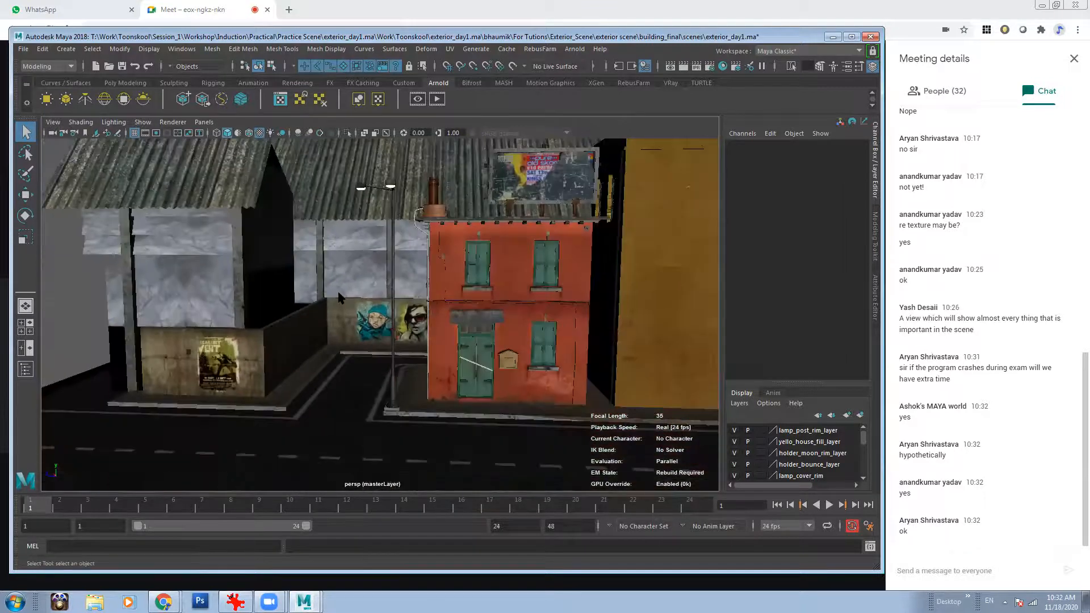
left_click_drag(327, 314, 358, 336, "alt")
- Switch the viewport to shaded display without textures
key("4")
middle_click_drag(358, 336, 371, 364, "alt")
left_click_drag(372, 363, 292, 281, "alt")
key("5")
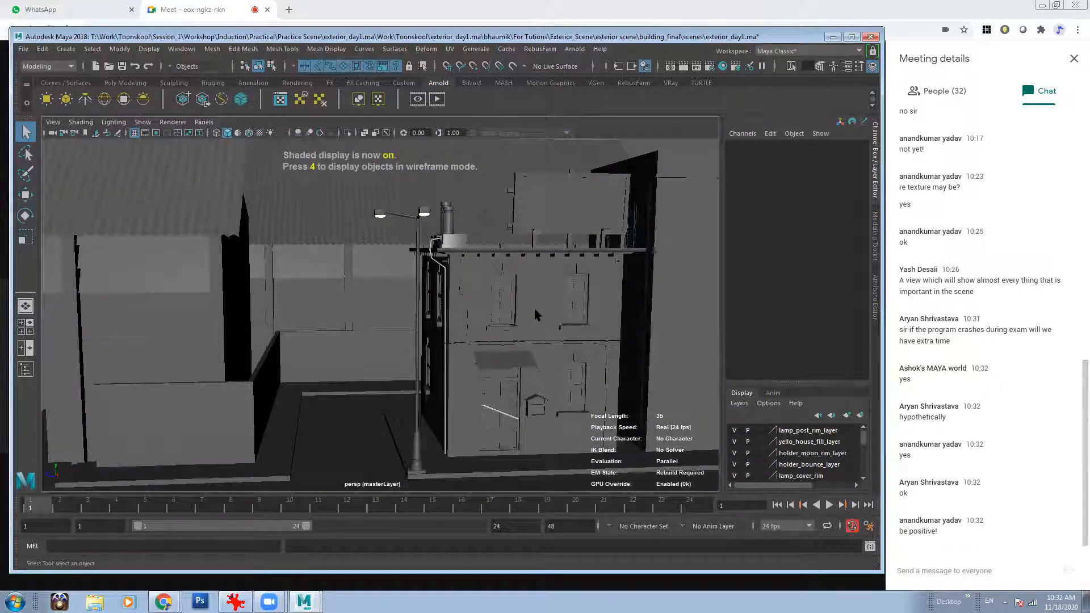
- Examine the untextured house, factory sheds and street from close up and from above
right_click_drag(546, 334, 447, 315, "alt")
left_click_drag(446, 315, 419, 311, "alt")
left_click_drag(268, 314, 284, 311, "alt")
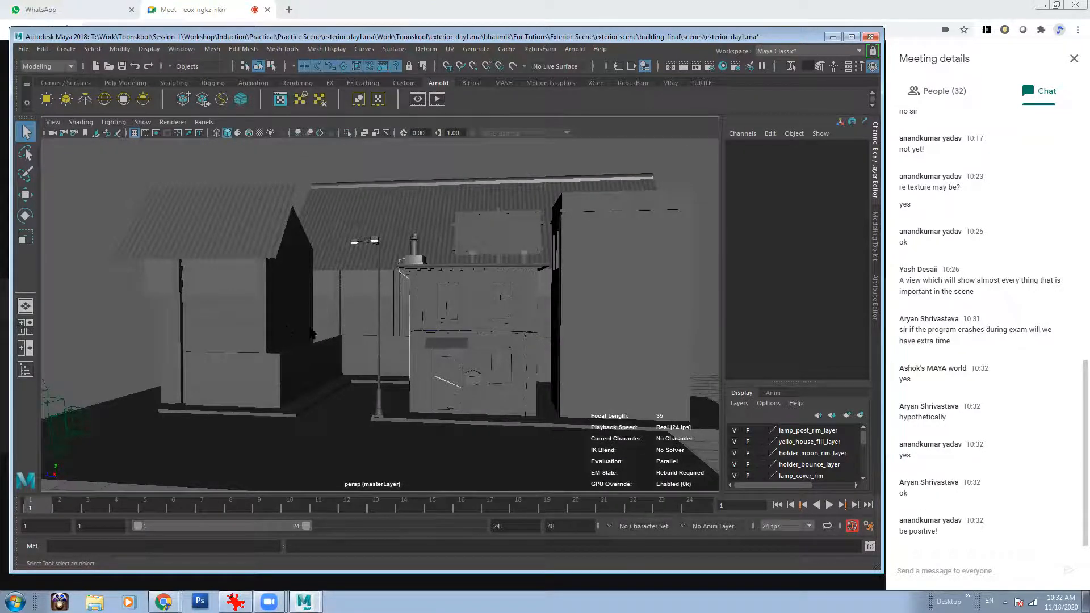
right_click_drag(340, 322, 514, 377, "alt")
mouse_move(435, 351)
left_mouse_down("alt")
mouse_move(464, 352)
mouse_move(440, 341)
mouse_move(455, 343)
left_mouse_up("alt")
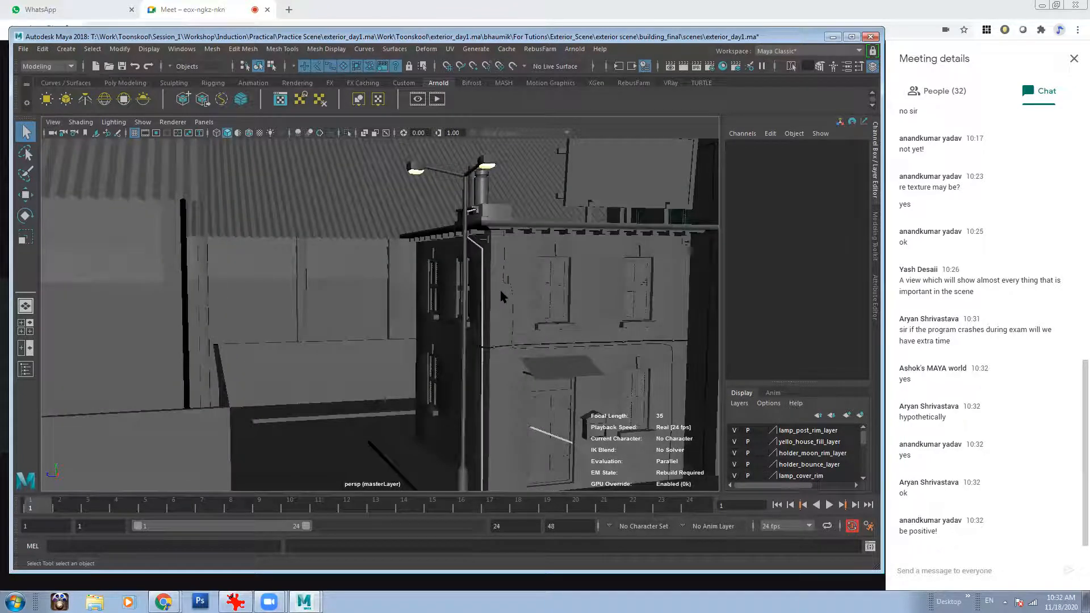
right_click_drag(527, 325, 344, 322, "alt")
left_click_drag(439, 342, 347, 347, "alt")
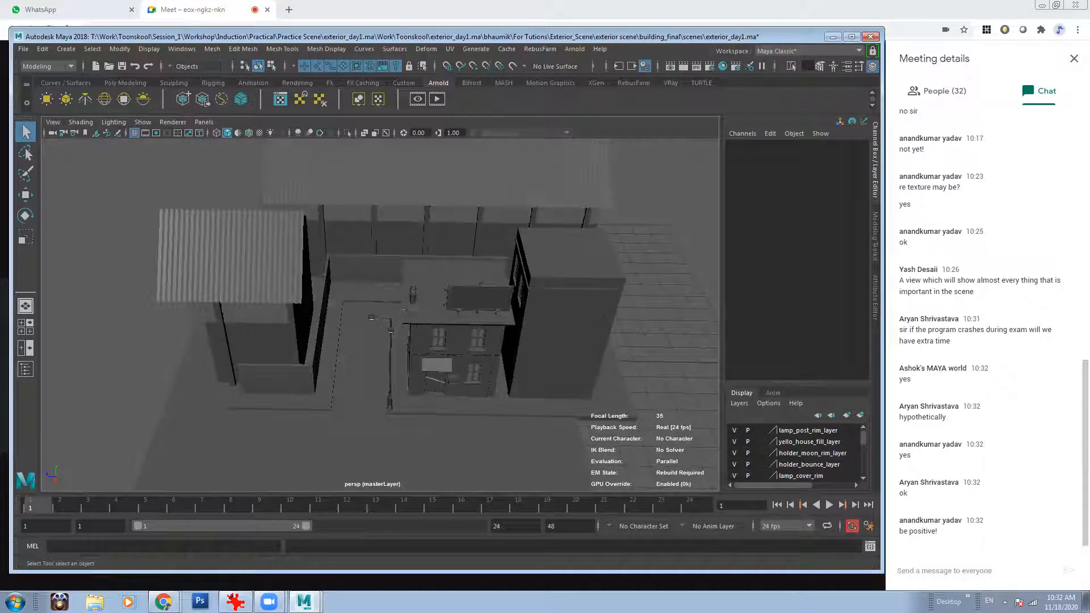
left_click_drag(442, 379, 455, 359, "alt")
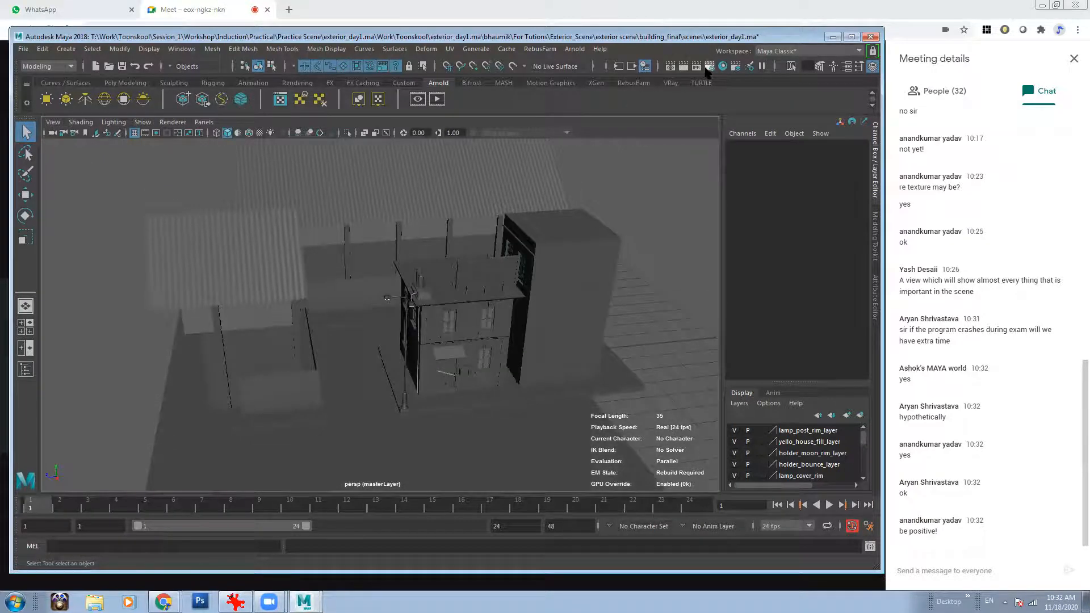
- Check the Arnold Renderer sampling options in the render settings, then minimize the settings window
left_click(709, 67)
left_click(413, 207)
left_click(414, 209)
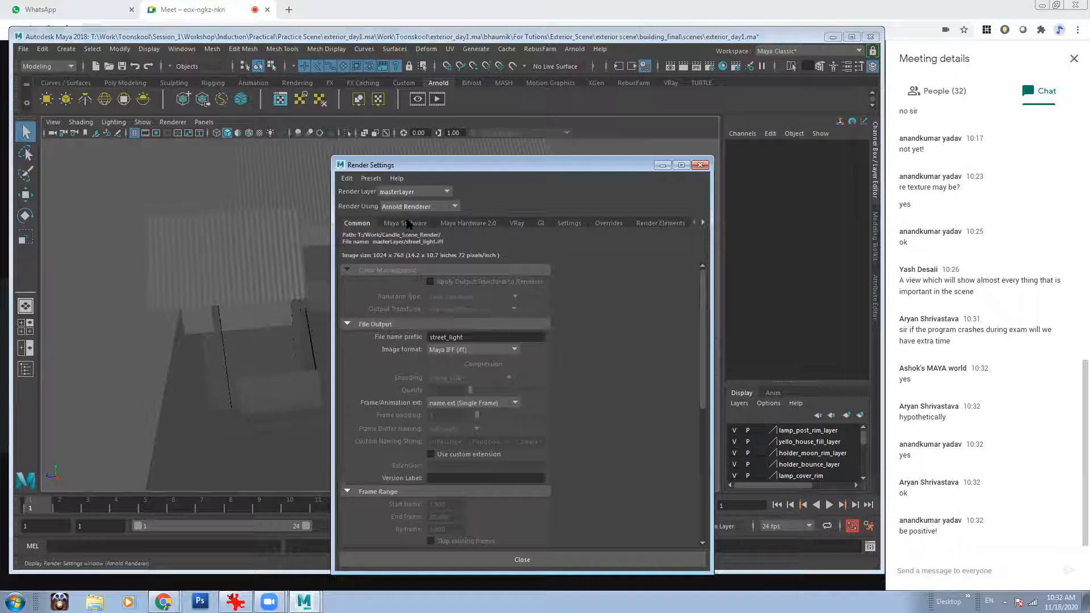
left_click(702, 223)
left_click(702, 222)
left_click(703, 222)
left_click(703, 223)
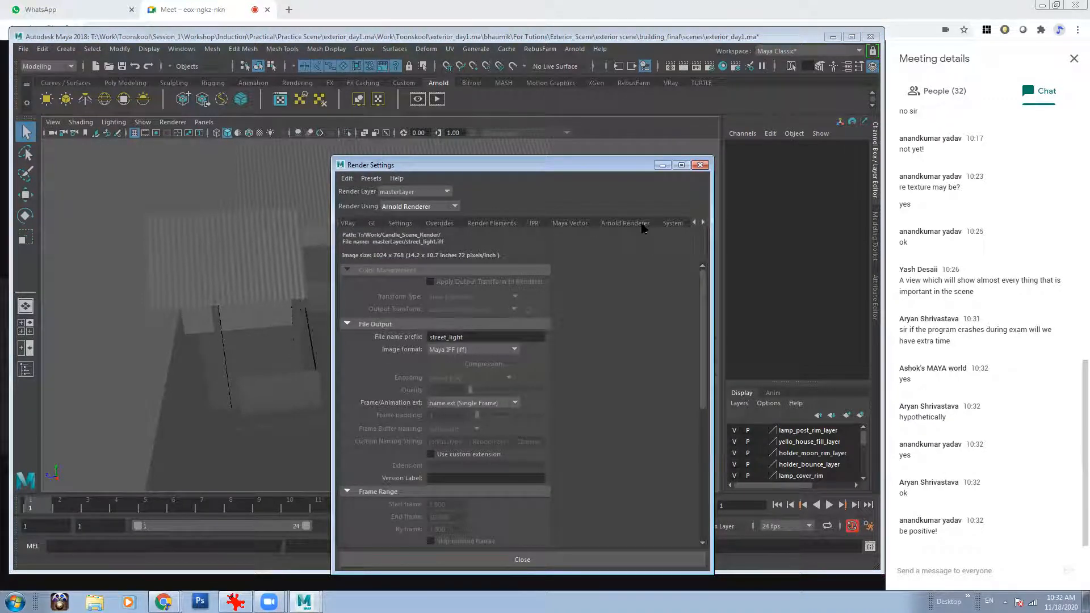
left_click(642, 225)
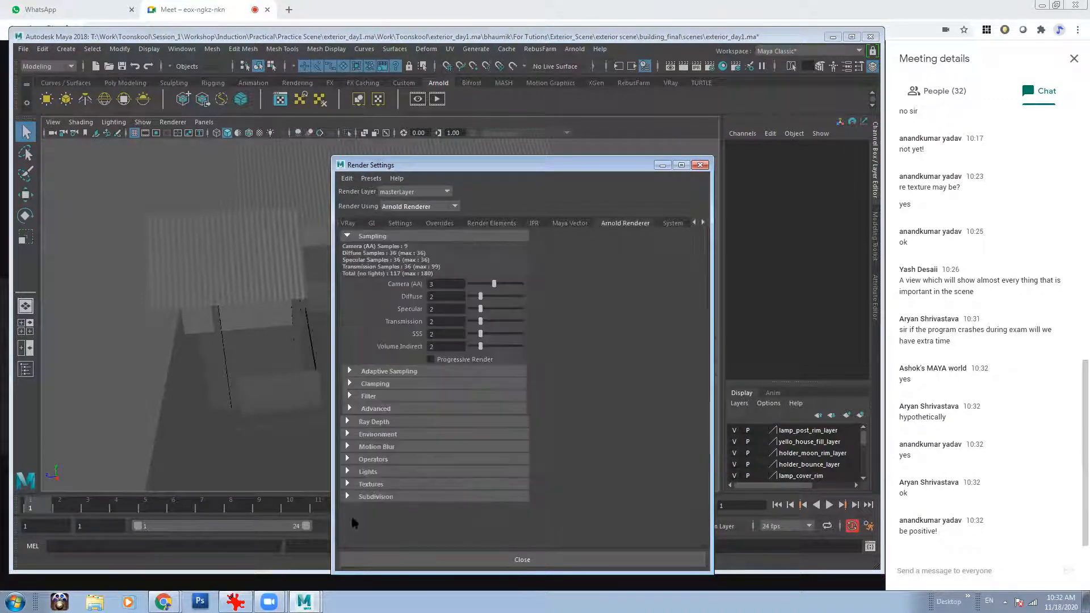
left_click(661, 166)
- Open the Arnold RenderView and change its test resolution
left_click(575, 50)
left_click(582, 81)
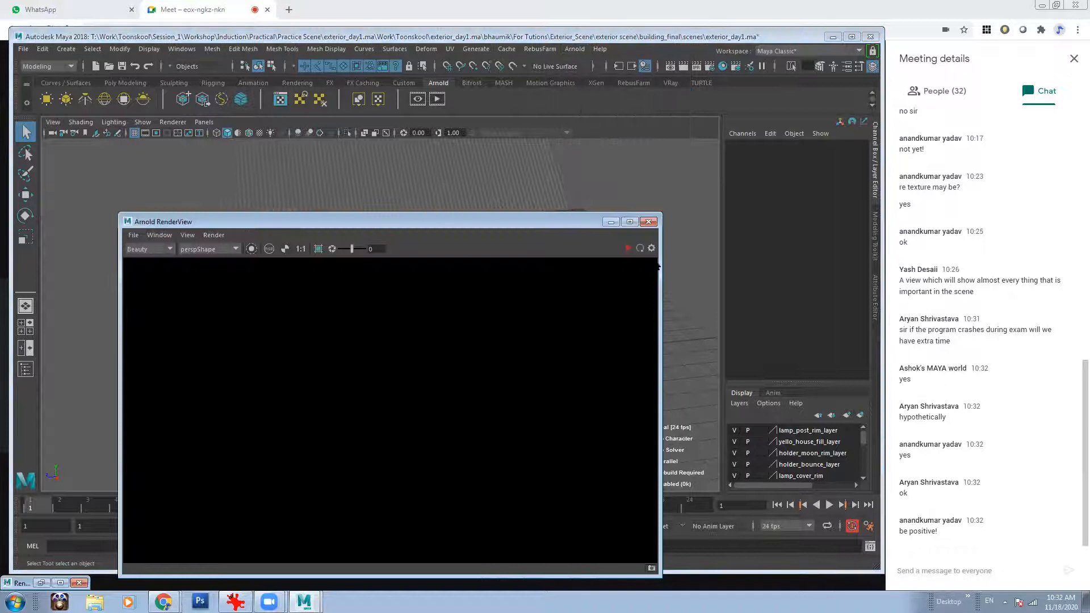
left_click(187, 235)
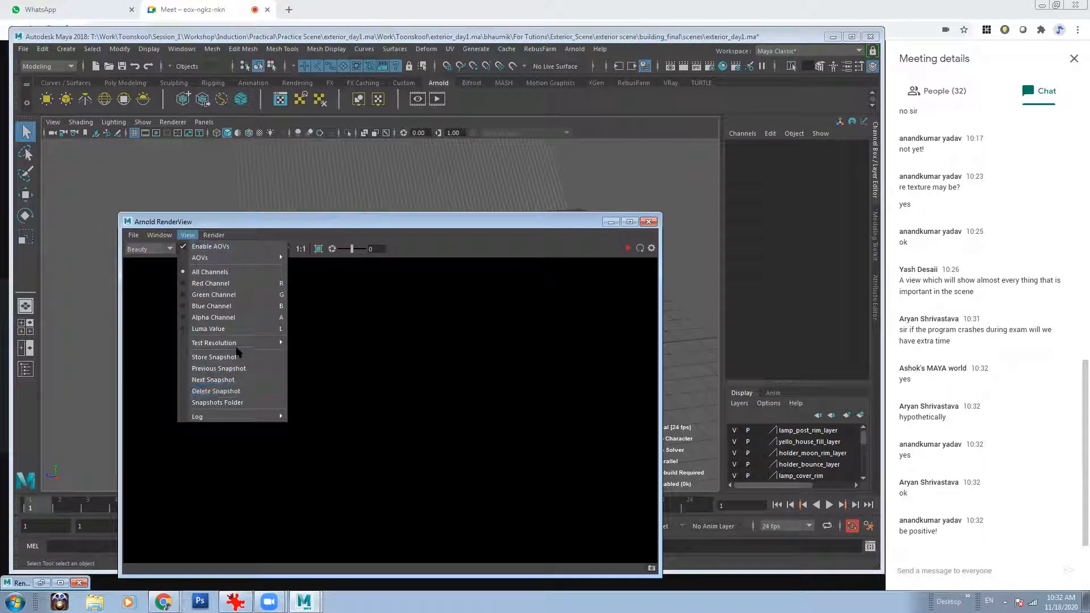
mouse_move(236, 343)
left_click(313, 377)
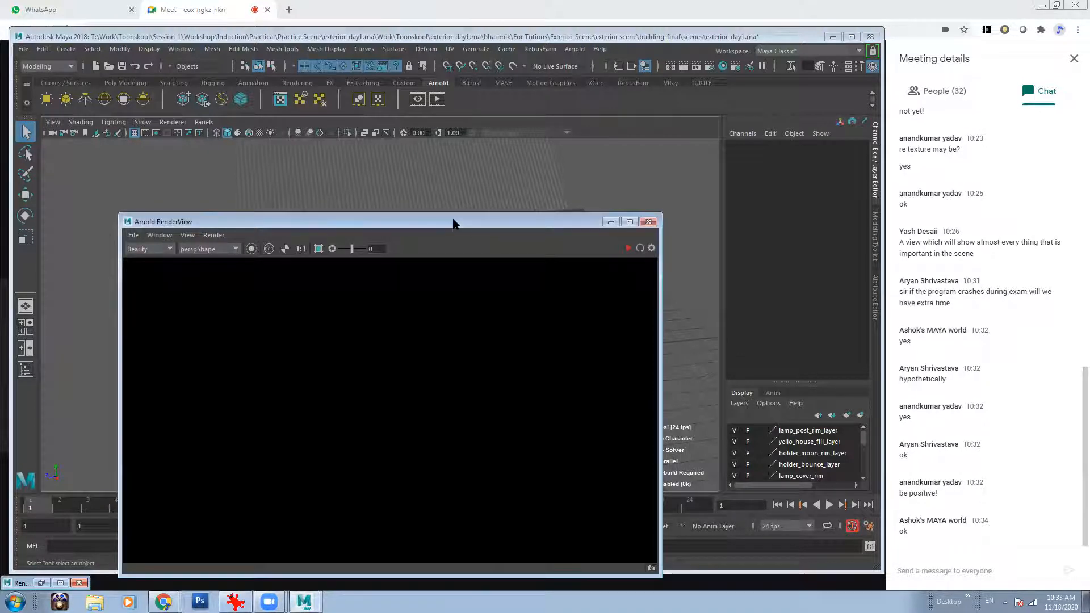
- Reposition the Arnold RenderView window over the middle of the viewport
left_click_drag(454, 225, 596, 191)
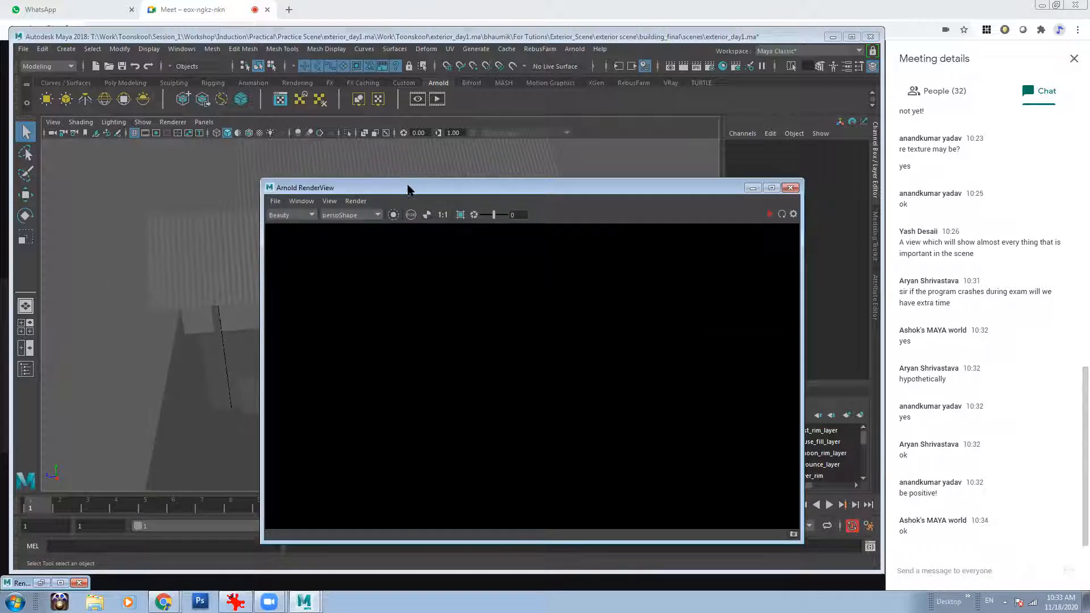
left_click_drag(408, 189, 579, 203)
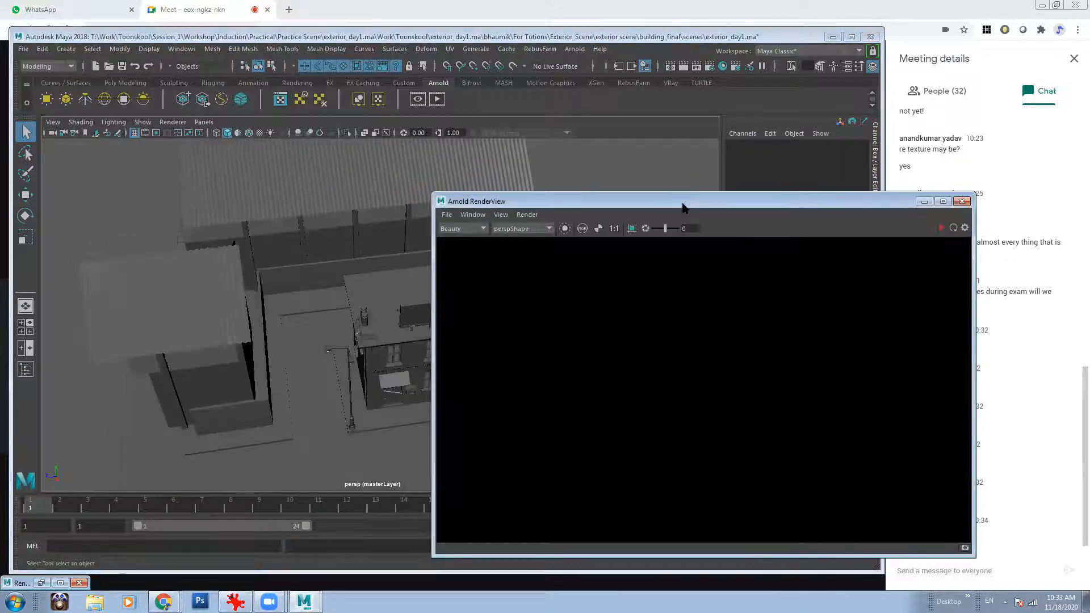
left_click_drag(683, 208, 478, 165)
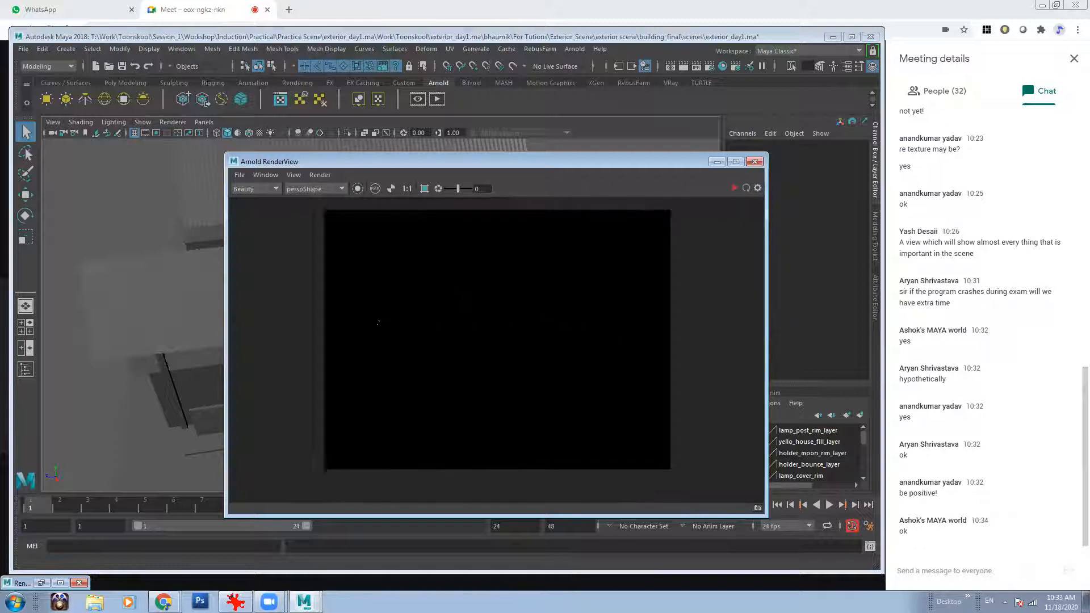
- Frame the house facade from above in the viewport and minimize the Arnold RenderView
left_click_drag(540, 162, 754, 193)
right_click_drag(392, 211, 373, 322, "alt")
left_click_drag(372, 321, 380, 295, "alt")
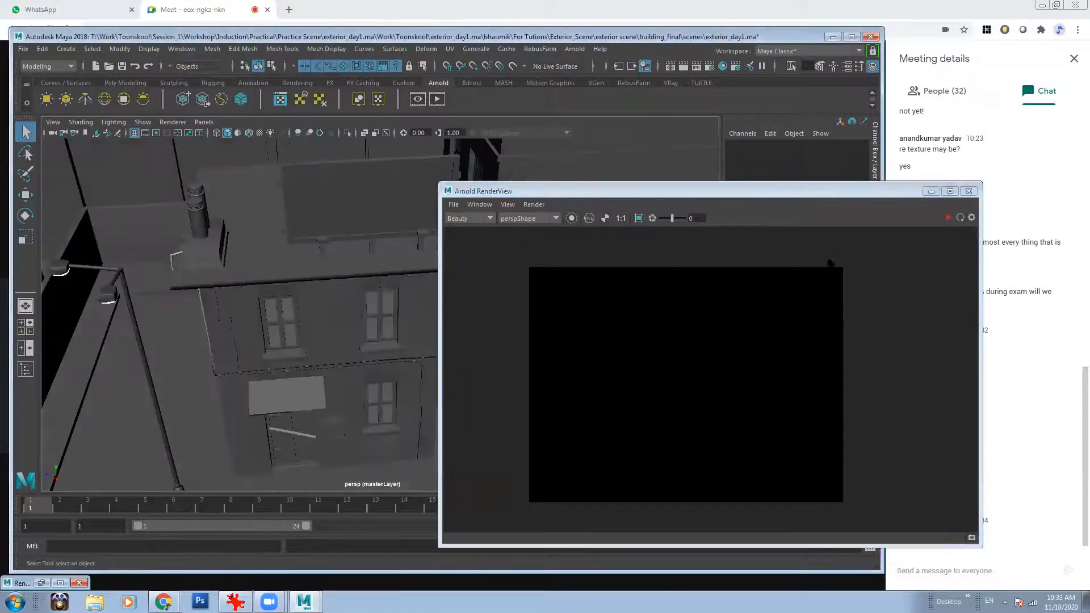
left_click(931, 191)
- Reopen the render settings and choose Arnold Renderer as the renderer for masterLayer
left_click(709, 65)
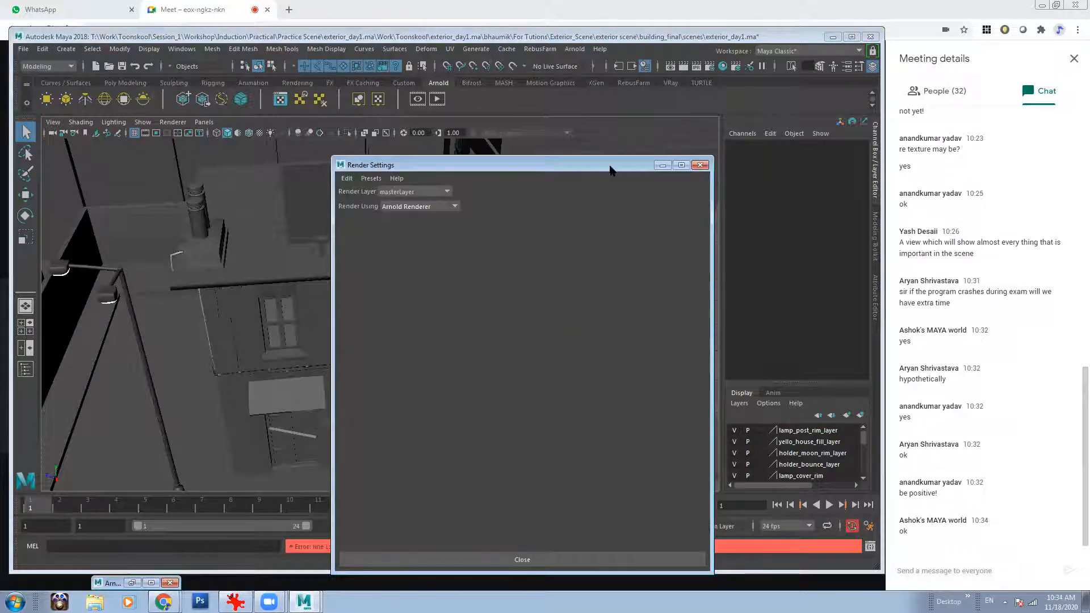
left_click_drag(611, 171, 589, 117)
left_click(391, 155)
left_click(393, 210)
left_click(382, 155)
left_click(392, 148)
left_click(394, 151)
left_click(393, 167)
left_click(409, 154)
left_click(394, 210)
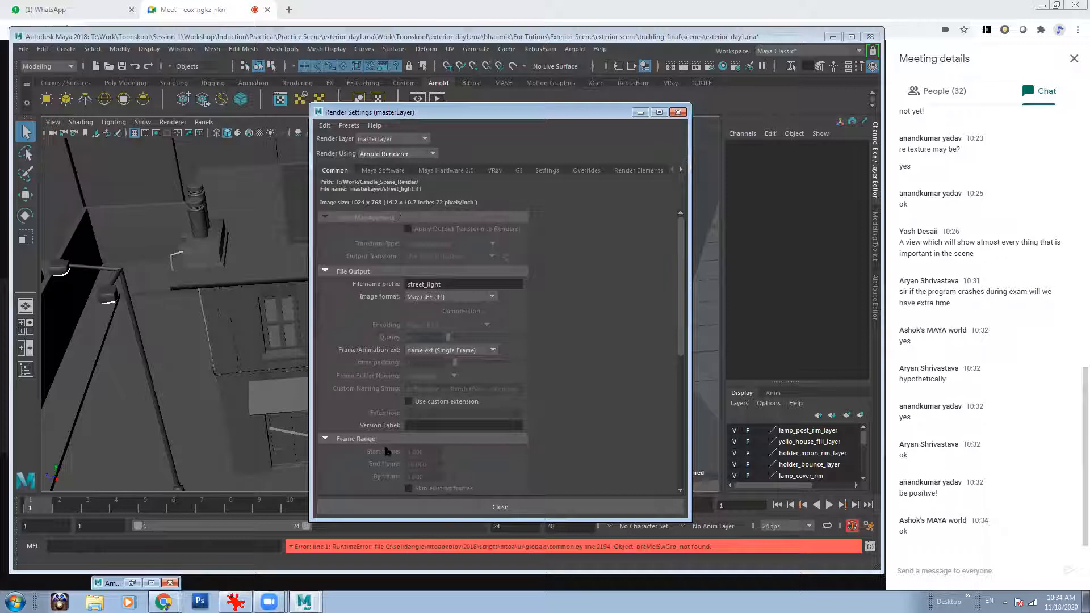
- Look through the render settings categories up to the Arnold Renderer sampling options, then put the settings window away
left_click(637, 171)
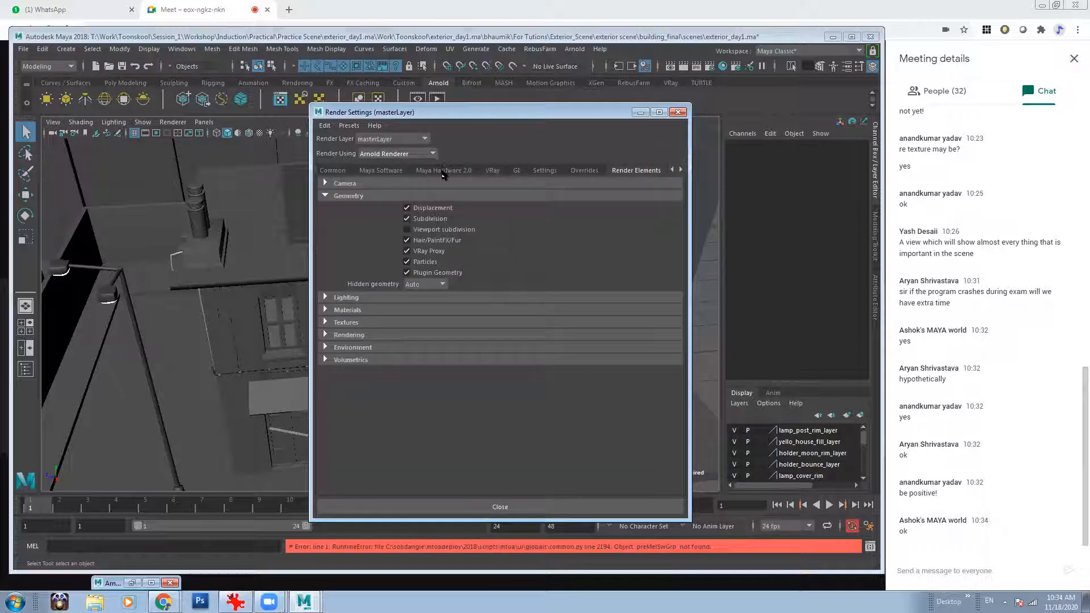
left_click(379, 172)
left_click(640, 171)
left_click(681, 170)
left_click(681, 170)
left_click(682, 170)
left_click(559, 170)
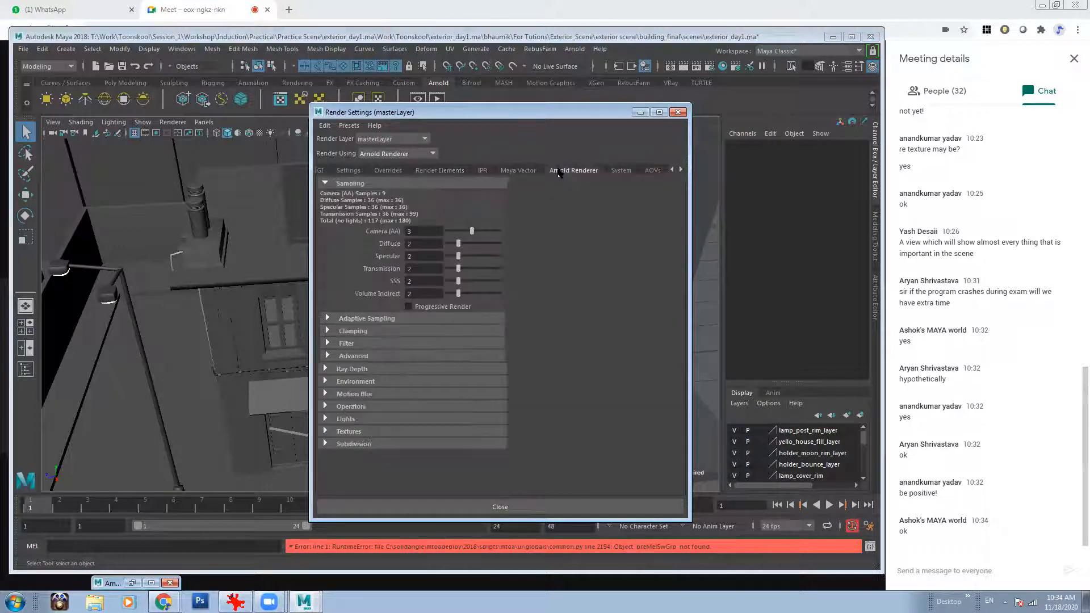
left_click(641, 111)
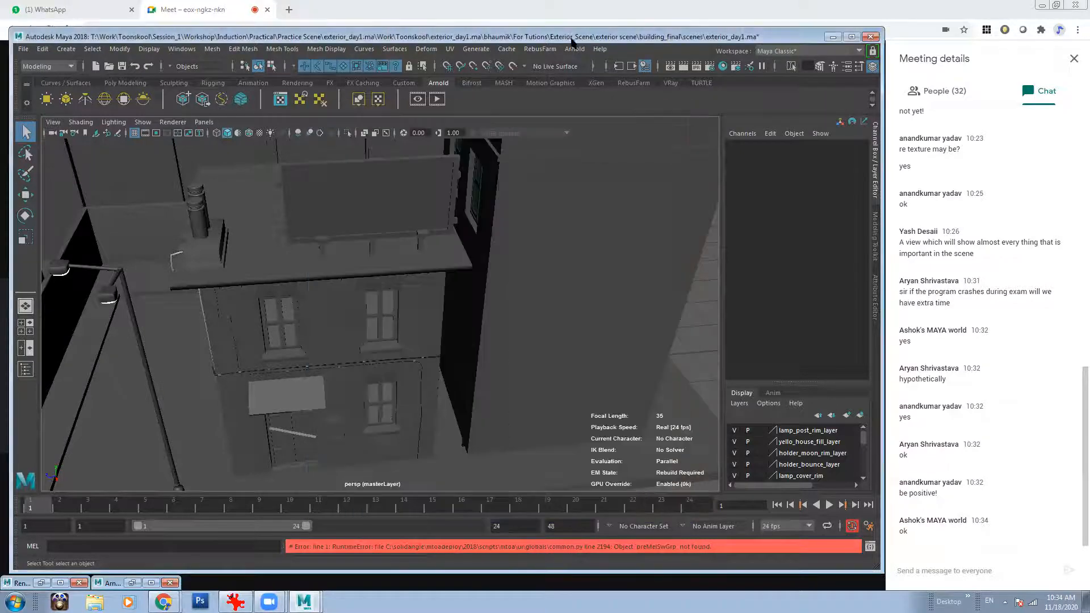
- Restore the Arnold RenderView and start a render from the perspShape camera
left_click(576, 51)
left_click(603, 82)
left_click(131, 585)
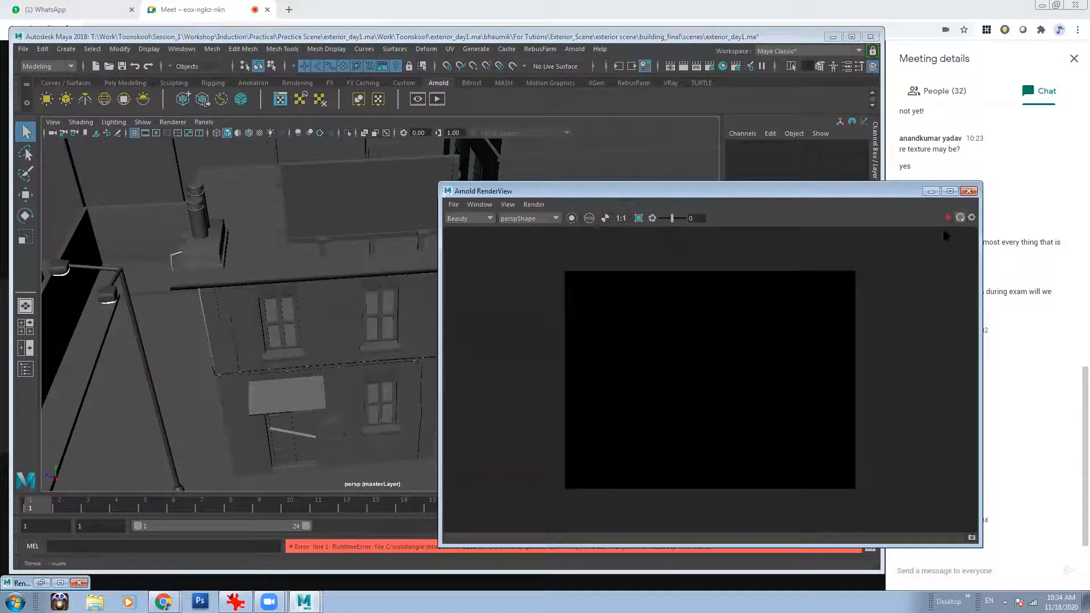
left_click(947, 217)
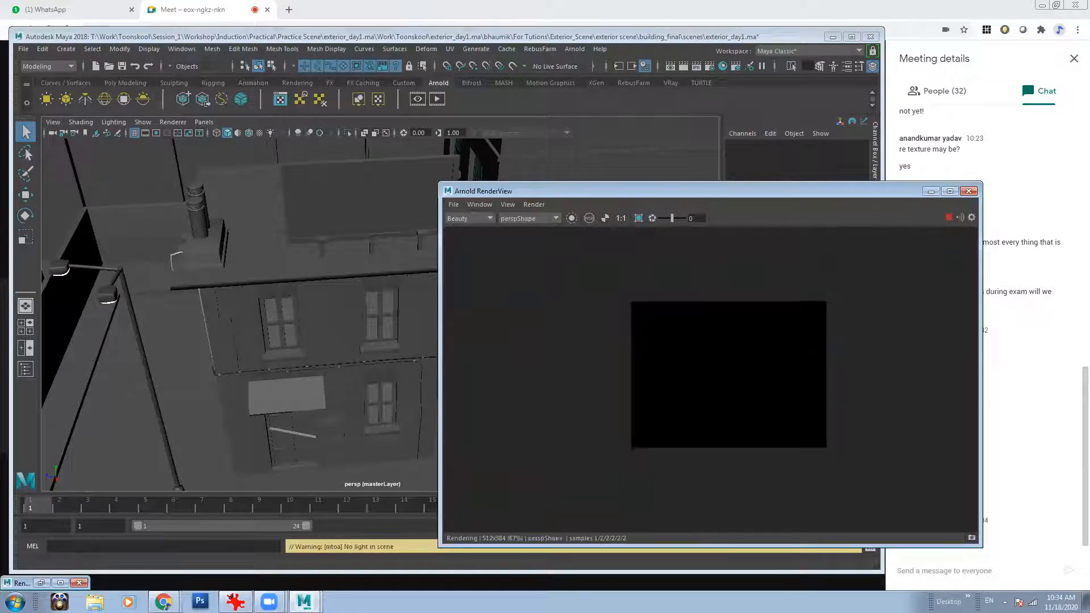
scroll(670, 385, "up", 2)
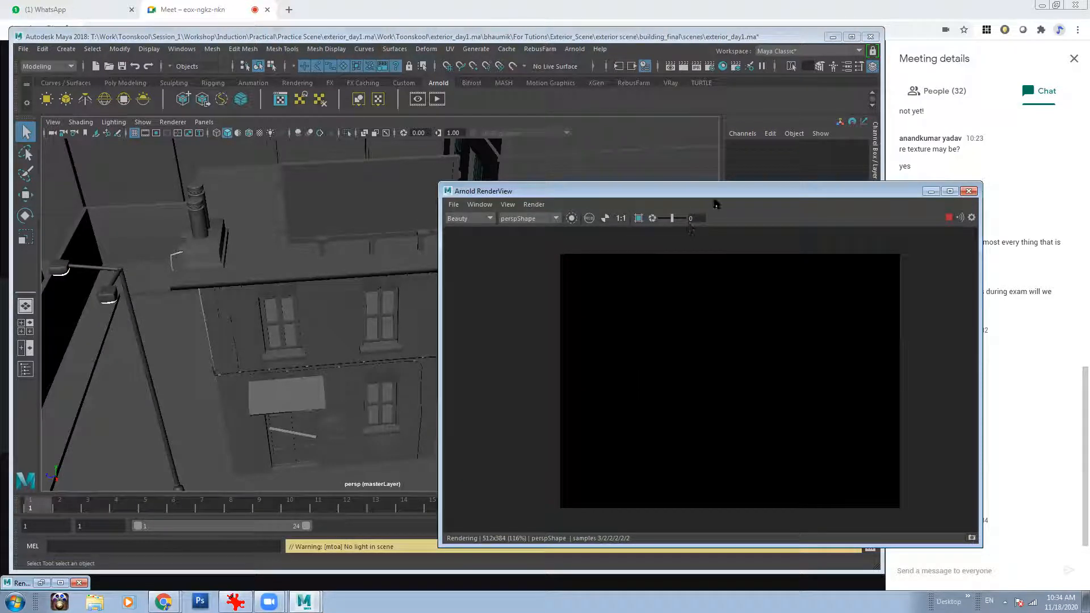
left_click_drag(659, 191, 510, 117)
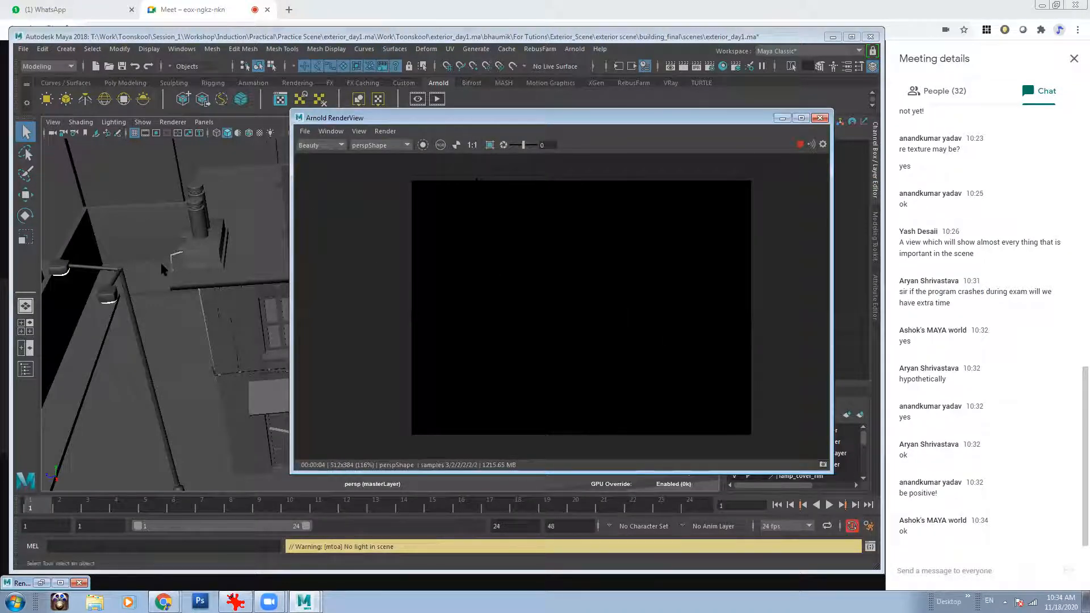
- Switch the viewport to the persp1 camera and set the Arnold RenderView camera to perspShape2
left_click(203, 123)
mouse_move(227, 130)
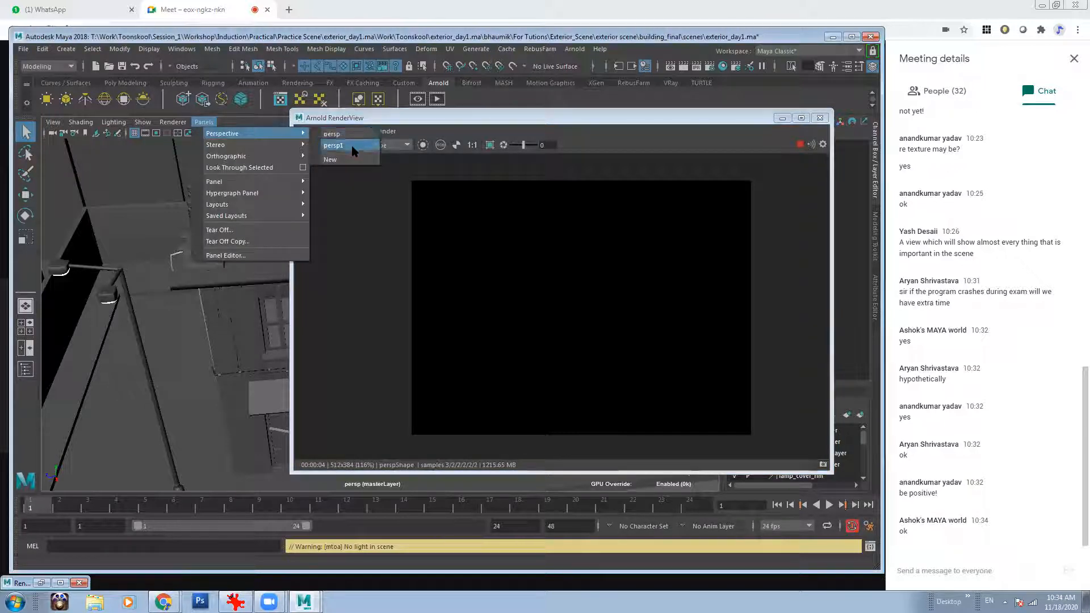
left_click(328, 140)
left_click(560, 124)
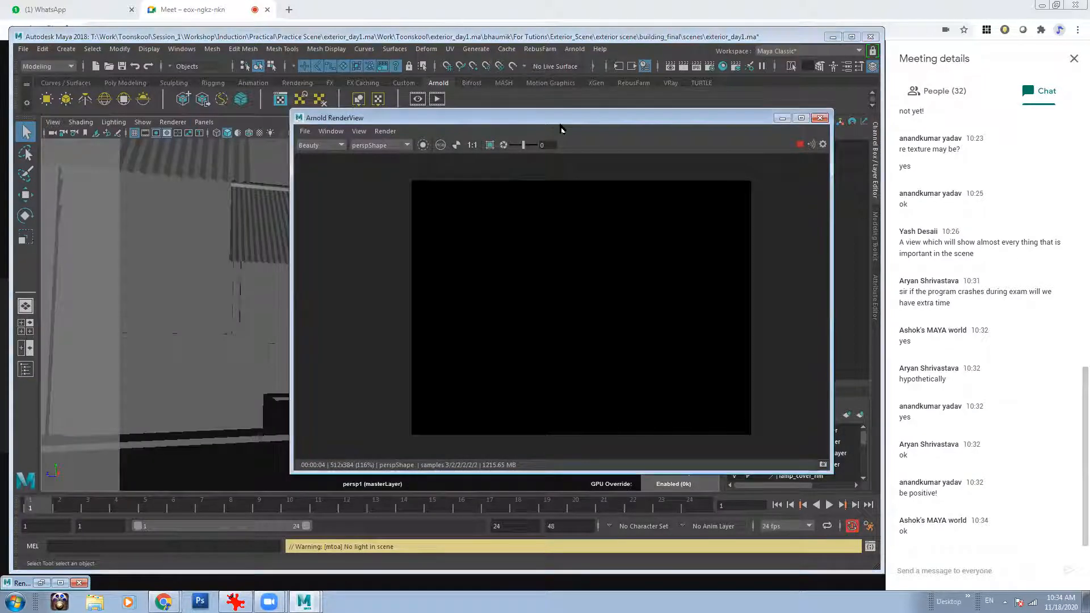
left_click_drag(561, 130, 648, 168)
left_click(469, 184)
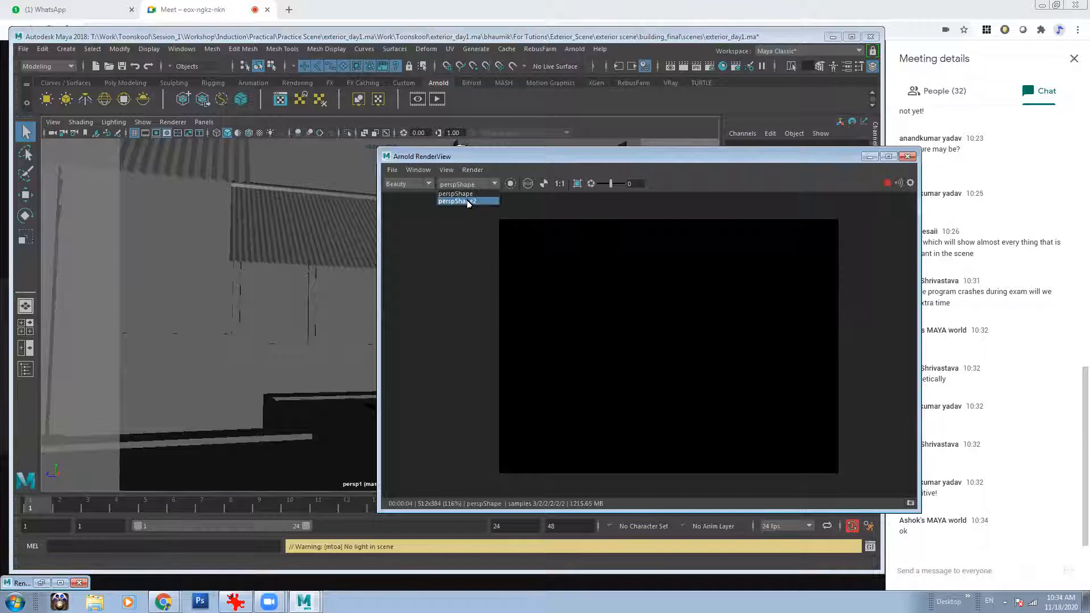
left_click(469, 200)
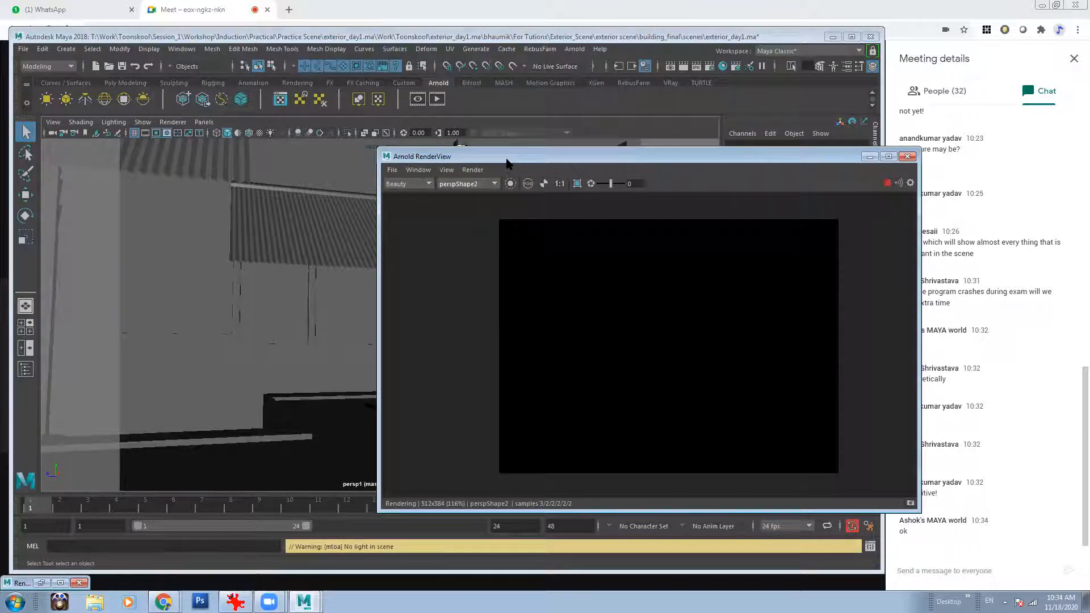
- Display the persp1 viewport in wireframe, moving the Arnold RenderView aside and back over it
left_click_drag(559, 158, 500, 352)
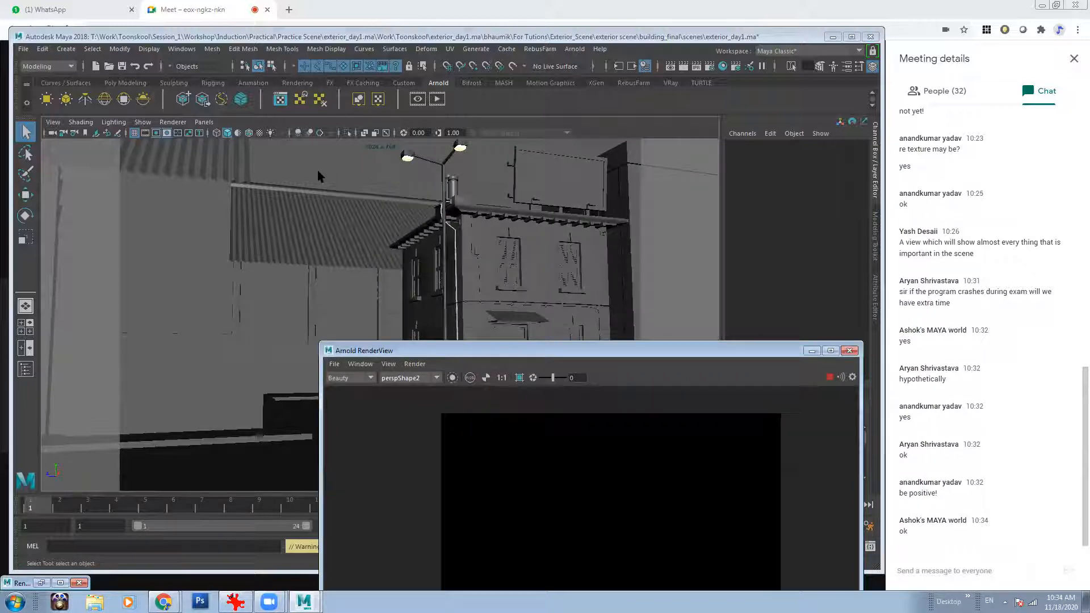
key("4")
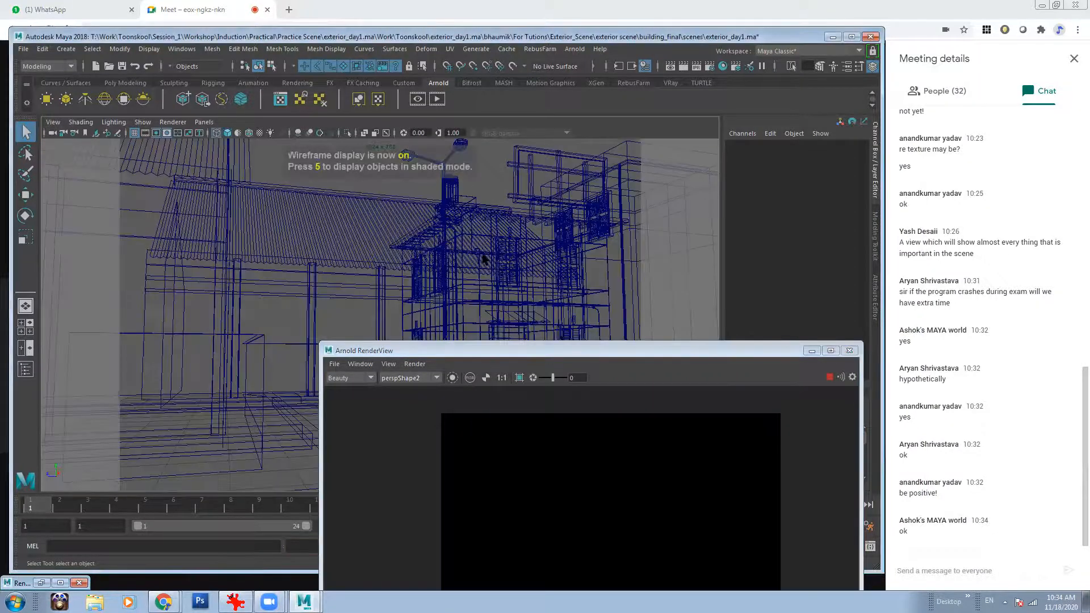
left_click_drag(577, 349, 571, 177)
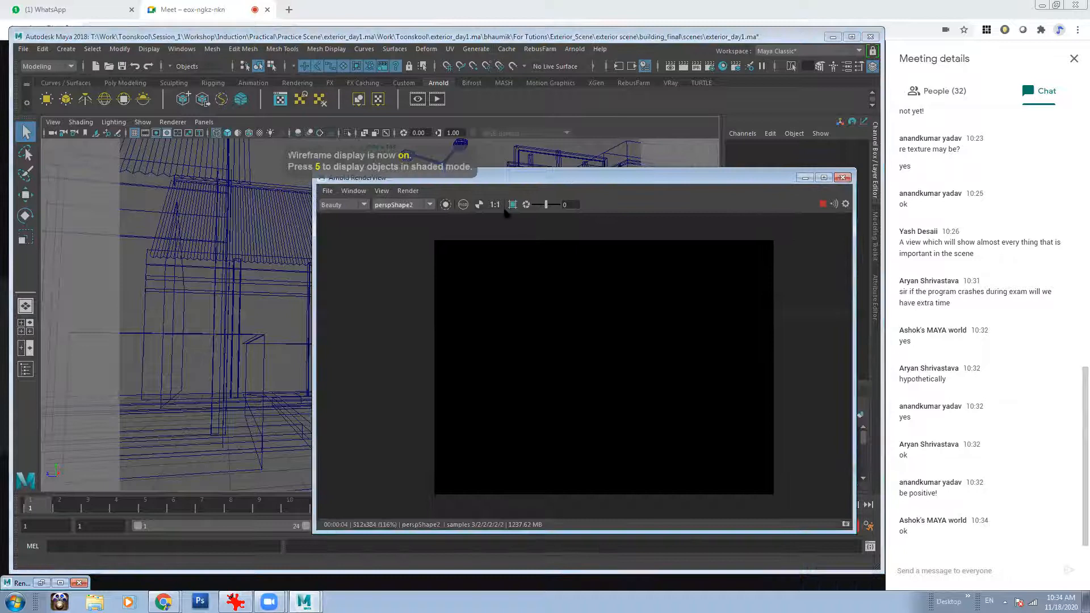
- Display the alpha channel of the render in the Arnold RenderView and examine the mask up close
left_click(480, 206)
left_click(480, 206)
left_click(480, 207)
left_click(480, 206)
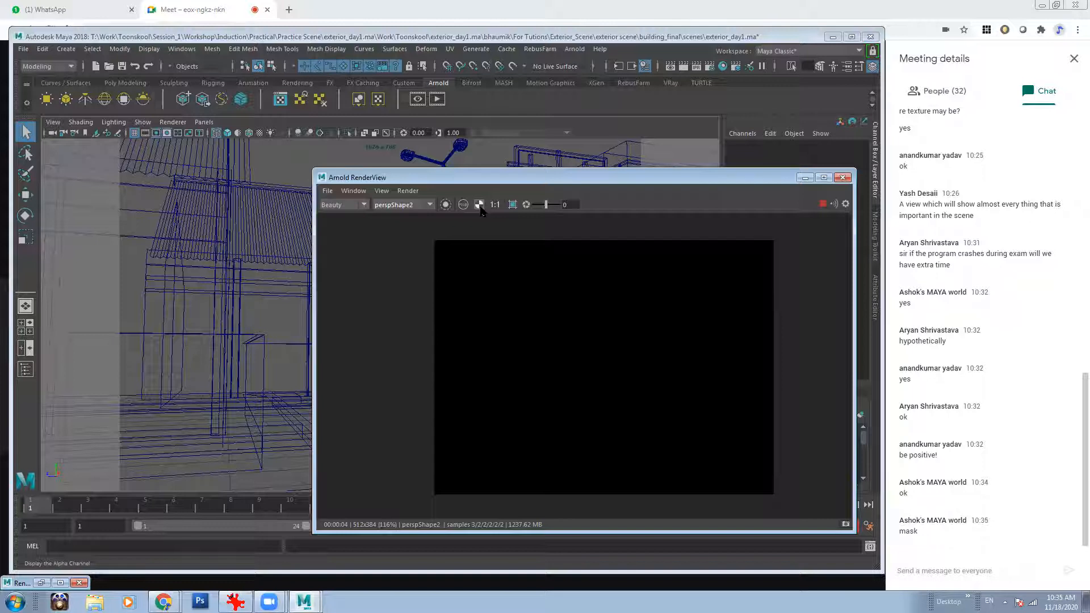
left_click(479, 205)
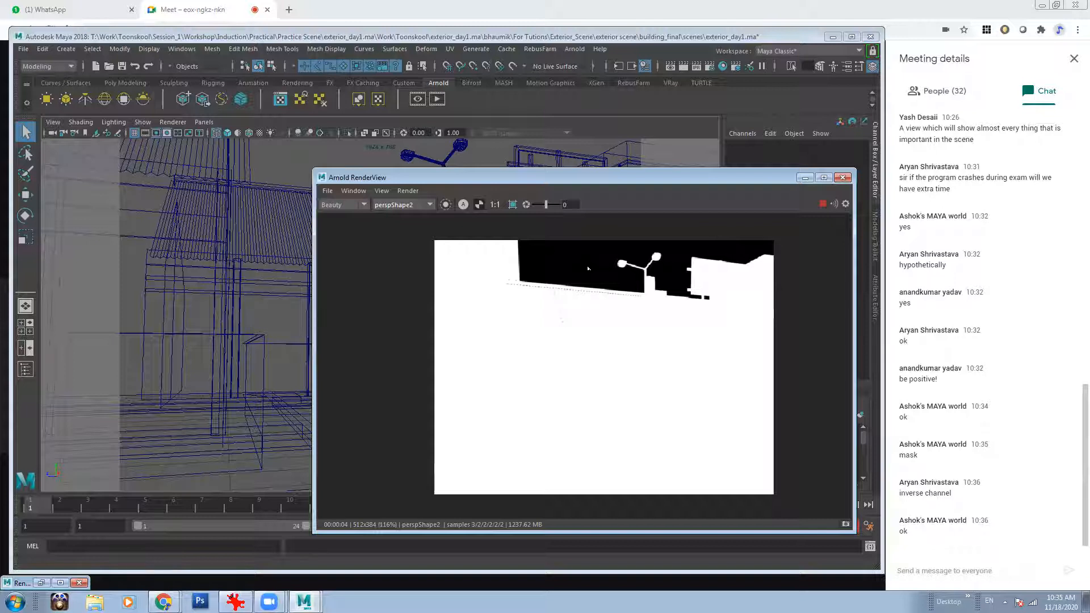
scroll(550, 276, "up", 2)
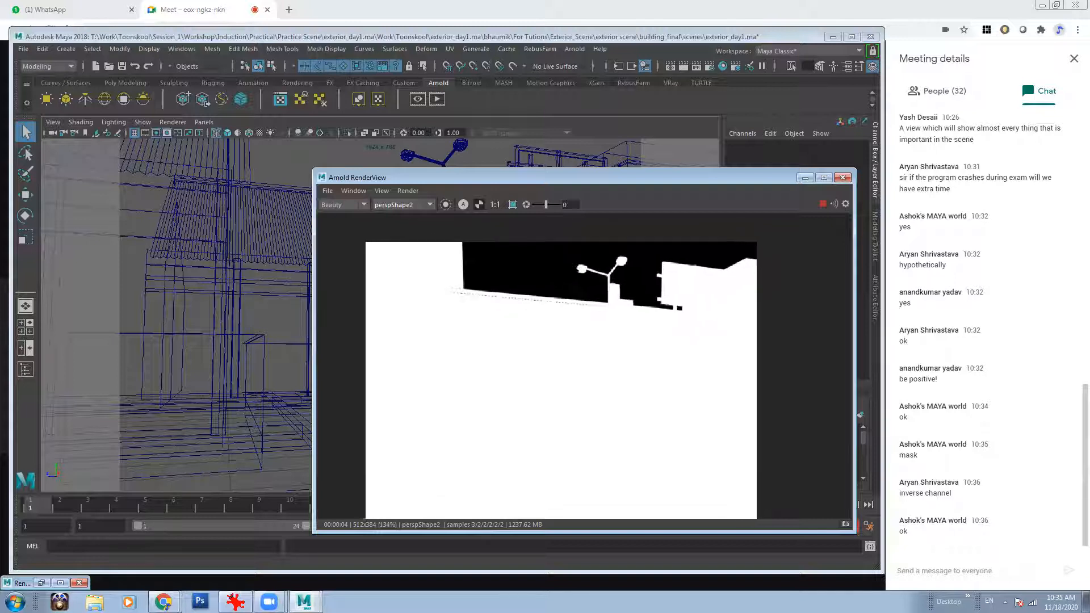
scroll(623, 318, "down", 2)
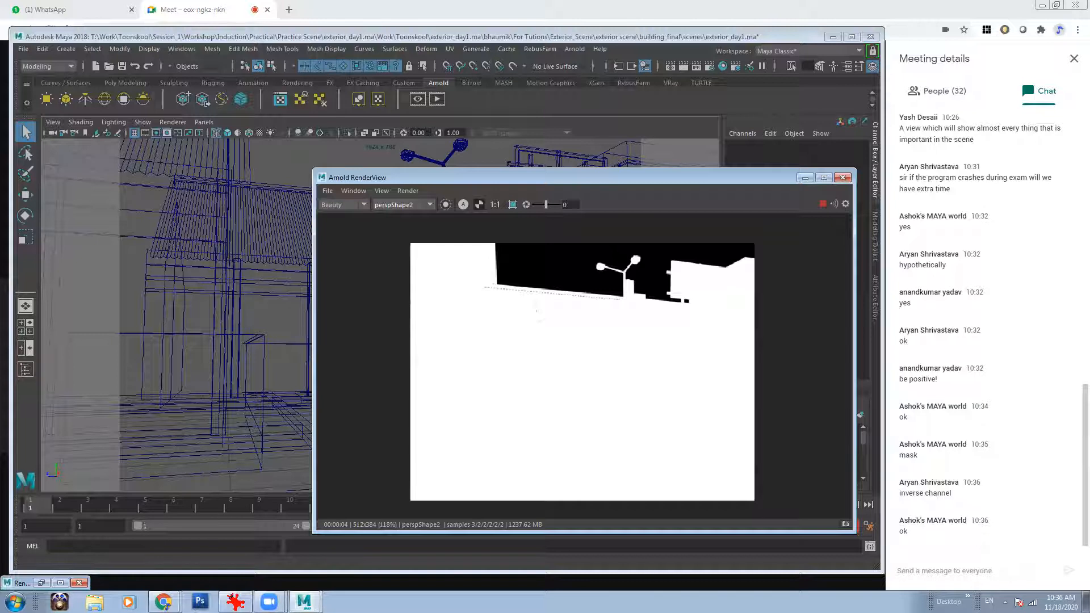
- Compare the render's color and alpha channels, ending on the color image
left_click(464, 205)
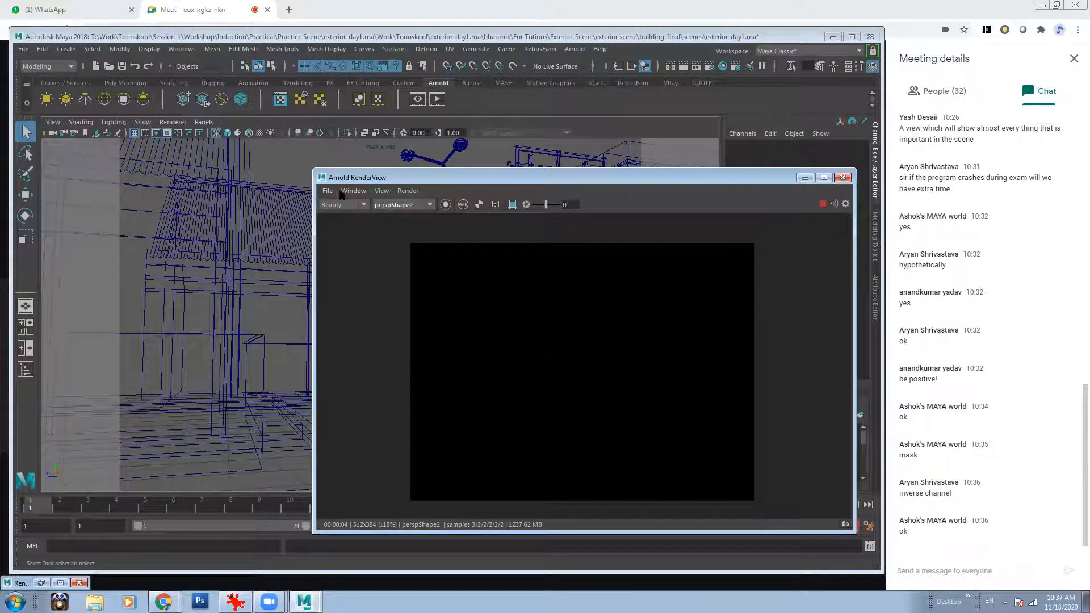
left_click(464, 205)
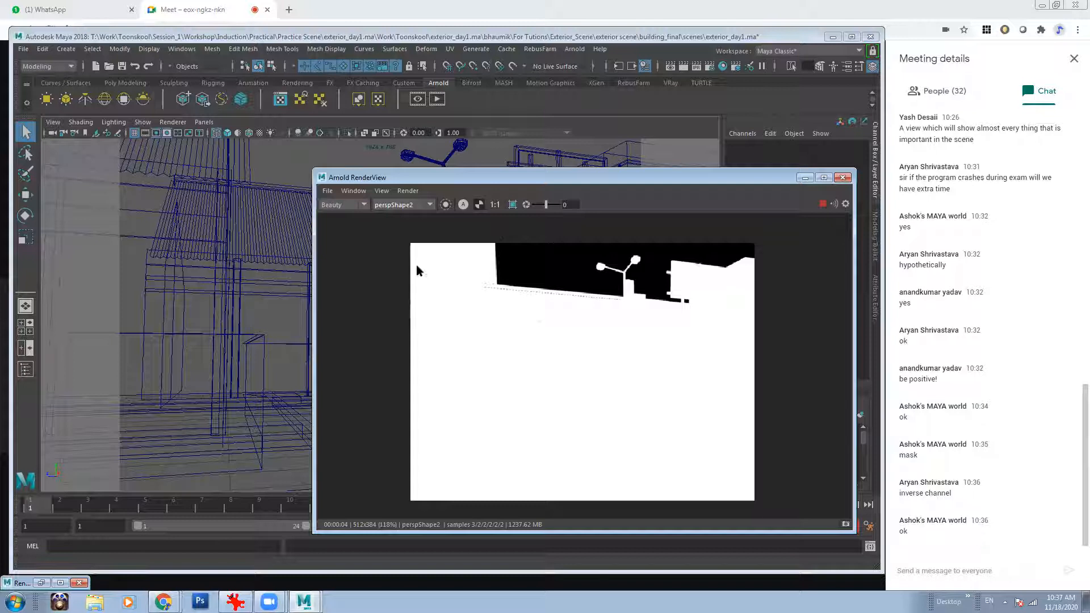
left_click(464, 205)
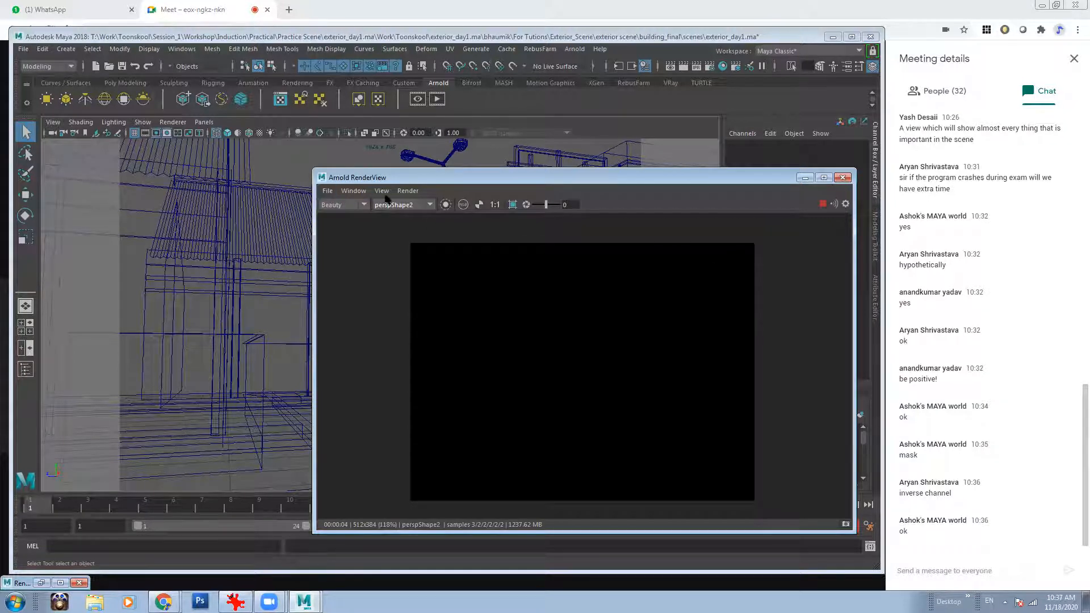
- Switch to the Rendering menu set and review its render commands and the Arnold RenderView's image-saving options
left_click(328, 191)
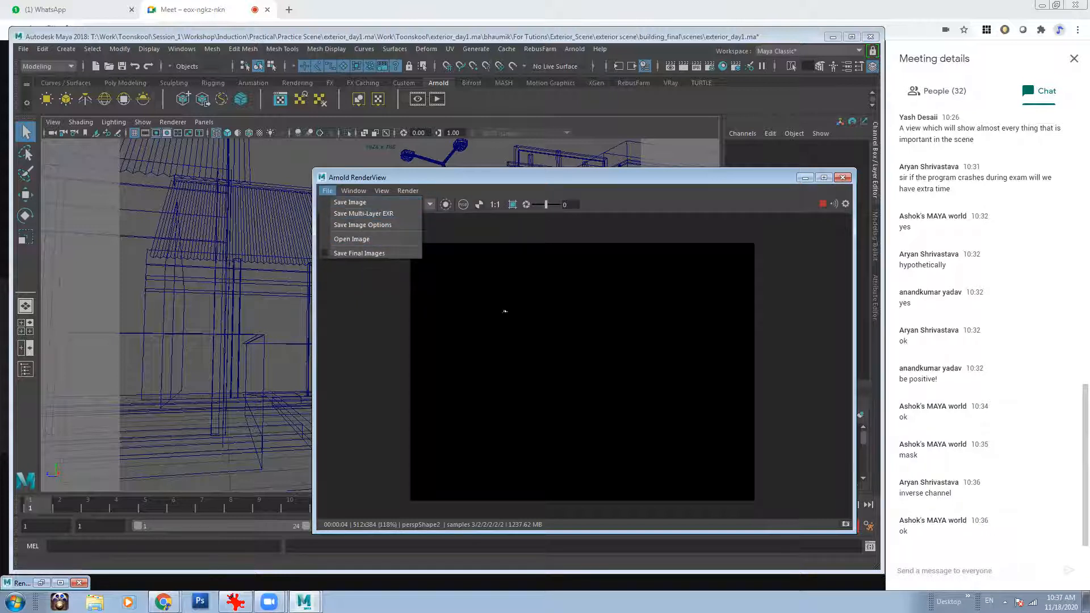
left_click(612, 237)
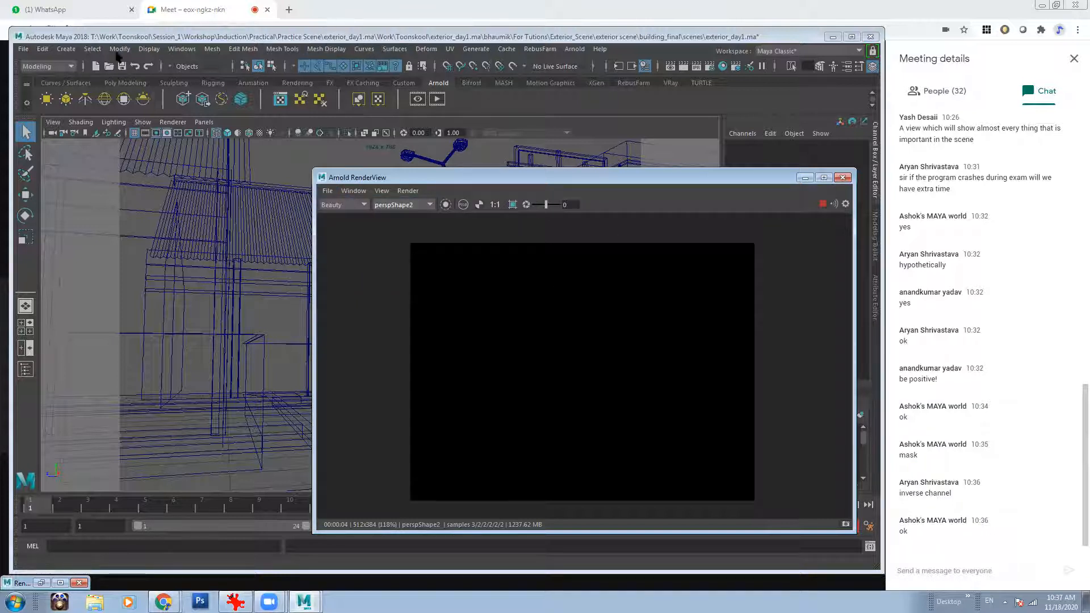
left_click(49, 67)
left_click(37, 124)
left_click(310, 49)
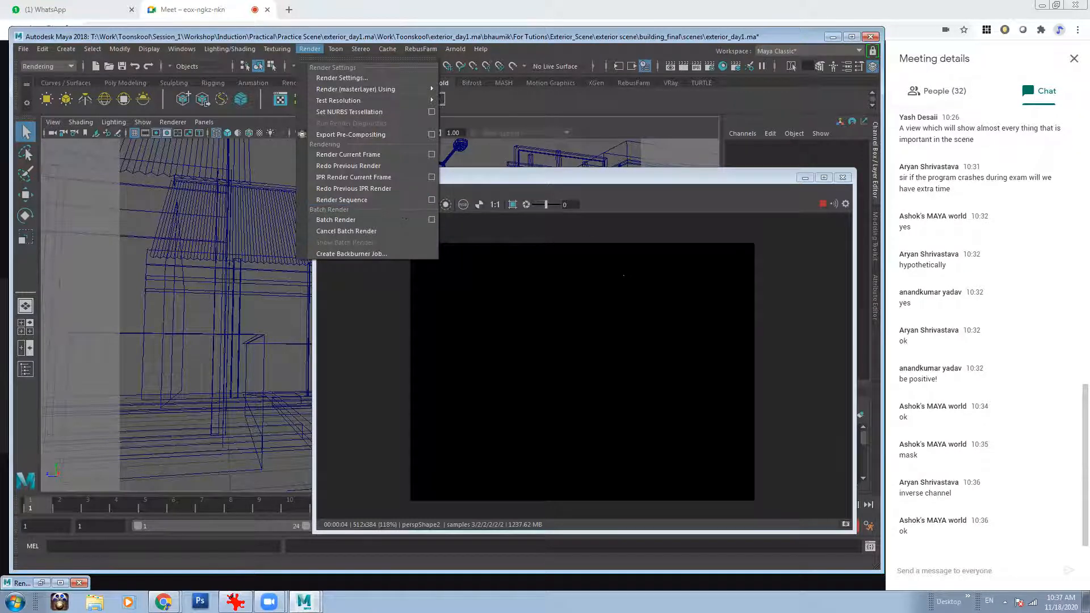
left_click(647, 181)
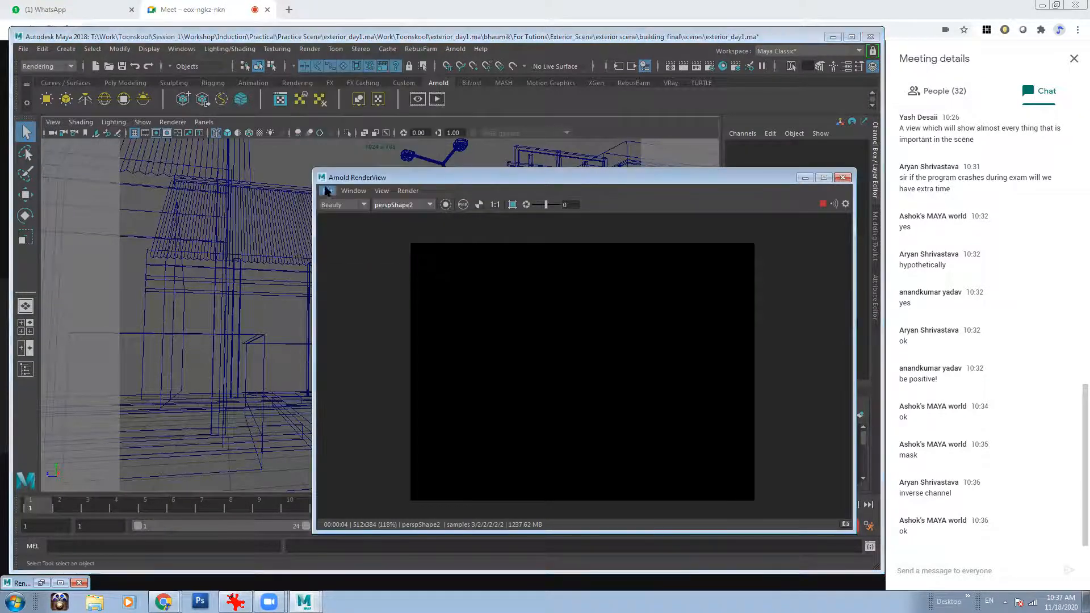
left_click(328, 190)
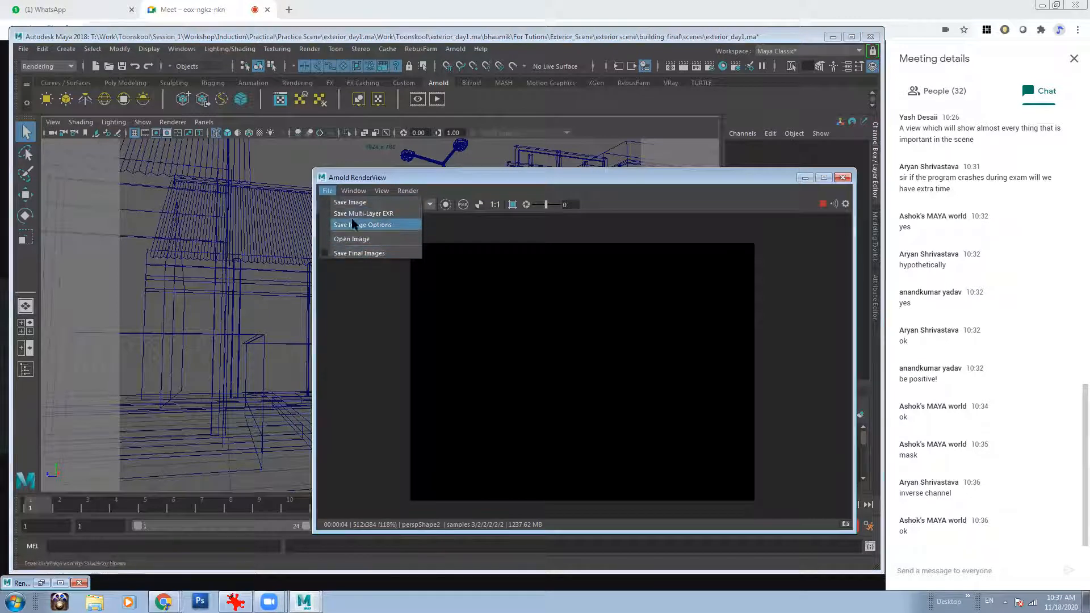
left_click(544, 180)
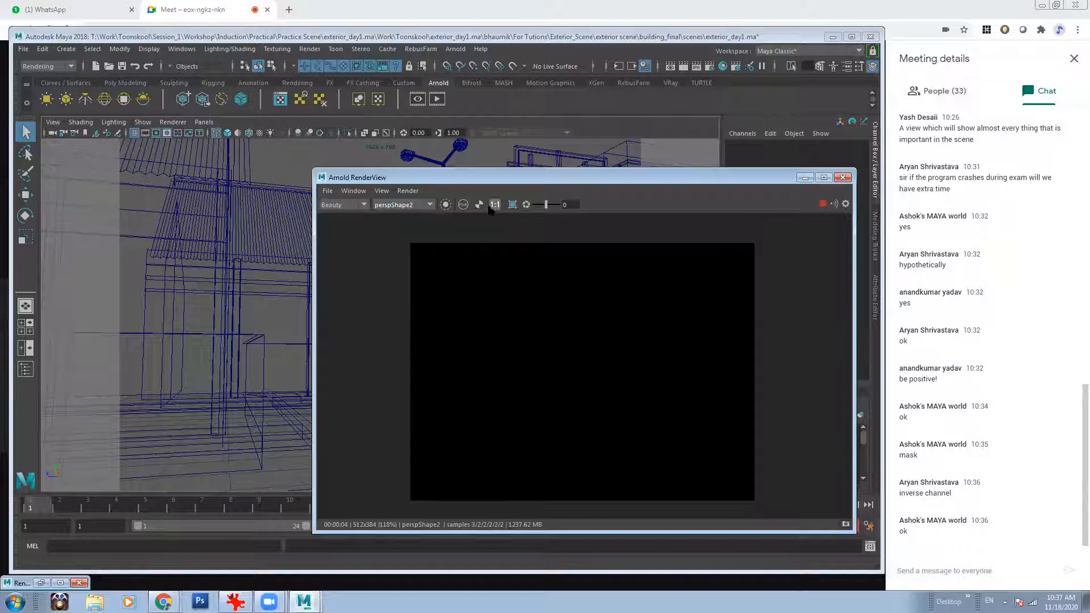
- Show the alpha mask again and reposition the Arnold RenderView over the lower part of the viewport
left_click(463, 205)
left_click_drag(521, 181, 539, 318)
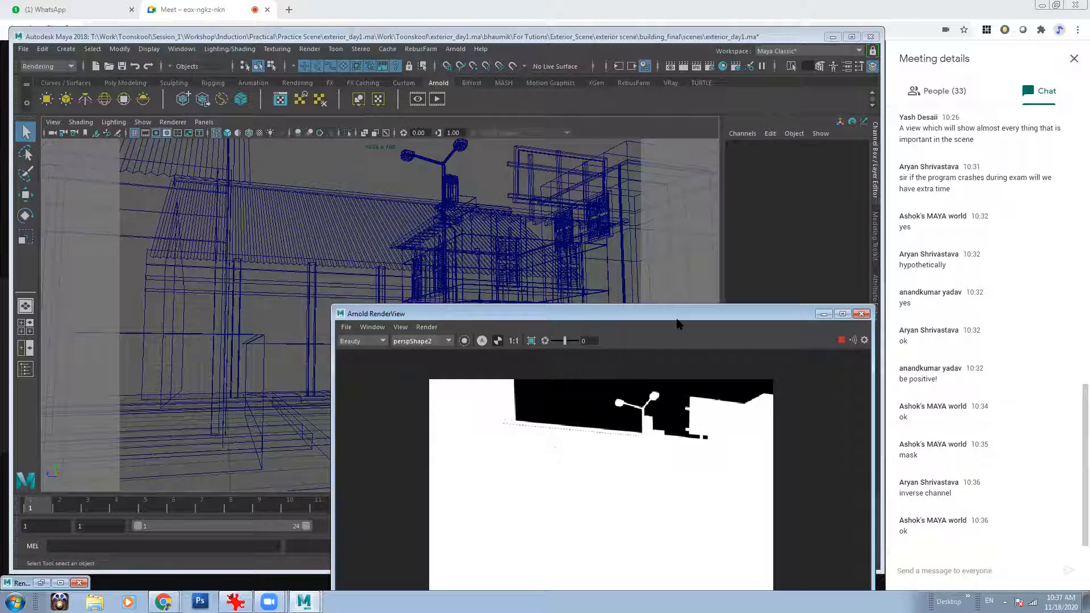
left_click_drag(675, 315, 663, 206)
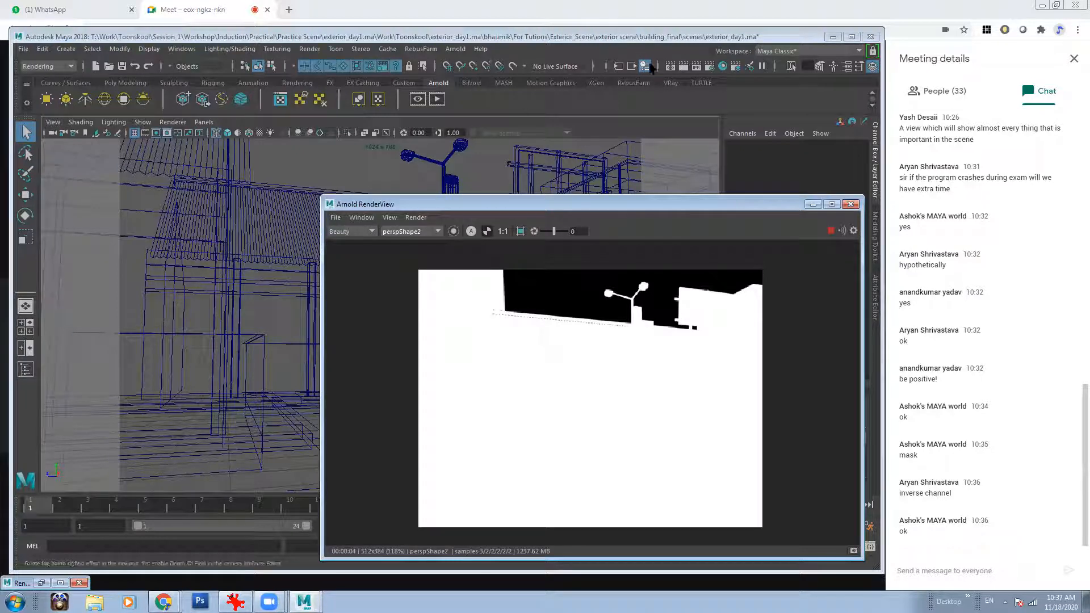
- Open Maya's Render View, take a snapshot from the persp1 camera and start an Arnold render of it
left_click(670, 66)
right_click(168, 223)
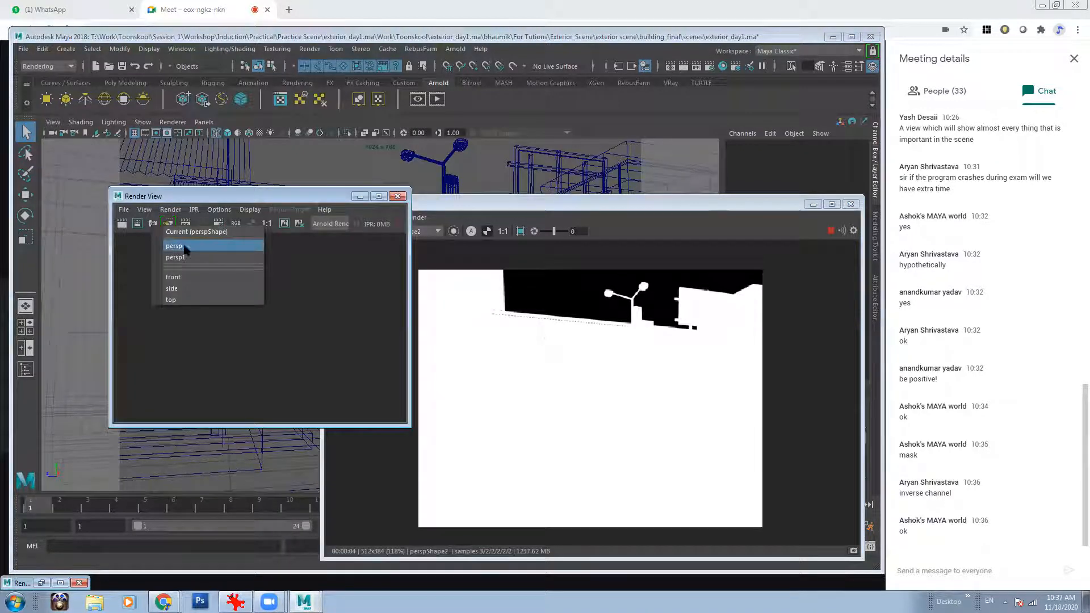
left_click(186, 258)
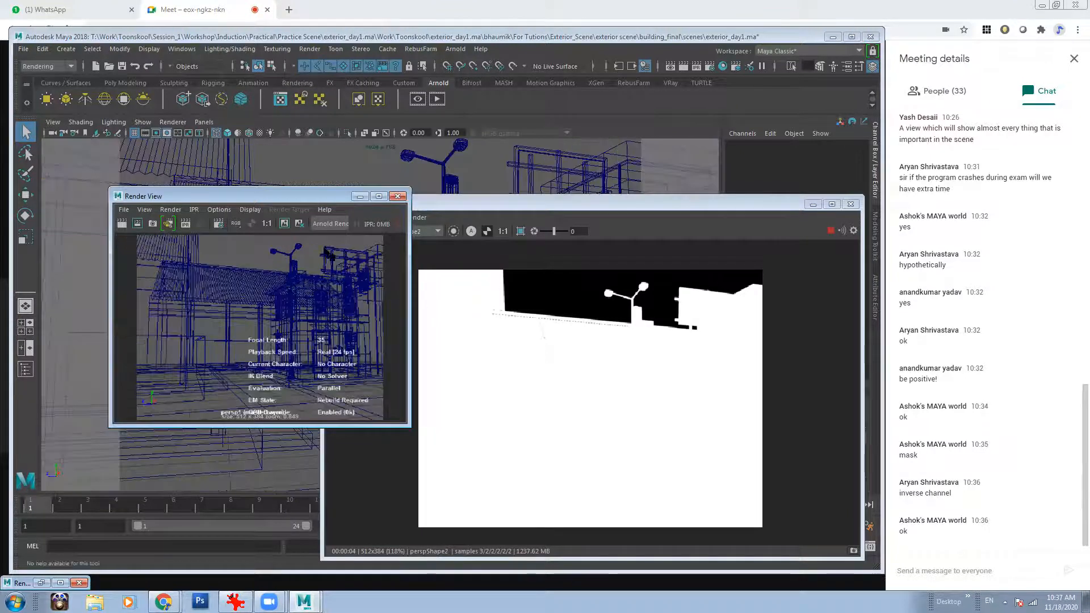
left_click(122, 224)
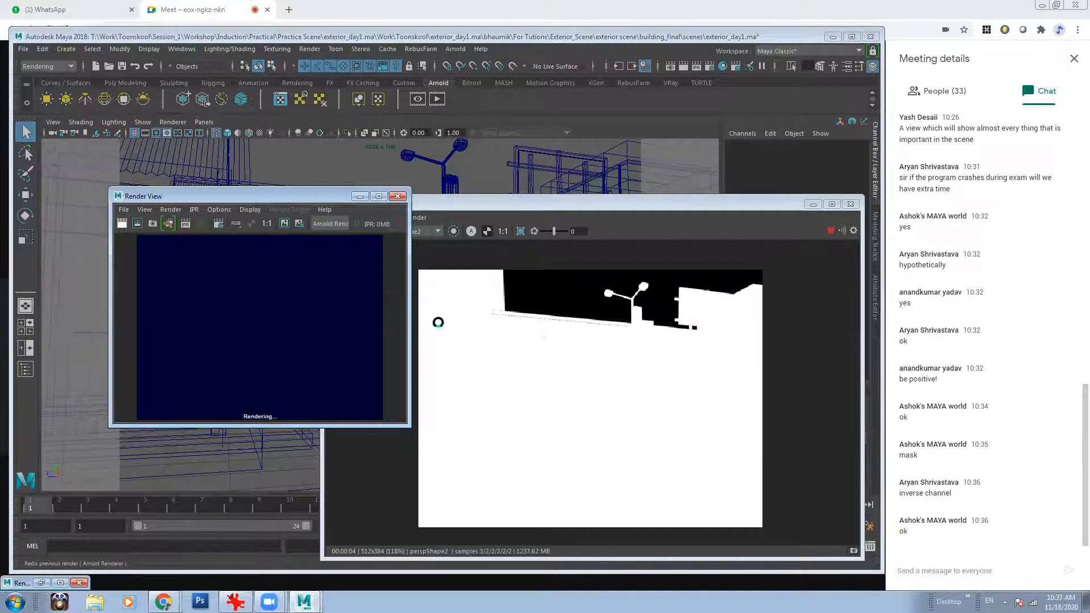
- Display the alpha mask of the render in Maya's Render View and put the window away
left_click(253, 224)
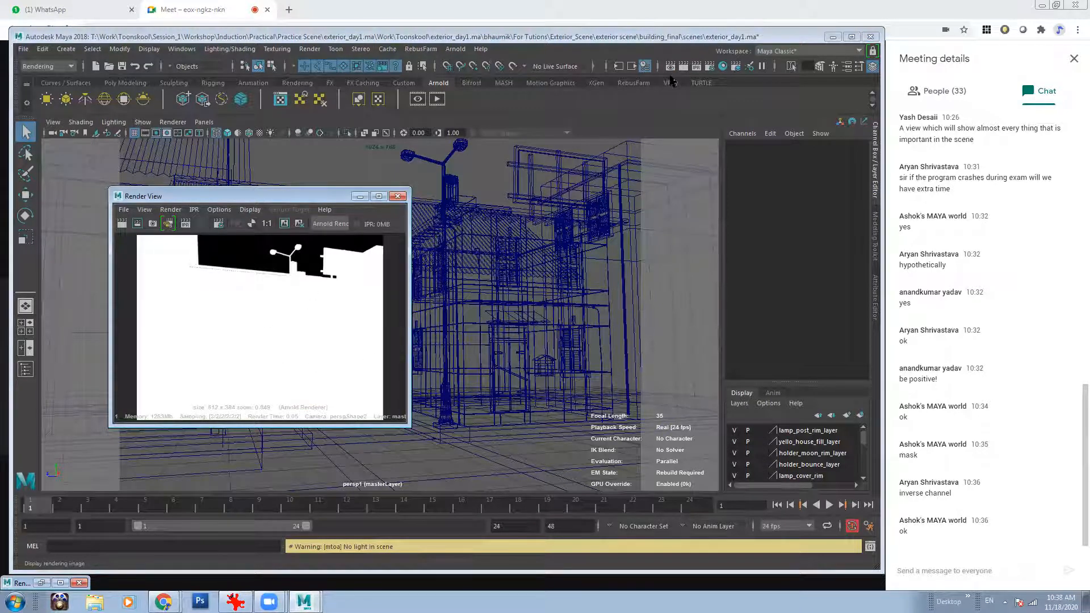
left_click(360, 197)
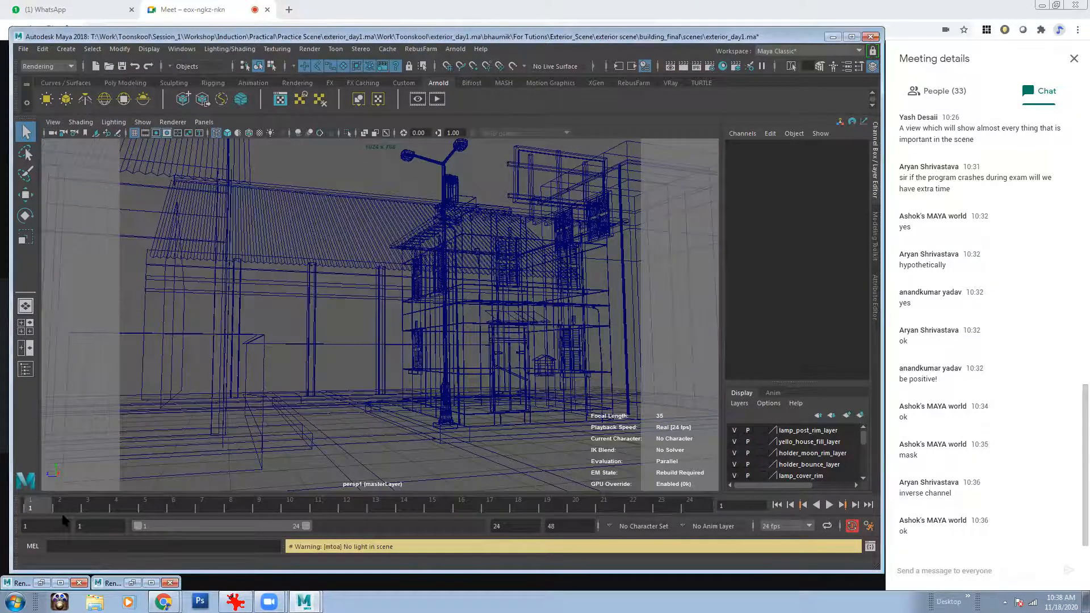
left_click(171, 583)
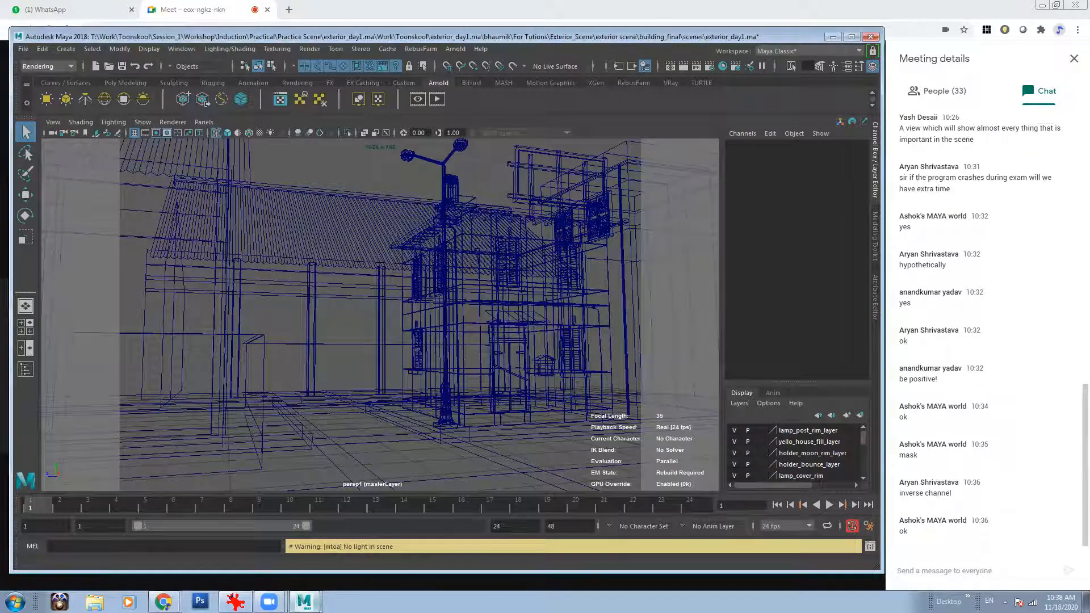
- Reopen the Arnold RenderView and render perspShape2 with the display switched from alpha to color
left_click(455, 49)
left_click(507, 129)
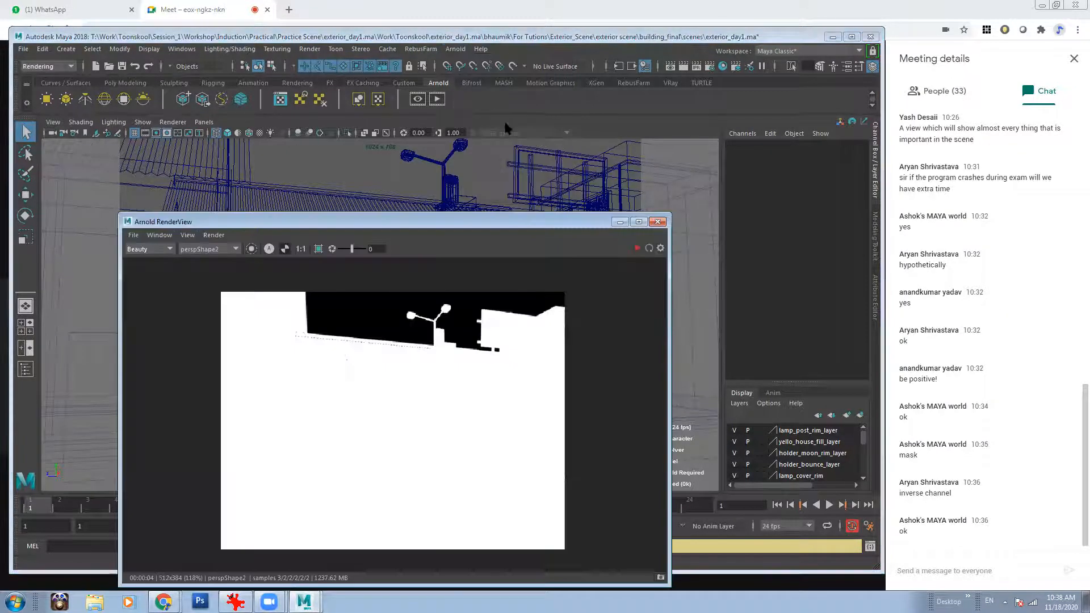
left_click(638, 248)
left_click(222, 250)
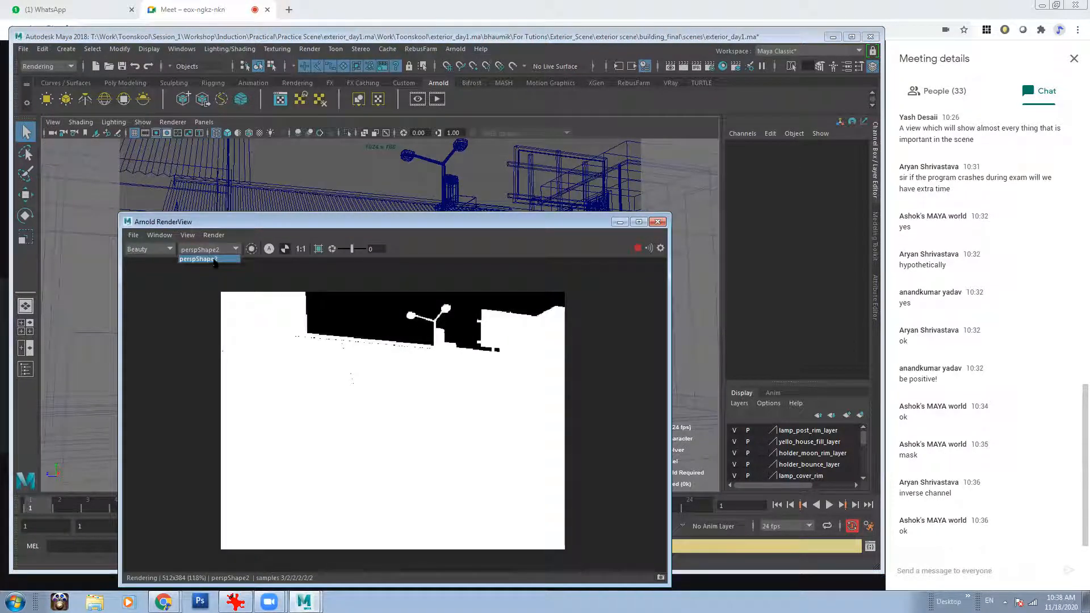
left_click(637, 249)
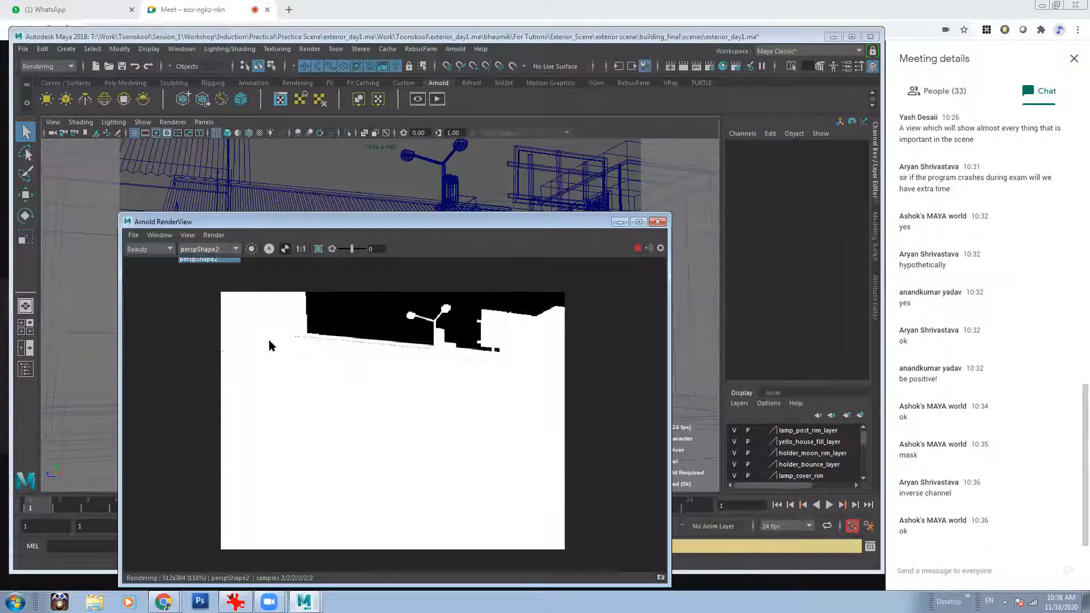
left_click(270, 249)
- Reposition the Arnold RenderView over the upper part of the viewport and restart its render
left_click_drag(338, 222, 418, 228)
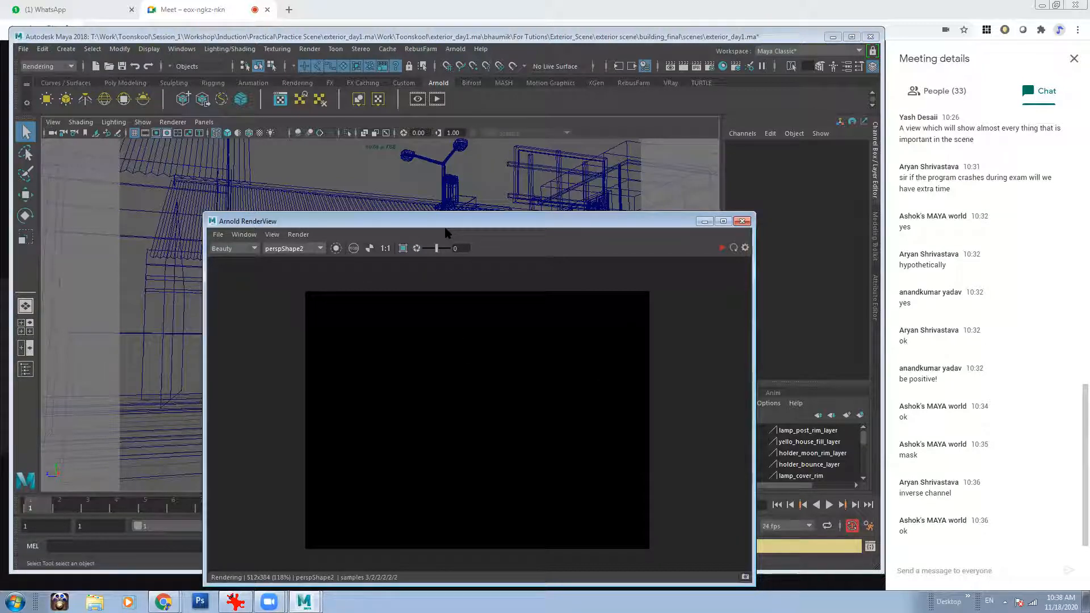
left_click_drag(446, 229, 393, 178)
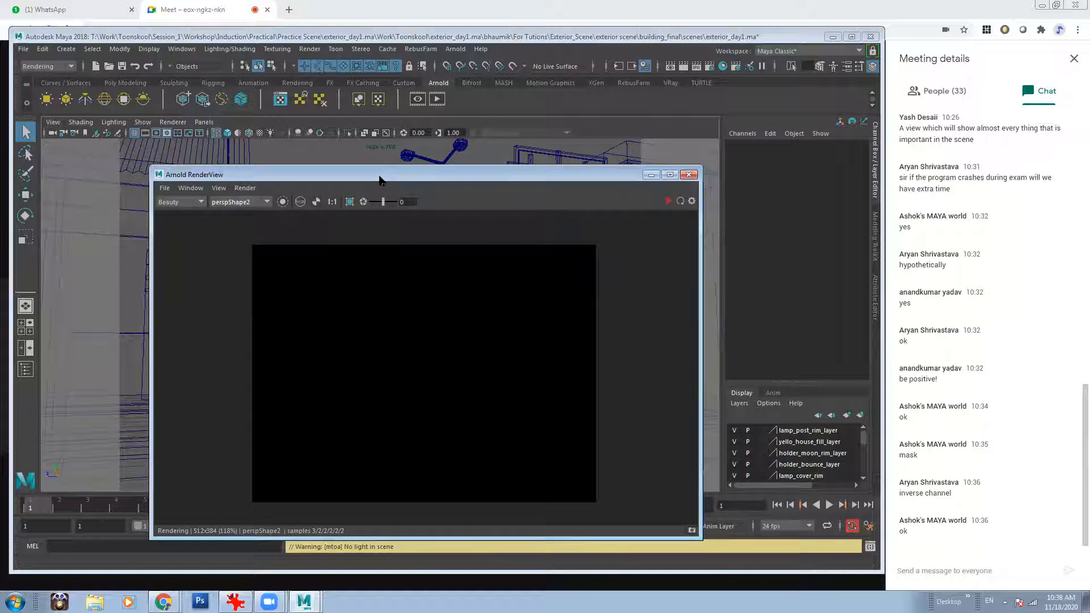
left_click_drag(382, 177, 345, 163)
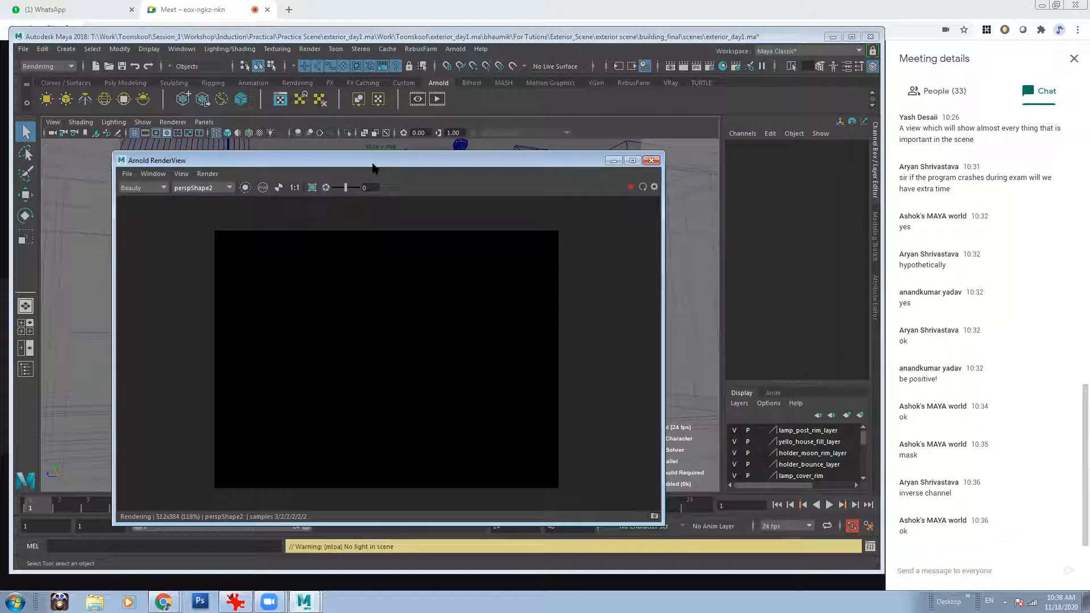
left_click_drag(374, 163, 383, 151)
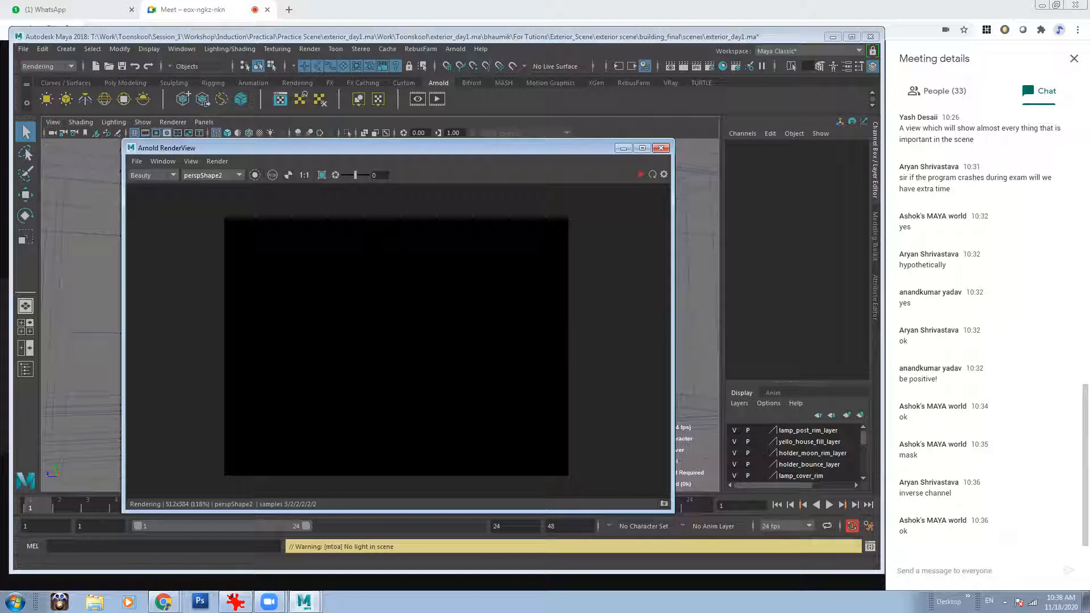
left_click(438, 84)
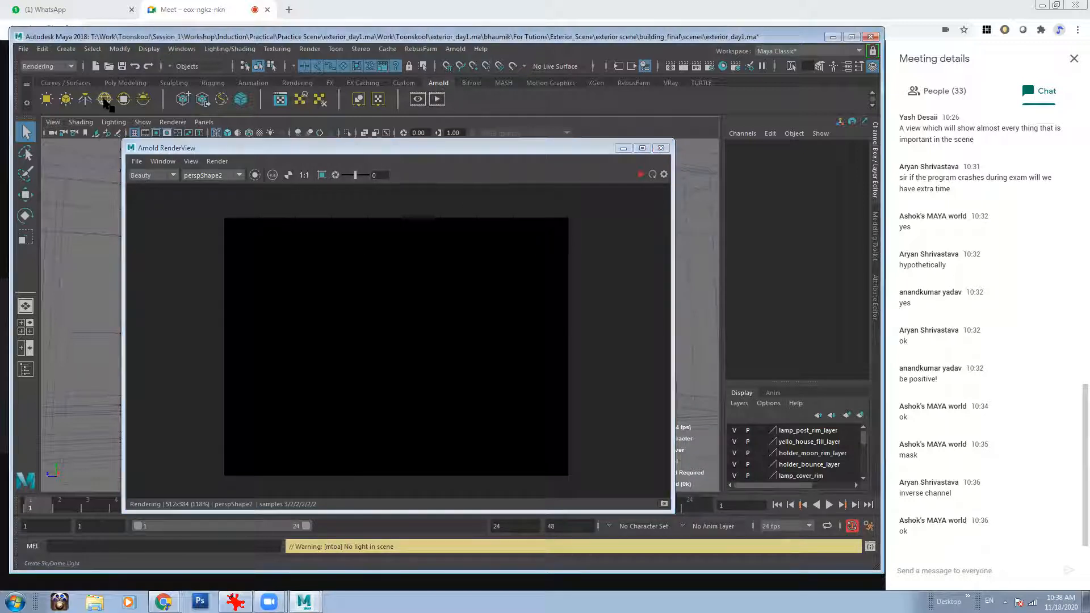
left_click(641, 174)
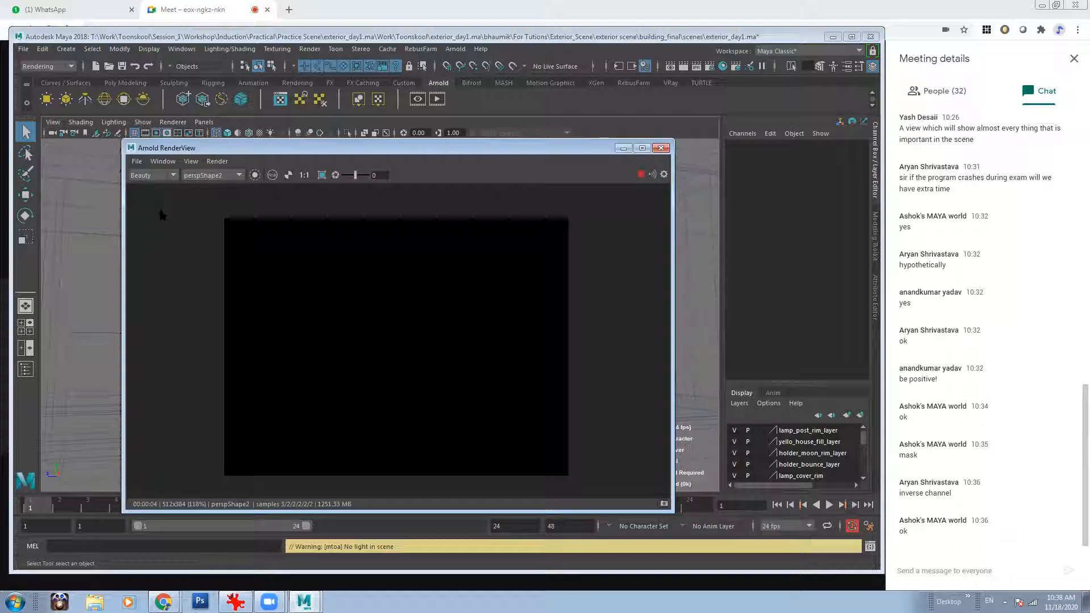
- Create an Arnold SkyDome light and show its attributes beside the Arnold RenderView
left_click(105, 100)
left_click(105, 100)
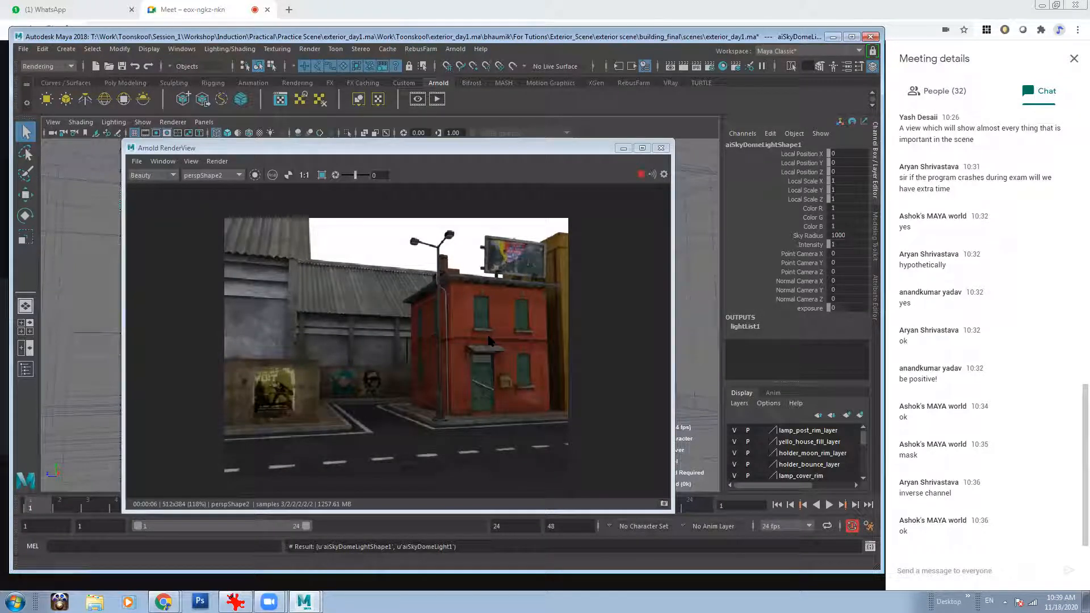
left_click(847, 66)
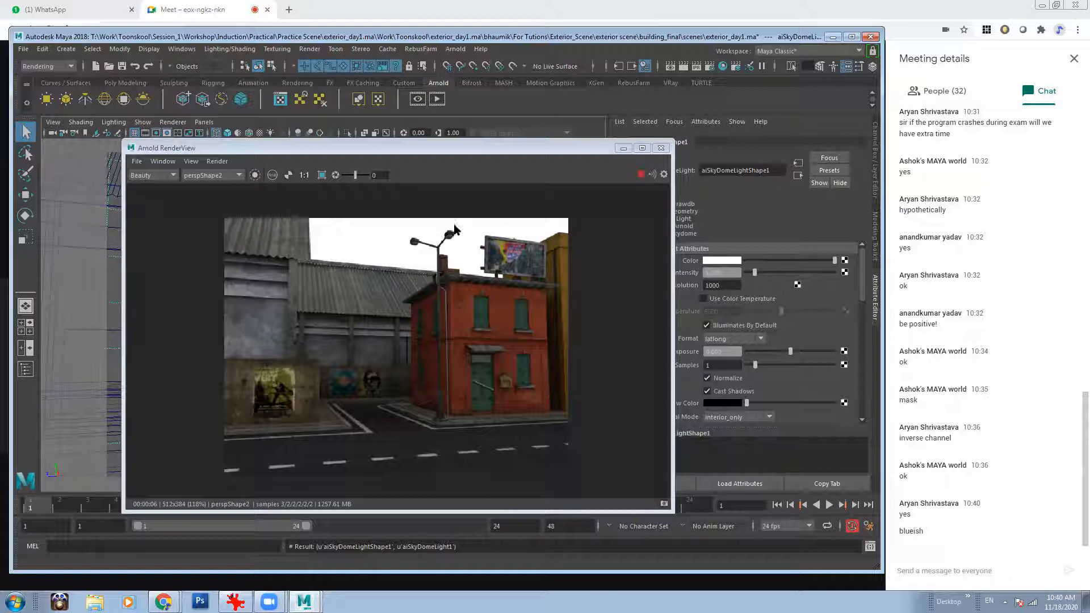
left_click_drag(476, 148, 406, 124)
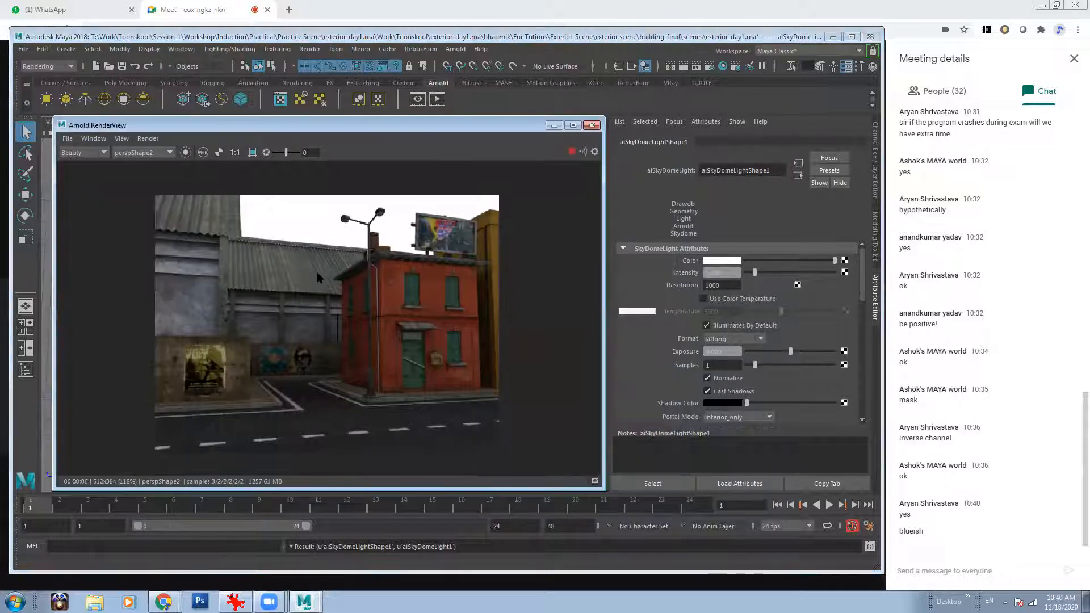
- Darken the skydome light's color to a neutral grey with an HSV value of 0.456
left_click(736, 351)
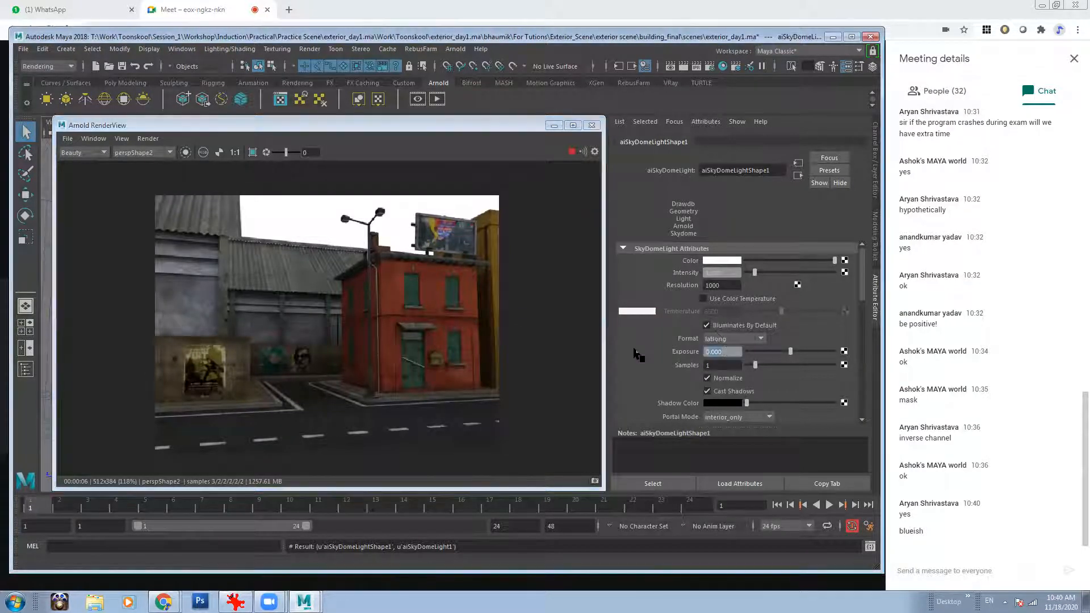
left_click(711, 262)
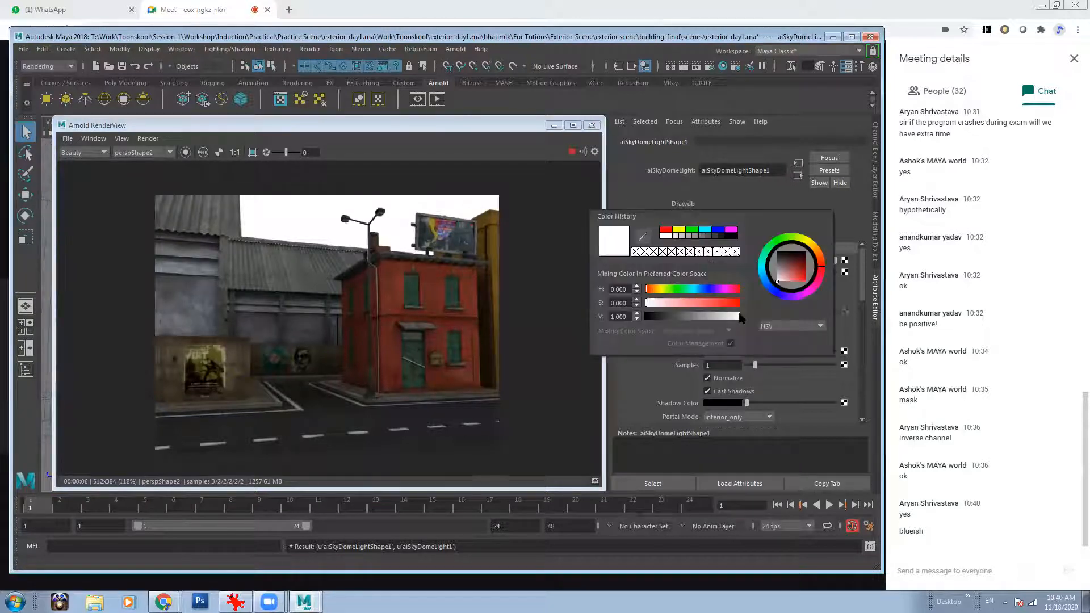
left_click(694, 317)
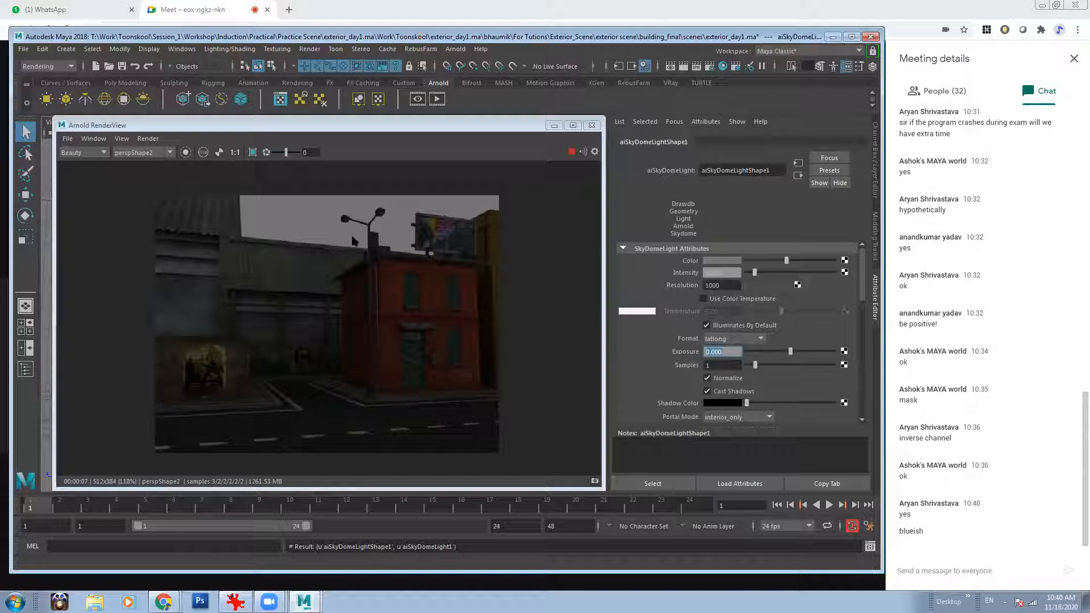
- Tint the skydome light's grey color blue, raising its saturation for a stronger night-like tone
left_click(734, 262)
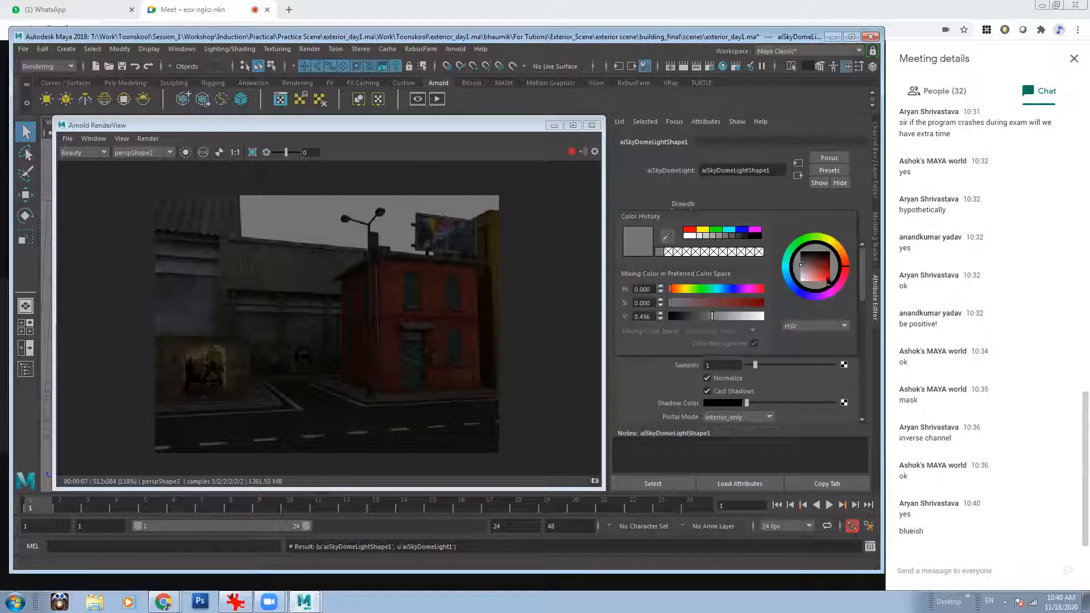
left_click(718, 289)
left_click_drag(718, 291, 686, 303)
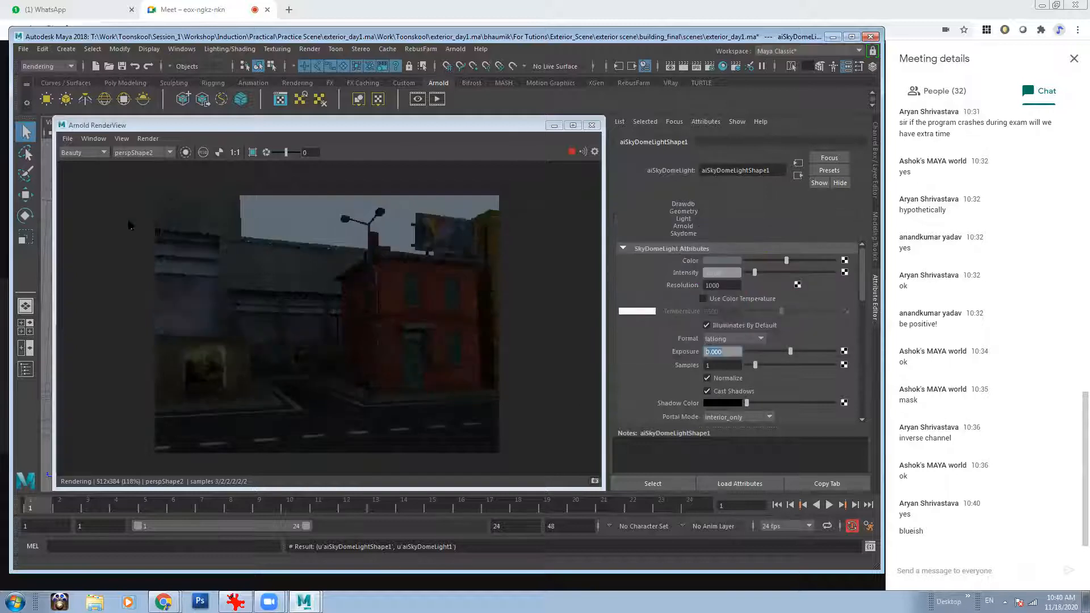
left_click(728, 262)
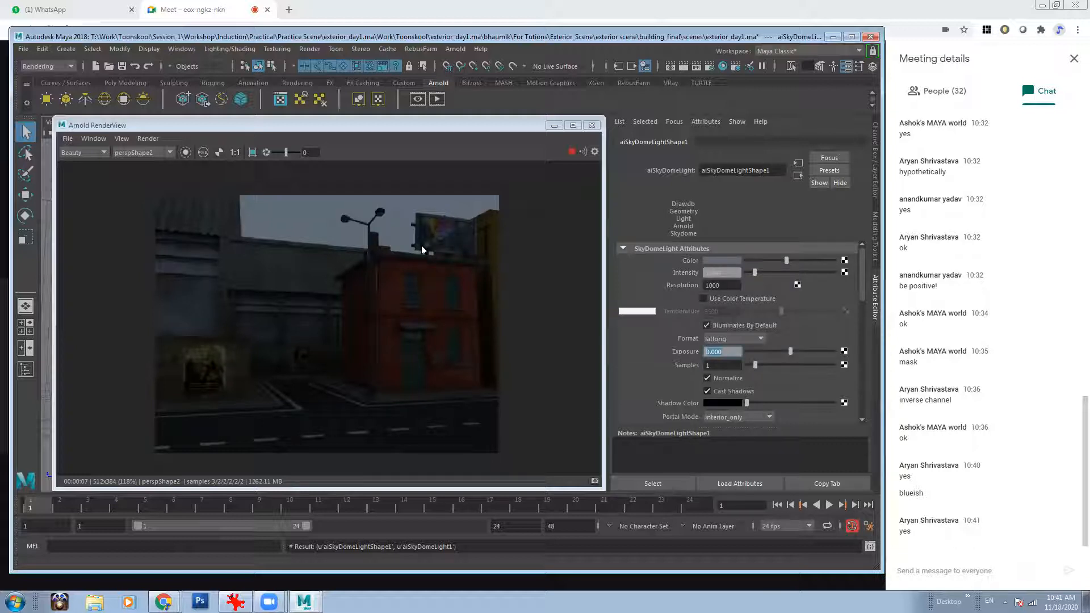
left_click(733, 263)
left_click(704, 305)
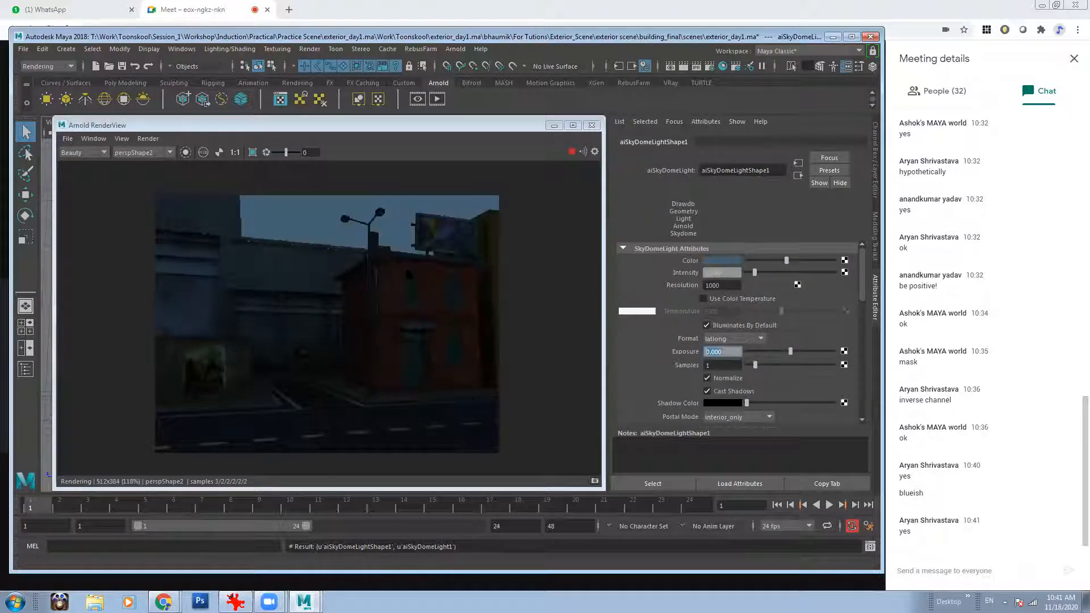
- Test the skydome light at an intensity of 0.5 and set it back to 1
left_click(726, 273)
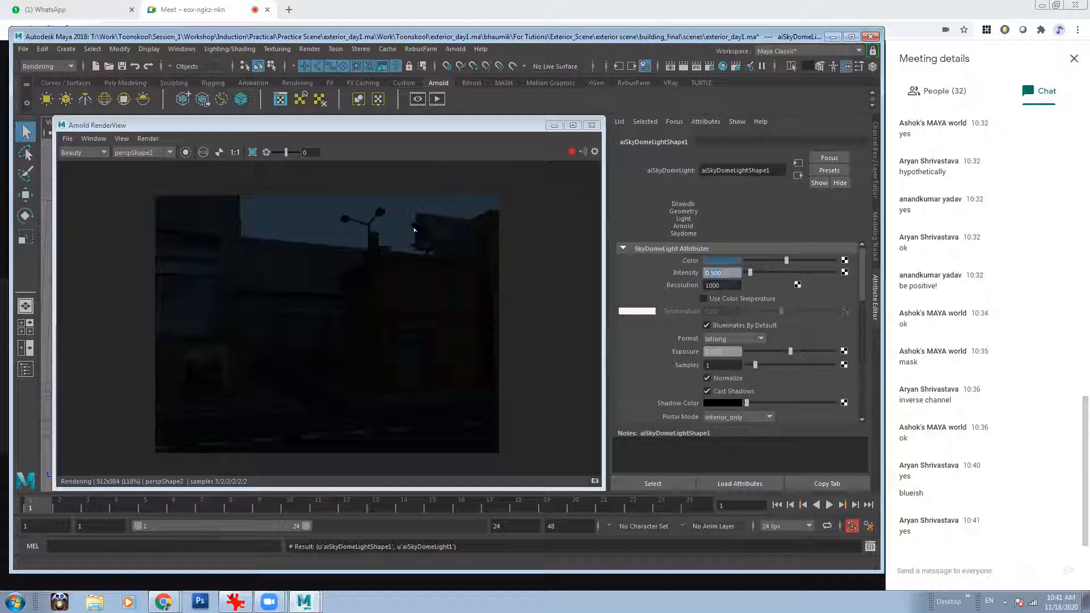
type("1")
key("Return")
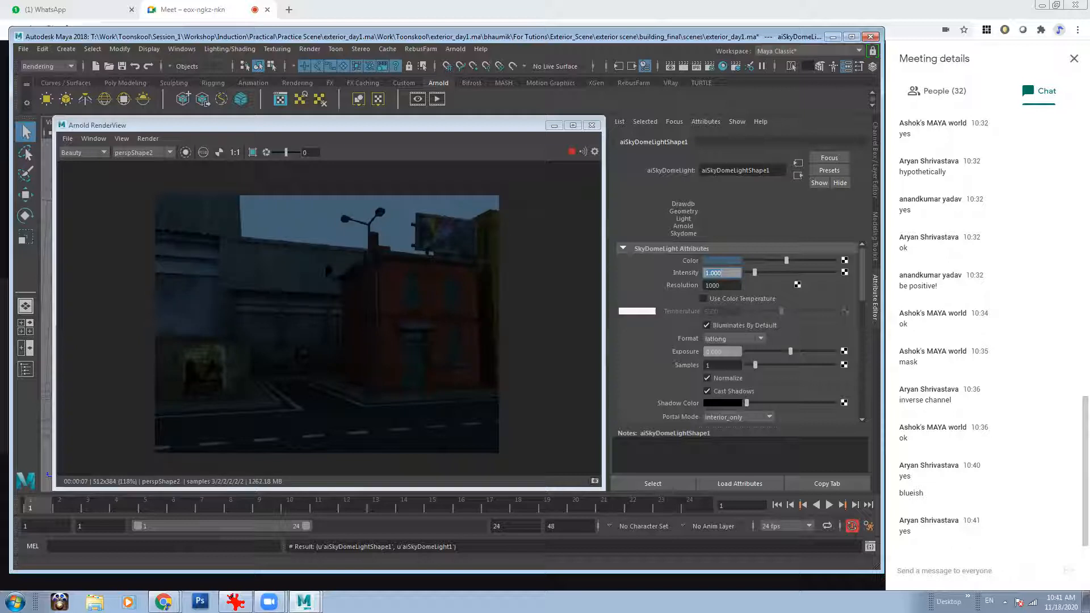
- Examine the buildings and street in the blue-tinted render at different magnifications
right_click_drag(243, 273, 467, 306, "alt")
middle_click_drag(467, 307, 428, 288, "alt")
right_click_drag(428, 287, 356, 272, "alt")
middle_click_drag(355, 272, 327, 275, "alt")
right_click_drag(327, 275, 370, 284, "alt")
middle_click_drag(370, 284, 416, 269, "alt")
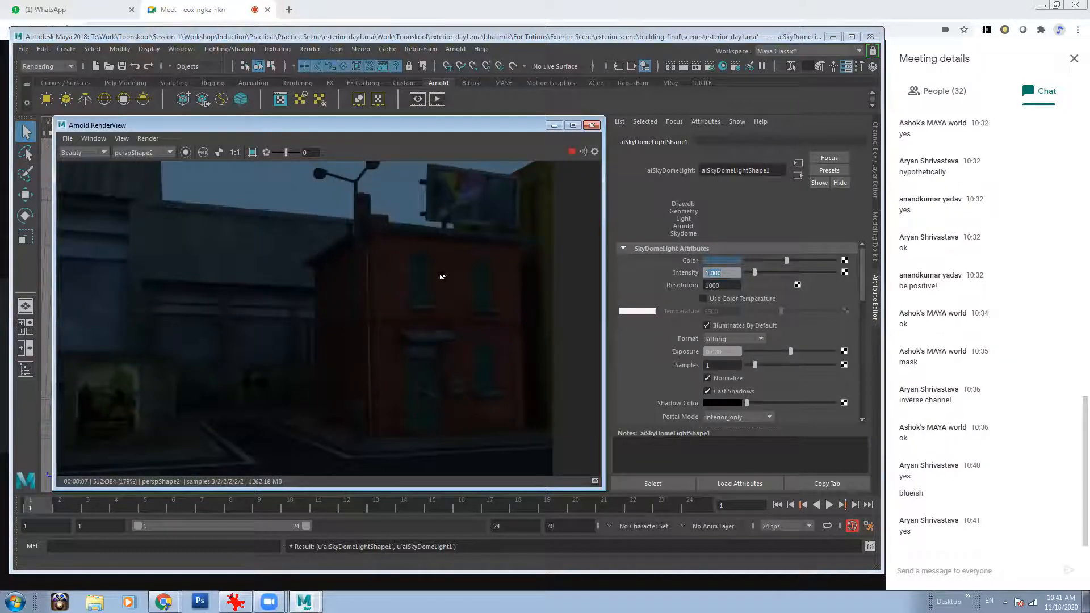
right_click_drag(416, 268, 329, 281, "alt")
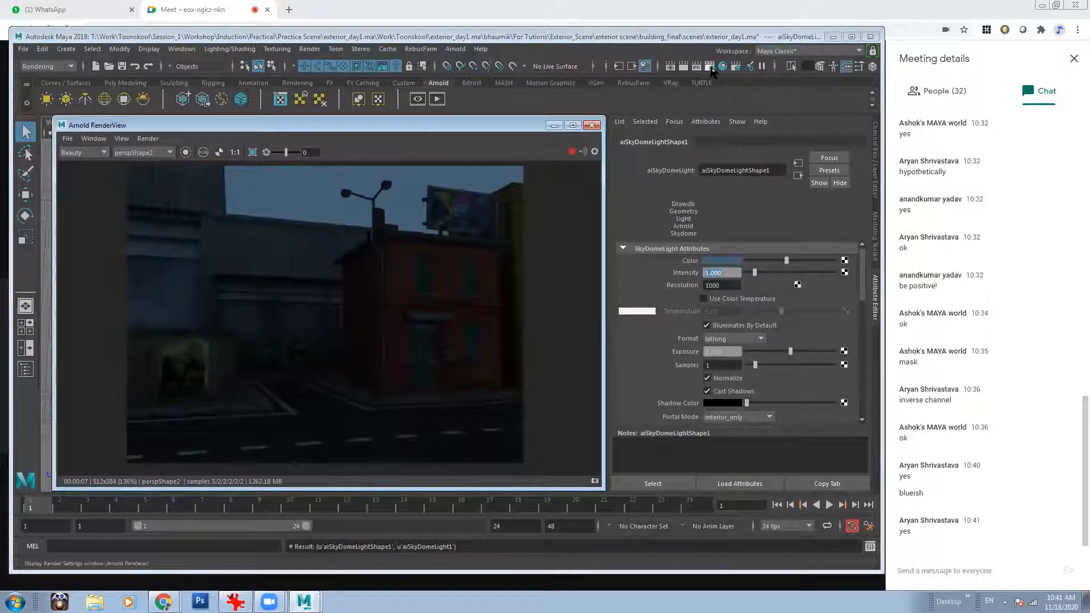
- Try to load the blank Render Settings by reopening the window and reselecting Arnold Renderer, and close it
left_click(710, 67)
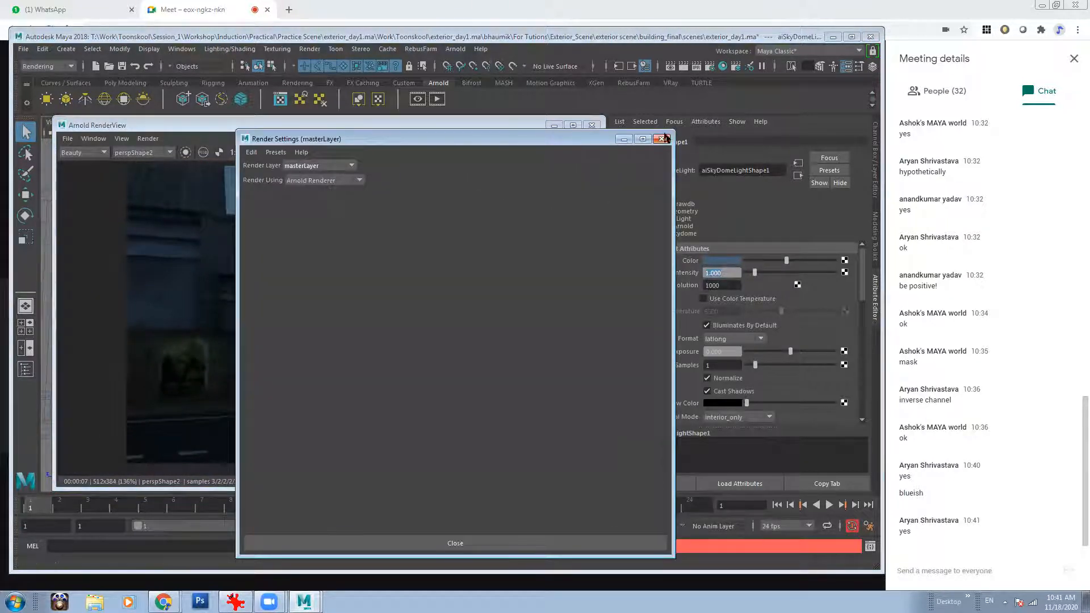
left_click(663, 138)
left_click(712, 68)
left_click(307, 180)
left_click(312, 236)
left_click(329, 181)
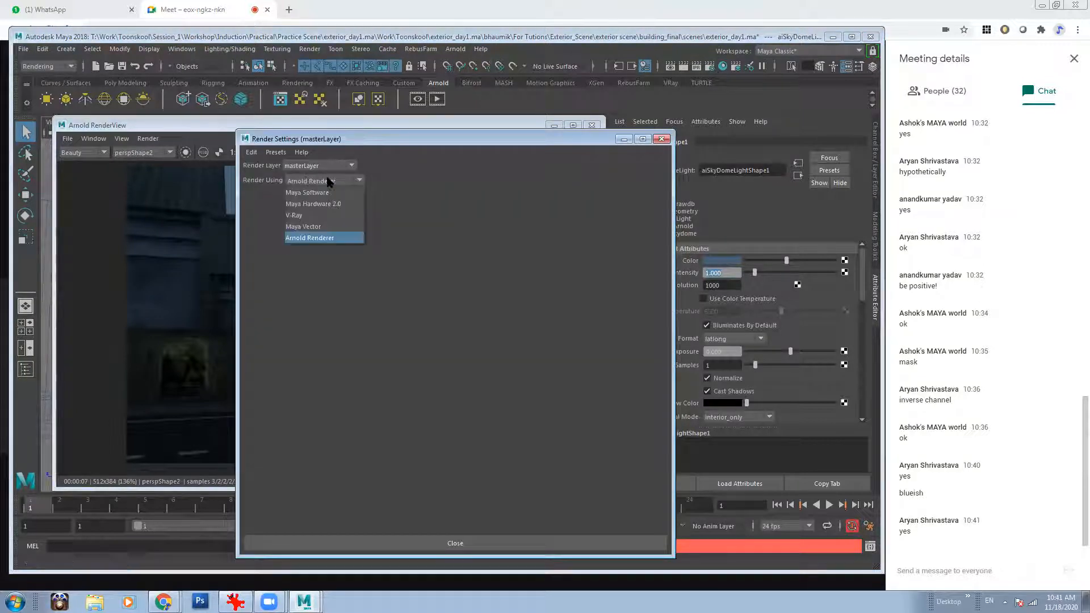
left_click(328, 237)
left_click(662, 138)
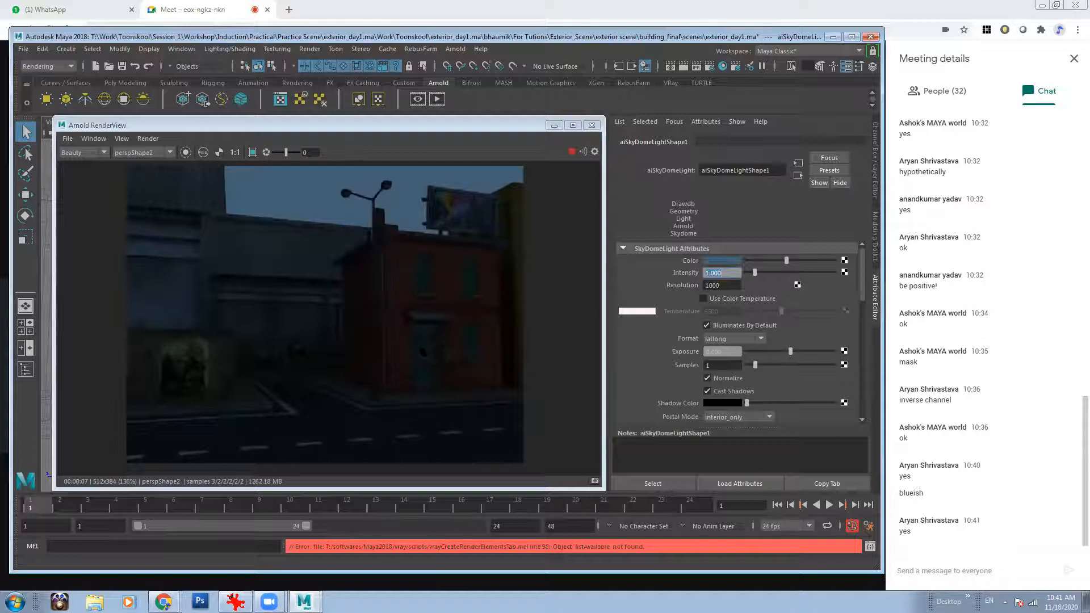
- Save the scene under the new name exterior_day2.ma in the scenes folder
scroll(305, 318, "down", 2)
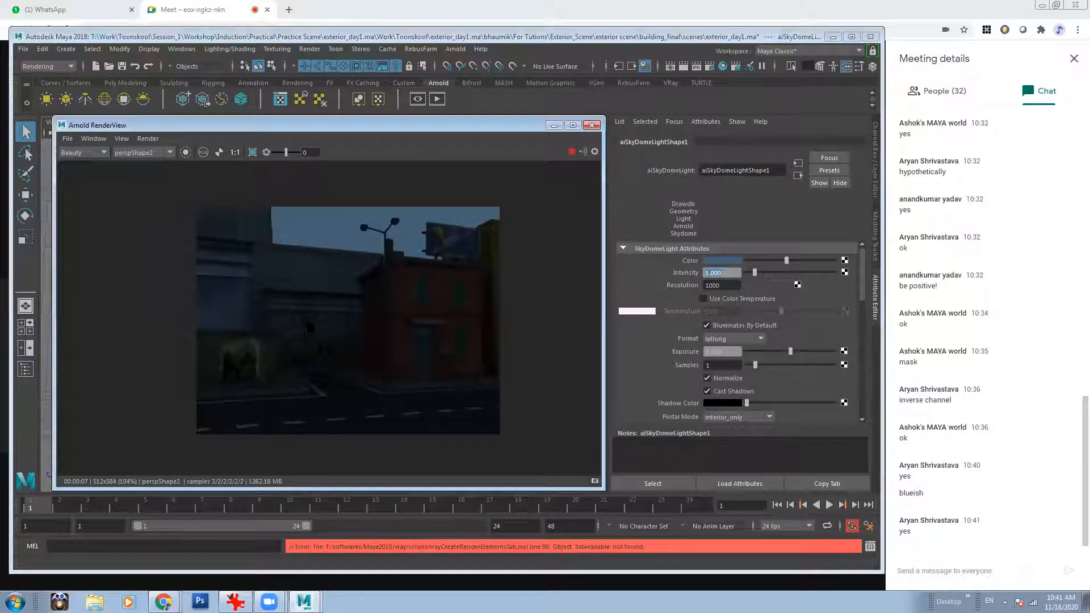
left_click(23, 49)
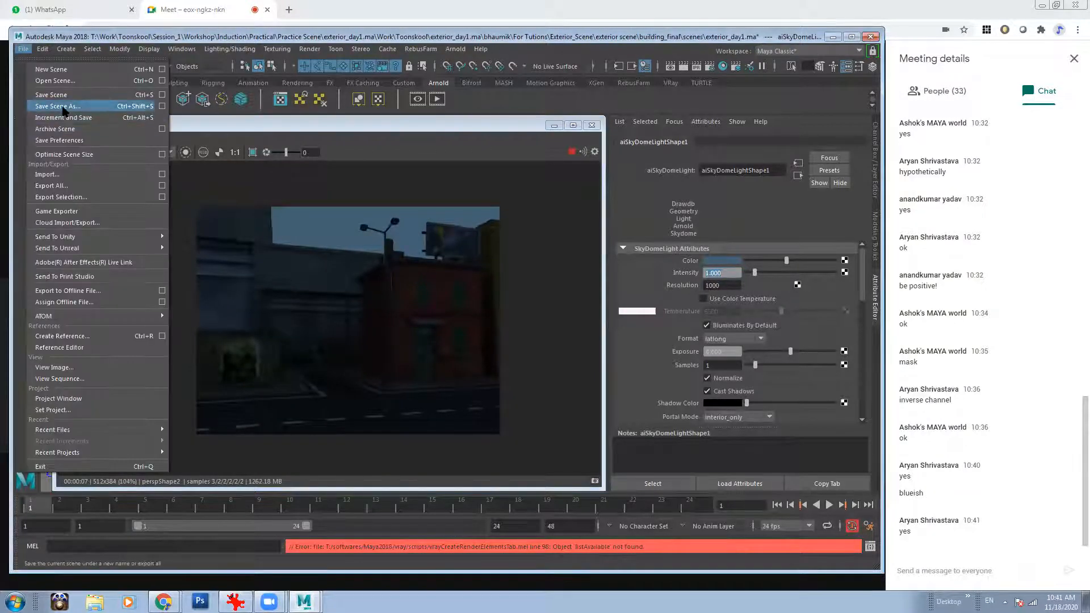
left_click(62, 107)
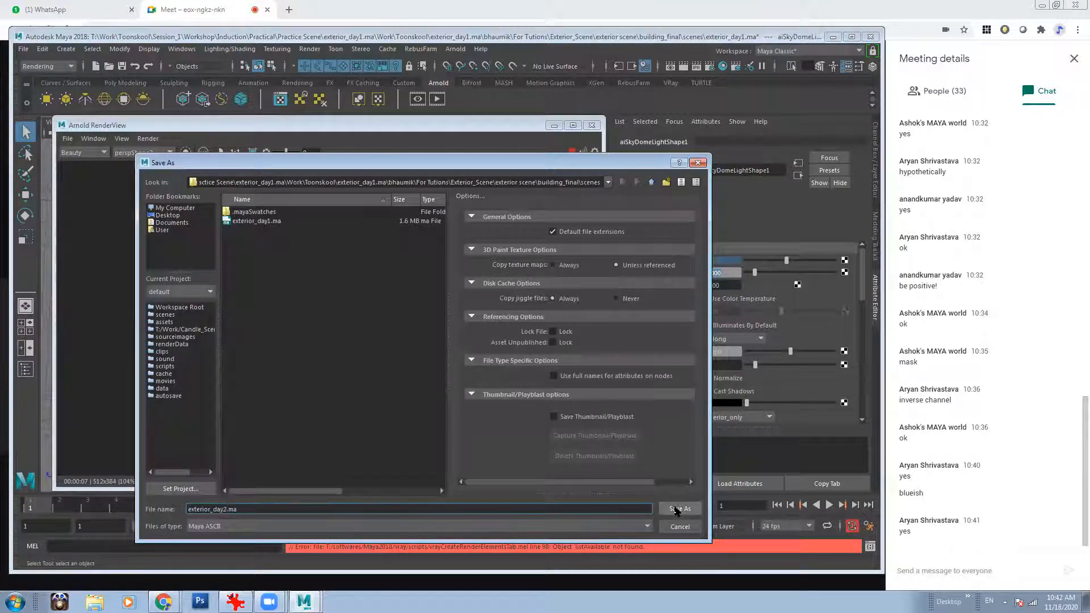
left_click(680, 509)
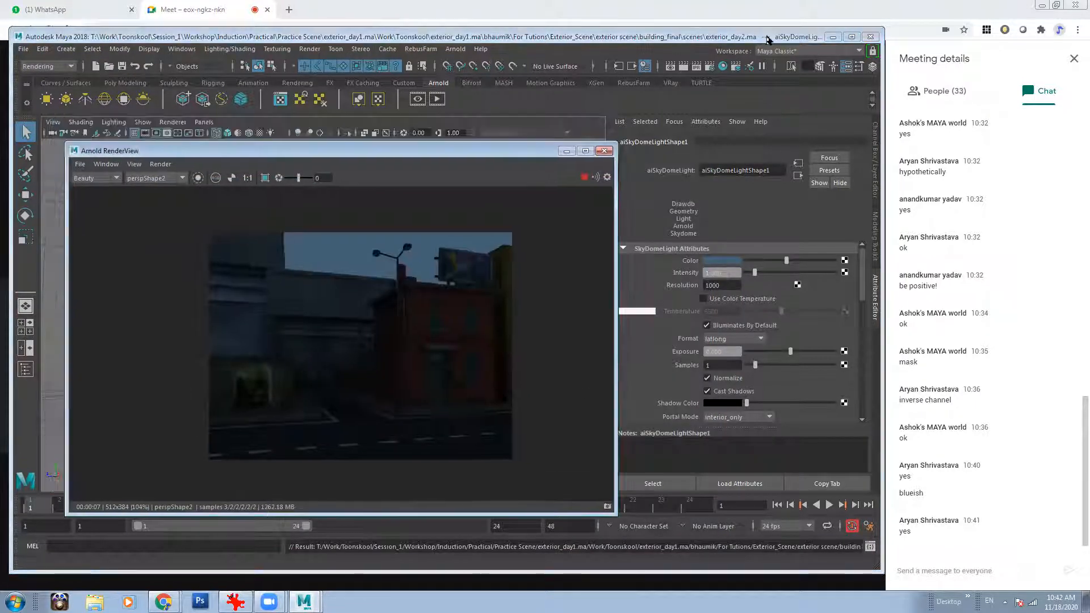
- Reload the blank Render Settings by switching the renderer to Maya Software and back to Arnold Renderer
left_click(710, 66)
left_click(322, 180)
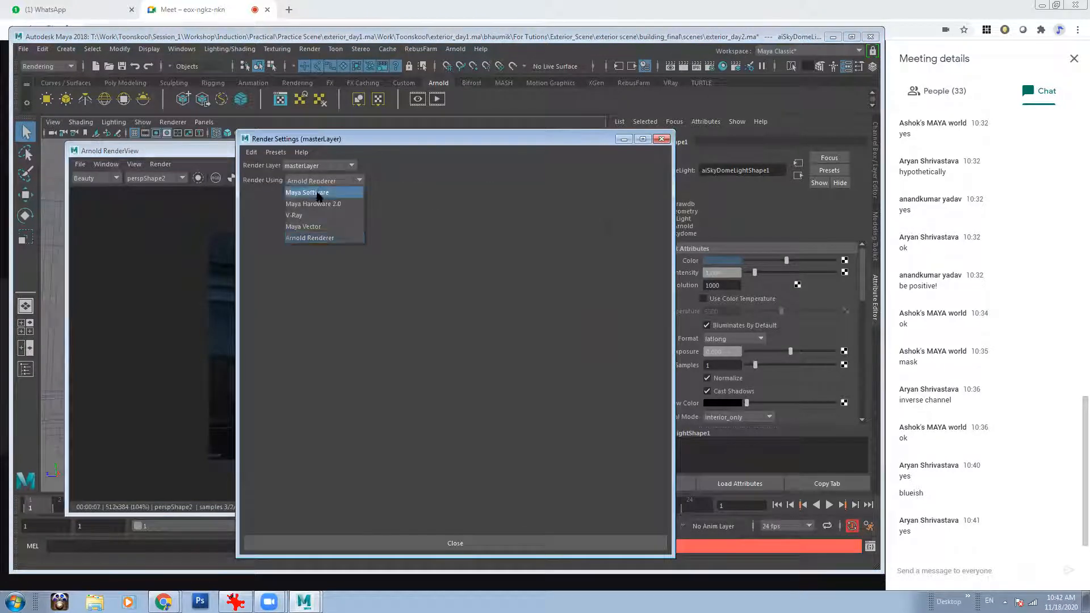
left_click(308, 193)
left_click(324, 181)
left_click(309, 238)
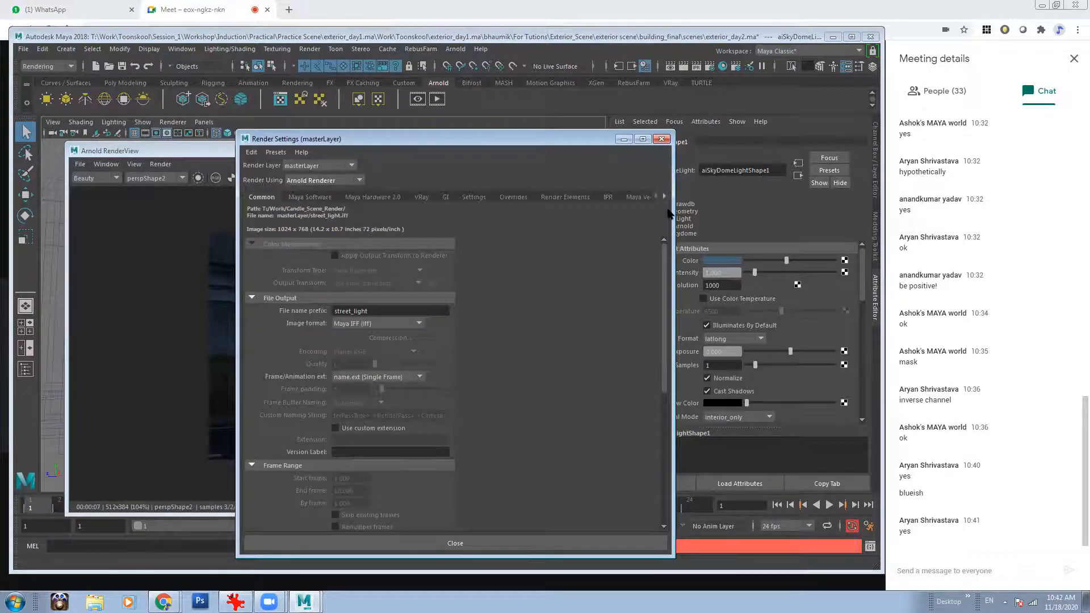
- Show the Arnold Renderer sampling settings and move Render Settings and Arnold RenderView apart so both can be seen
left_click(664, 196)
left_click(581, 197)
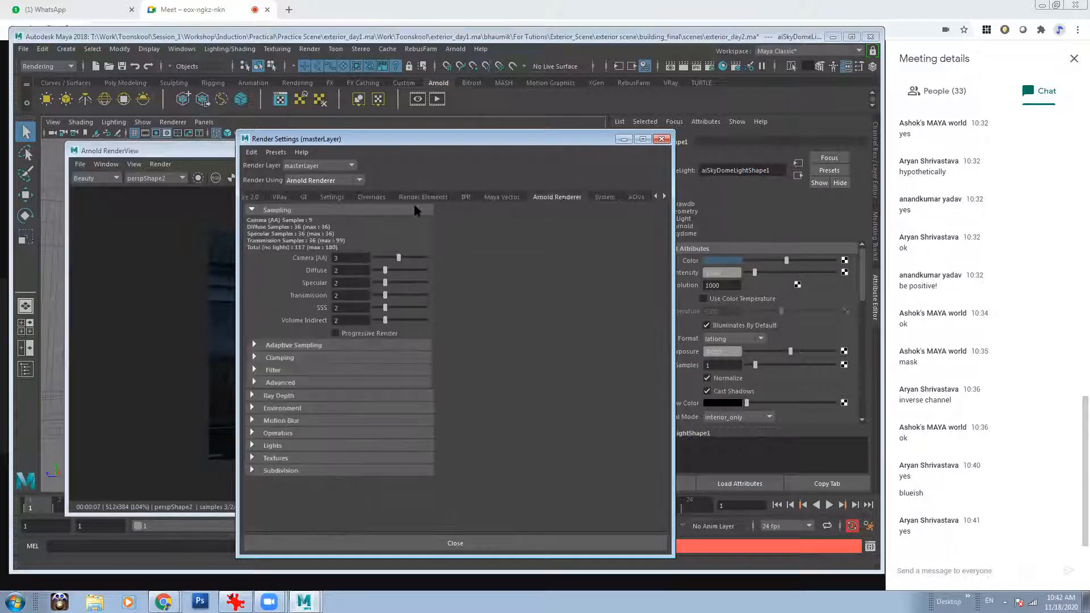
left_click_drag(476, 142, 653, 142)
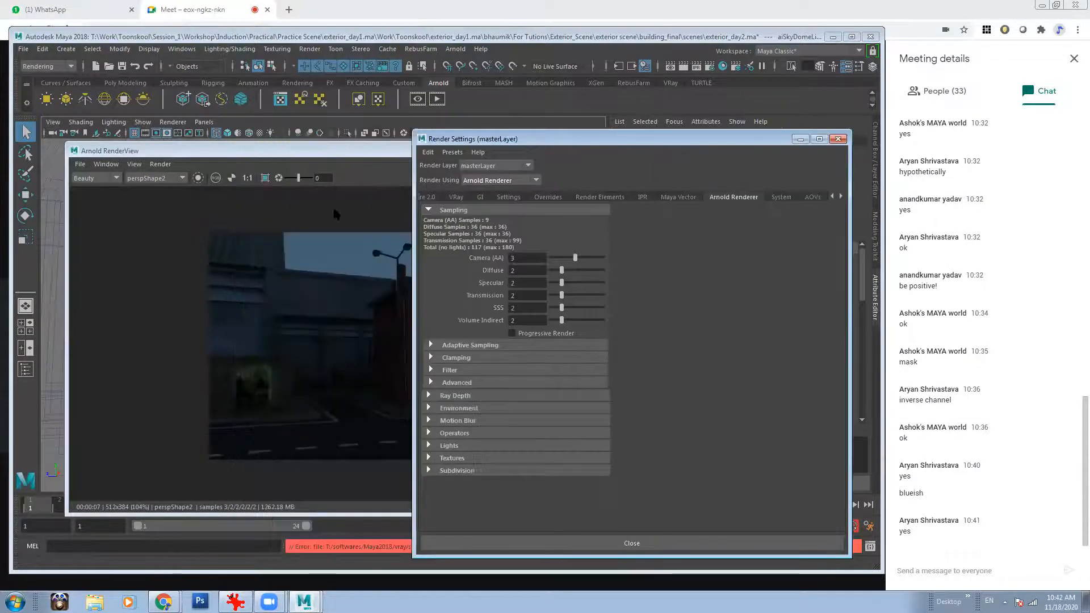
left_click_drag(69, 149, 246, 213)
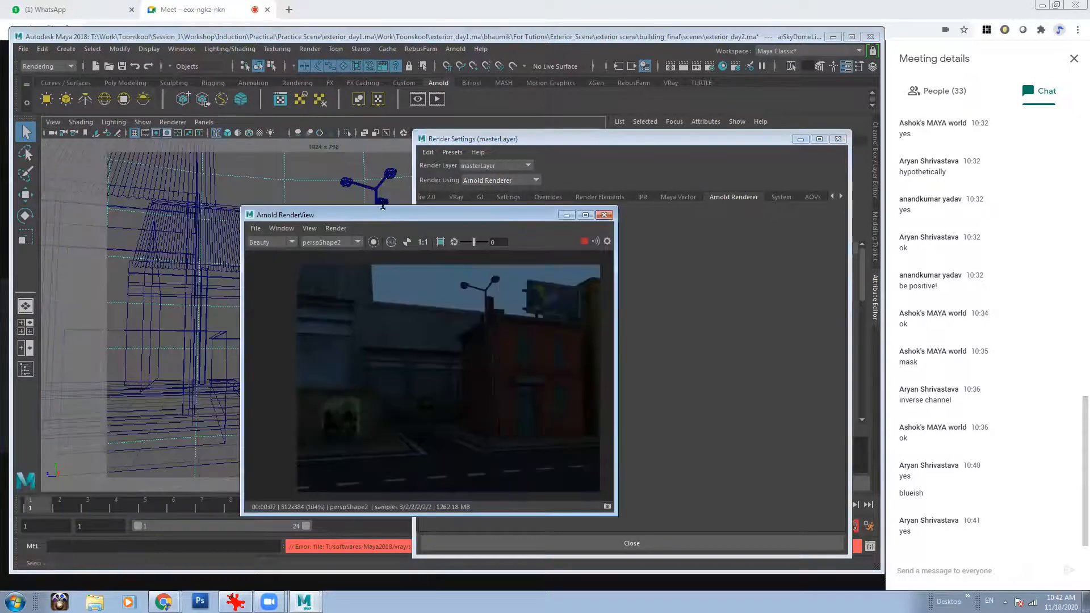
left_click_drag(476, 216, 305, 169)
left_click_drag(635, 138, 607, 302)
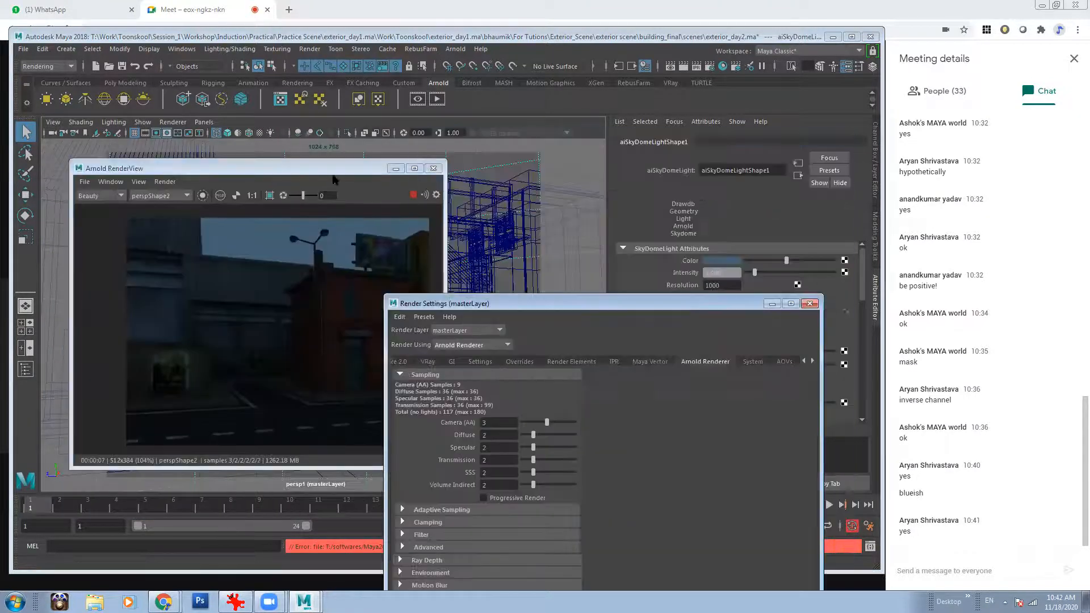
left_click(273, 165)
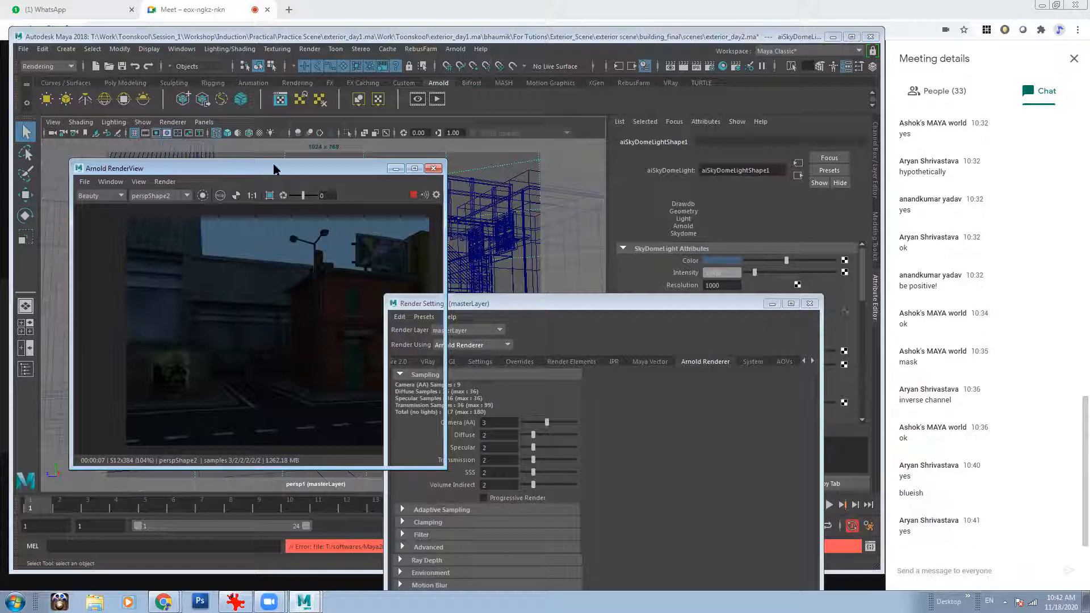
left_click_drag(274, 169, 251, 77)
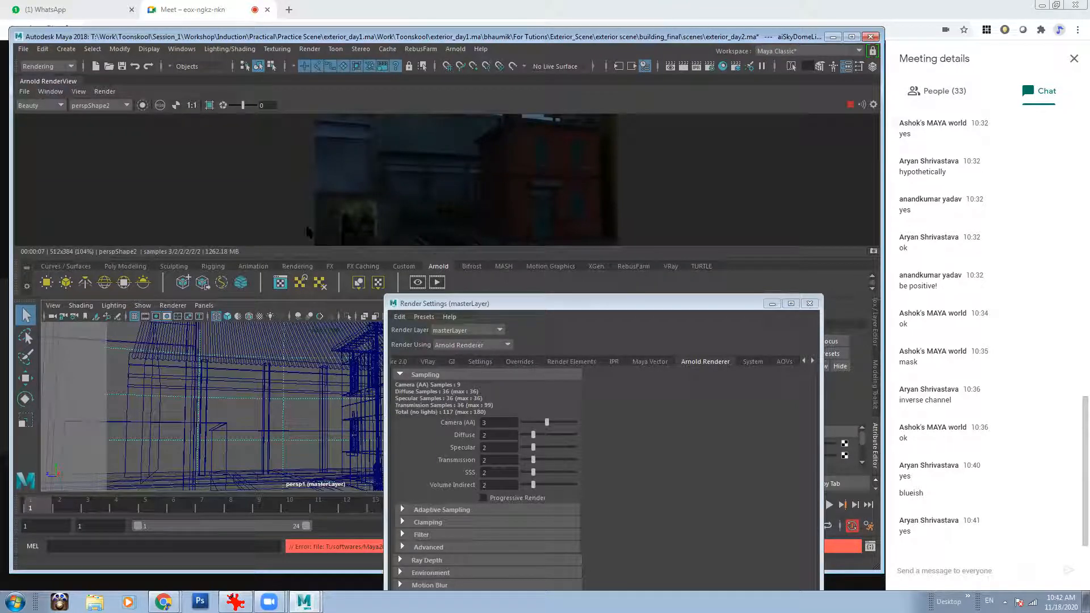
scroll(409, 154, "down", 2)
scroll(409, 171, "up", 3)
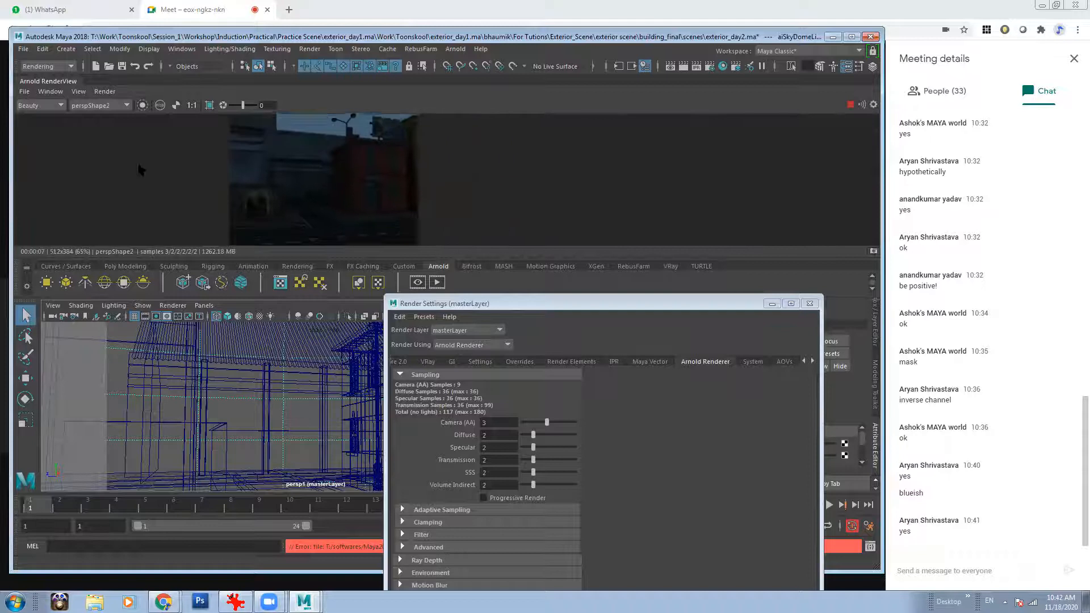
left_click_drag(653, 301, 503, 134)
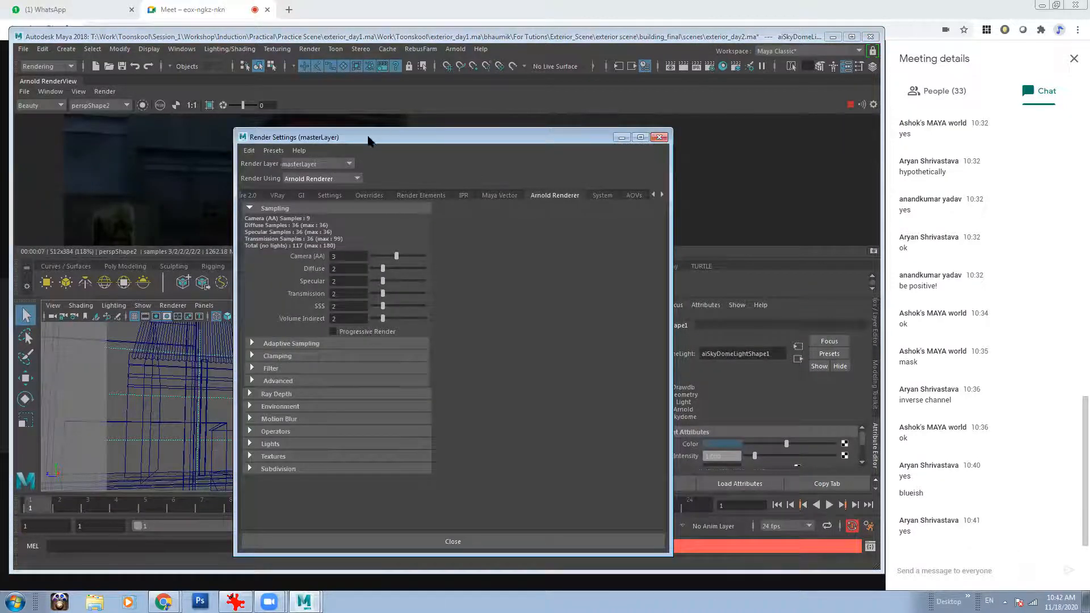
left_click_drag(370, 138, 370, 132)
left_click_drag(494, 134, 718, 125)
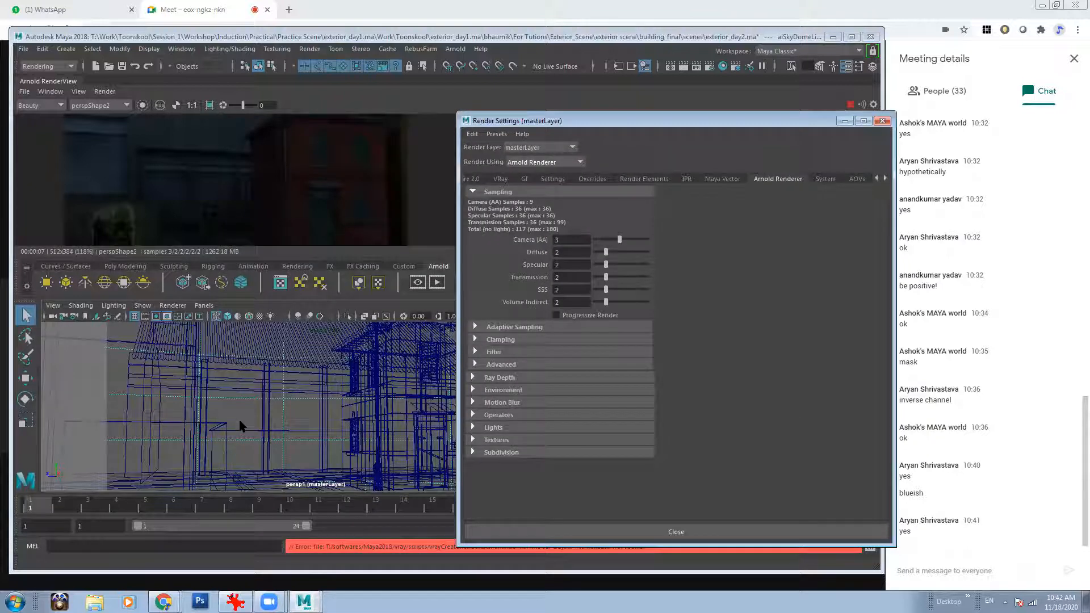
left_click(242, 424)
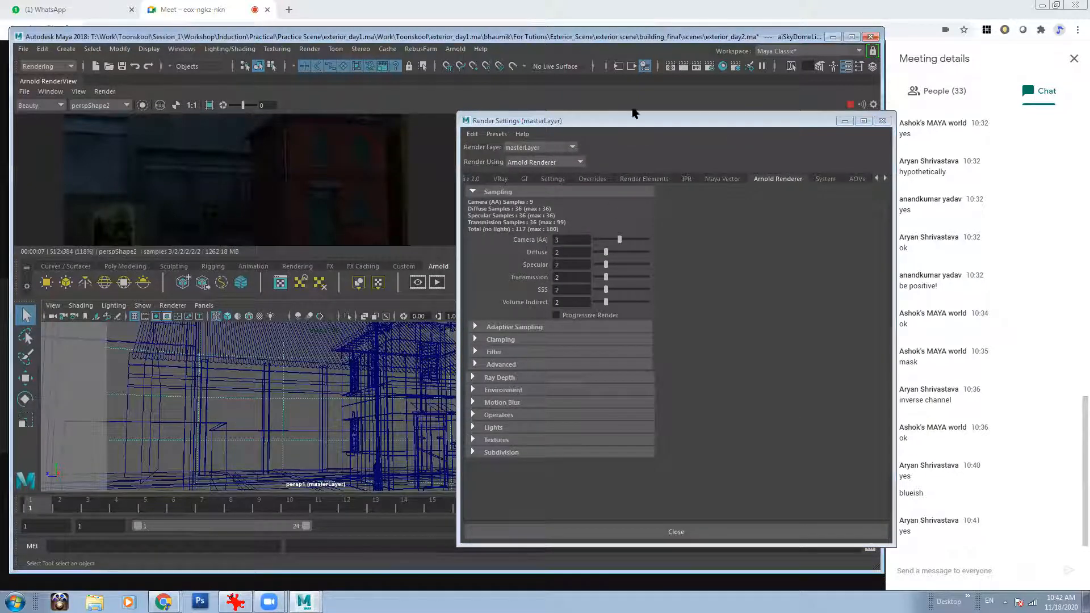
left_click_drag(73, 88, 386, 175)
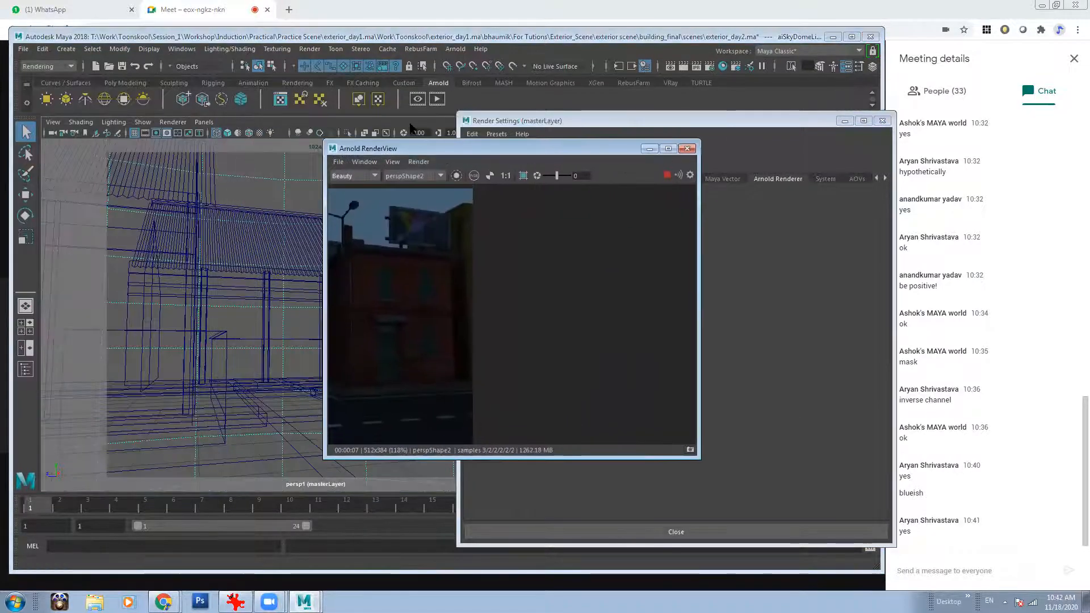
- Place Render Settings and the floating Arnold RenderView side by side and frame the street render in its view
left_click(807, 121)
left_click_drag(808, 120, 384, 114)
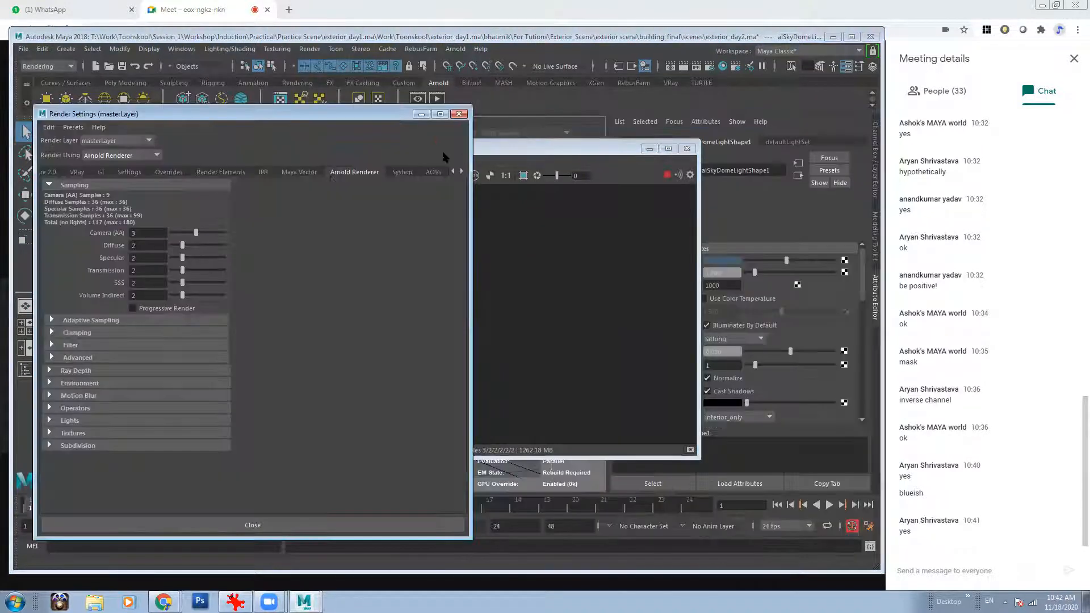
left_click(555, 149)
left_click_drag(344, 148, 471, 165)
middle_click_drag(545, 289, 659, 292, "alt")
right_click_drag(659, 292, 565, 312, "alt")
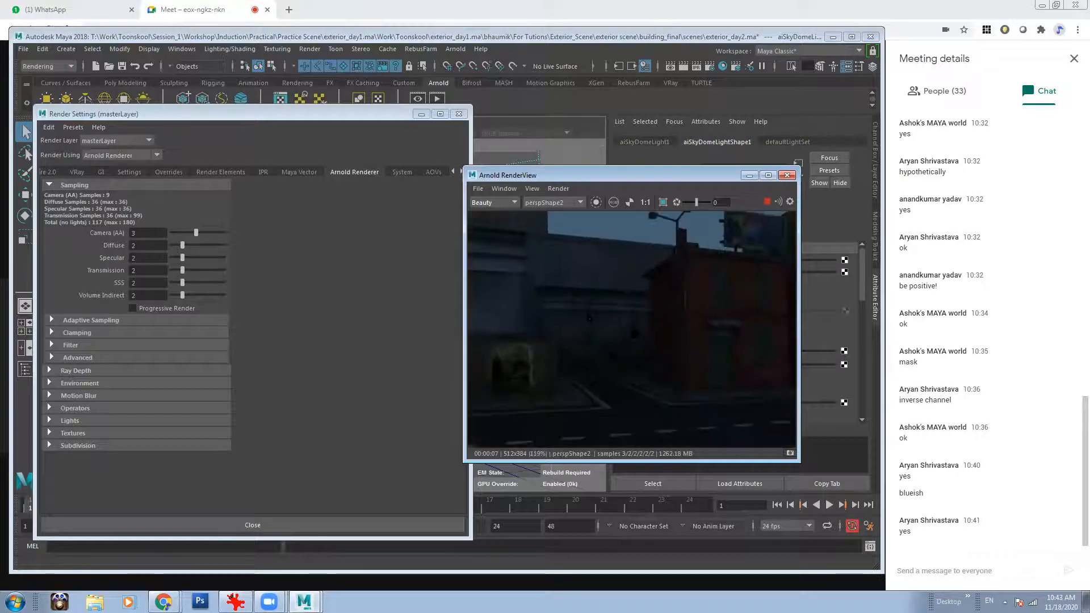
middle_click_drag(565, 312, 592, 317, "alt")
- Uncover the skydome light's attributes, set its Exposure to 1, and check the updated render
left_click(339, 118)
left_click_drag(340, 118, 386, 353)
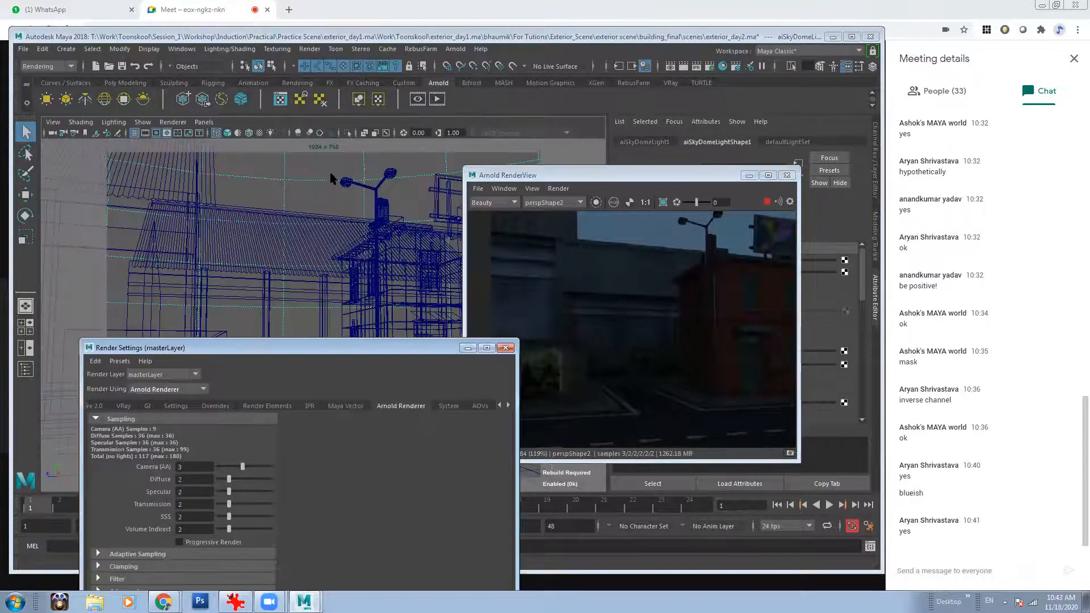
left_click_drag(697, 175, 453, 120)
left_click(720, 352)
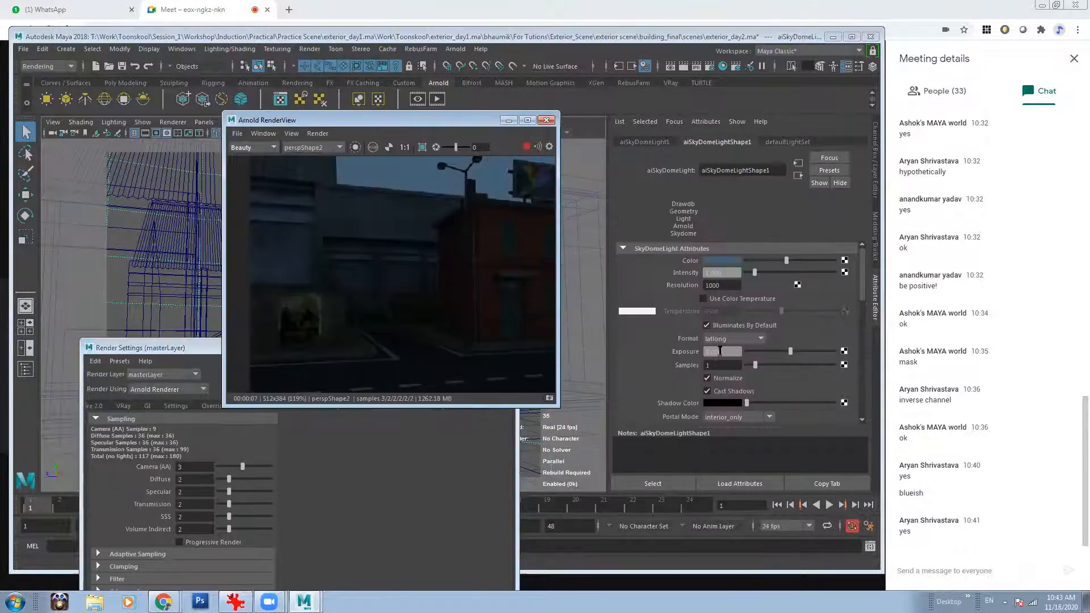
type("1")
key("Return")
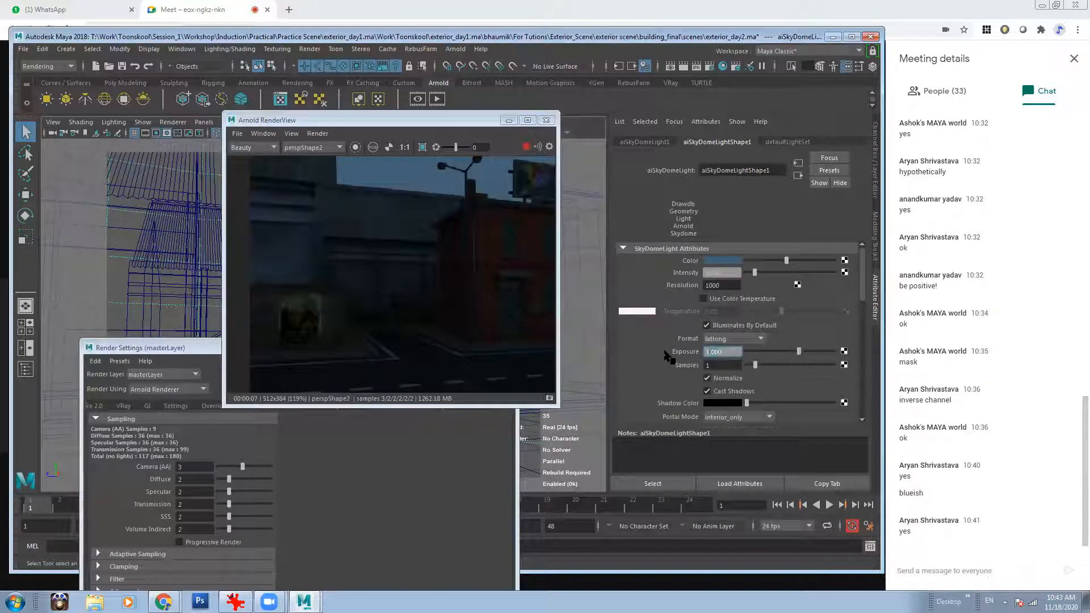
middle_click_drag(433, 244, 379, 262)
scroll(388, 238, "down", 1)
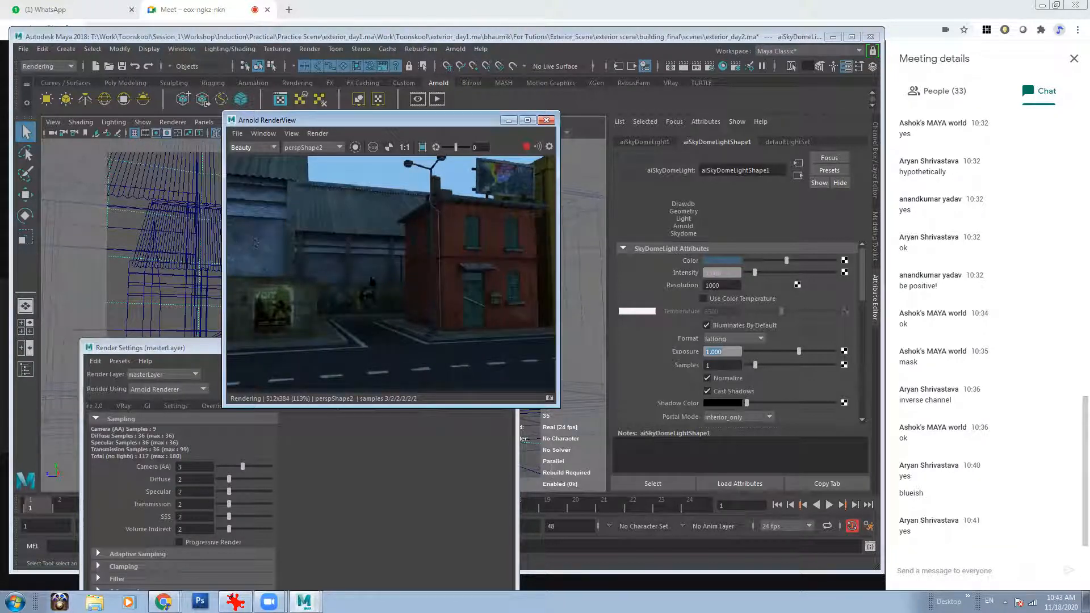
left_click_drag(301, 120, 298, 93)
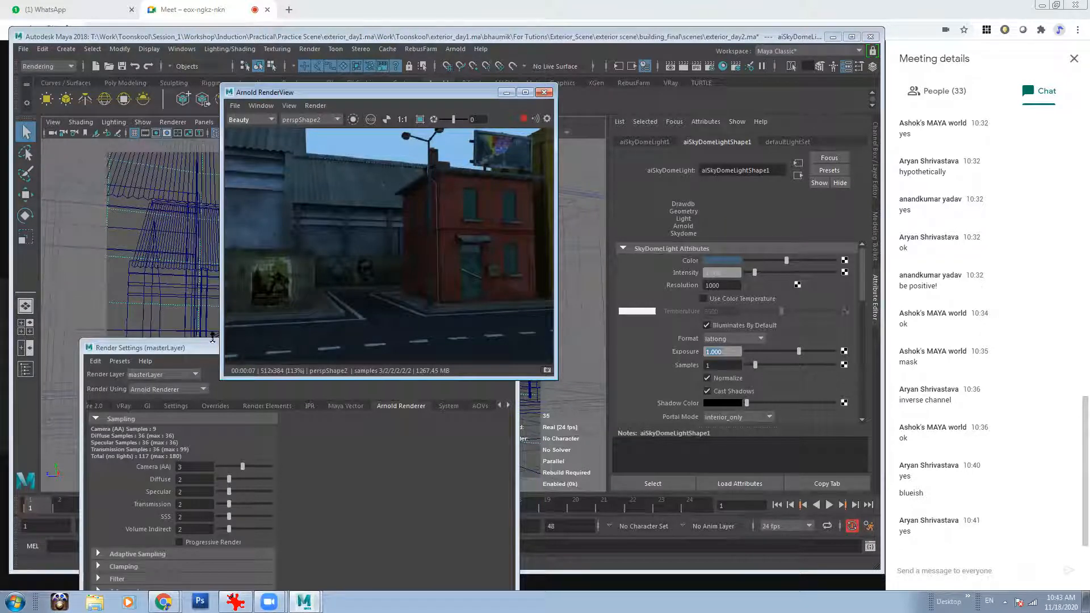
- Lower the Camera (AA) samples to 0 and frame the whole street in the updated render
left_click_drag(243, 467, 230, 469)
left_click(310, 224)
middle_click_drag(423, 231, 417, 201)
middle_click_drag(343, 180, 338, 208)
scroll(353, 217, "up", 1)
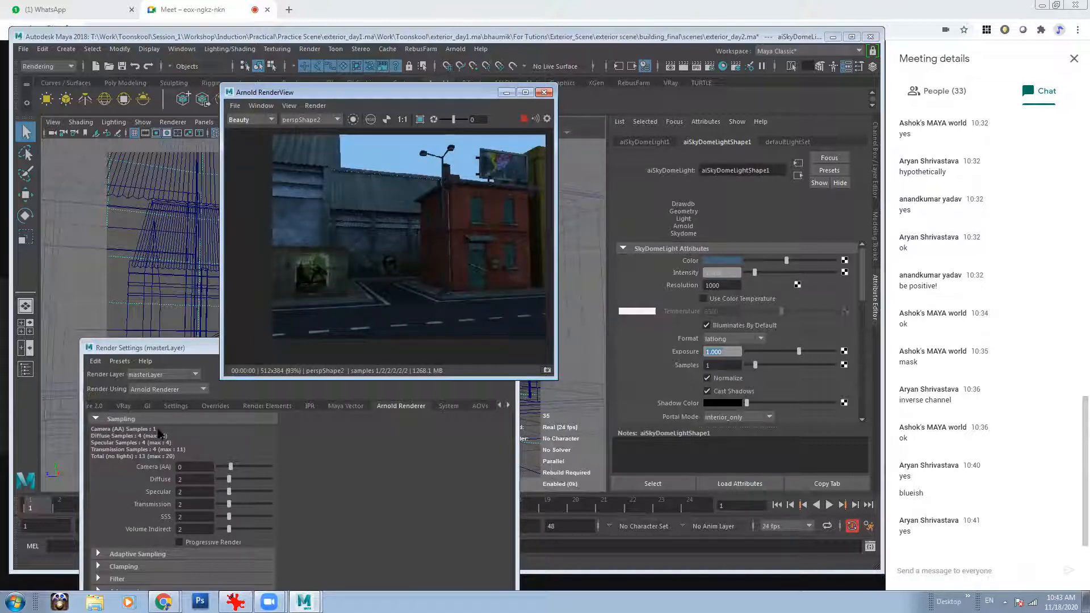
- Examine the noise on the warehouse wall and brick building in the low-sample render at different magnifications
scroll(420, 277, "up", 6)
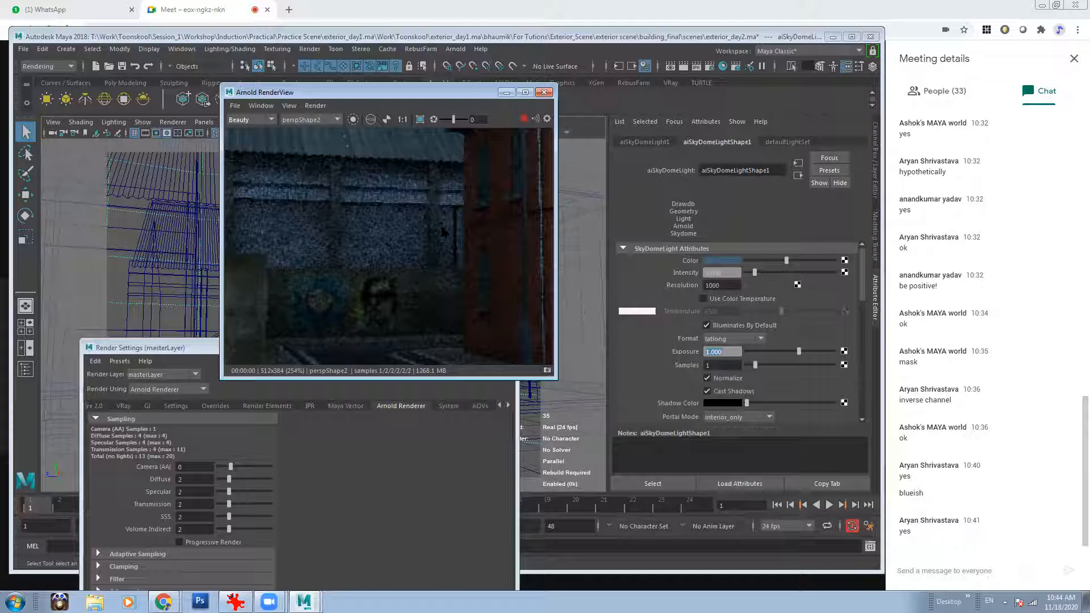
scroll(479, 287, "down", 2)
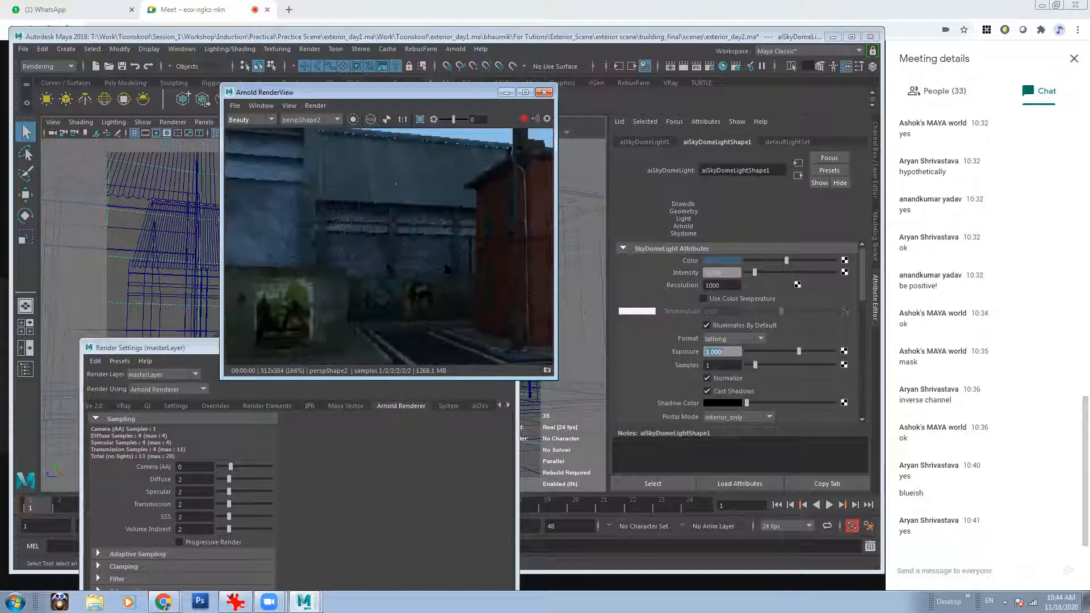
scroll(469, 249, "down", 1)
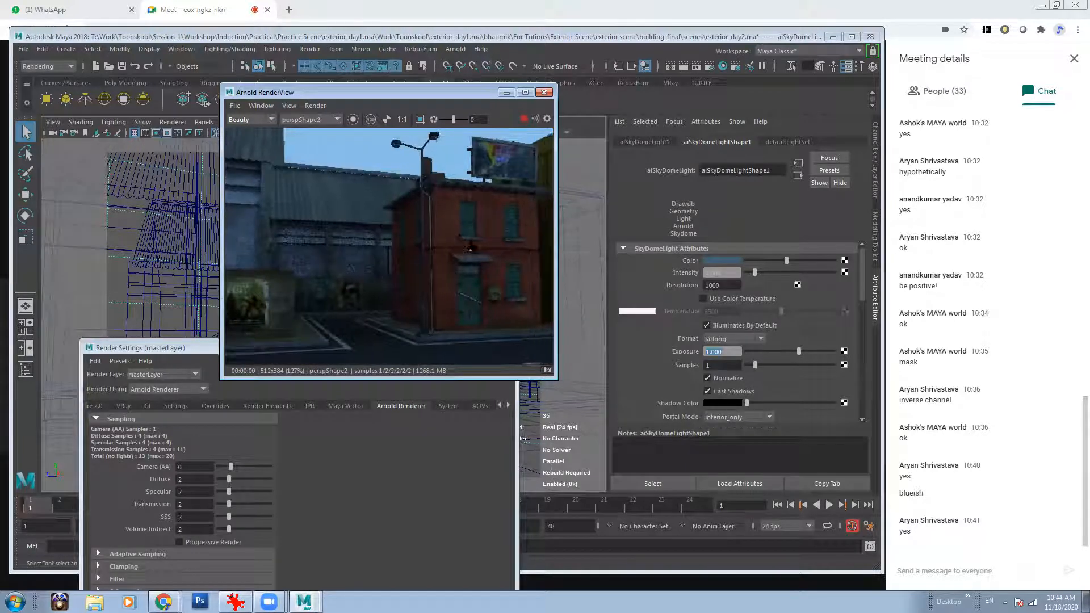
scroll(469, 249, "down", 1)
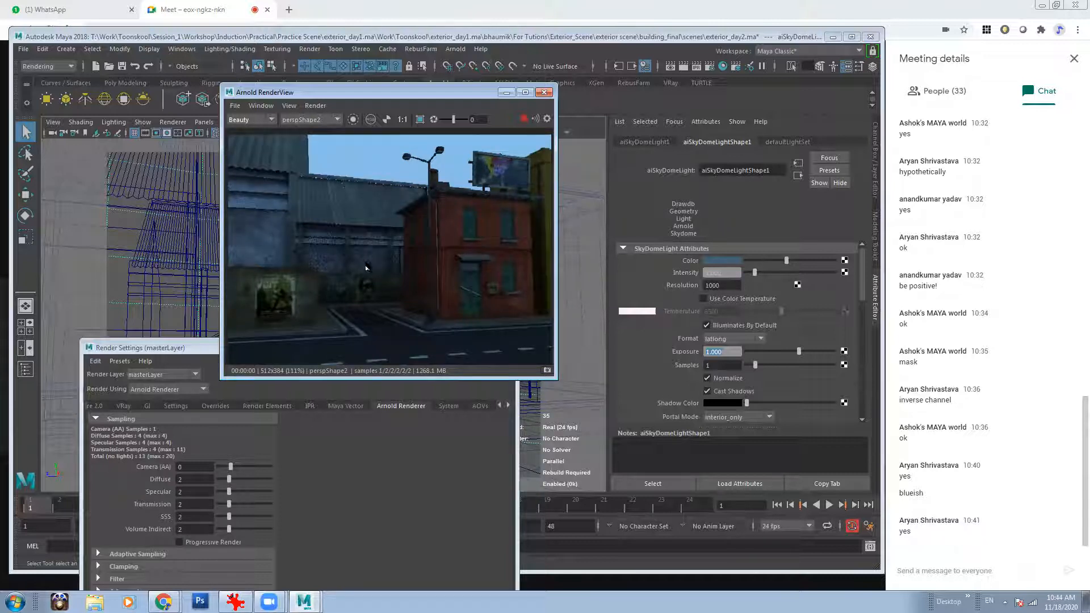
left_click_drag(383, 95, 476, 101)
middle_click_drag(508, 241, 471, 247)
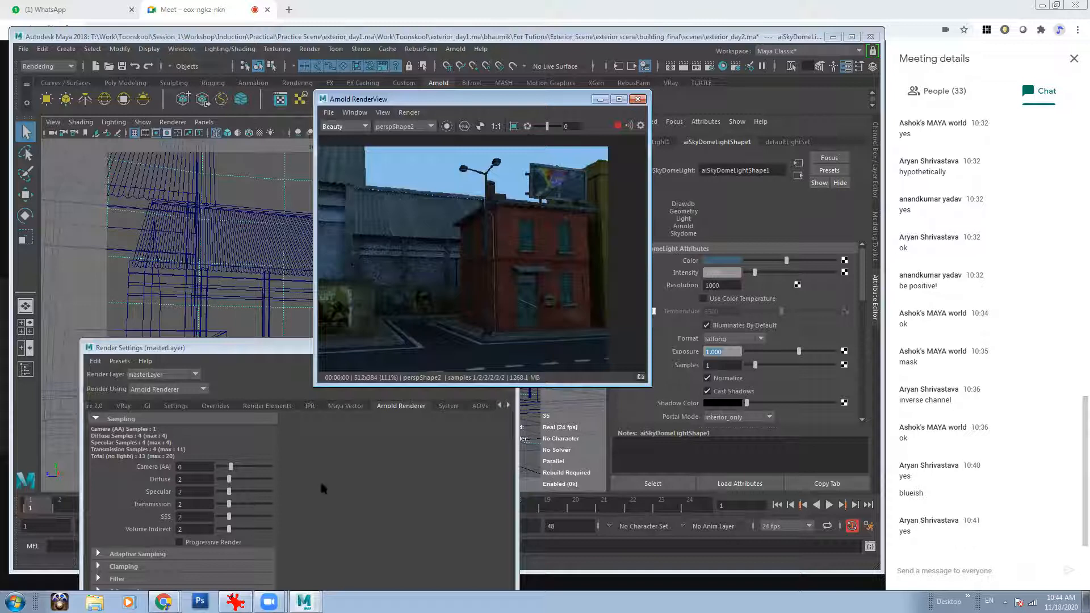
scroll(549, 328, "down", 1)
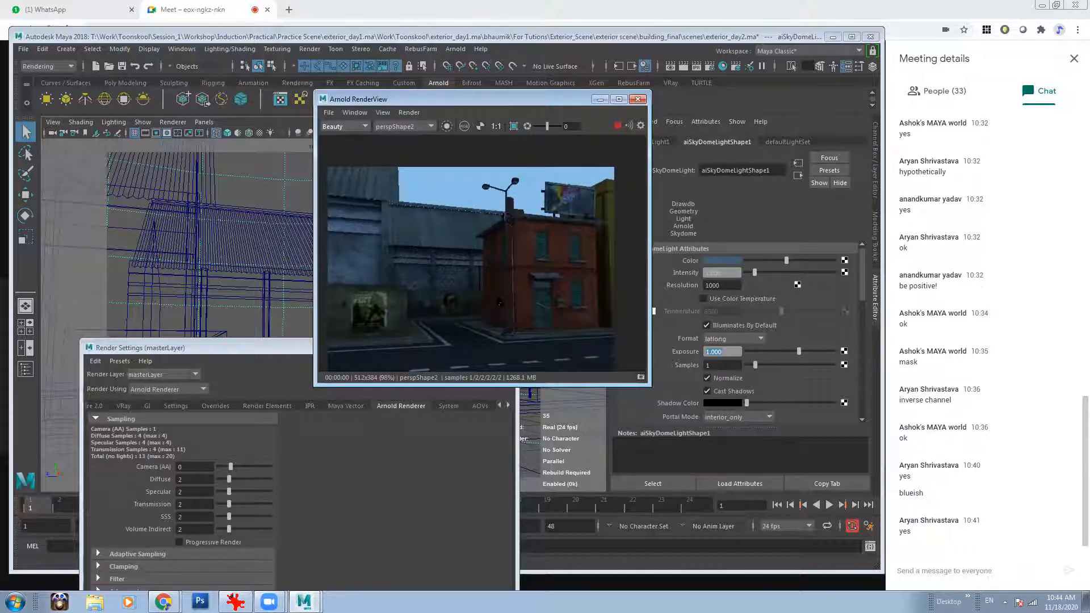
scroll(479, 297, "down", 1)
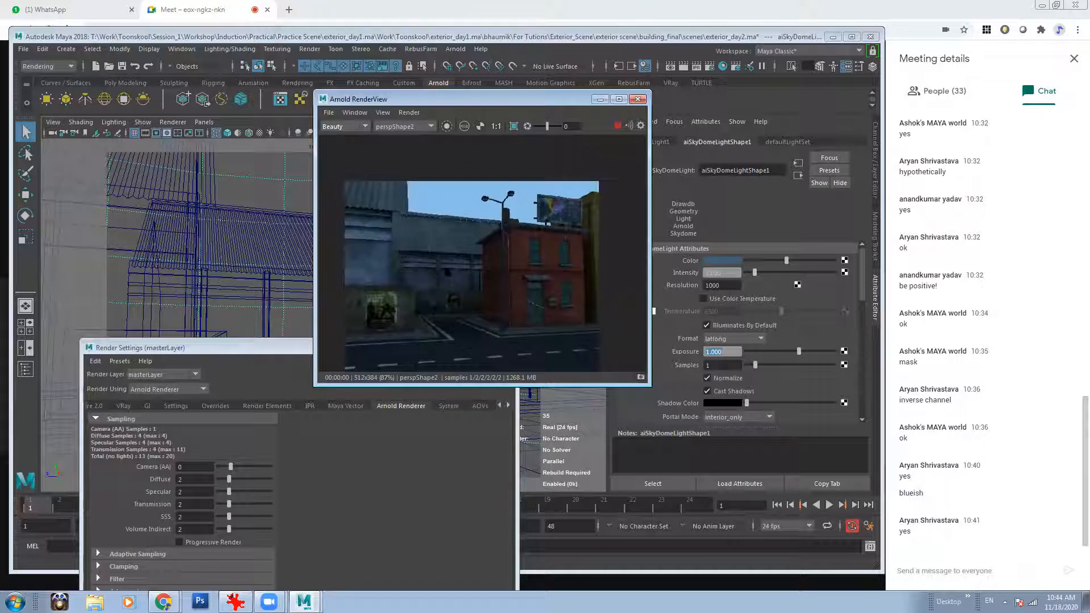
middle_click_drag(445, 268, 440, 258)
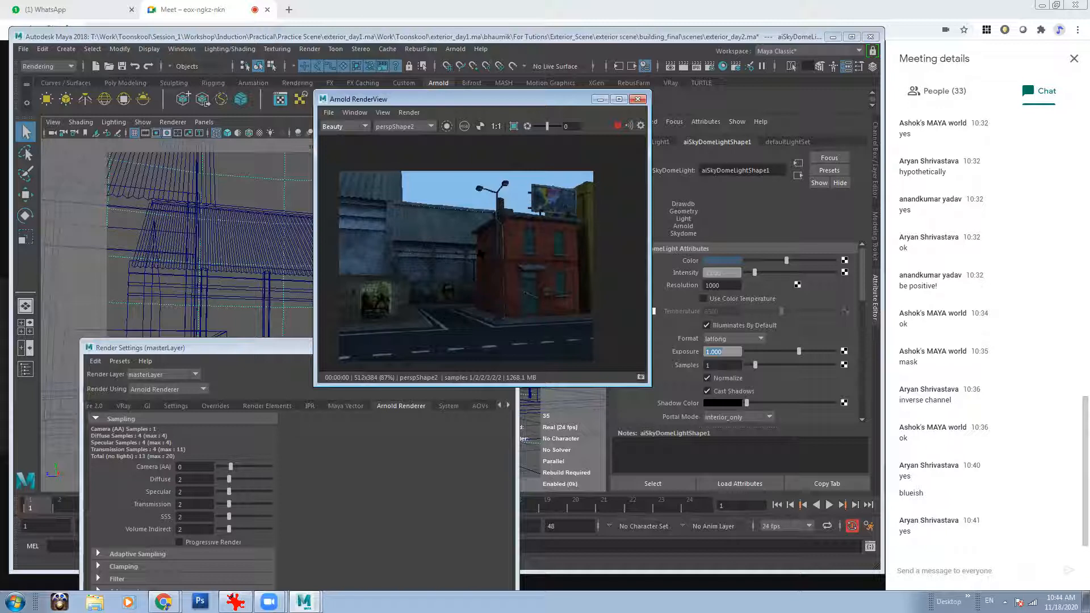
scroll(435, 267, "up", 3)
middle_click_drag(435, 267, 450, 248)
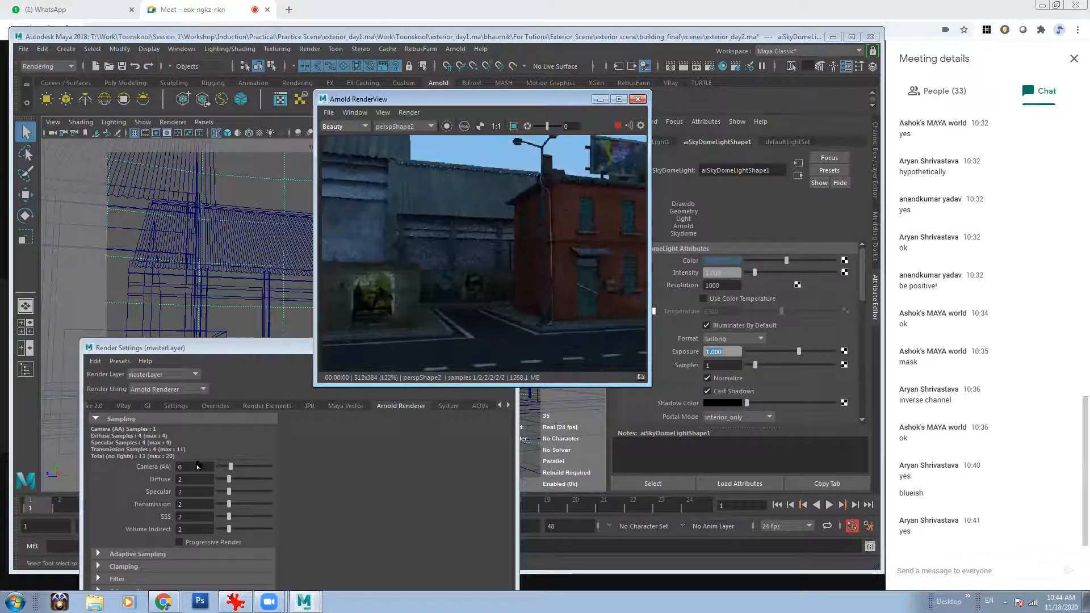
- Test Diffuse, Specular, Transmission and SSS samples at 1 before setting the first three to 2, SSS to 3 and Volume Indirect to 0
left_click_drag(229, 480, 219, 530)
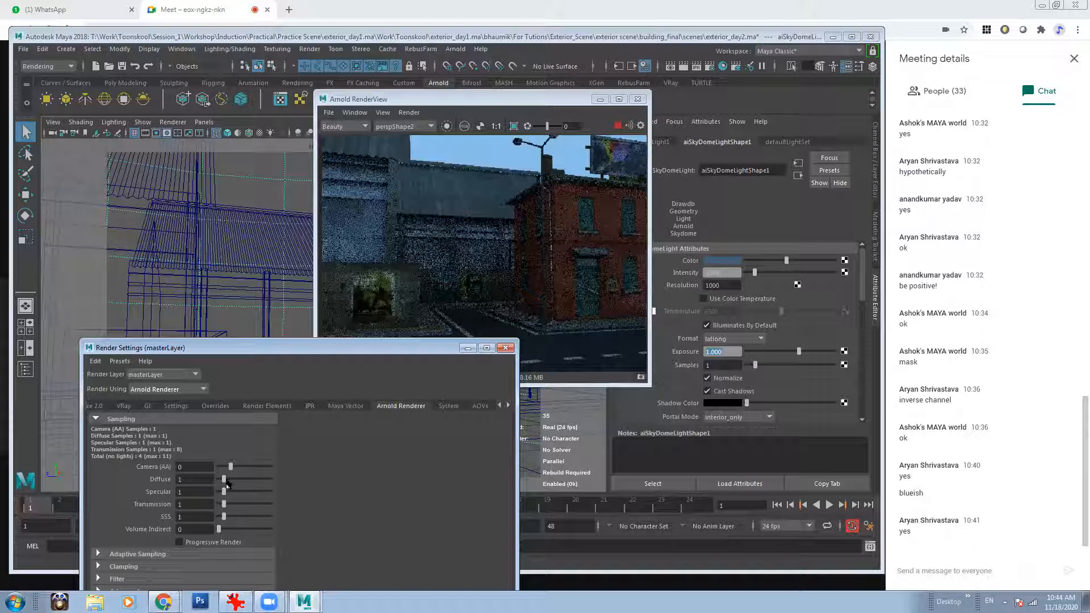
left_click_drag(225, 482, 234, 517)
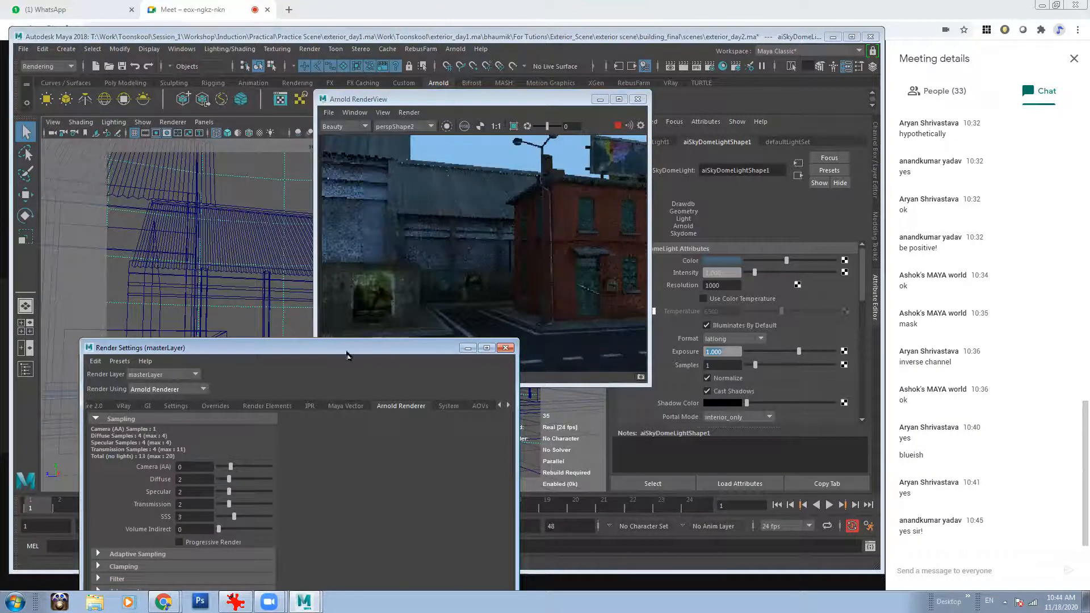
left_click_drag(345, 349, 314, 297)
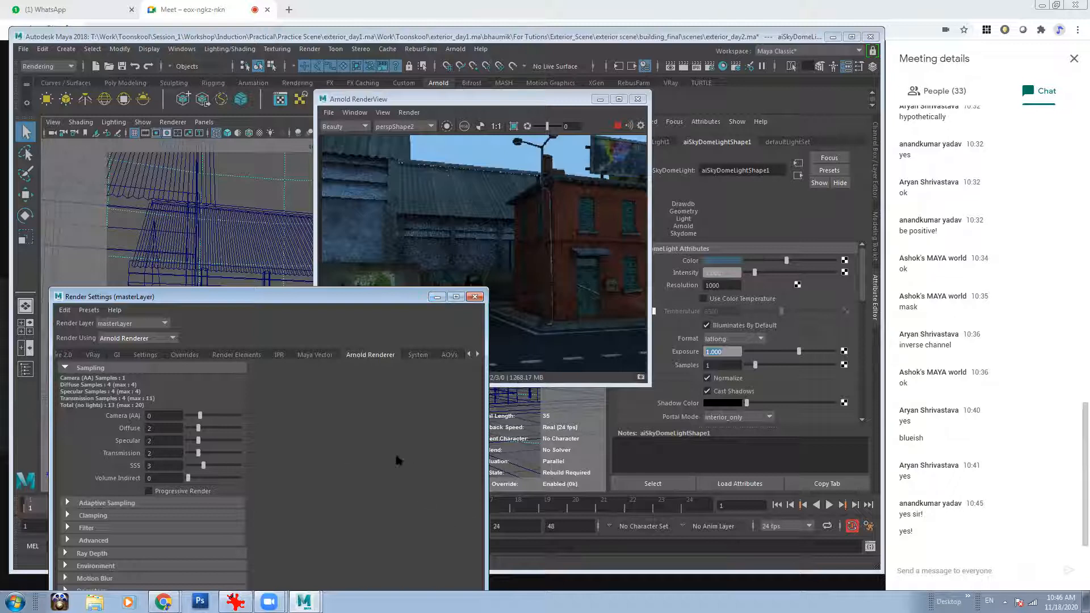
- Set the SSS samples to 1, minimize Render Settings, and check the full street render
left_click_drag(198, 467, 193, 466)
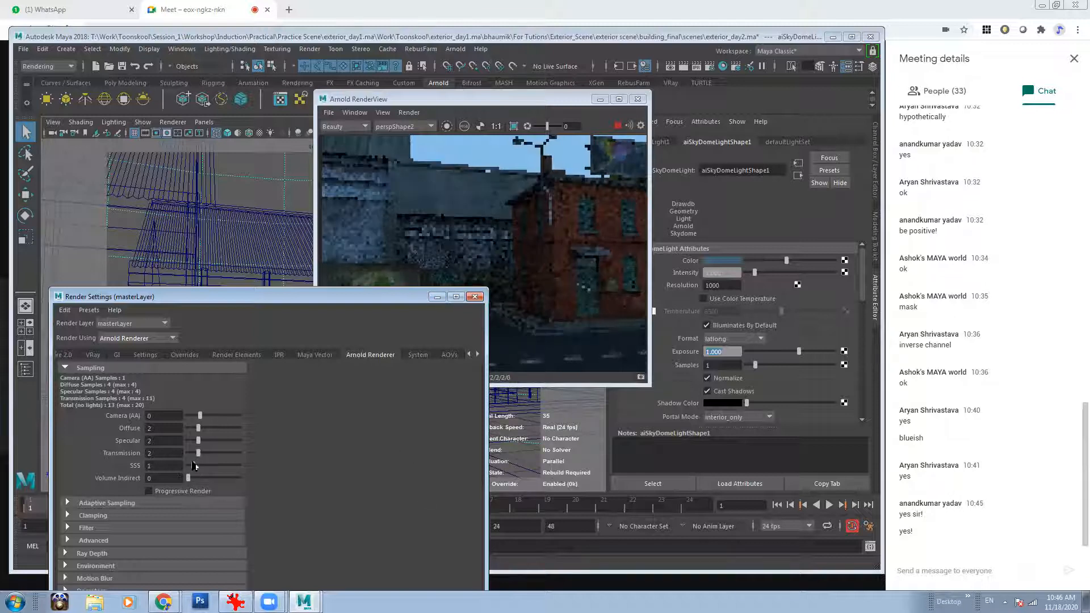
left_click(437, 296)
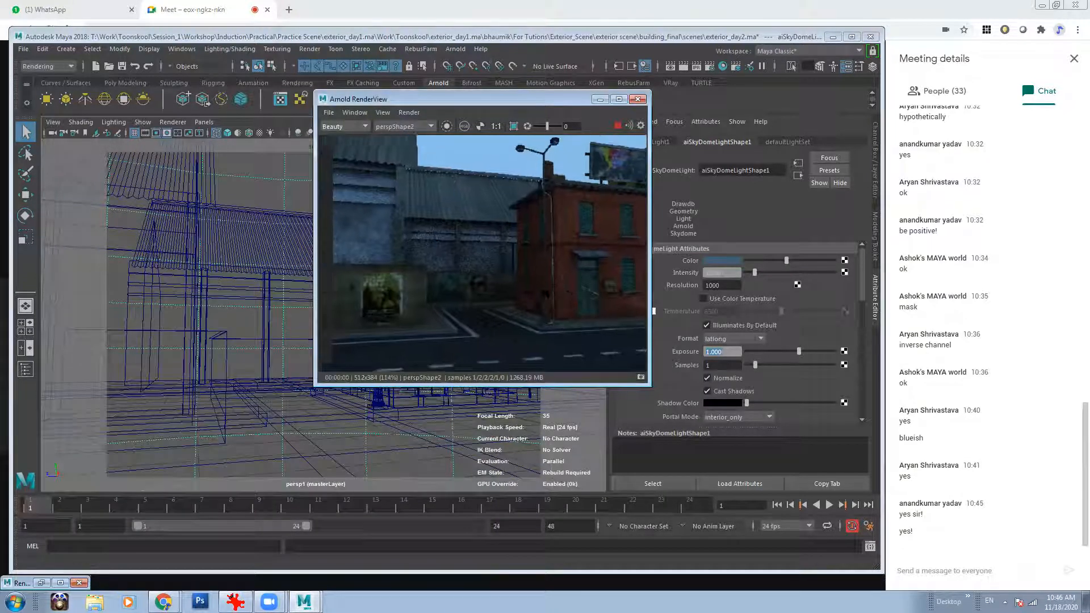
scroll(446, 284, "down", 2)
scroll(442, 273, "up", 1)
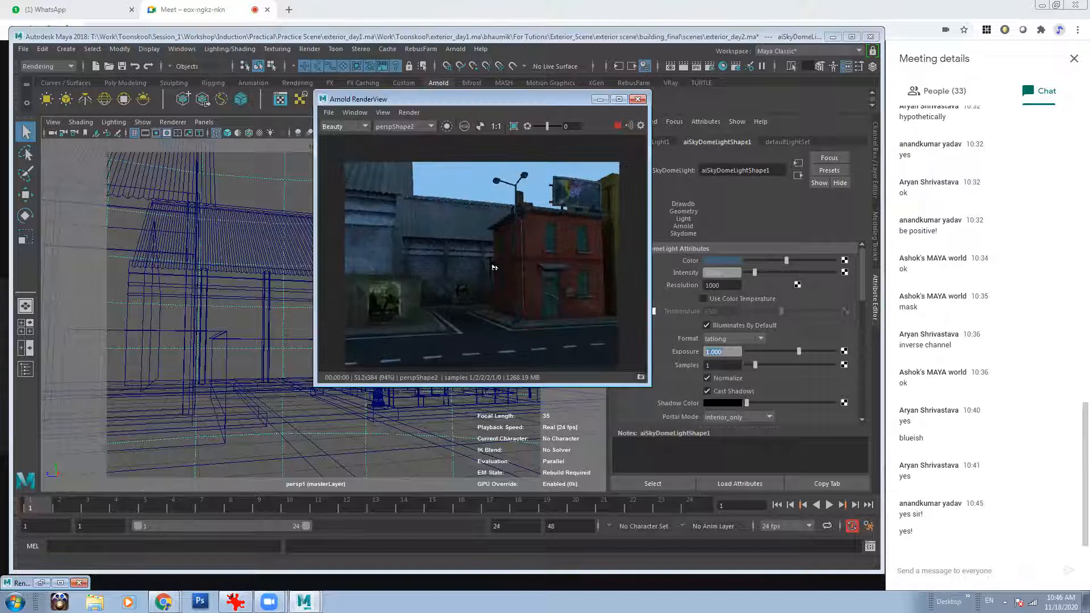
scroll(482, 263, "up", 1)
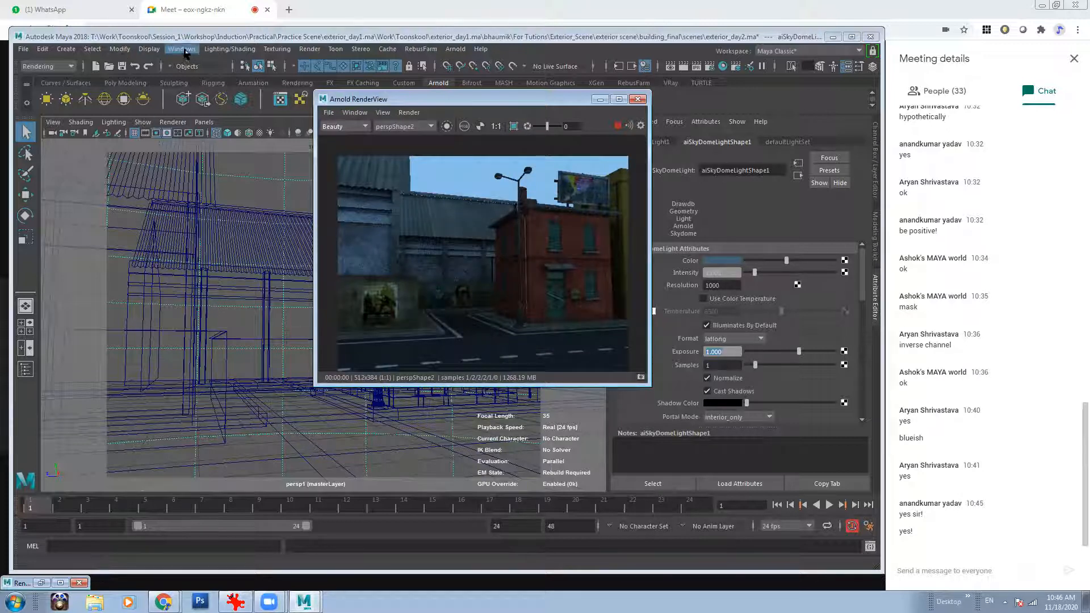
- Rename the aiSkyDomeLight1 light in the Outliner as Gloomy_Rainy
left_click(181, 49)
left_click(222, 175)
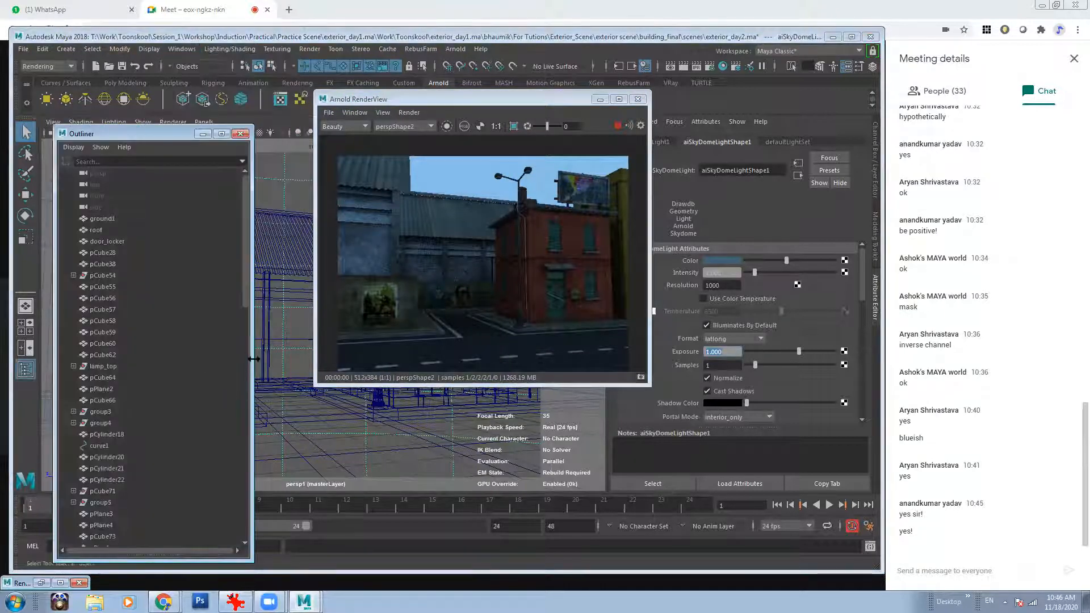
left_click_drag(245, 314, 245, 539)
left_click(108, 525)
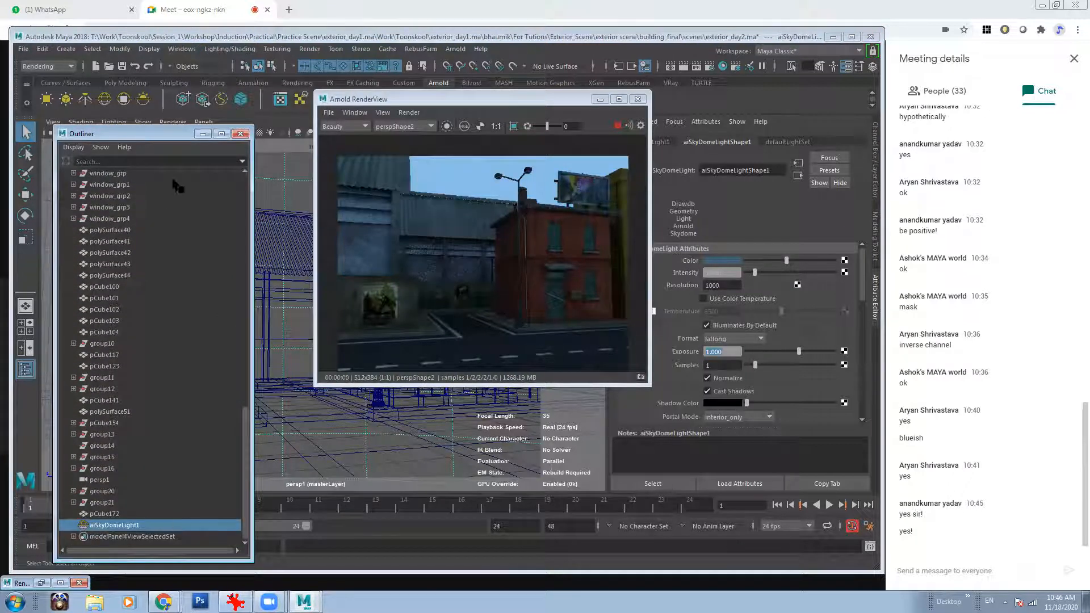
left_click_drag(171, 135, 304, 96)
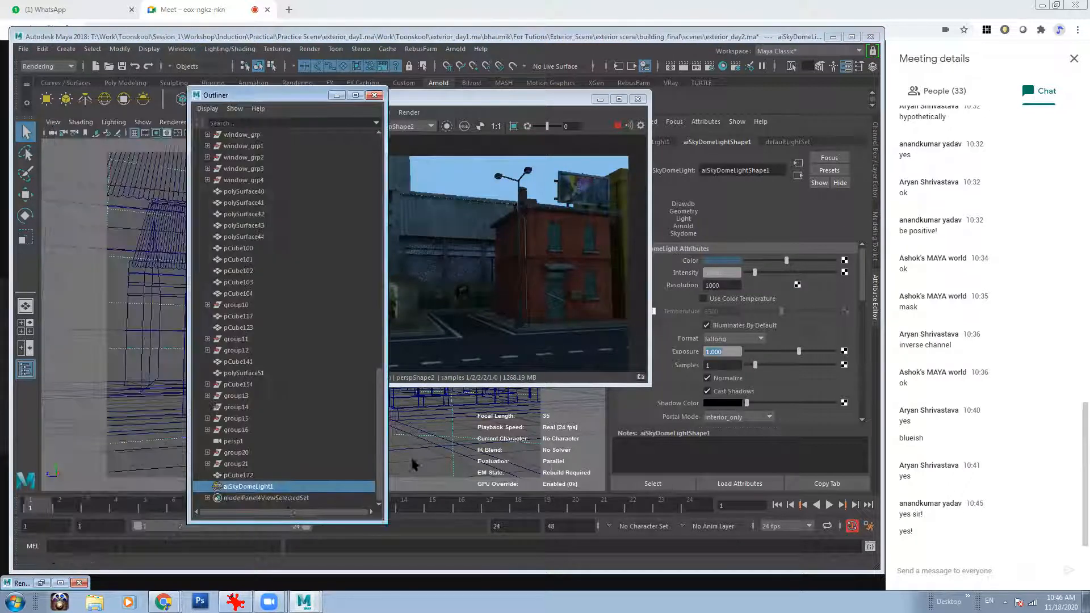
double_click(244, 487)
type("Gloomy_")
key("BackSpace")
type("Rainy")
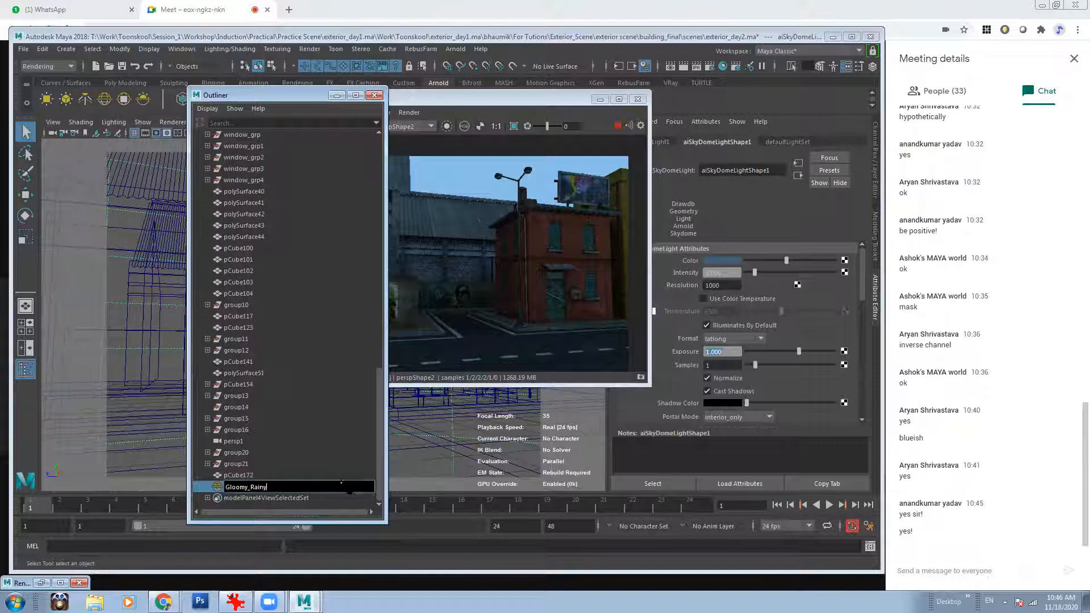
key("Return")
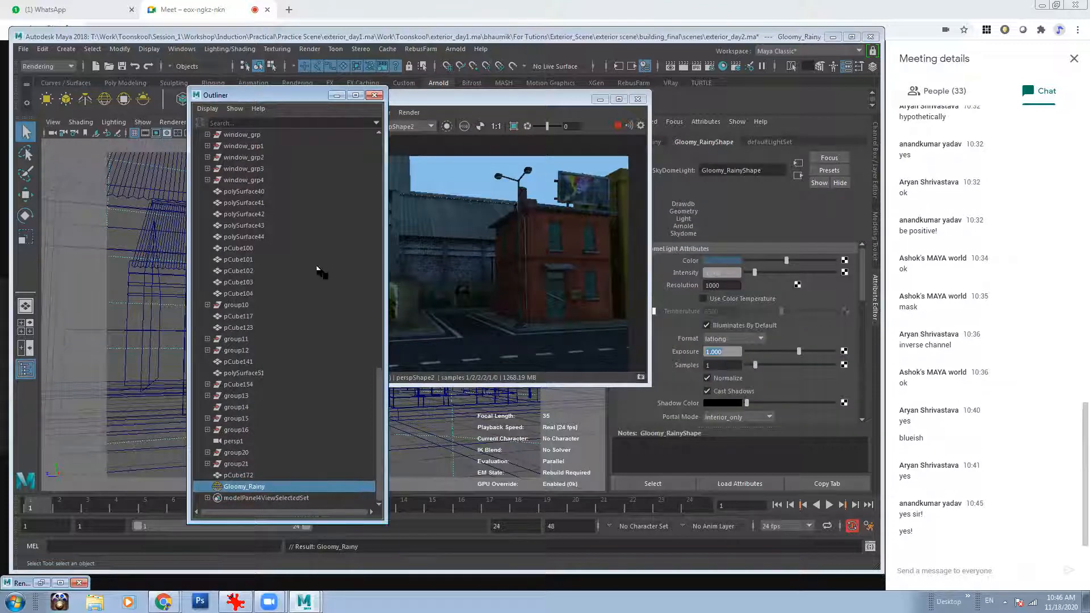
- Minimize the Outliner and move the Arnold RenderView clear of the skydome light's attributes
left_click_drag(234, 89, 257, 123)
scroll(287, 398, "down", 2)
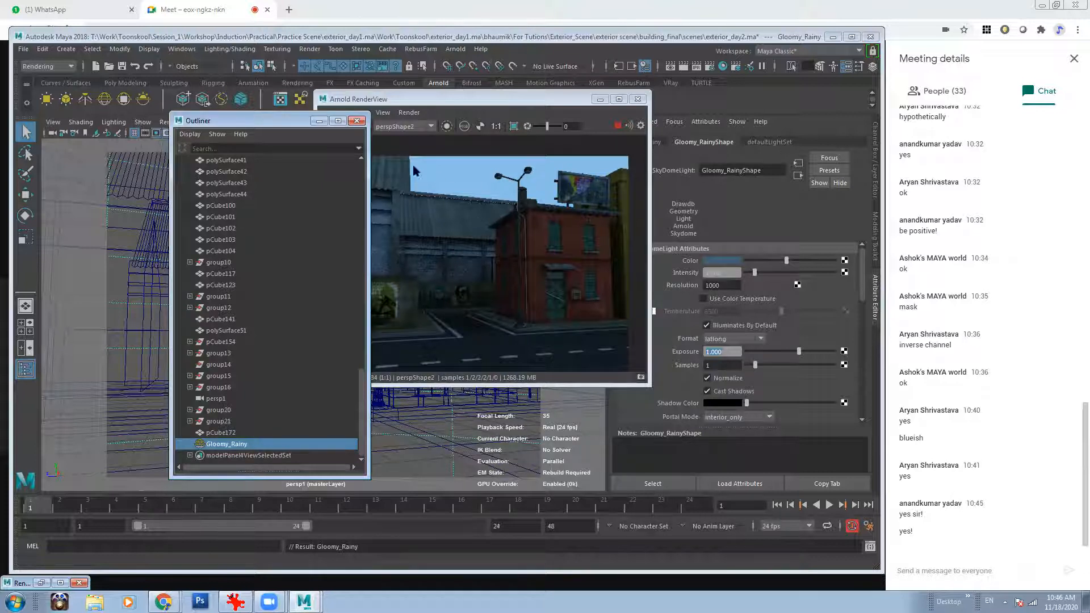
left_click_drag(262, 122, 173, 123)
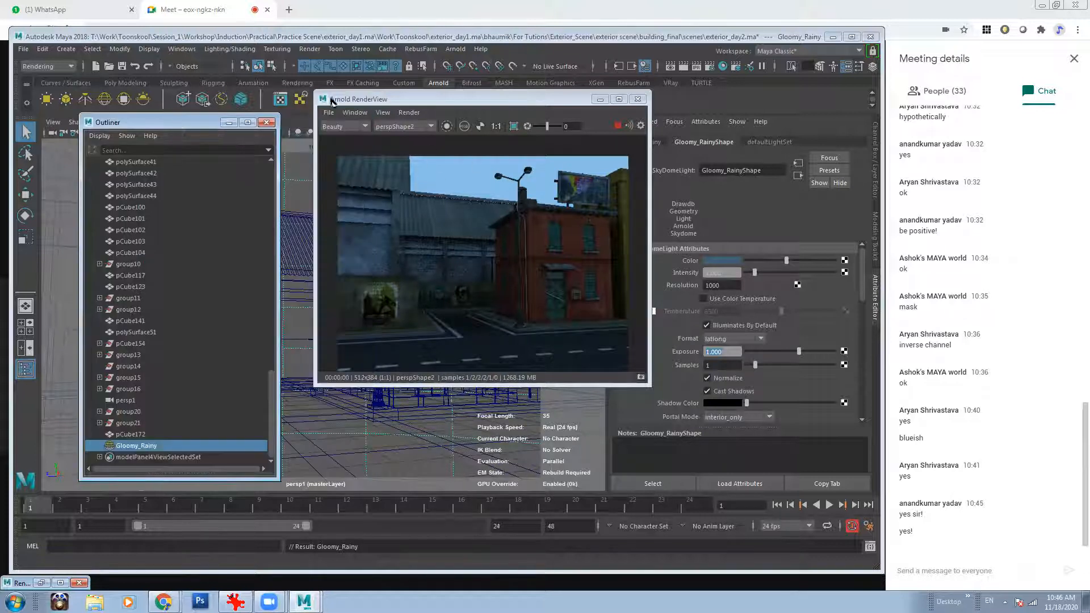
left_click(229, 123)
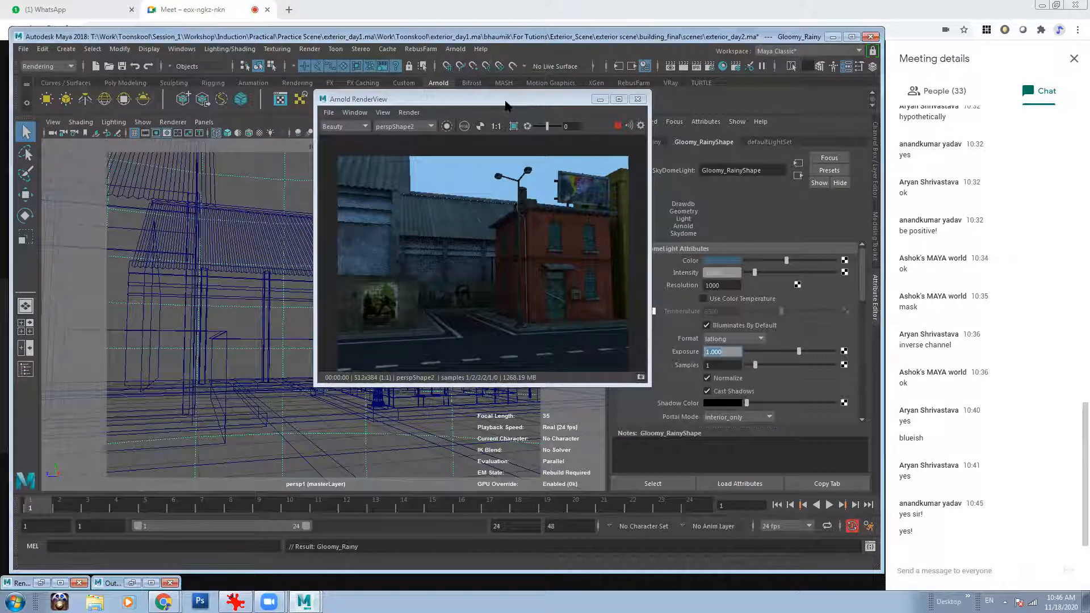
left_click(502, 105)
left_click_drag(502, 105, 393, 239)
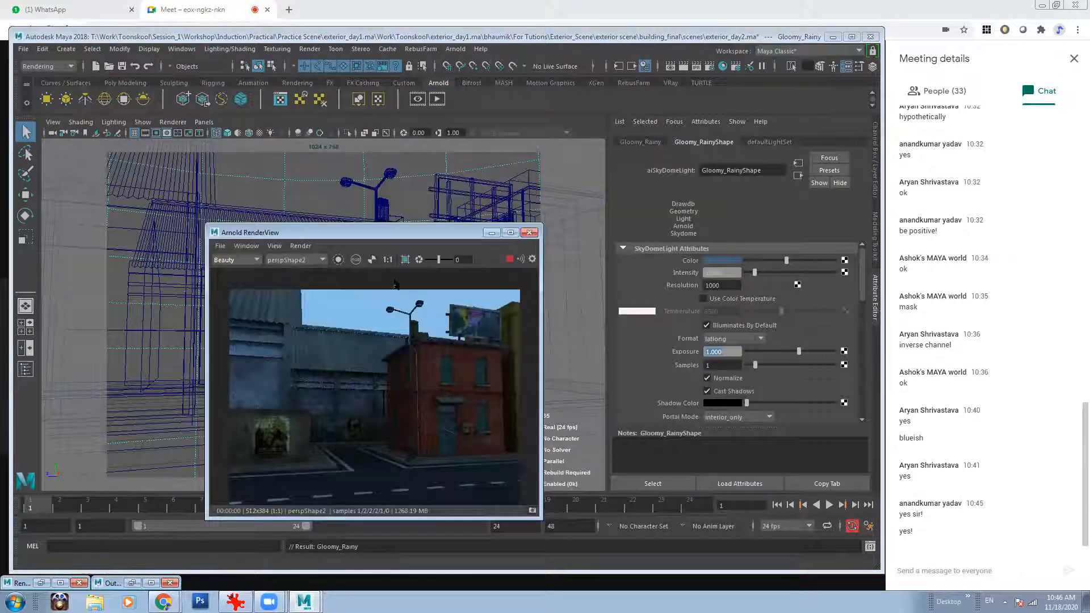
- Inspect the render's alpha channel against the color image and return to the color view
left_click(371, 260)
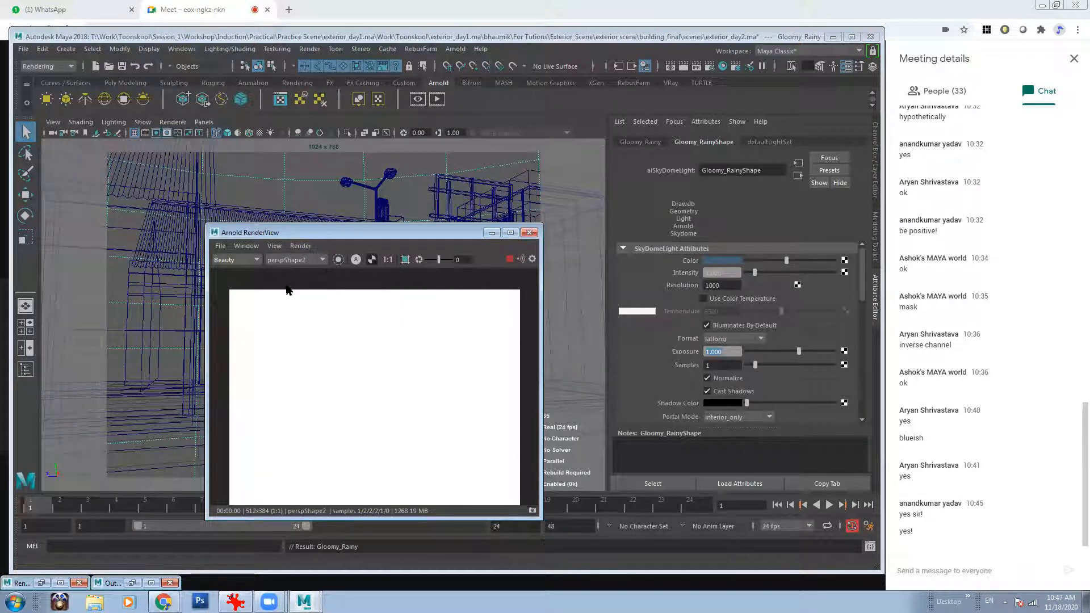
left_click(372, 261)
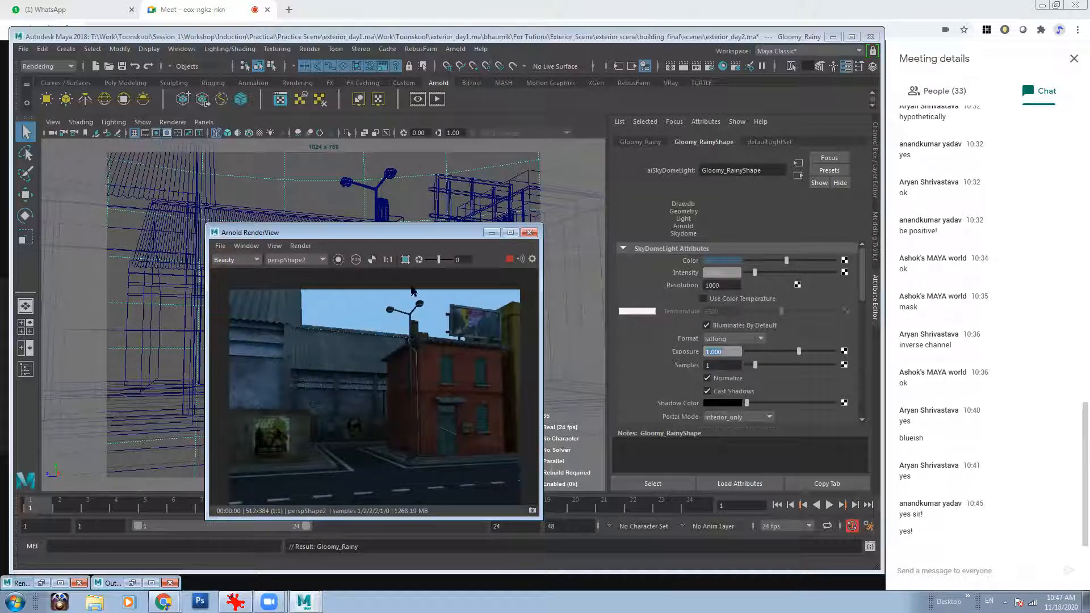
left_click(375, 262)
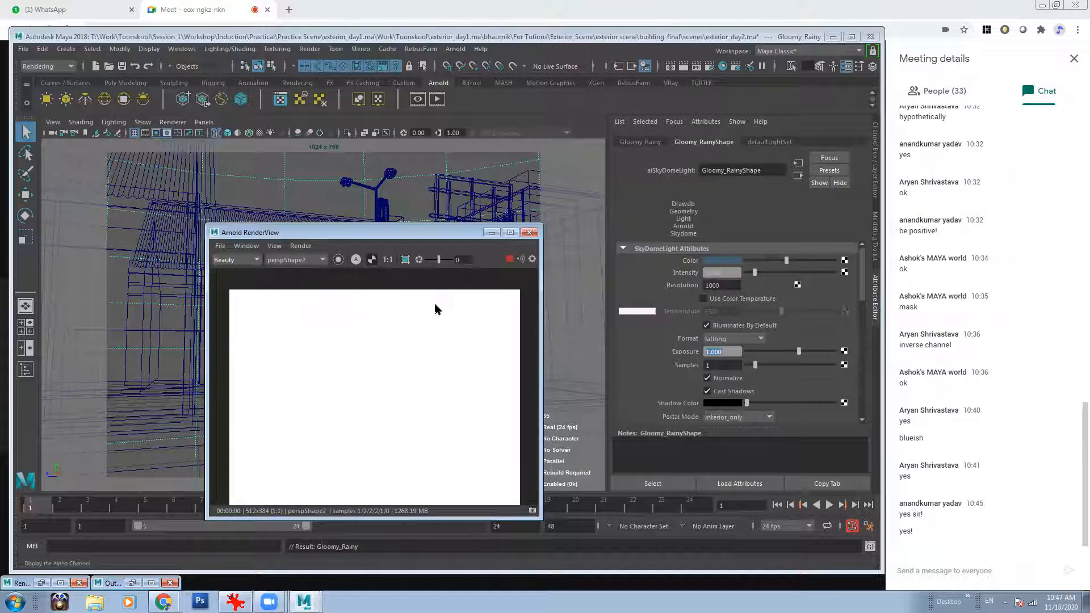
left_click(356, 260)
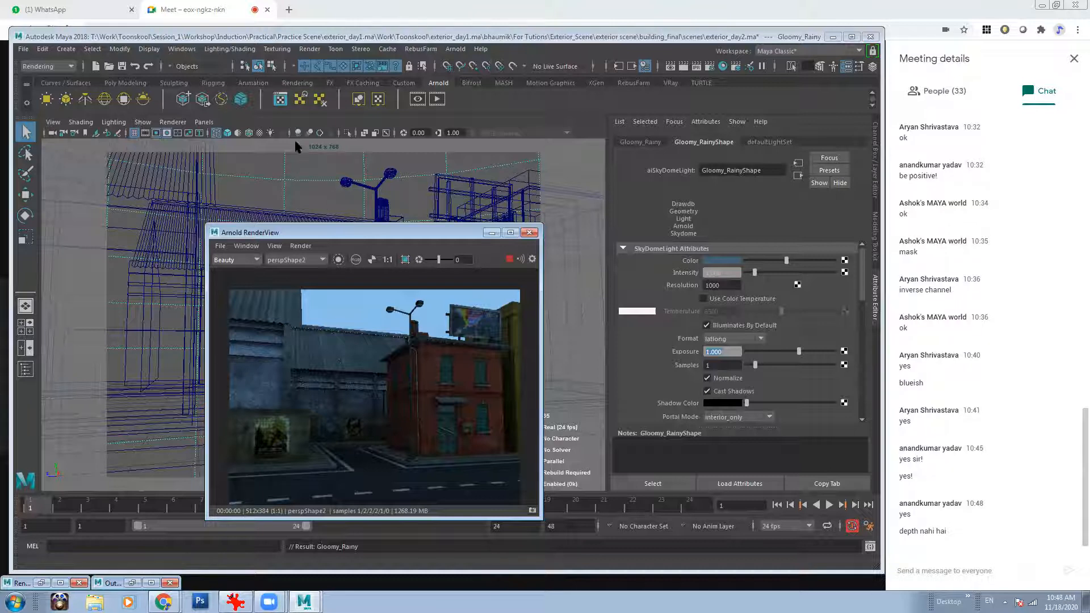
- Set the Gloomy_Rainy skydome's Camera visibility to 0 so the sky is left out of the render
left_click_drag(392, 237, 369, 209)
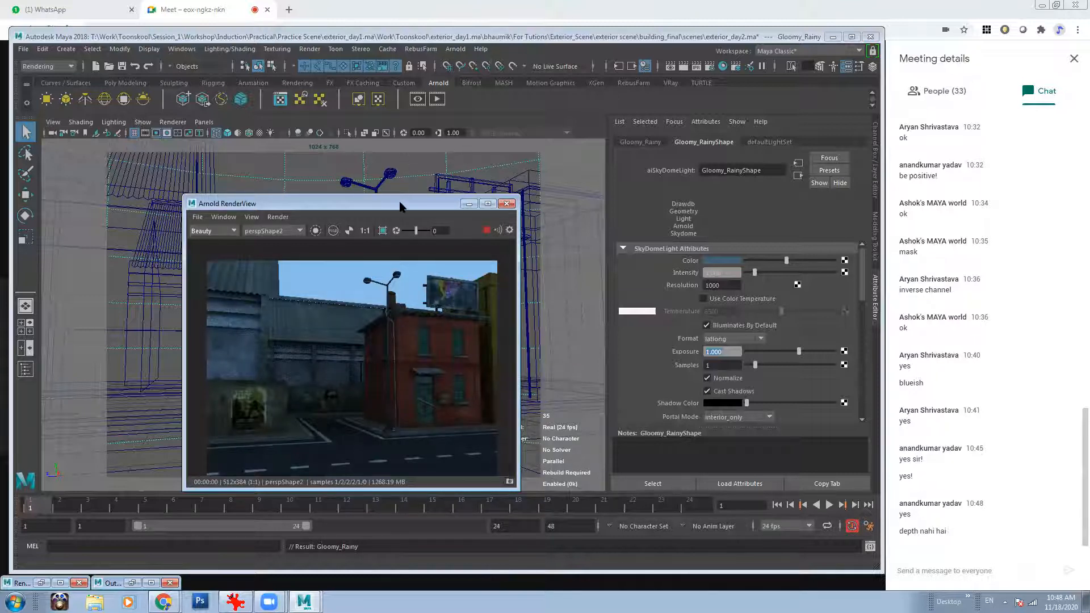
left_click_drag(391, 204, 289, 228)
left_click(269, 176)
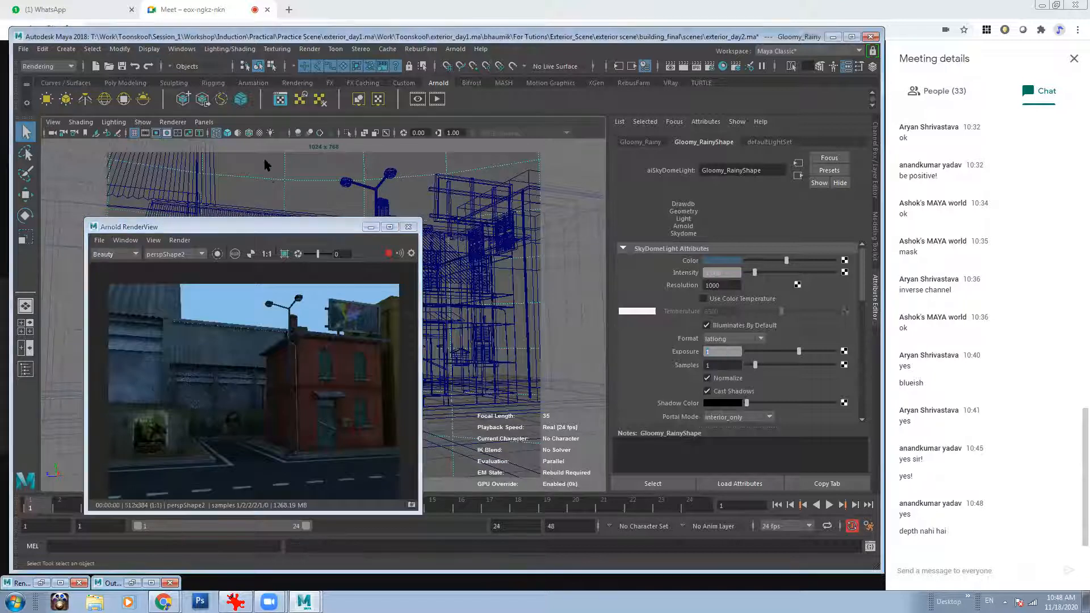
left_click(298, 189)
left_click_drag(864, 273, 865, 323)
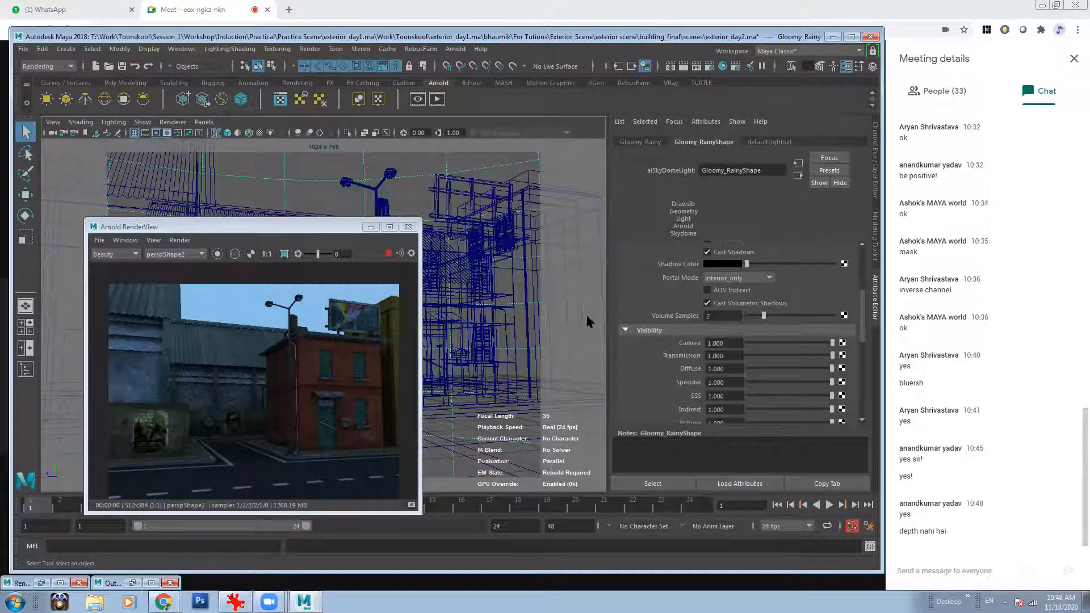
double_click(727, 342)
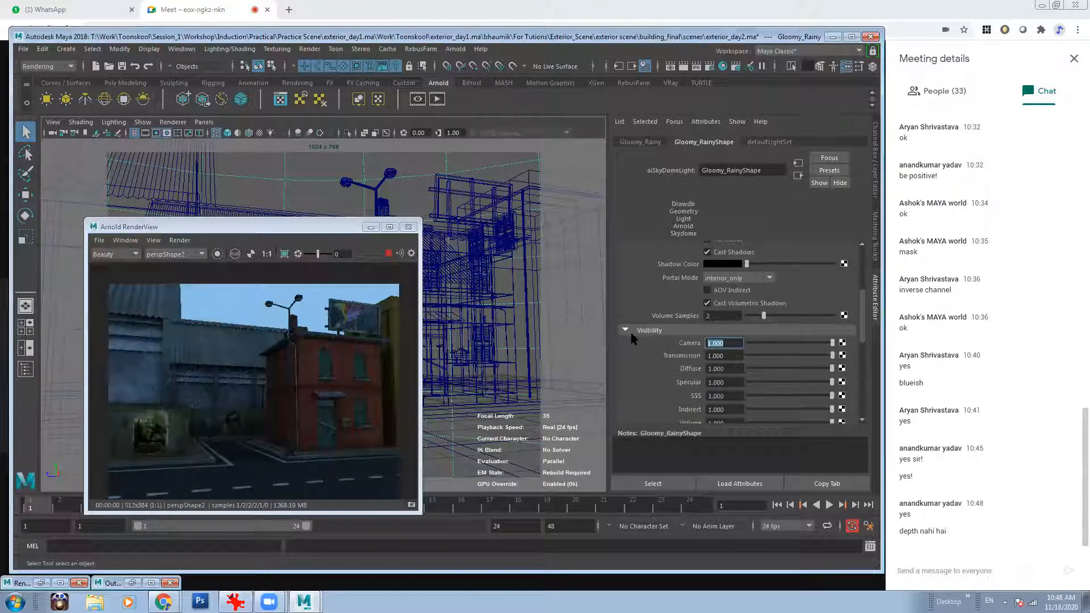
left_click_drag(833, 343, 743, 345)
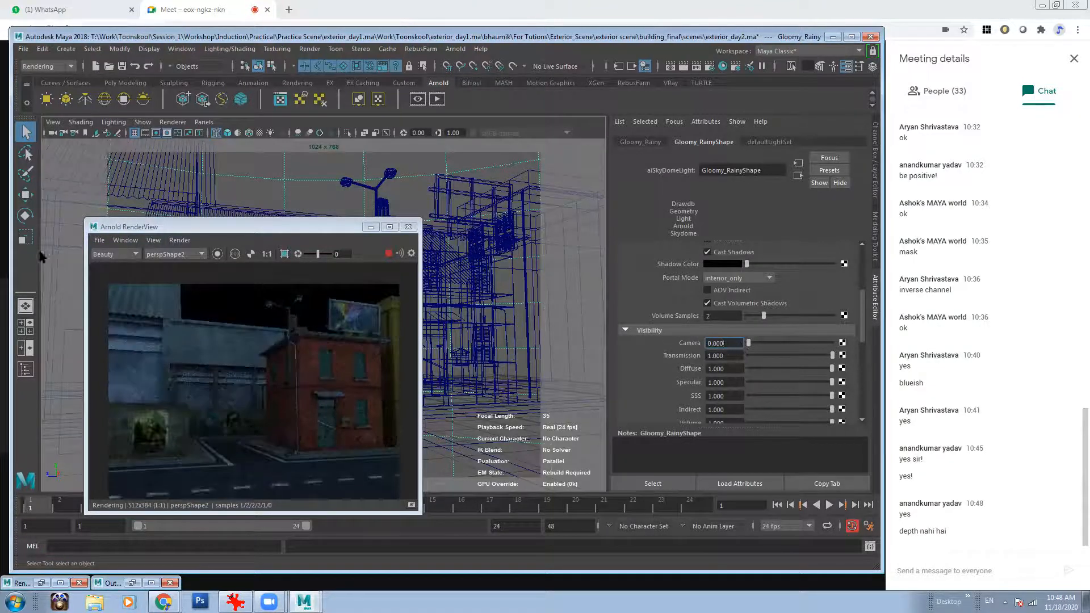
- Check the sky area in the alpha channel of the updated render and return to the color view
left_click(262, 230)
left_click_drag(262, 233, 338, 233)
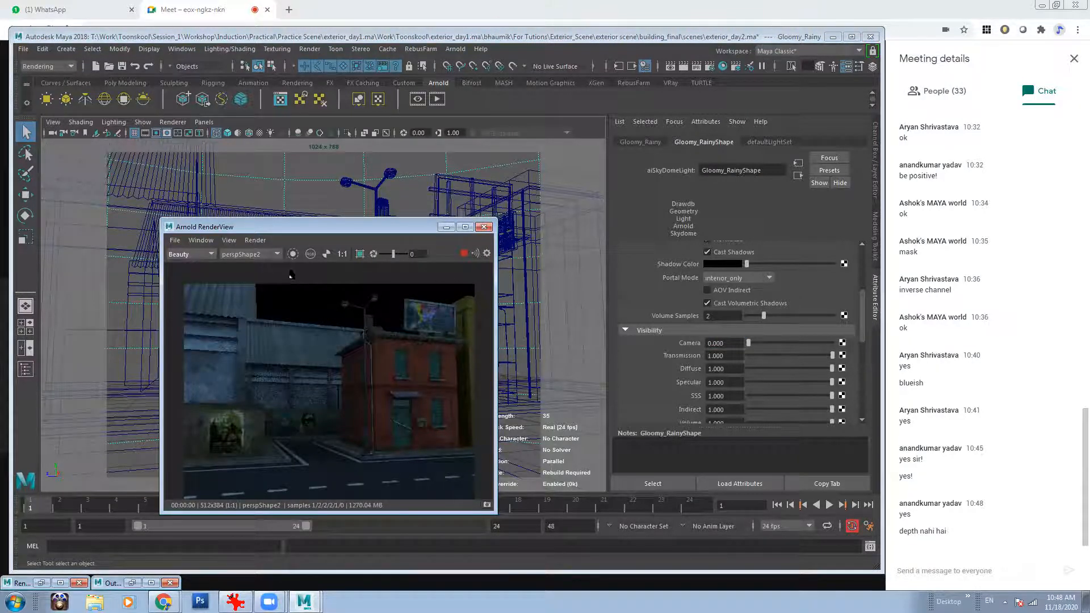
left_click(310, 254)
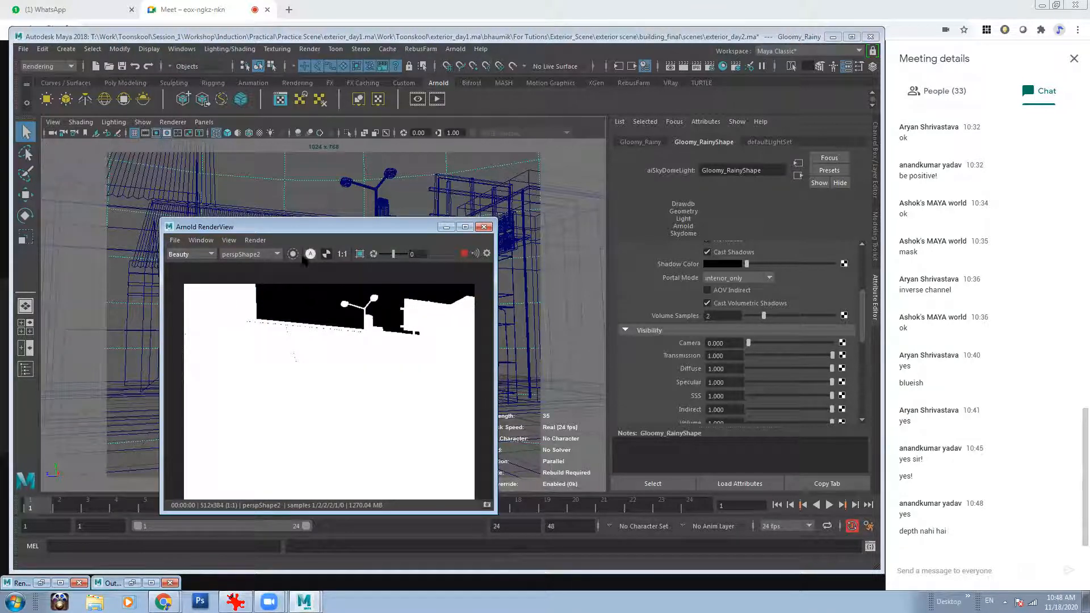
left_click(733, 344)
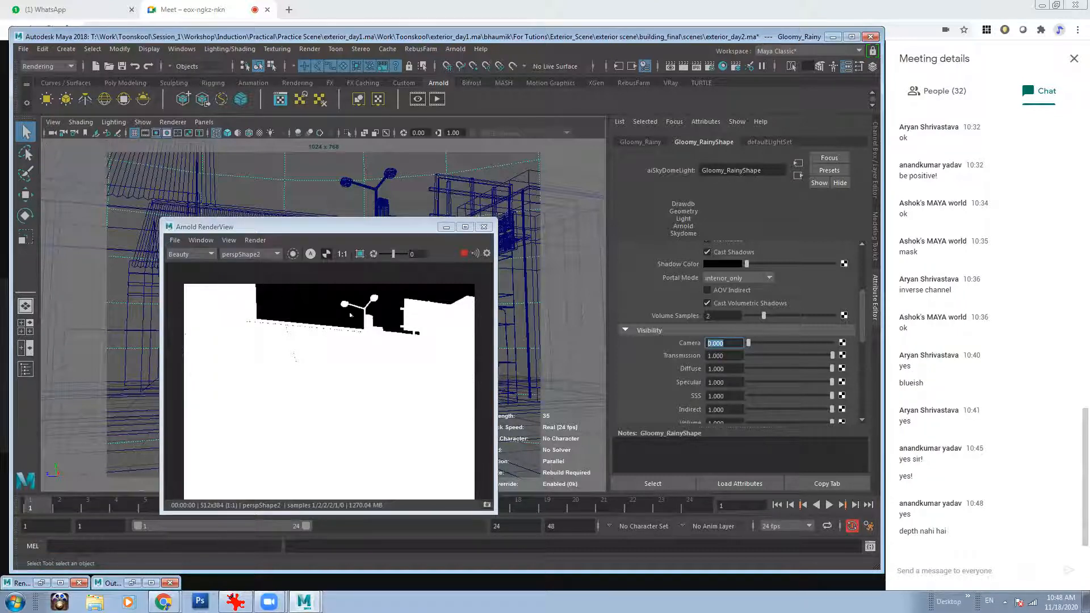
left_click(310, 254)
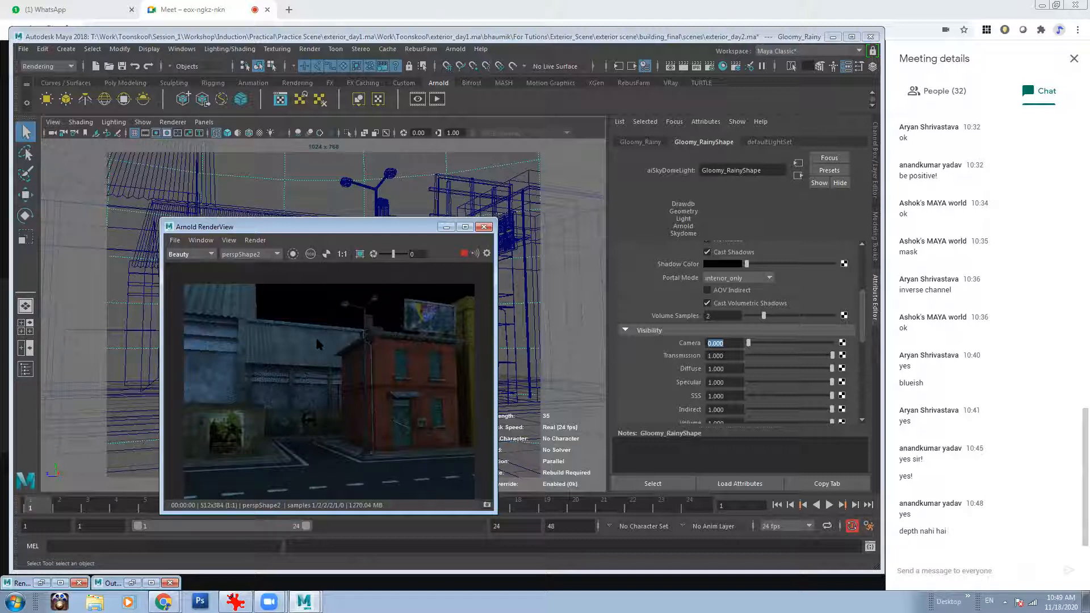
left_click_drag(404, 172, 405, 172)
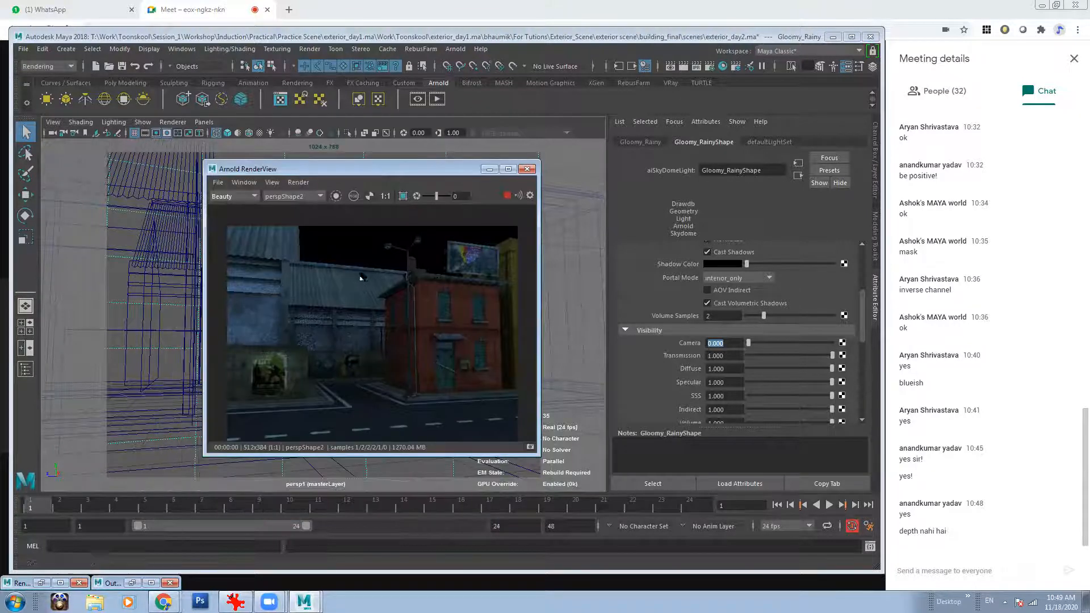
- Duplicate the Gloomy_Rainy skydome light in the Outliner and hide the original
left_click(111, 582)
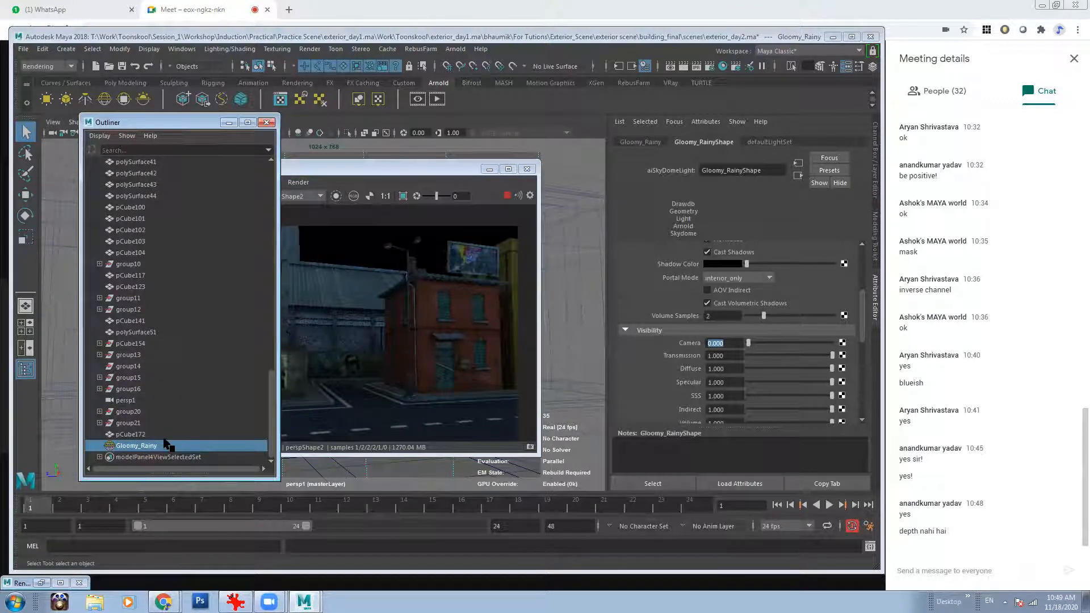
key("ctrl+d")
left_click(136, 446)
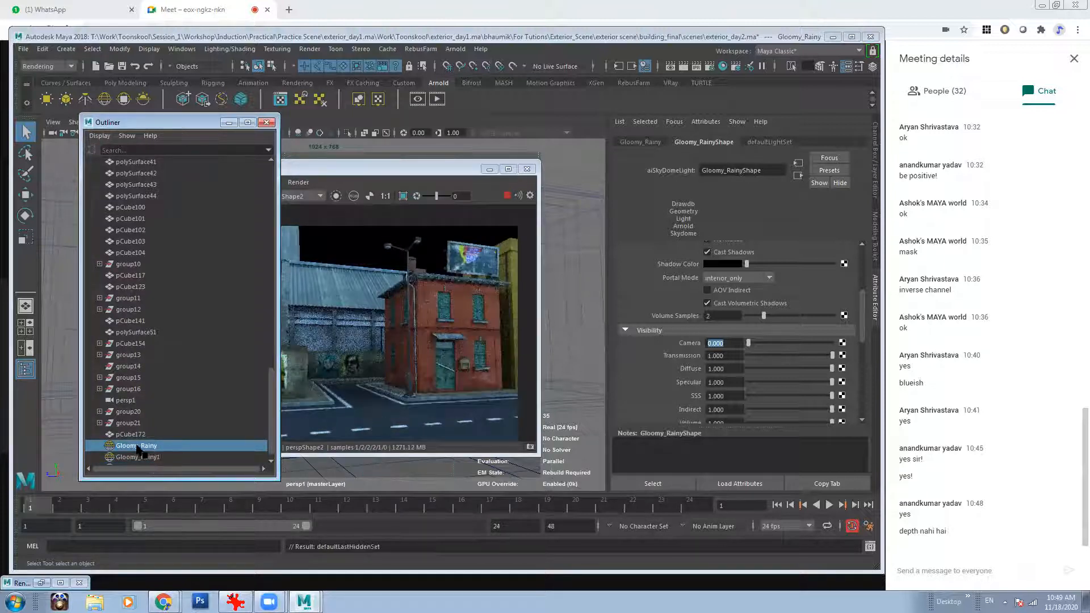
key("ctrl+h")
- Rename the duplicated skydome light as Sunny_Sky
left_click(165, 457)
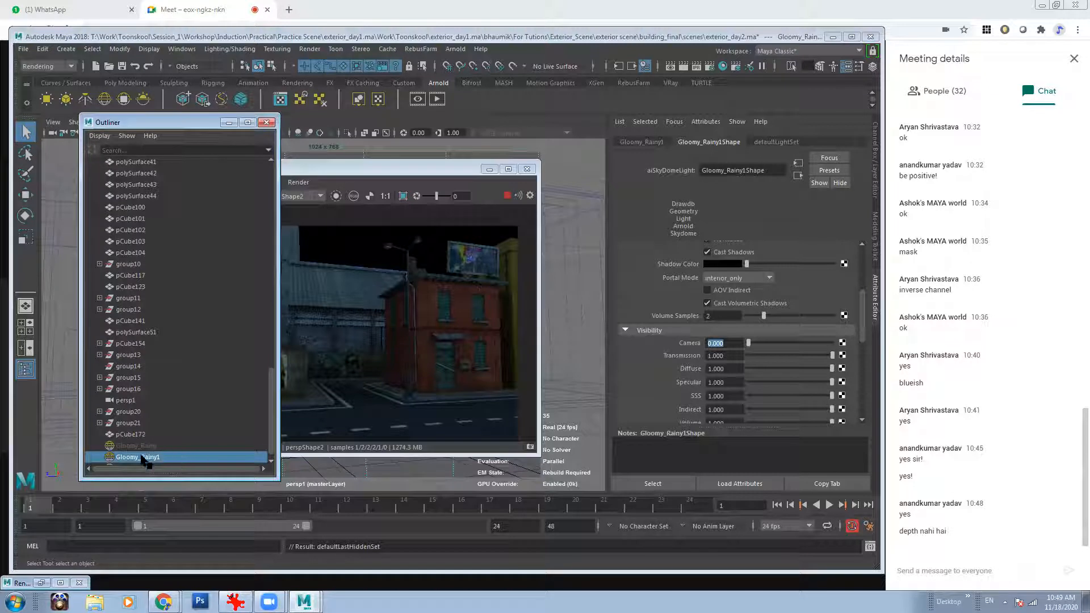
double_click(152, 457)
type("Sunn")
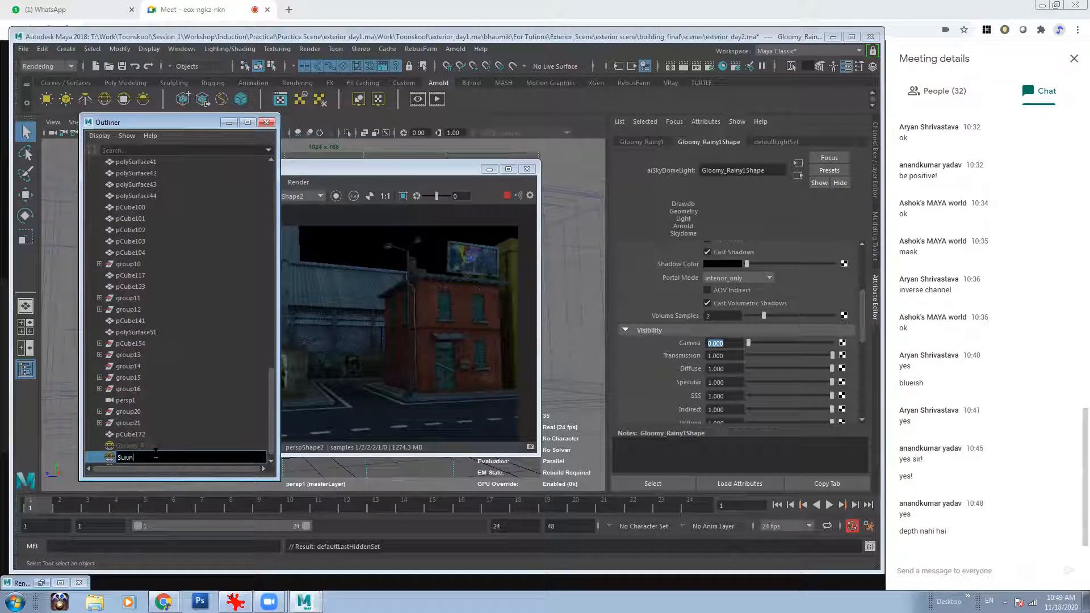
type("y_Sky")
key("Return")
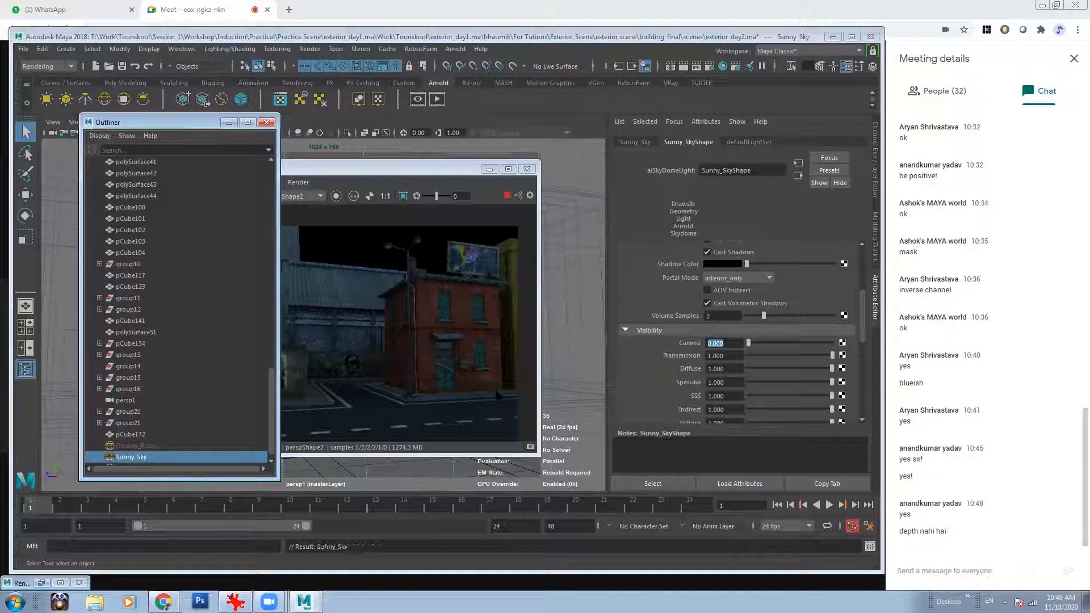
- Brighten the Sunny_Sky light to a pale blue with color value 1.000 and saturation 0.282
left_click_drag(862, 326, 864, 267)
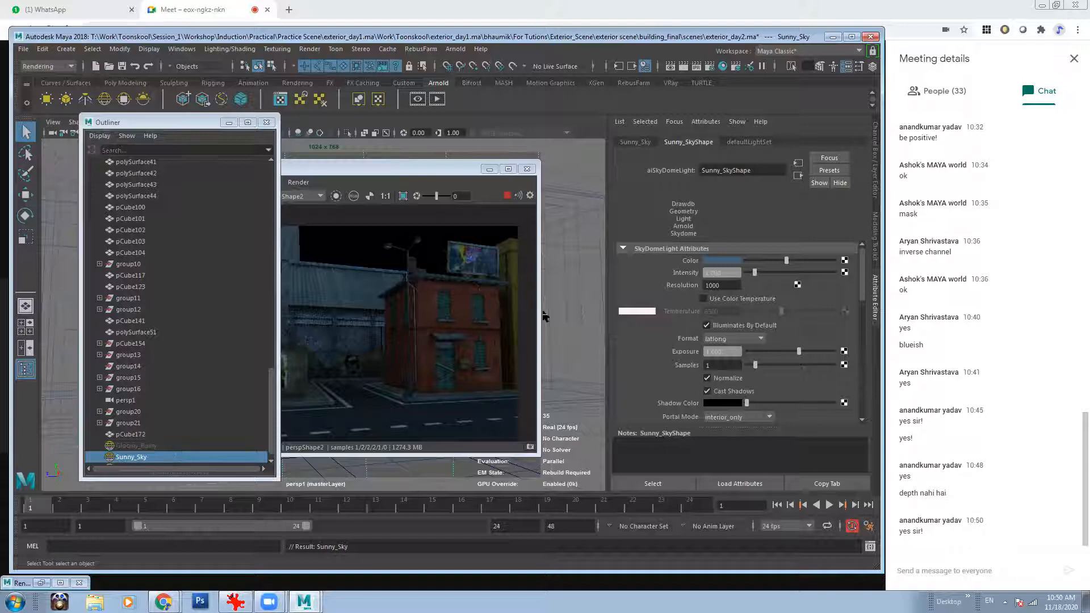
left_click(721, 261)
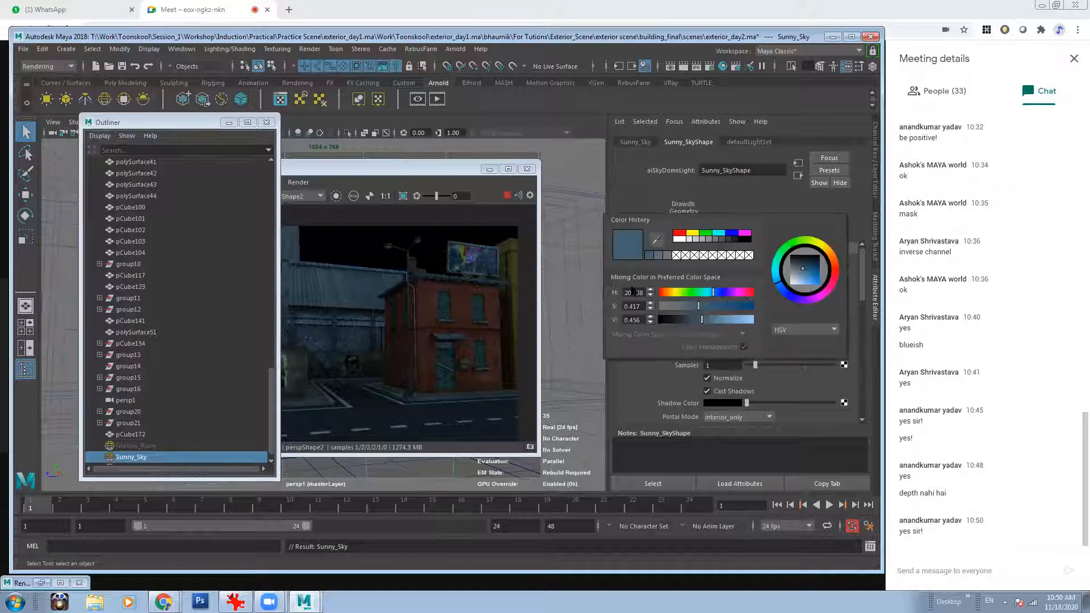
left_click(739, 320)
left_click_drag(817, 319, 818, 319)
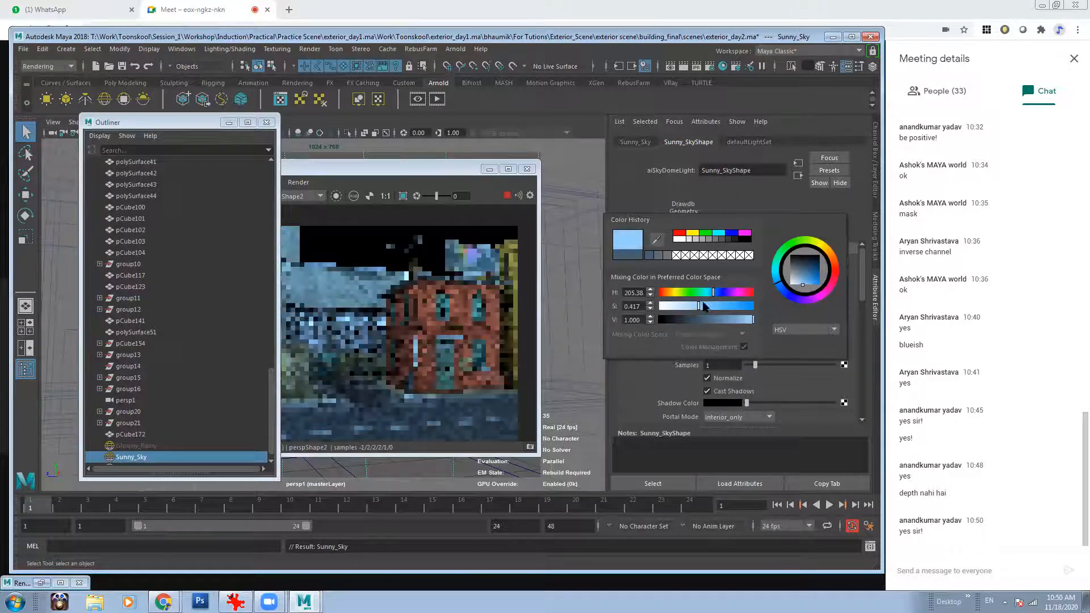
left_click_drag(708, 307, 687, 308)
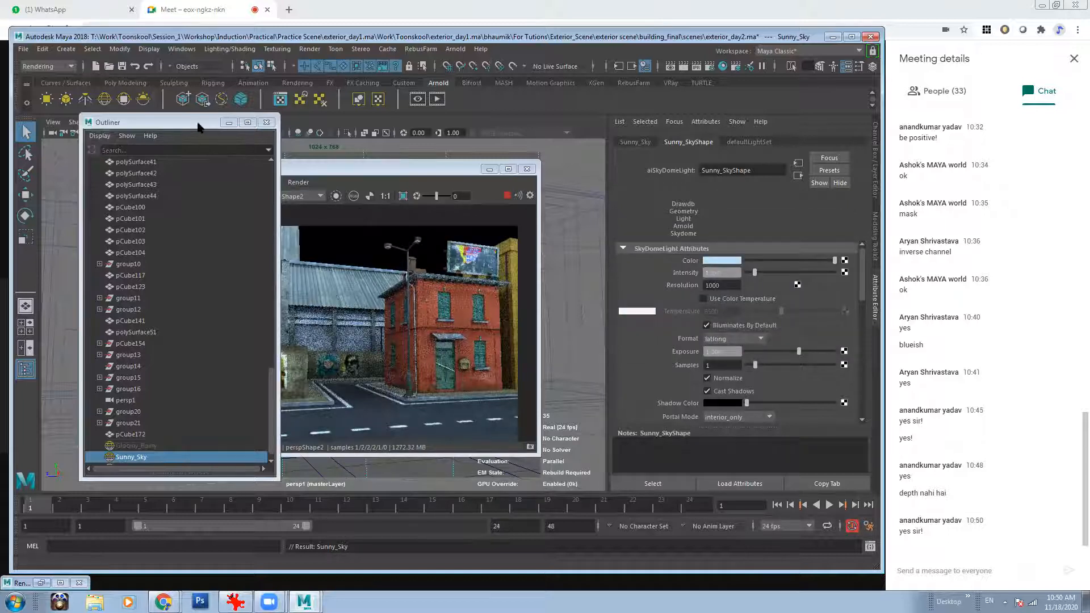
- Lower the saturation of the Sunny_Sky light's color to make it a paler, near-white blue
left_click_drag(154, 122, 106, 128)
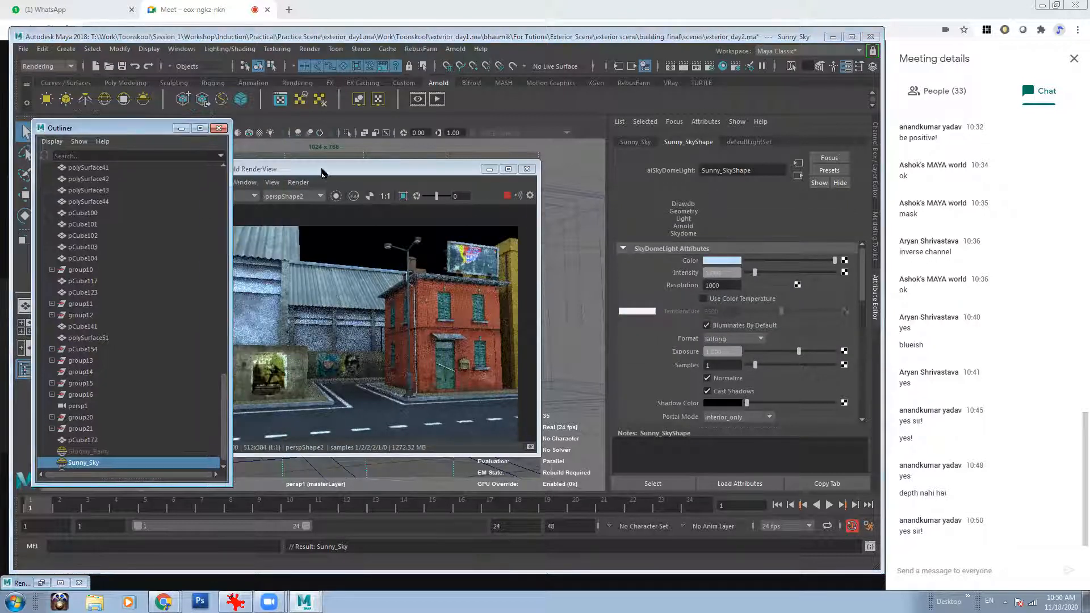
left_click_drag(322, 172, 365, 173)
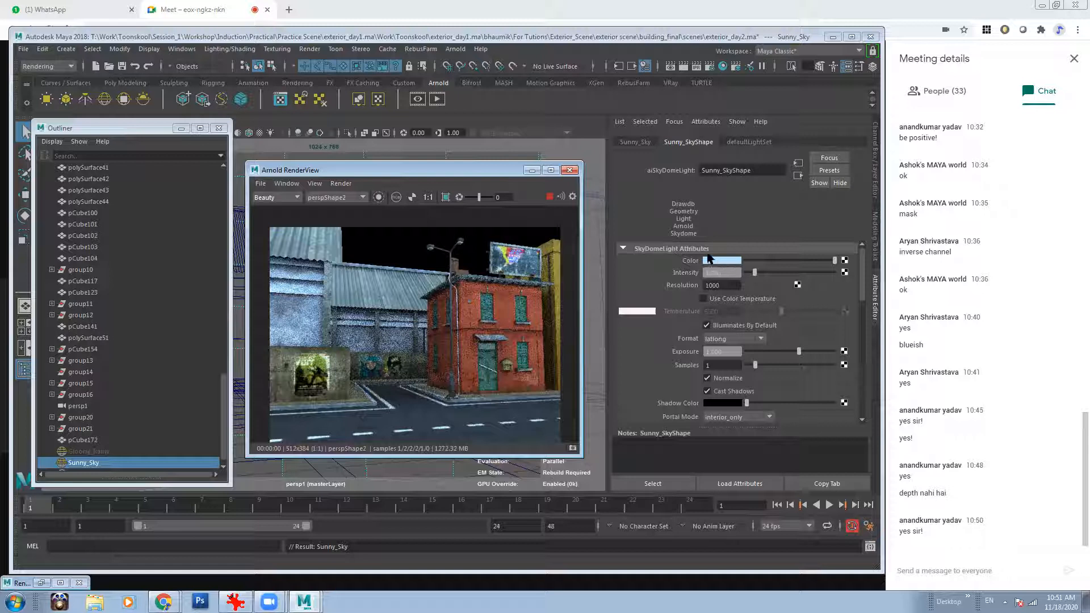
left_click(720, 262)
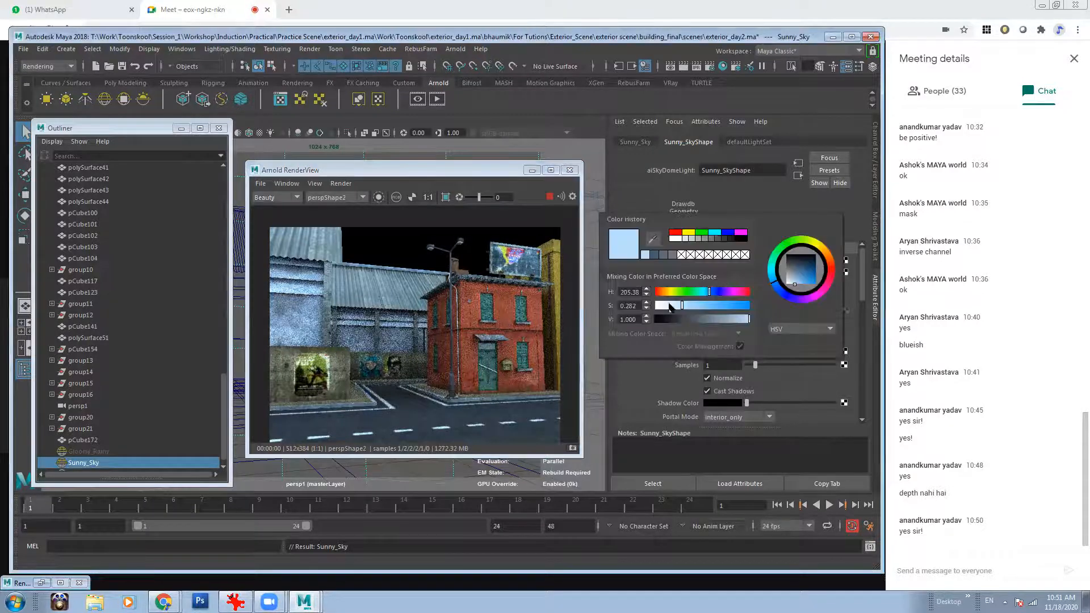
left_click(671, 307)
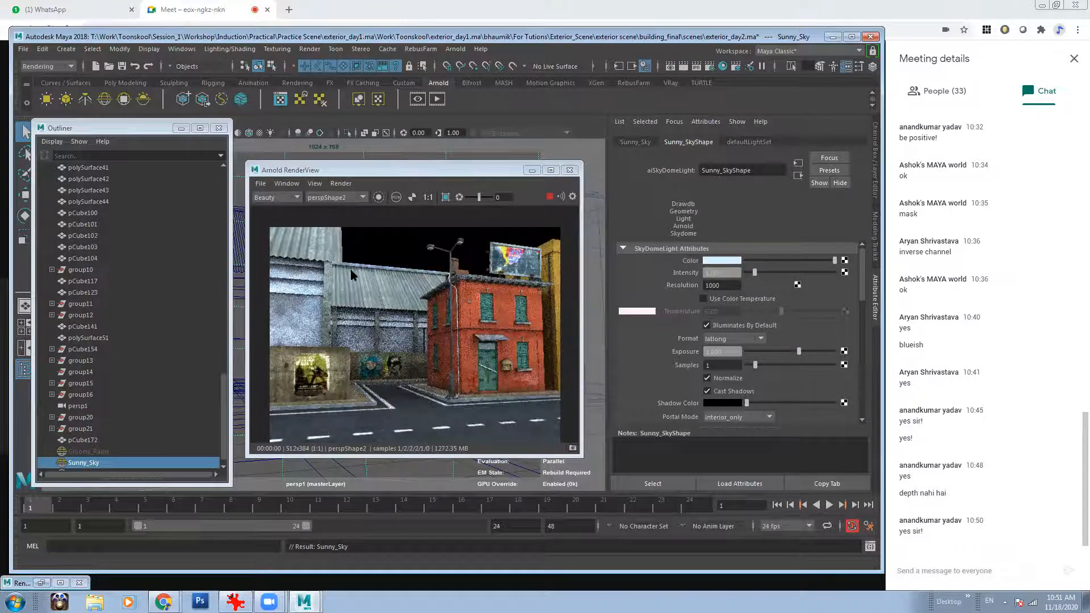
- Minimize the Outliner and add a directional light to the scene
left_click(181, 130)
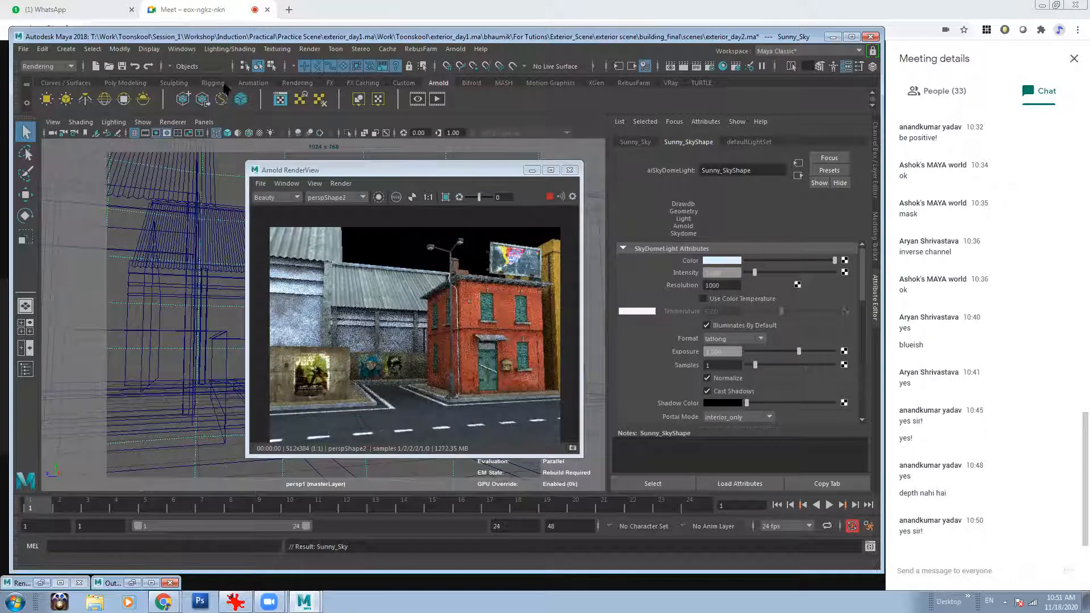
left_click(296, 84)
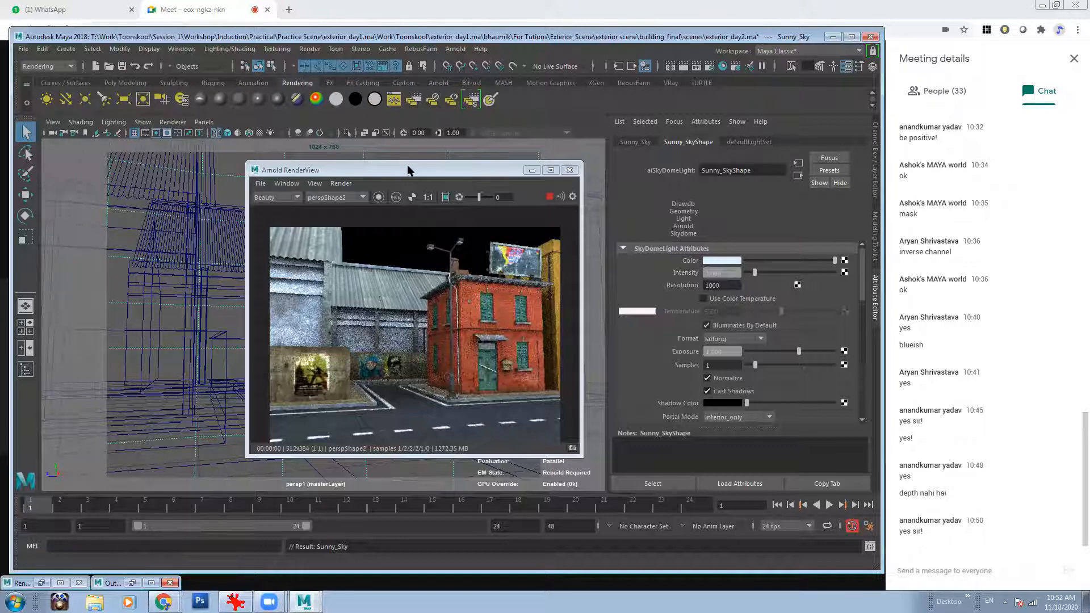
left_click_drag(410, 170, 444, 171)
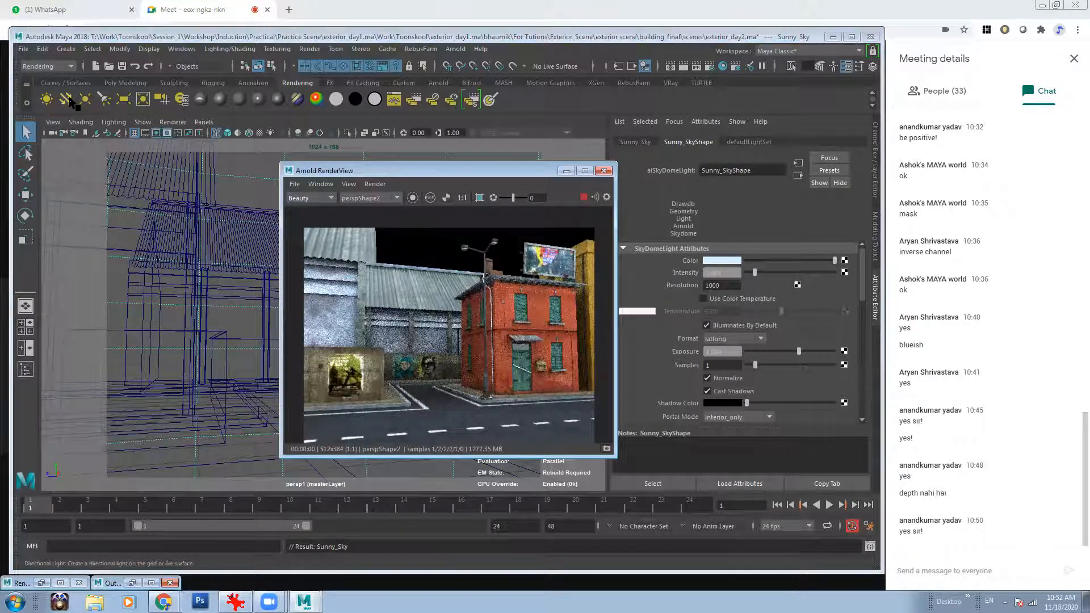
left_click_drag(480, 170, 522, 170)
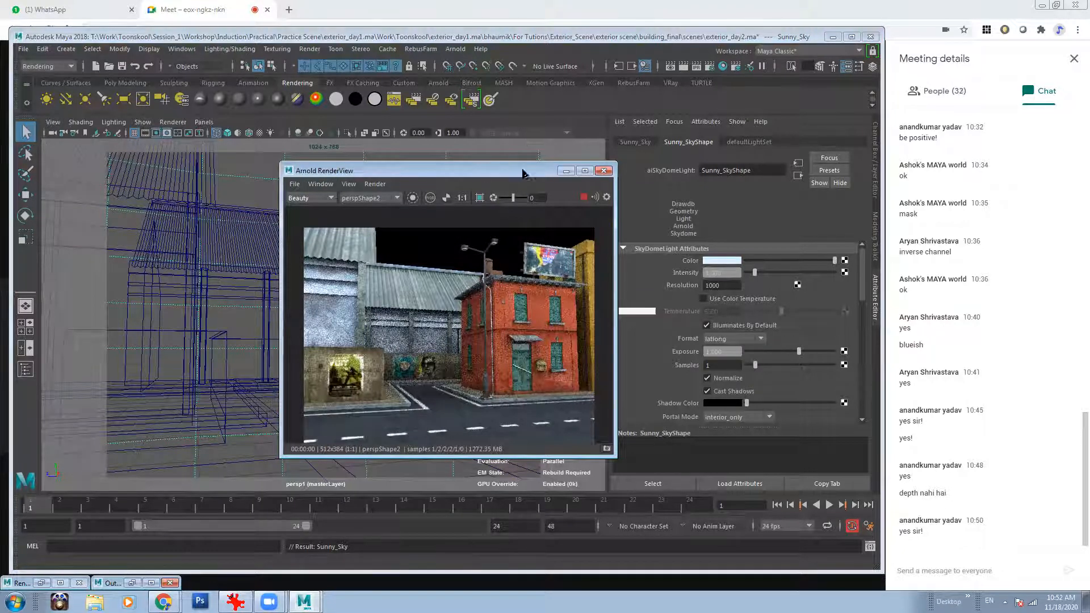
left_click(73, 97)
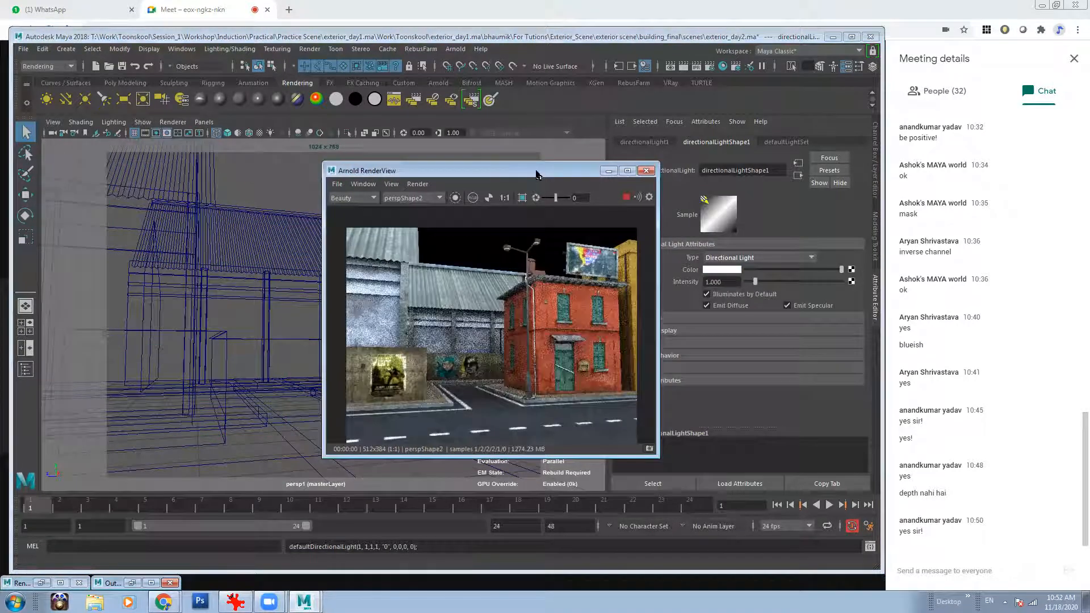
- Switch the viewport to the persp camera and move the directional light out onto the open ground in front of the buildings
left_click_drag(534, 172, 636, 183)
left_click(204, 122)
mouse_move(239, 133)
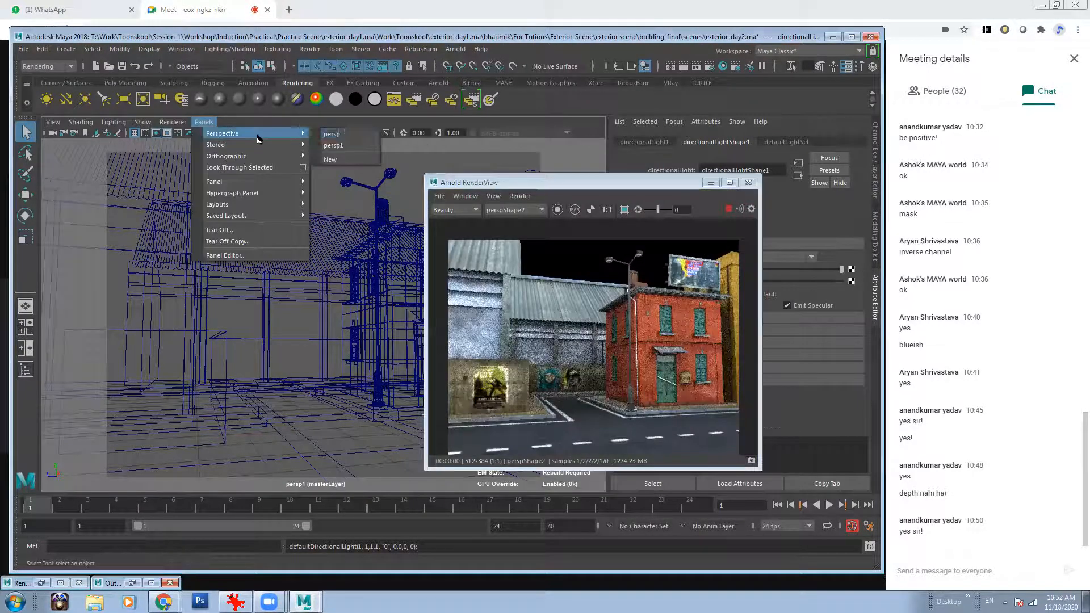
left_click(332, 134)
scroll(233, 301, "down", 5)
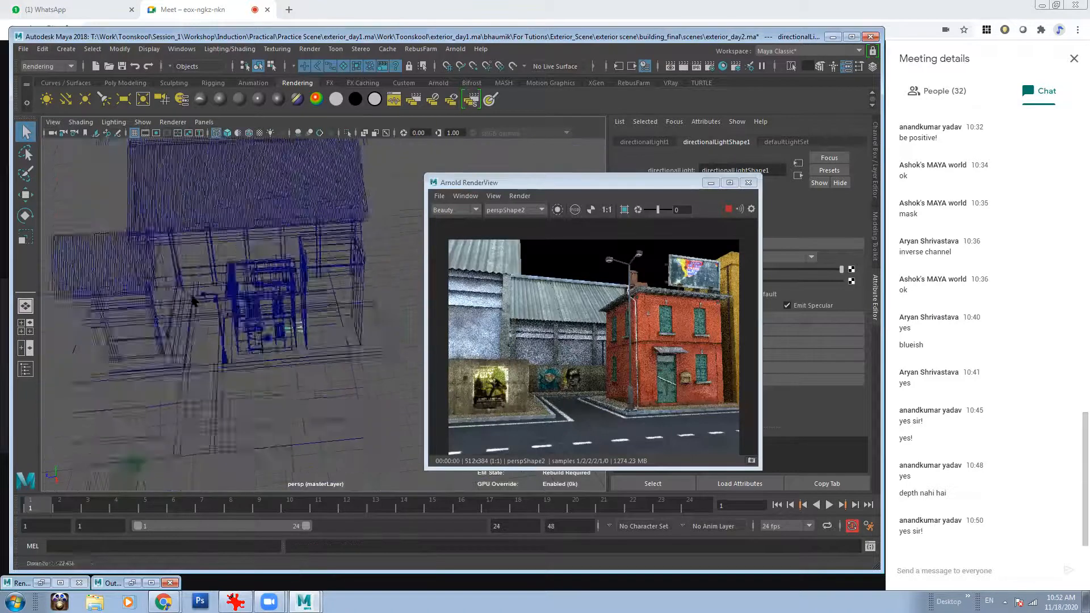
left_click_drag(213, 320, 234, 289, "alt")
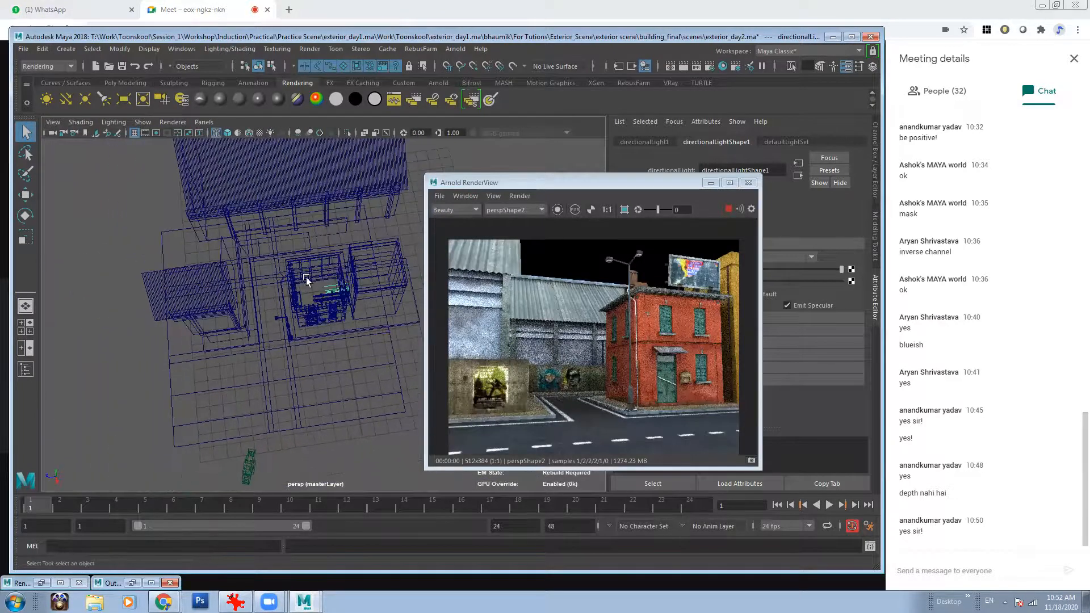
key("w")
left_click_drag(307, 333, 203, 398)
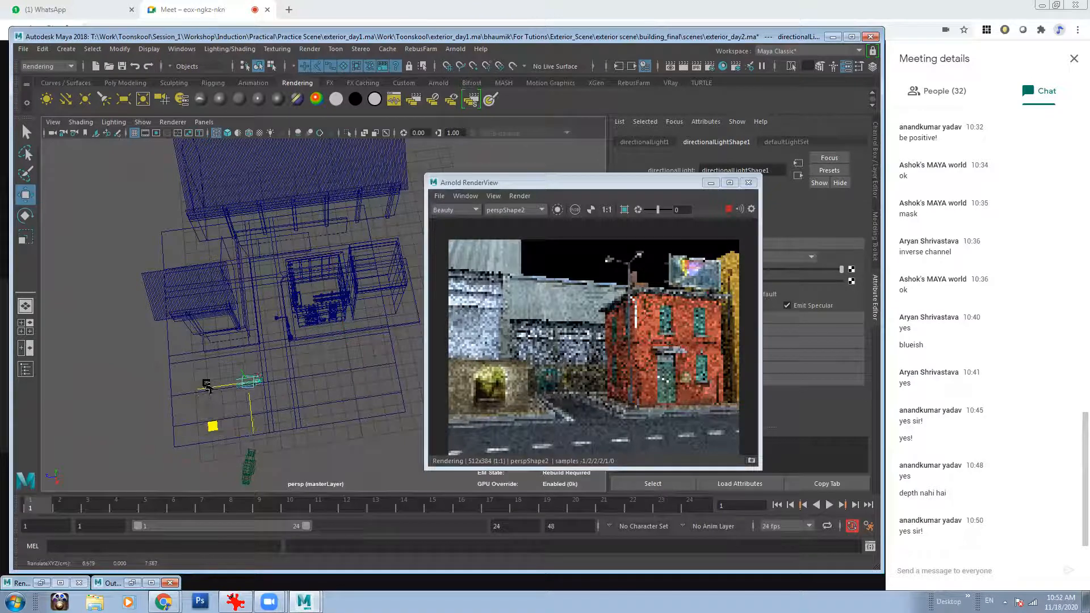
- Rotate the directional light so it tilts downward toward the street
middle_click_drag(240, 363, 233, 319)
mouse_move(267, 321)
left_mouse_down("alt")
mouse_move(273, 309)
mouse_move(263, 325)
left_mouse_up("alt")
key("e")
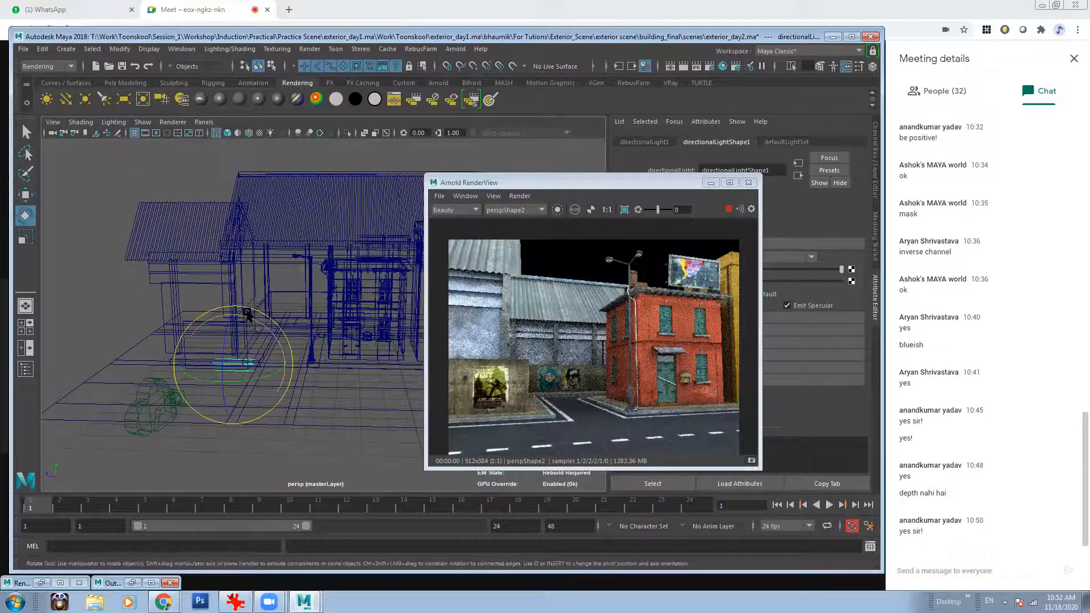
left_click_drag(259, 322, 266, 350, "alt")
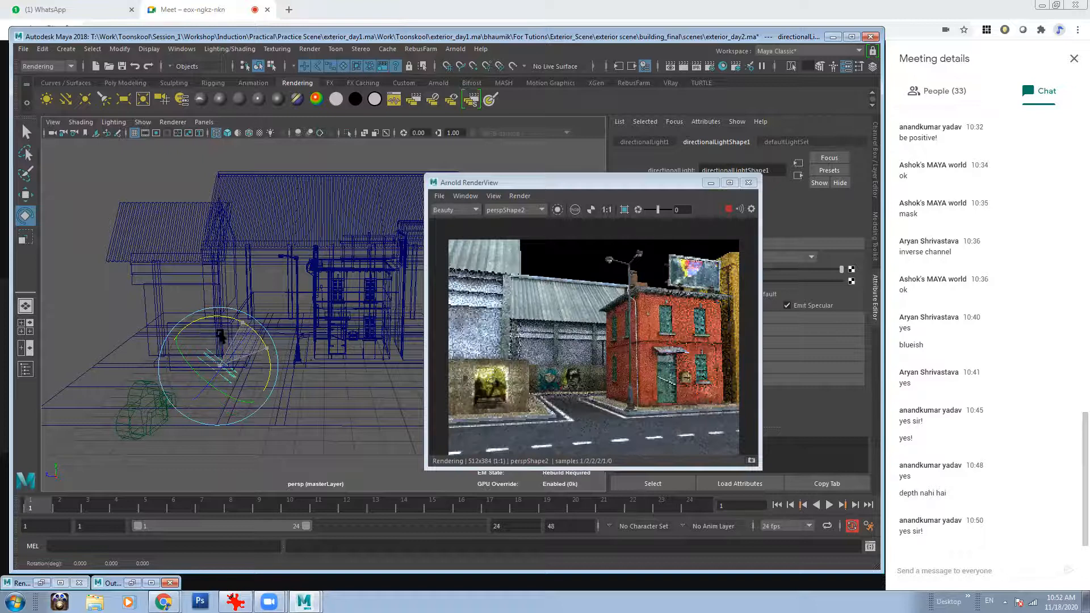
- Raise the directional light to roof height, adjust its angle, and pause the live render
key("w")
left_click_drag(217, 314, 214, 208)
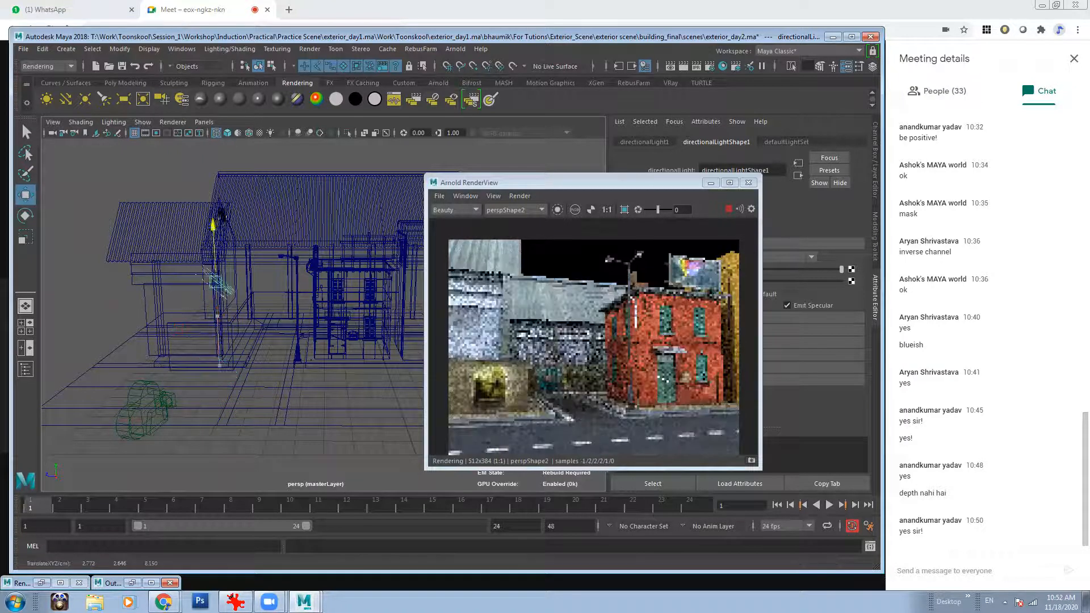
left_click_drag(213, 305, 236, 232, "alt")
key("e")
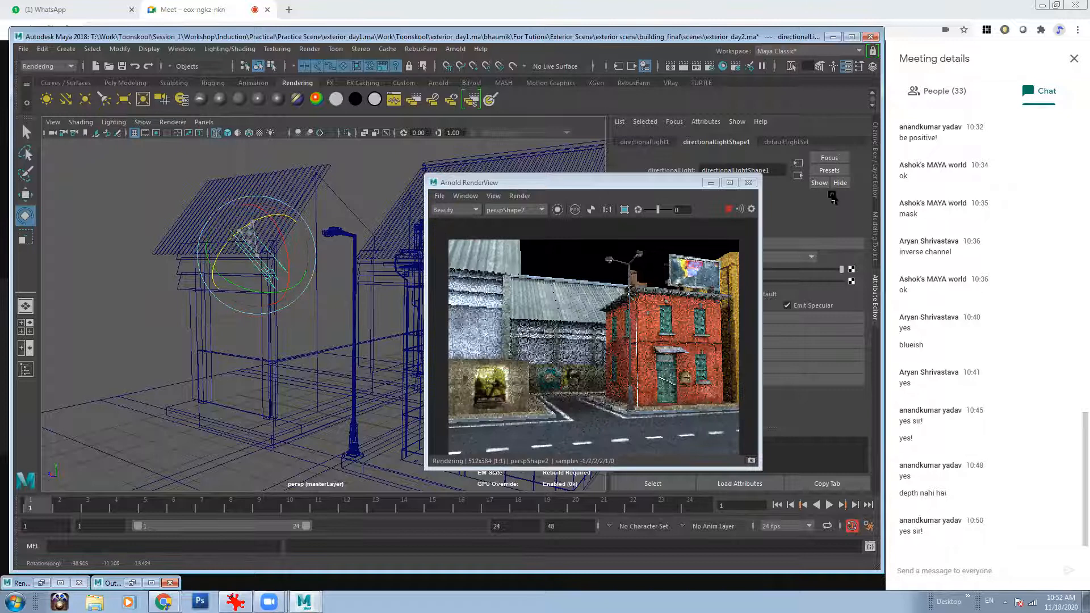
left_click(728, 211)
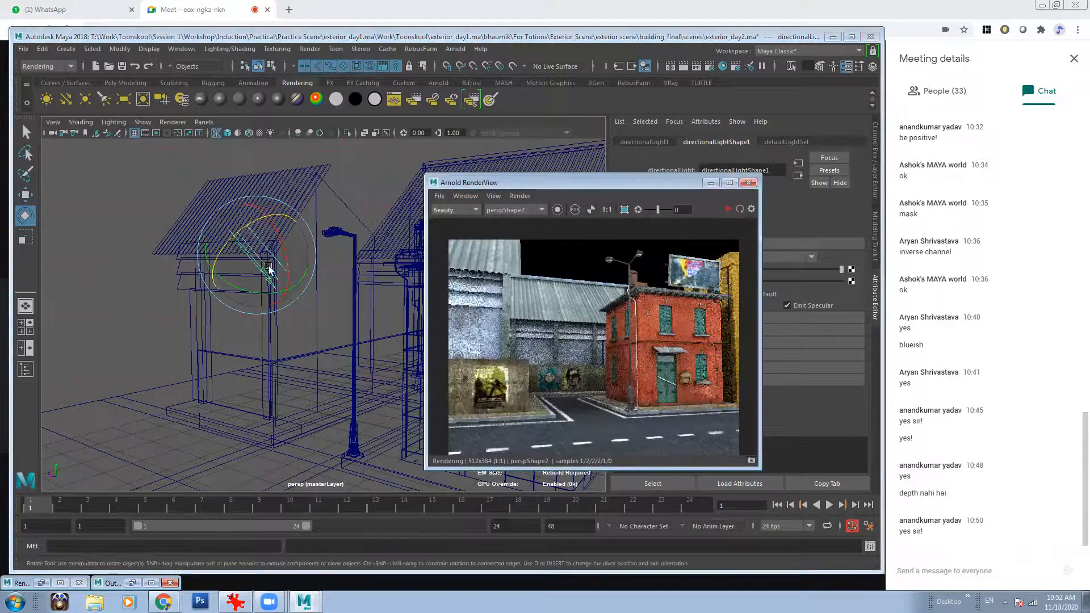
middle_click_drag(265, 265, 234, 277, "alt")
left_click_drag(182, 241, 239, 318)
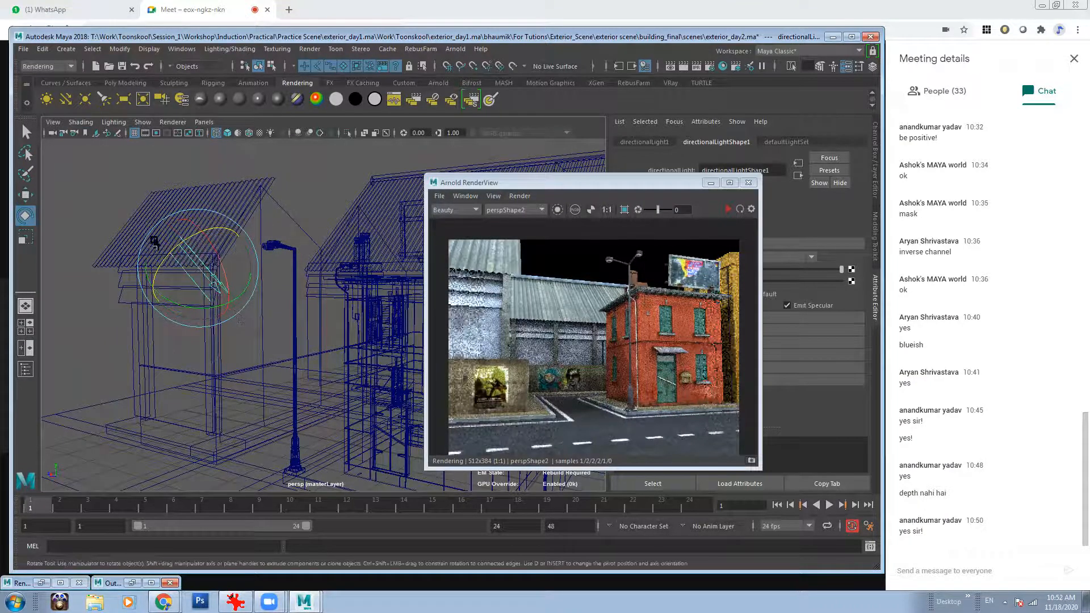
left_click_drag(180, 241, 203, 232)
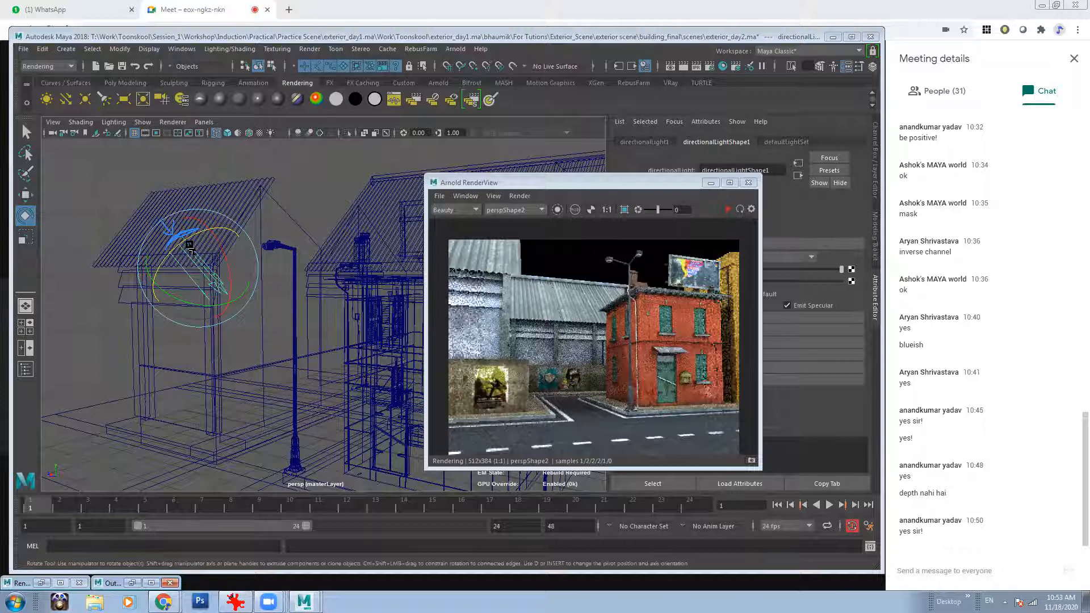
mouse_move(180, 244)
left_mouse_down()
mouse_move(241, 258)
mouse_move(256, 228)
mouse_move(203, 299)
mouse_move(237, 301)
mouse_move(232, 245)
mouse_move(204, 293)
mouse_move(165, 237)
mouse_move(195, 313)
left_mouse_up()
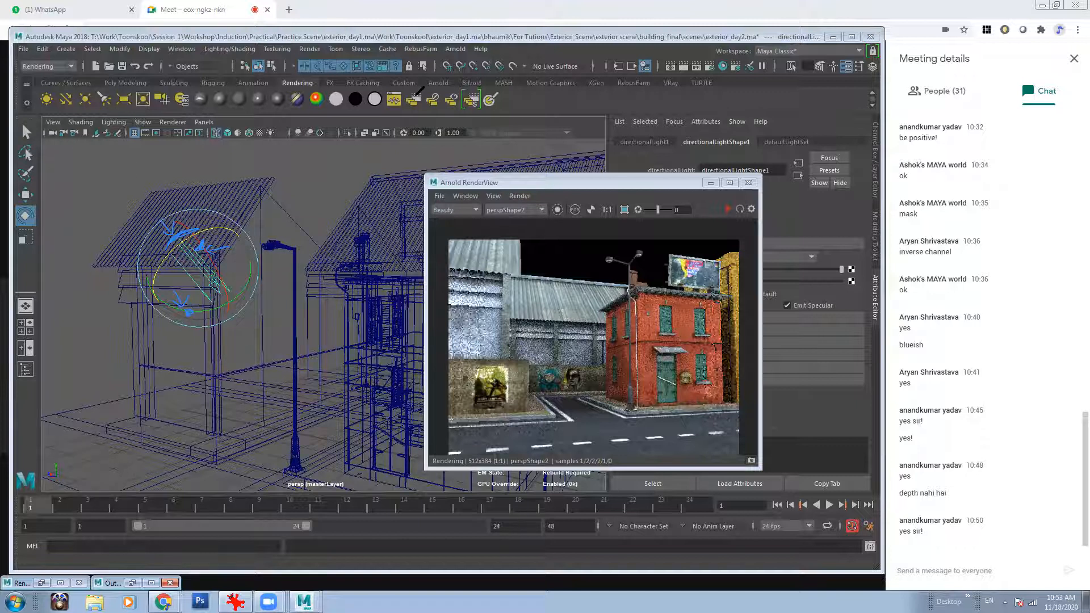
- Undo the directional light's last small rotation and turn the light to a different angle
left_click_drag(230, 277, 216, 283)
key("ctrl+z")
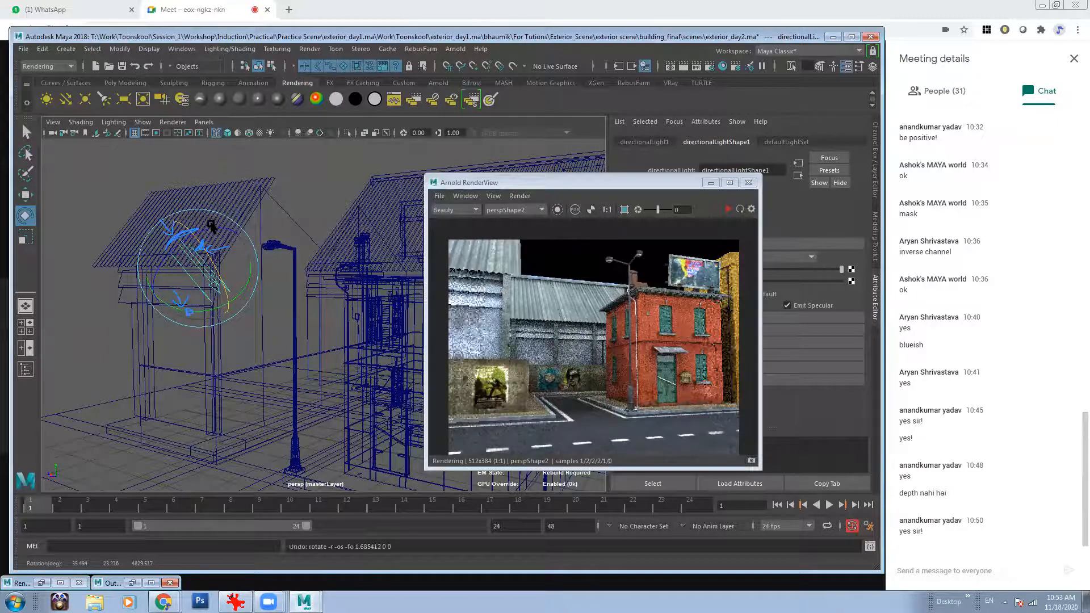
mouse_move(210, 312)
left_mouse_down()
mouse_move(244, 229)
mouse_move(165, 307)
mouse_move(213, 287)
mouse_move(202, 261)
mouse_move(232, 266)
mouse_move(203, 301)
left_mouse_up()
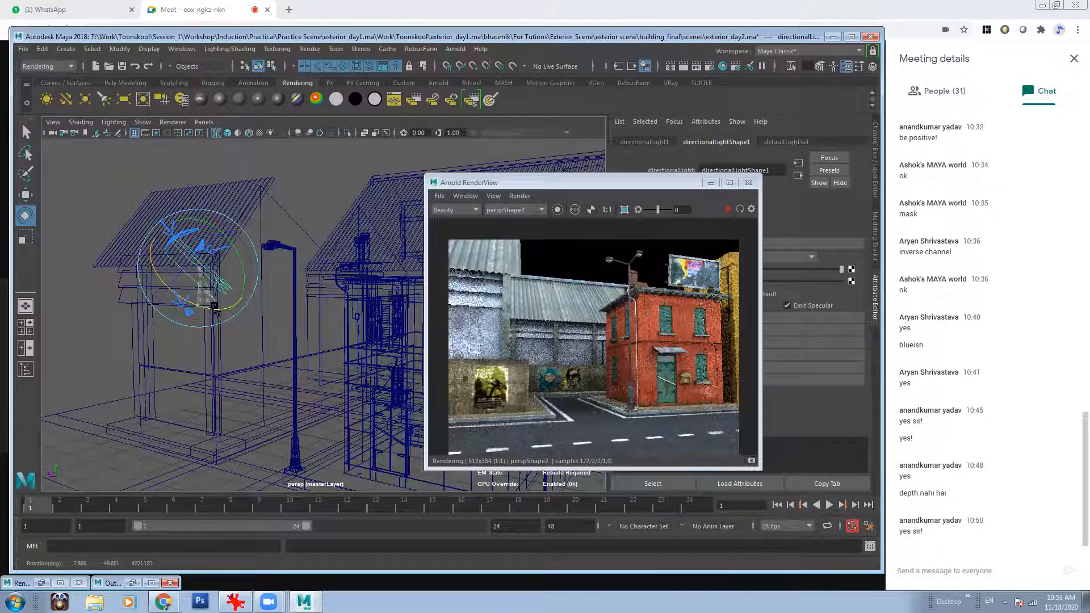
- Shift the directional light sideways beneath the shed roof and scale its icon up and down to try different sizes
key("w")
left_click_drag(146, 267, 70, 267)
key("e")
key("r")
left_click_drag(175, 267, 153, 259)
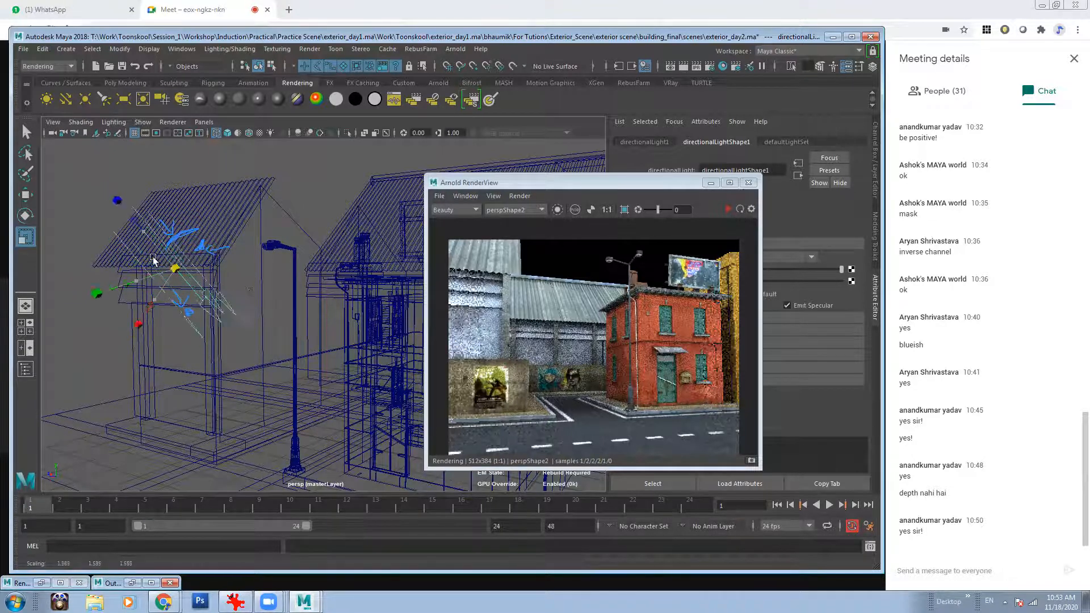
left_click_drag(218, 285, 206, 277)
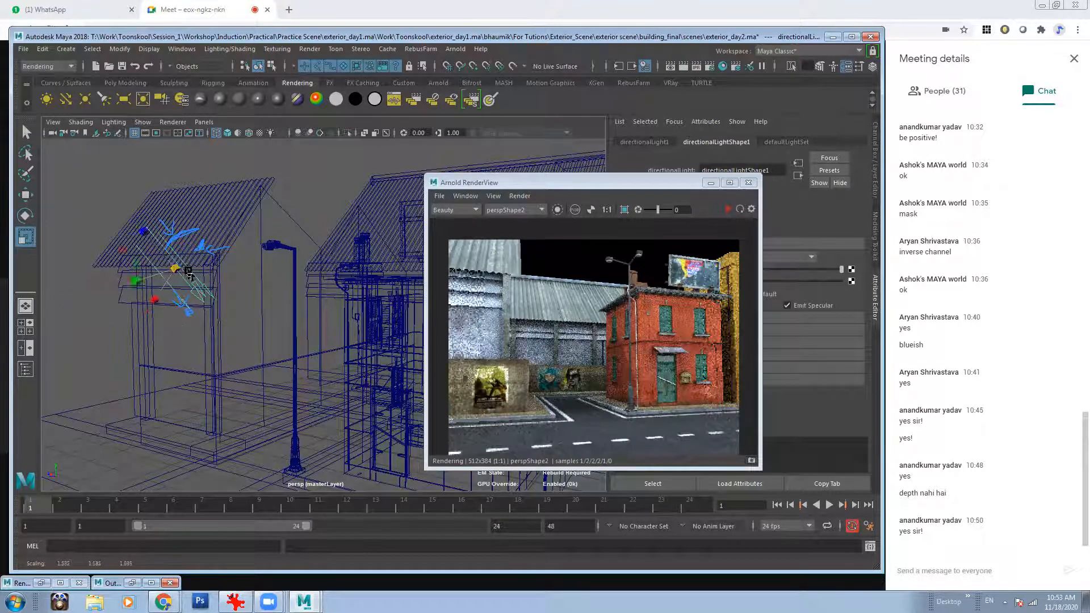
key("w")
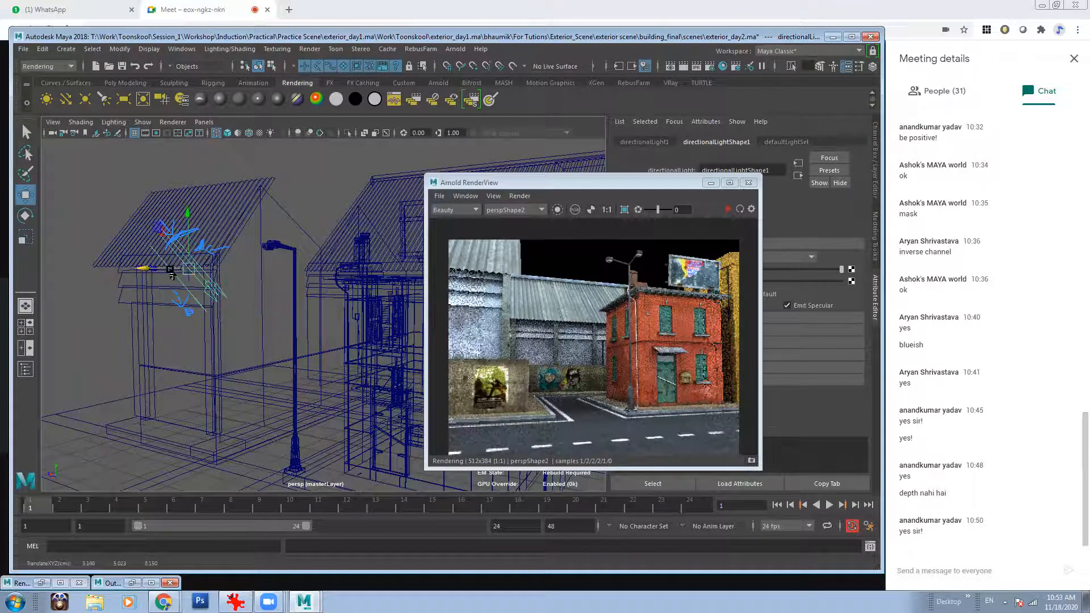
key("r")
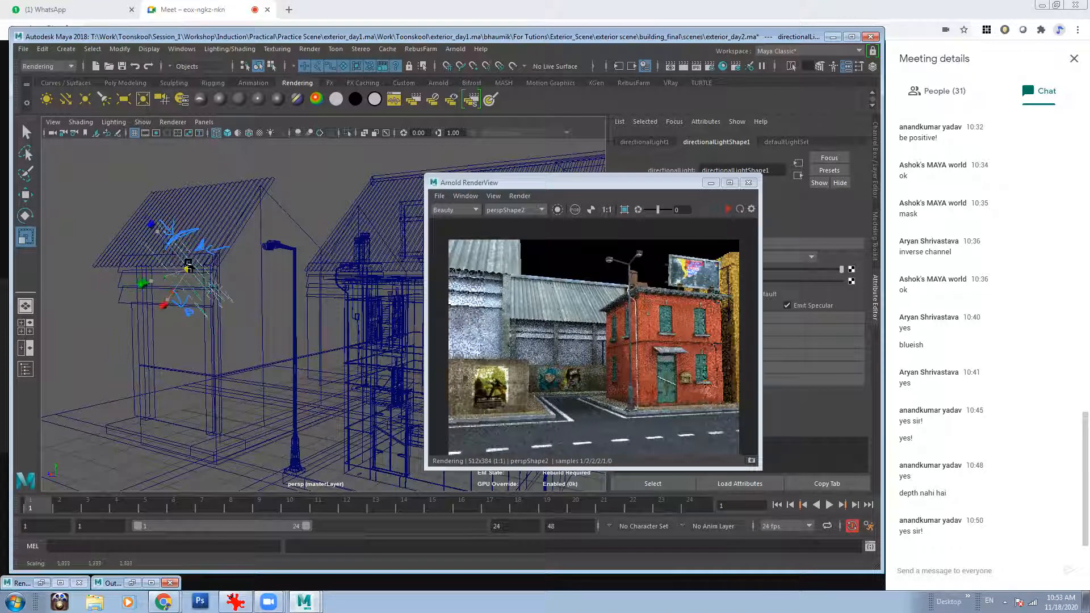
- Rotate the directional light again to aim it steeply down toward the street
key("e")
left_click_drag(181, 304, 236, 279)
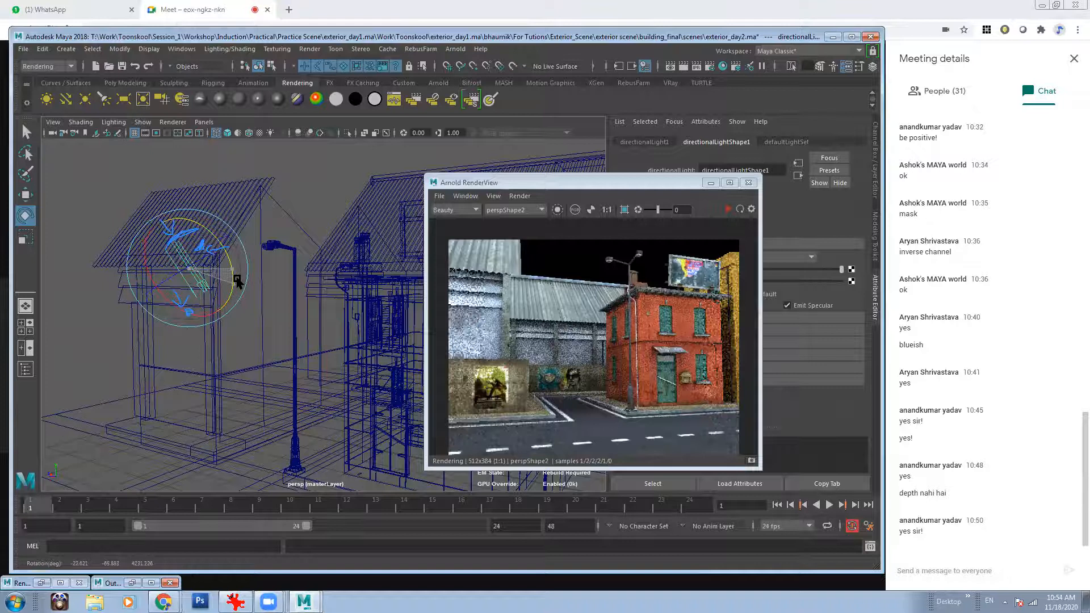
key("w")
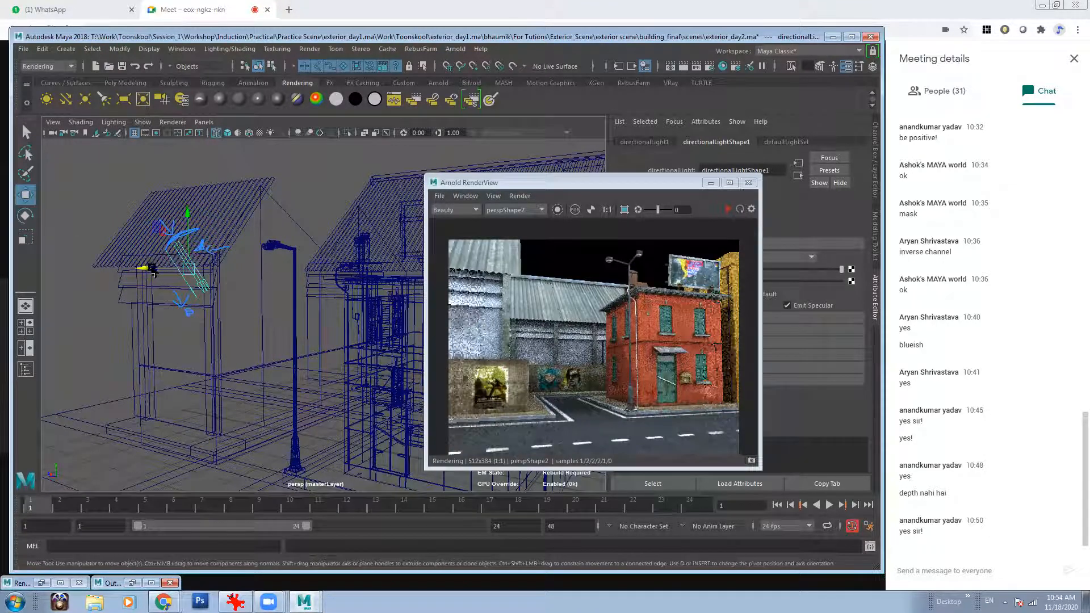
- Set the directional light's Arnold exposure to 5
left_click_drag(687, 189, 490, 182)
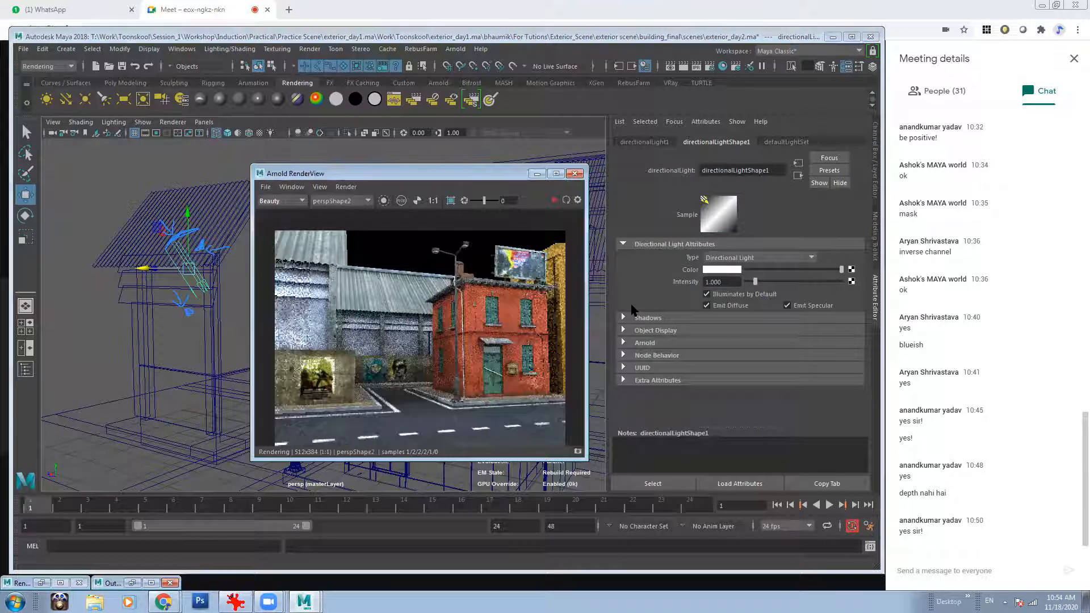
left_click(653, 342)
scroll(725, 292, "down", 3)
left_click_drag(729, 282, 684, 282)
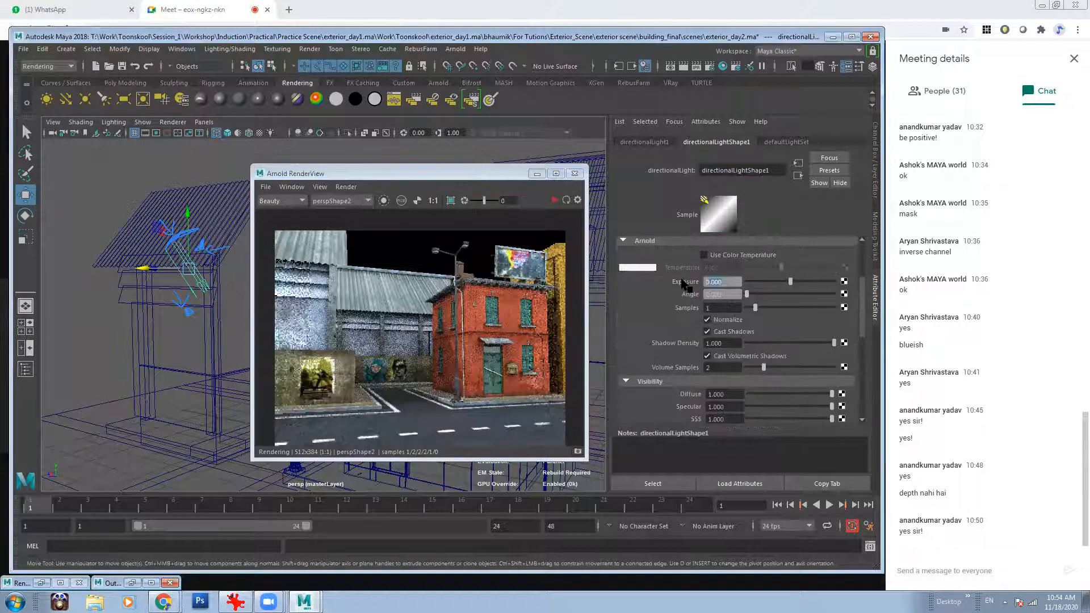
type("5")
key("Return")
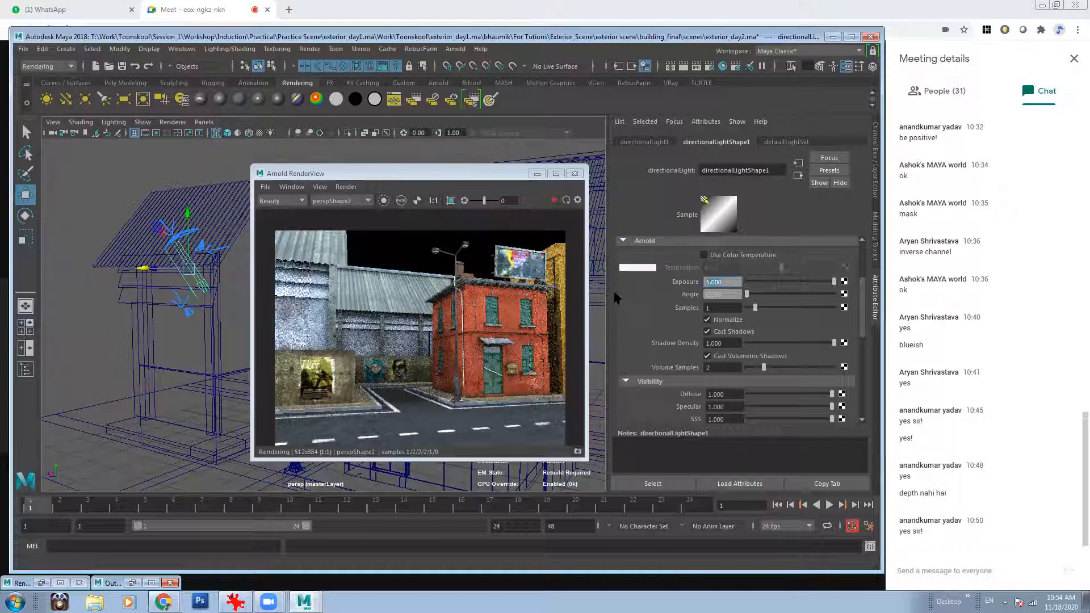
- Try an Arnold exposure of 3 on the directional light, then reduce it to 2
scroll(721, 305, "up", 3)
left_click_drag(725, 282, 662, 281)
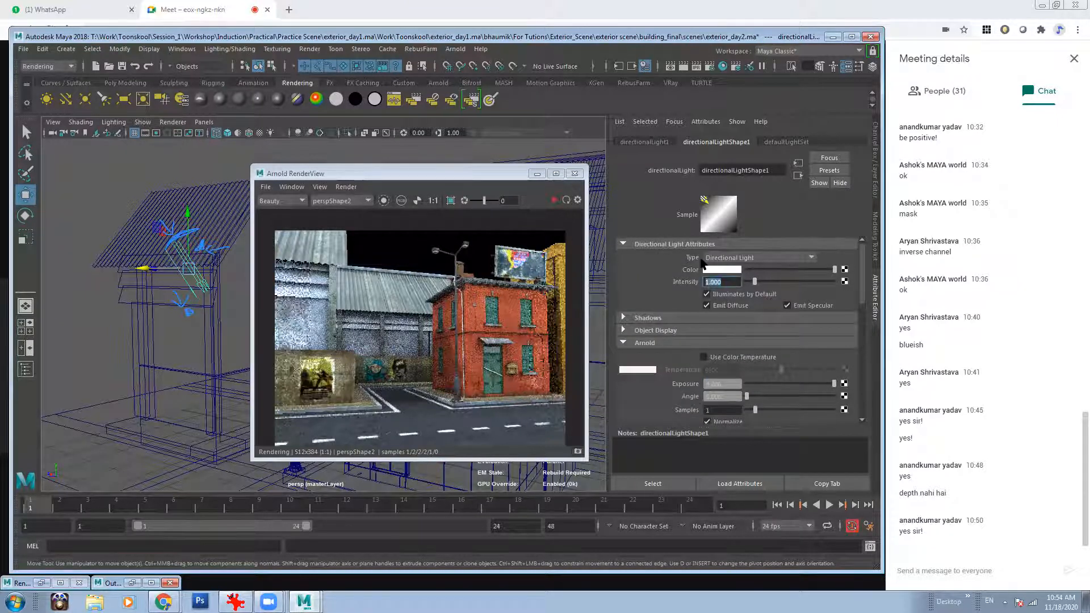
left_click_drag(463, 173, 495, 181)
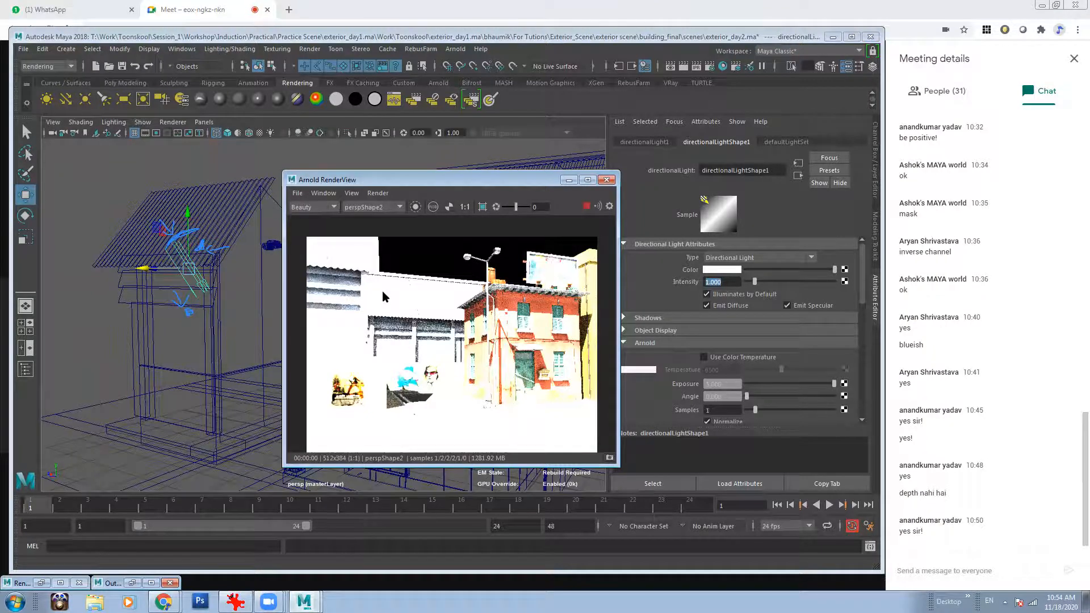
left_click(707, 384)
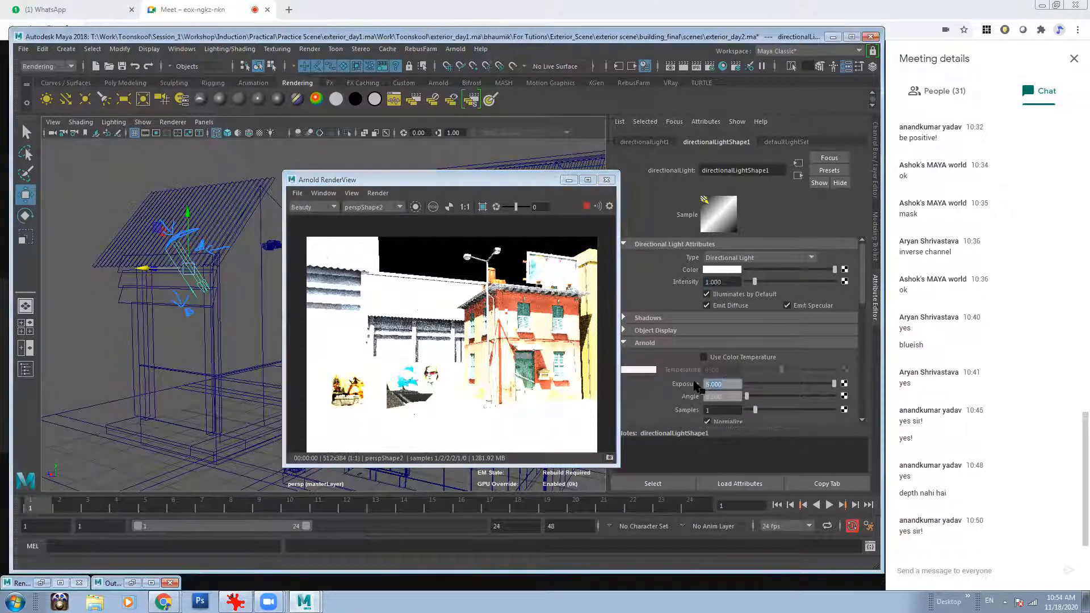
type("3")
key("Return")
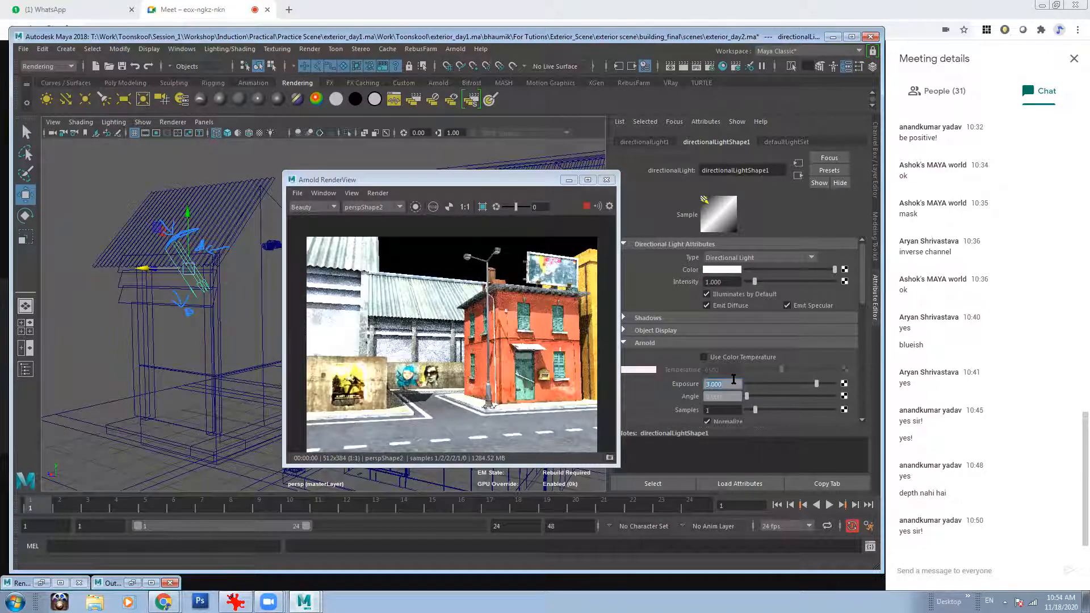
type("2")
key("Return")
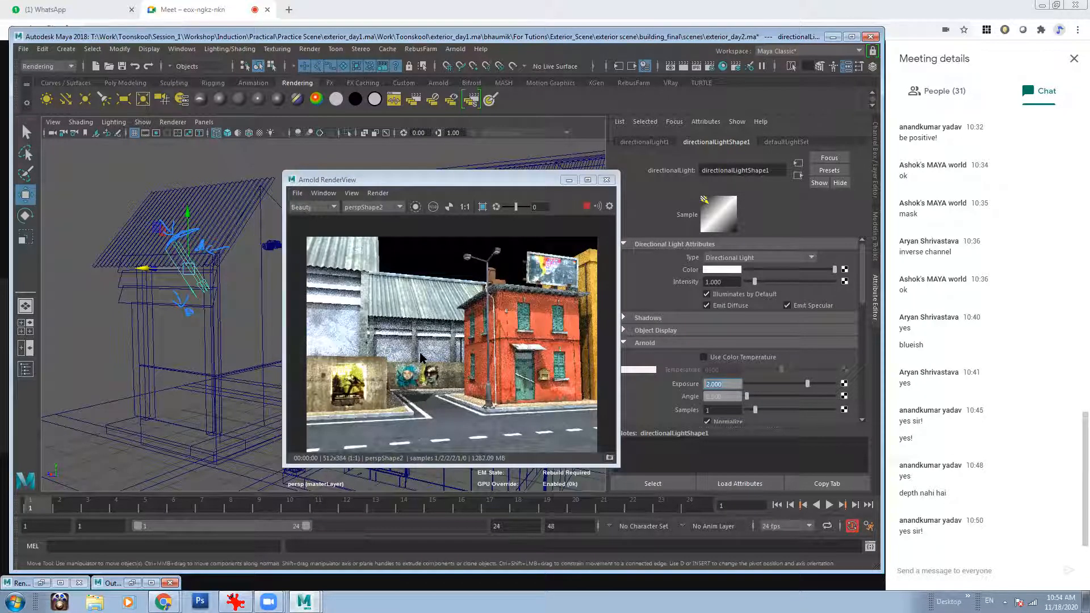
- Rotate the directional light in several small increments to adjust how the sunlight falls across the red building and street
left_click_drag(480, 181, 569, 183)
key("e")
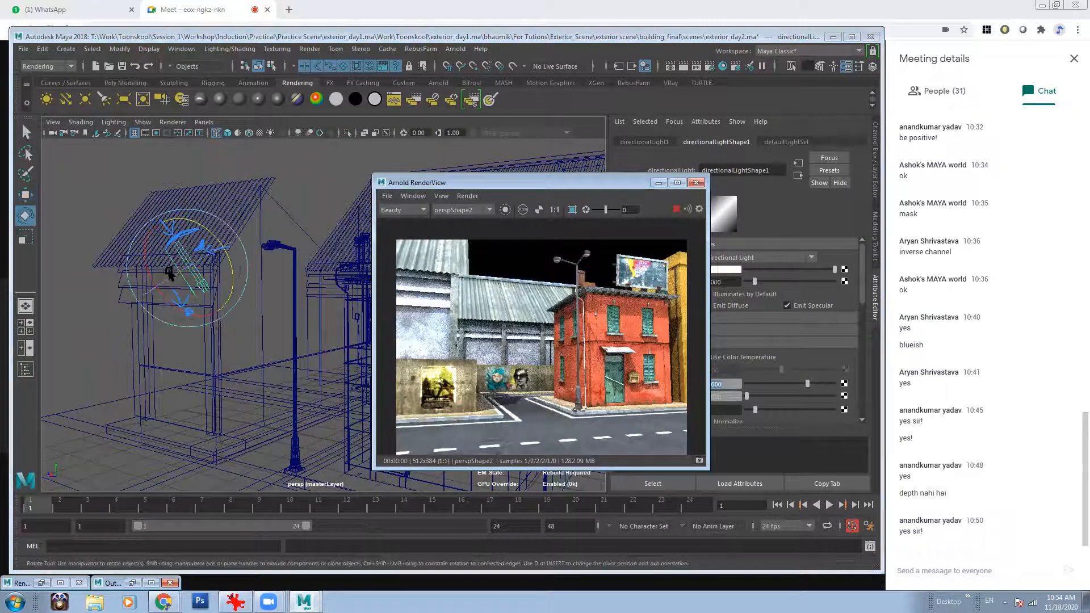
mouse_move(189, 319)
left_mouse_down()
mouse_move(166, 311)
mouse_move(175, 305)
left_mouse_up()
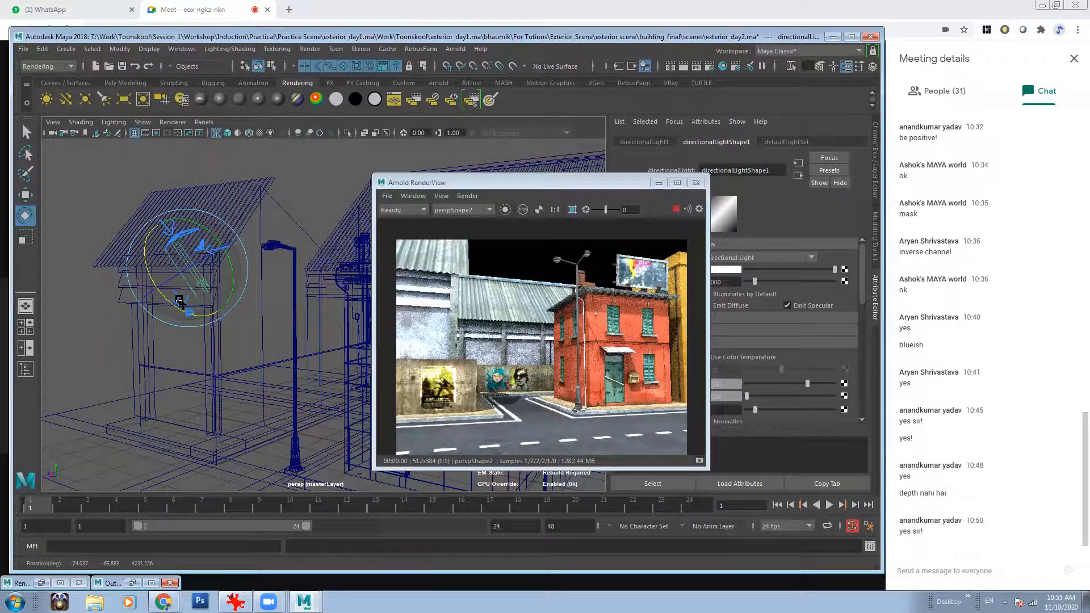
left_click_drag(179, 302, 175, 306)
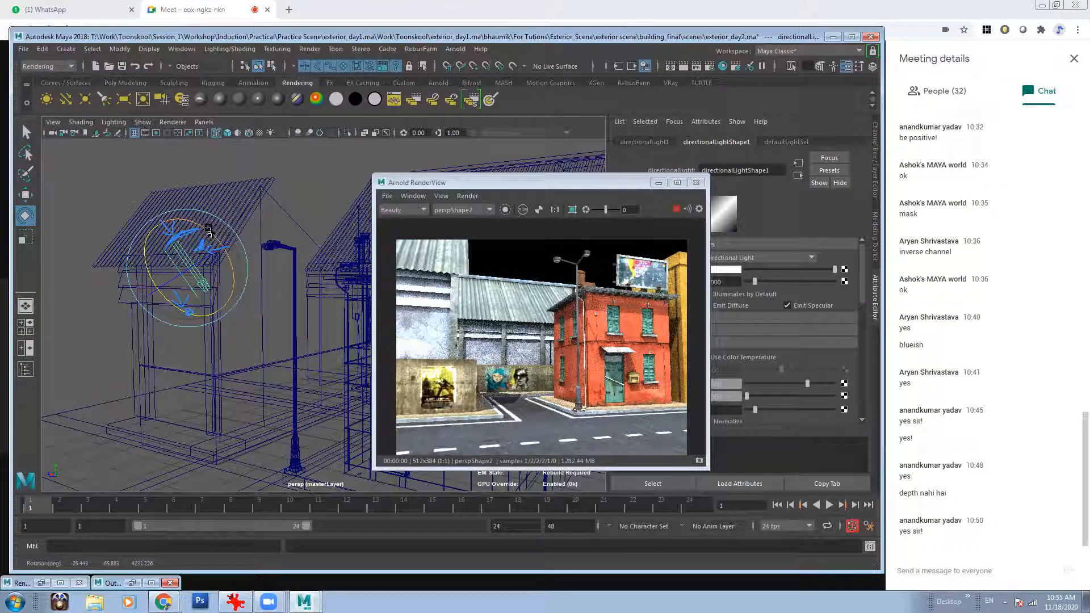
left_click_drag(146, 264, 147, 248)
- Set the directional light's Arnold exposure to 2.5 and fine-tune its rotation slightly
left_click_drag(540, 182, 459, 176)
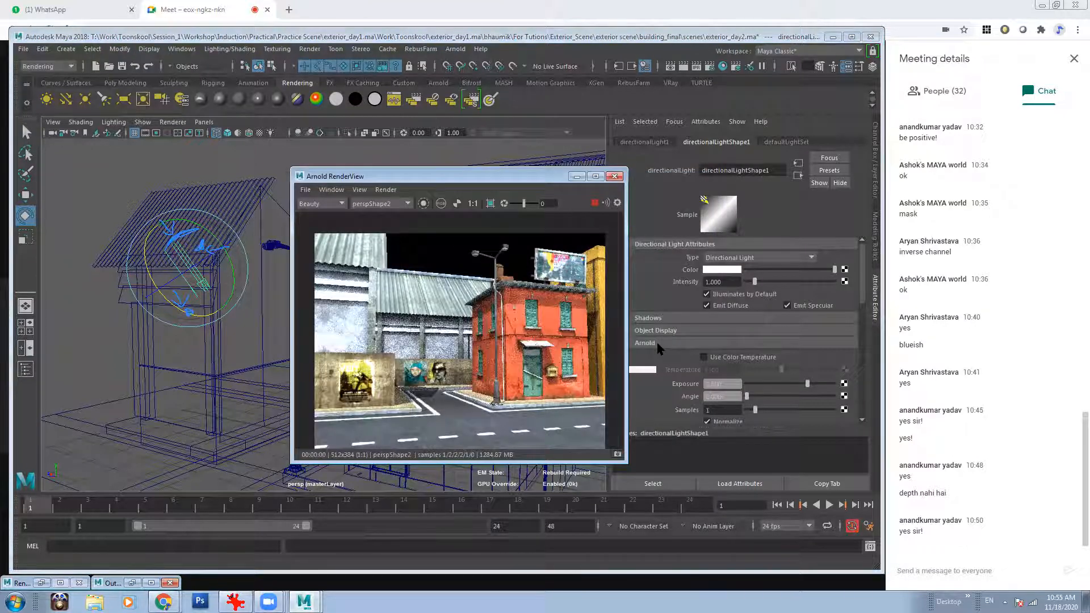
left_click_drag(725, 385, 681, 386)
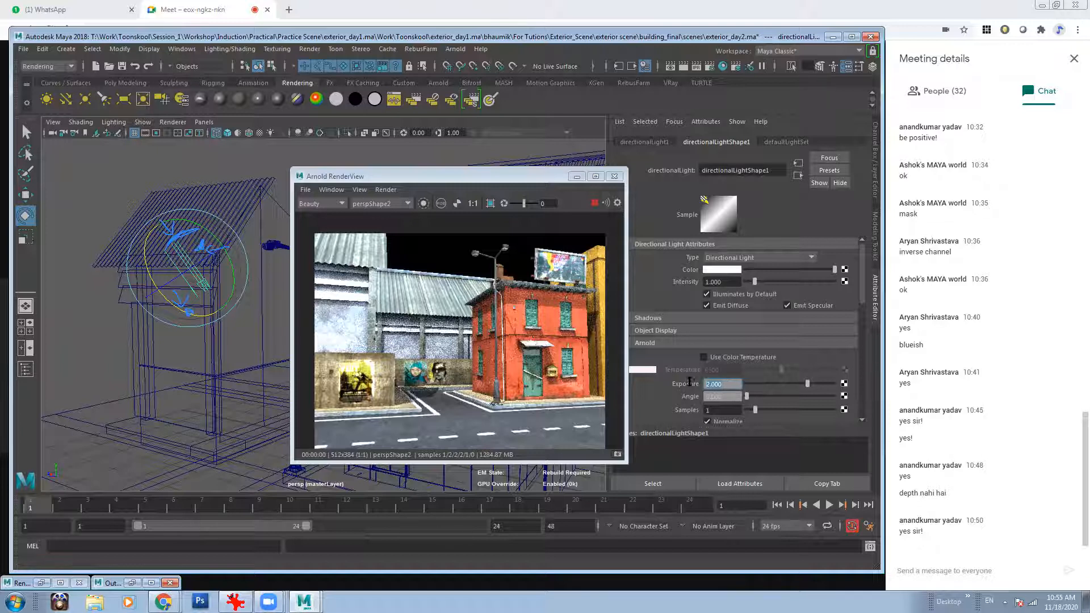
type("2.5")
key("Return")
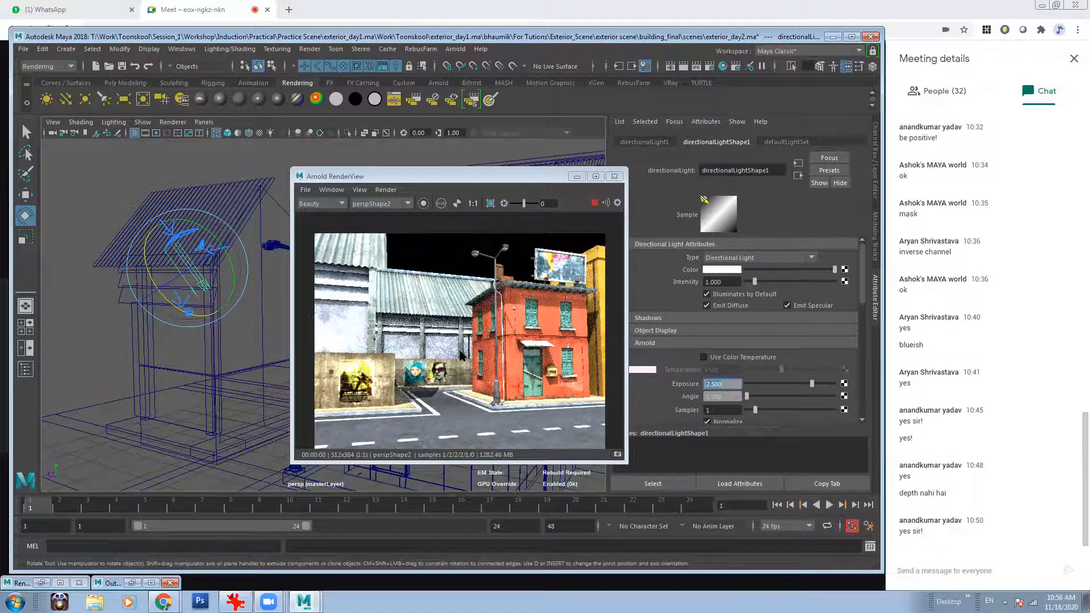
left_click_drag(468, 178, 557, 187)
left_click_drag(218, 286, 191, 316)
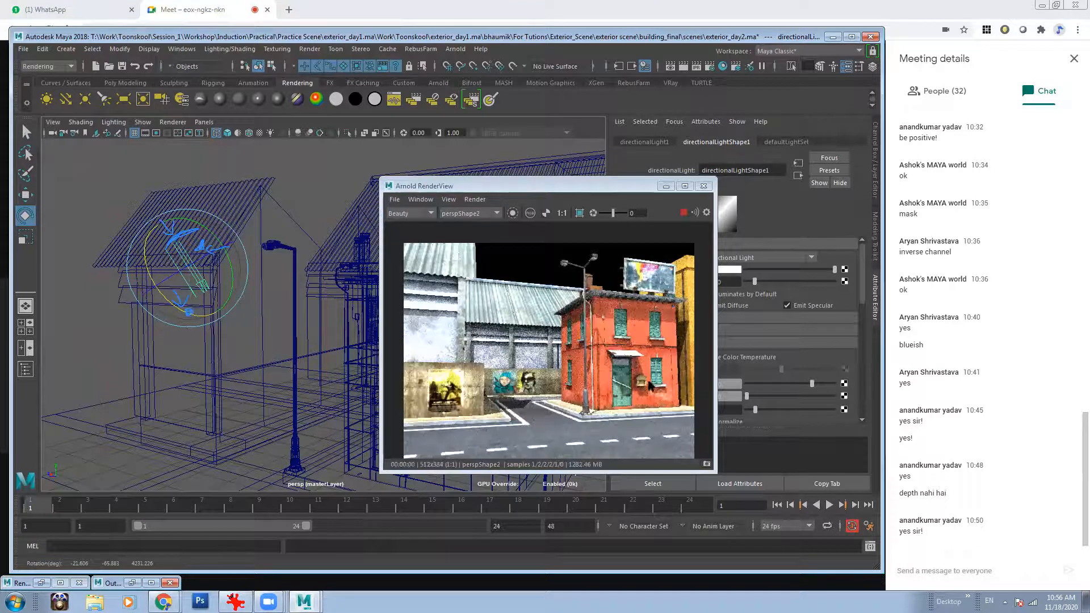
- Examine the shadows around the red building's door canopy and across the whole street in the render preview
scroll(634, 362, "up", 5)
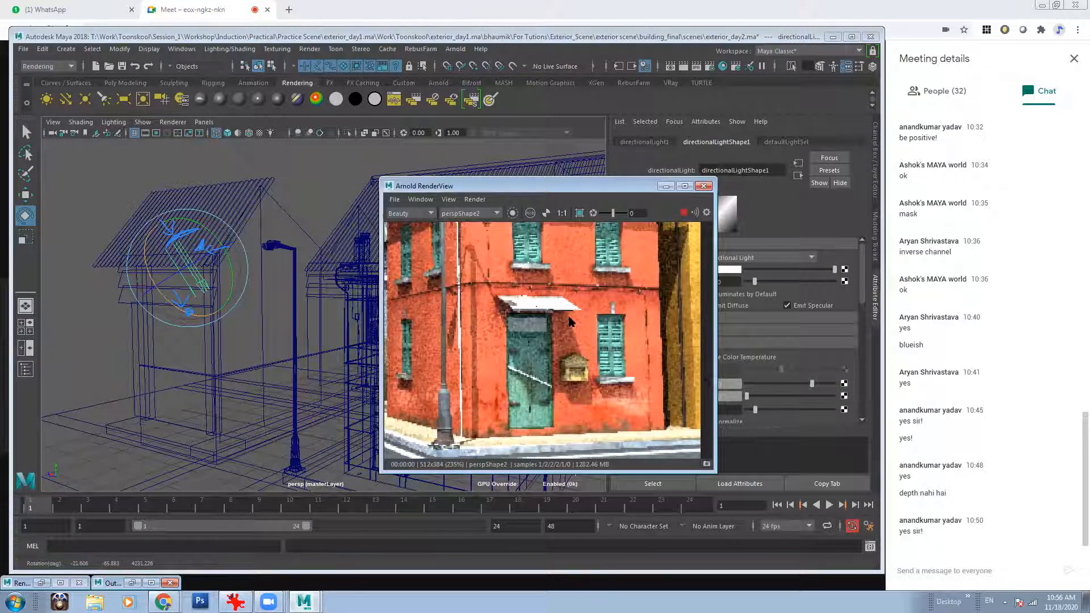
left_click(1073, 455)
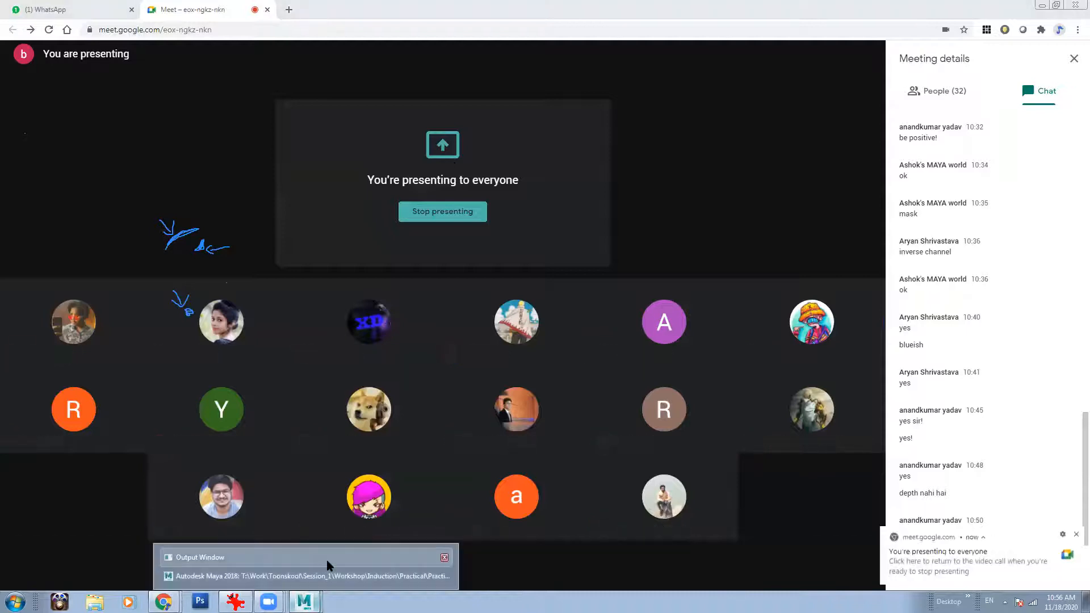
left_click(326, 558)
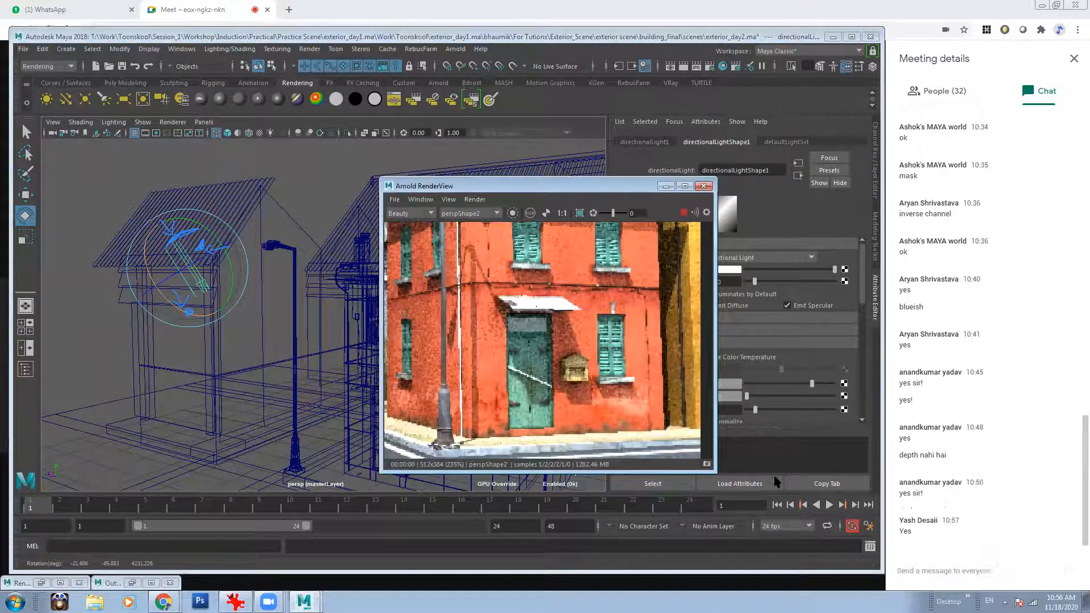
scroll(600, 318, "down", 3)
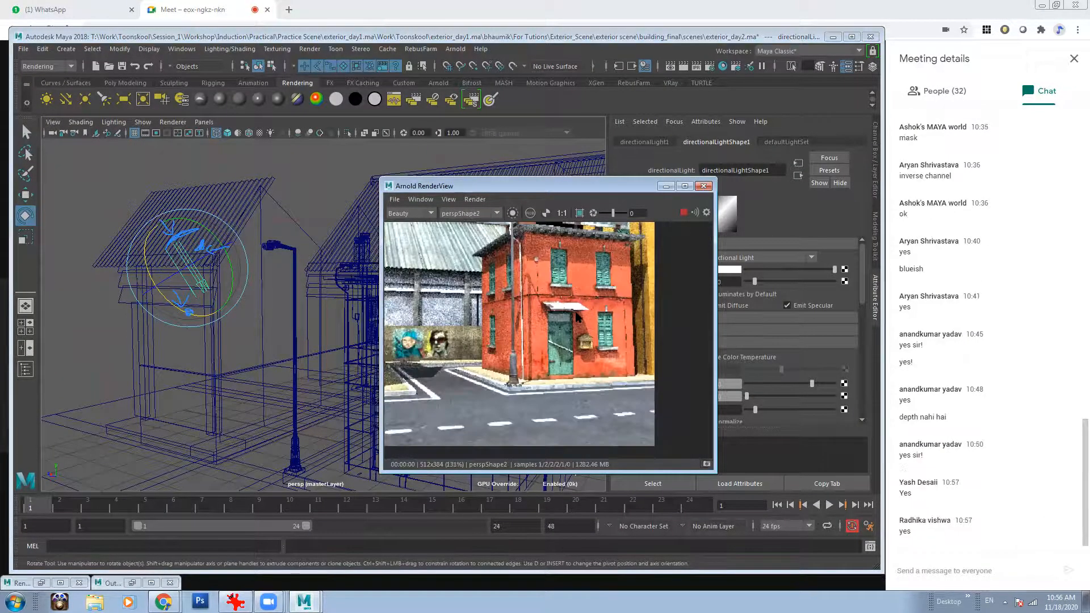
scroll(562, 352, "down", 2)
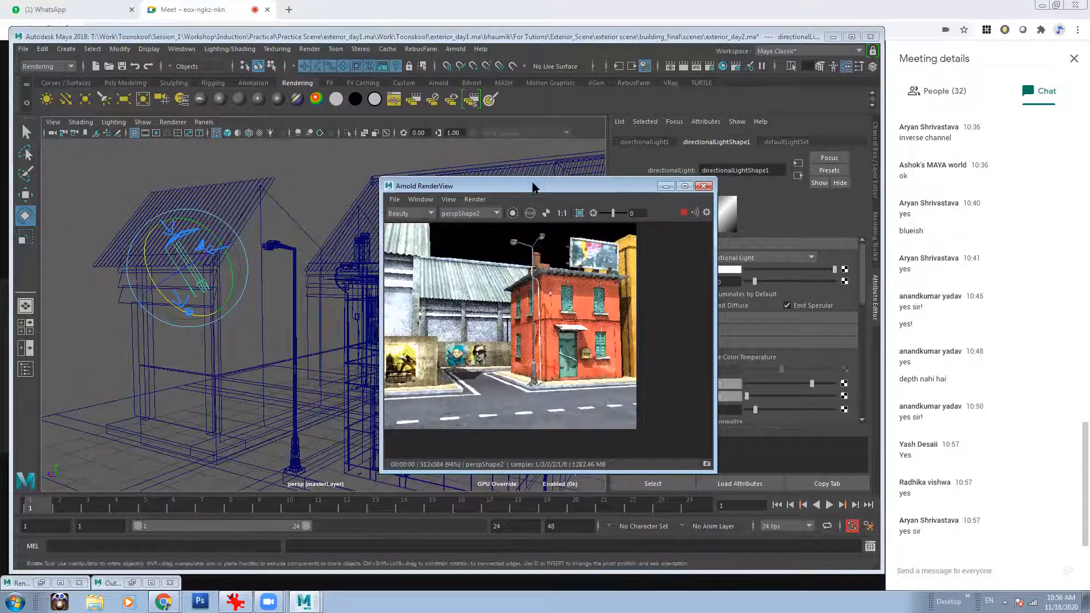
scroll(469, 295, "up", 4)
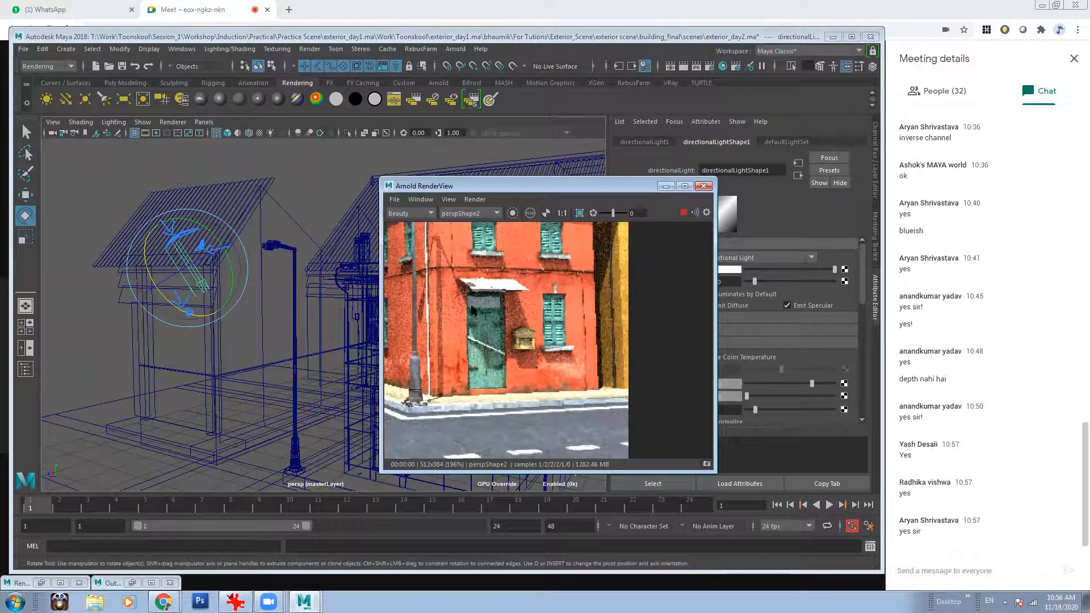
scroll(517, 305, "down", 3)
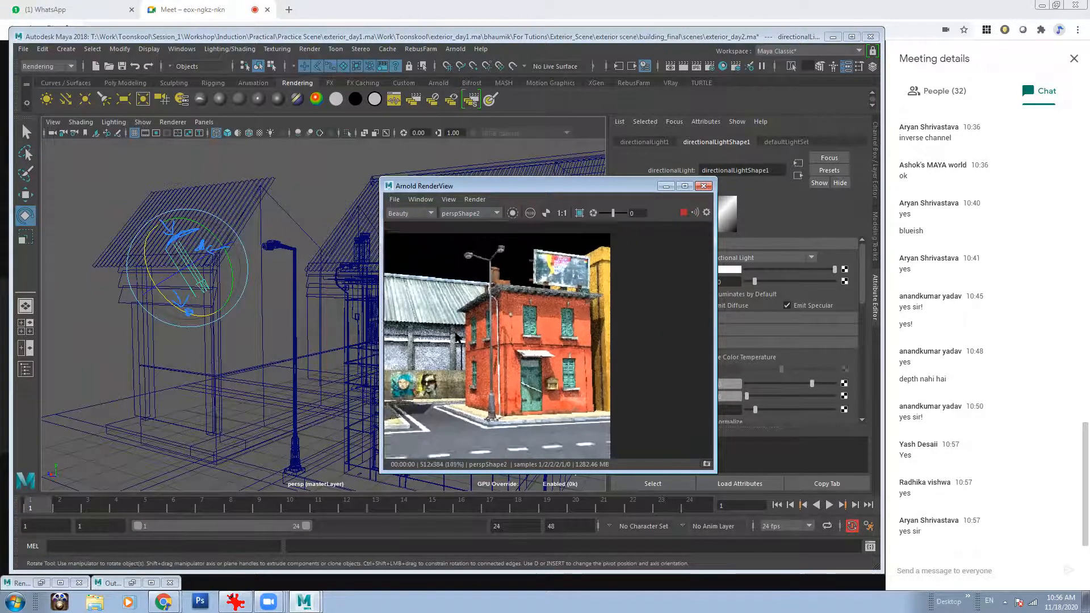
scroll(523, 397, "down", 2)
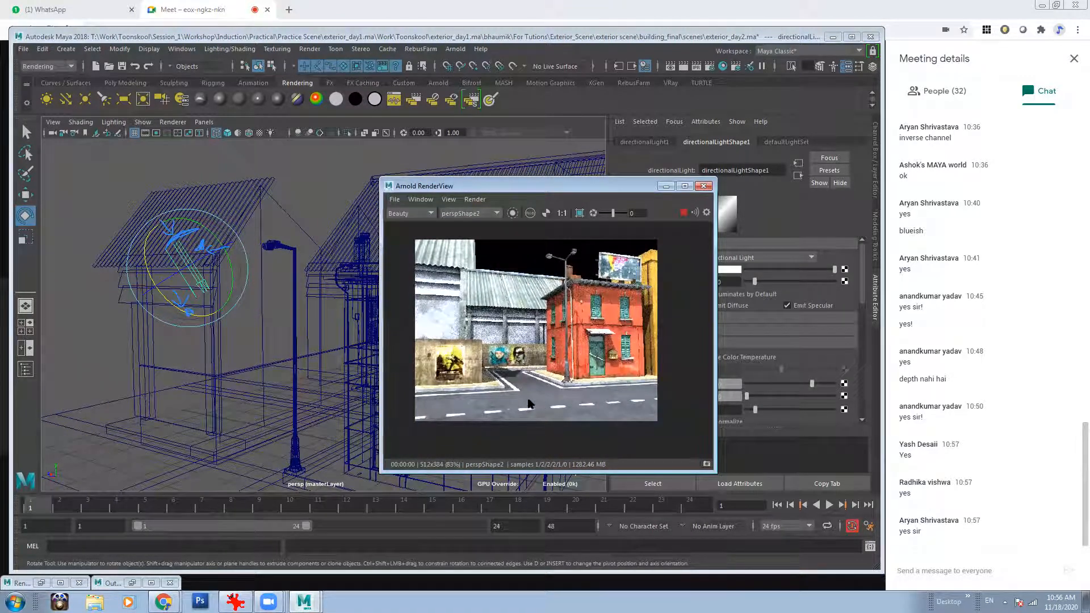
- Create a polygon sphere on the street in front of the red building
left_click_drag(579, 186, 722, 184)
left_click_drag(334, 249, 321, 263, "alt")
left_click(283, 342)
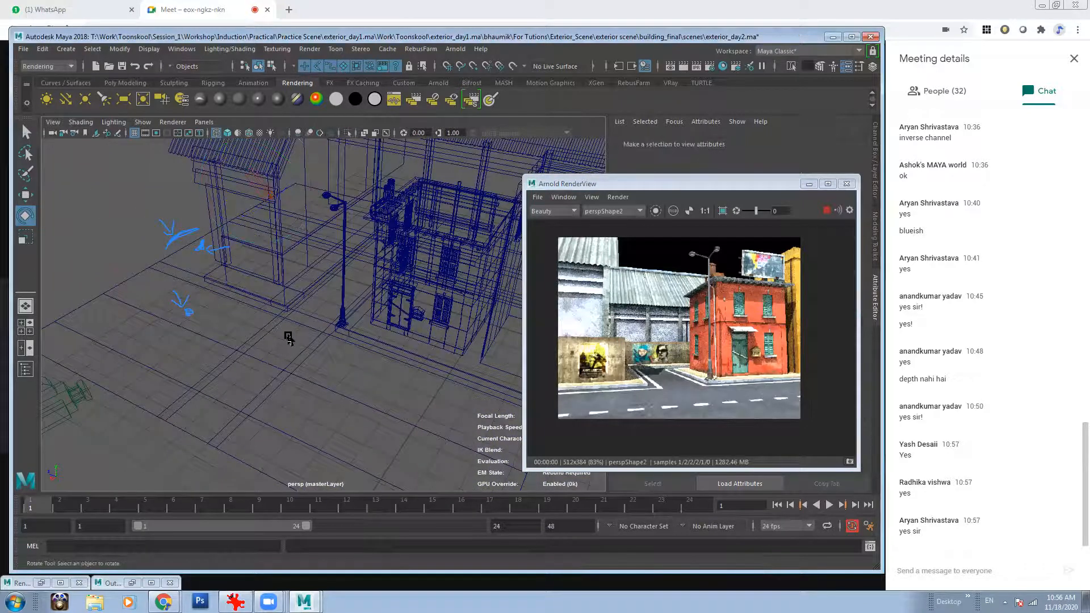
right_click_drag(289, 336, 336, 336, "shift")
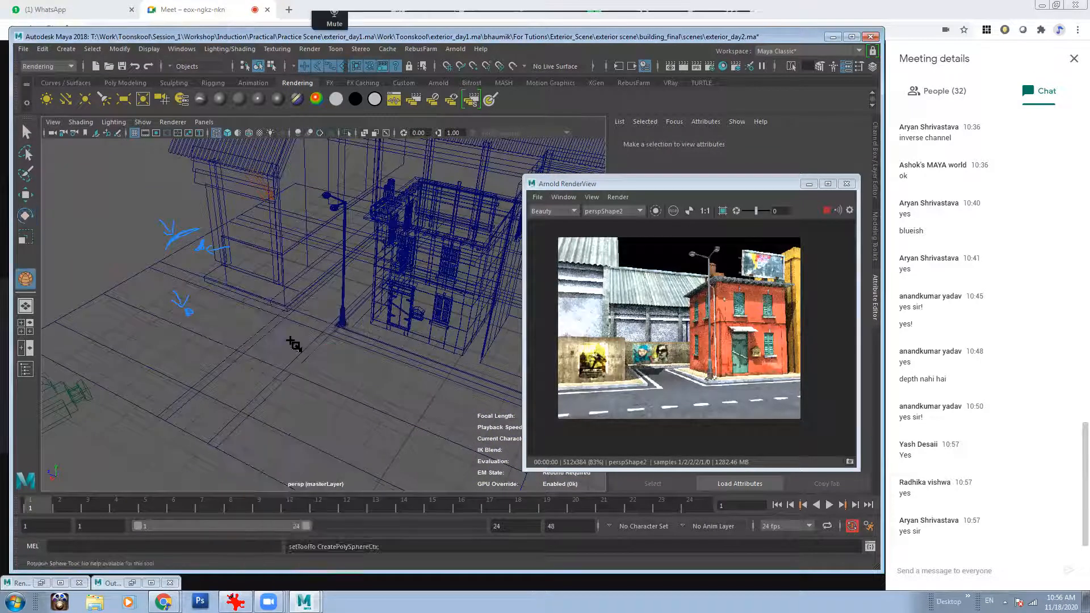
left_click_drag(292, 341, 312, 346)
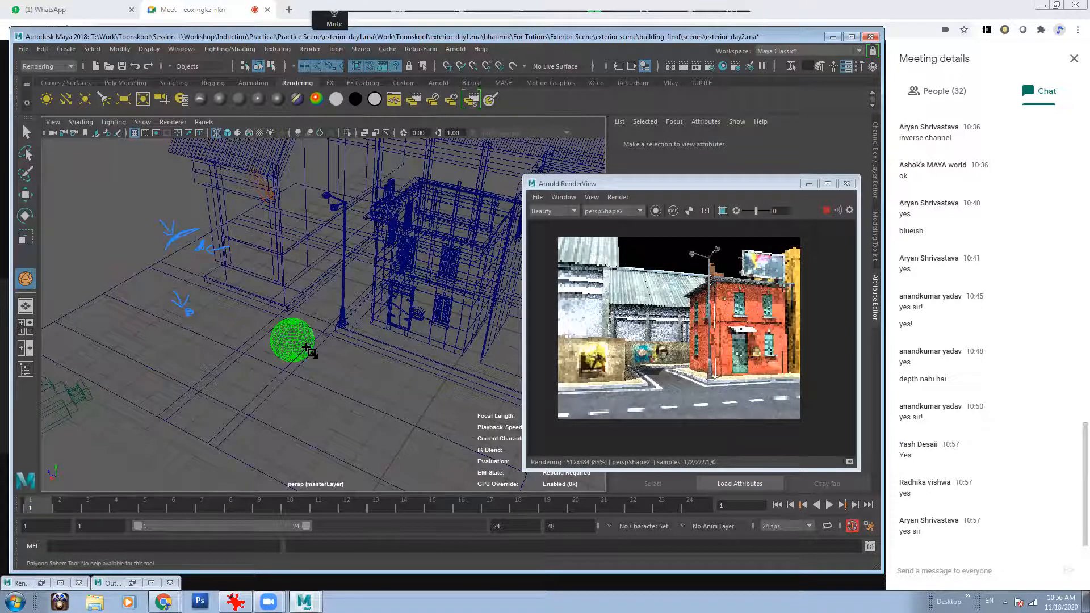
- Reposition the sphere above the road and scale it down uniformly
key("w")
left_click_drag(294, 307, 242, 373)
key("r")
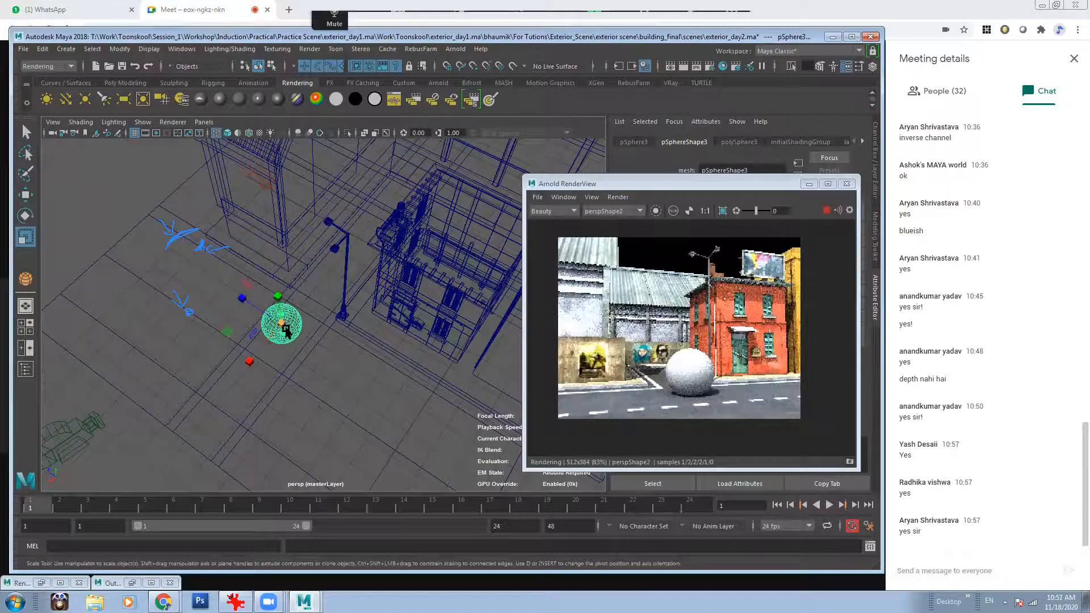
left_click_drag(283, 324, 293, 332)
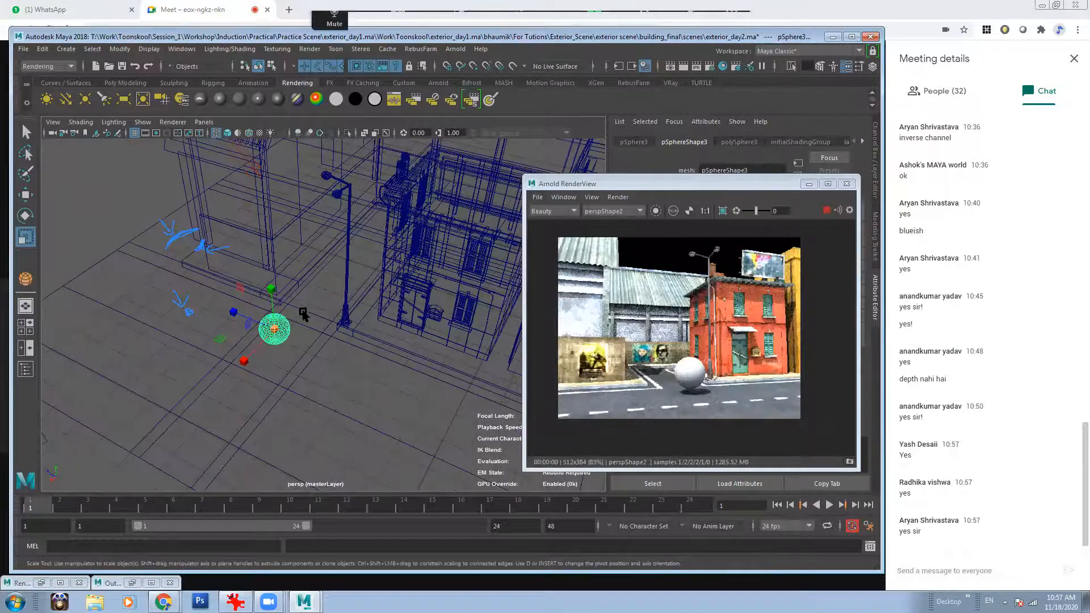
- Undo the sphere's last move and adjust its height closer to the road surface
key("w")
left_click(273, 289)
key("ctrl+z")
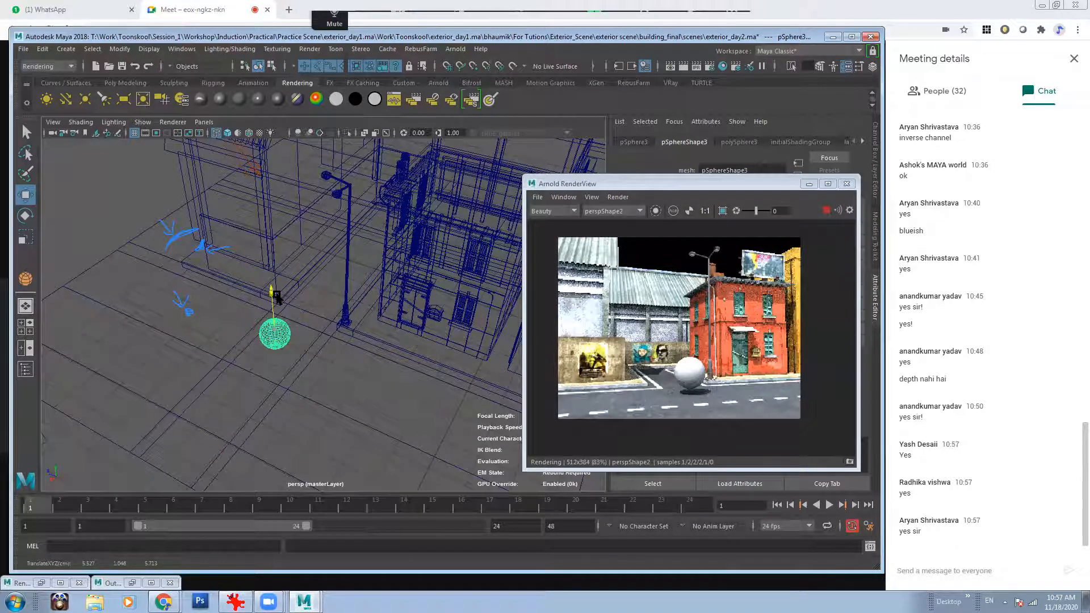
left_click_drag(277, 295, 277, 293)
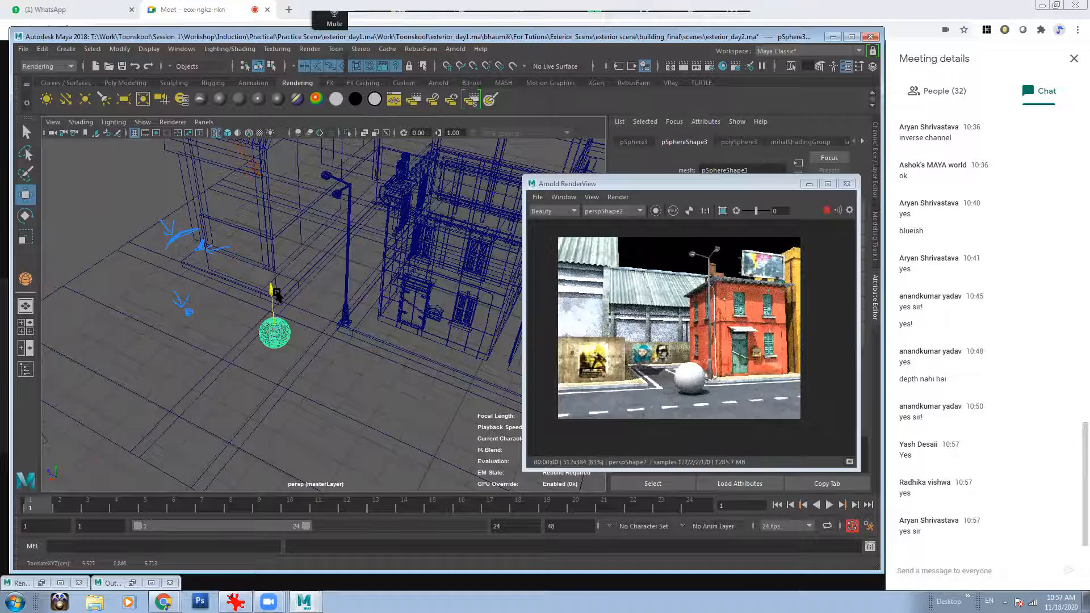
left_click_drag(276, 294, 303, 316)
- Switch the viewport to shaded display and lower the sphere onto the road, to a height of about 0.89
right_click_drag(303, 317, 357, 353, "alt")
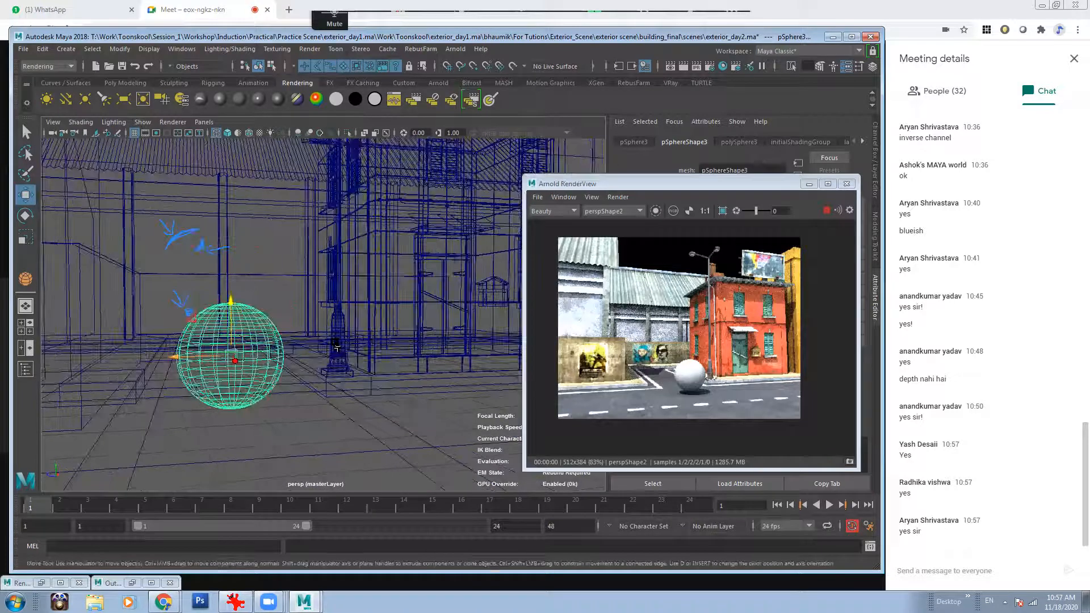
key("5")
middle_click_drag(241, 363, 293, 315, "alt")
right_click_drag(293, 315, 298, 317, "alt")
left_click_drag(283, 251, 284, 256)
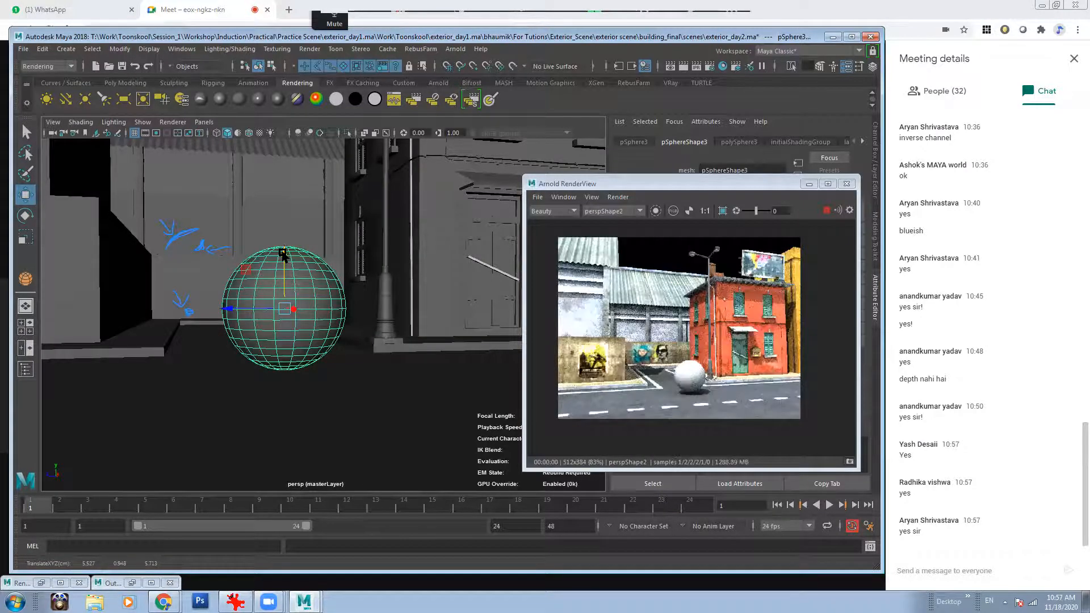
left_click_drag(282, 254, 290, 266)
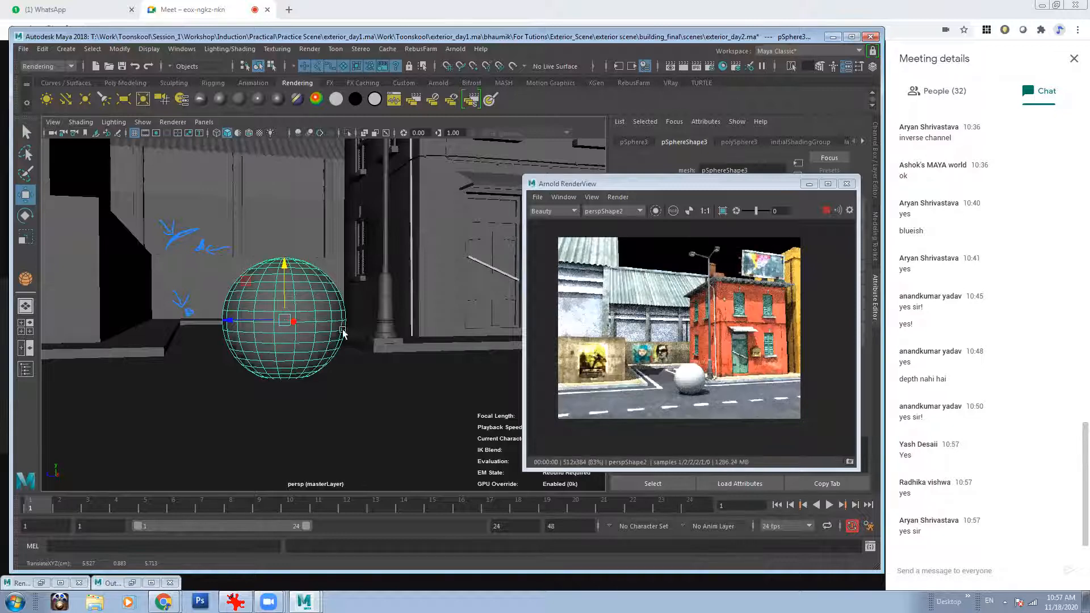
left_click_drag(339, 326, 342, 336, "alt")
left_click_drag(282, 282, 282, 279)
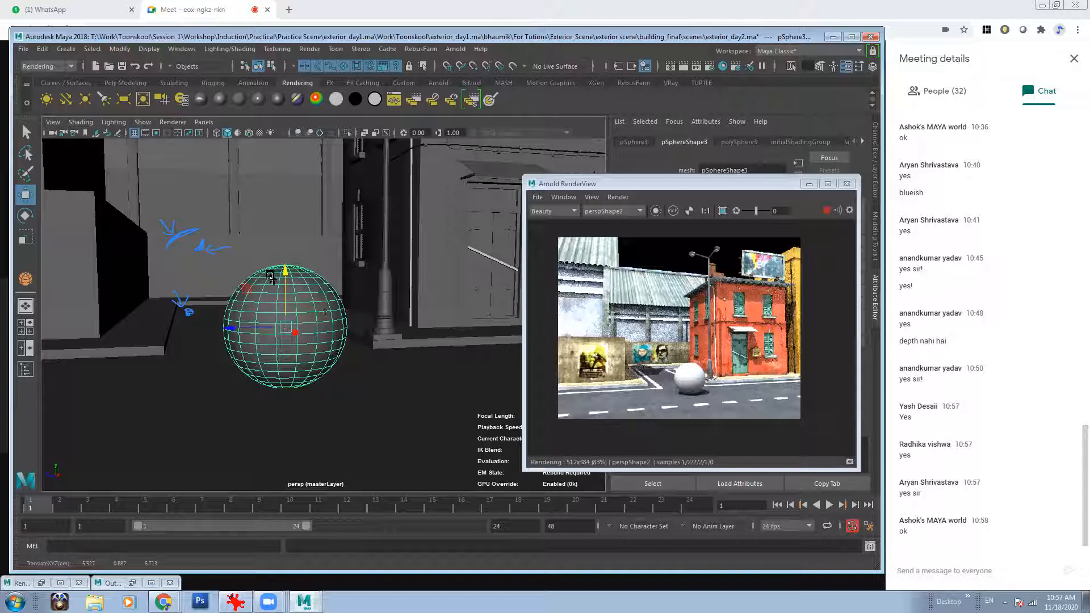
left_click_drag(285, 276, 287, 278)
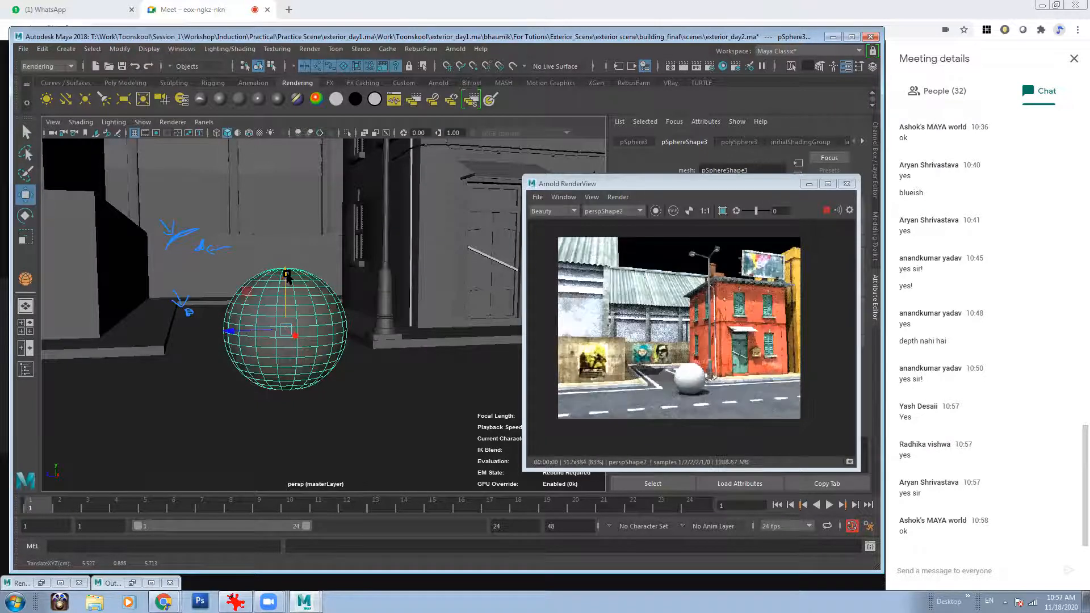
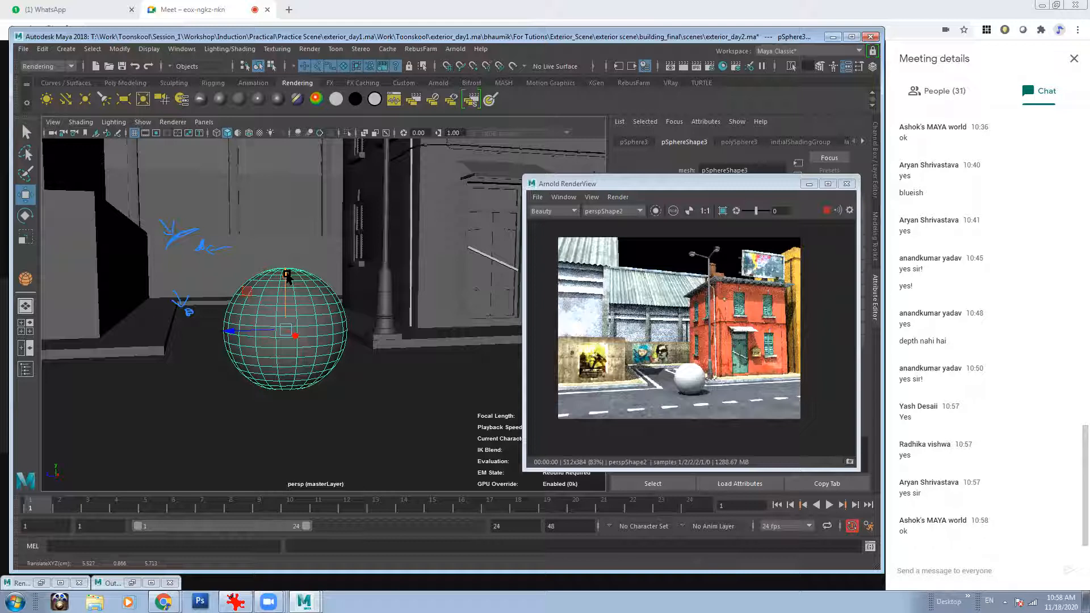
left_click_drag(294, 282, 301, 301, "alt")
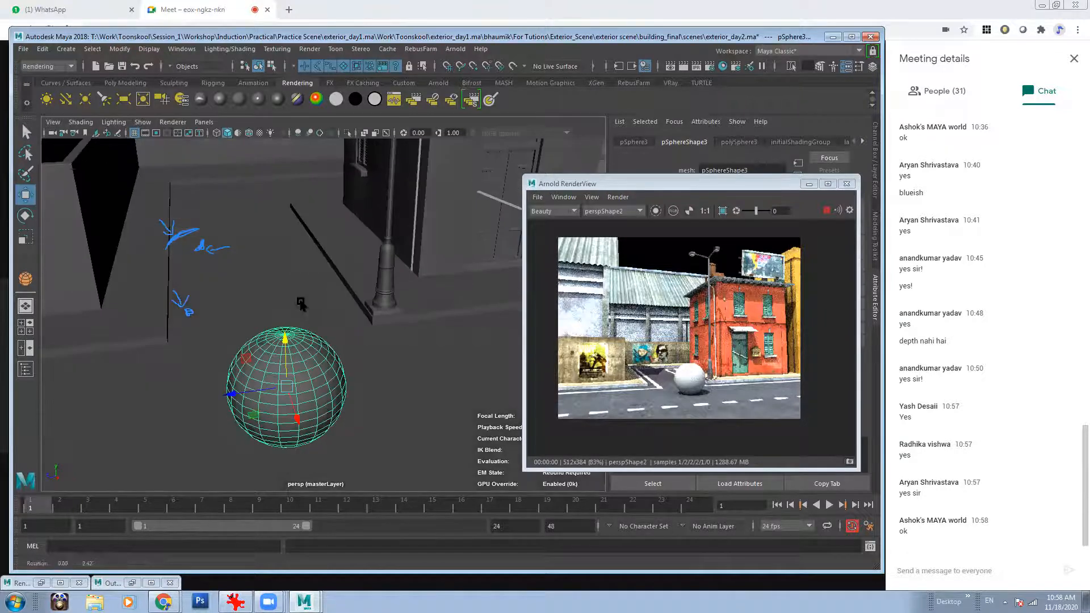
middle_click_drag(308, 313, 337, 295, "alt")
left_click_drag(337, 294, 366, 361, "alt")
right_click_drag(365, 361, 255, 331, "alt")
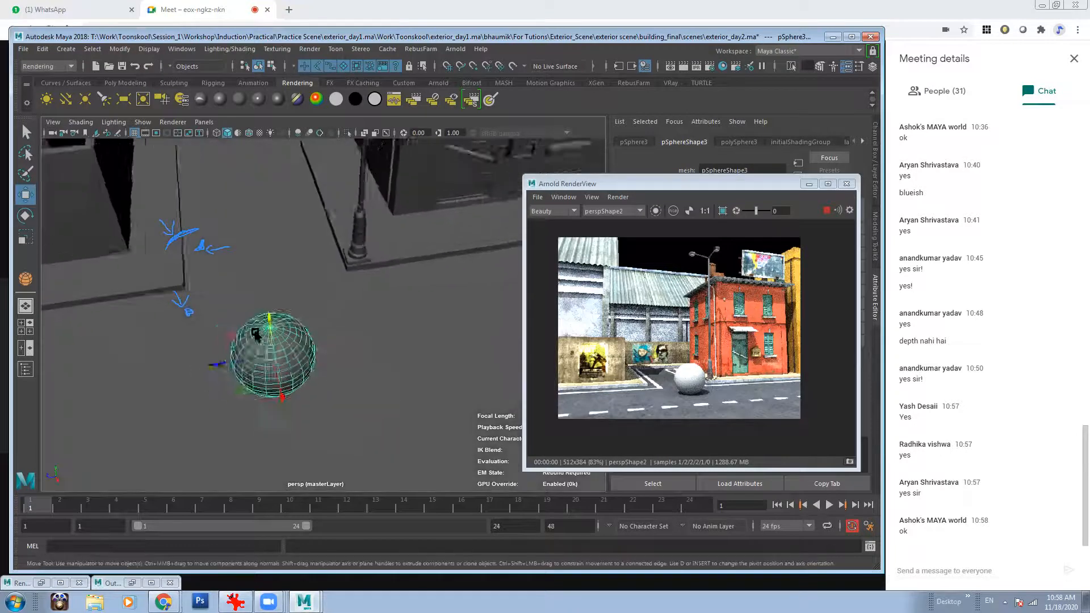
- Examine the sphere's contact with the road in the viewport and its shadow in the render
middle_click_drag(254, 331, 303, 327, "alt")
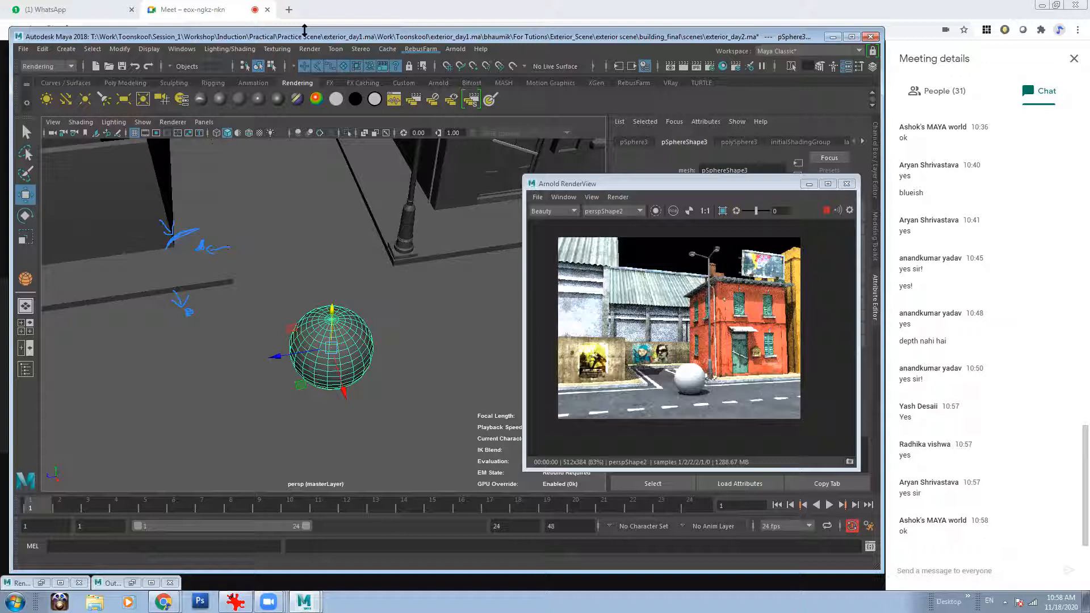
left_click_drag(427, 372, 390, 318, "alt")
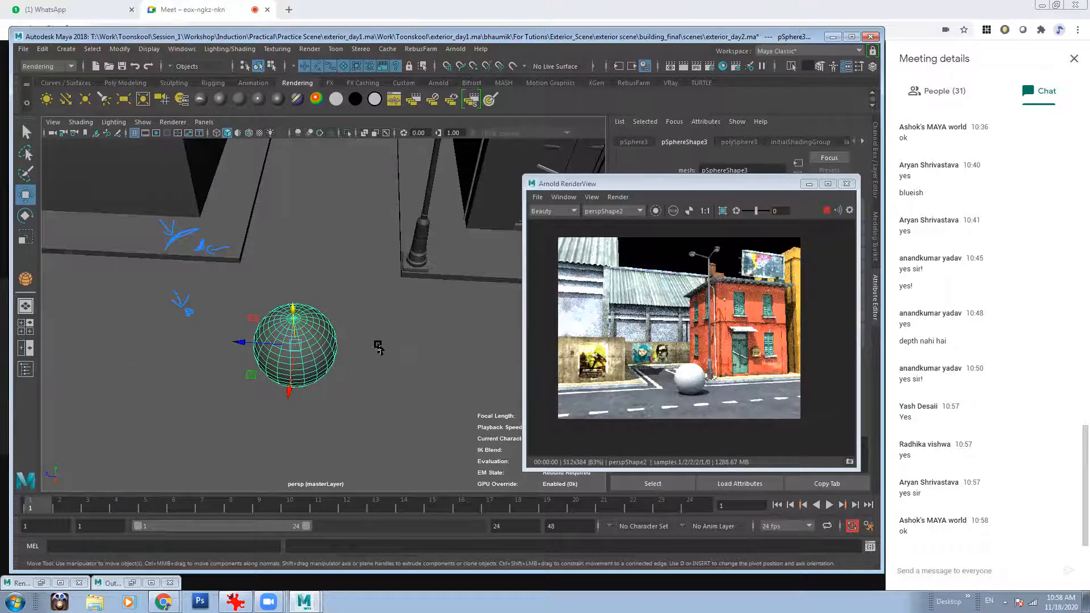
scroll(342, 302, "down", 3)
middle_click_drag(342, 301, 347, 289, "alt")
left_click_drag(372, 263, 370, 230, "alt")
right_click_drag(371, 230, 382, 293, "alt")
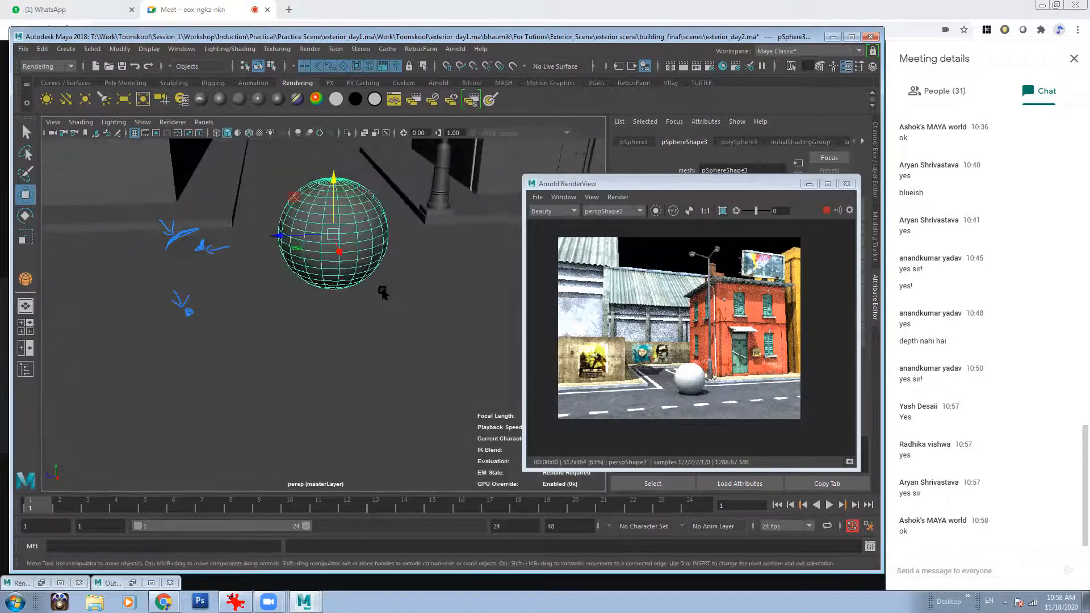
middle_click_drag(382, 293, 359, 344, "alt")
scroll(839, 330, "up", 4)
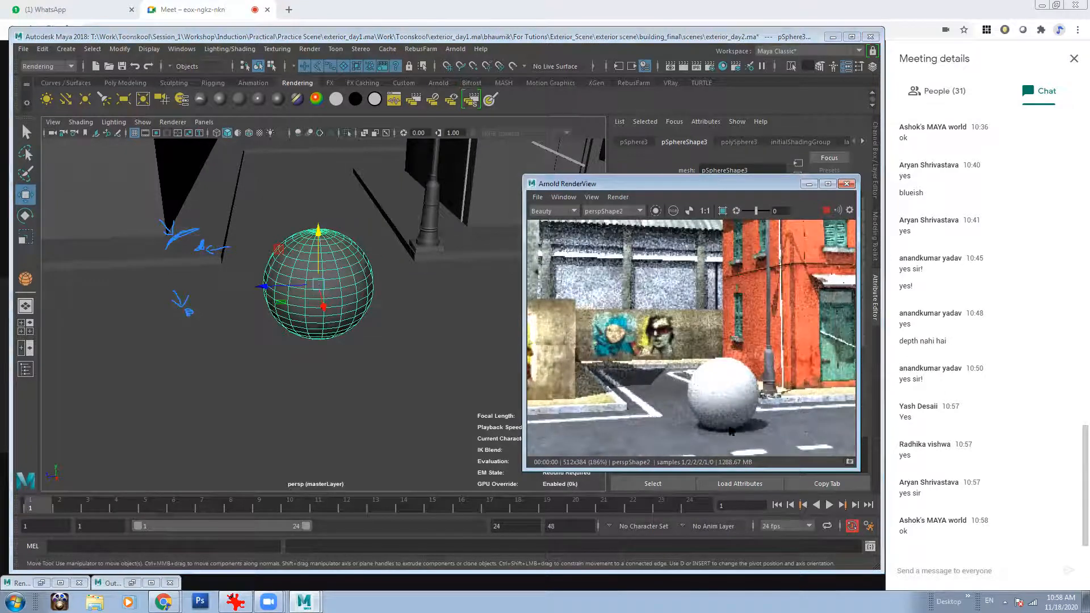
scroll(743, 432, "down", 4)
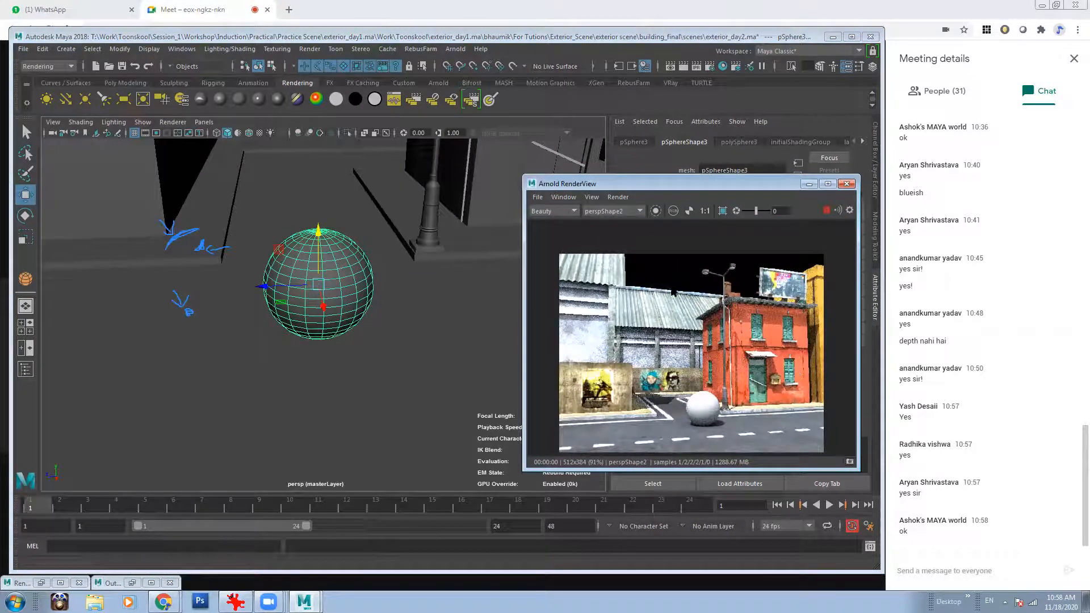
- Select the Sunny_Sky skydome light and move the render window clear of its attributes
middle_click_drag(302, 301, 282, 445, "alt")
left_click_drag(282, 446, 207, 318, "alt")
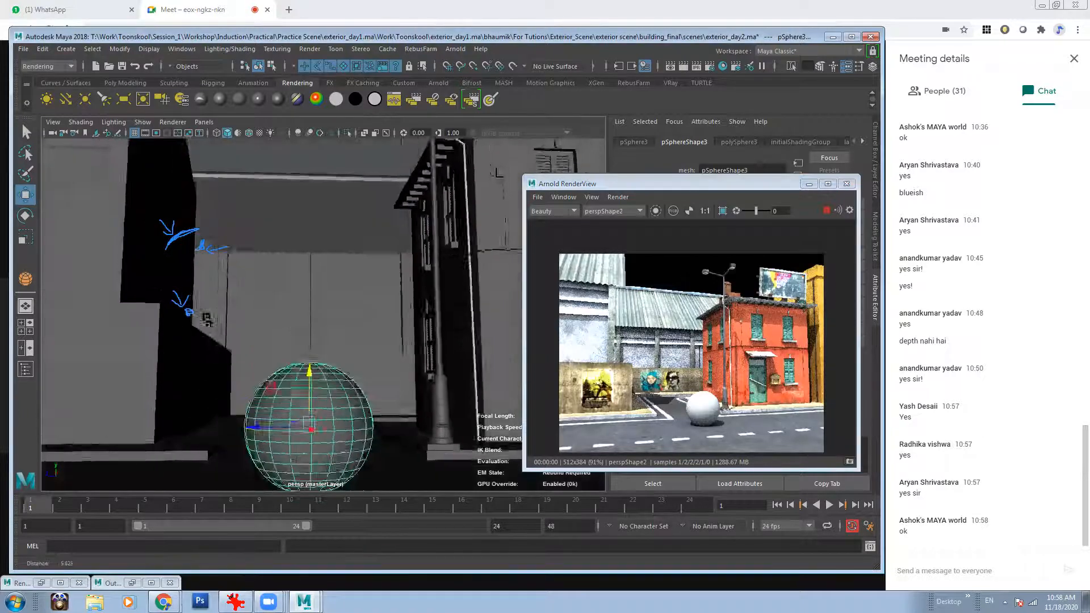
scroll(289, 306, "down", 5)
left_click_drag(288, 307, 287, 319, "alt")
left_click(294, 150)
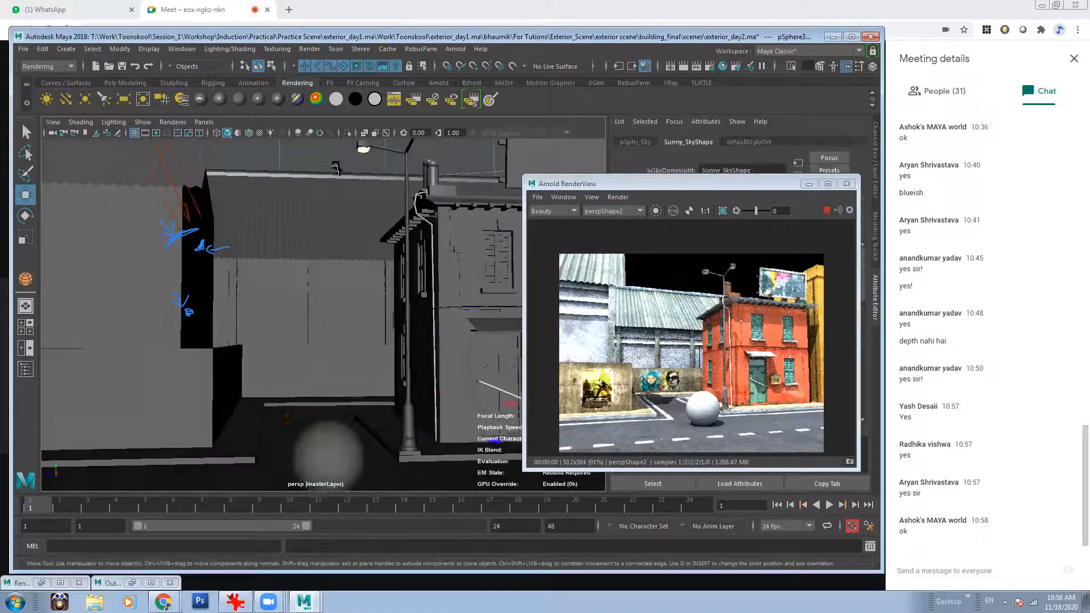
left_click(703, 183)
left_click_drag(703, 187, 430, 219)
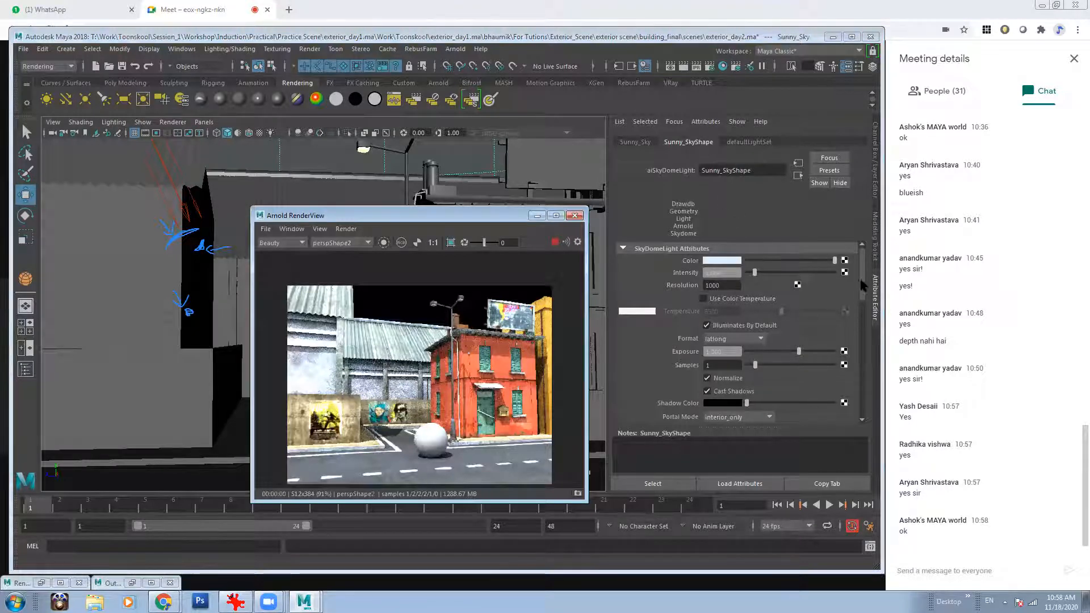
- Try the Sunny_Sky skydome with camera visibility at 1, then return it to 0
scroll(864, 325, "down", 8)
scroll(868, 330, "up", 1)
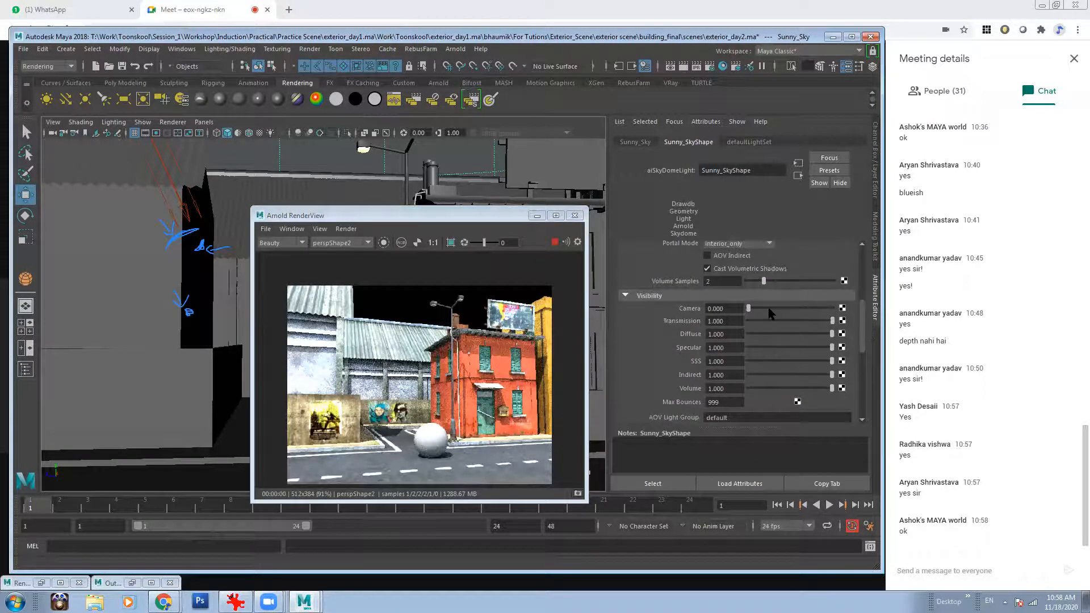
left_click_drag(749, 308, 862, 310)
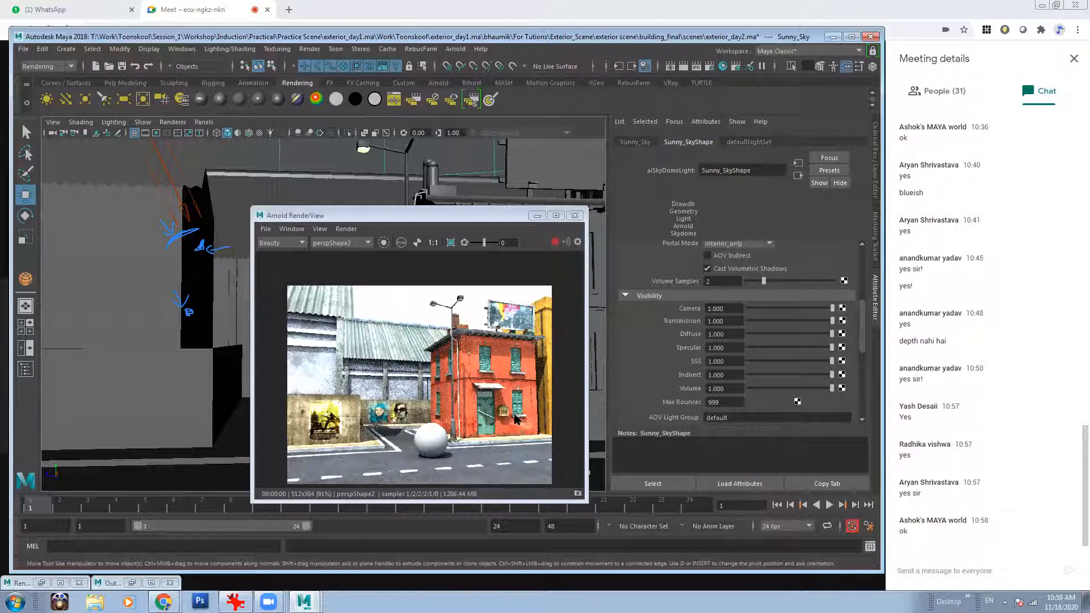
left_click_drag(832, 309, 747, 309)
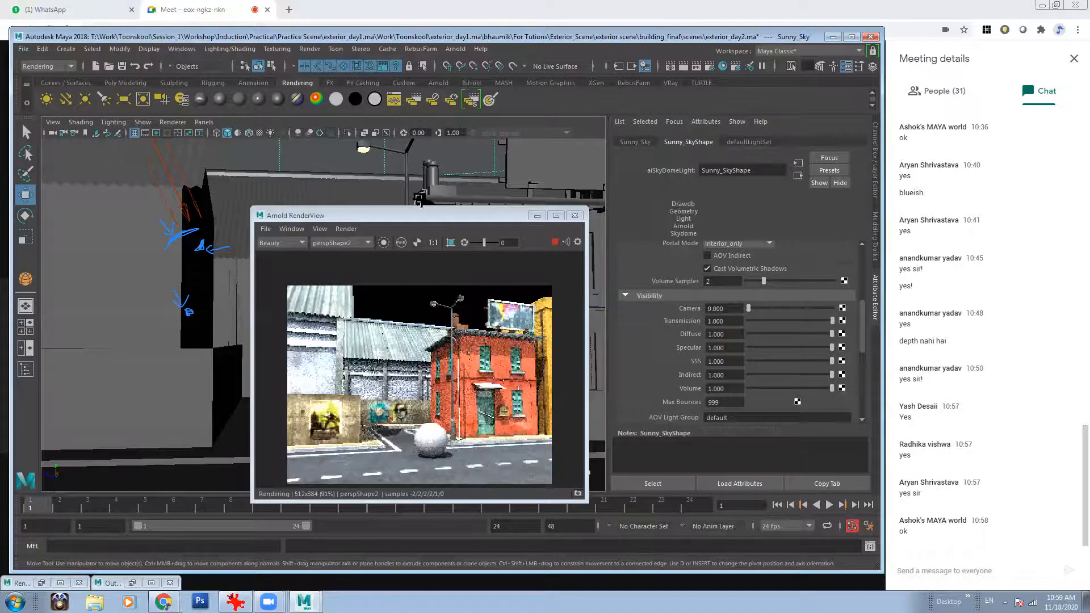
- Switch the viewport to wireframe and hide the Sunny_Sky skydome
left_click_drag(415, 216, 598, 227)
left_click_drag(348, 223, 306, 208, "alt")
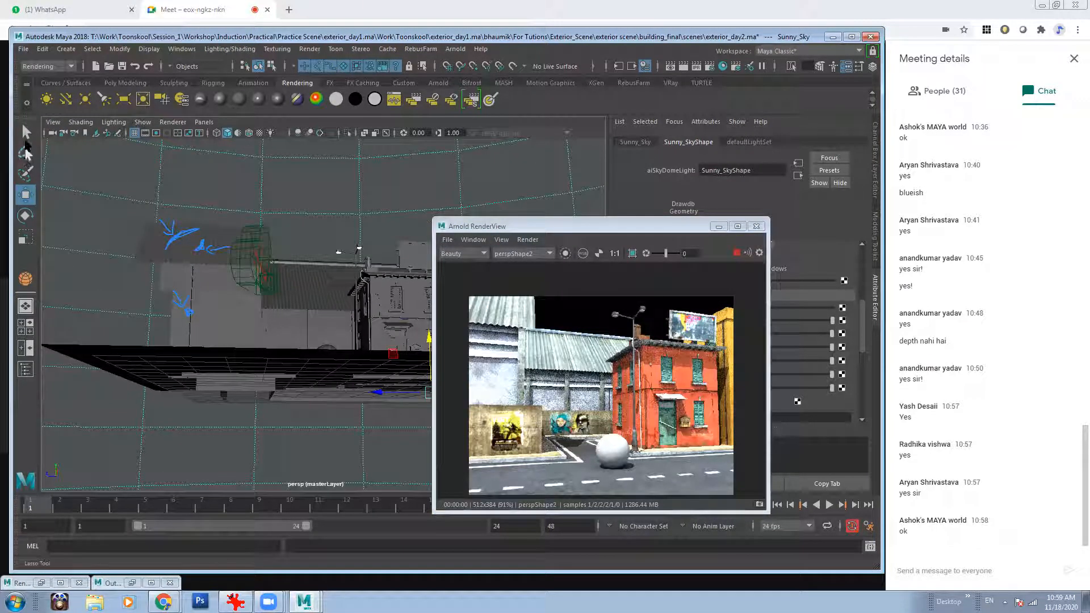
left_click(25, 132)
key("4")
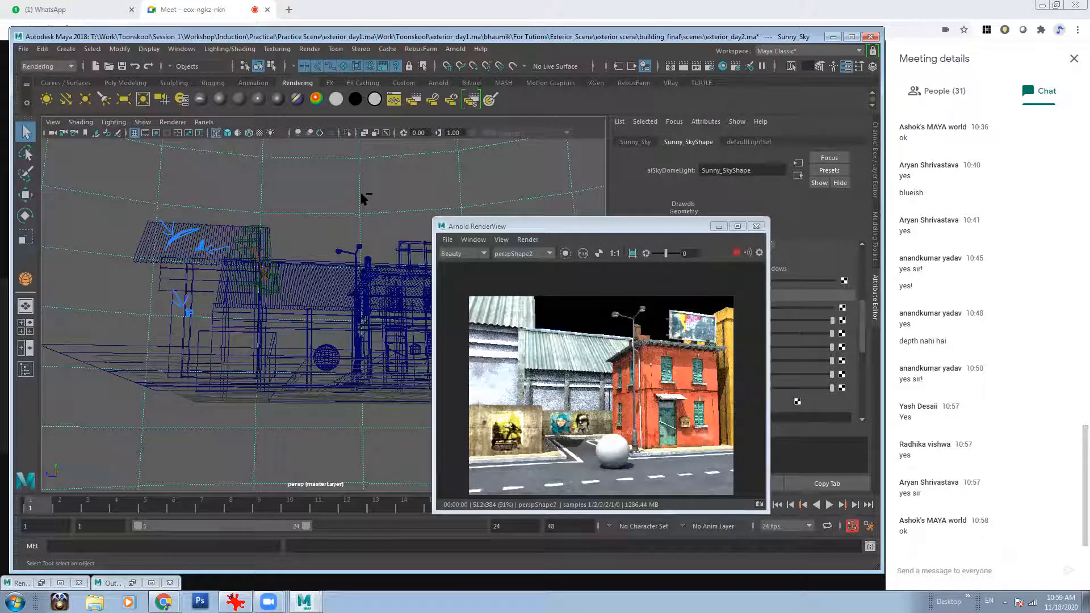
key("ctrl+h")
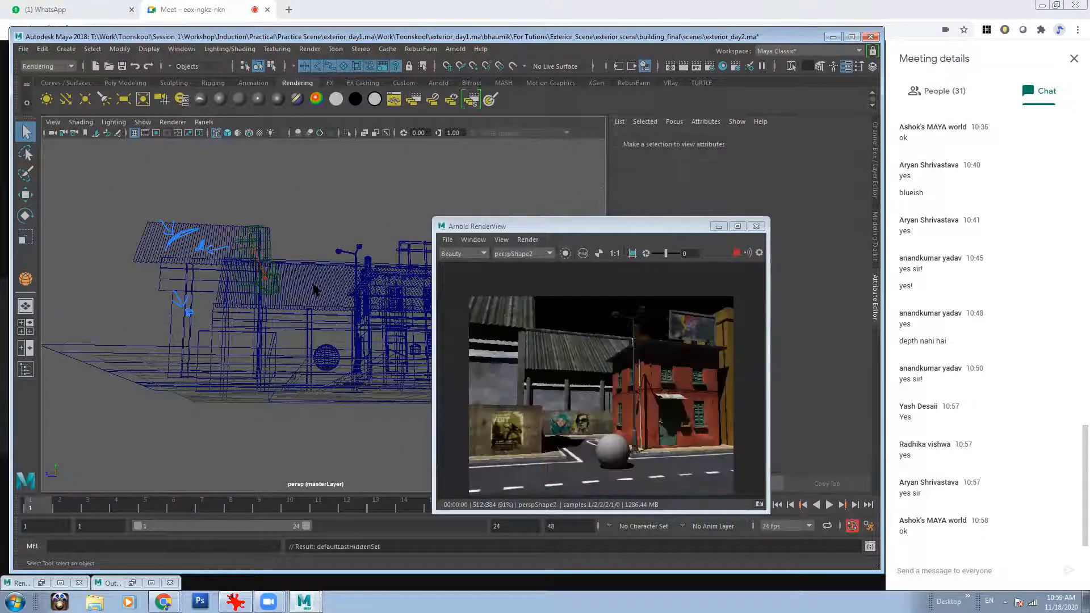
- Examine the render without the skydome, comparing lit and shadowed areas around the sphere and red building
scroll(315, 290, "up", 6)
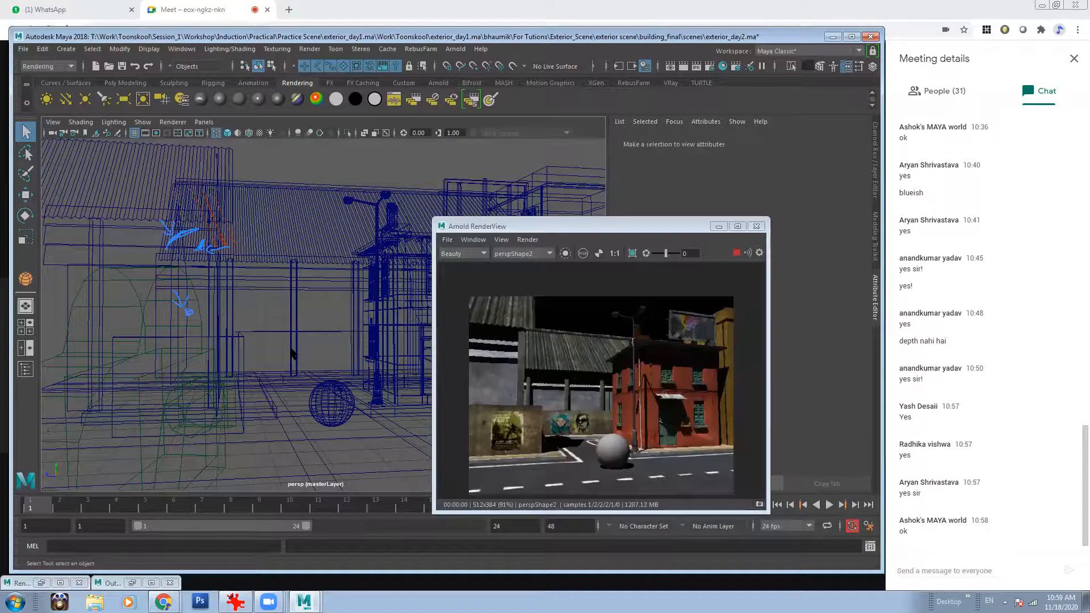
left_click_drag(340, 355, 397, 364, "alt")
left_click_drag(315, 312, 341, 267, "alt")
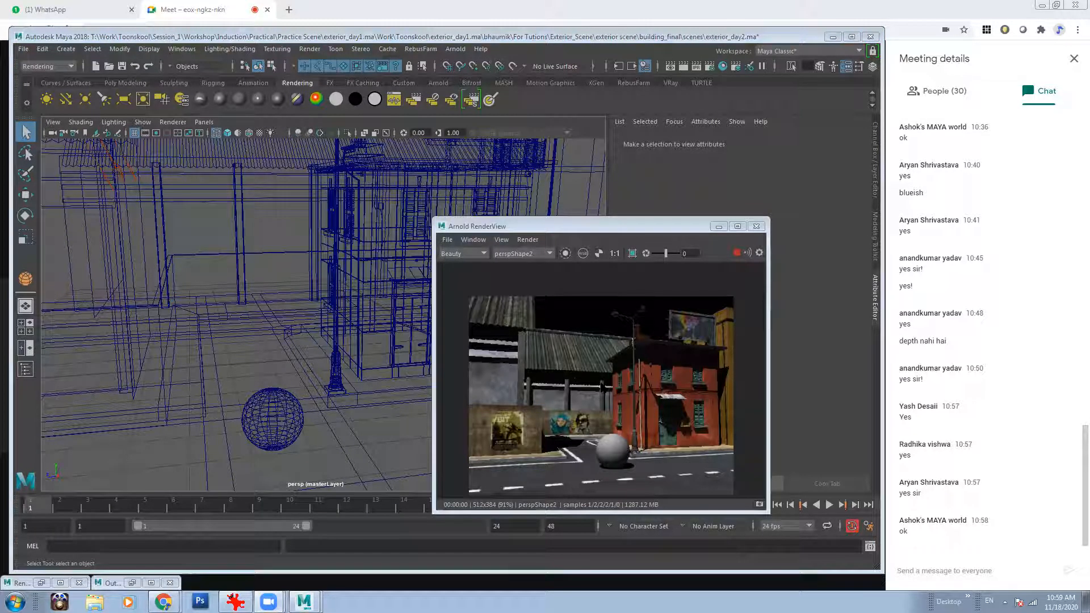
middle_click_drag(580, 404, 600, 432)
scroll(567, 387, "up", 2)
scroll(631, 418, "down", 3)
scroll(537, 385, "up", 3)
middle_click_drag(664, 407, 505, 344)
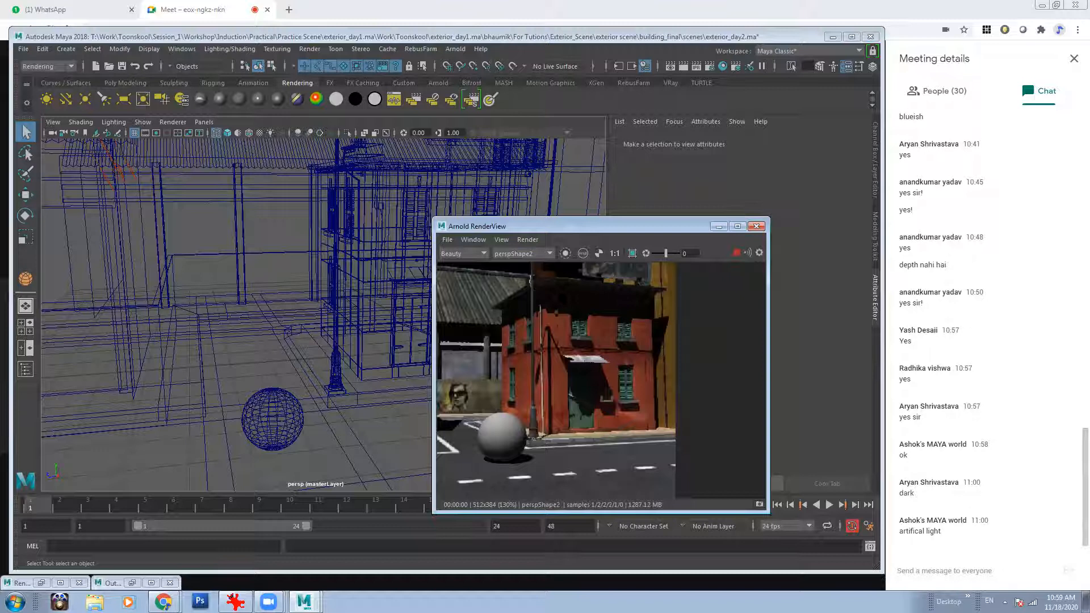
scroll(617, 328, "down", 3)
middle_click_drag(501, 308, 630, 324)
scroll(544, 334, "down", 2)
scroll(565, 346, "up", 2)
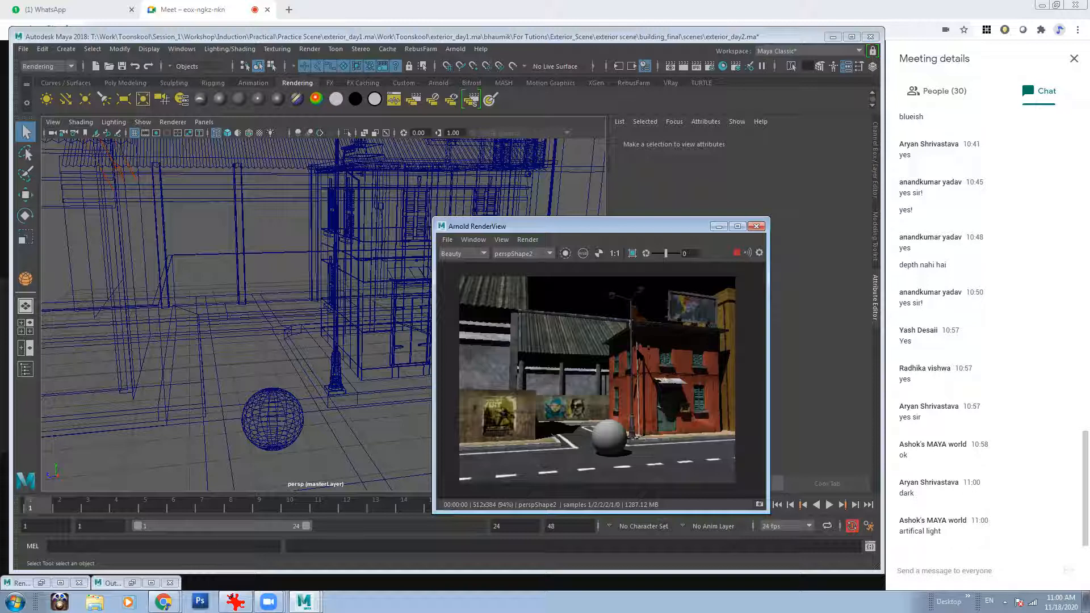
- Inspect the shadows around the red building's door, awning and window up close in the render
scroll(648, 420, "up", 3)
scroll(585, 392, "up", 3)
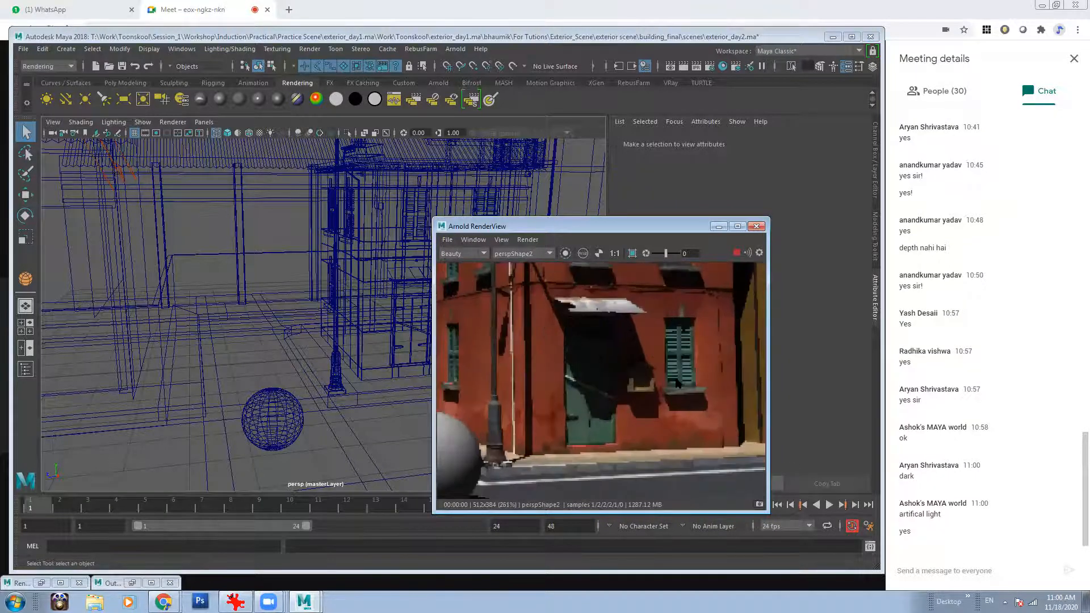
scroll(511, 371, "up", 3)
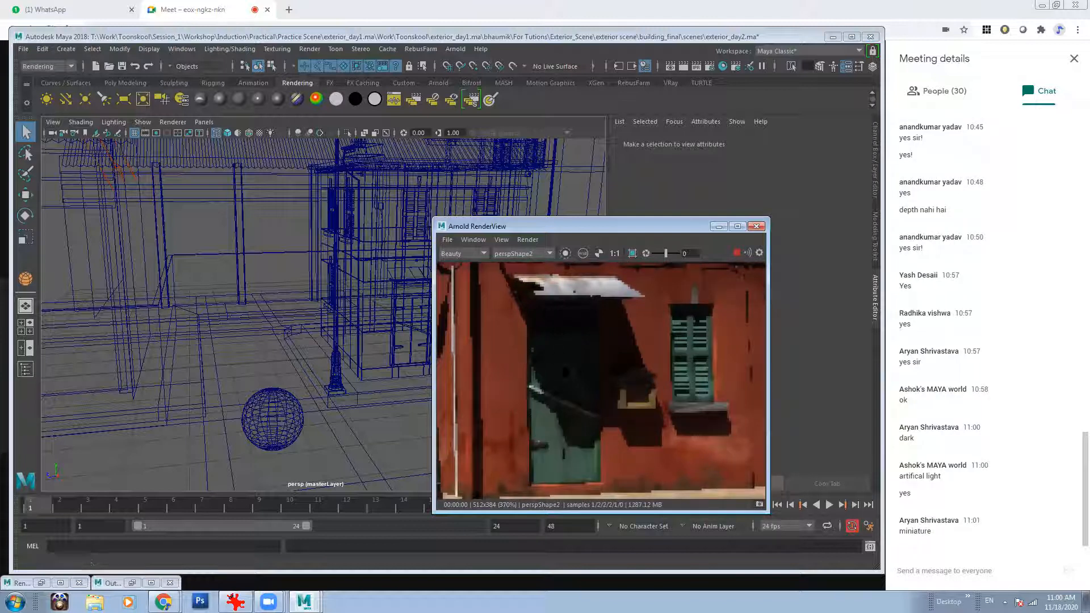
scroll(692, 393, "down", 6)
scroll(521, 344, "up", 1)
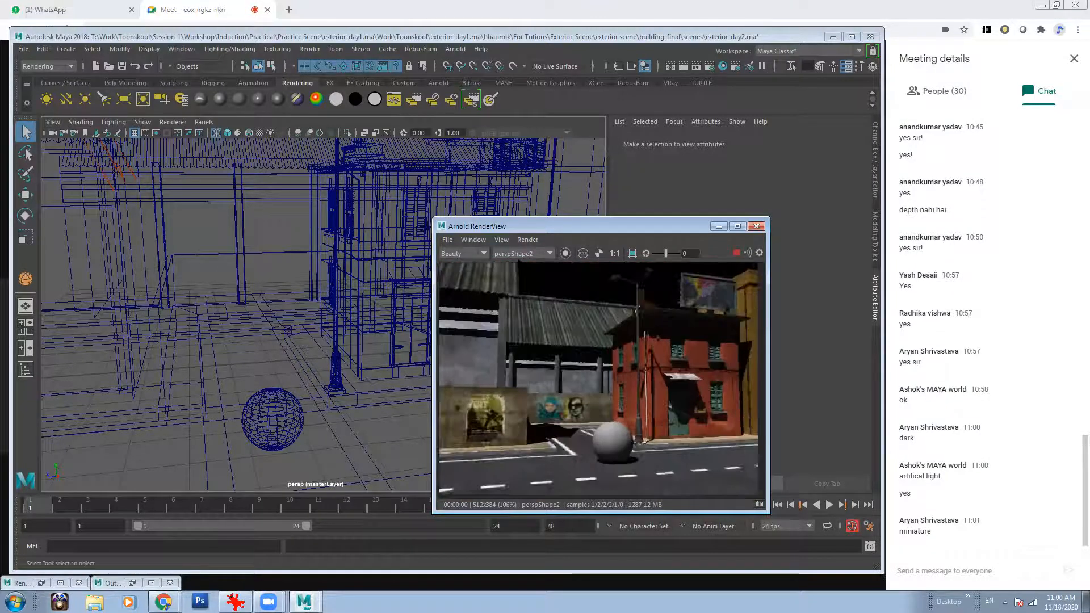
scroll(678, 376, "up", 4)
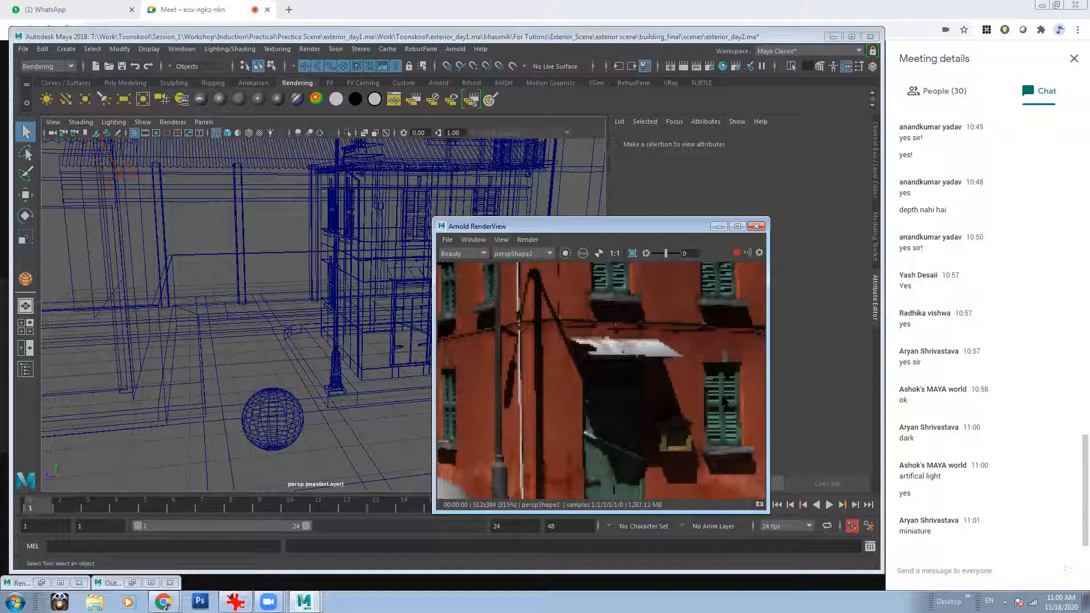
right_click_drag(699, 430, 607, 449, "alt")
middle_click_drag(755, 481, 759, 434, "alt")
right_click_drag(585, 388, 702, 460, "alt")
middle_click_drag(665, 372, 601, 365, "alt")
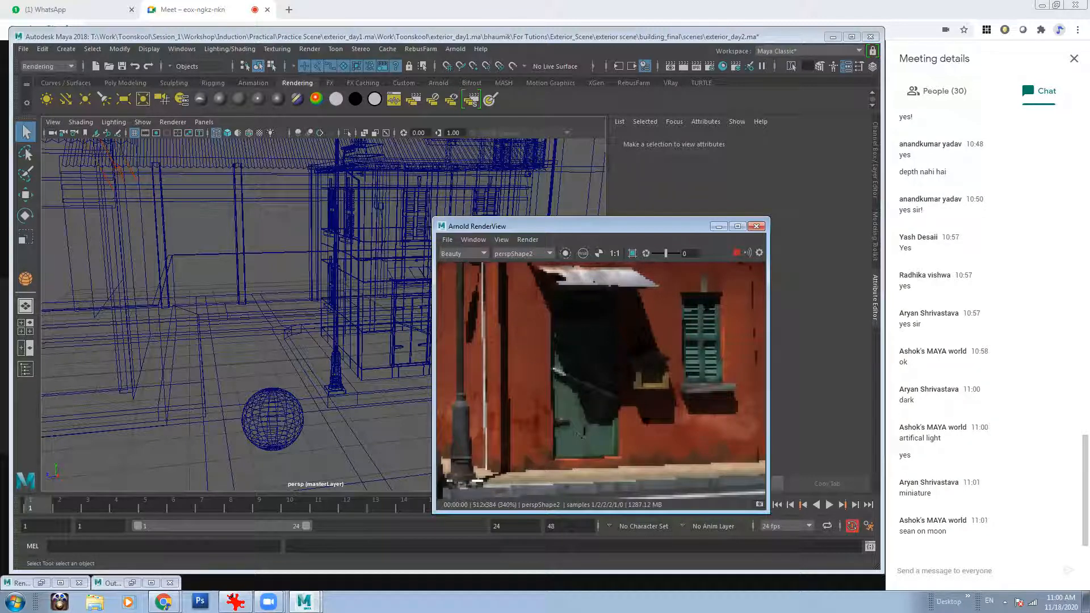
right_click_drag(713, 464, 624, 421, "alt")
middle_click_drag(624, 420, 619, 387, "alt")
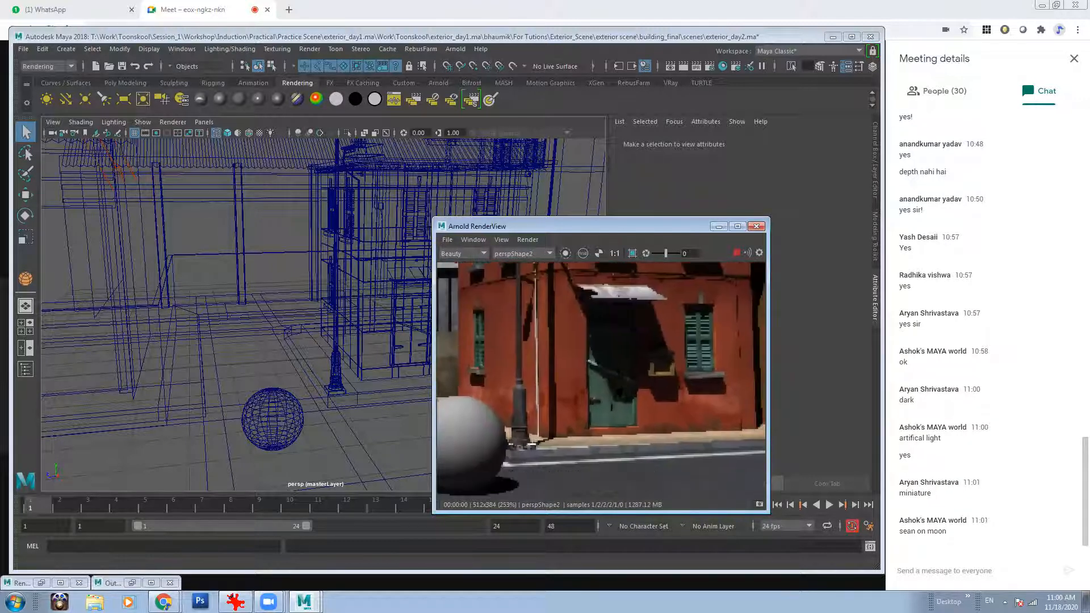
right_click_drag(648, 375, 511, 341, "alt")
middle_click_drag(511, 341, 510, 364, "alt")
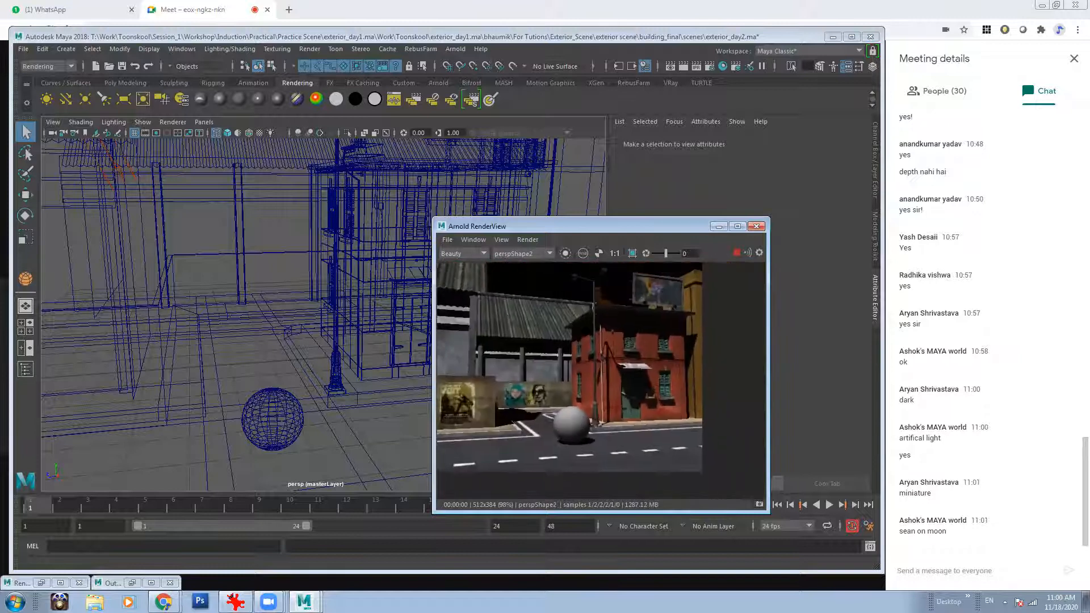
middle_click_drag(594, 418, 480, 453, "alt")
right_click_drag(480, 453, 639, 426, "alt")
middle_click_drag(639, 426, 475, 437, "alt")
right_click_drag(474, 436, 448, 364, "alt")
- Select the directional light and keep the render of the shadowed doorway beside its attributes
left_click_drag(222, 271, 146, 193, "alt")
left_click(146, 193)
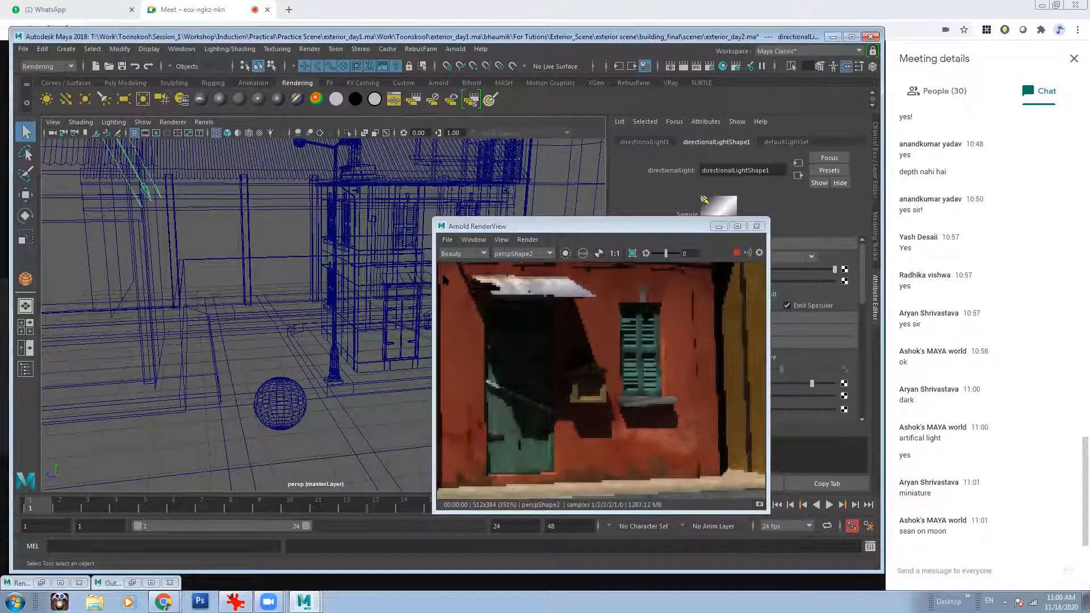
left_click_drag(610, 226, 463, 173)
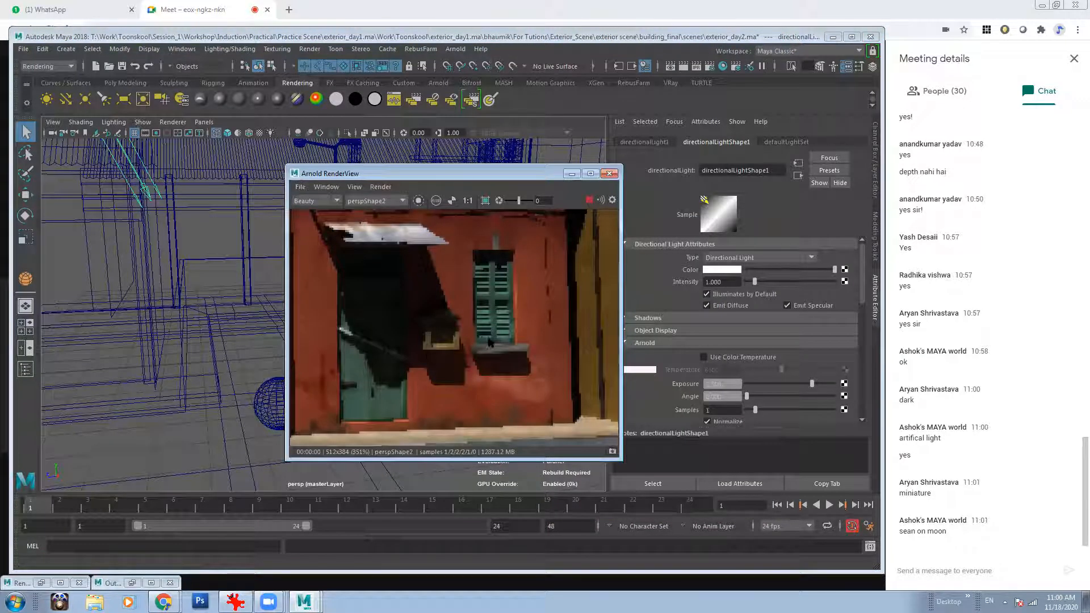
right_click_drag(489, 338, 390, 235, "alt")
right_click_drag(372, 281, 423, 314, "alt")
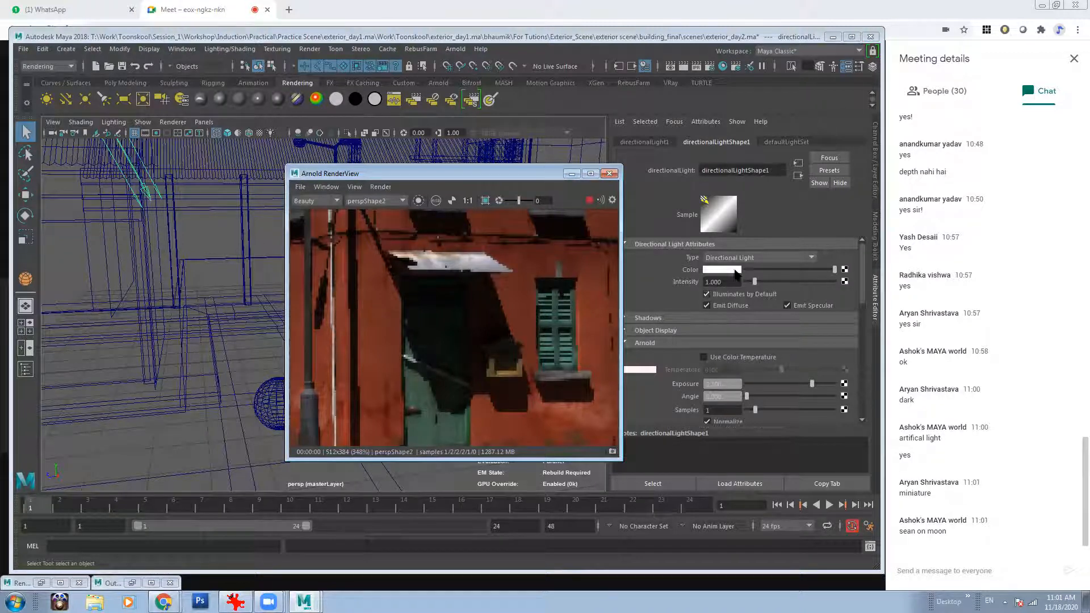
- Set the directional light's Indirect visibility to 0 and check the red building's shadows in the render
left_click_drag(472, 173, 396, 151)
left_click_drag(864, 293, 864, 353)
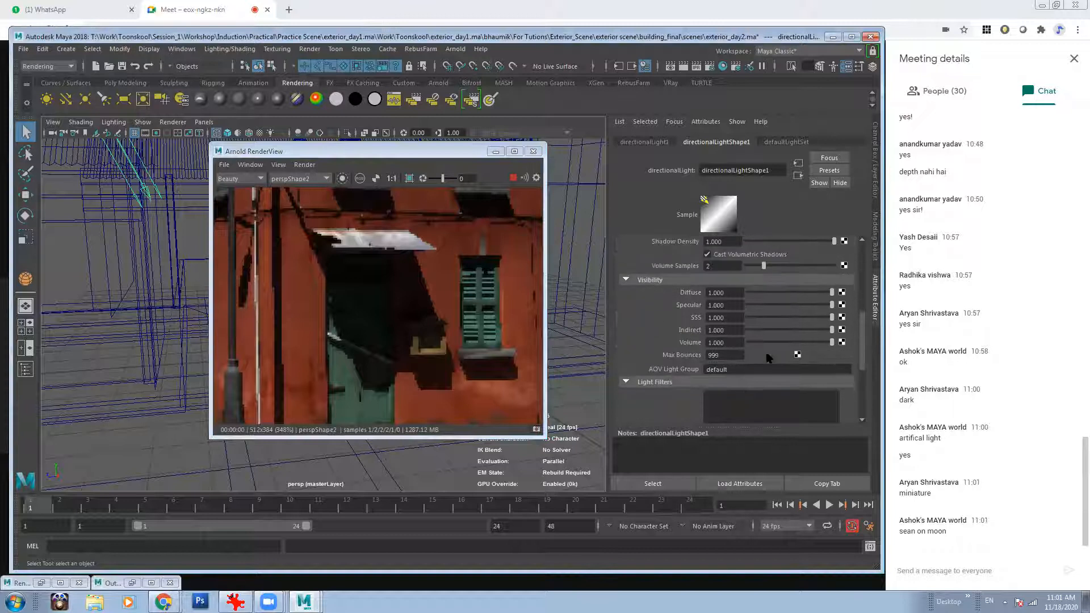
left_click(723, 329)
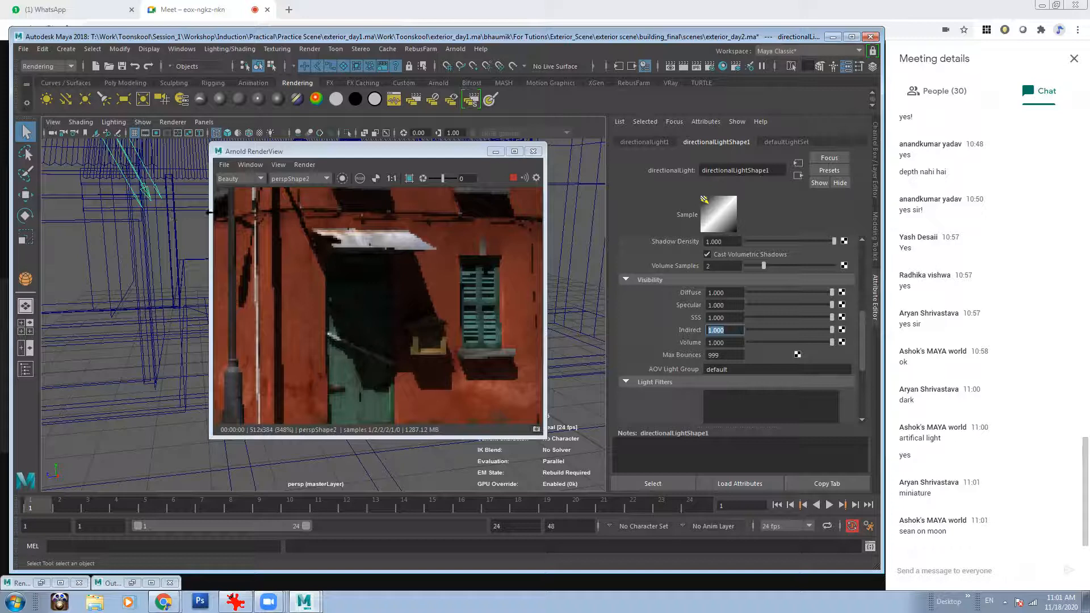
scroll(401, 341, "down", 2)
left_click(723, 330)
type("0")
key("Return")
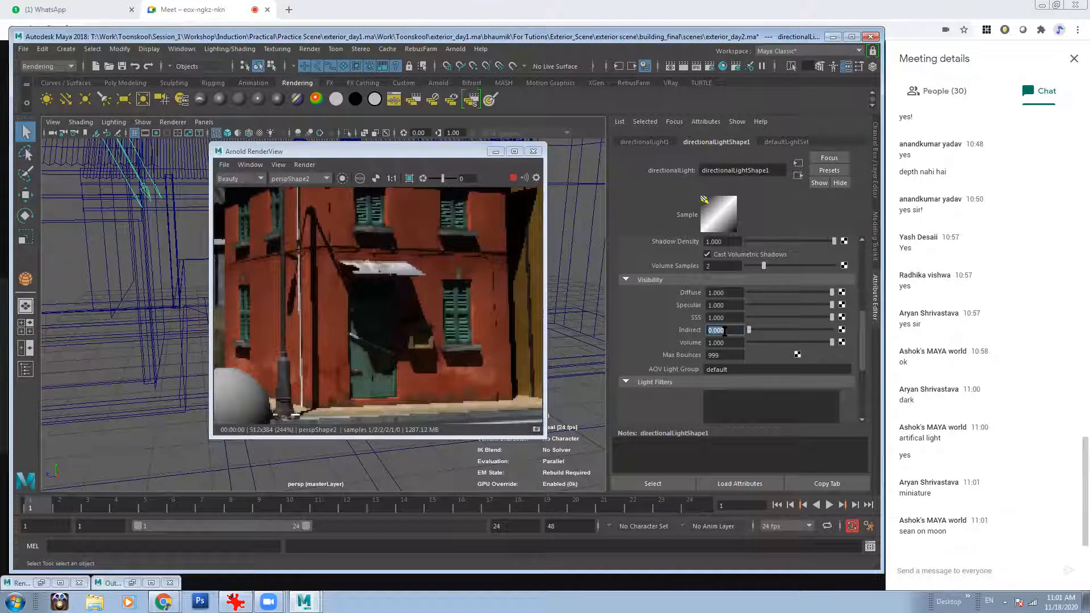
scroll(483, 340, "up", 1)
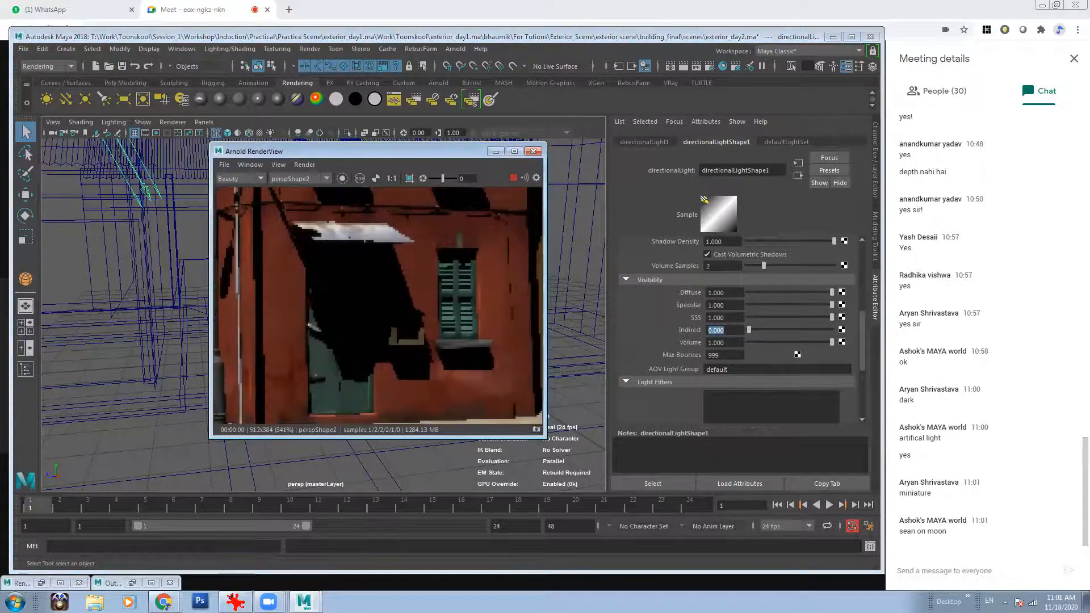
scroll(301, 307, "down", 4)
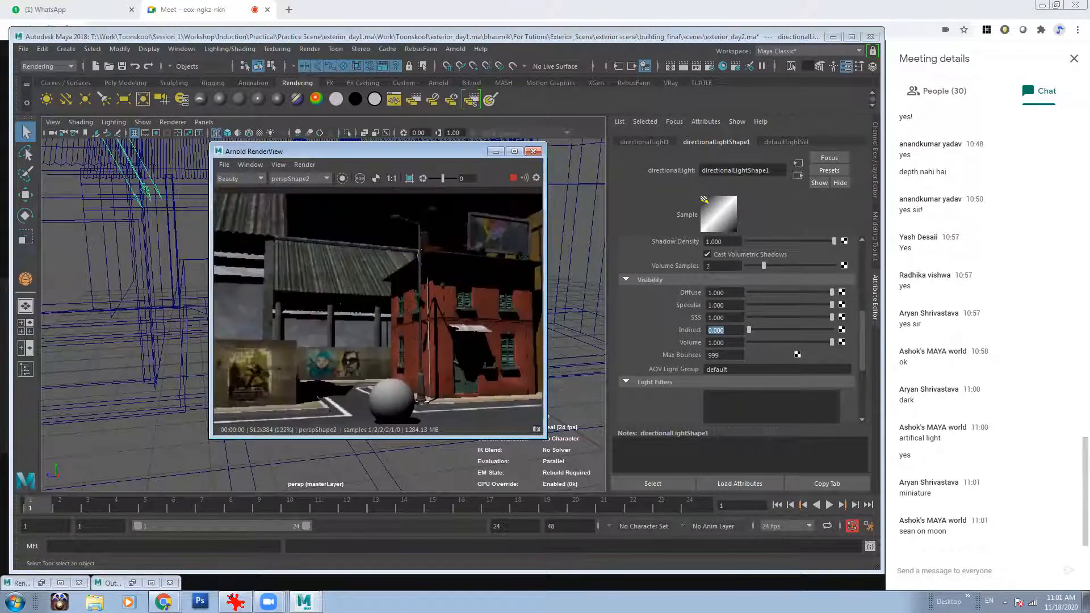
scroll(301, 307, "up", 8)
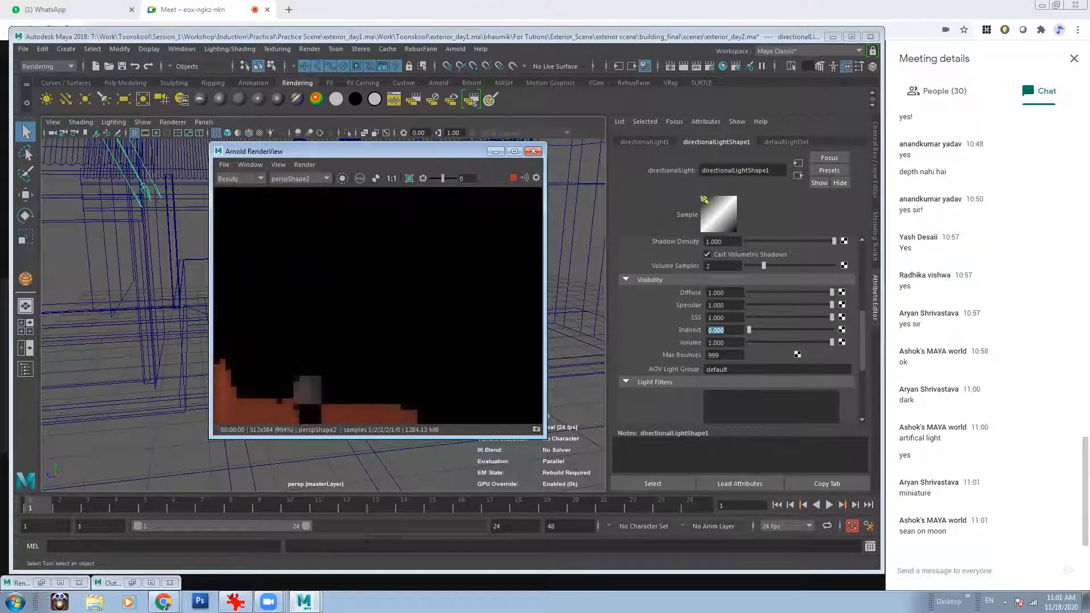
scroll(537, 313, "down", 1)
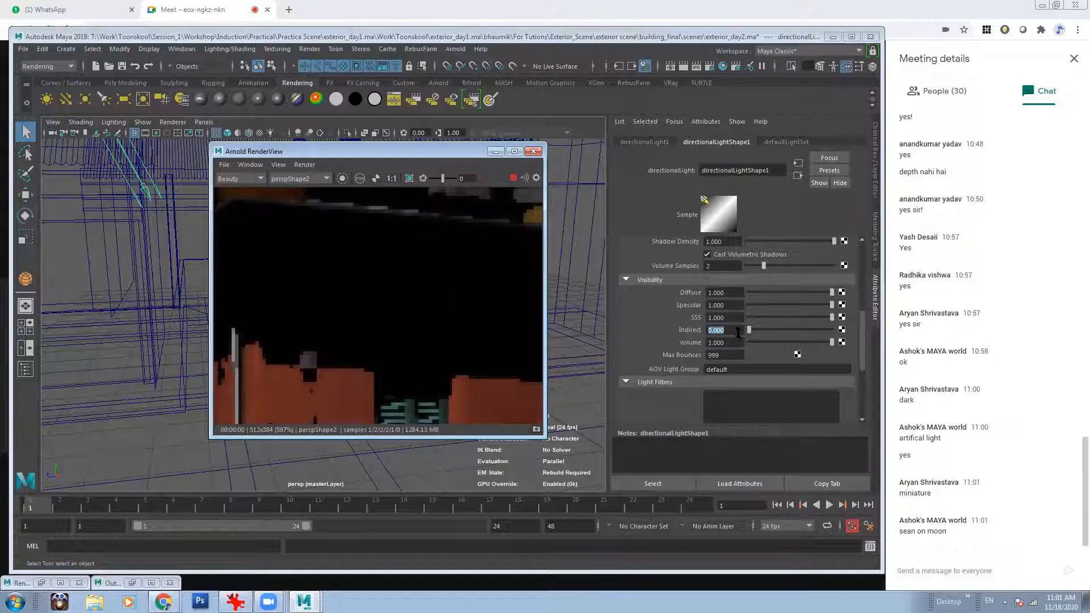
- Set the directional light's Indirect visibility to 1 and check the shadows under the red building's roof in the render
scroll(377, 220, "down", 5)
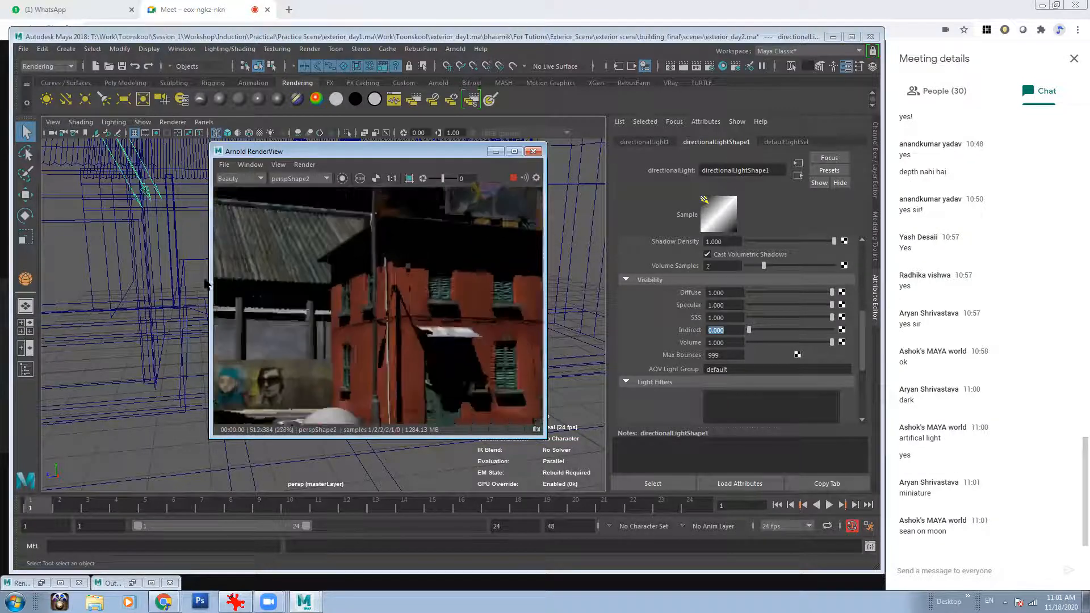
scroll(377, 220, "down", 2)
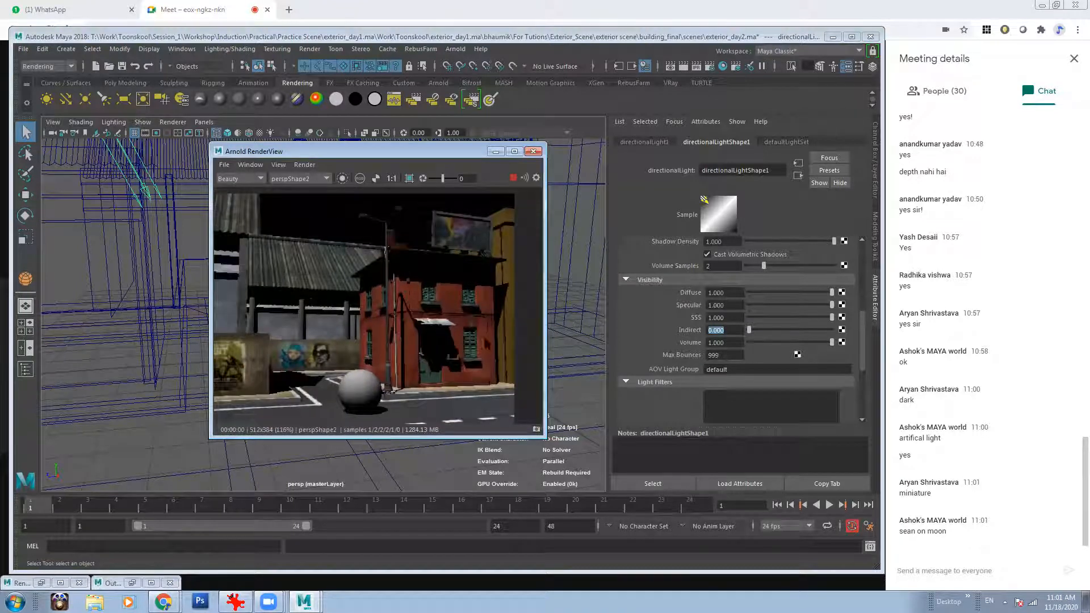
scroll(394, 287, "up", 3)
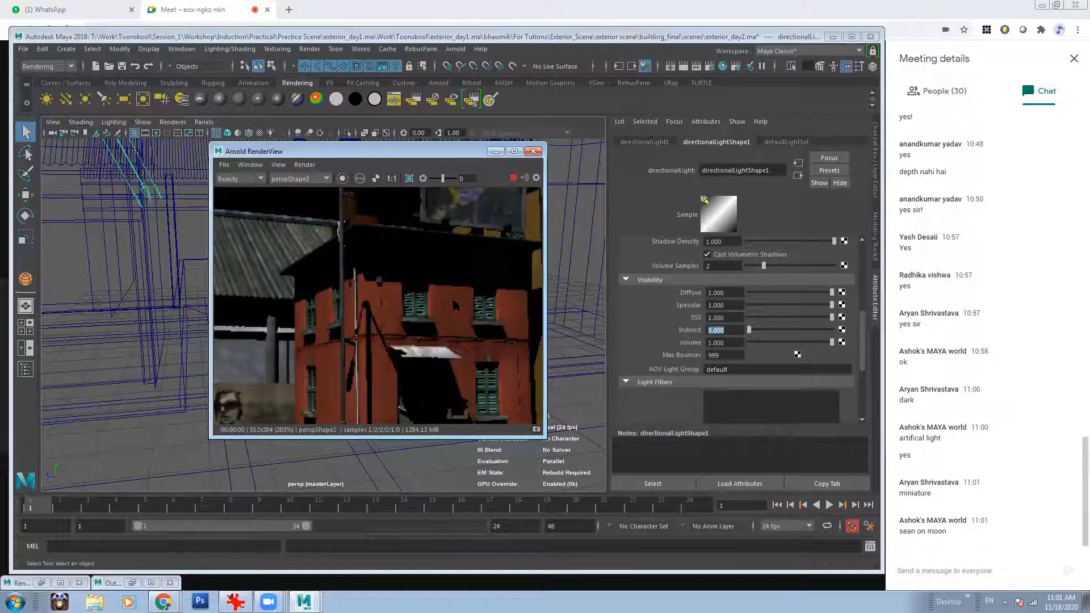
scroll(457, 306, "up", 2)
type("1")
key("Return")
scroll(397, 307, "up", 1)
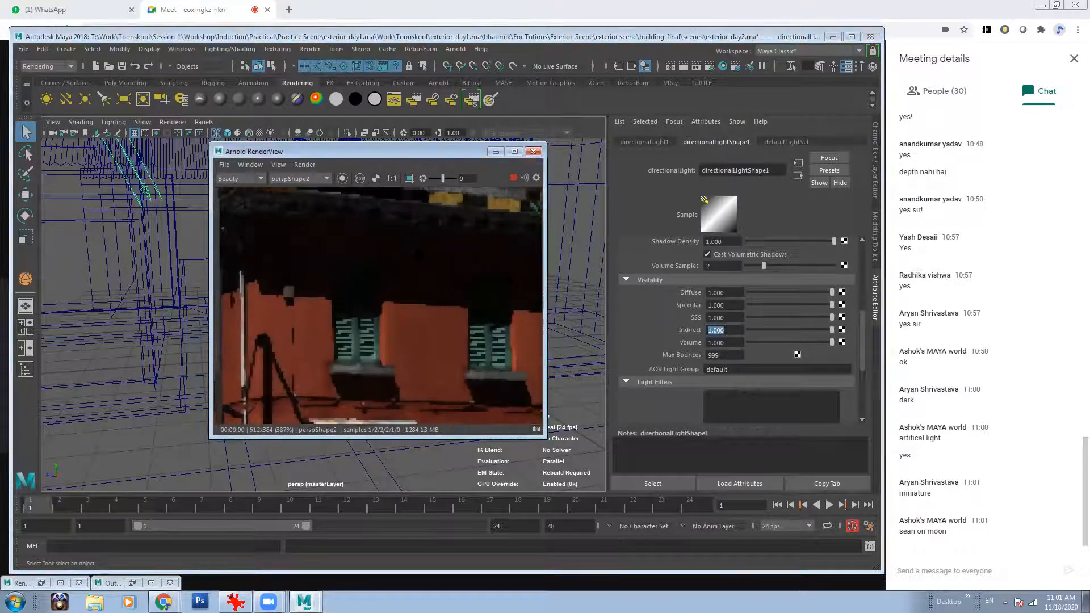
scroll(363, 284, "up", 2)
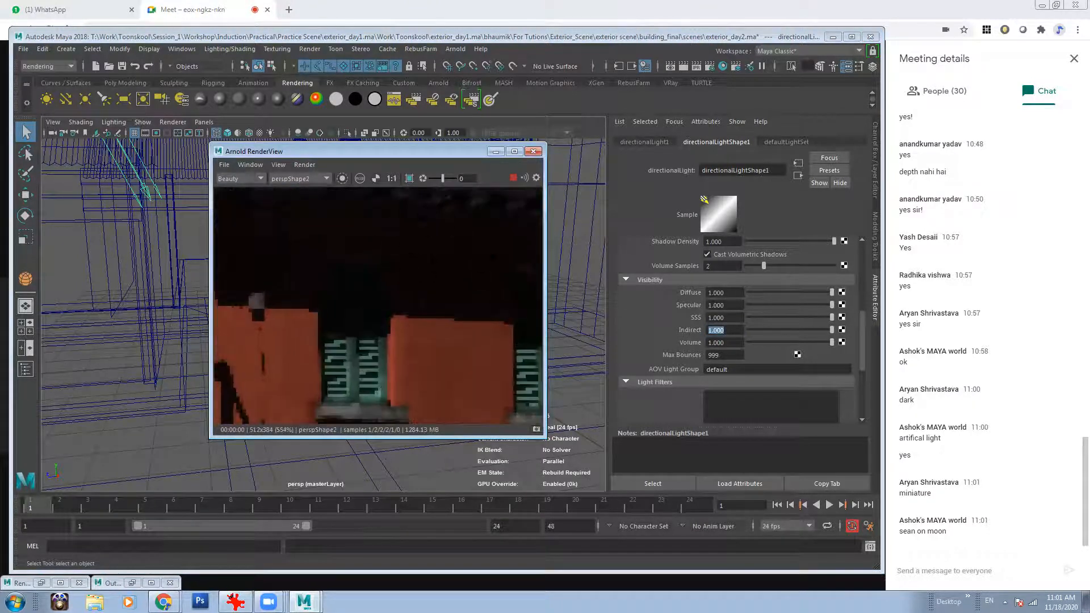
- Examine the shadowed doorway up close, set the directional light's Indirect visibility to 0 and compare the shadows around the awning and sphere
right_click_drag(421, 304, 336, 307, "alt")
middle_click_drag(352, 364, 352, 250, "alt")
right_click_drag(352, 250, 392, 253, "alt")
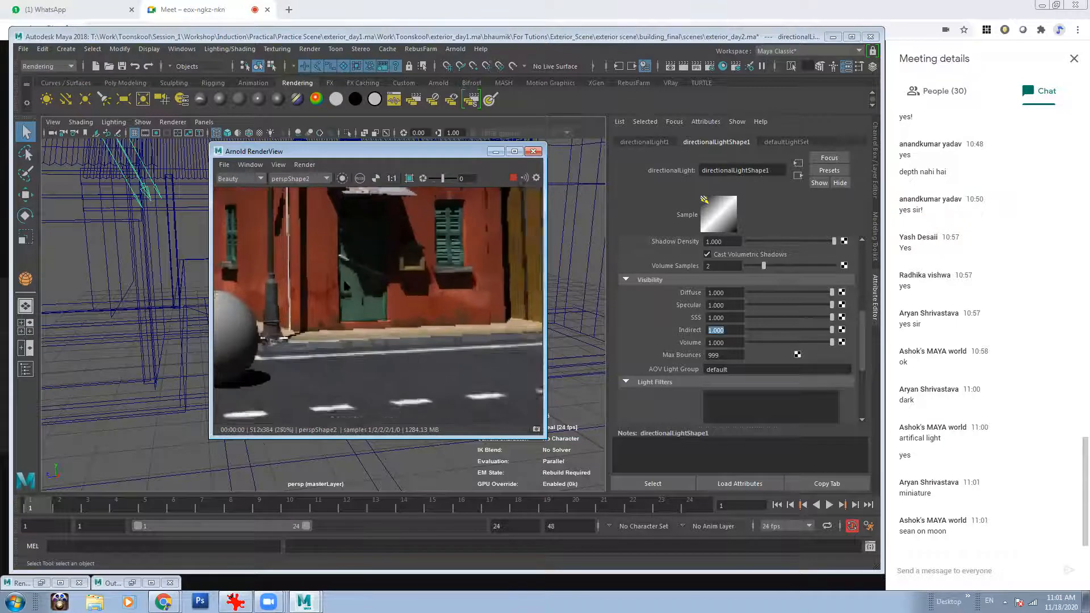
middle_click_drag(375, 252, 369, 318, "alt")
right_click_drag(352, 316, 386, 311, "alt")
type("0")
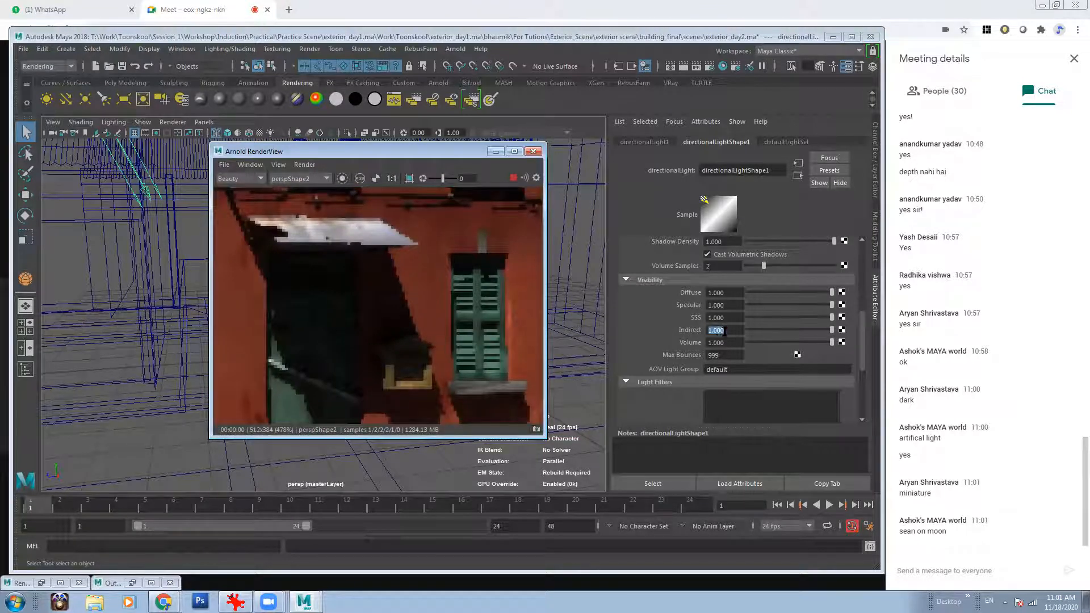
key("Return")
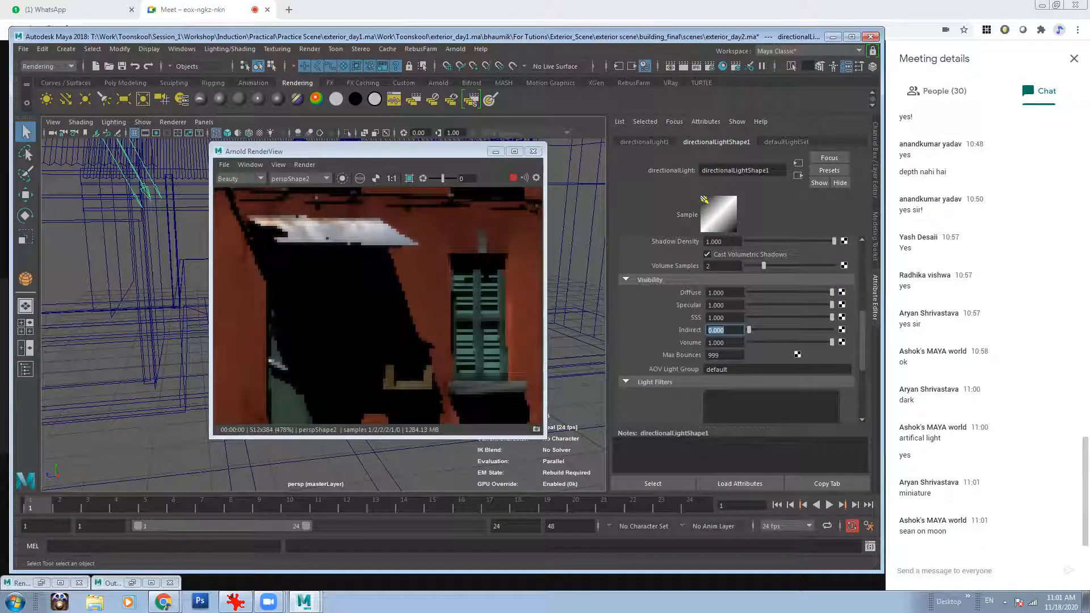
scroll(437, 327, "down", 3)
middle_click_drag(437, 326, 491, 319)
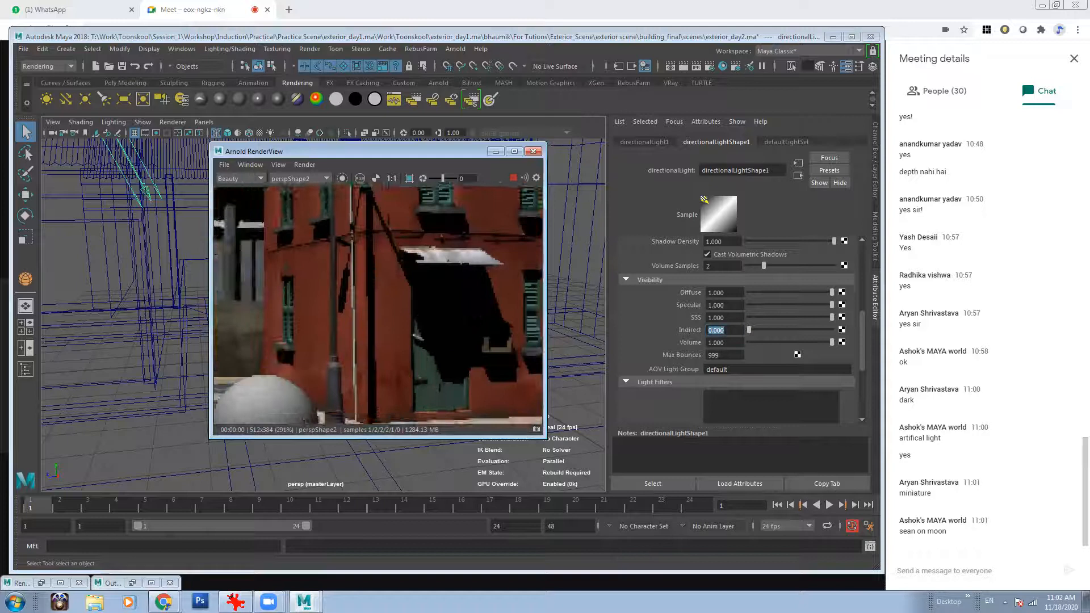
scroll(492, 318, "down", 1)
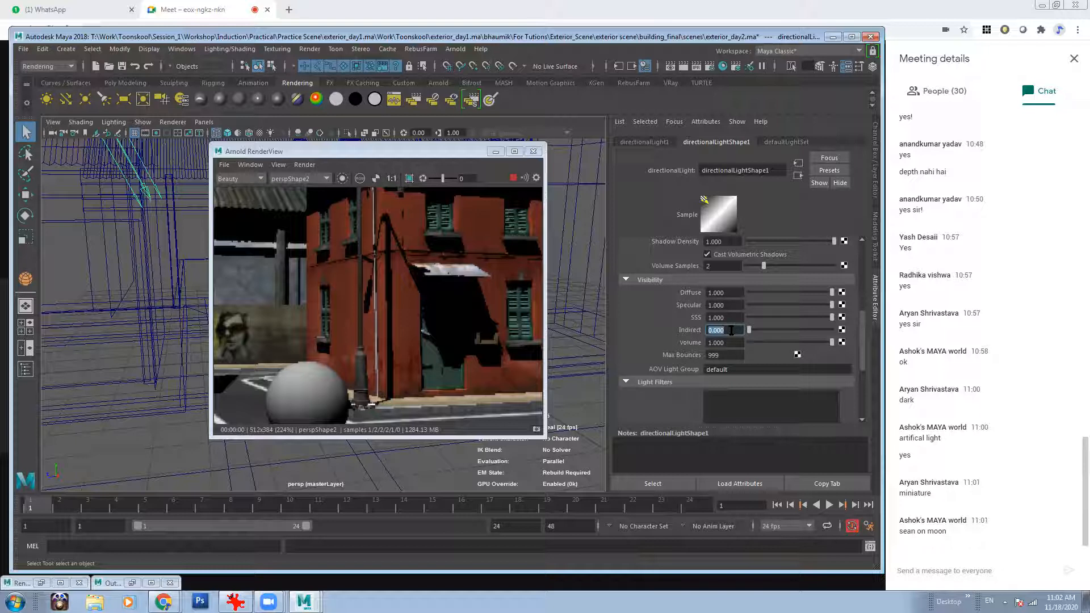
- Restore the directional light's Indirect visibility to 1 and view the whole street scene in the render
type("1")
key("Return")
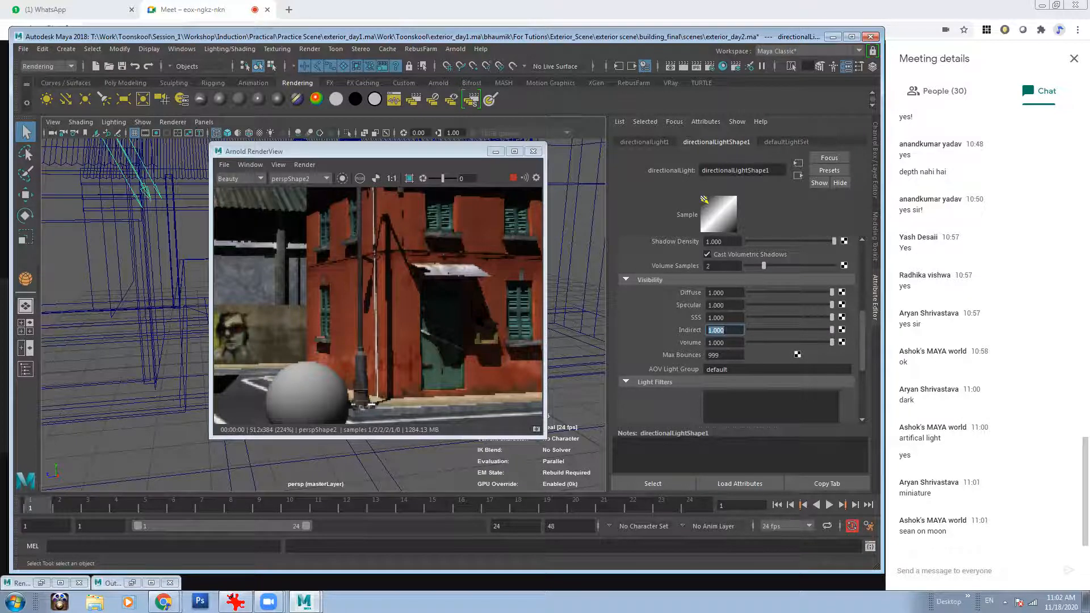
scroll(489, 314, "down", 5)
scroll(493, 318, "down", 1)
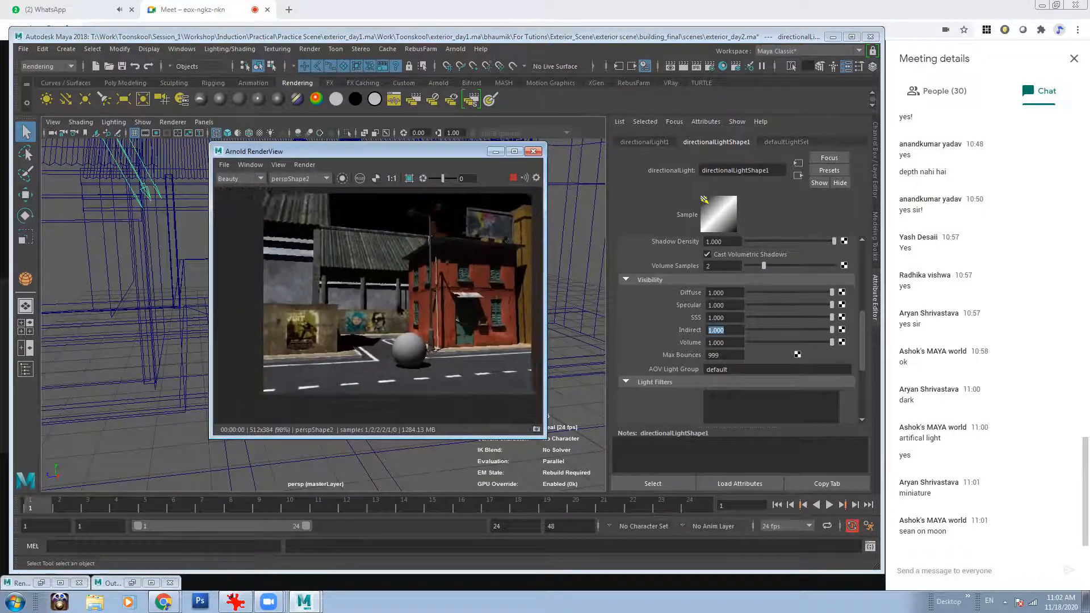
scroll(399, 297, "down", 1)
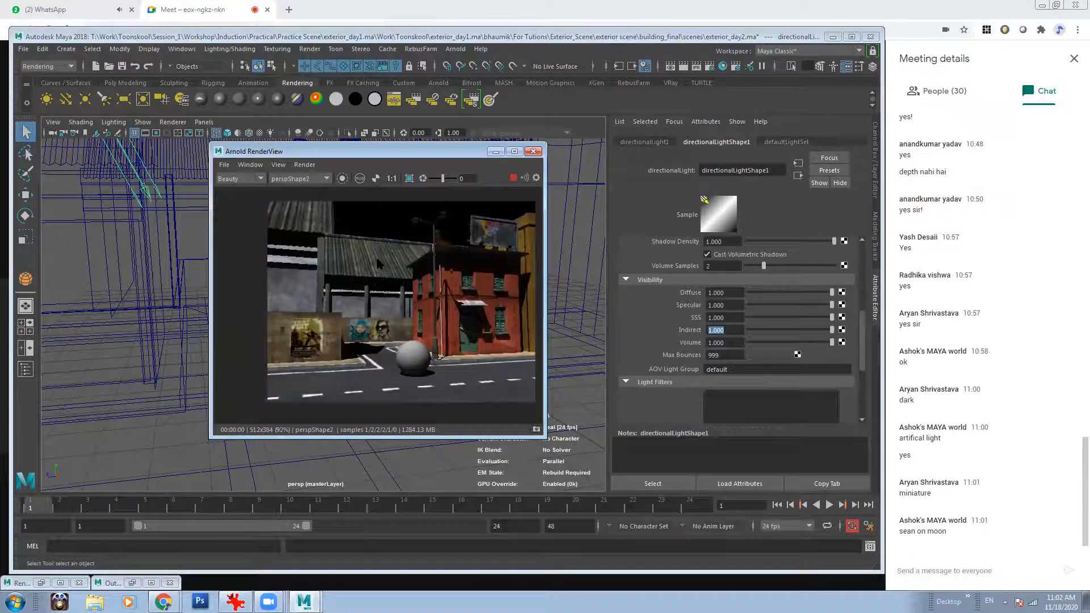
- Unhide the Sunny_Sky skydome light from the Outliner so it contributes to the render again
left_click(185, 50)
mouse_move(230, 50)
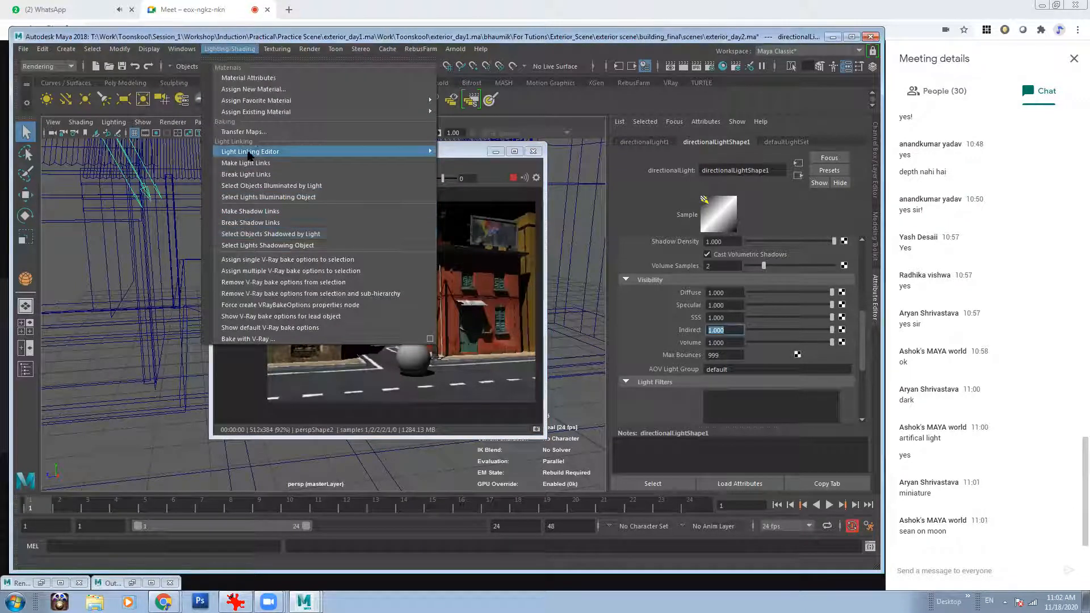
mouse_move(182, 49)
left_click(206, 172)
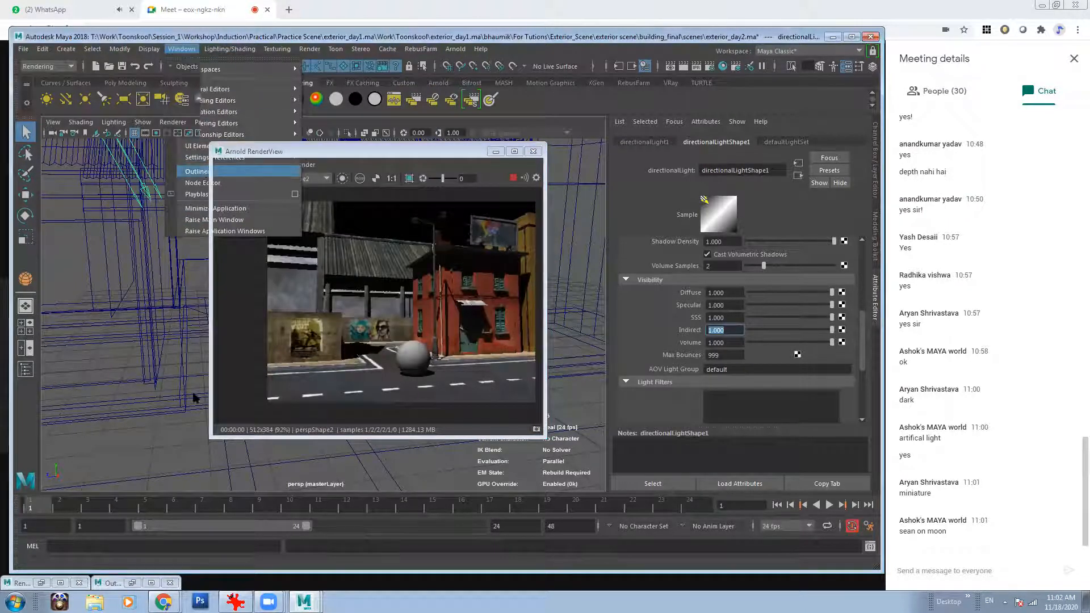
scroll(97, 414, "down", 3)
left_click(108, 430)
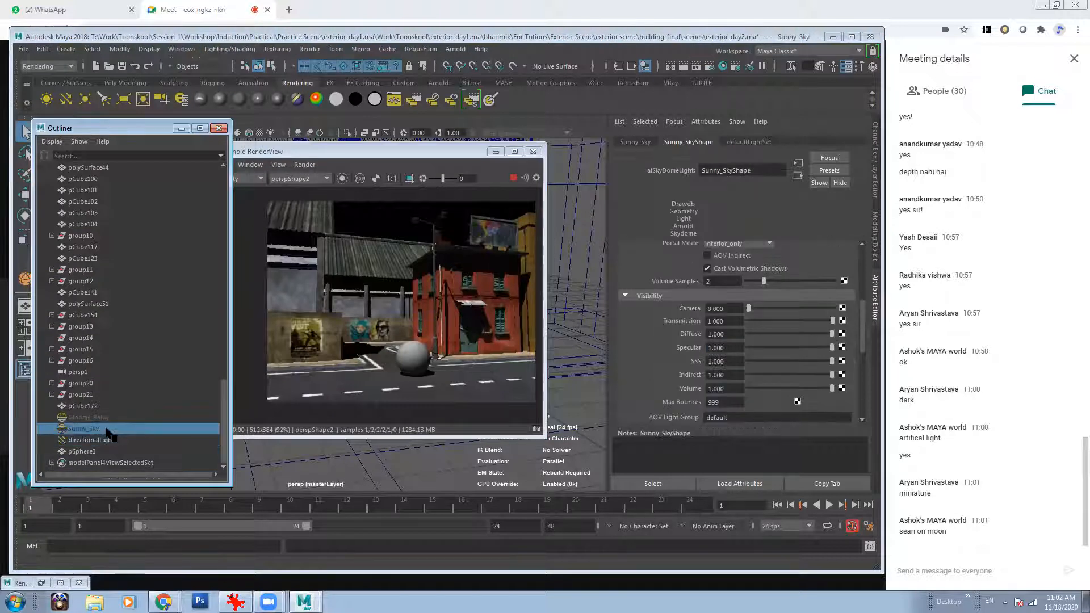
key("shift+h")
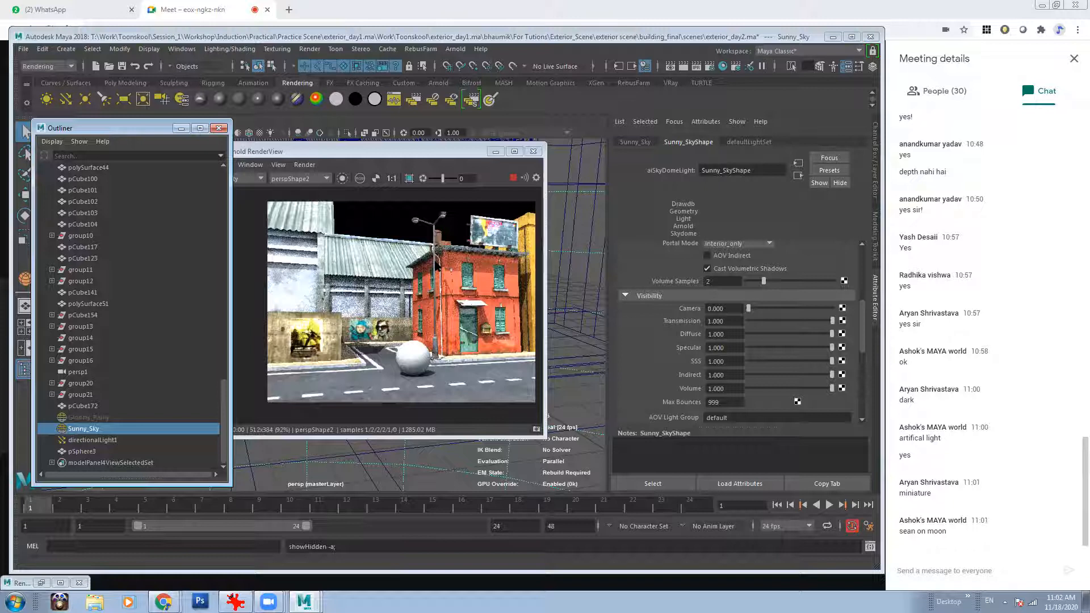
- Select directionalLight1 and bring its colour and intensity attributes into view beside the render
left_click(105, 441)
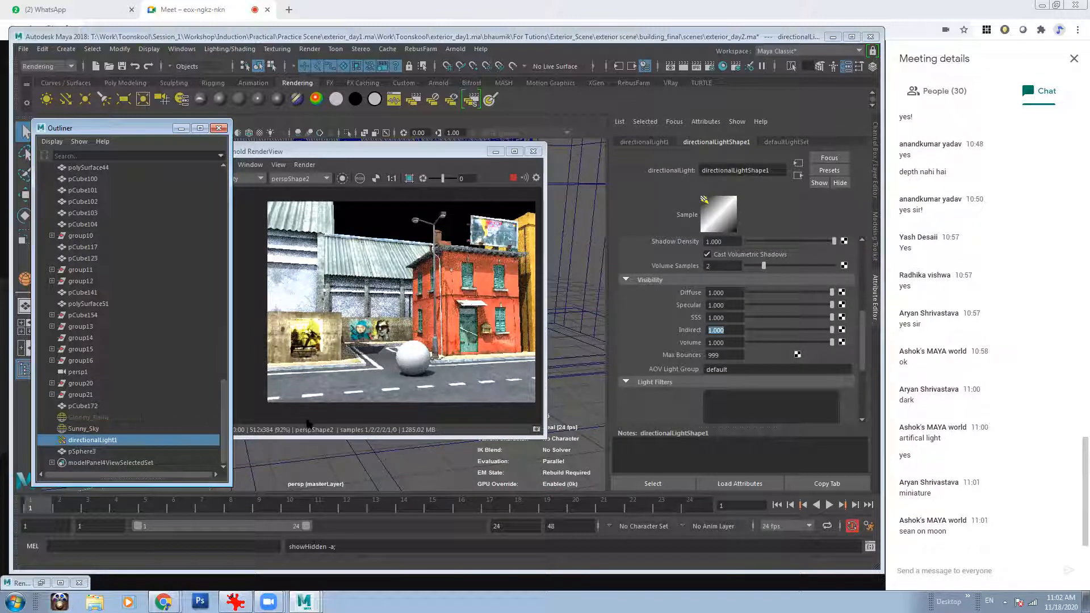
left_click(496, 152)
scroll(866, 334, "up", 5)
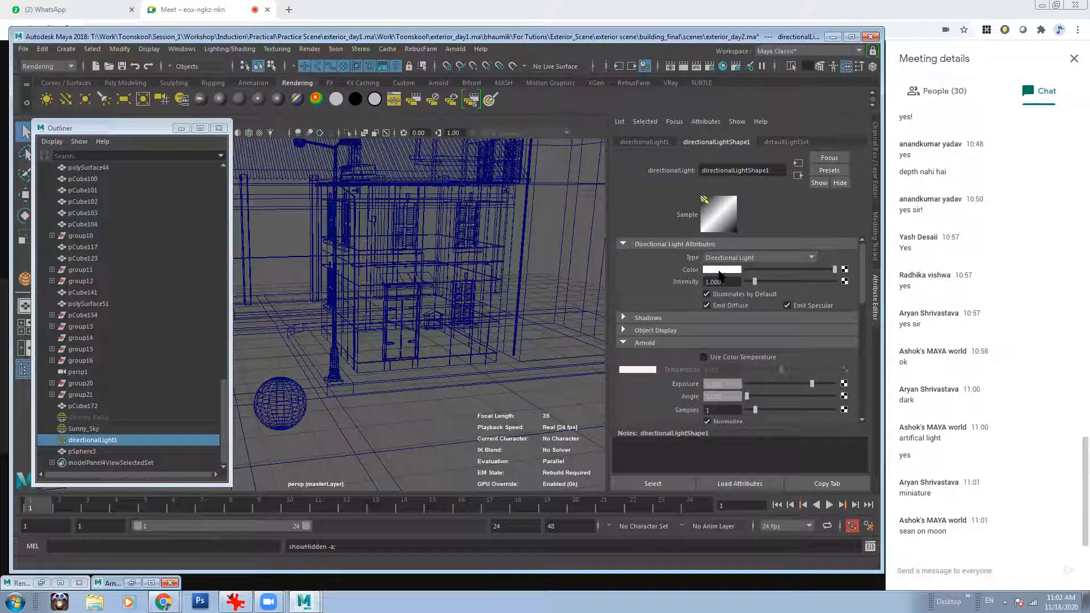
left_click(126, 583)
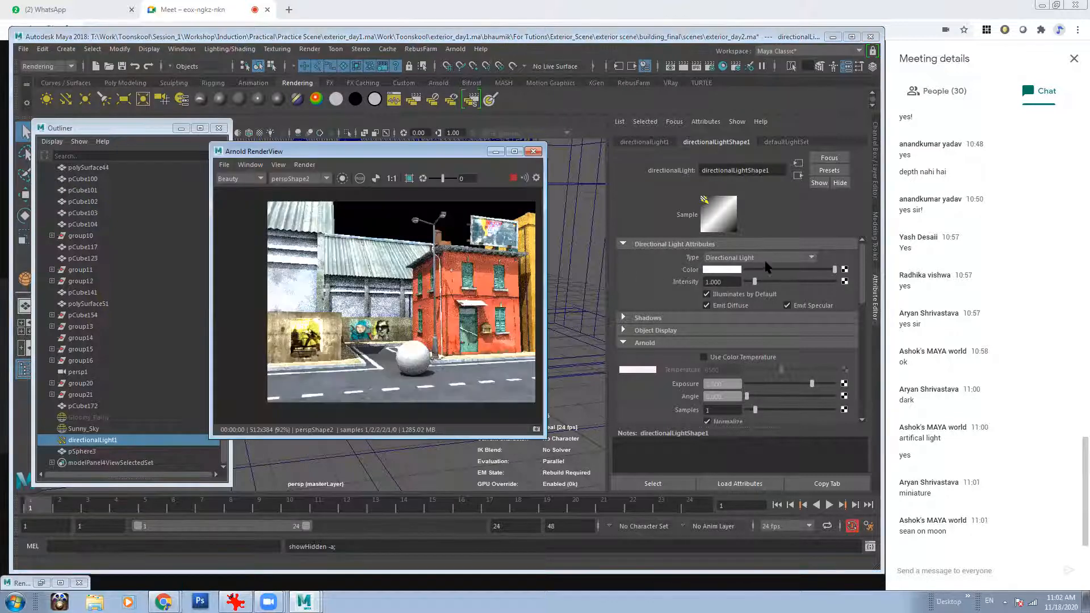
- Try a warm orange colour with a hue of about 32 on the directional light and soften its saturation
left_click(722, 270)
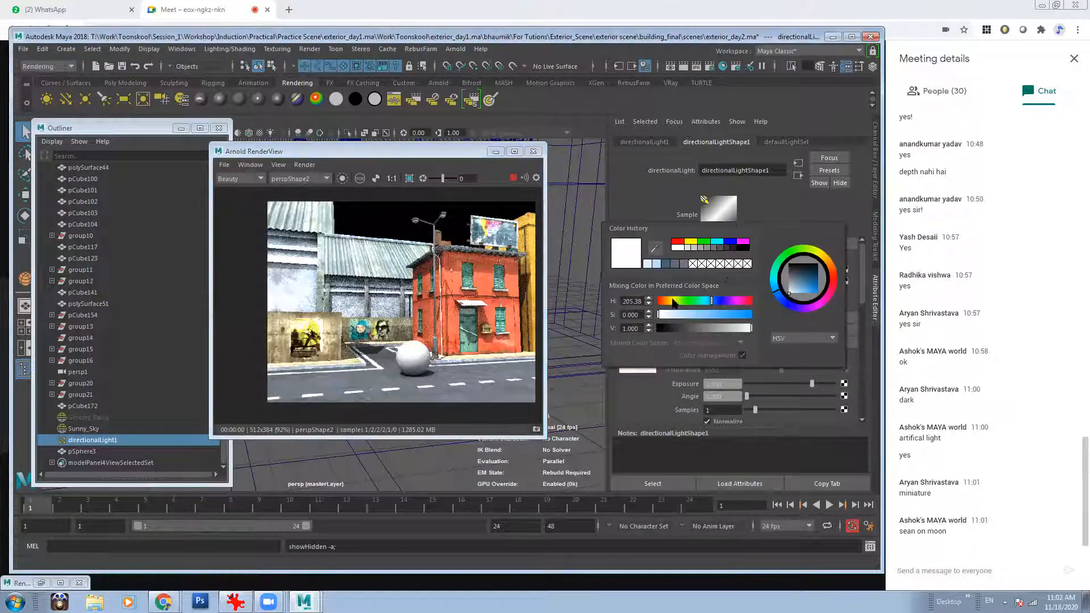
left_click_drag(674, 303, 672, 315)
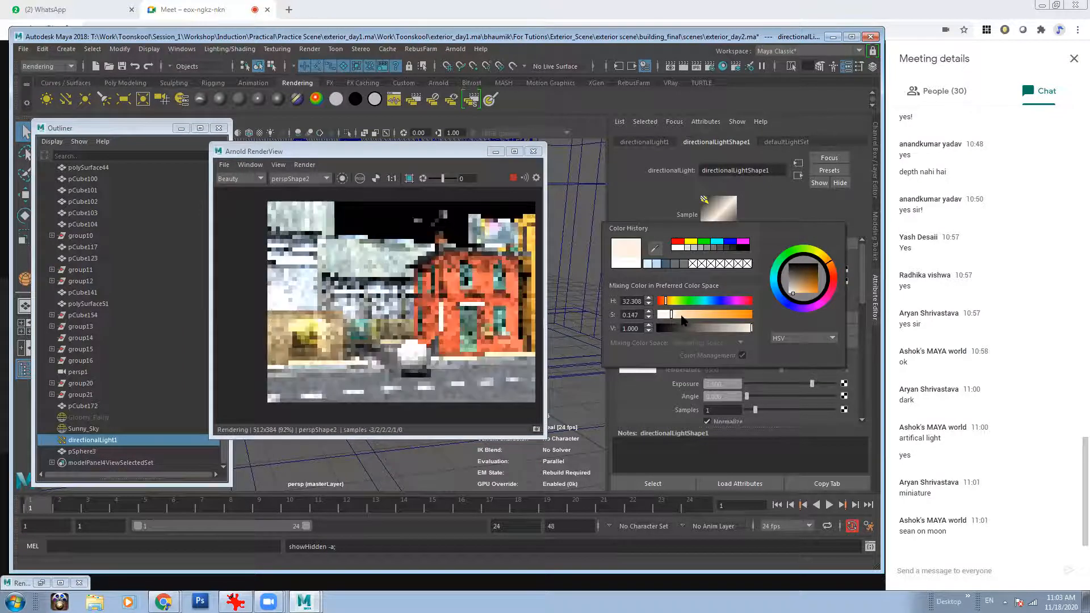
left_click_drag(691, 320, 698, 320)
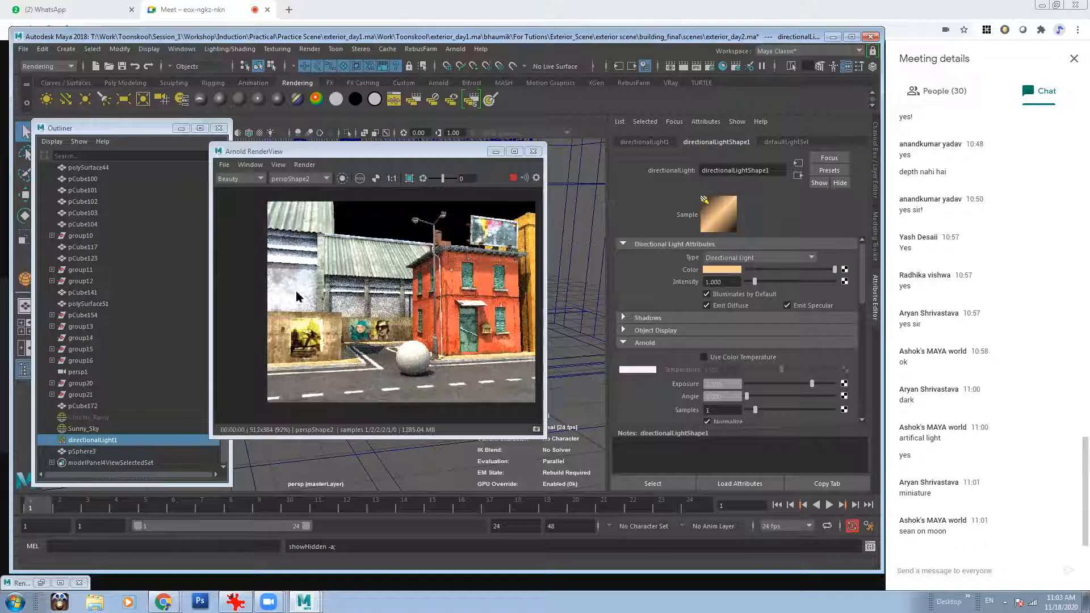
left_click(722, 270)
left_click_drag(685, 353, 678, 353)
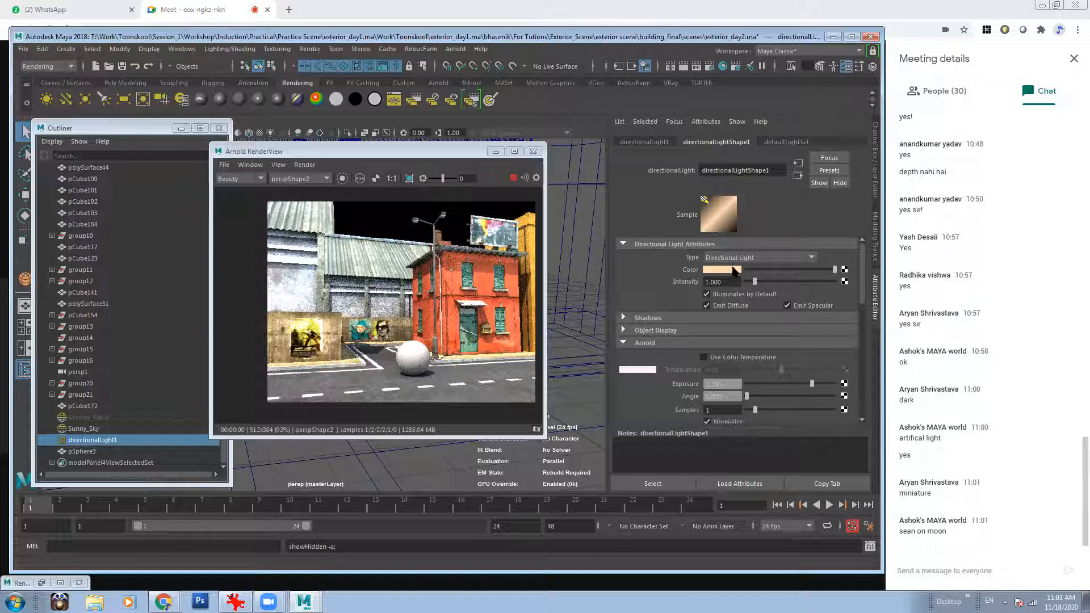
- Return the directional light's colour to white and enable its colour temperature at 5000
left_click(734, 270)
left_click_drag(683, 311, 645, 312)
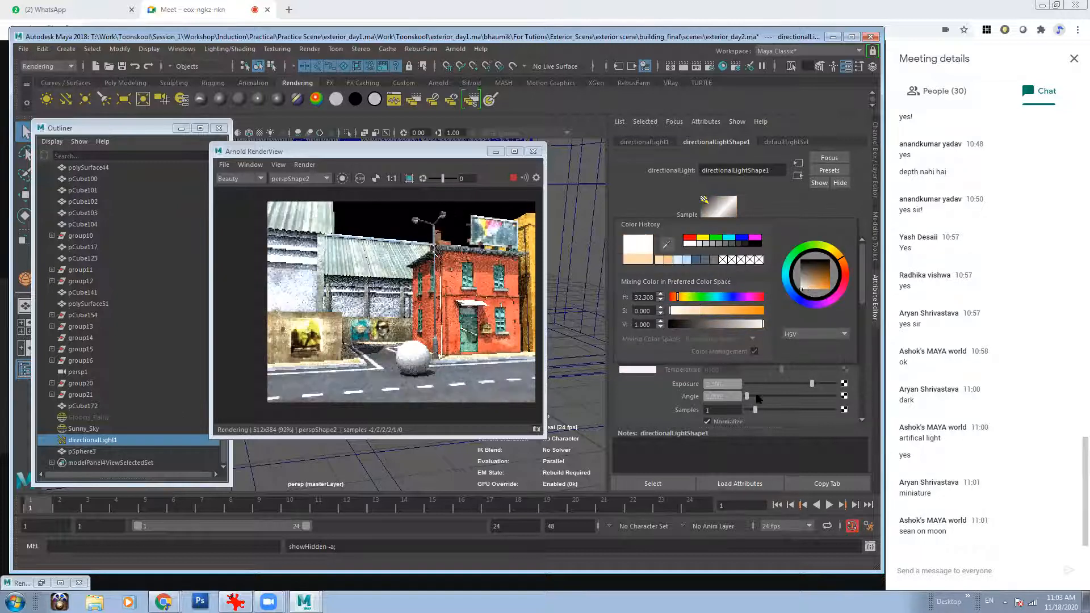
left_click(704, 358)
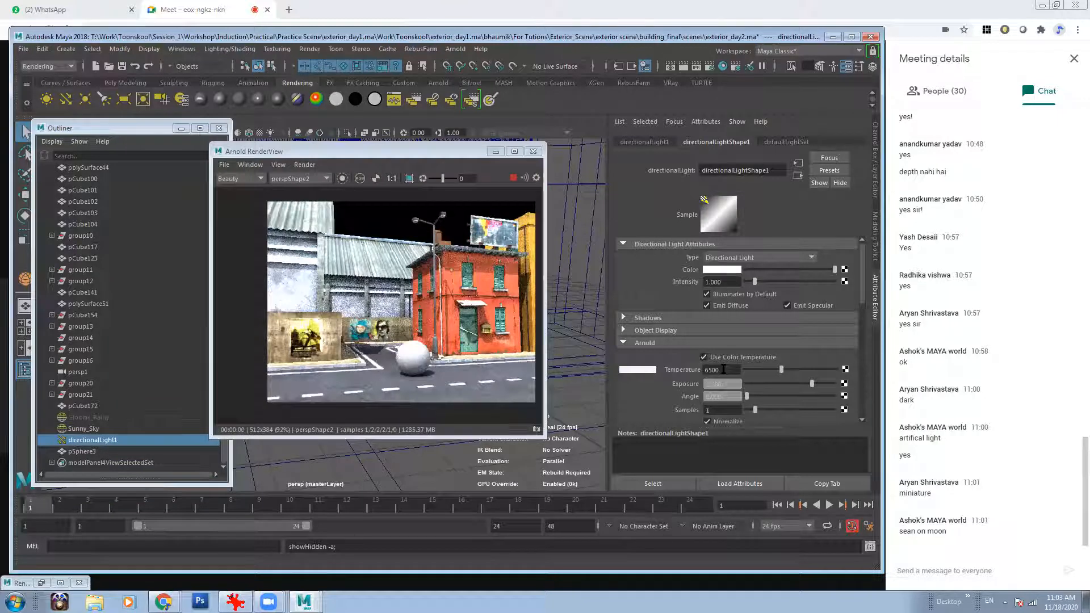
double_click(723, 370)
type("50")
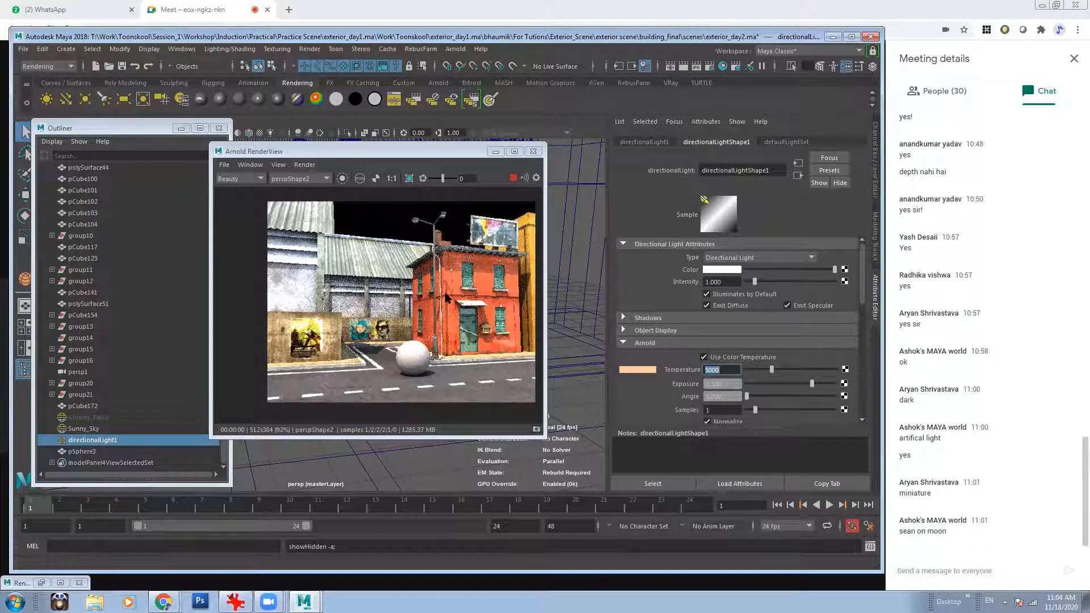
- Rename directionalLight1 as Sun_Afternoon
left_click(101, 430)
double_click(102, 440)
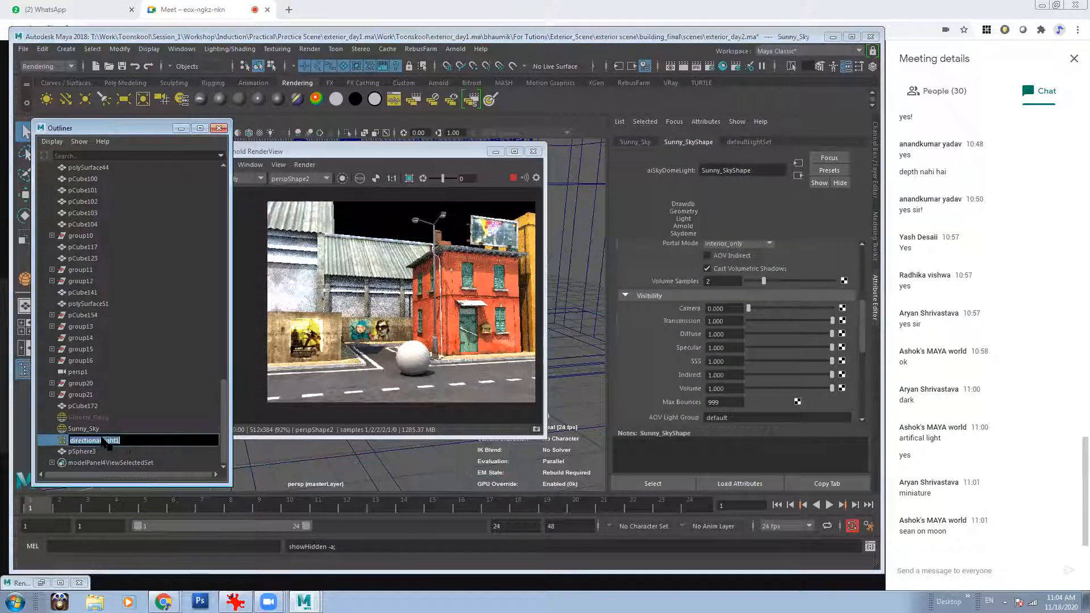
type("Sun_Afternoon")
key("Return")
- Group the Sunny_Sky and Sun_Afternoon lights and name the group Afternoon_Lights
left_click(117, 430)
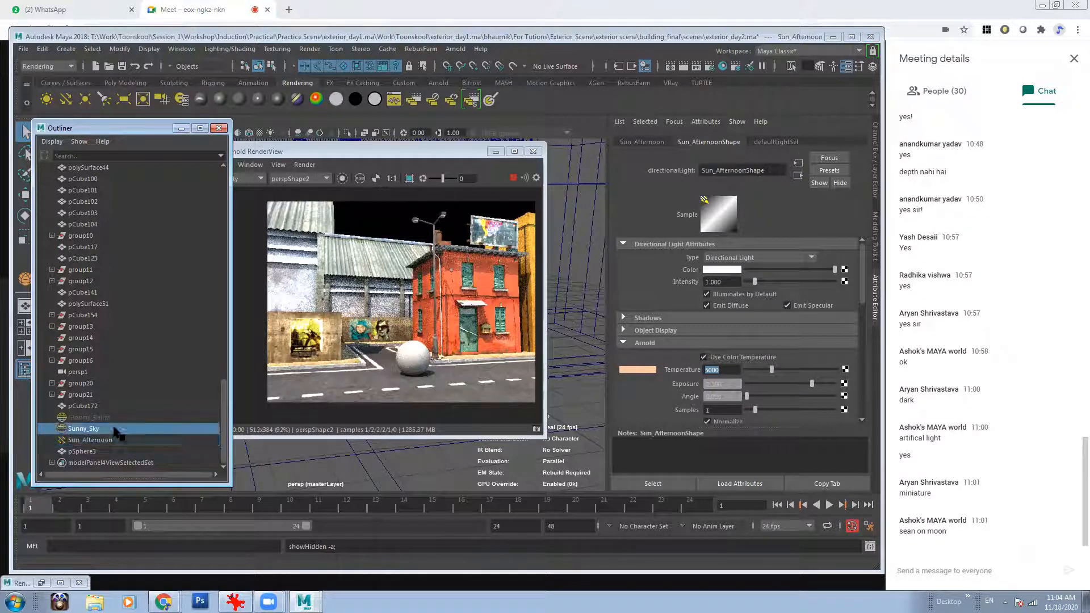
left_click(112, 442, "ctrl")
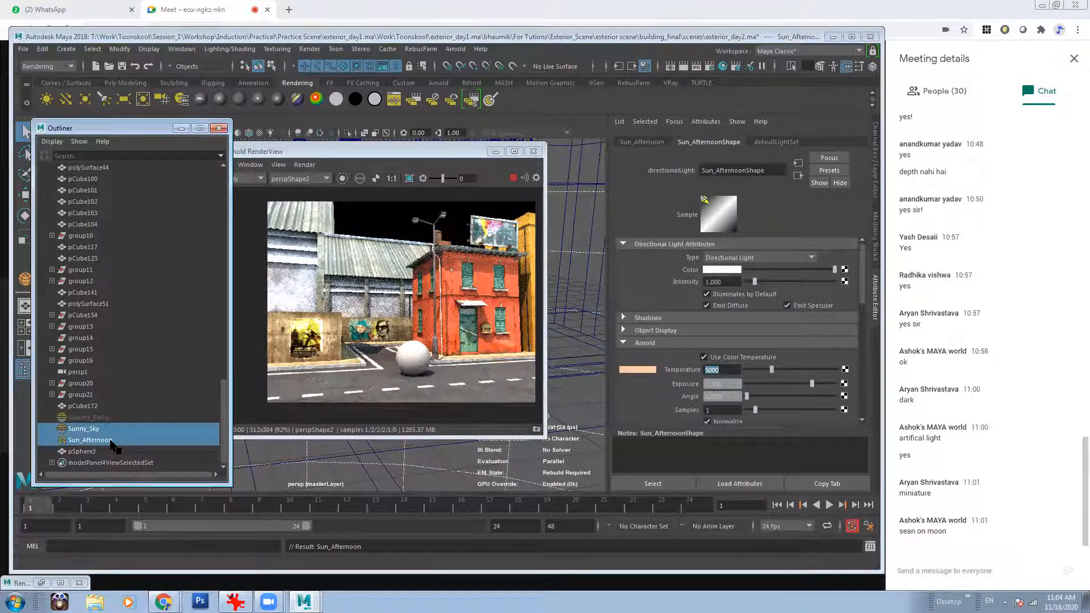
key("ctrl+g")
double_click(95, 453)
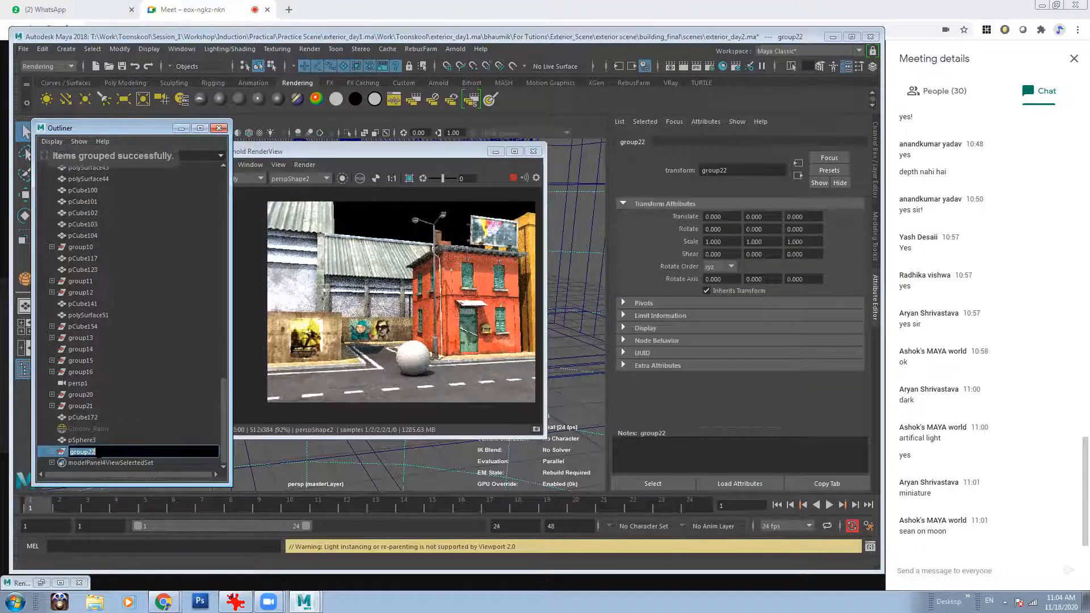
type("Afternoon_Lights")
key("Return")
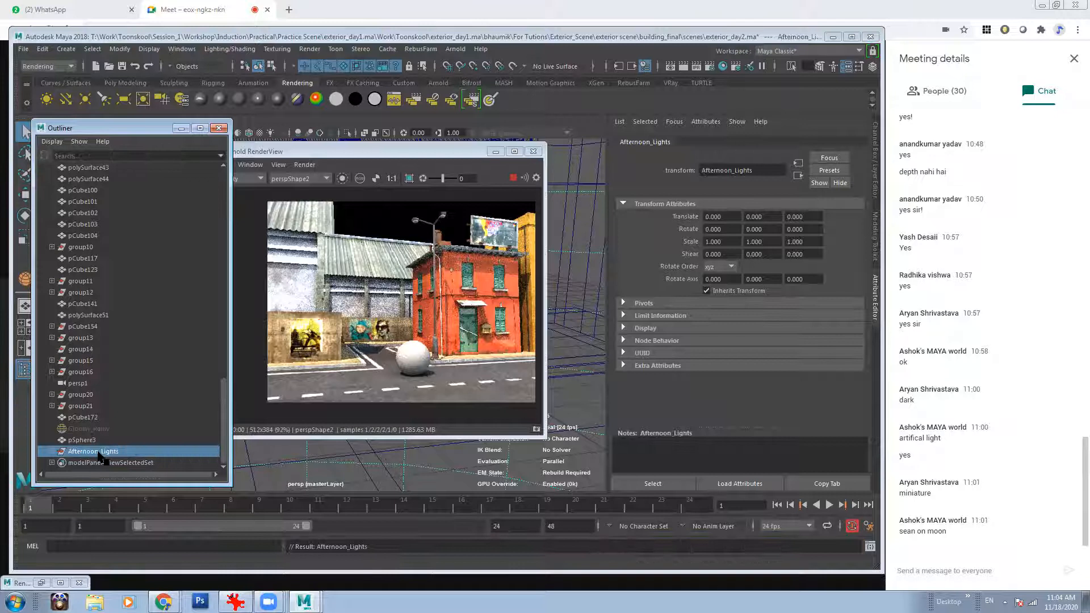
- Expand the Afternoon_Lights group and select both lights inside it
left_click(104, 439)
left_click(101, 453)
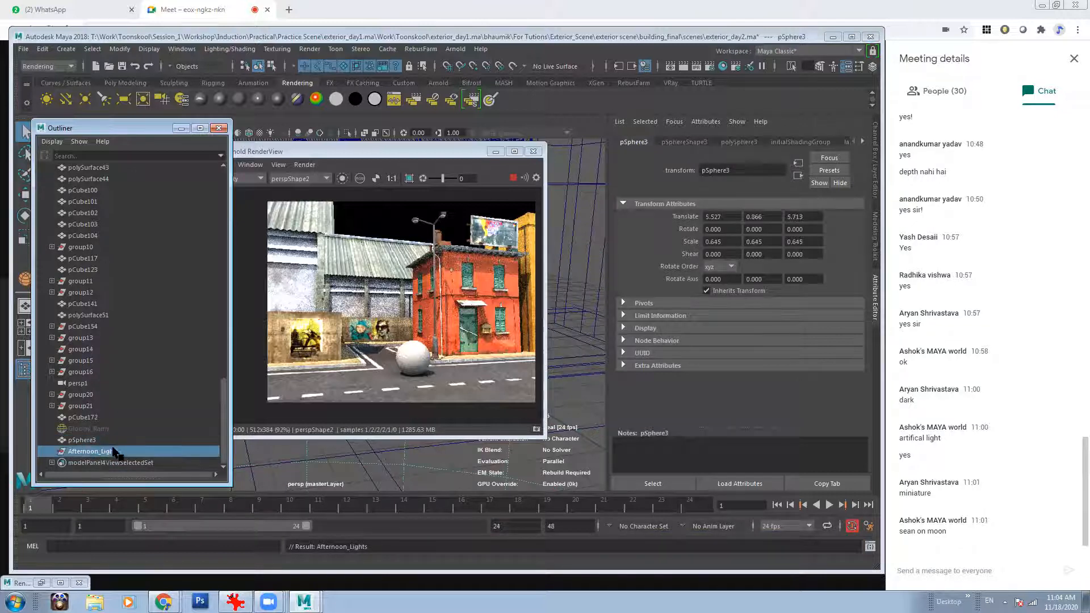
left_click(52, 450)
scroll(86, 457, "down", 1)
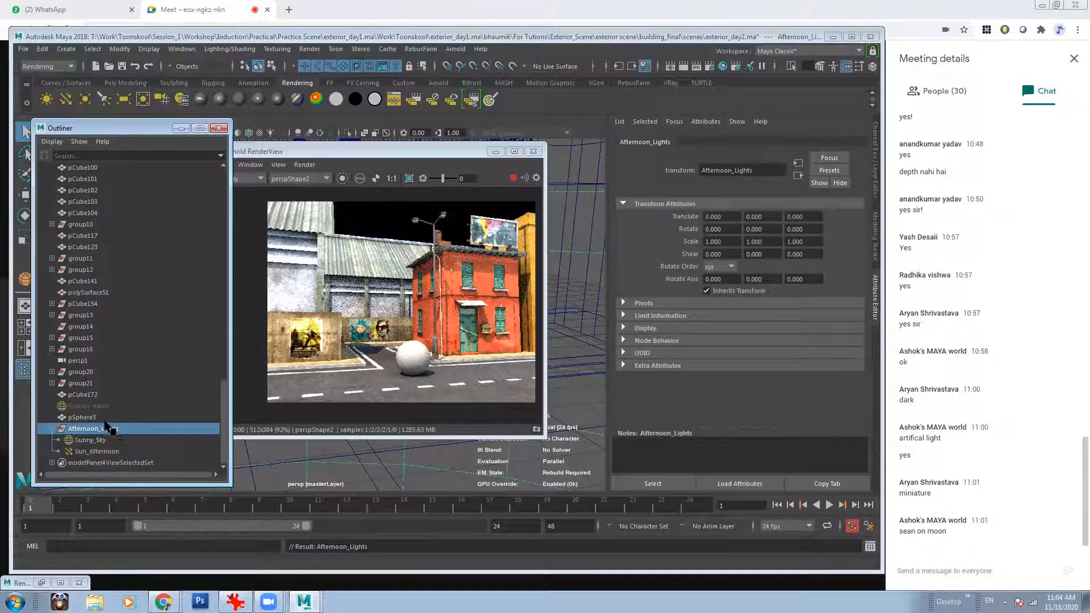
left_click(90, 440)
left_click(95, 452, "shift")
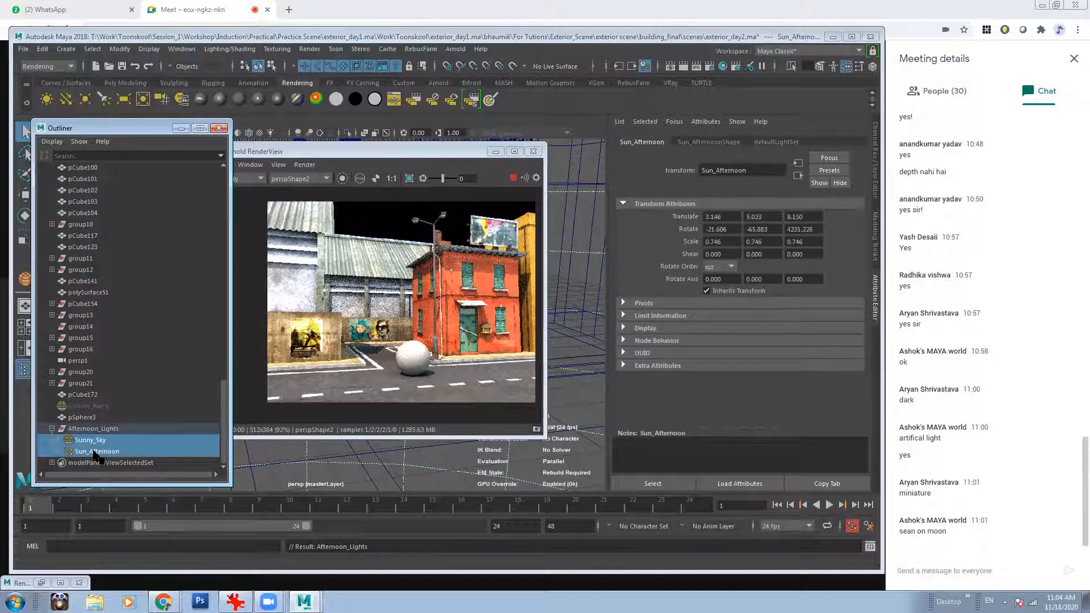
- Duplicate the Sunny_Sky and Sun_Afternoon lights and unparent the copies from the Afternoon_Lights group
key("ctrl+d")
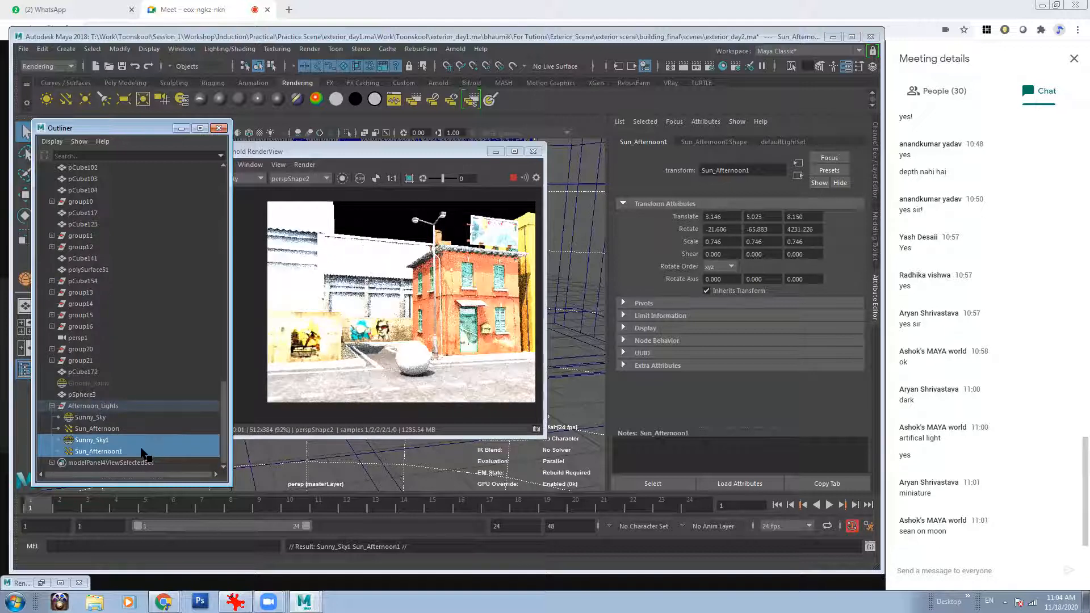
key("shift+p")
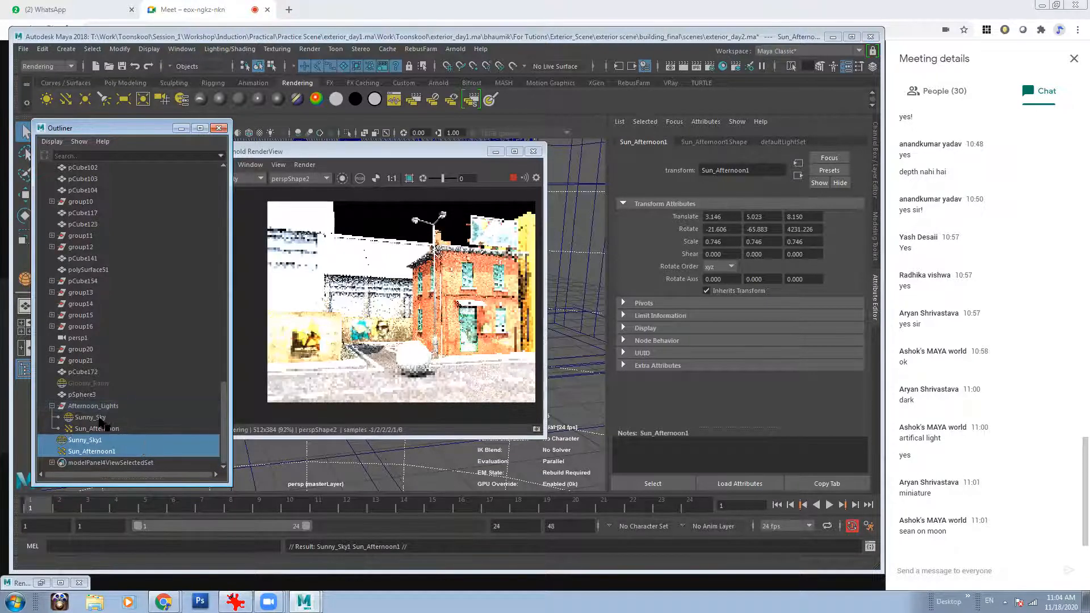
left_click(52, 406)
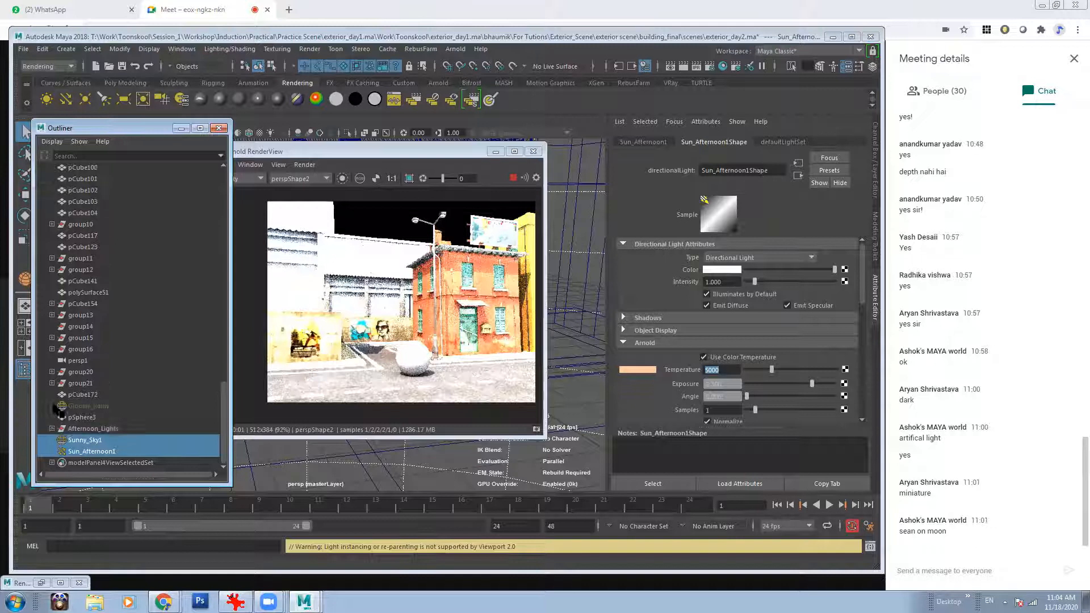
- Hide the Afternoon_Lights group and the original lights inside it
left_click(94, 429)
key("ctrl+h")
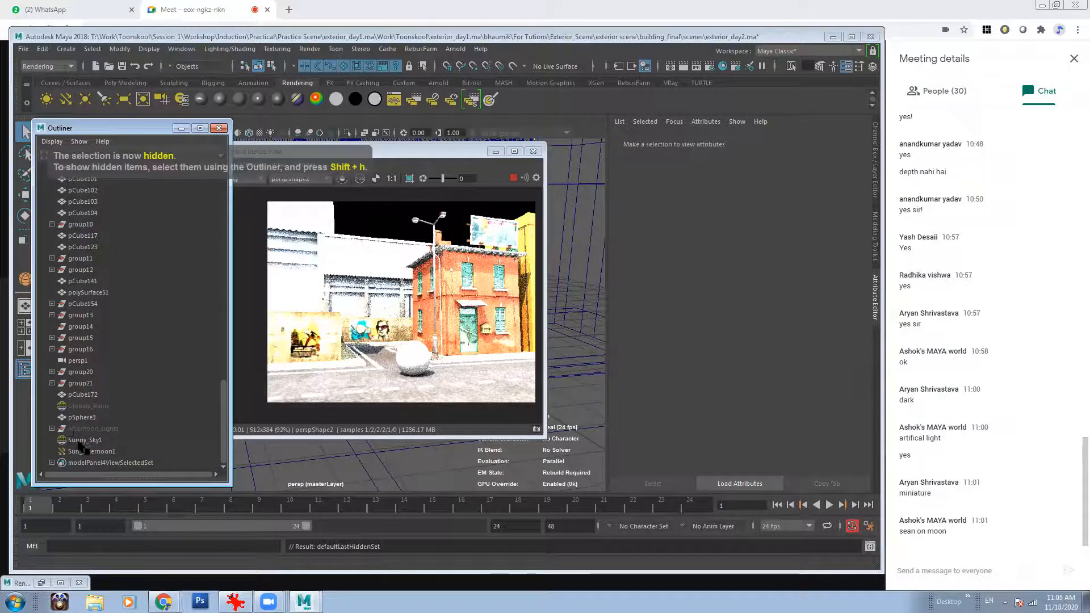
left_click(52, 429)
left_click(111, 429, "shift")
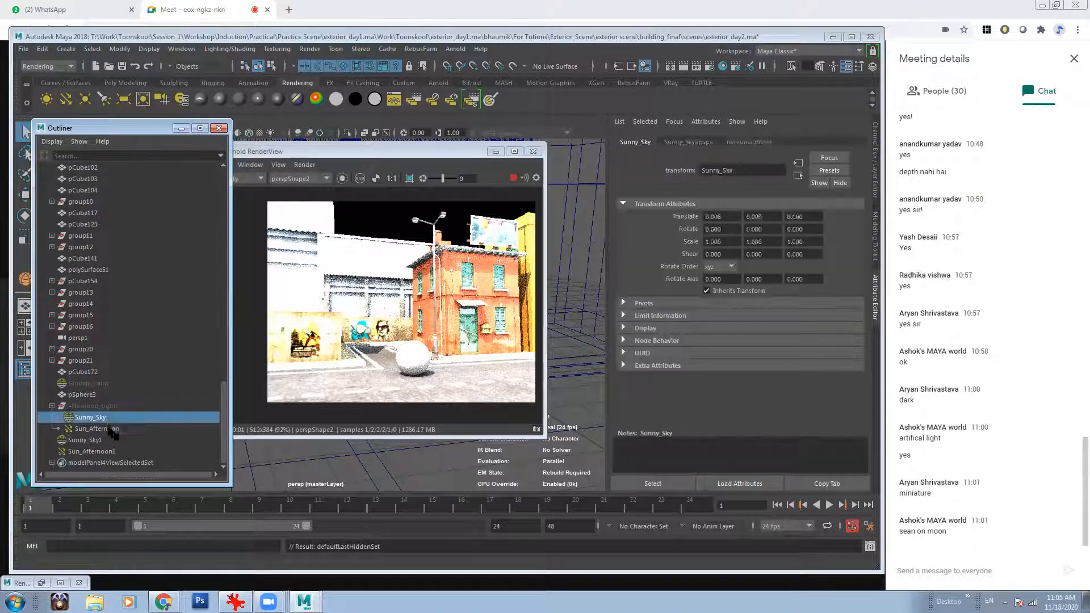
key("ctrl+h")
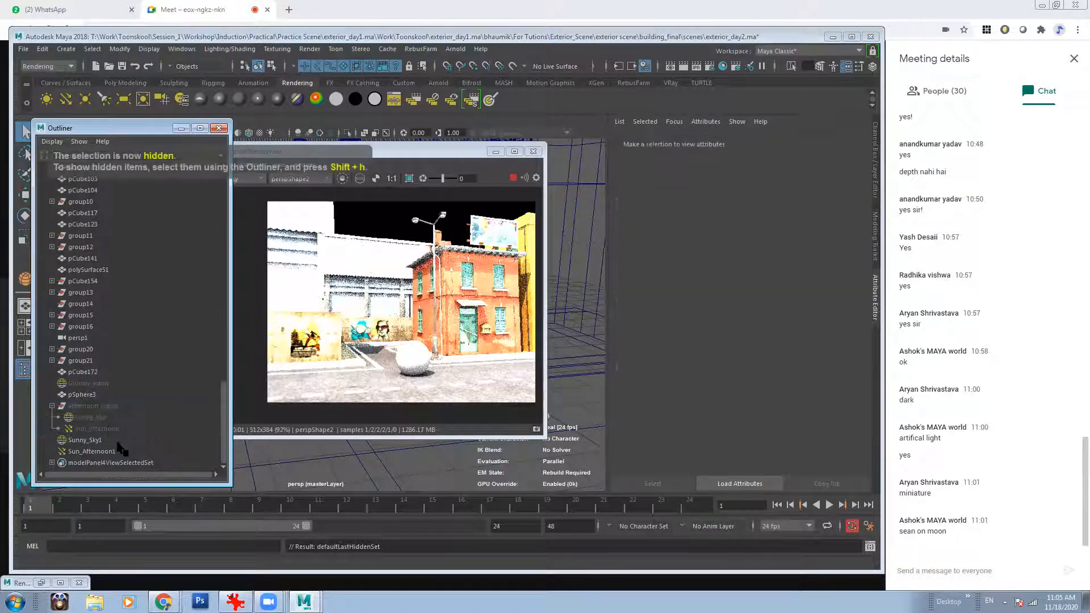
- Select the duplicated sun light and restart the live Arnold render to refresh the image
left_click(110, 452)
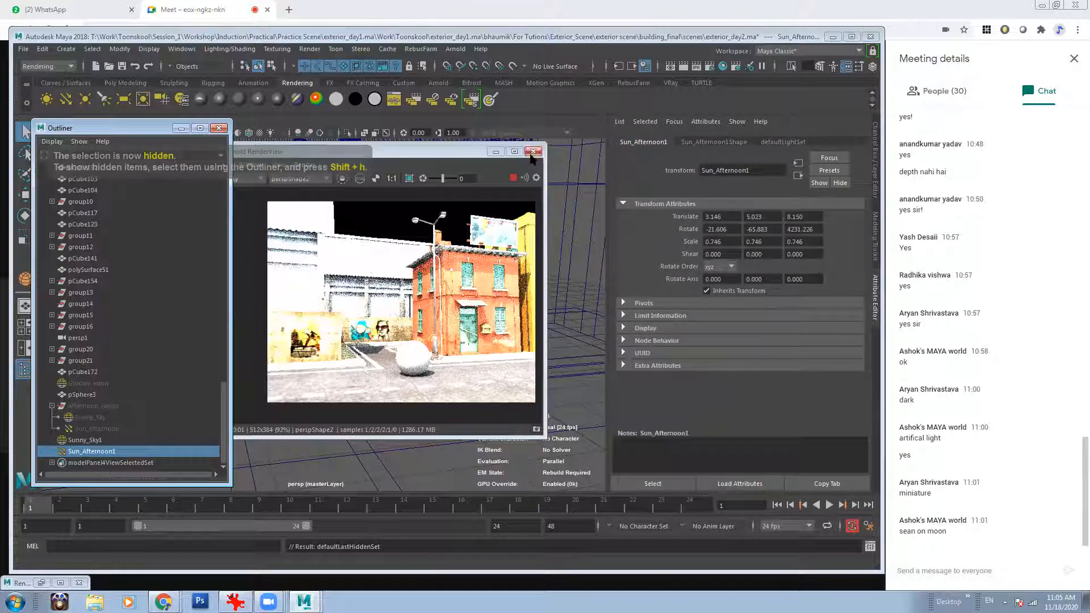
left_click(514, 178)
left_click(514, 178)
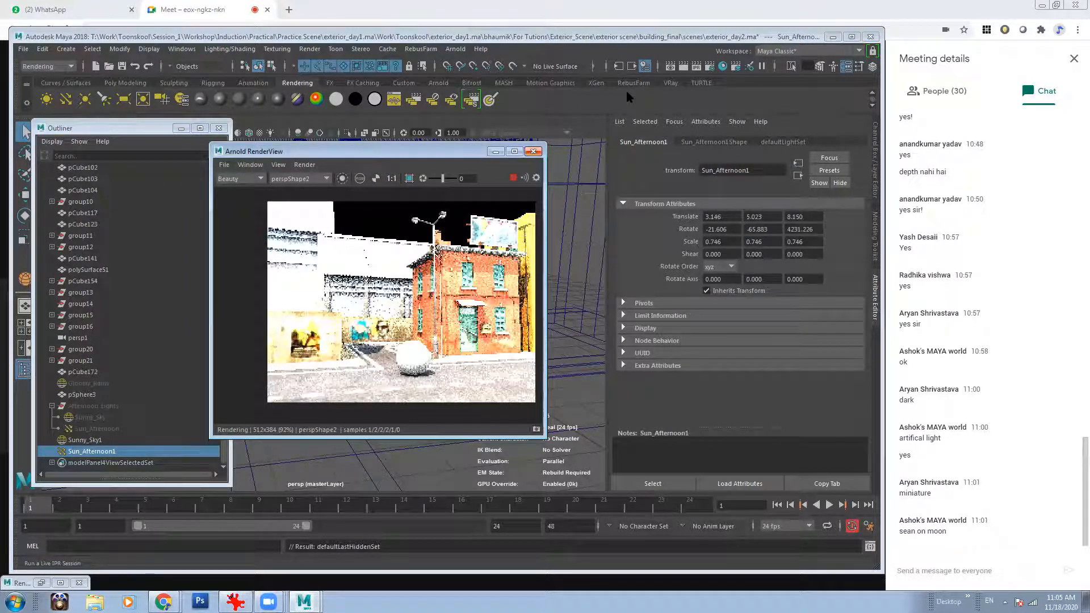
left_click(524, 178)
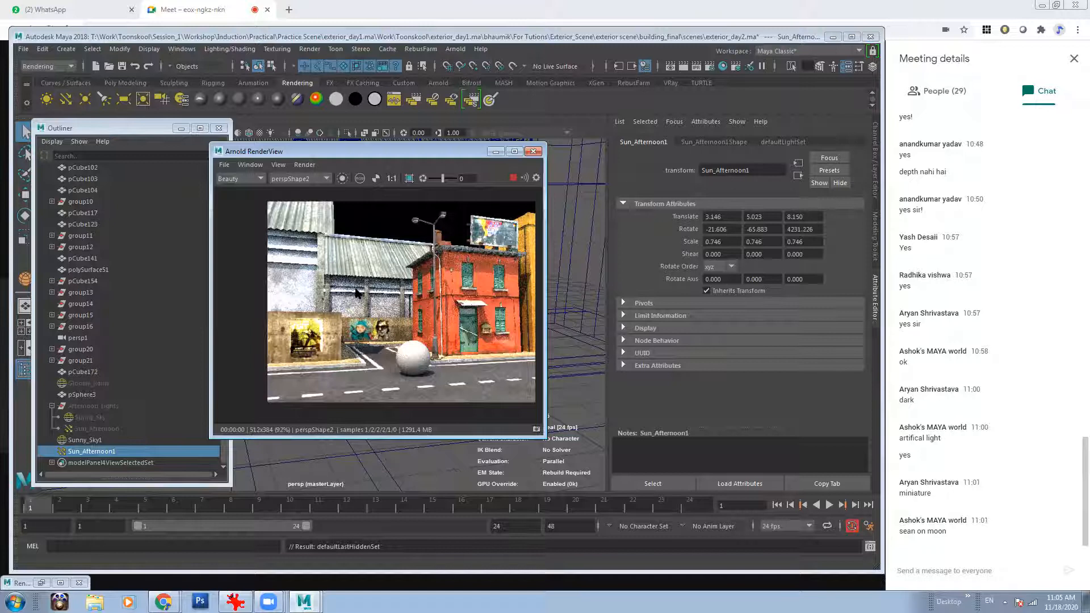
- Rename the duplicated skydome Sunny_Sky1 as Evening_Sky
left_click(93, 440)
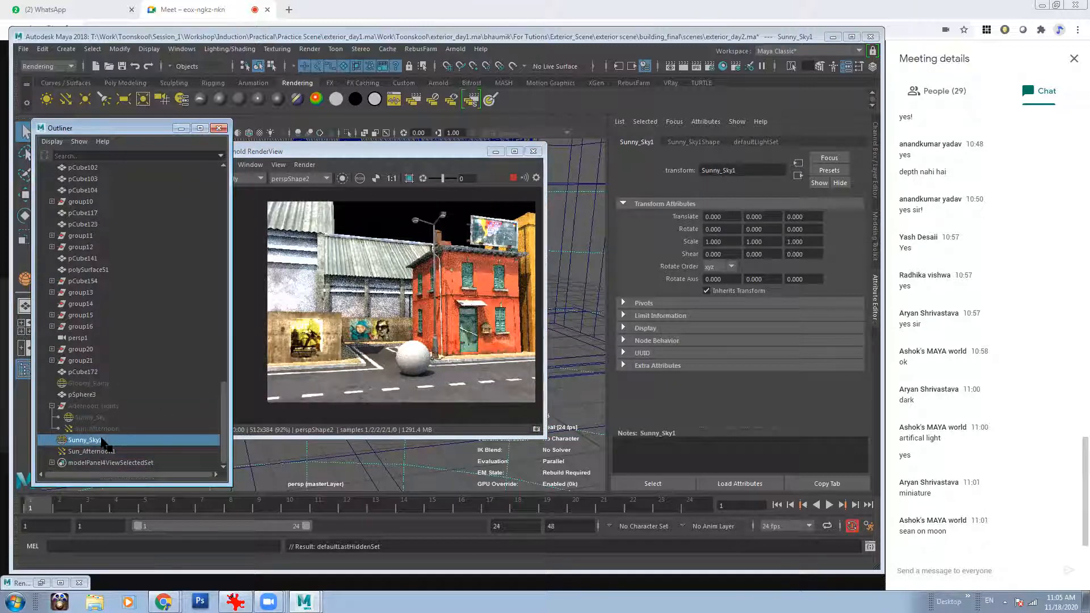
double_click(72, 442)
left_click_drag(88, 441, 47, 439)
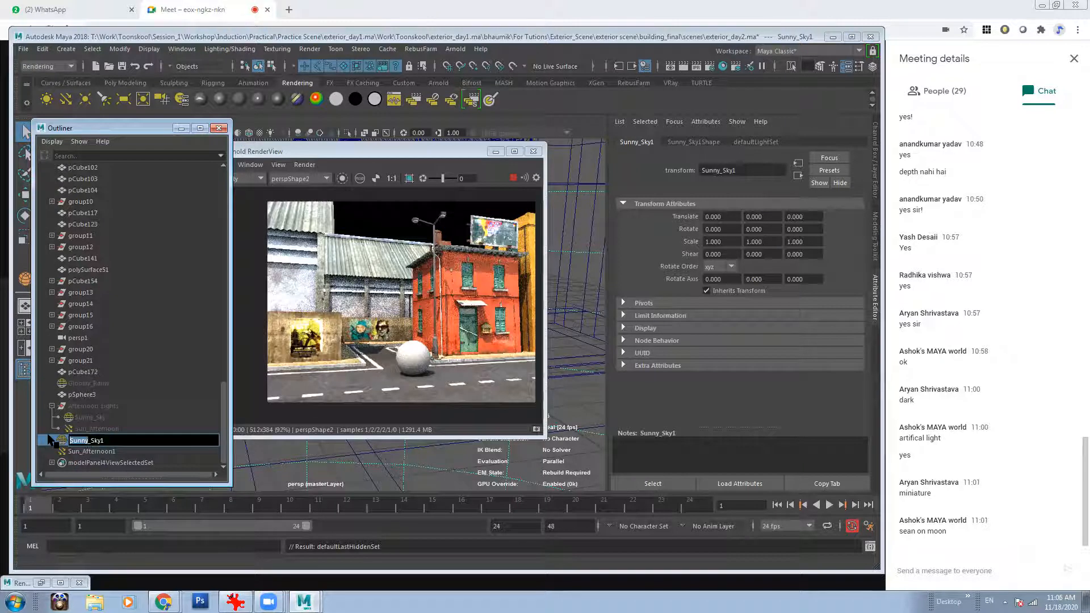
type("Evening")
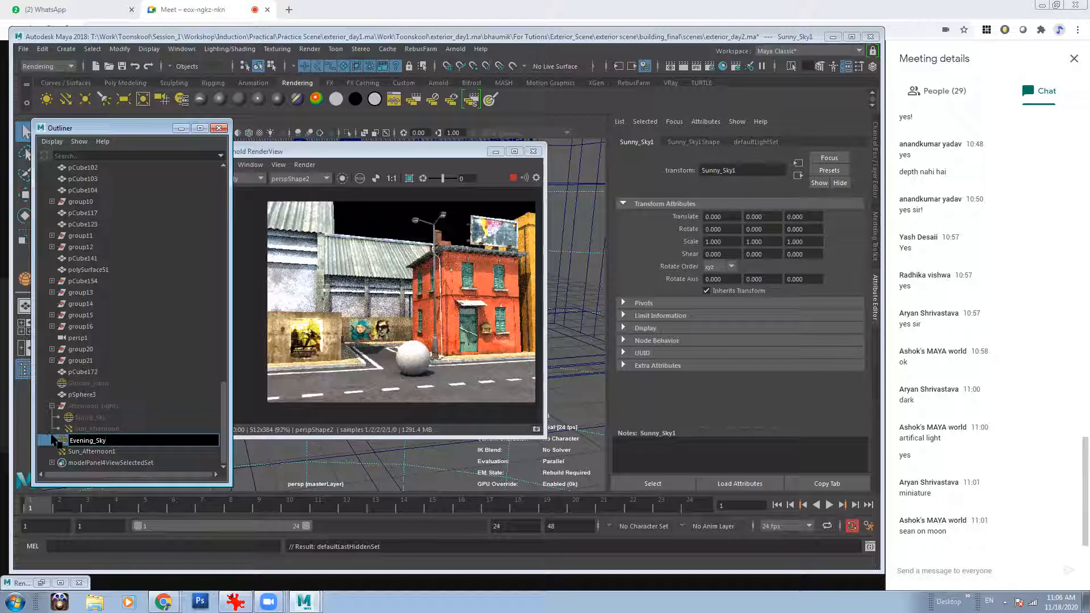
- Rename the duplicated directional light Sun_Afternoon1 as Sun_Evening
left_click(88, 451)
double_click(86, 452)
left_click_drag(84, 452, 118, 452)
type("Evenin")
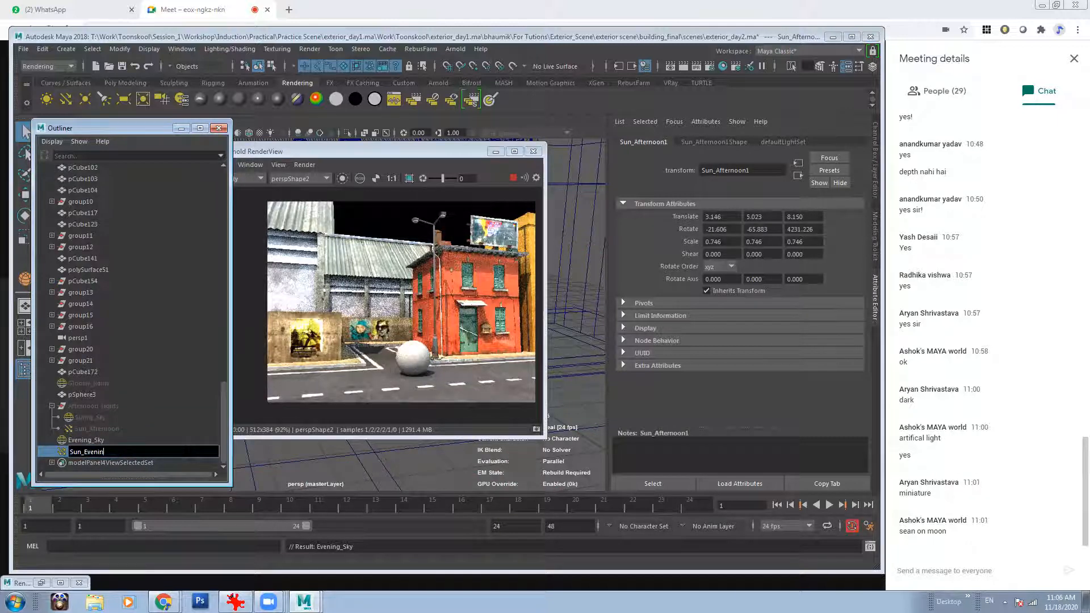
type("g")
key("Return")
- Change the Evening_Sky skydome's colour from pale blue to a light purple
left_click(92, 443)
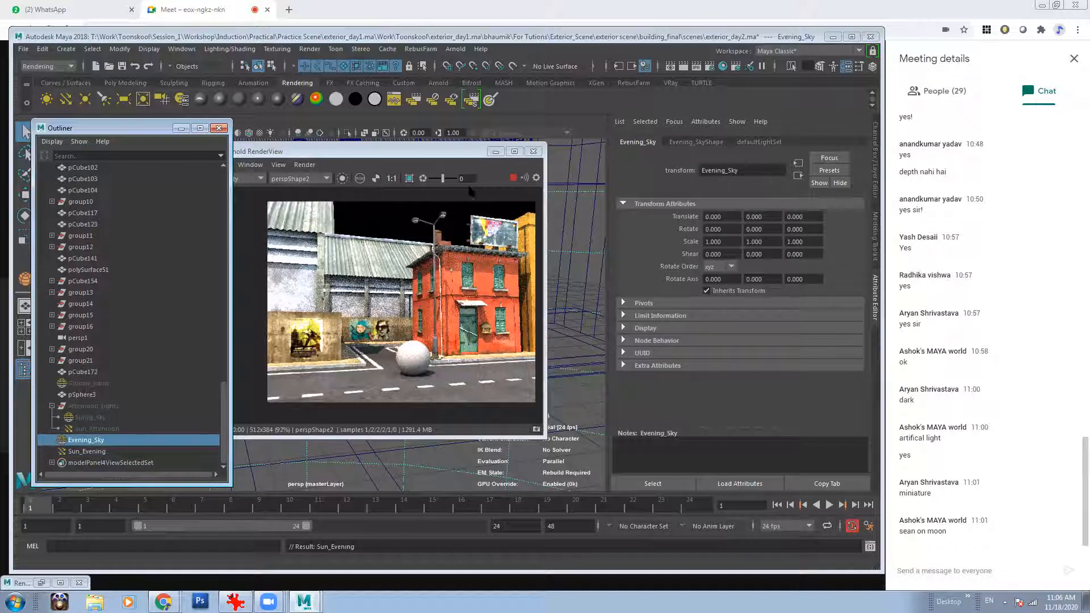
left_click(702, 141)
scroll(733, 262, "up", 5)
left_click(735, 264)
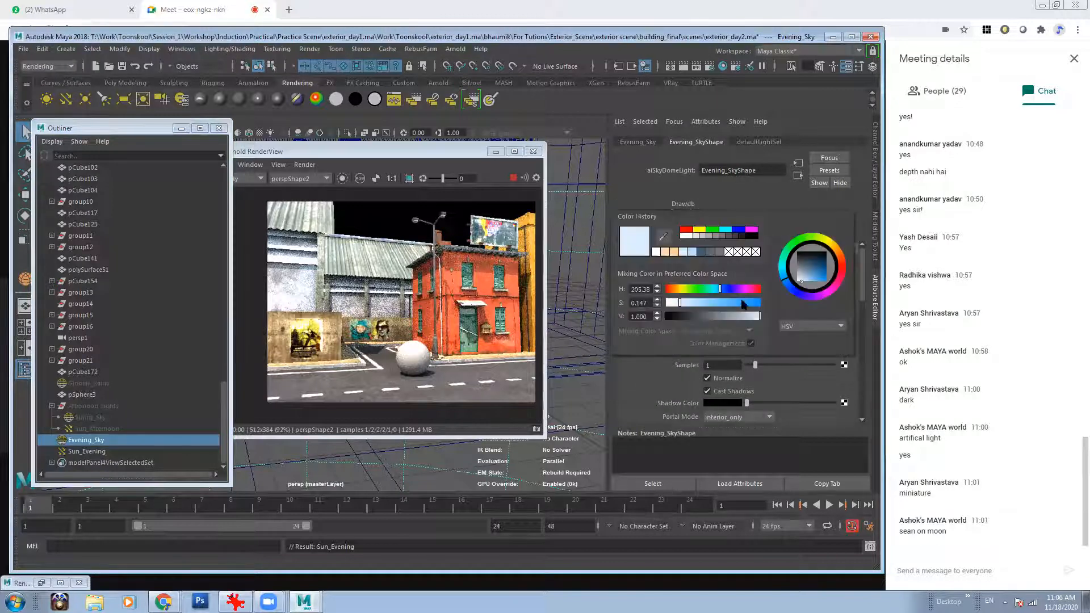
left_click(736, 290)
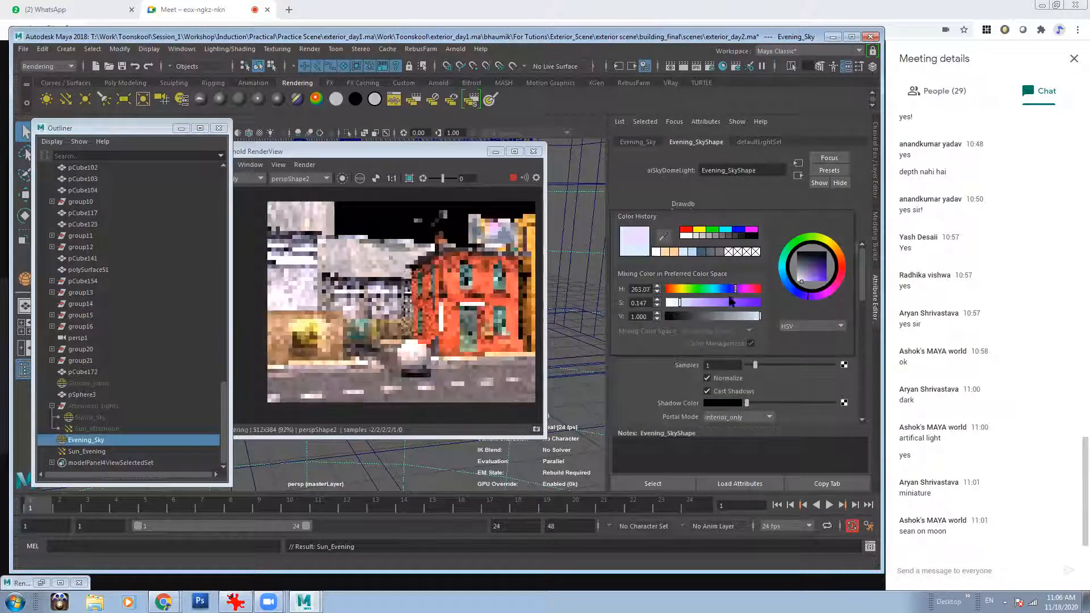
left_click(716, 302)
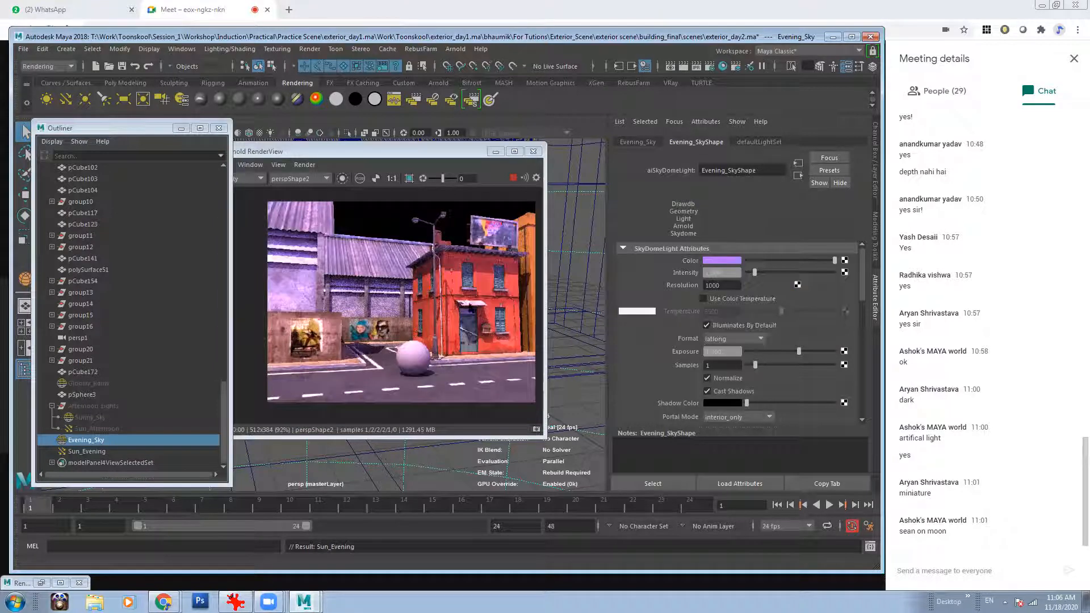
left_click(721, 261)
left_click(698, 316)
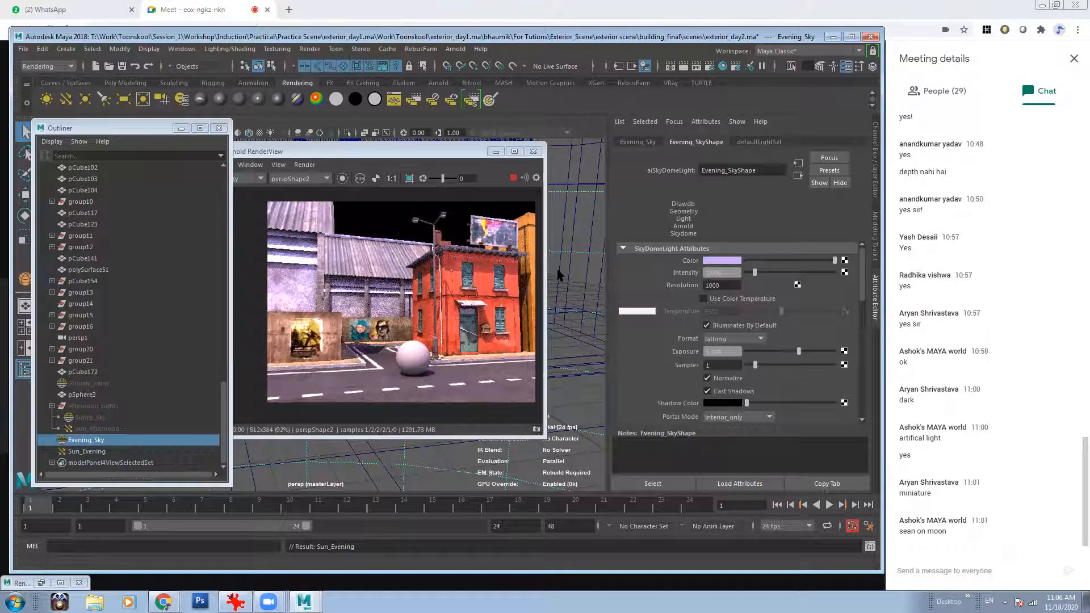
- Set both the exposure and the intensity of the Evening_Sky skydome to 0.5
left_click(727, 351)
type(".5")
key("Return")
left_click_drag(723, 272, 659, 274)
type(".5")
key("Return")
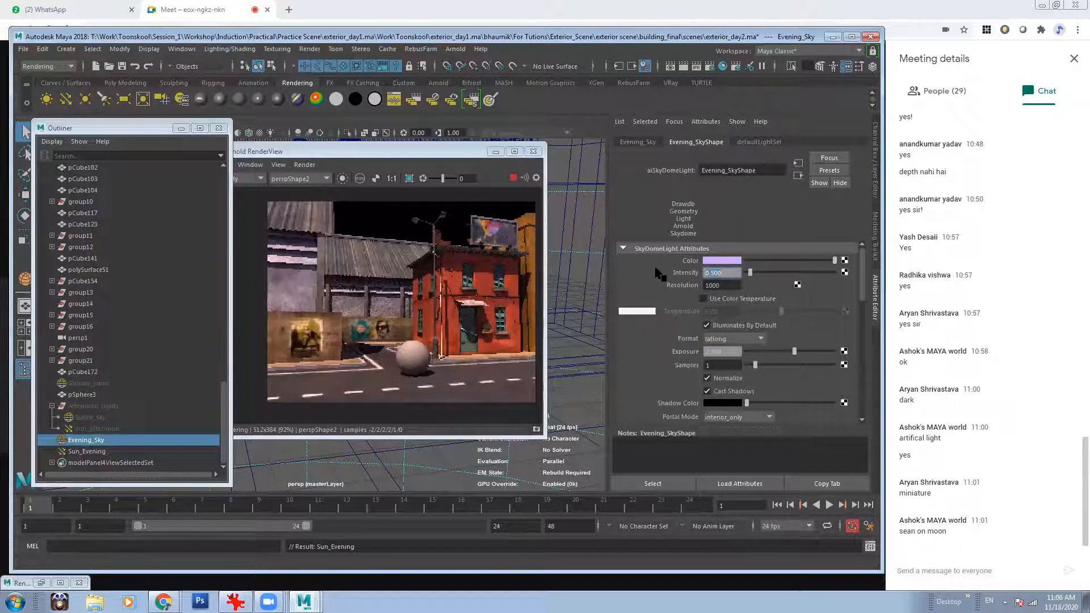
- Increase the saturation of the Evening_Sky colour for a stronger purple tint
left_click(728, 259)
left_click(727, 304)
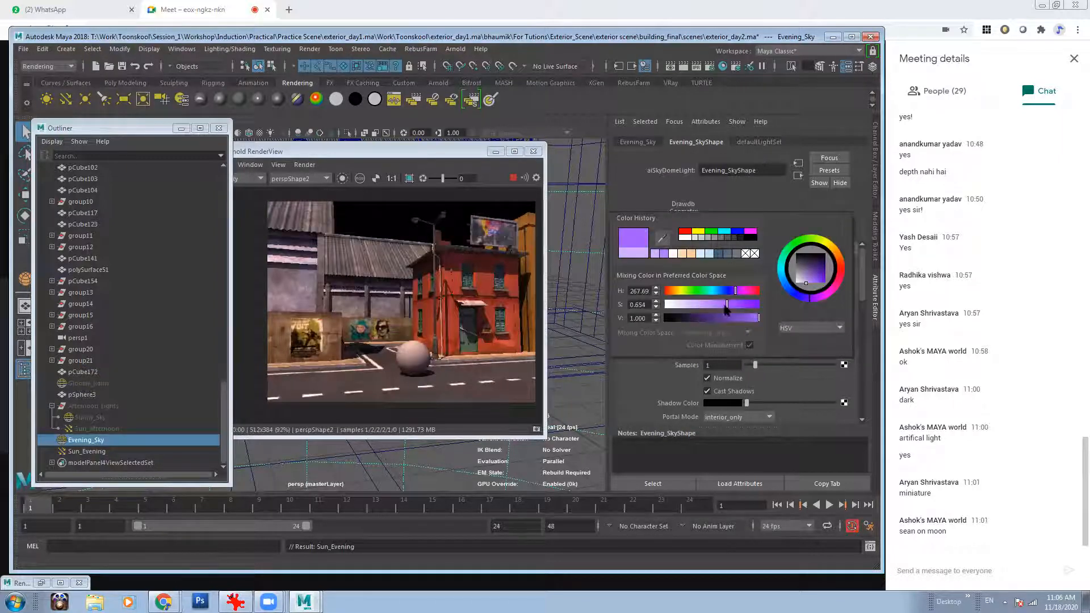
left_click(716, 304)
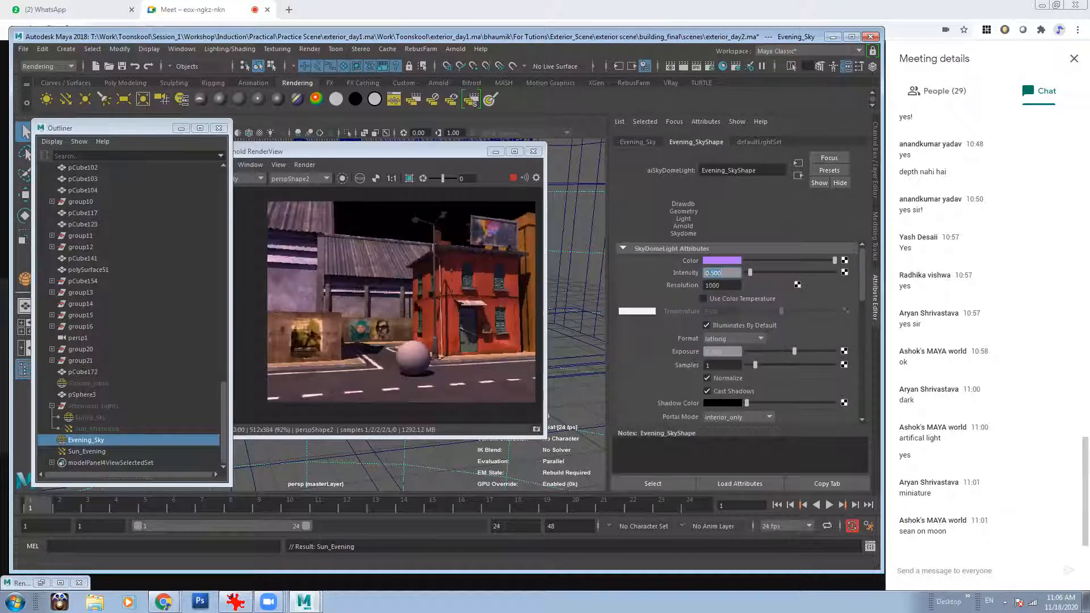
- Examine the purple-tinted light and the shadows on the building, sphere and road up close in the render
left_click(418, 308)
scroll(434, 293, "up", 3)
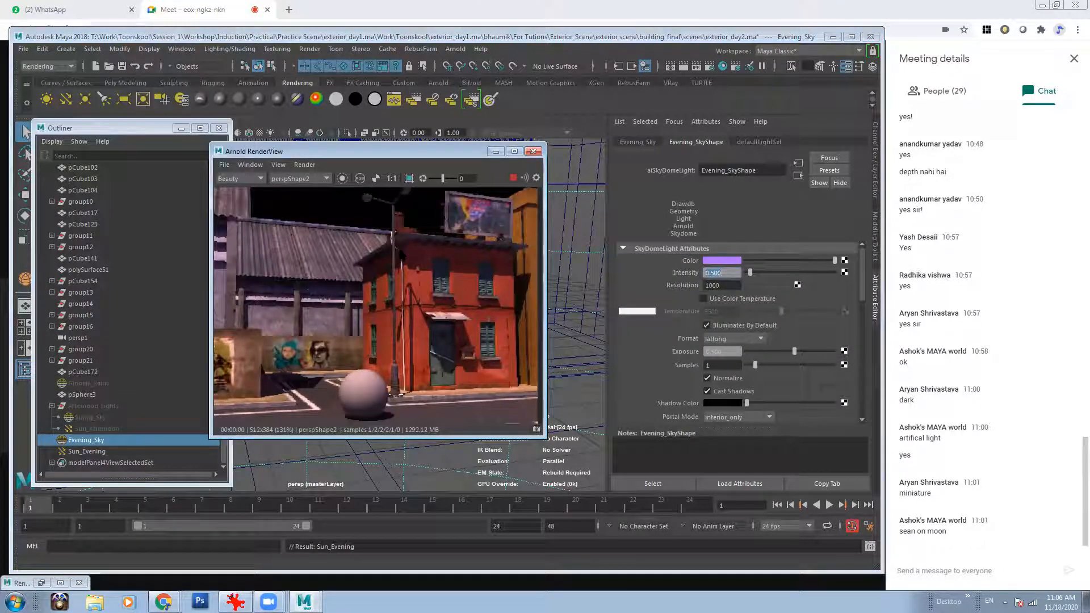
scroll(458, 313, "up", 1)
scroll(457, 314, "up", 1)
scroll(431, 323, "down", 3)
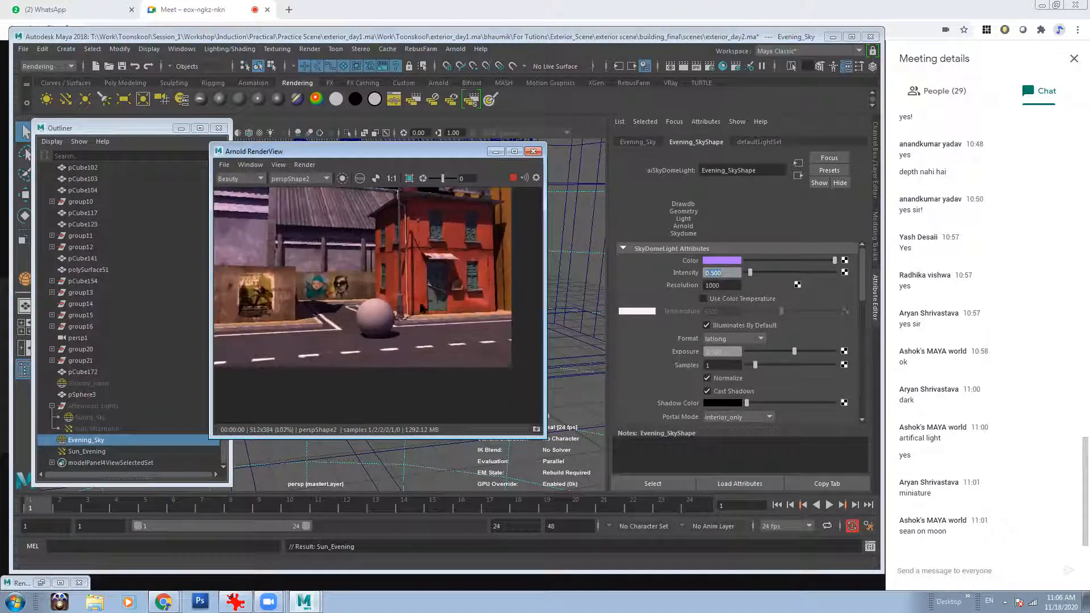
scroll(437, 310, "up", 2)
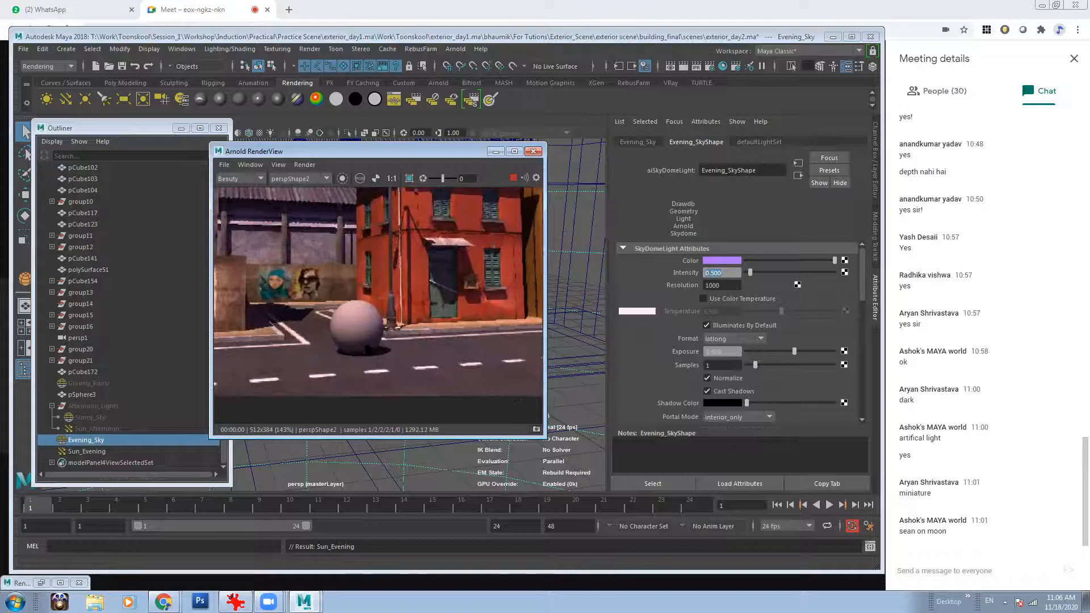
scroll(372, 336, "up", 2)
scroll(379, 334, "down", 3)
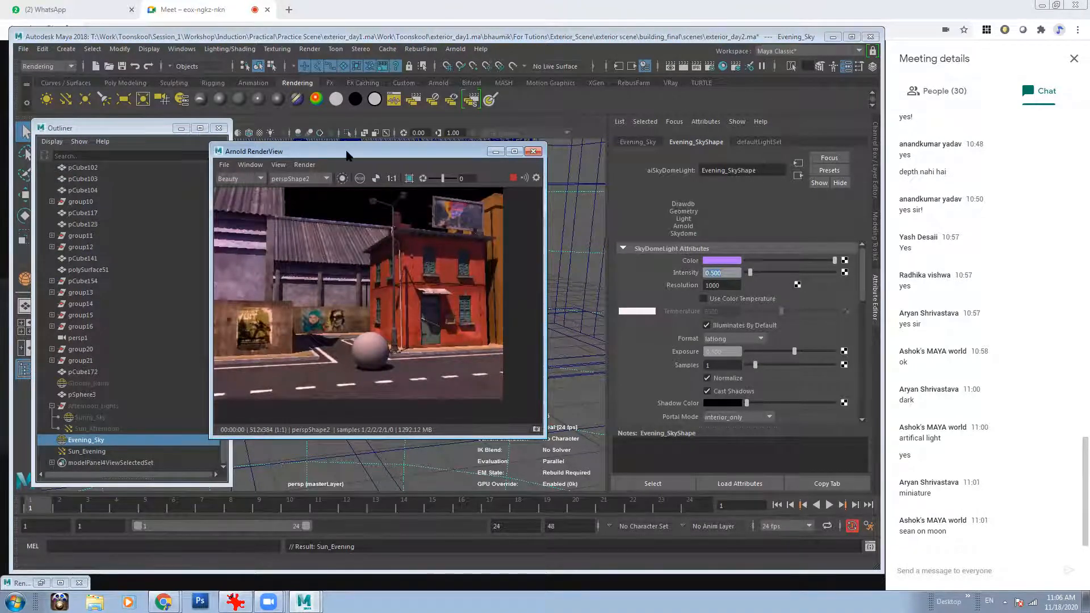
- Move the render view and Outliner off the scene view, select Sun_Evening and rotate it to change the sunlight direction
left_click_drag(343, 152, 637, 172)
left_click_drag(157, 132, 613, 151)
scroll(305, 272, "down", 3)
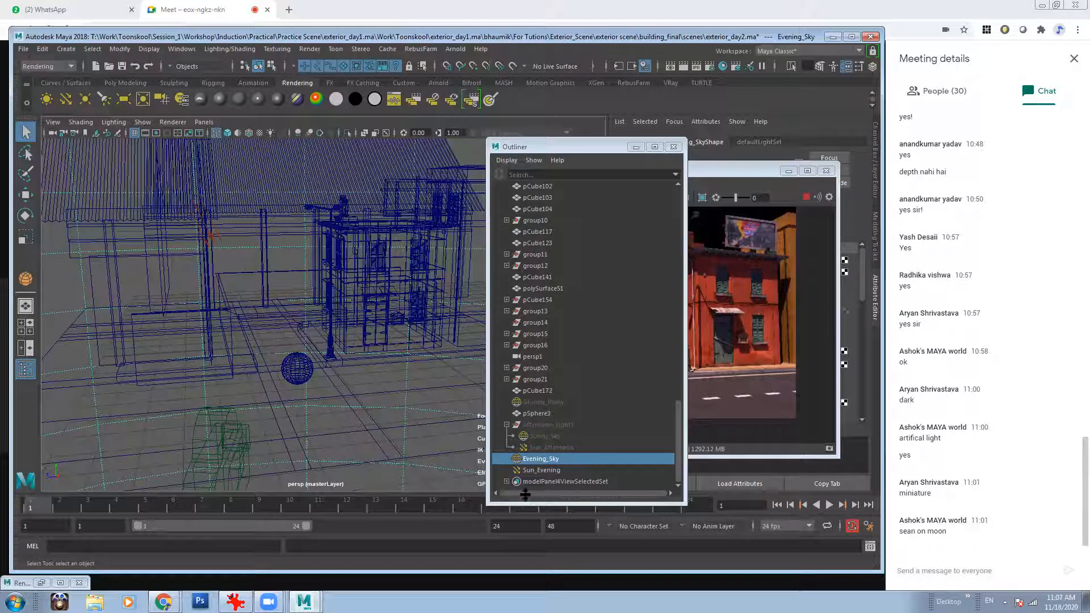
left_click(538, 471)
left_click_drag(345, 283, 369, 312, "alt")
left_click_drag(619, 146, 482, 401)
left_click_drag(261, 278, 212, 287, "alt")
key("e")
scroll(276, 276, "down", 1)
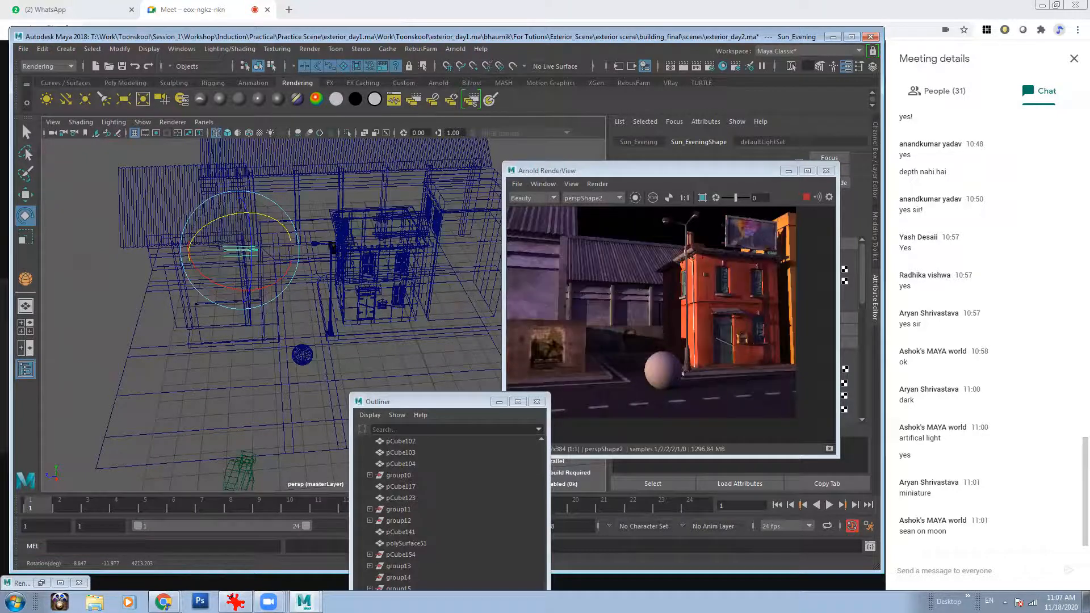
left_click_drag(266, 216, 261, 286)
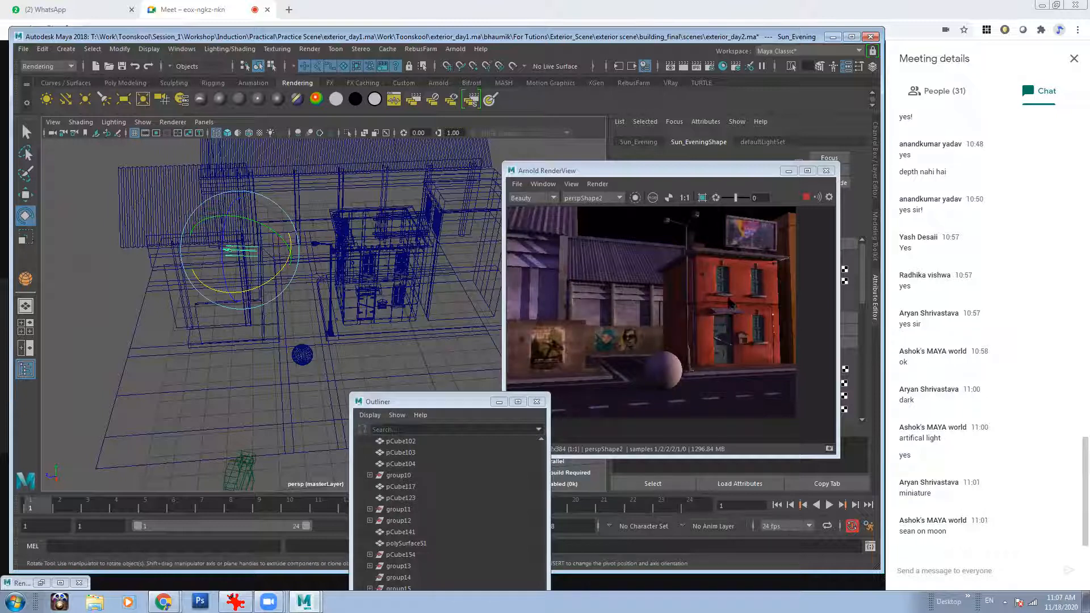
- Adjust the Sun_Evening rotation further so the sunlight strikes the red building's front from a new angle
left_click_drag(268, 236, 280, 255)
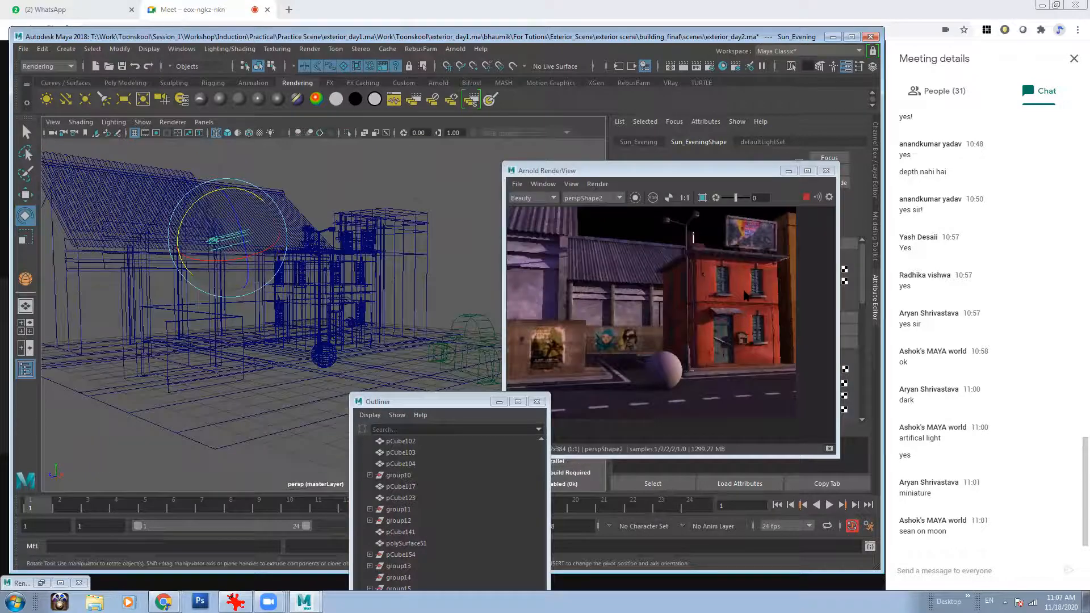
left_click_drag(309, 241, 429, 290, "alt")
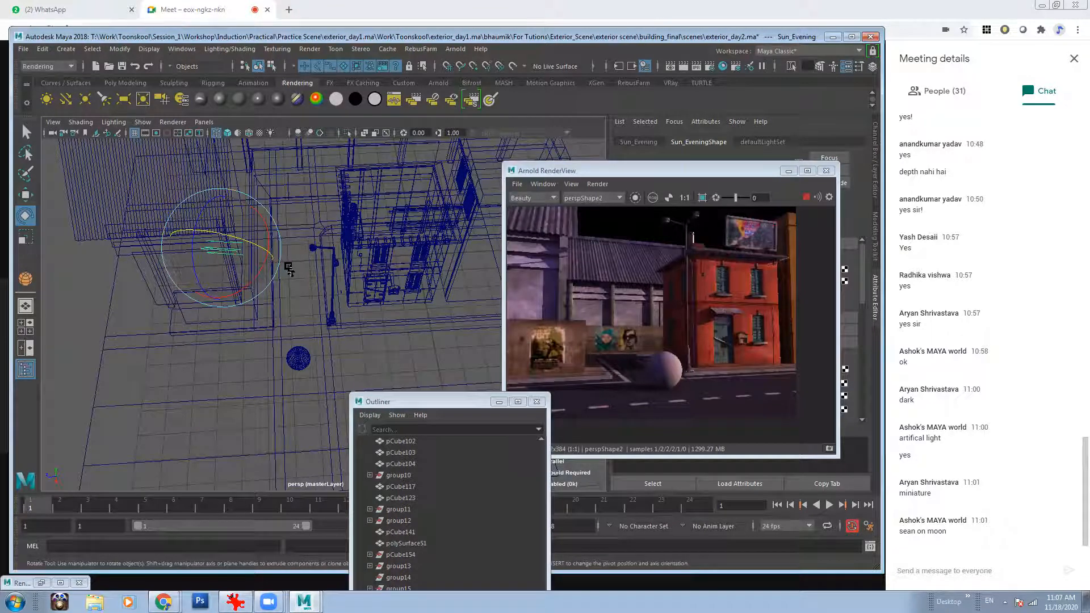
left_click_drag(347, 278, 276, 280, "alt")
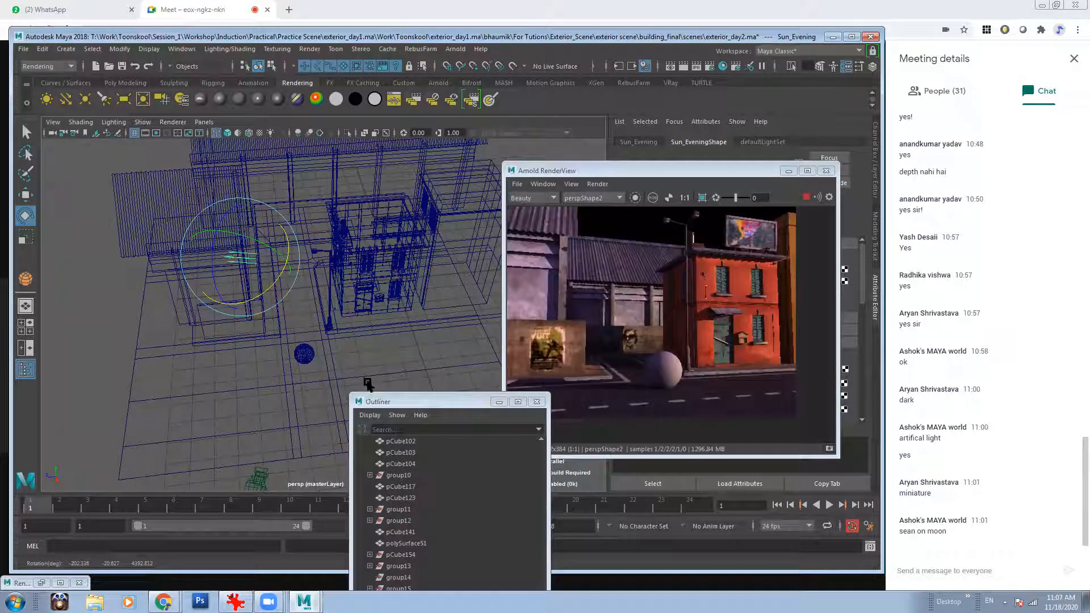
- Minimize the Outliner, uncover Sun_Evening's attributes and inspect its colour temperature and angle settings
left_click_drag(406, 402, 328, 228)
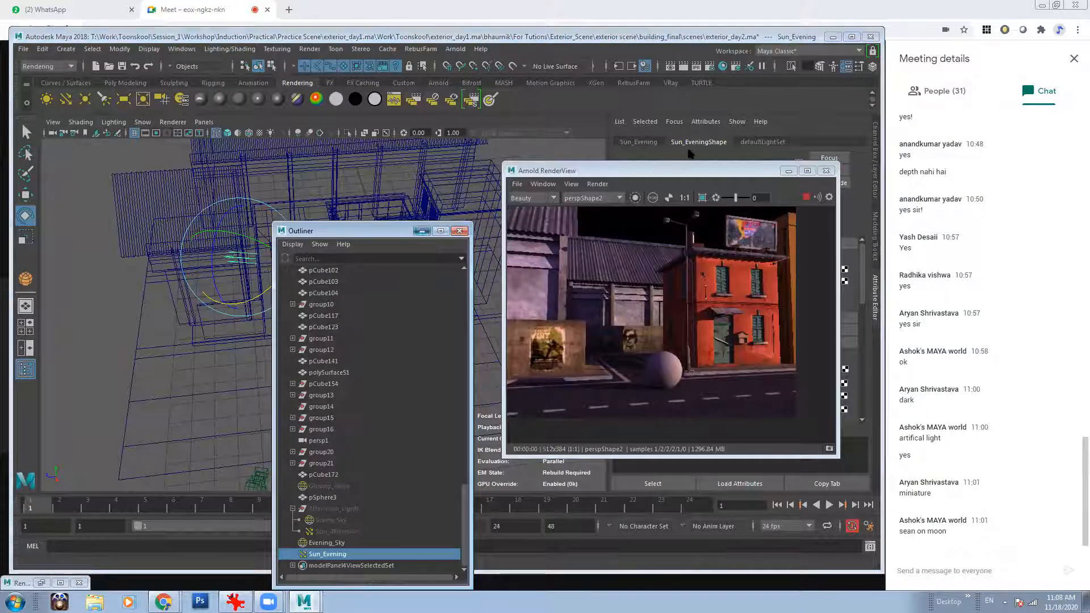
left_click(421, 230)
left_click(669, 174)
left_click_drag(664, 178, 387, 300)
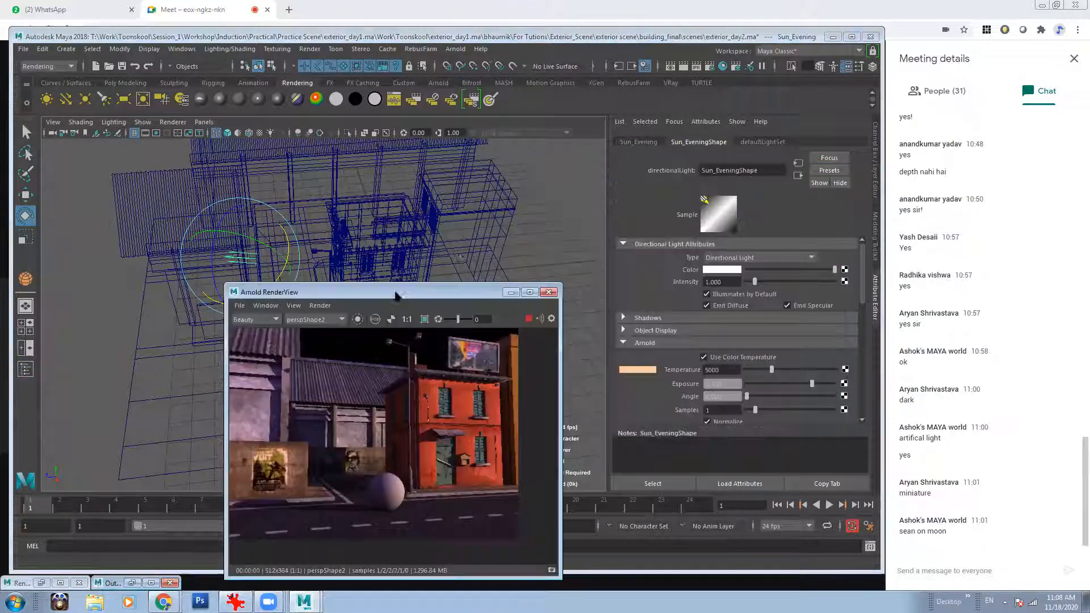
left_click(633, 373)
left_click_drag(724, 395, 682, 400)
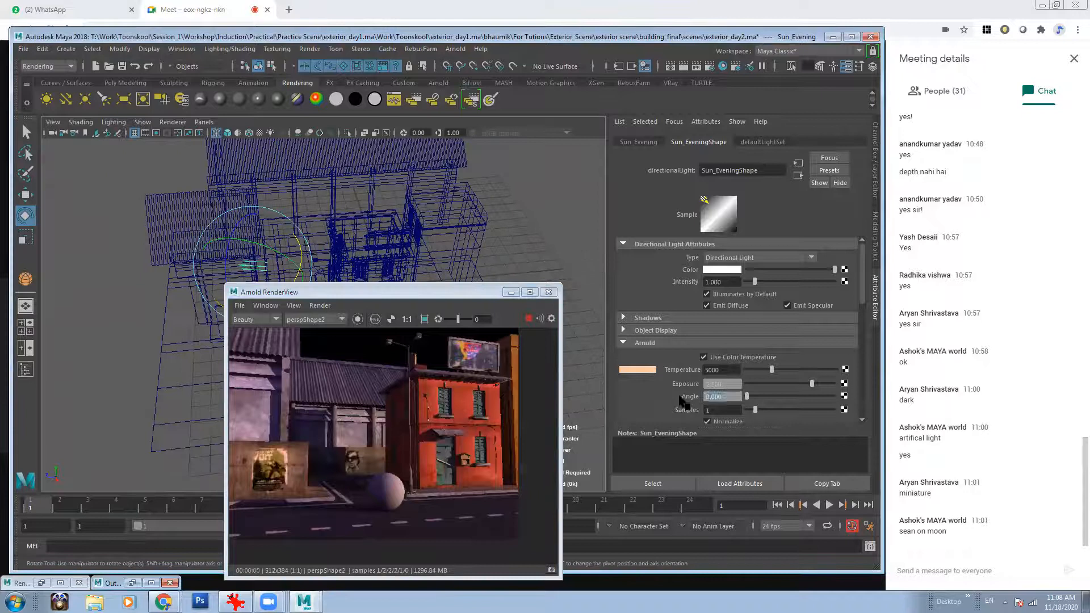
left_click(548, 237)
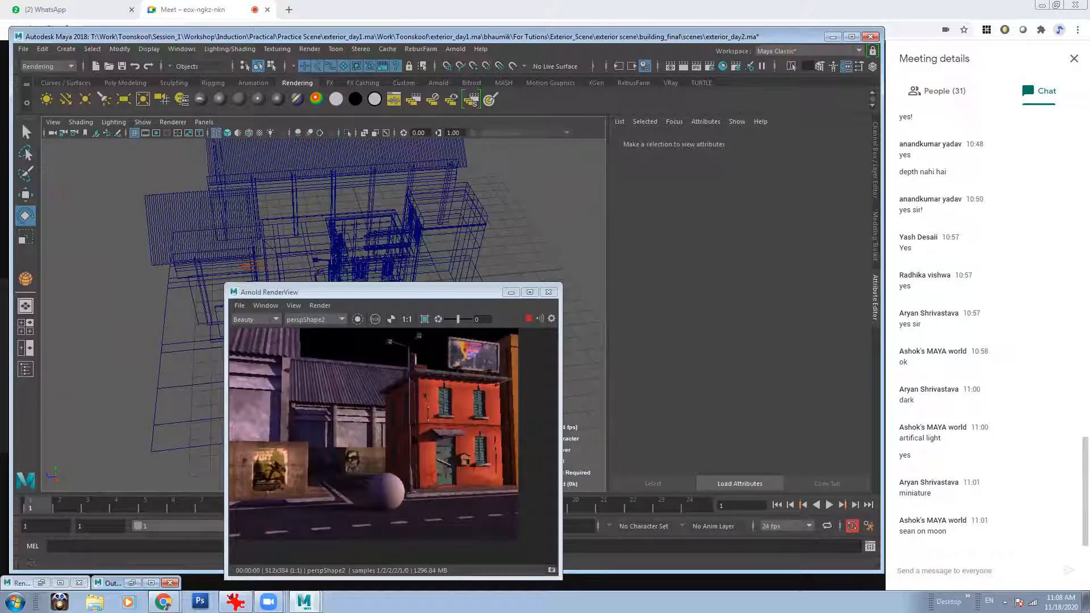
- Reselect Sun_Evening in the scene view and fine-tune its rotation to about -24 in Y and 4394 in Z
left_click_drag(409, 297, 639, 298)
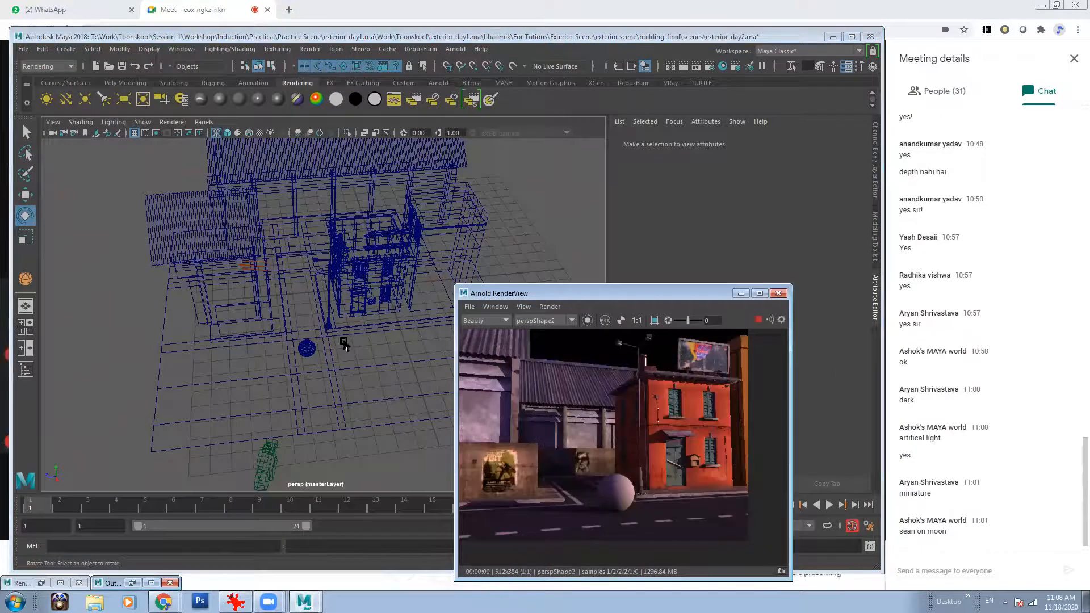
left_click_drag(291, 286, 293, 270, "alt")
mouse_move(276, 274)
right_mouse_down("alt")
mouse_move(297, 291)
mouse_move(289, 276)
right_mouse_up("alt")
left_click(236, 266)
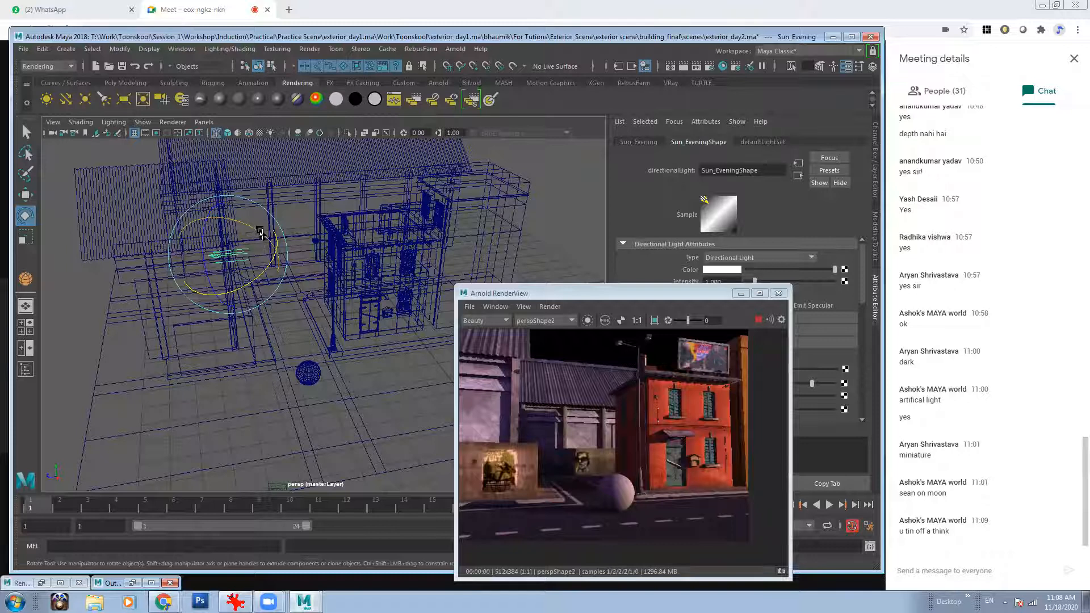
left_click_drag(254, 229, 251, 226)
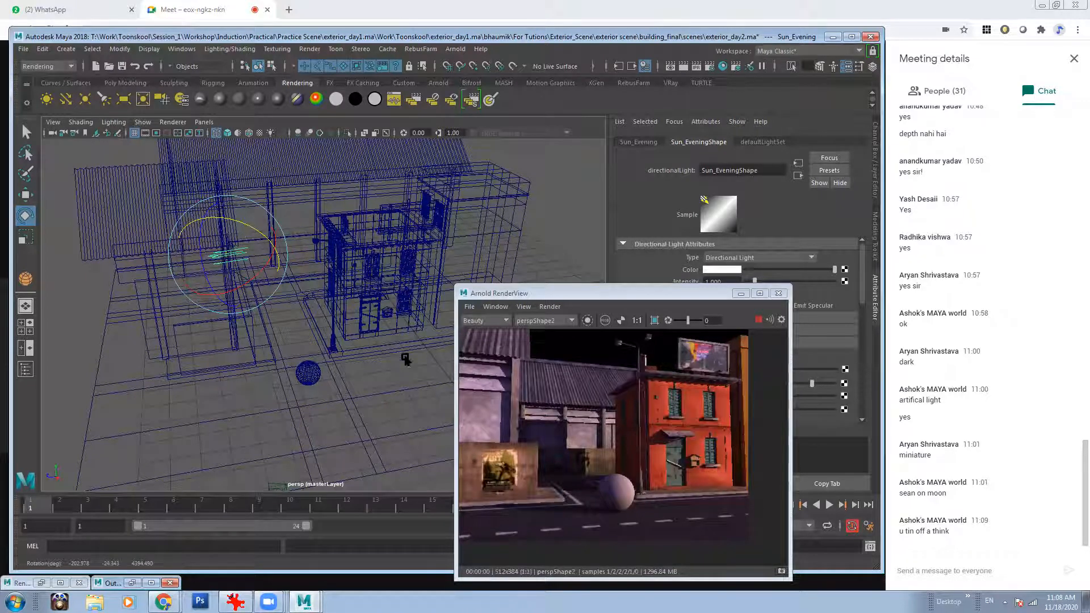
left_click_drag(252, 278, 254, 277)
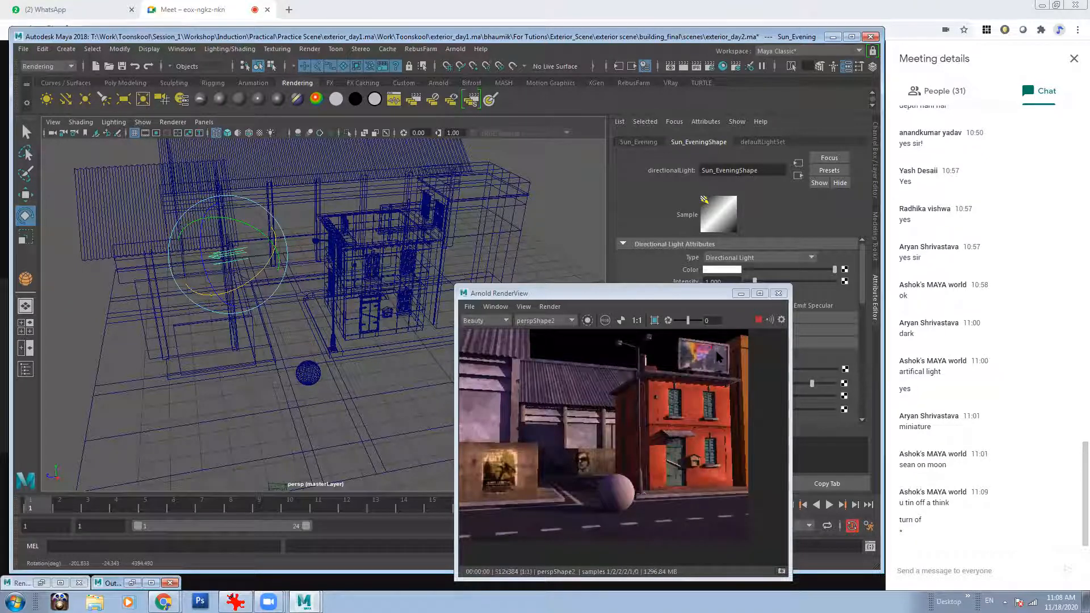
left_click(646, 289)
left_click_drag(645, 292, 569, 219)
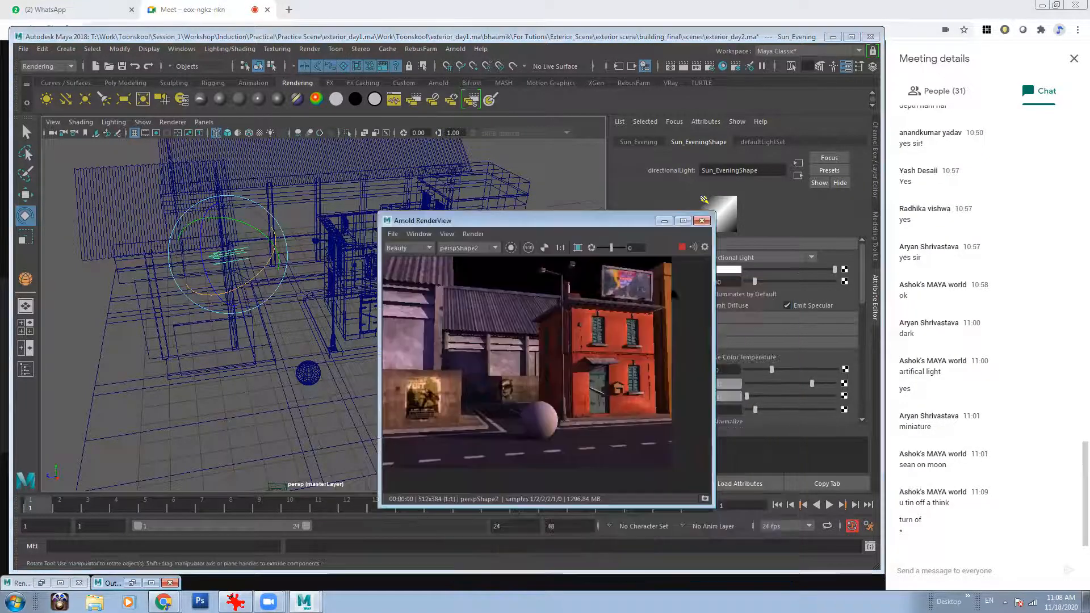
- Rotate the Sun_Evening directional light slightly and inspect the shading on the sphere and street in the Arnold render
left_click_drag(212, 234, 266, 257, "alt")
scroll(222, 239, "up", 3)
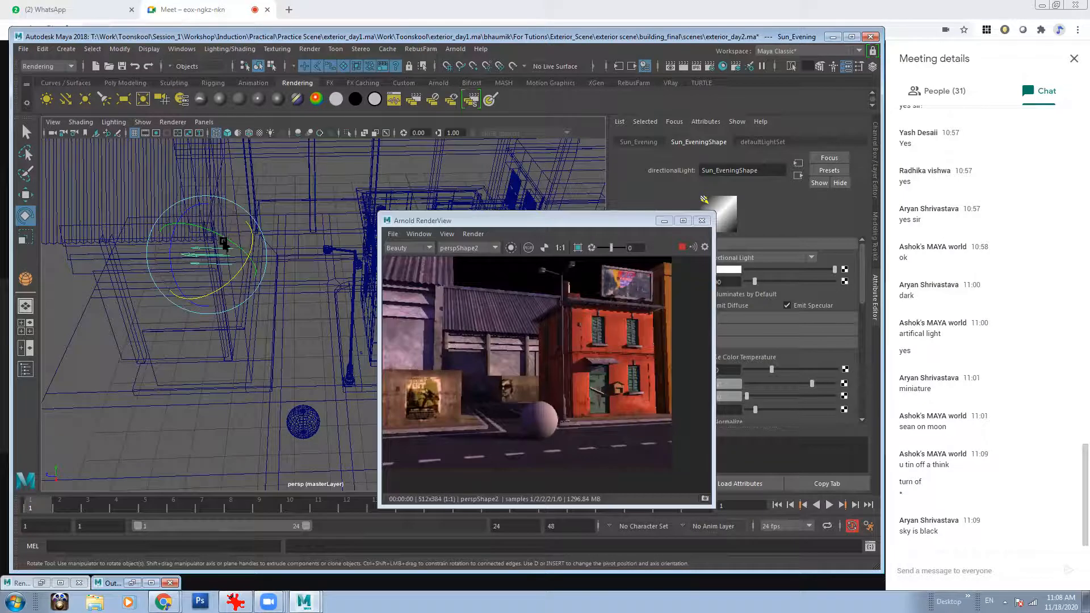
left_click_drag(235, 274, 237, 276)
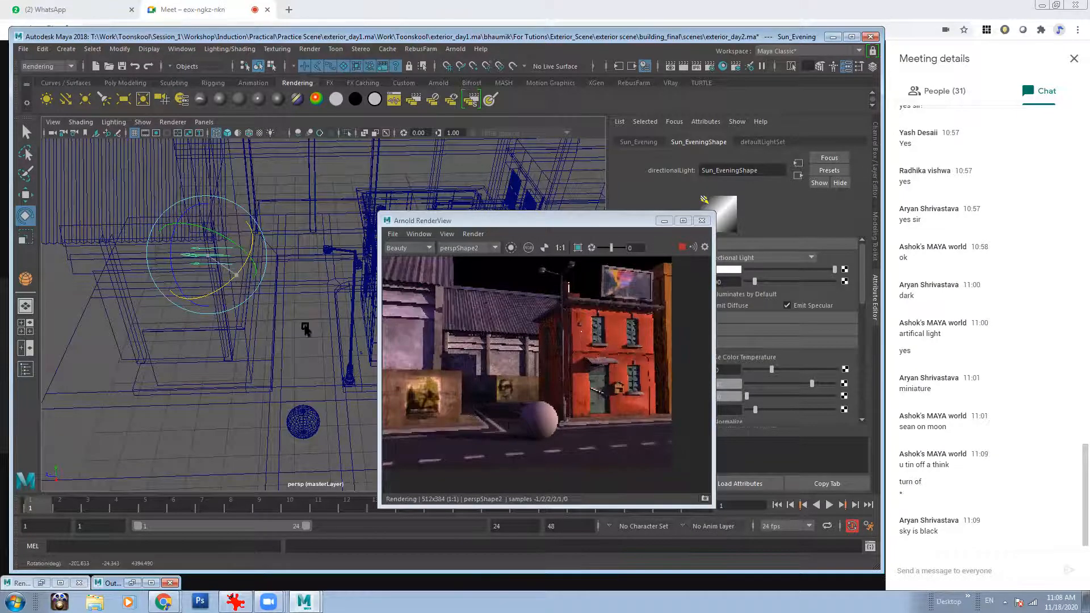
left_click(510, 427)
scroll(510, 428, "up", 2)
middle_click_drag(526, 491, 546, 455)
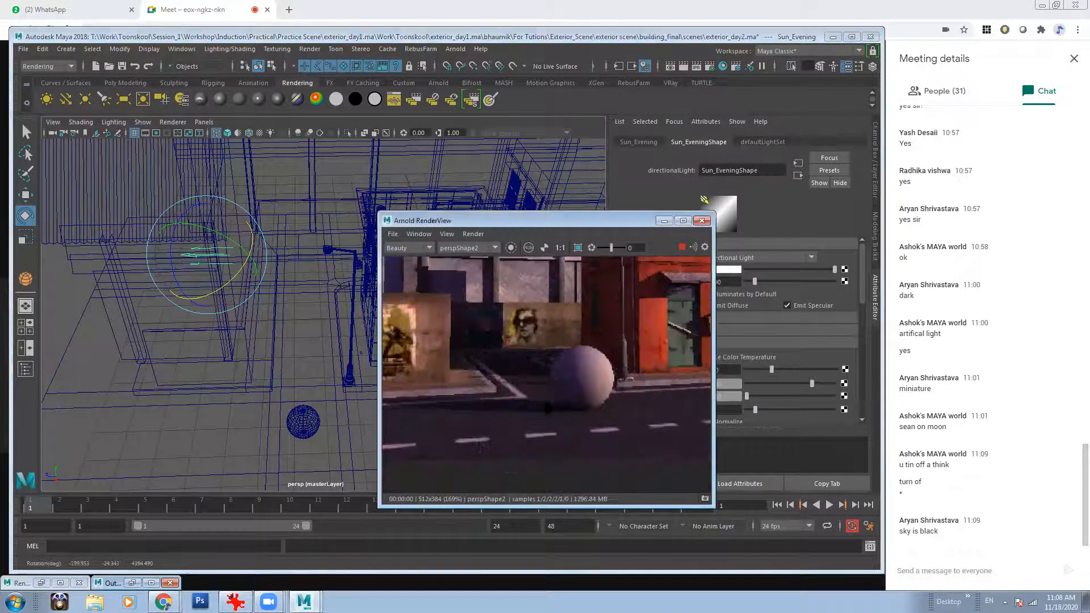
scroll(638, 390, "down", 2)
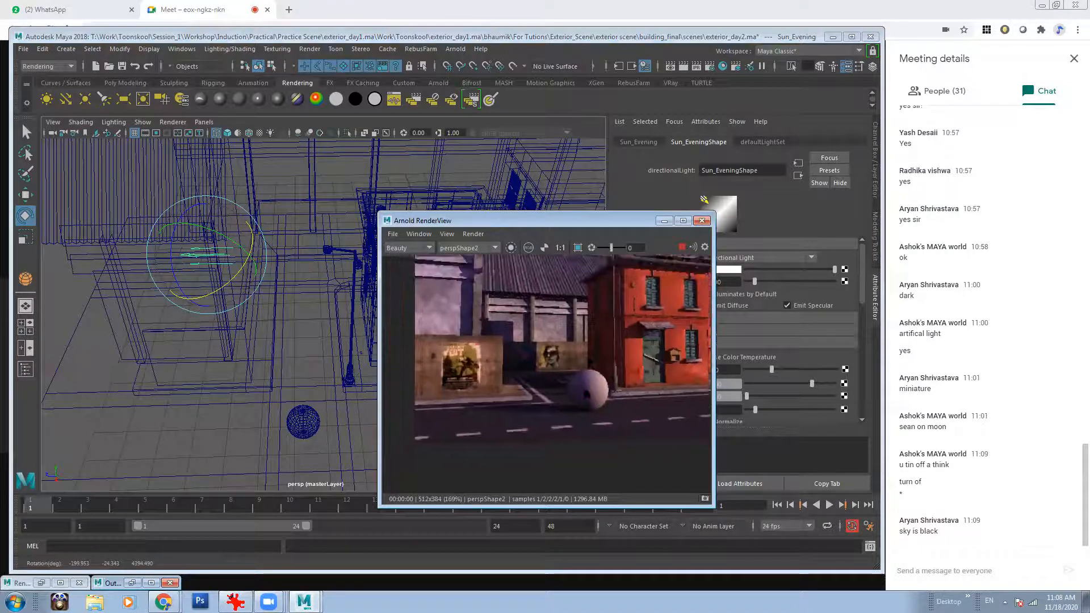
middle_click_drag(591, 359, 577, 393)
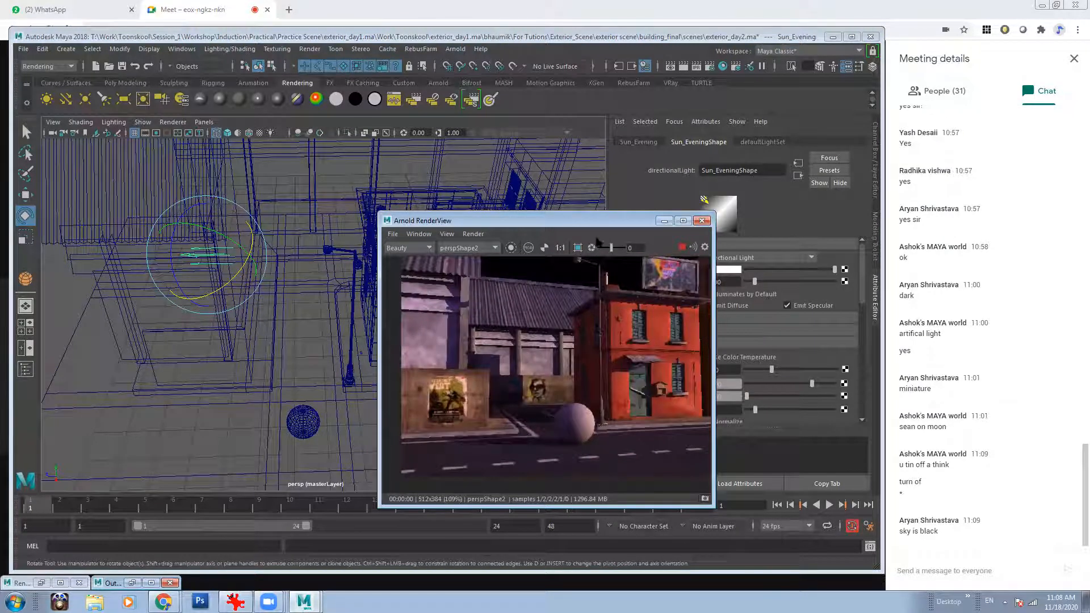
- Rotate the Sun_Evening light further so the sphere casts its shadow sideways across the road
left_click_drag(588, 221, 503, 213)
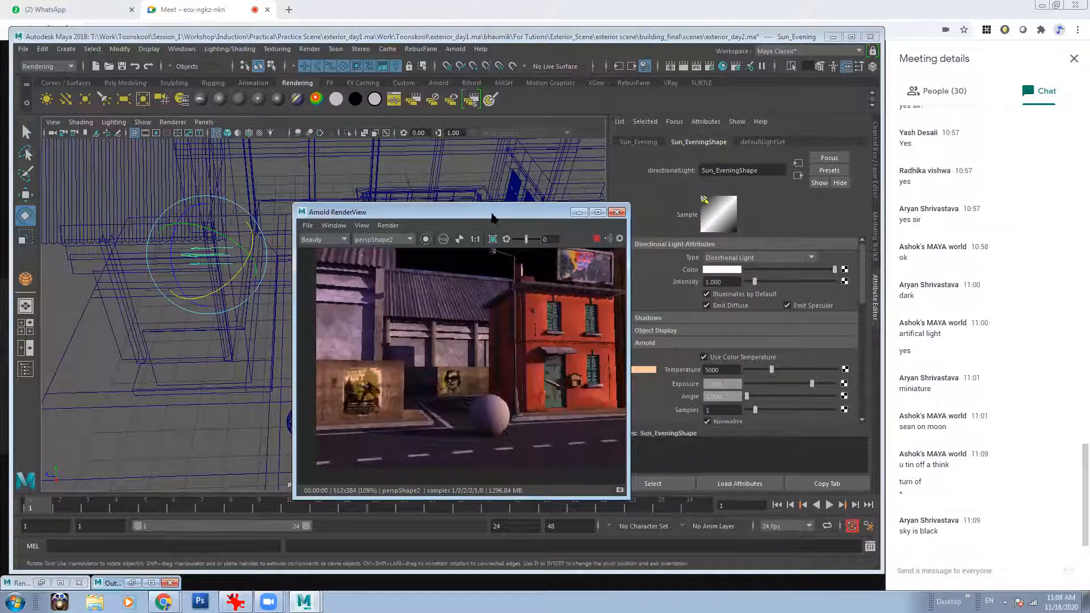
left_click_drag(498, 216, 668, 243)
mouse_move(227, 280)
left_mouse_down()
mouse_move(195, 298)
mouse_move(141, 278)
mouse_move(177, 220)
mouse_move(202, 205)
mouse_move(233, 258)
mouse_move(227, 279)
mouse_move(236, 253)
mouse_move(212, 246)
left_mouse_up()
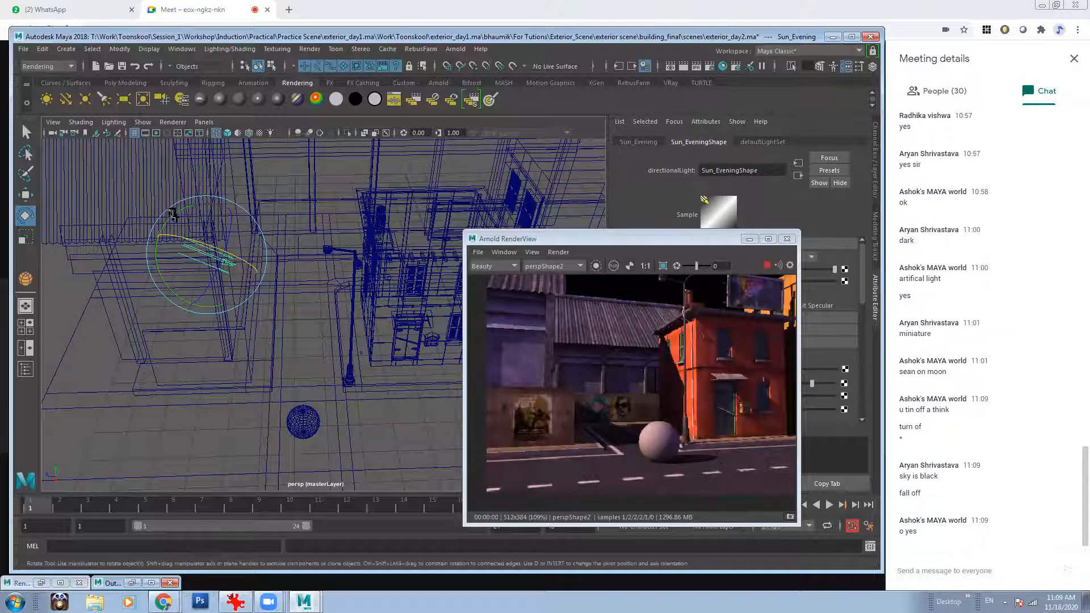
left_click_drag(171, 220, 199, 248)
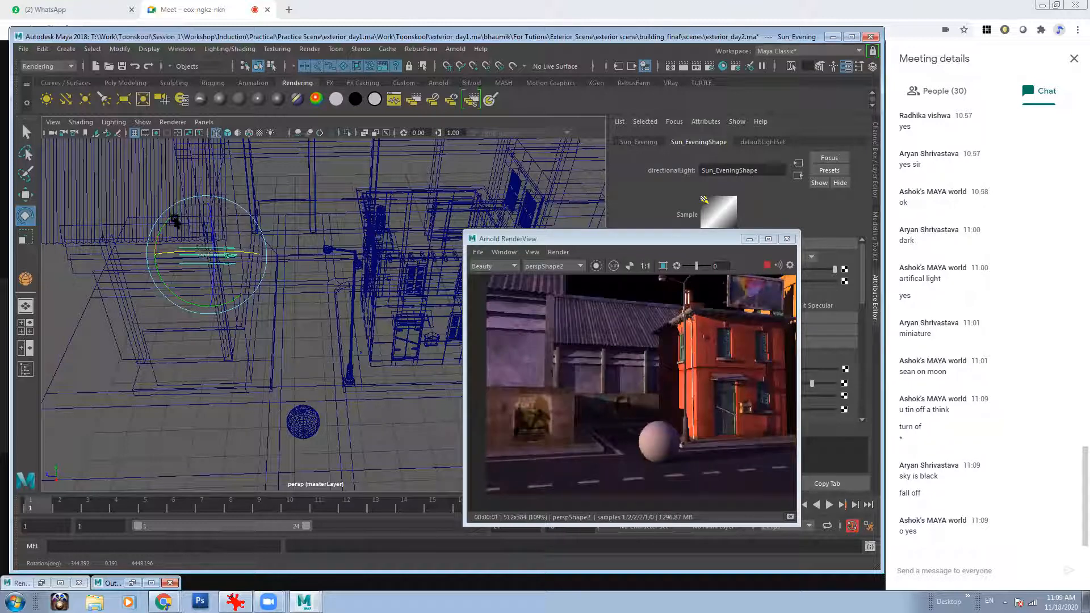
left_click_drag(171, 220, 202, 246)
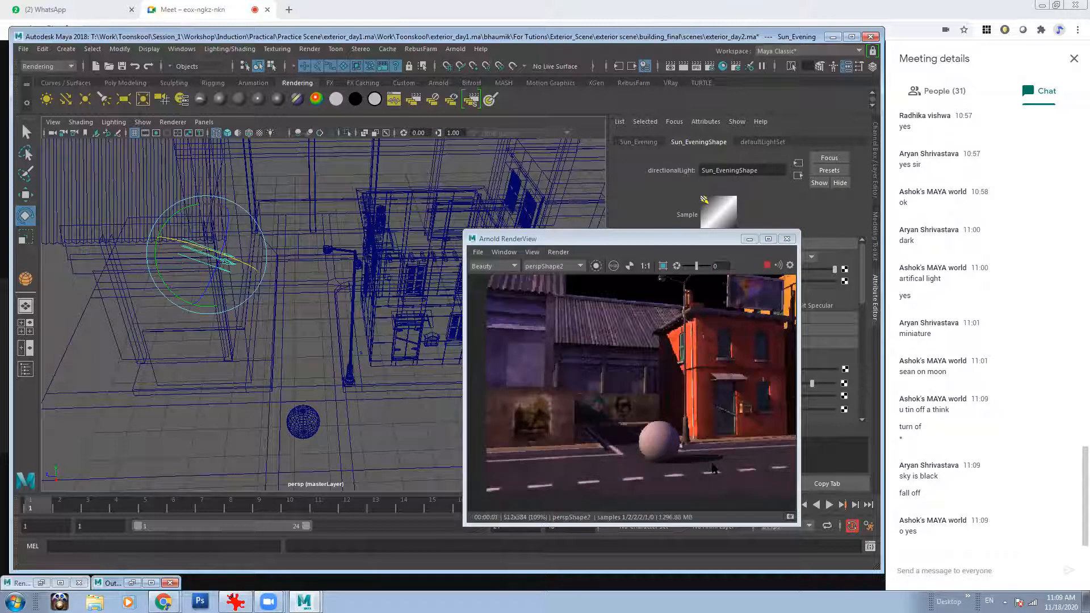
- Set the Sun_Evening light's Arnold Angle to 3 and examine the sphere's shadow close up in the render
left_click_drag(626, 239, 382, 241)
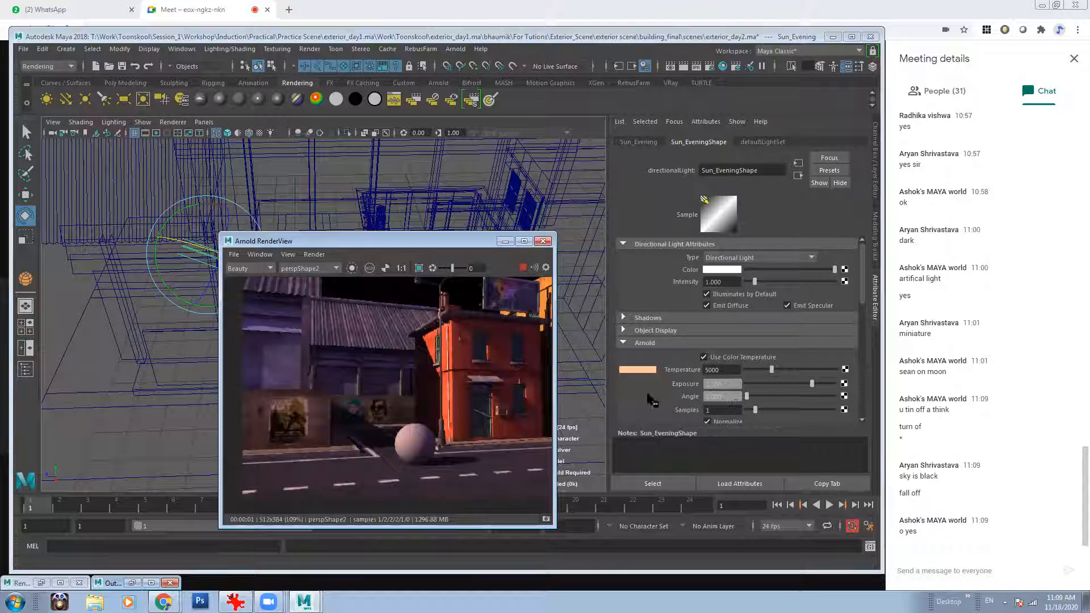
left_click(738, 393)
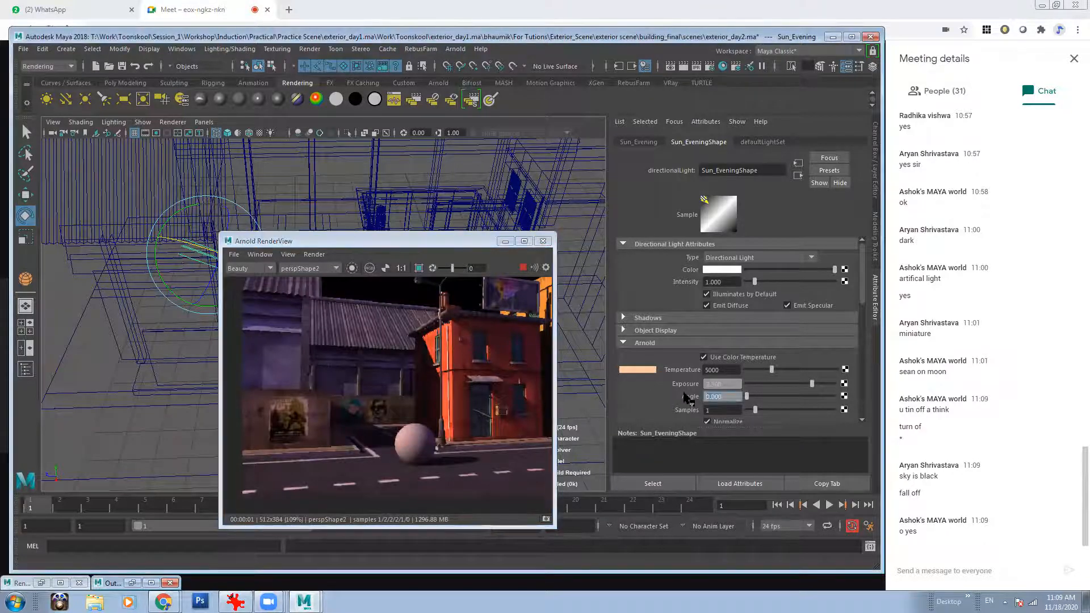
scroll(328, 354, "up", 5)
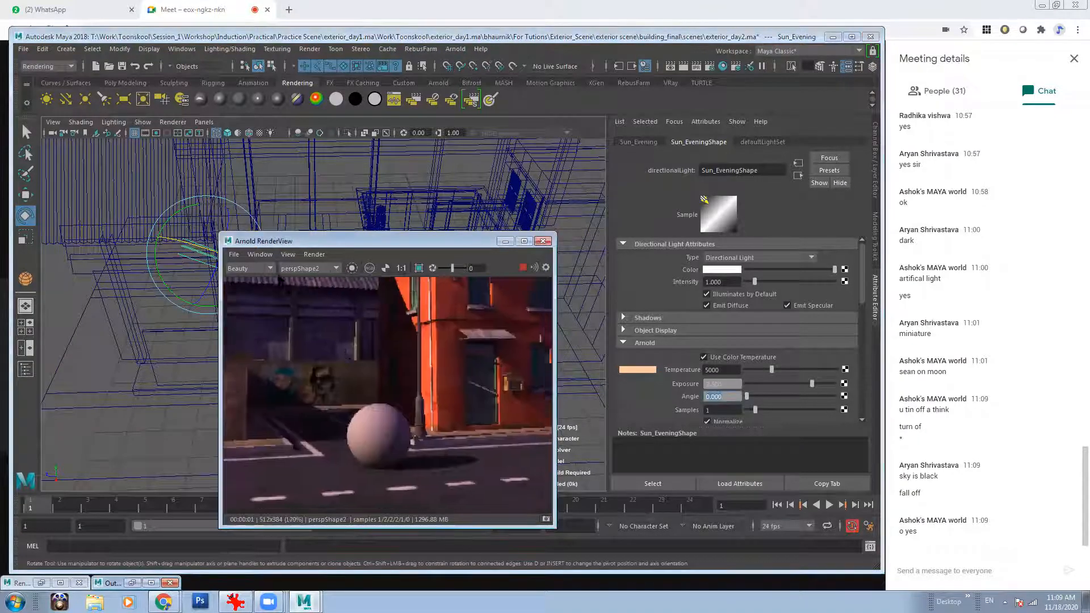
left_click(722, 393)
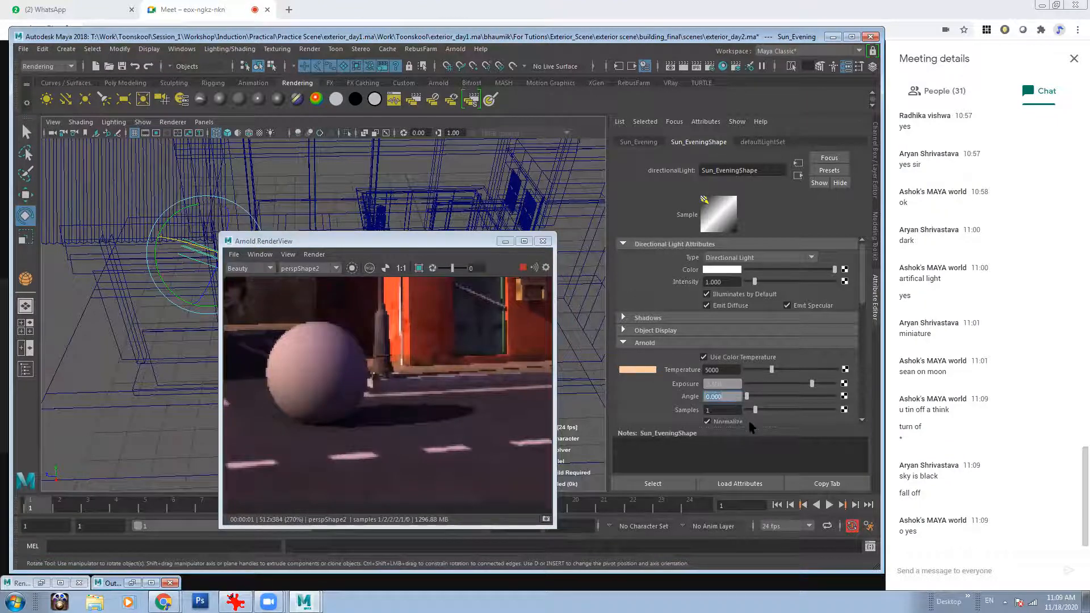
type("3")
key("Return")
scroll(493, 421, "up", 1)
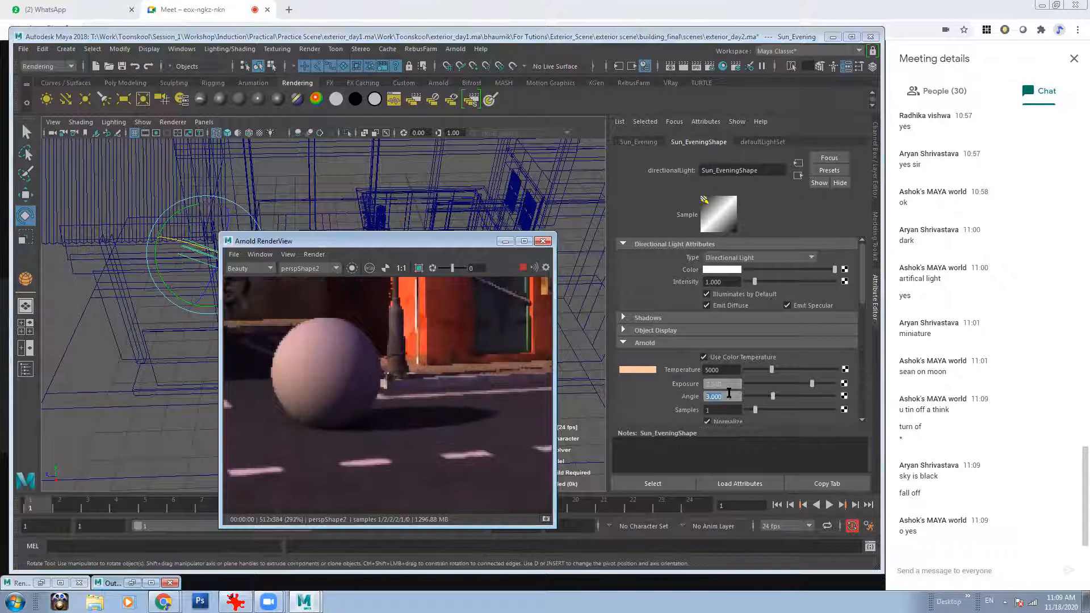
- Increase the Sun_Evening light's Angle to 10 and check the shadow edges on the sphere and buildings
type("8")
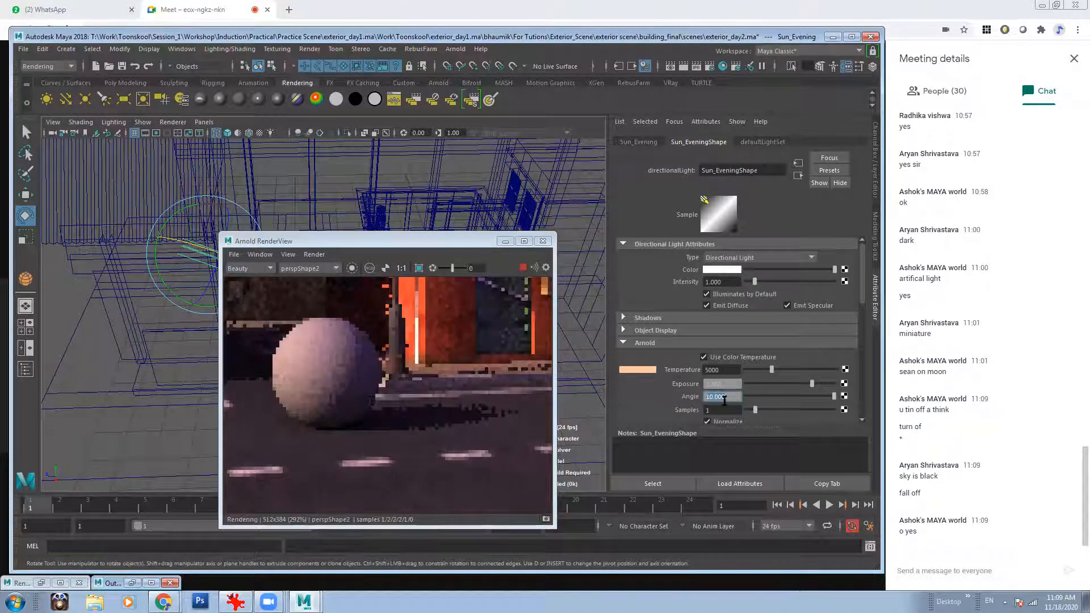
scroll(469, 404, "down", 5)
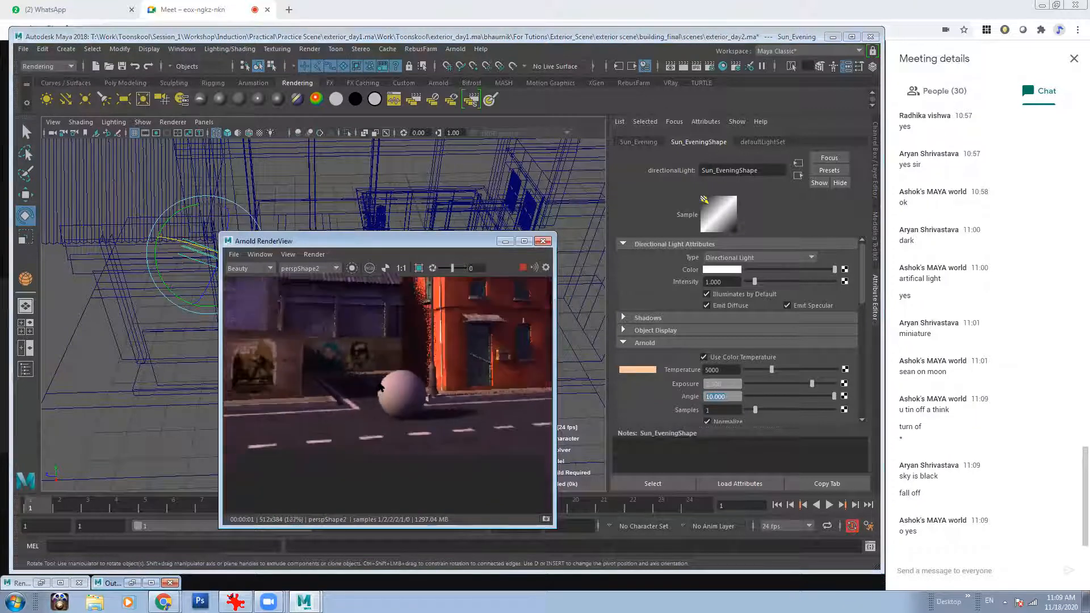
scroll(421, 437, "down", 1)
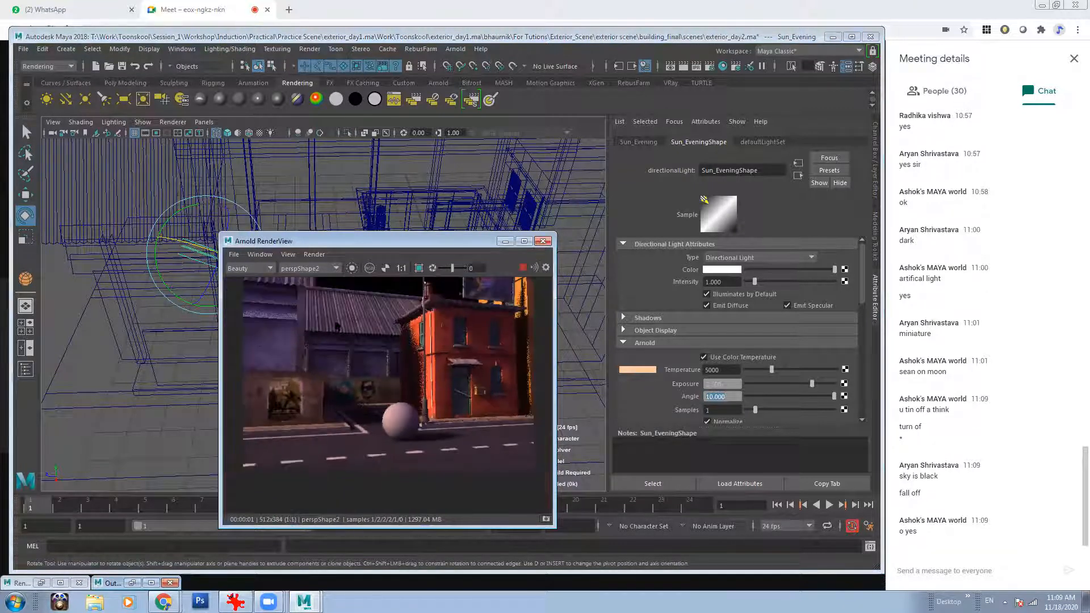
scroll(463, 399, "down", 1)
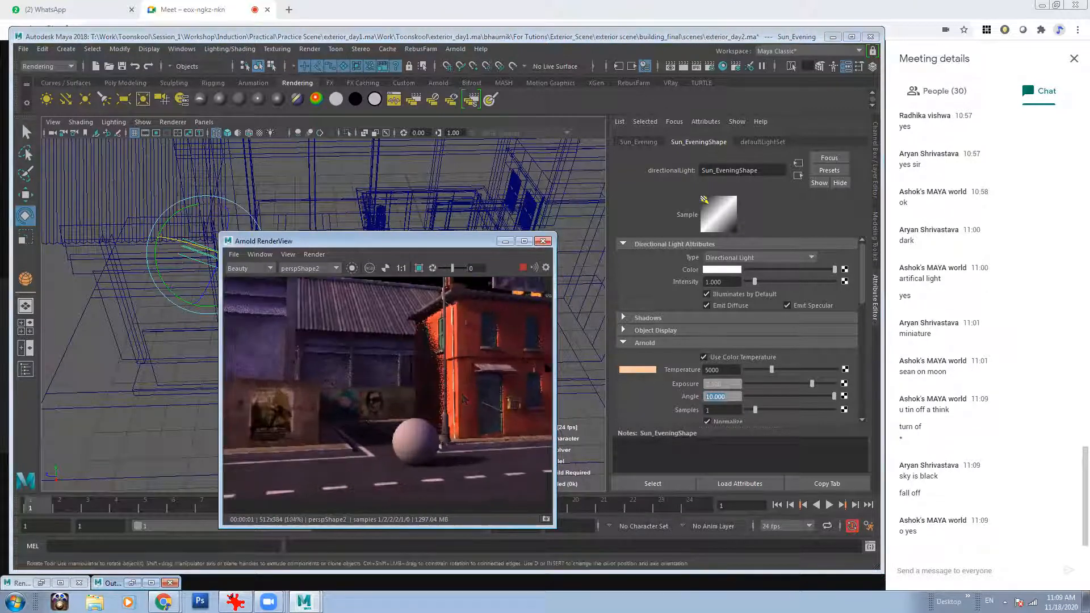
scroll(465, 399, "up", 3)
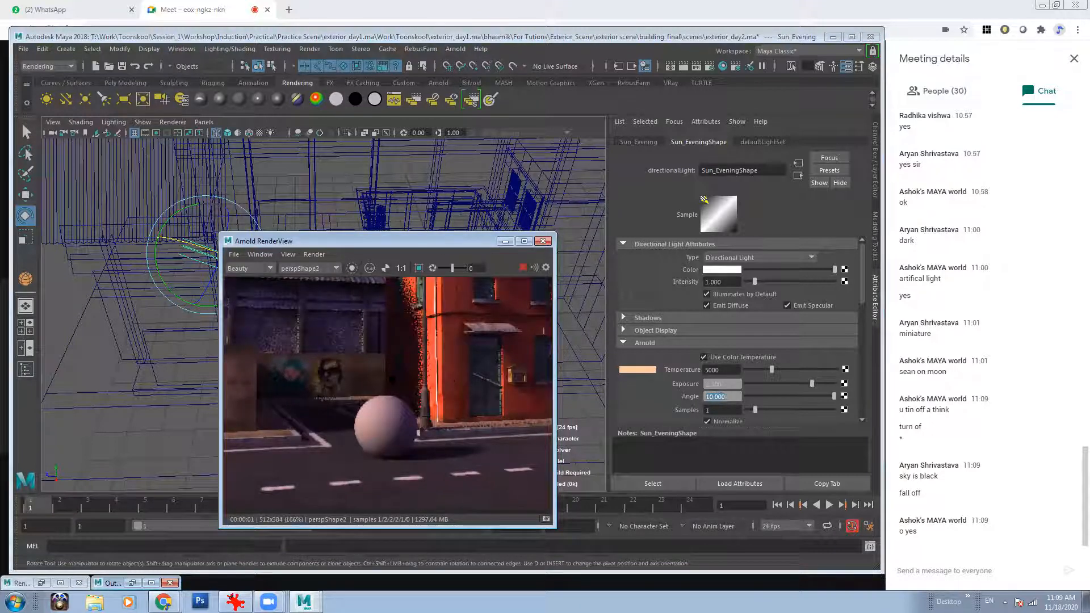
scroll(420, 369, "down", 1)
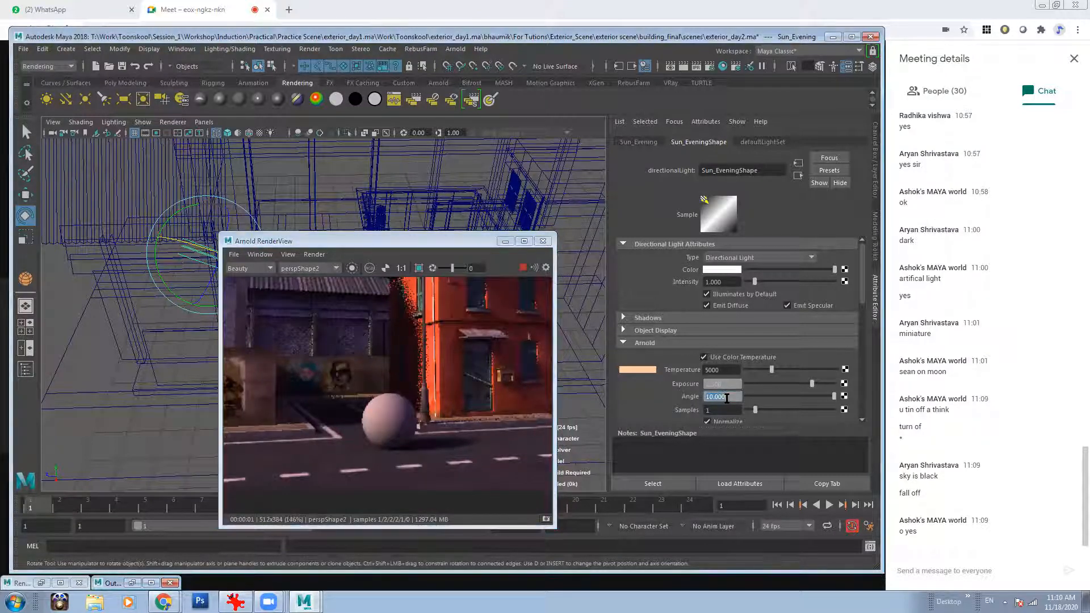
- Set the Sun_Evening light's Angle to 15 and view the shadows across the rendered street
type("15")
key("Return")
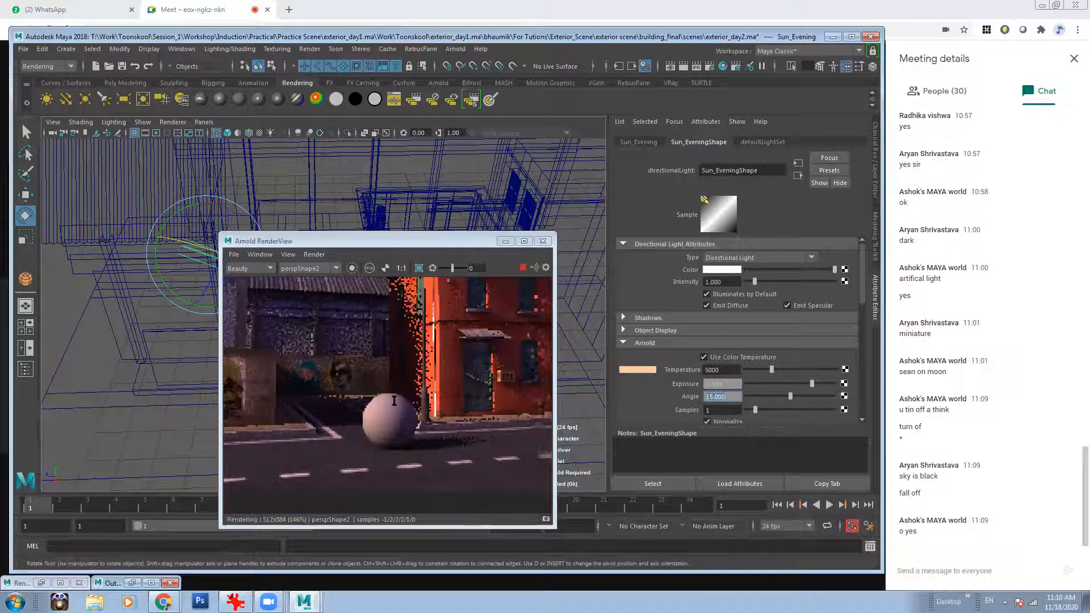
scroll(420, 409, "down", 2)
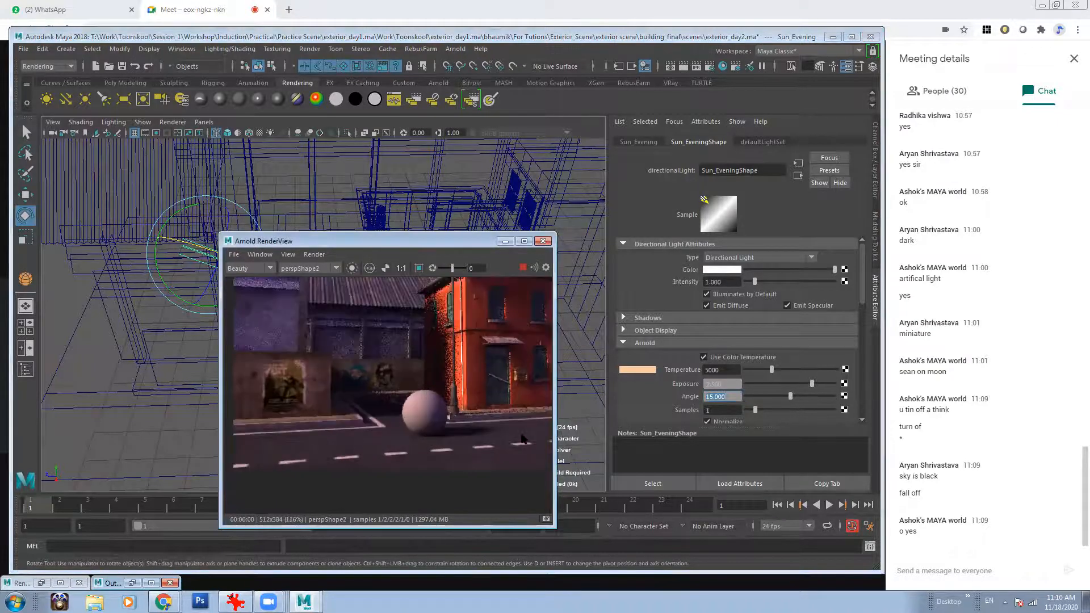
- Fine-tune the Sun_Evening light's rotation and inspect the shadows on the red building in the render
left_click_drag(433, 244, 803, 269)
right_click_drag(443, 289, 331, 273, "alt")
right_click_drag(722, 387, 607, 379, "alt")
middle_click_drag(610, 375, 554, 397, "alt")
left_click_drag(243, 265, 244, 266)
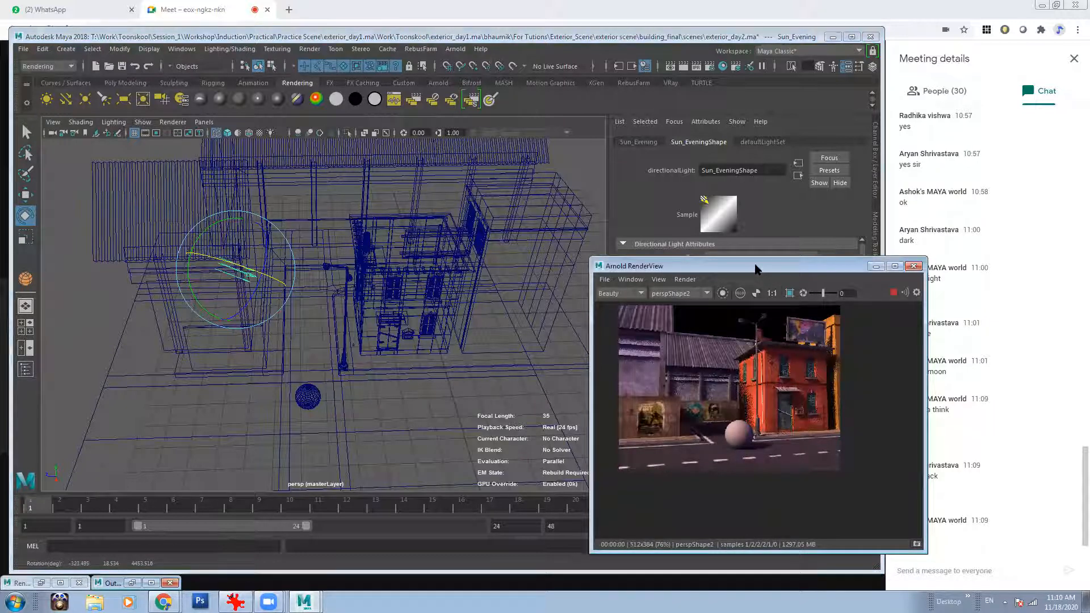
left_click_drag(759, 269, 342, 223)
scroll(375, 311, "up", 3)
scroll(374, 311, "down", 2)
middle_click_drag(488, 352, 428, 327)
scroll(428, 328, "up", 1)
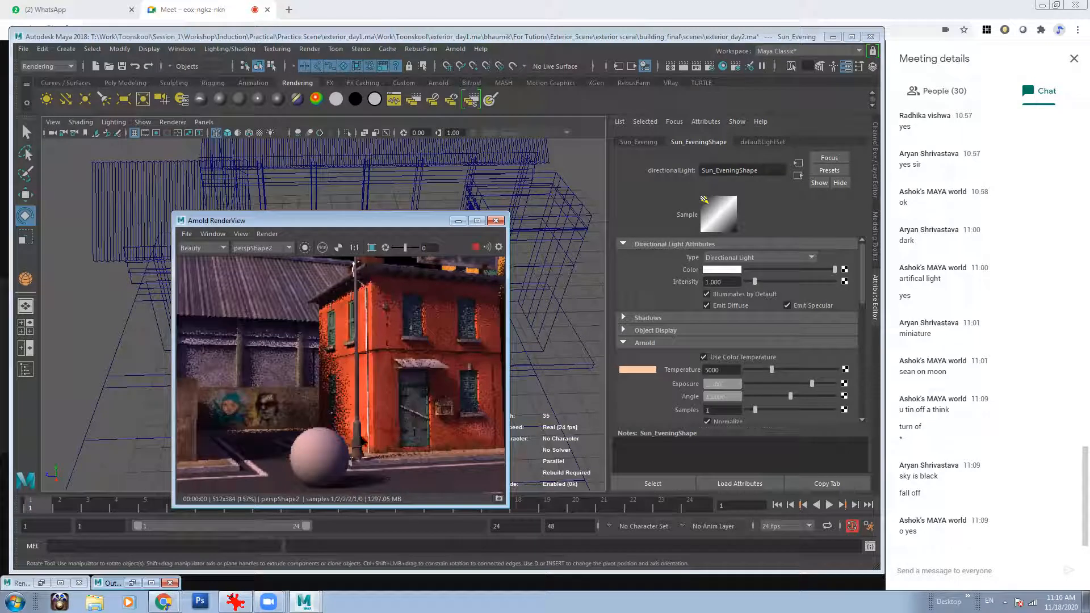
- Adjust the Sun_Evening light's direction once more with the Rotate tool
left_click_drag(390, 223, 558, 238)
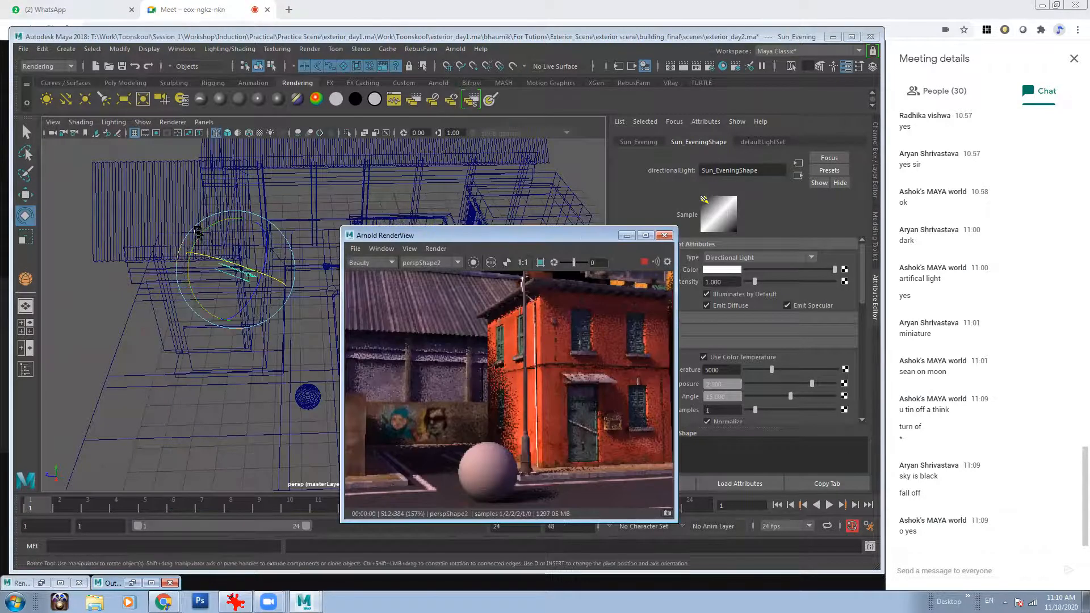
left_click_drag(196, 232, 199, 238)
left_click_drag(198, 240, 195, 243)
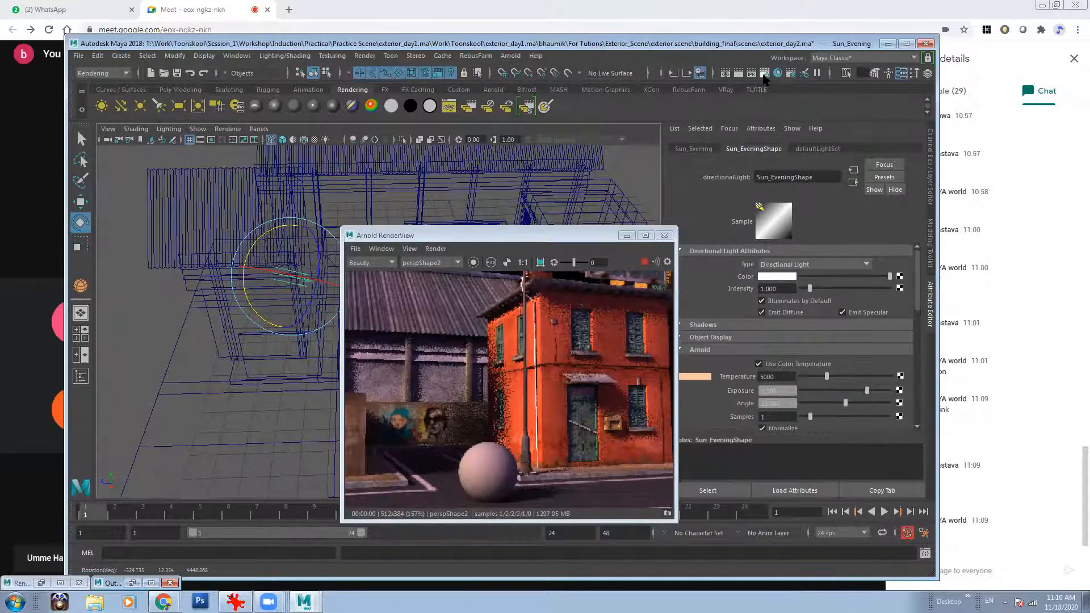
- Open the Render Settings and set the renderer to Arnold Renderer
left_click(762, 74)
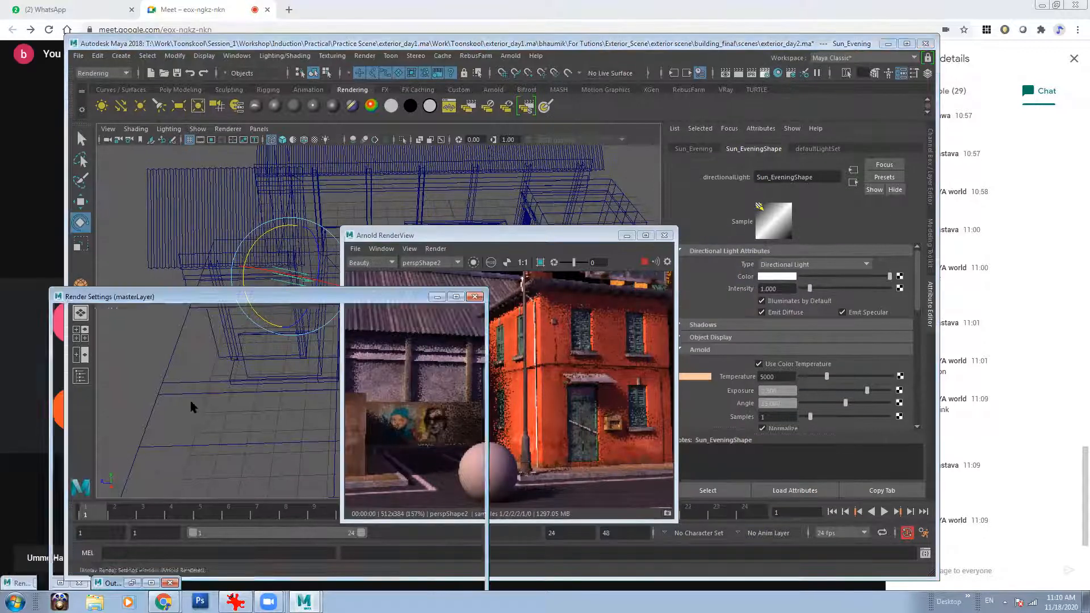
left_click_drag(261, 305, 301, 240)
left_click(176, 273)
left_click(158, 285)
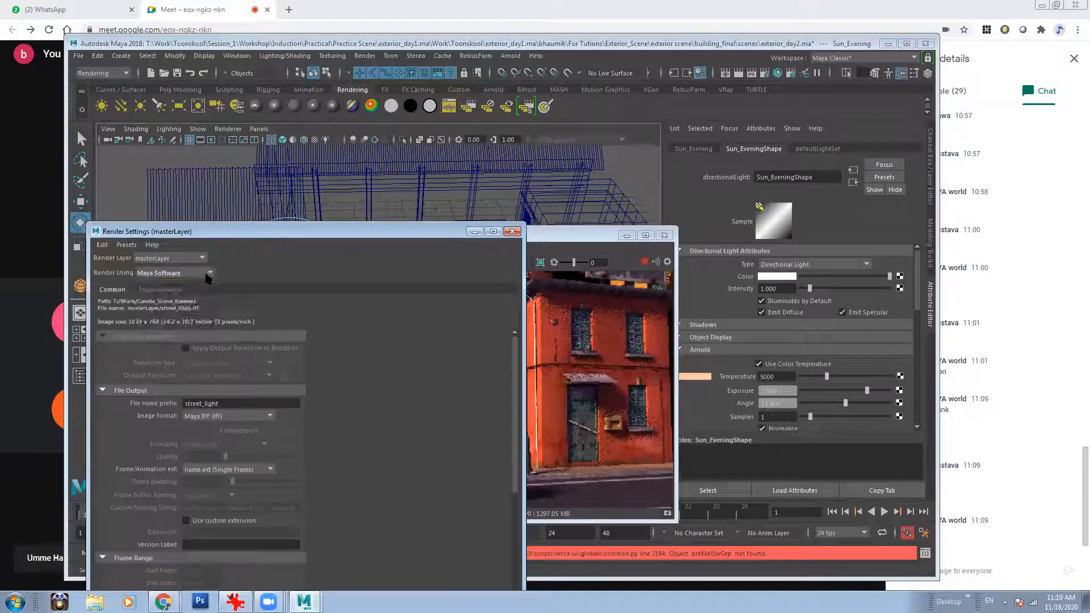
left_click(176, 273)
left_click(173, 331)
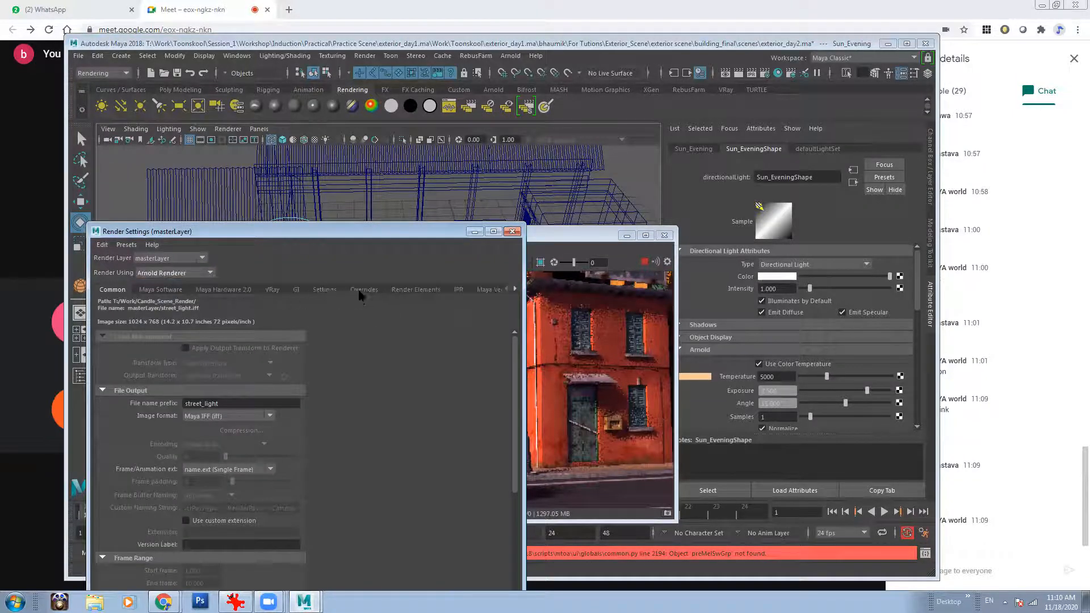
- Set the Arnold Camera (AA) samples to 2 and check the full frame in the render view
left_click(515, 288)
left_click(515, 289)
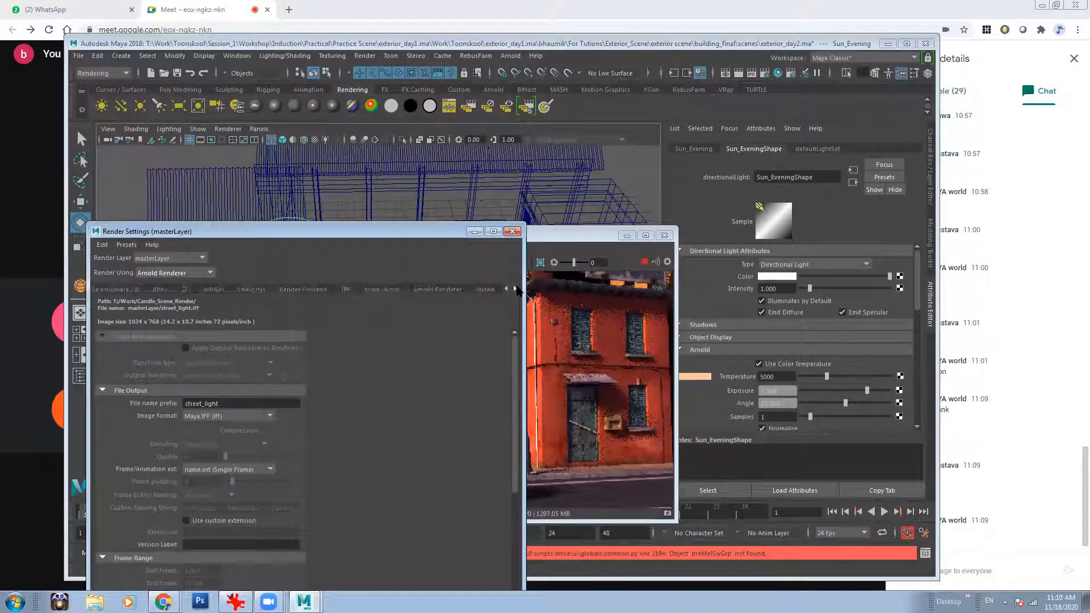
left_click(418, 290)
left_click(245, 350)
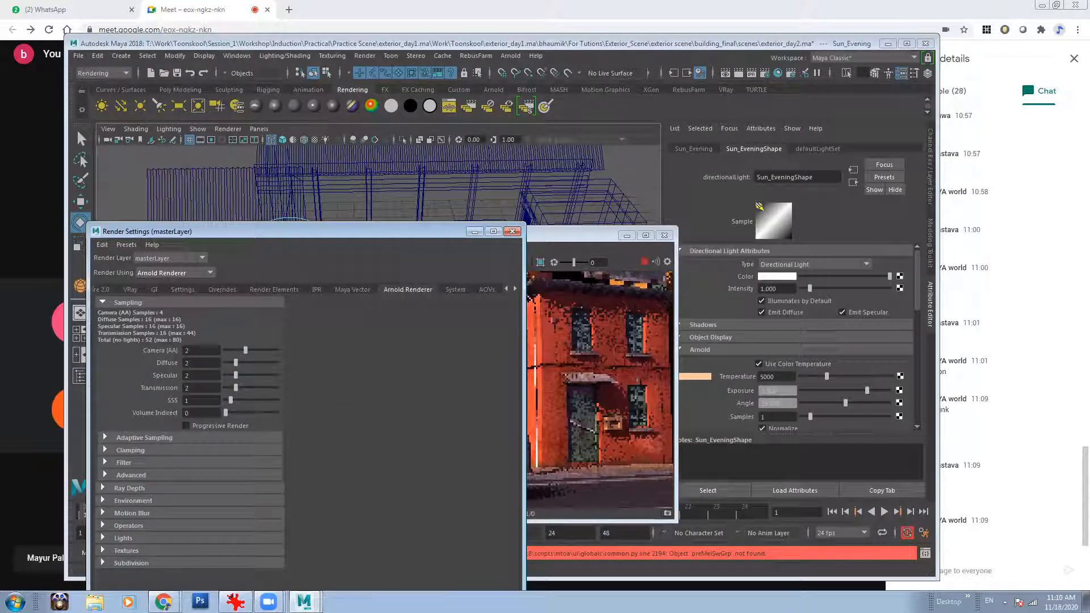
left_click(611, 237)
scroll(583, 395, "down", 3)
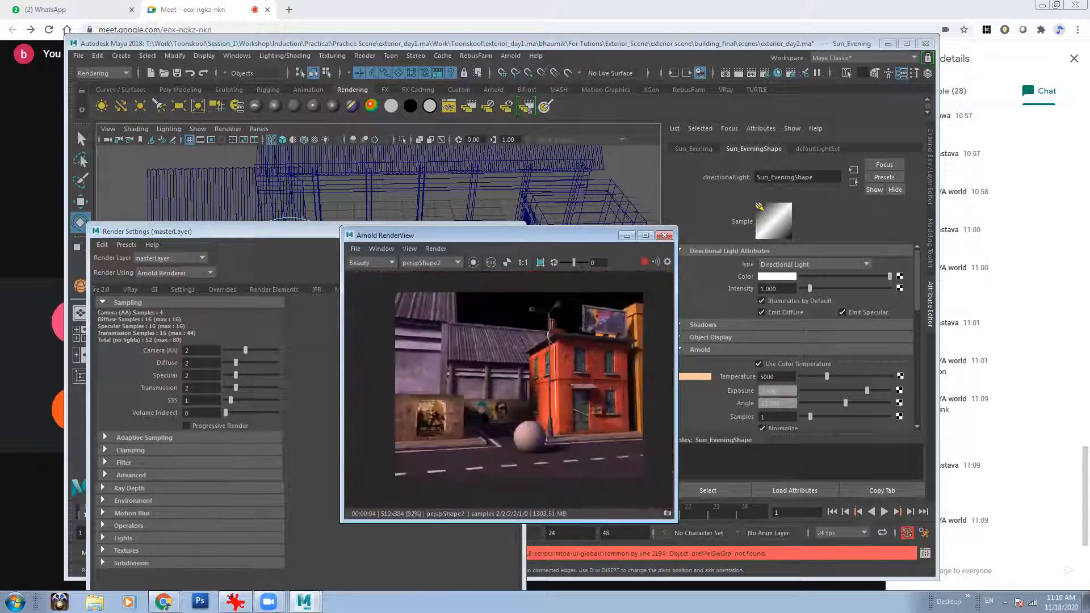
- Raise the Arnold Camera (AA) samples to 3 and inspect the noise on the red building
left_click_drag(243, 355, 250, 354)
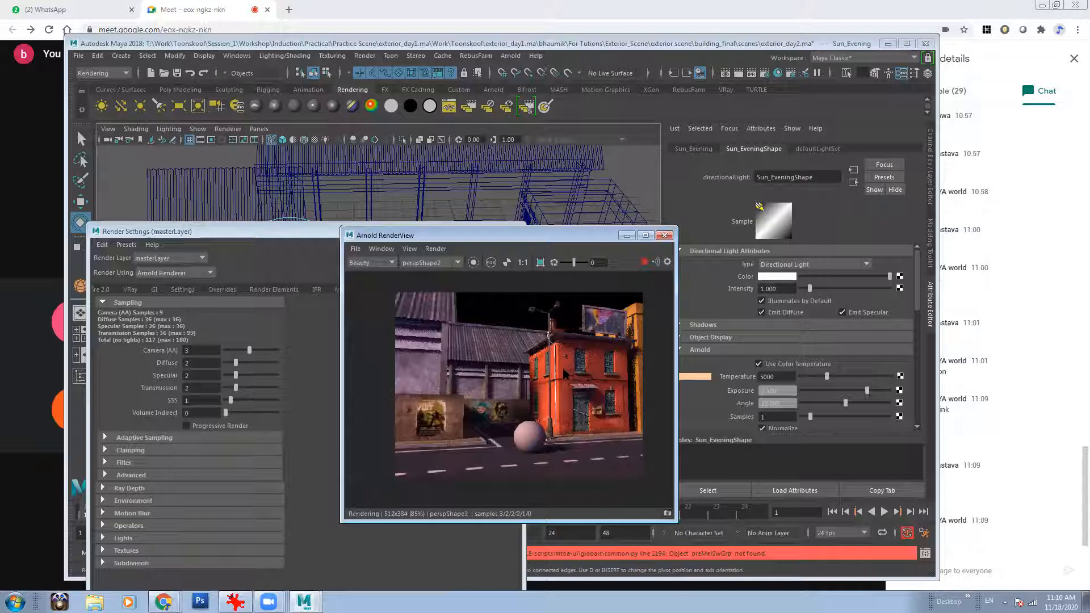
middle_click_drag(563, 367, 506, 364)
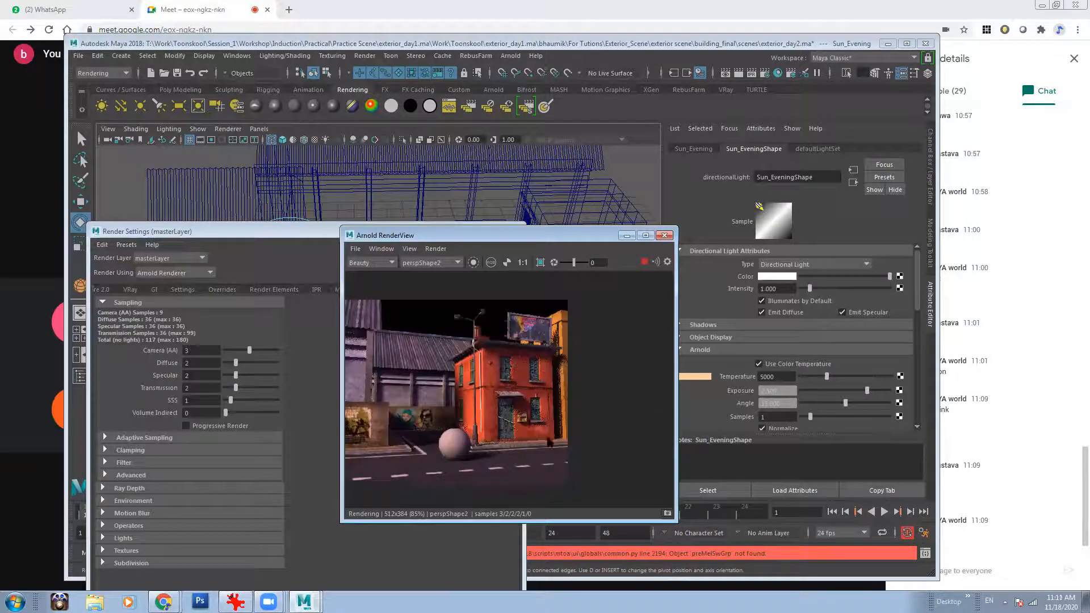
scroll(431, 384, "up", 2)
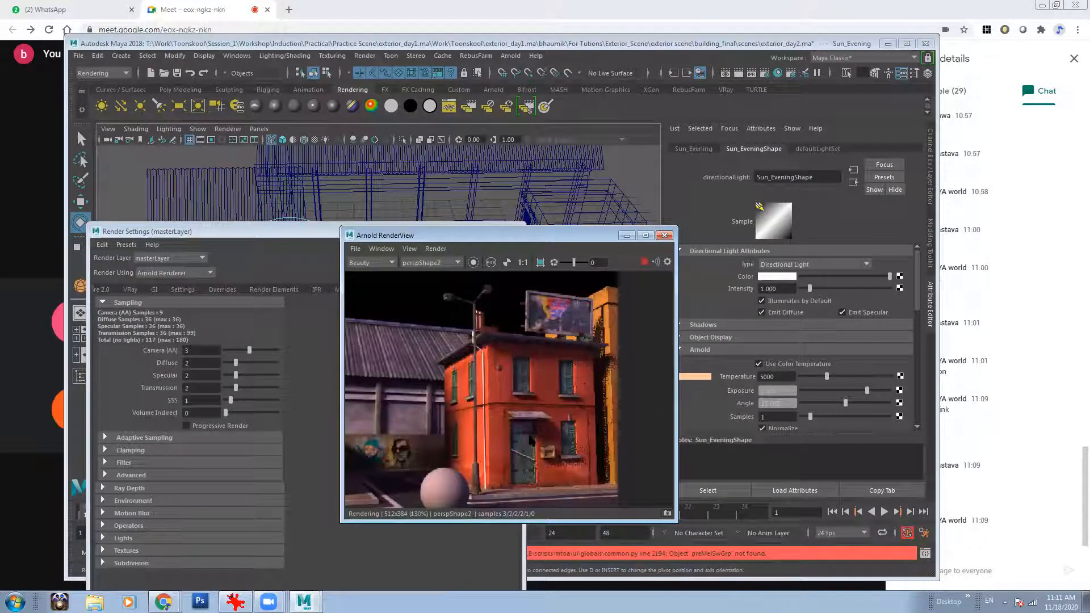
- Show the whole frame in the render view and arrange the windows so the render and the light's attributes are both unobstructed
scroll(487, 404, "down", 1)
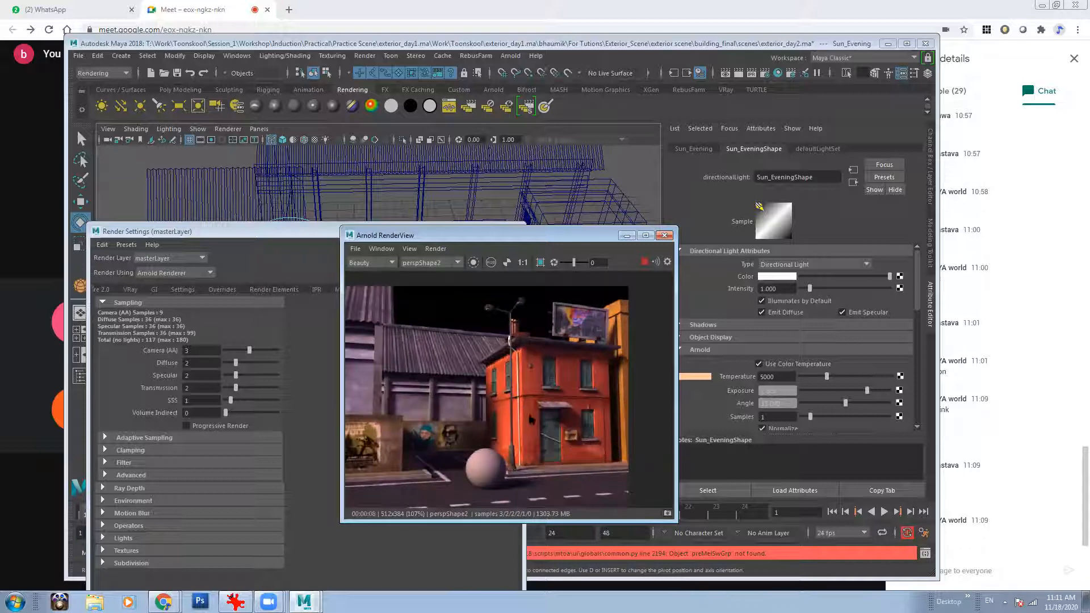
scroll(497, 369, "down", 1)
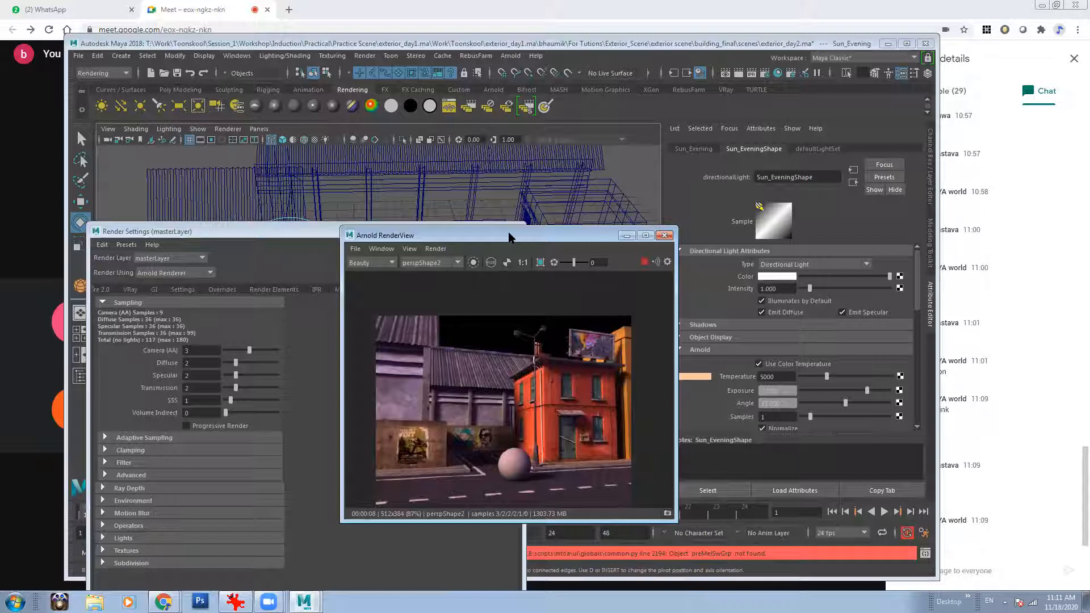
left_click_drag(509, 238, 422, 238)
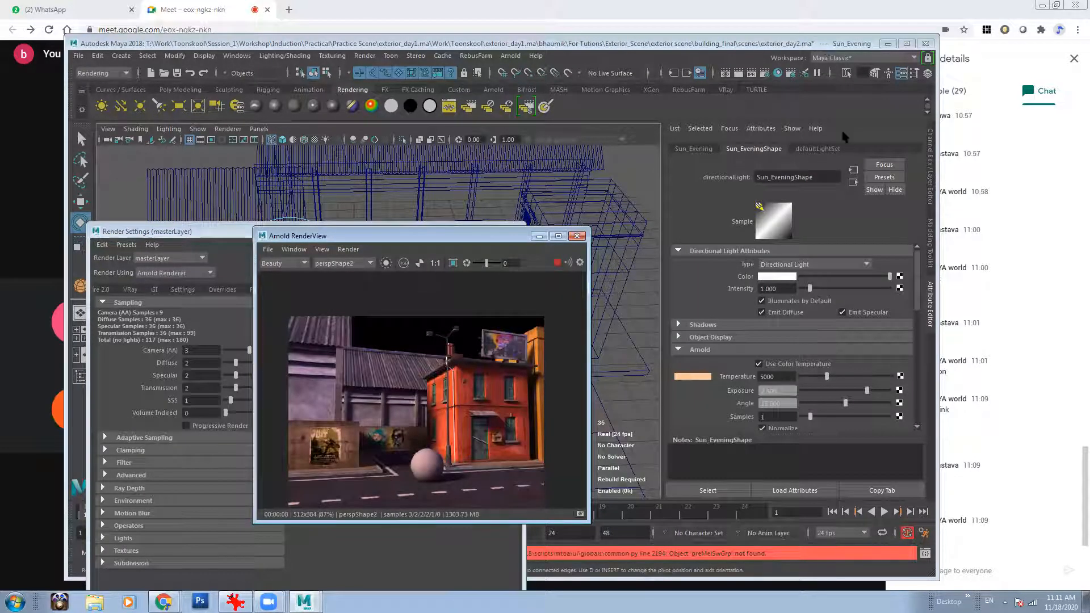
left_click(767, 48)
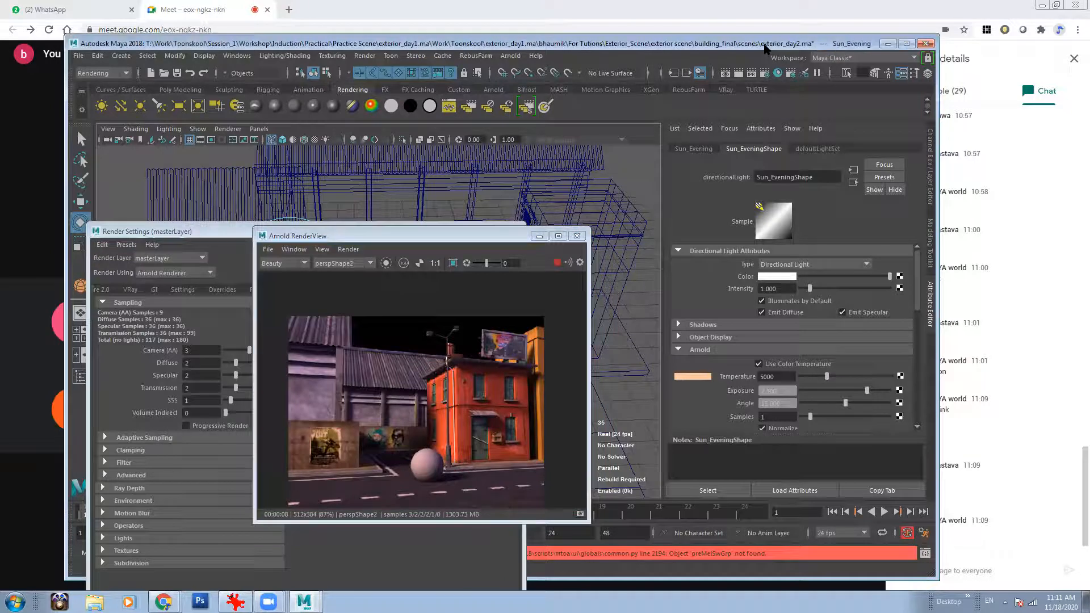
left_click_drag(765, 49, 706, 48)
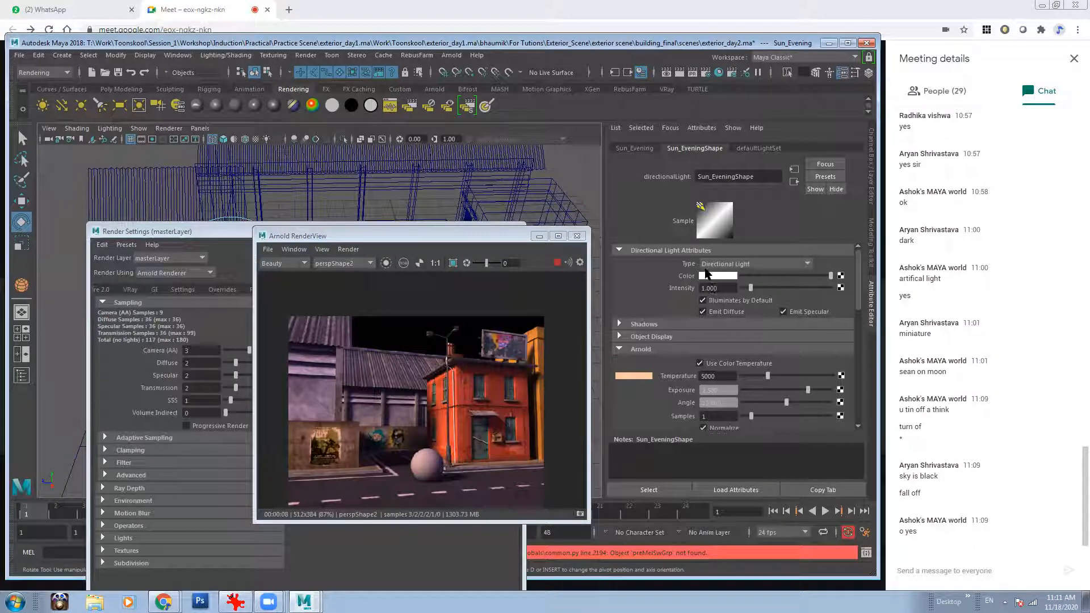
- Try color temperatures of 3000 and 3500 on the Sun_Evening light and settle on 4000
left_click_drag(716, 376, 692, 376)
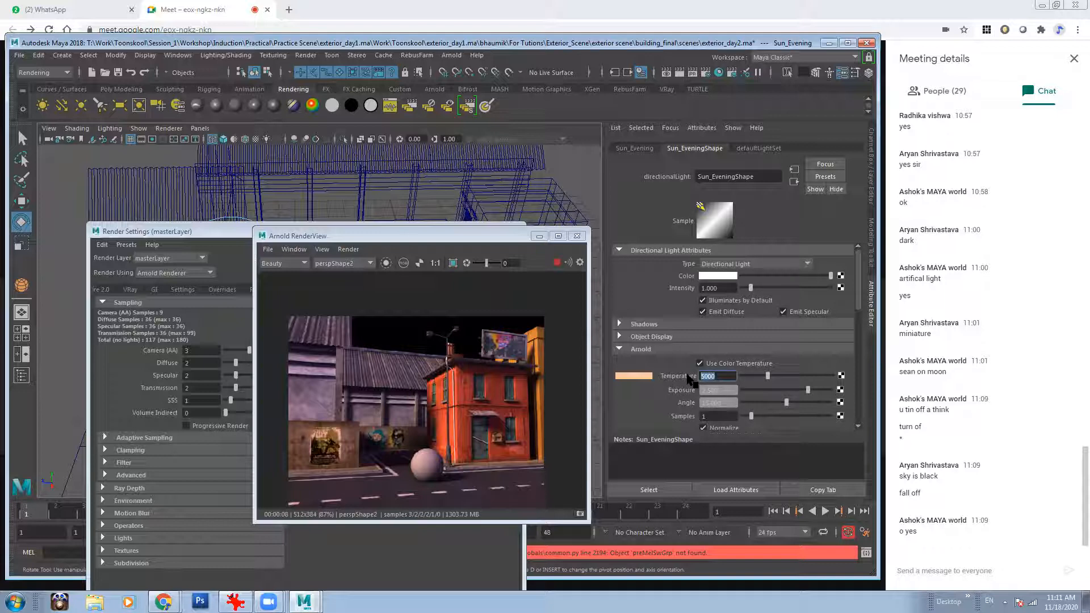
type("30")
key("Return")
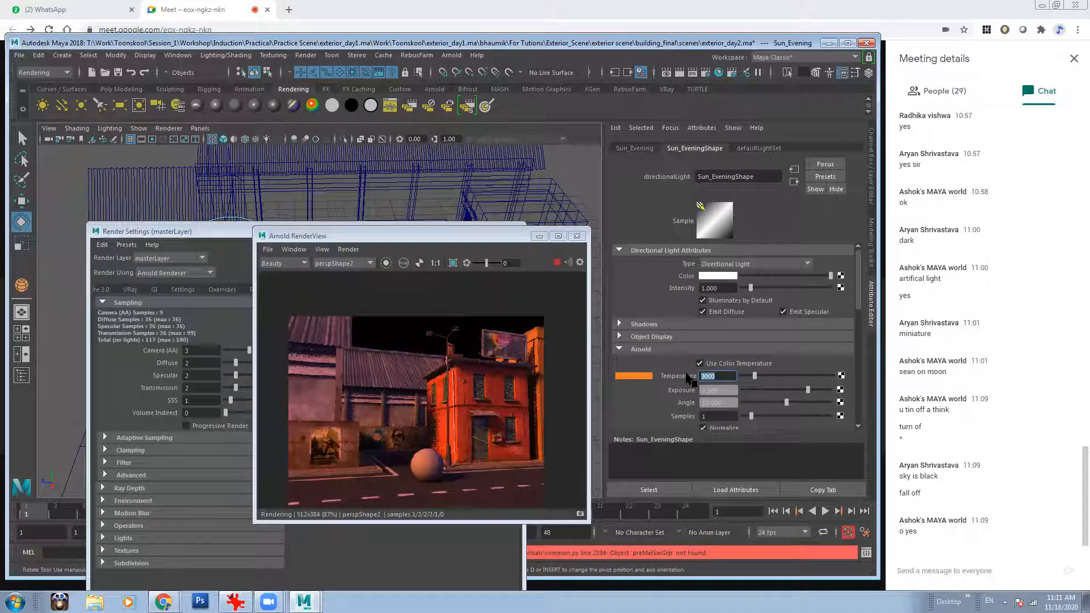
type("3500")
key("Return")
type("4000")
key("Return")
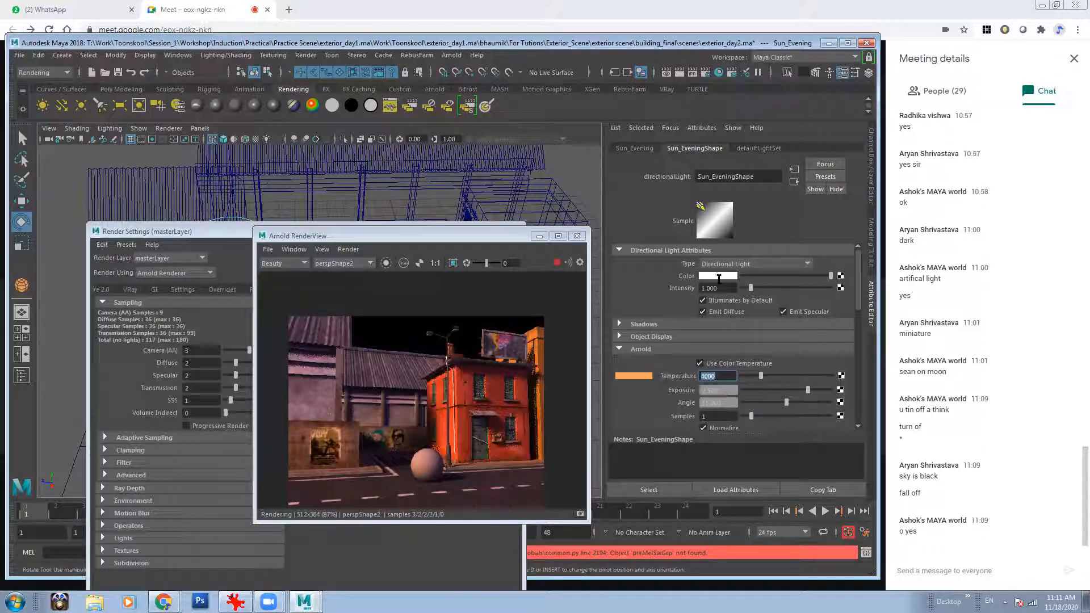
- Test an intensity of 1.5 on the Sun_Evening light, and set it back to 1
double_click(702, 288)
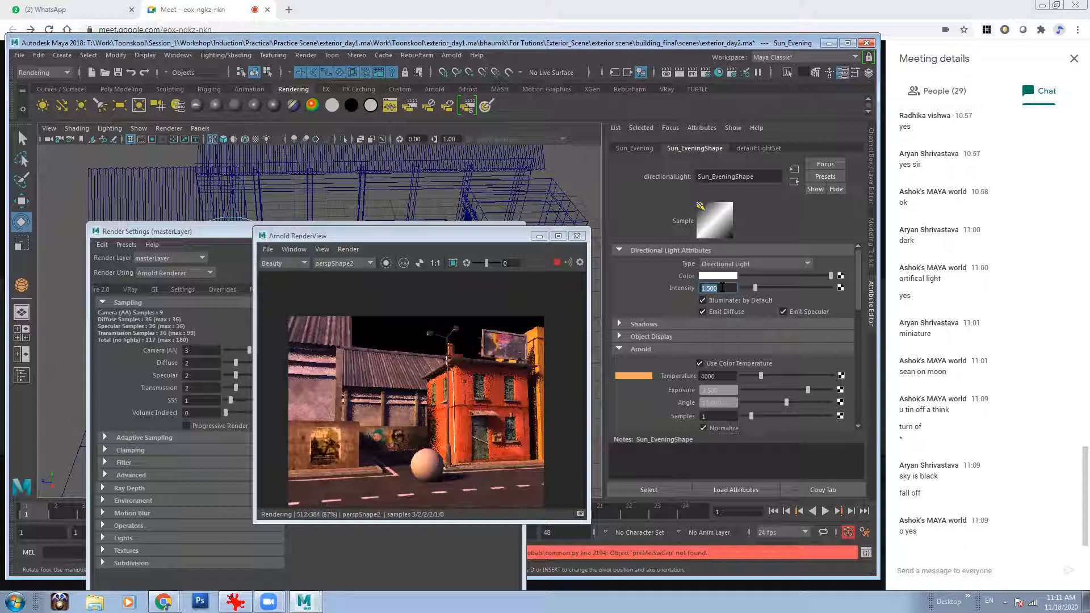
type("1")
key("Return")
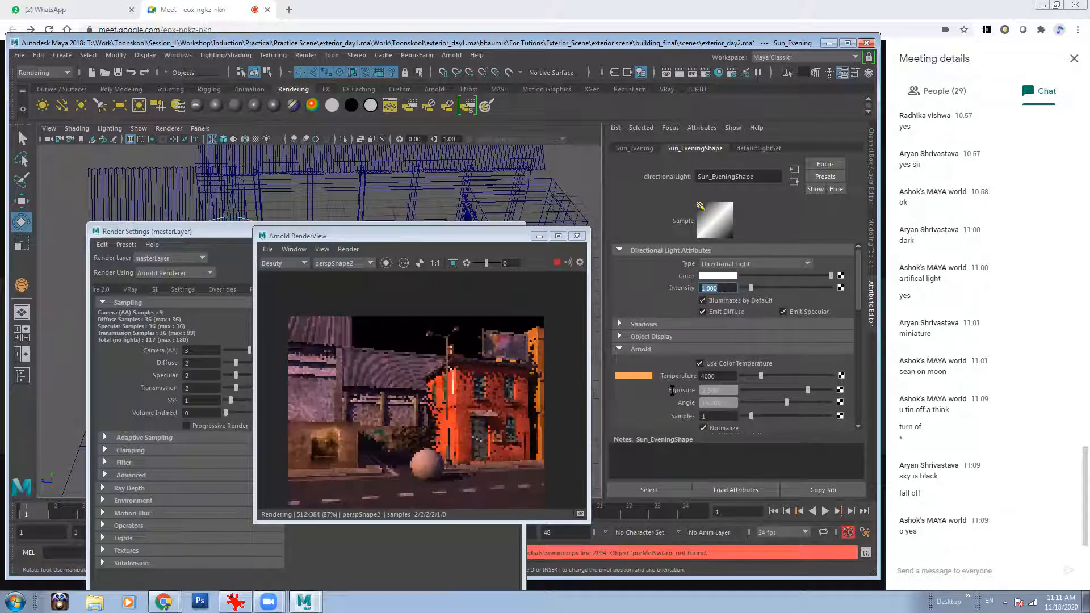
- Test an Arnold exposure of 2 on the Sun_Evening light, and set it back to 2.5
left_click_drag(722, 391, 672, 391)
type("2")
key("Return")
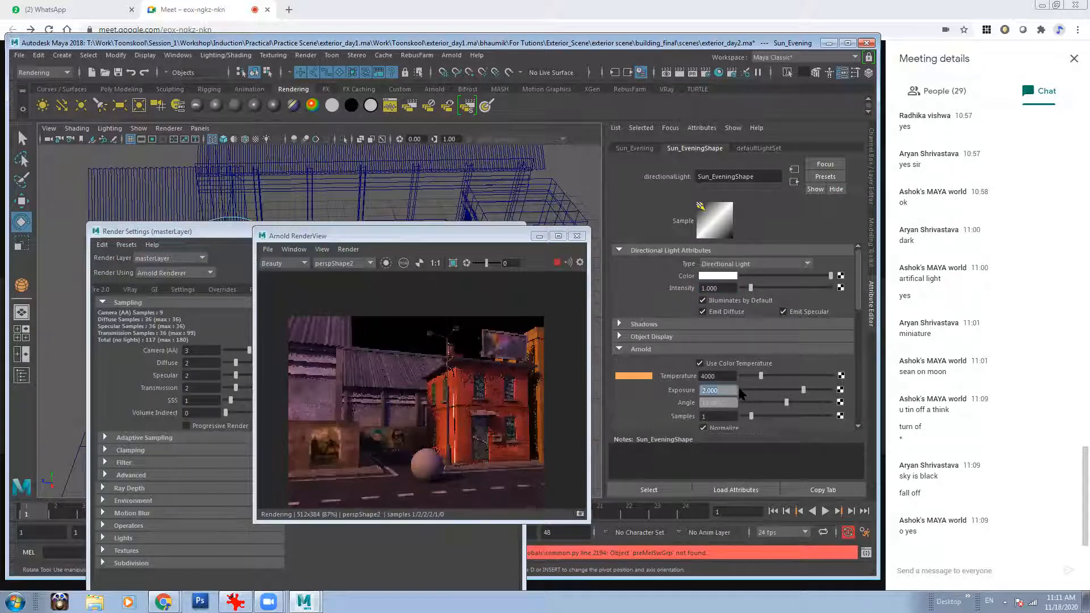
type("2.5")
key("Return")
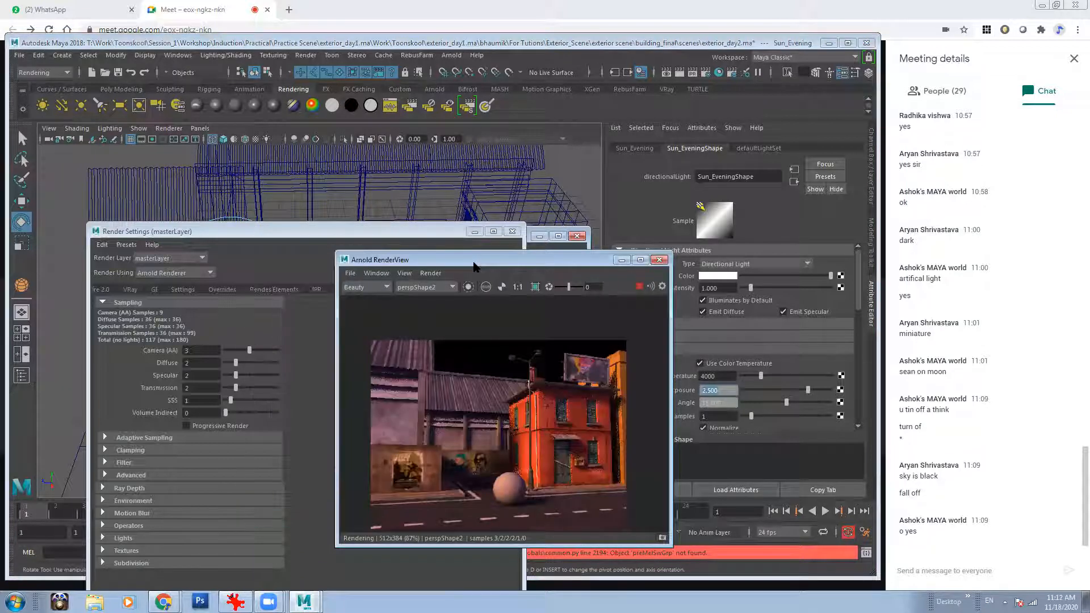
- Select the Evening_Sky dome light, minimize the Render Settings and move the render view clear of the light's attributes
left_click_drag(310, 228, 241, 258)
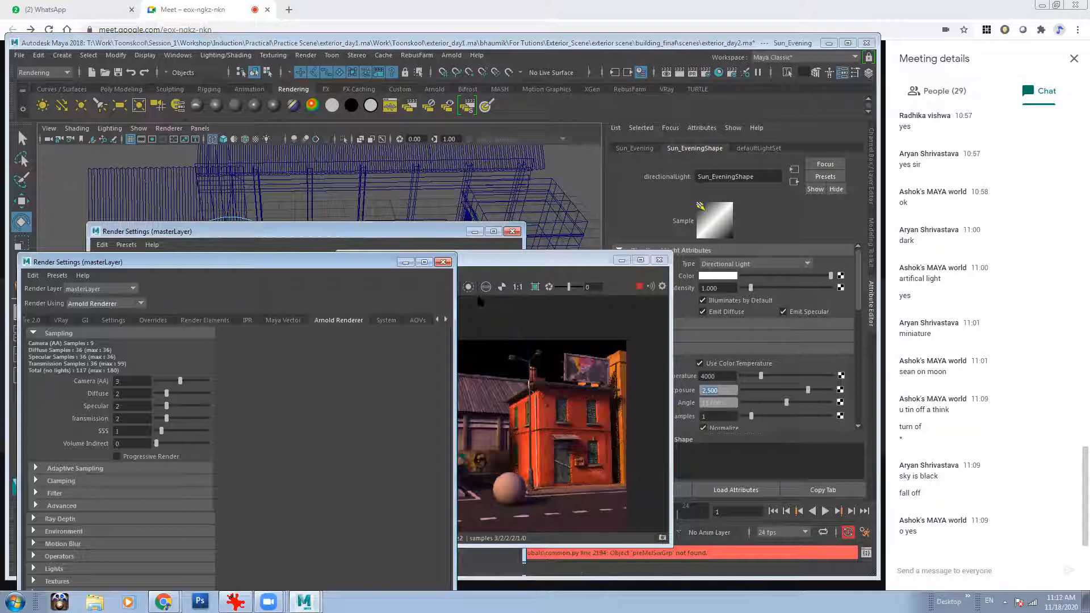
left_click(380, 244)
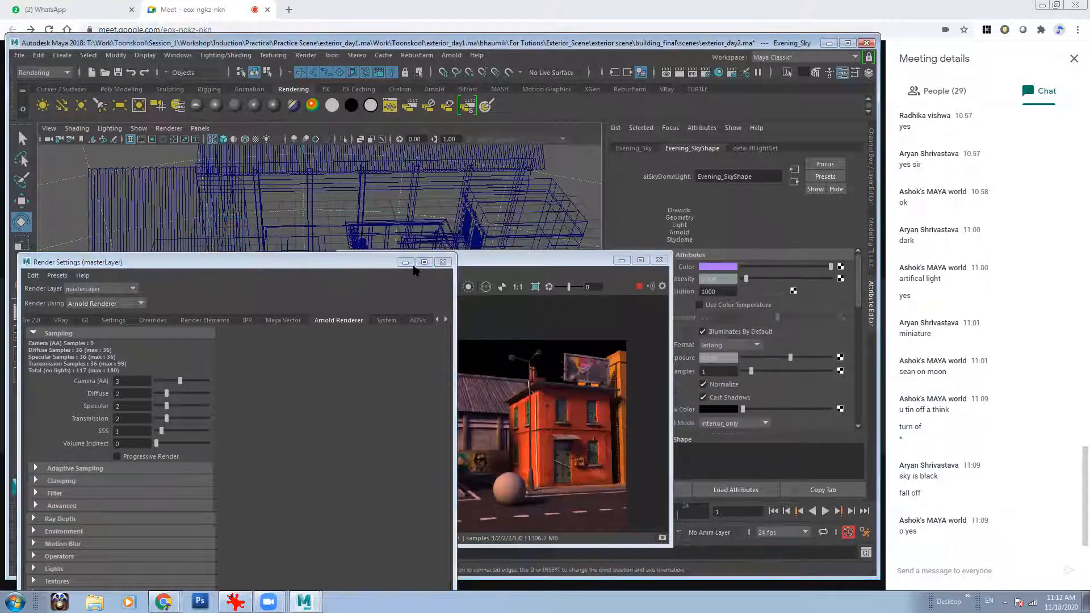
left_click(719, 267)
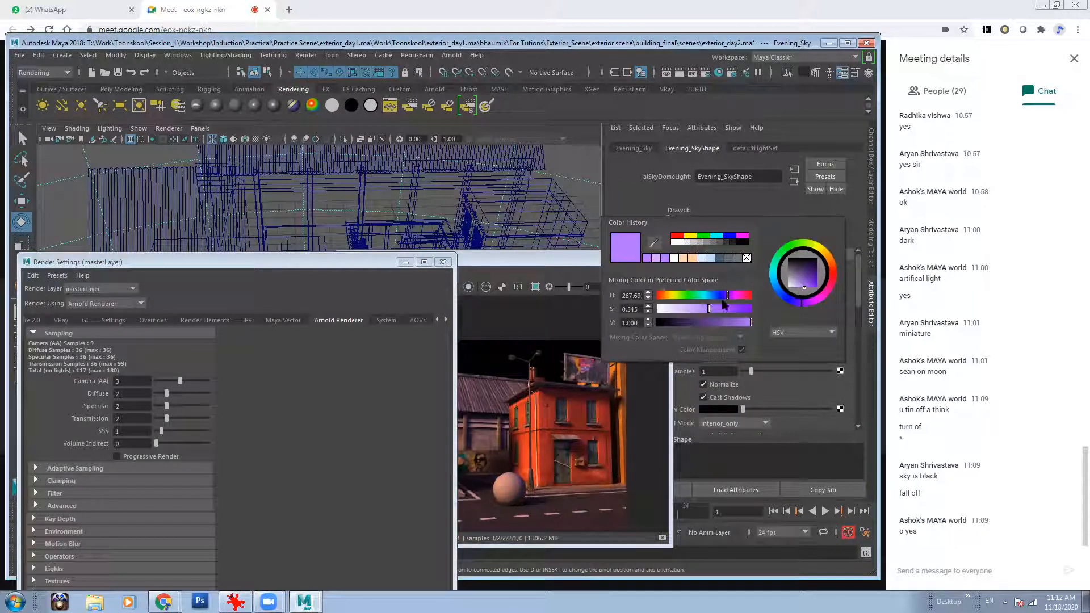
left_click(407, 262)
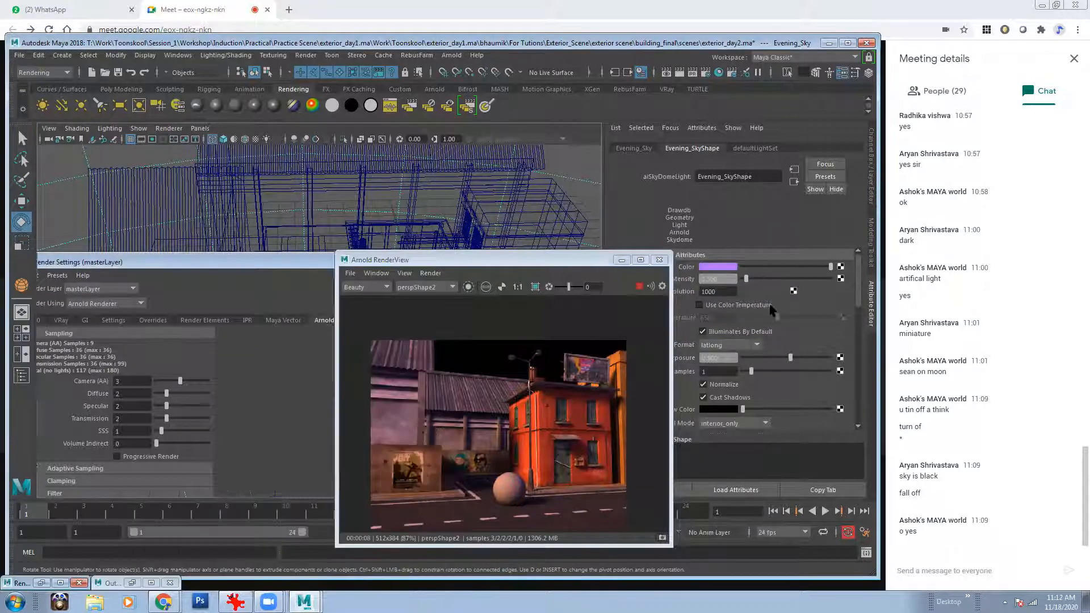
left_click_drag(586, 262, 439, 287)
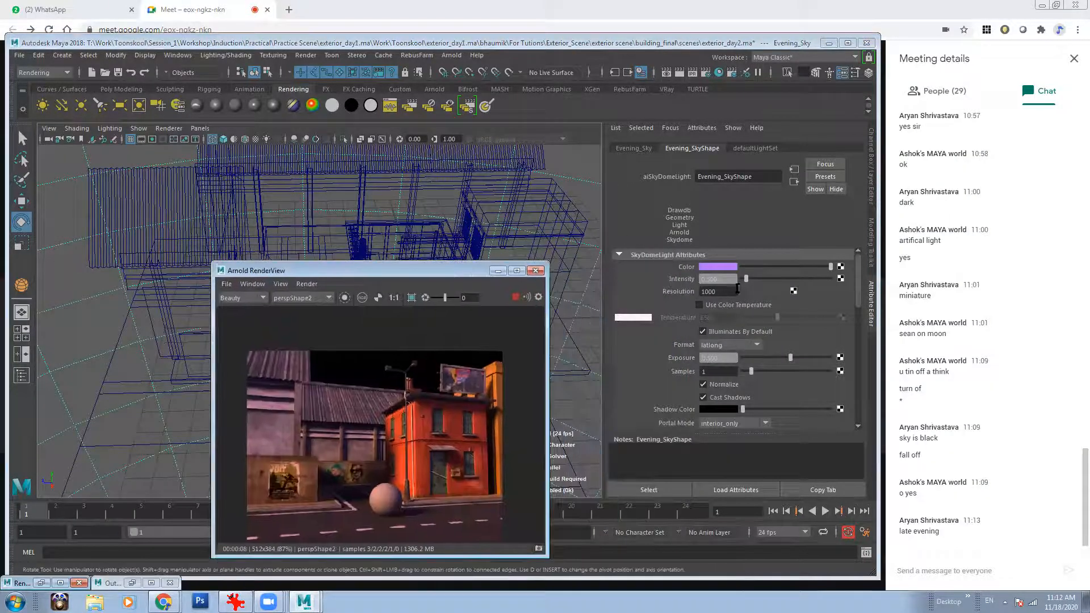
- Try a bluer Evening_Sky color with a hue of about 233 and a saturation of about 0.68
left_click(719, 267)
left_click_drag(735, 307, 733, 306)
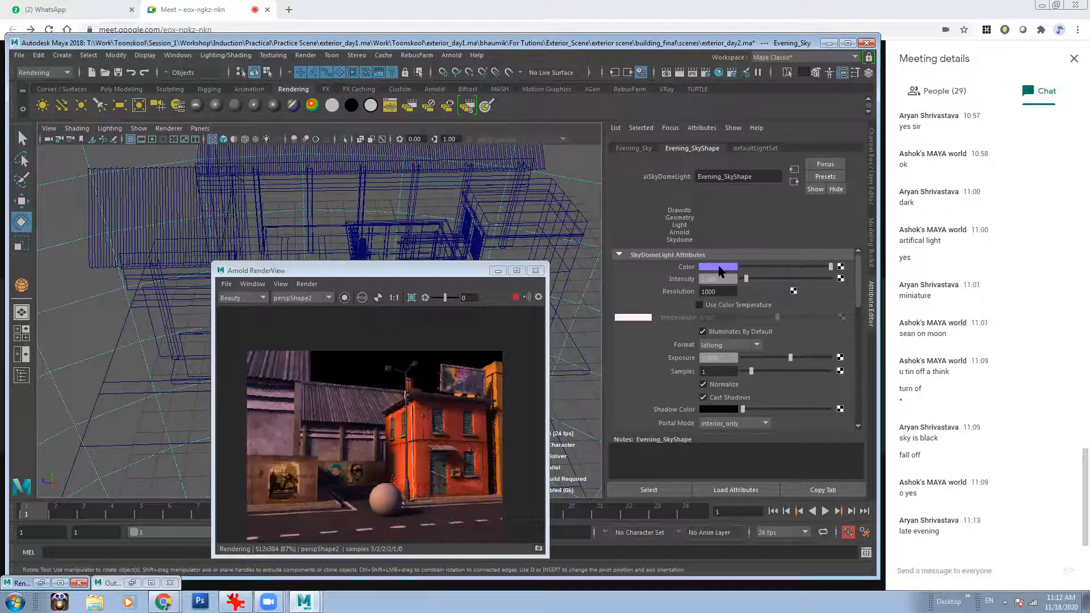
left_click(724, 267)
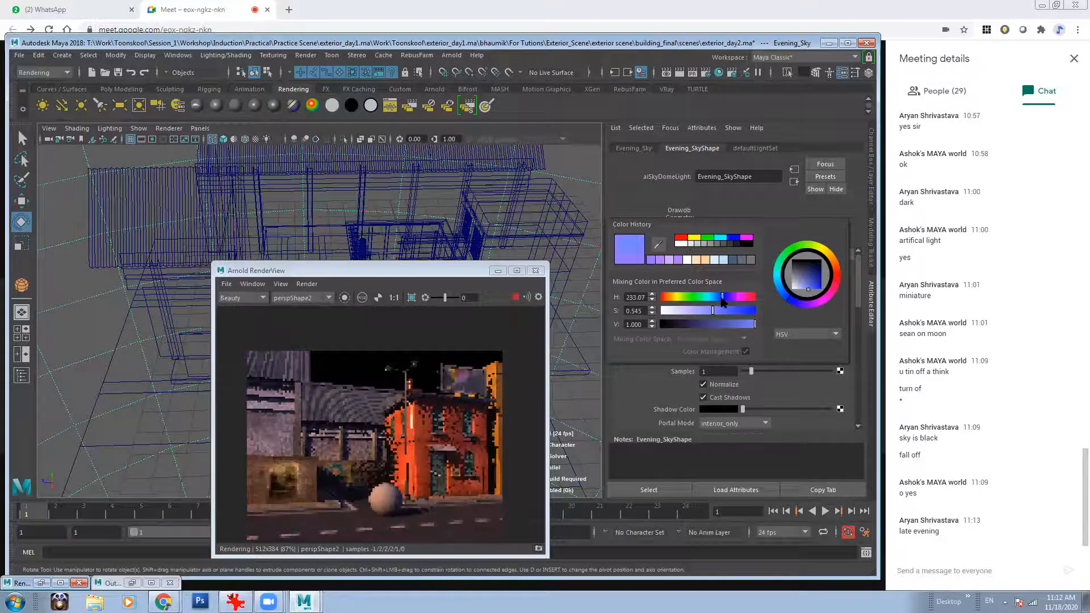
left_click_drag(724, 299, 722, 313)
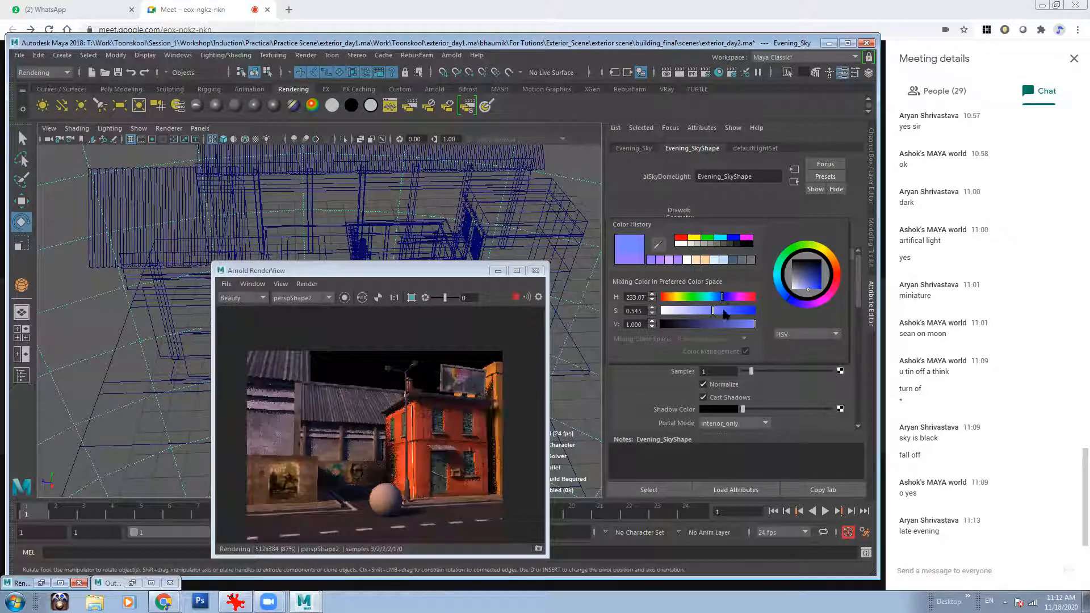
left_click(726, 311)
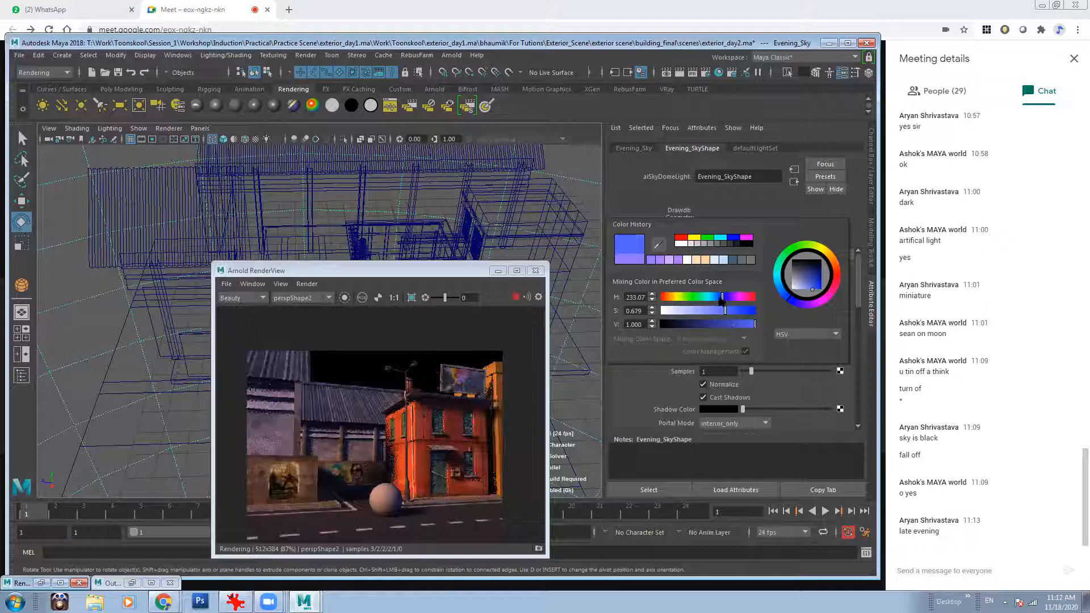
- Test a sky color hue of about 226, and settle on a violet-blue hue of about 247 with lower saturation
left_click(719, 297)
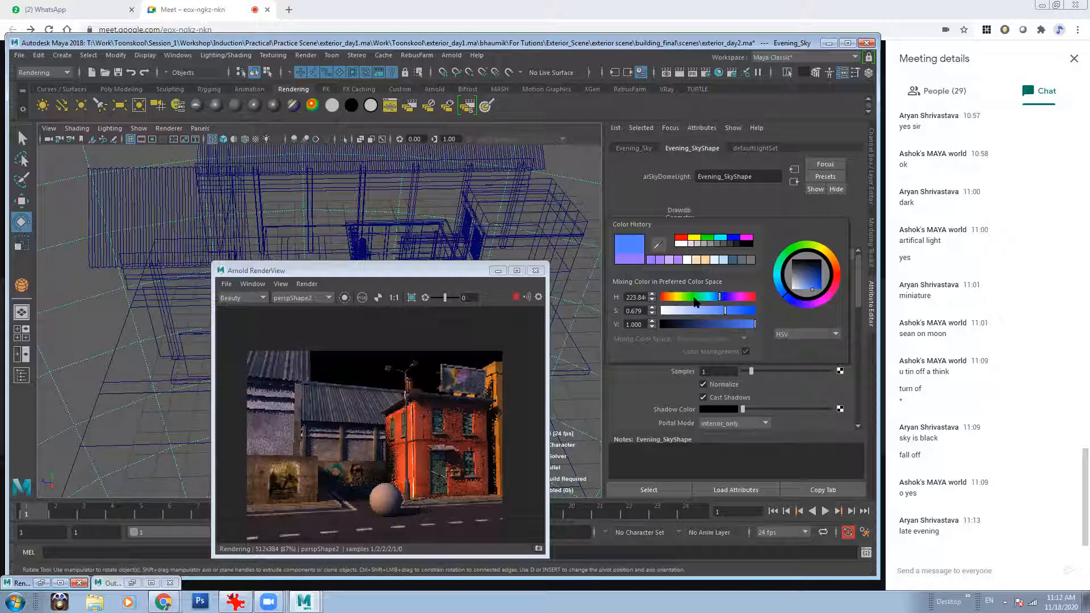
left_click_drag(720, 301, 726, 300)
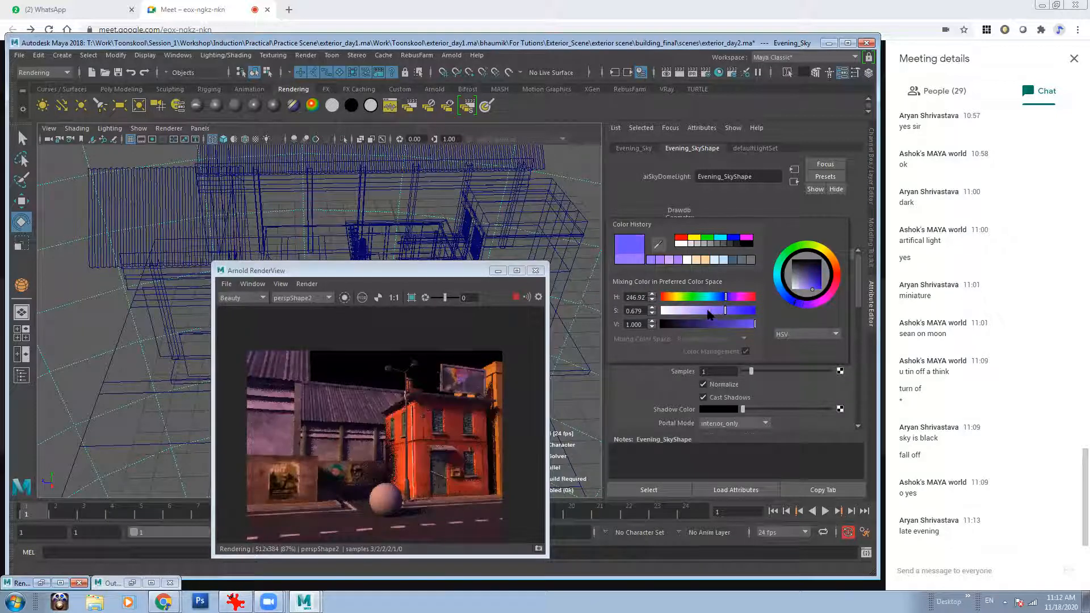
left_click(709, 311)
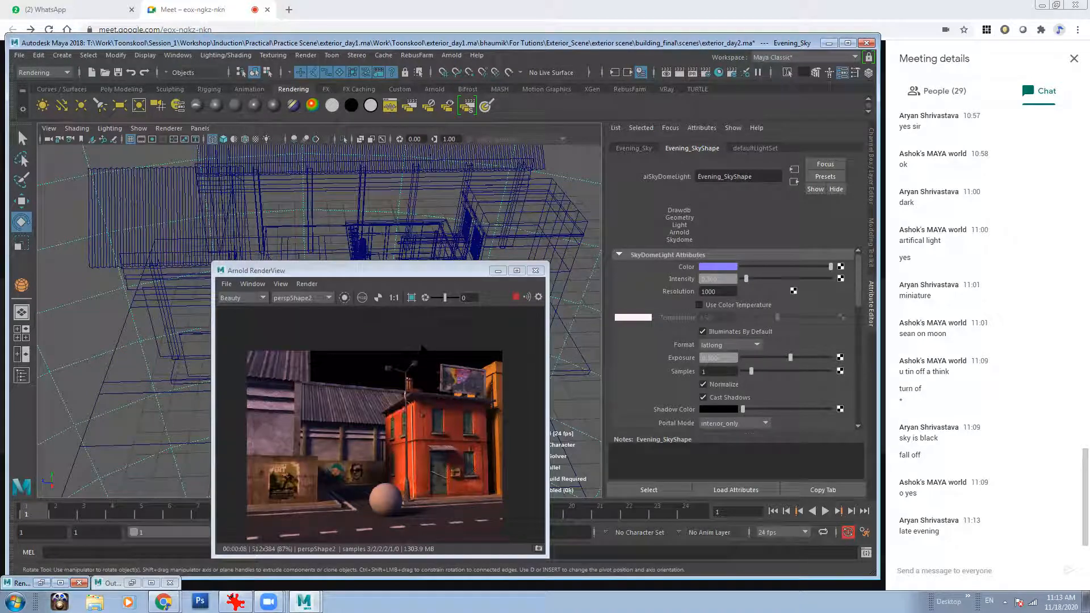
- Examine the evening lighting and shadows on the building, sphere and road in the render view, close up and at full frame
left_click_drag(445, 265, 531, 200)
scroll(415, 422, "up", 1)
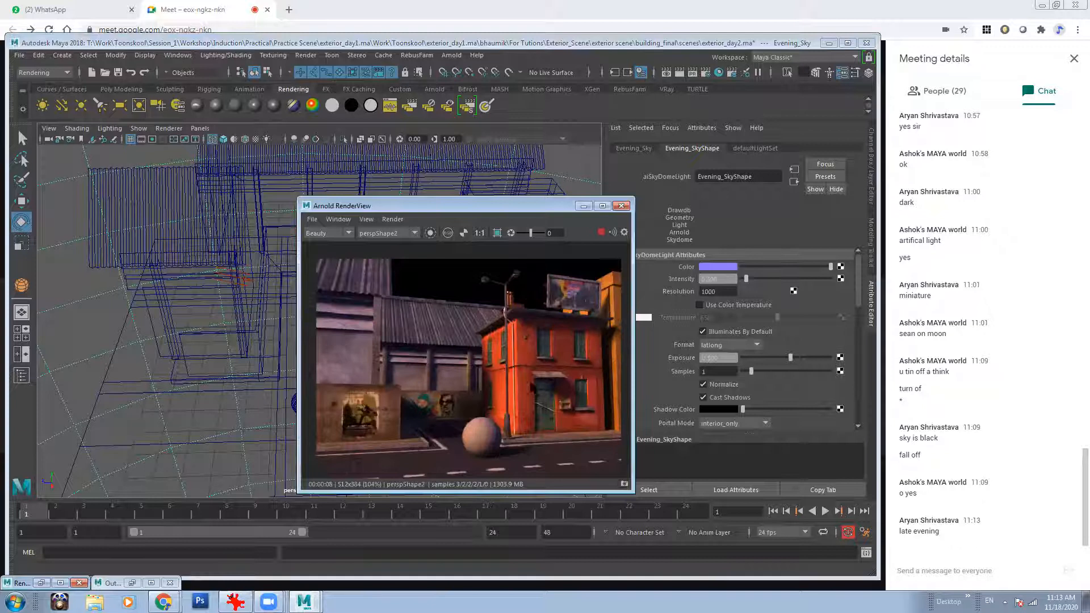
middle_click_drag(543, 341, 537, 343)
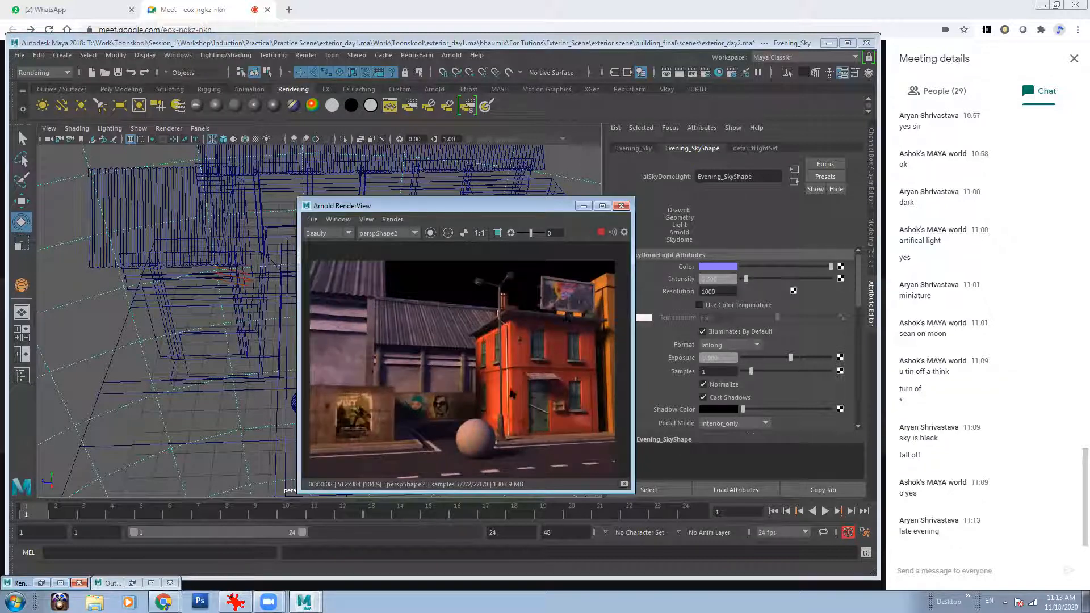
scroll(559, 364, "down", 1)
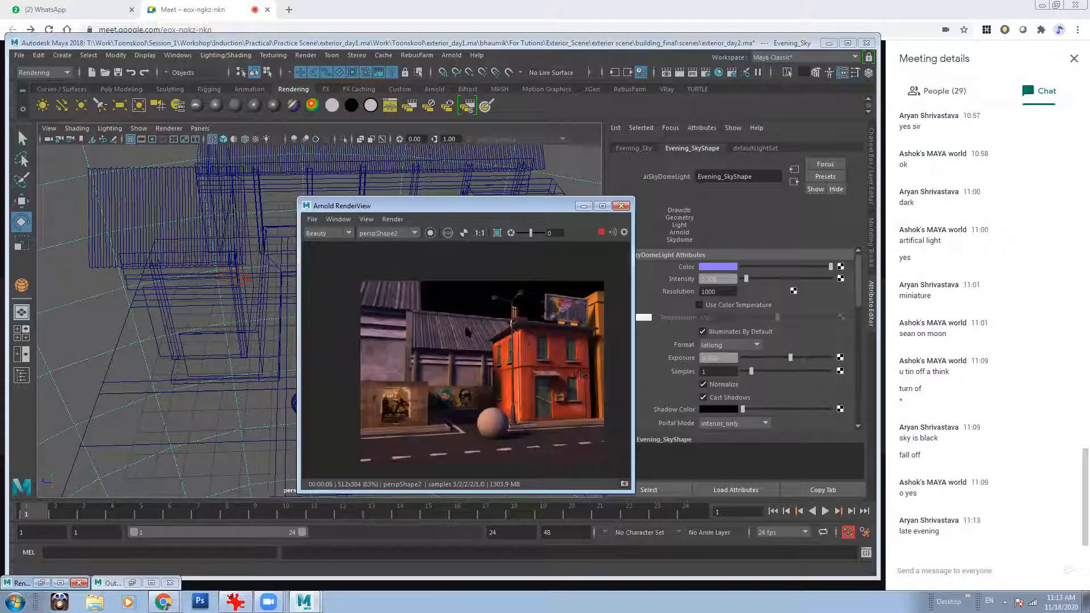
scroll(469, 405, "up", 2)
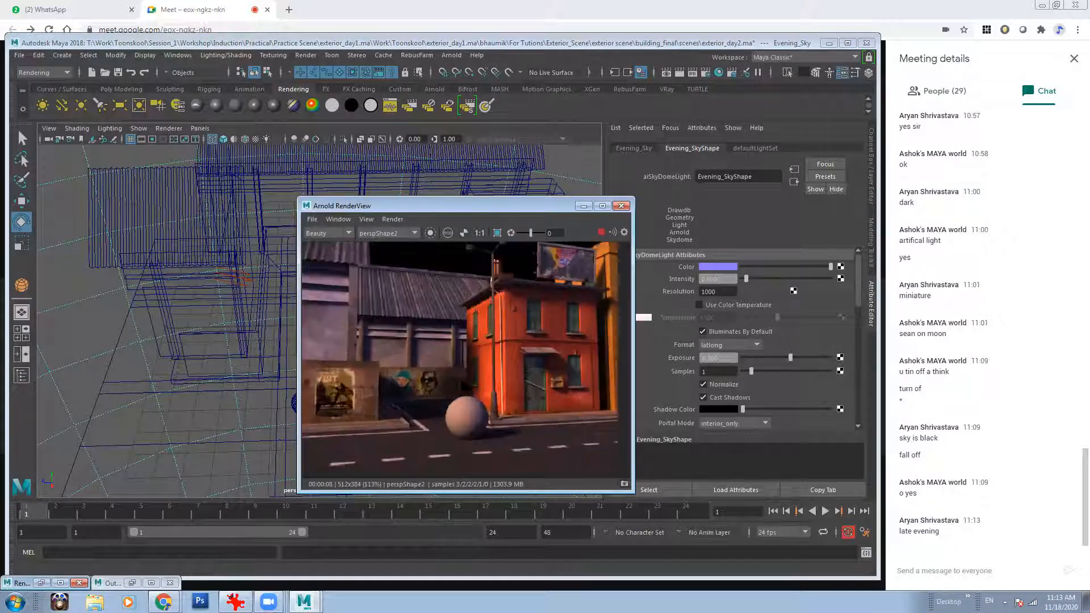
middle_click_drag(469, 401, 465, 383)
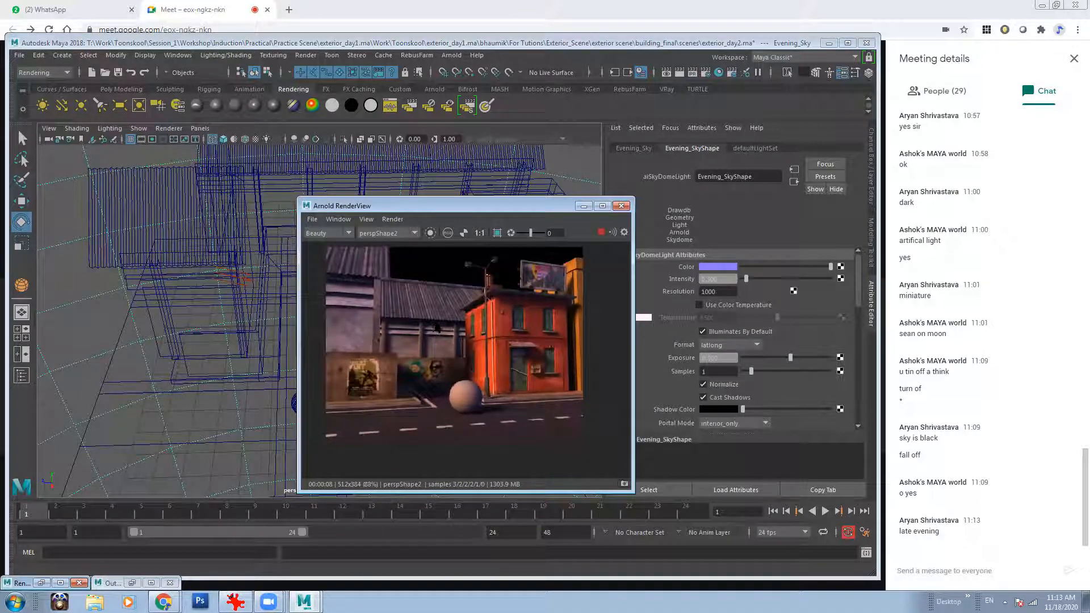
scroll(491, 386, "down", 2)
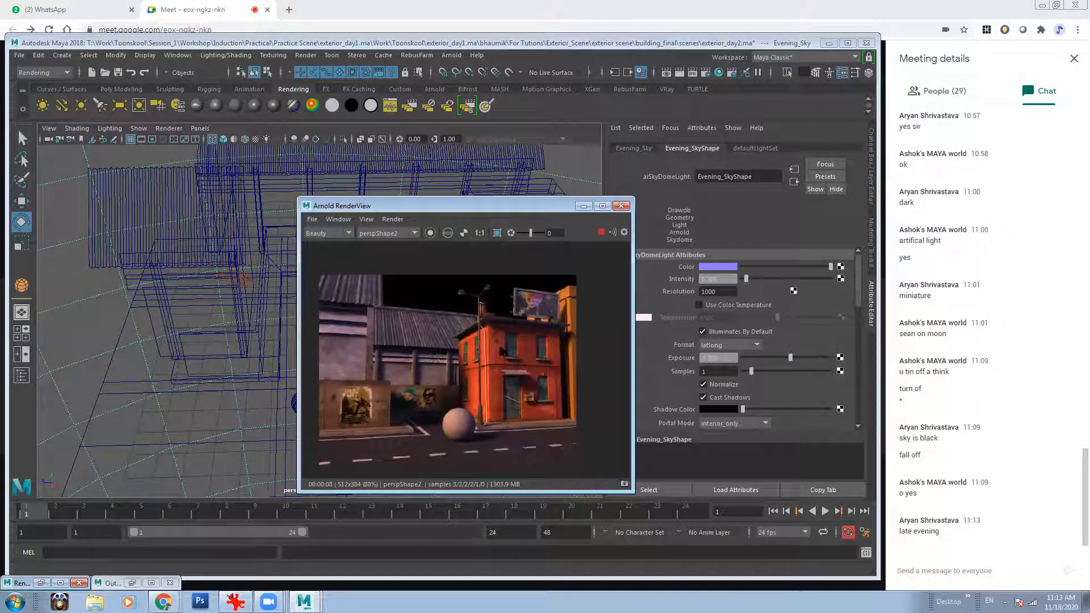
scroll(454, 397, "up", 2)
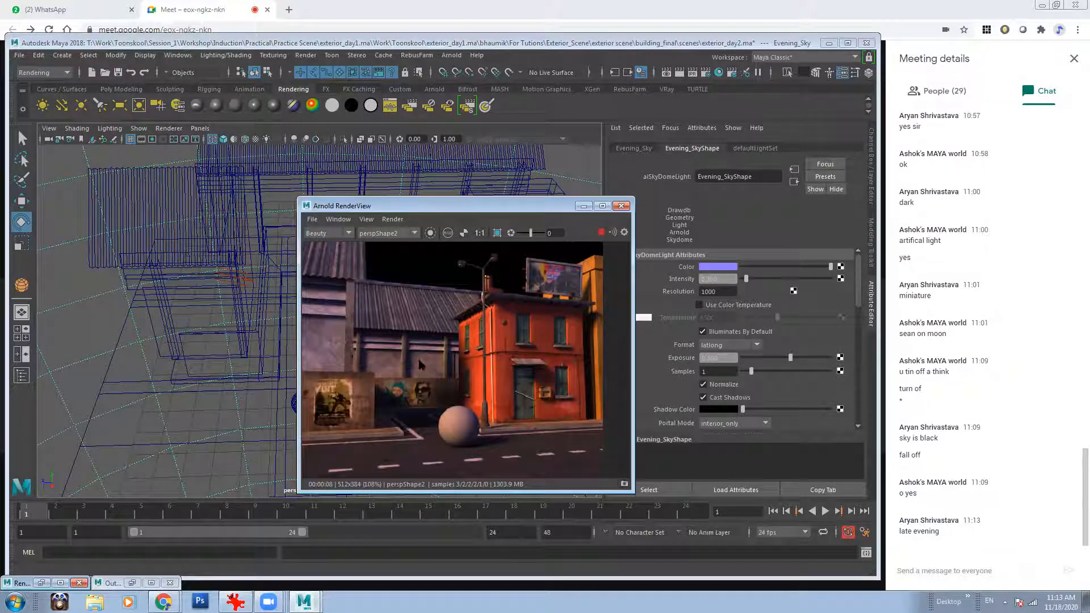
scroll(449, 409, "up", 2)
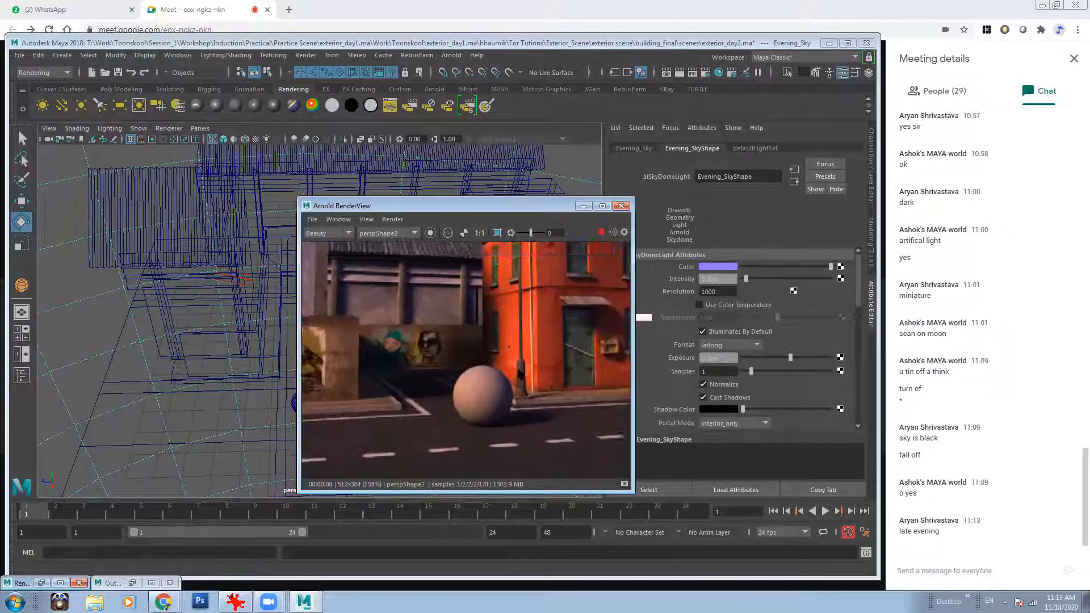
middle_click_drag(482, 364, 457, 333)
scroll(499, 362, "down", 1)
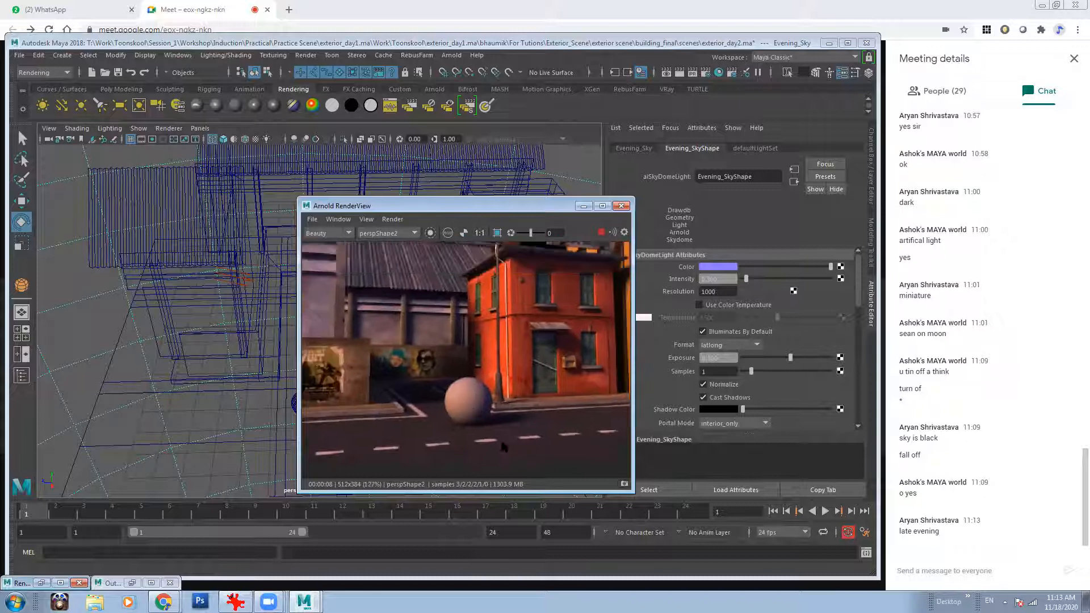
scroll(493, 396, "down", 1)
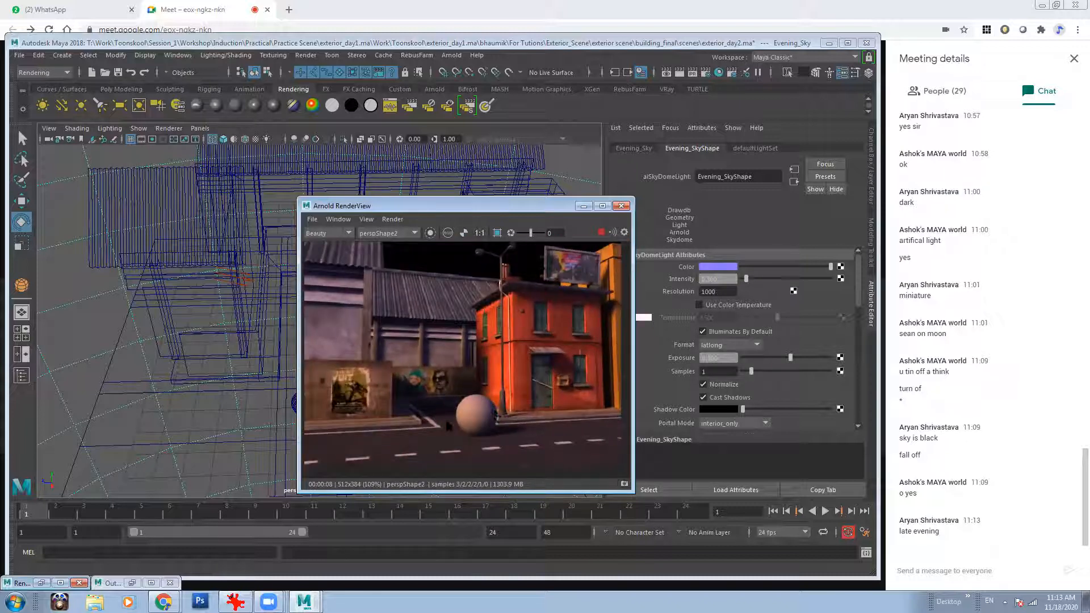
scroll(522, 388, "down", 1)
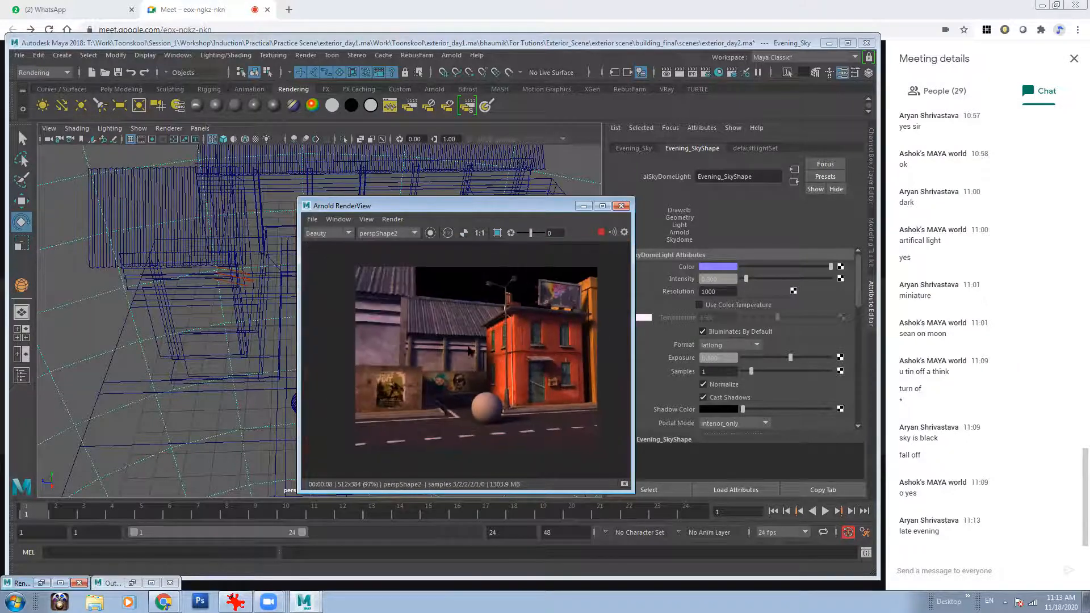
- Examine the sphere's shading and shadow and the surrounding street in the evening render, zooming between close-up and full frame
middle_click_drag(475, 392, 434, 373)
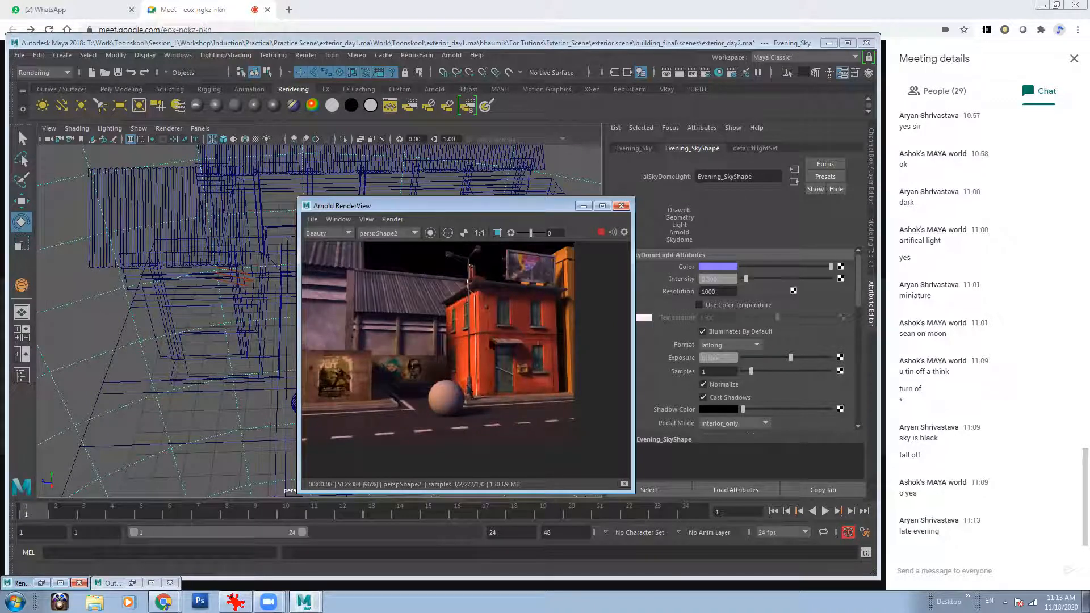
scroll(440, 368, "down", 1)
middle_click_drag(377, 364, 384, 372)
scroll(382, 369, "up", 1)
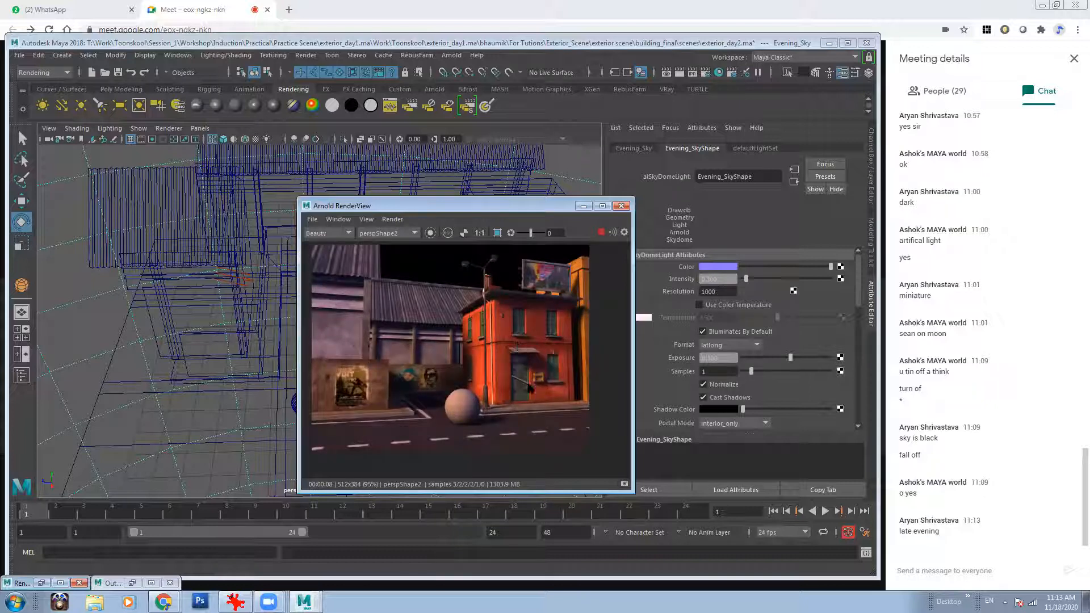
middle_click_drag(529, 383, 520, 363)
scroll(466, 372, "up", 3)
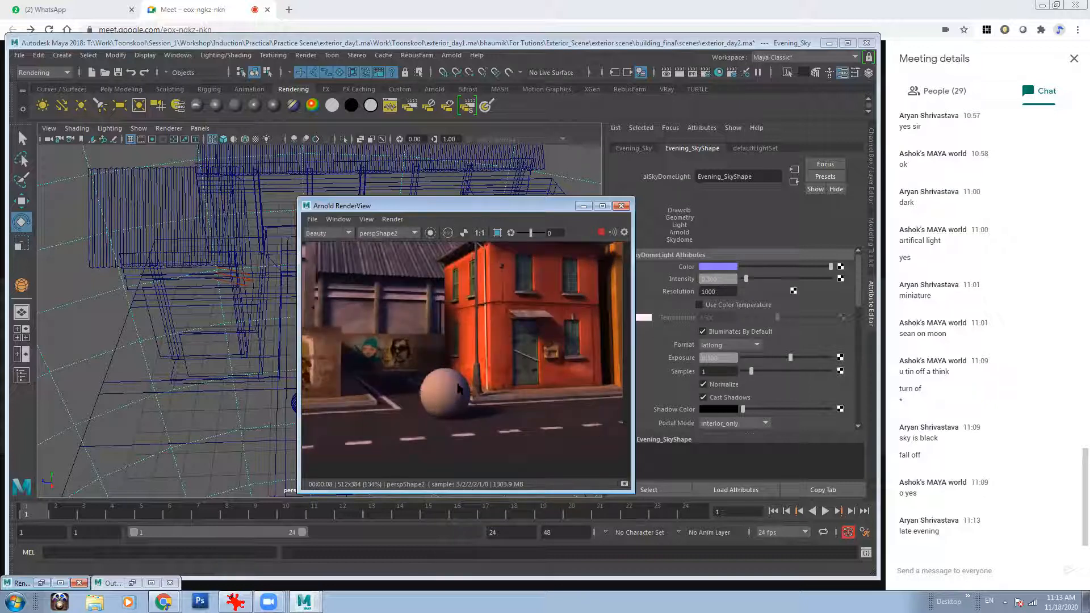
scroll(460, 389, "down", 3)
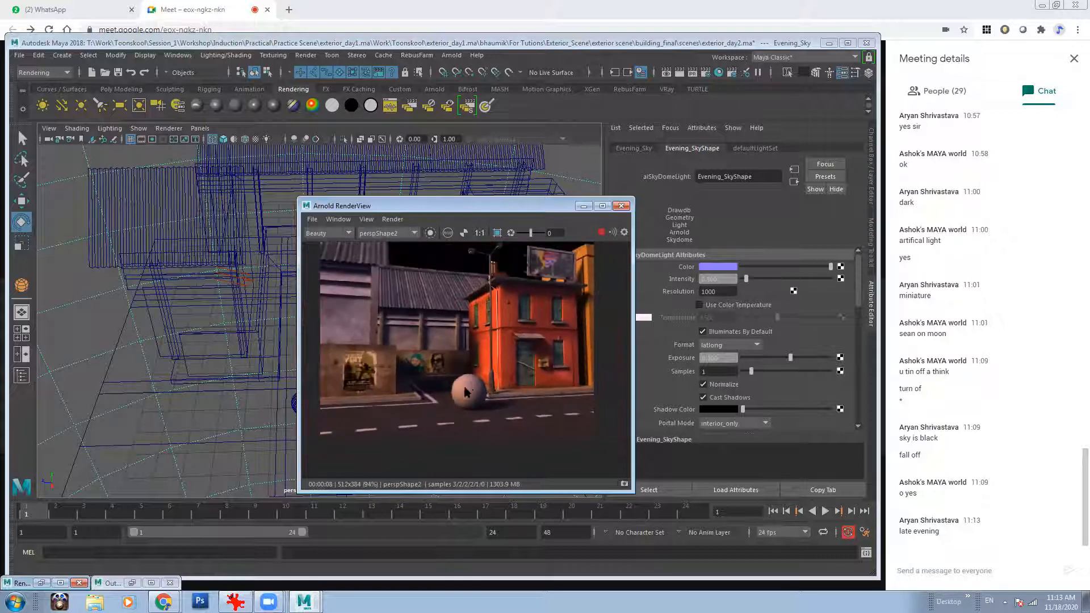
scroll(503, 355, "down", 1)
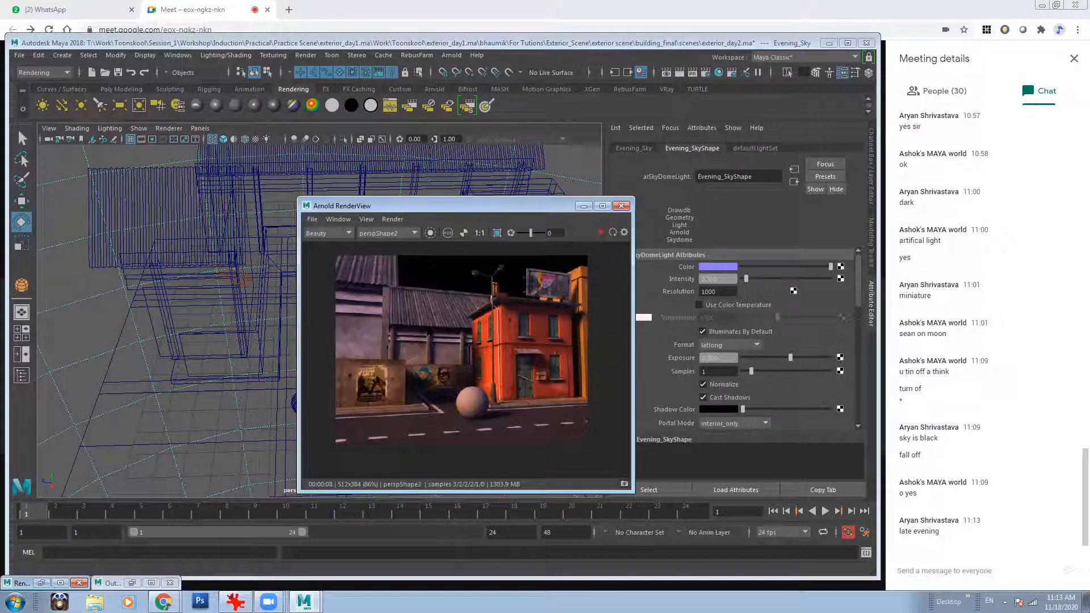
scroll(478, 350, "up", 2)
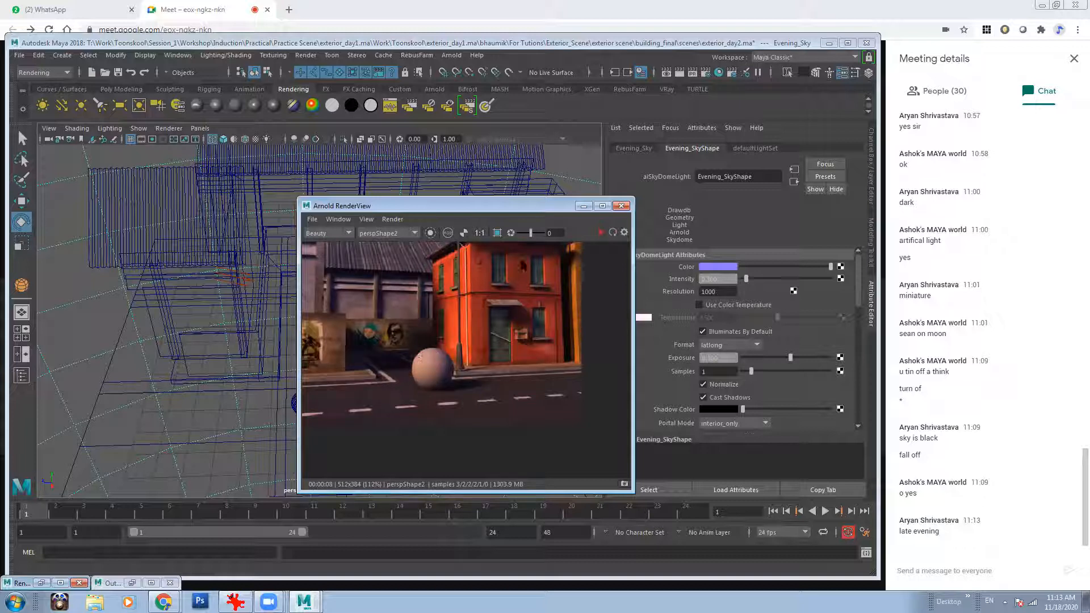
- Minimize the render view, shade the perspective viewport, create an Arnold area light and place it above the road beside the sphere
left_click(584, 205)
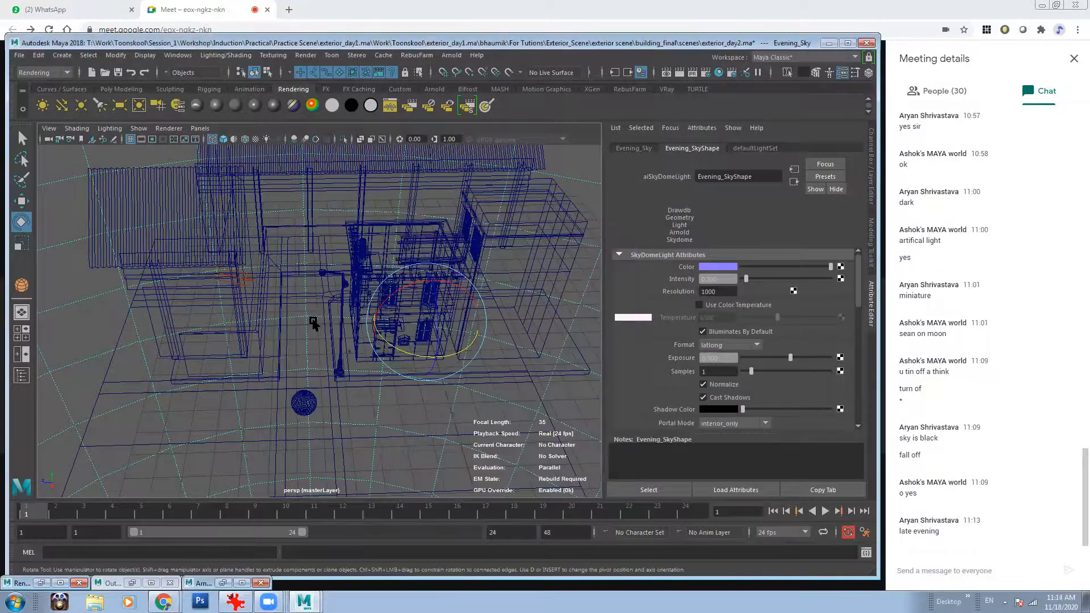
scroll(314, 323, "up", 8)
key("5")
left_click_drag(323, 335, 389, 310, "alt")
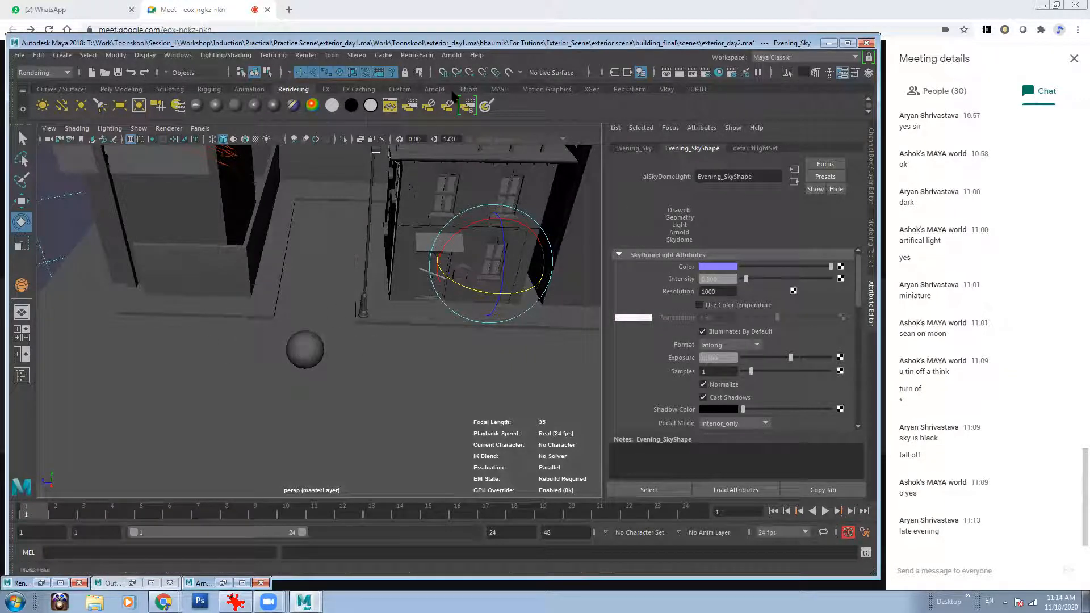
left_click(435, 89)
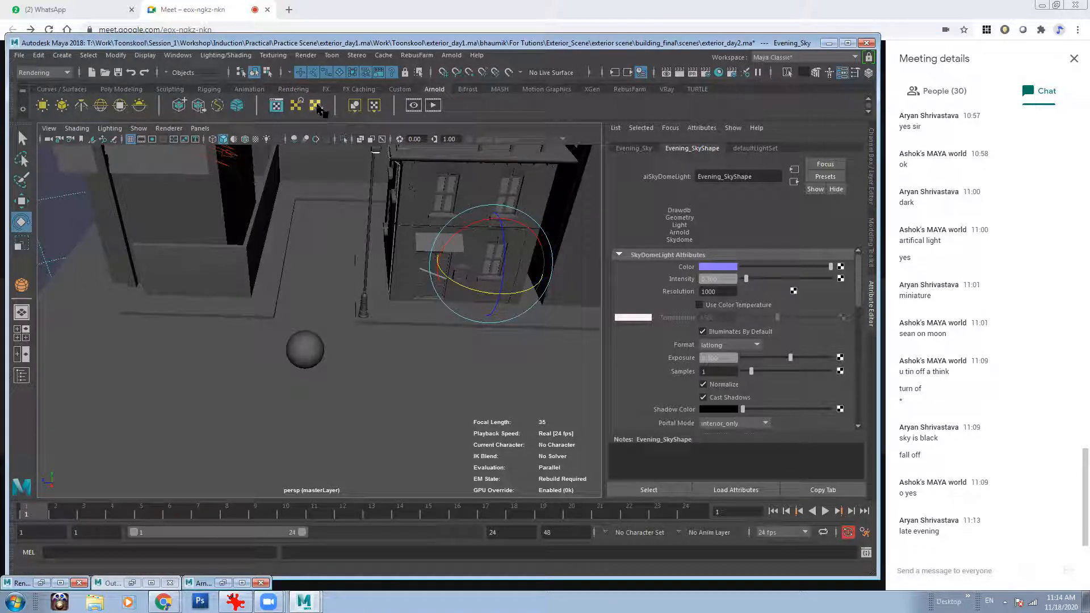
key("w")
left_click_drag(306, 378, 279, 348, "alt")
left_click_drag(472, 308, 275, 335)
key("e")
key("w")
left_click_drag(261, 283, 257, 236)
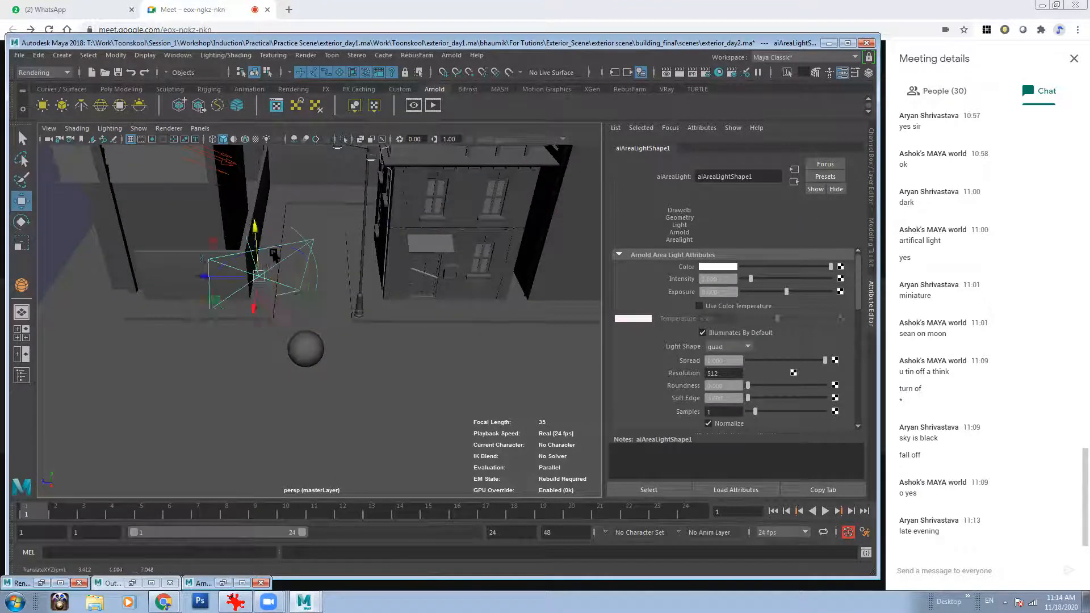
- Rotate the area light to face the sphere, shift it closer and adjust its scale
key("e")
left_click_drag(243, 320, 356, 318)
key("w")
left_click_drag(188, 336, 236, 354)
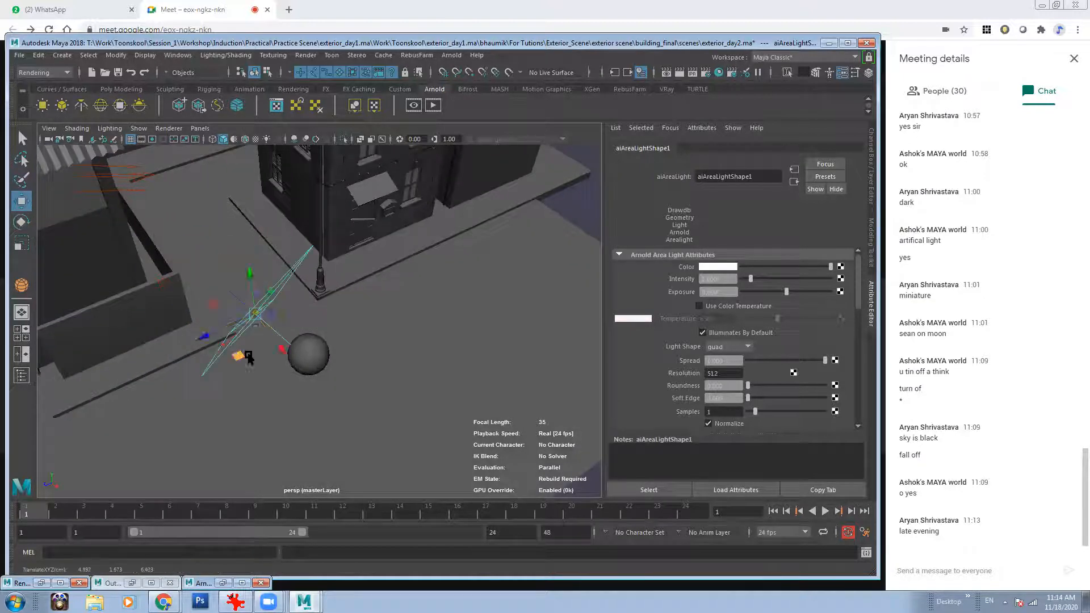
key("r")
left_click_drag(255, 313, 230, 326)
left_click_drag(318, 333, 277, 278, "alt")
middle_click_drag(276, 279, 304, 276, "alt")
key("w")
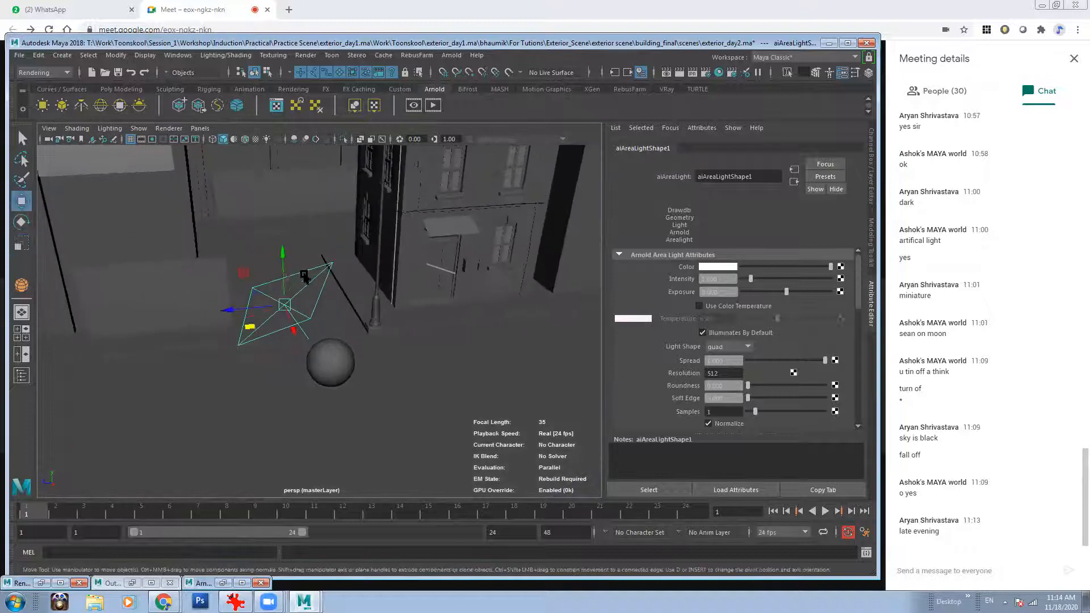
- Lower the area light beside the sphere and fine-tune its position so it aims at the sphere from close range
left_click_drag(283, 256, 338, 373, "alt")
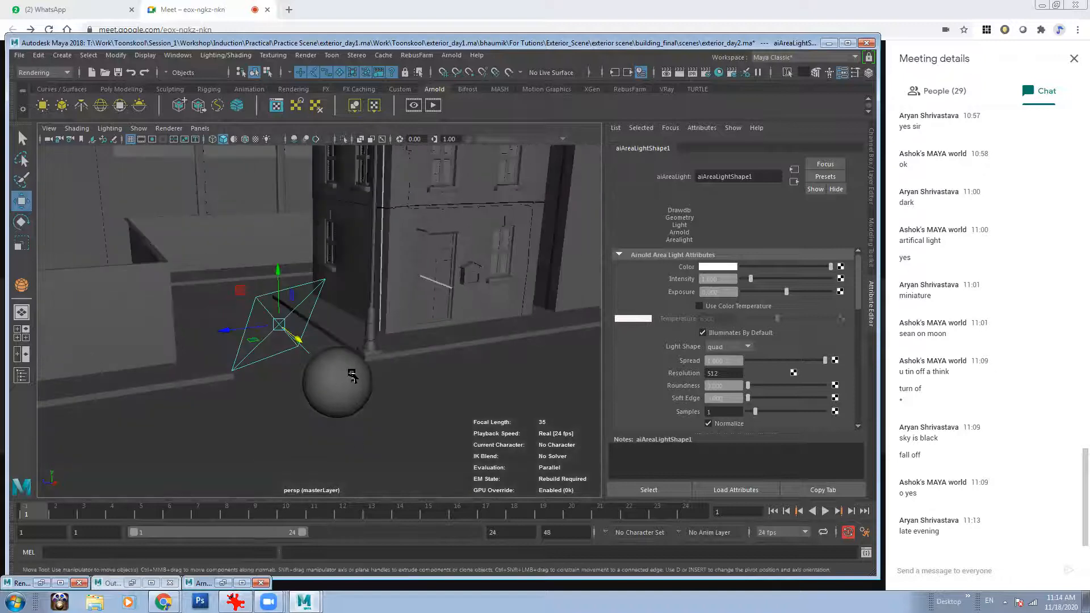
left_click_drag(278, 275, 286, 284)
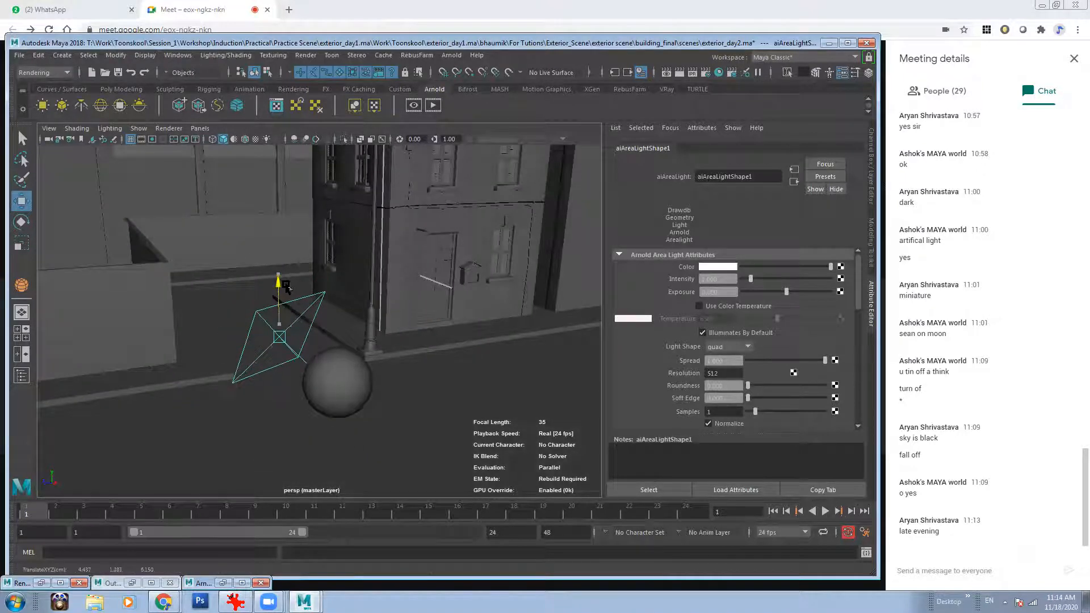
left_click_drag(330, 343, 368, 326, "alt")
scroll(363, 327, "up", 3)
left_click_drag(247, 338, 339, 363)
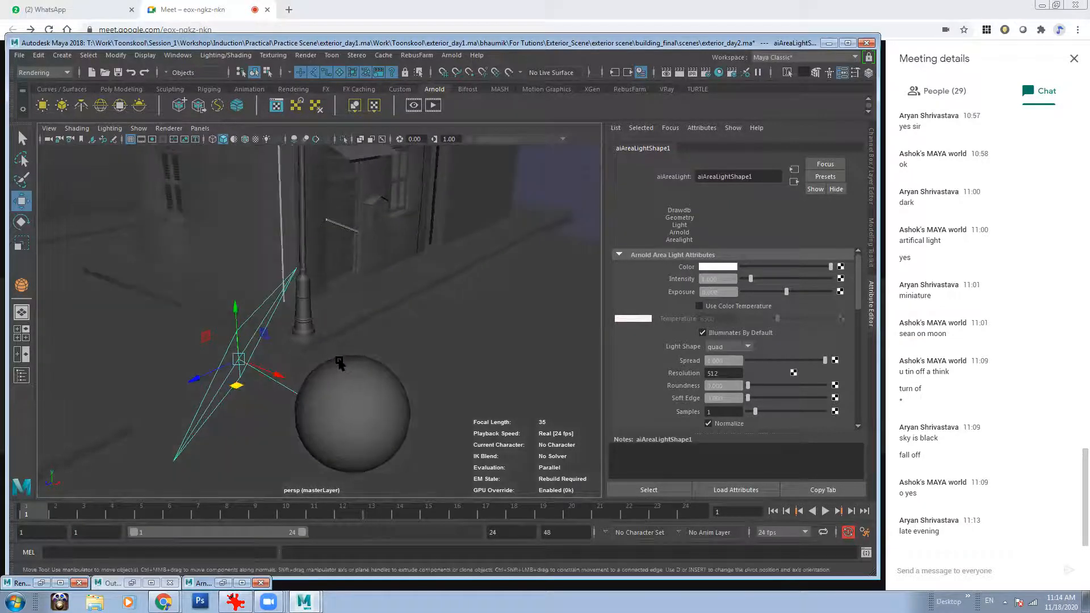
left_click_drag(316, 365, 462, 308, "alt")
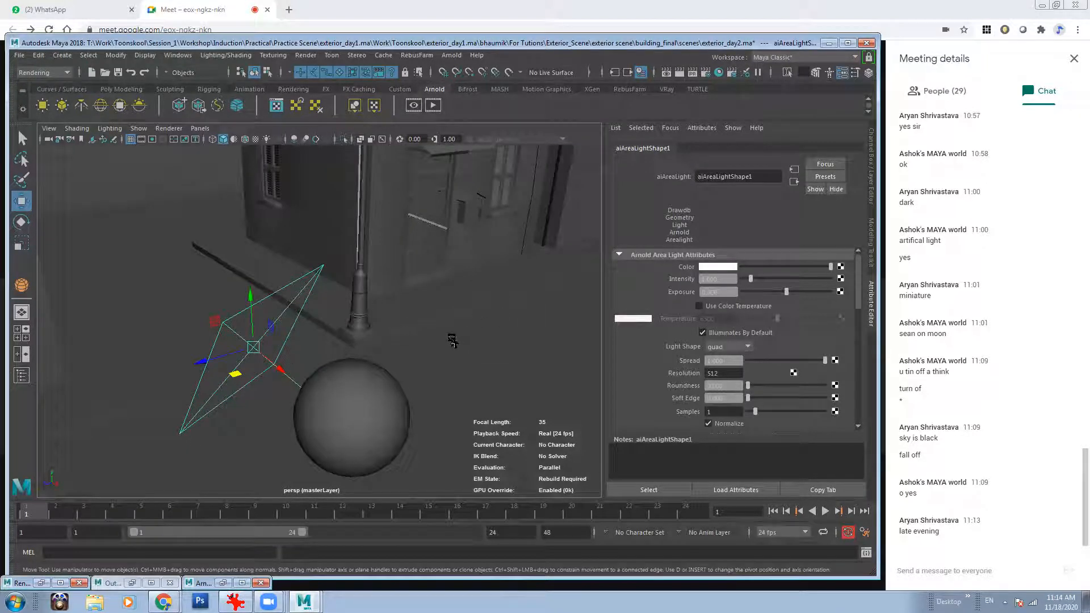
left_click_drag(386, 361, 343, 372, "alt")
key("e")
key("w")
left_click_drag(235, 341, 245, 340)
left_click_drag(310, 365, 357, 359, "alt")
- Set the area light's exposure to 3
left_click(719, 292)
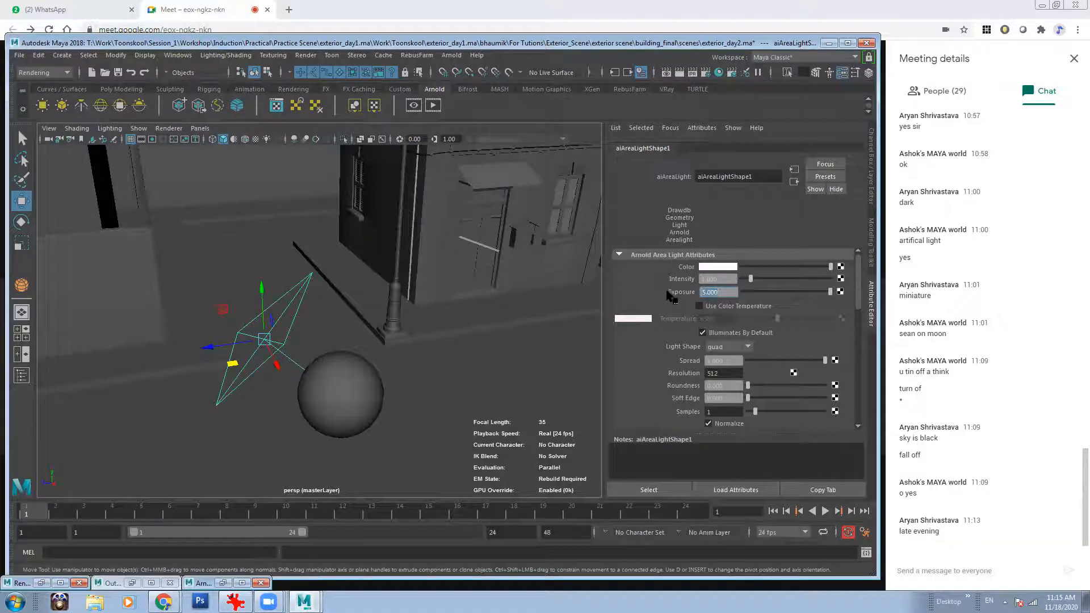
key("BackSpace")
left_click_drag(338, 393, 316, 358, "alt")
scroll(316, 358, "down", 3)
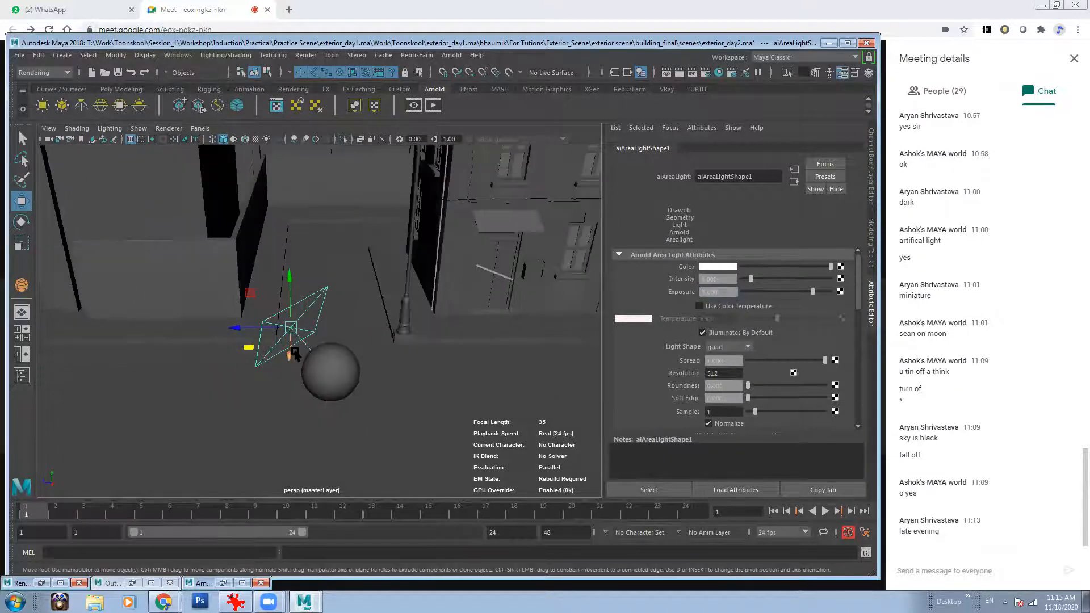
- Enable color temperature on the area light, try 3000 and settle on 4000
left_click(222, 583)
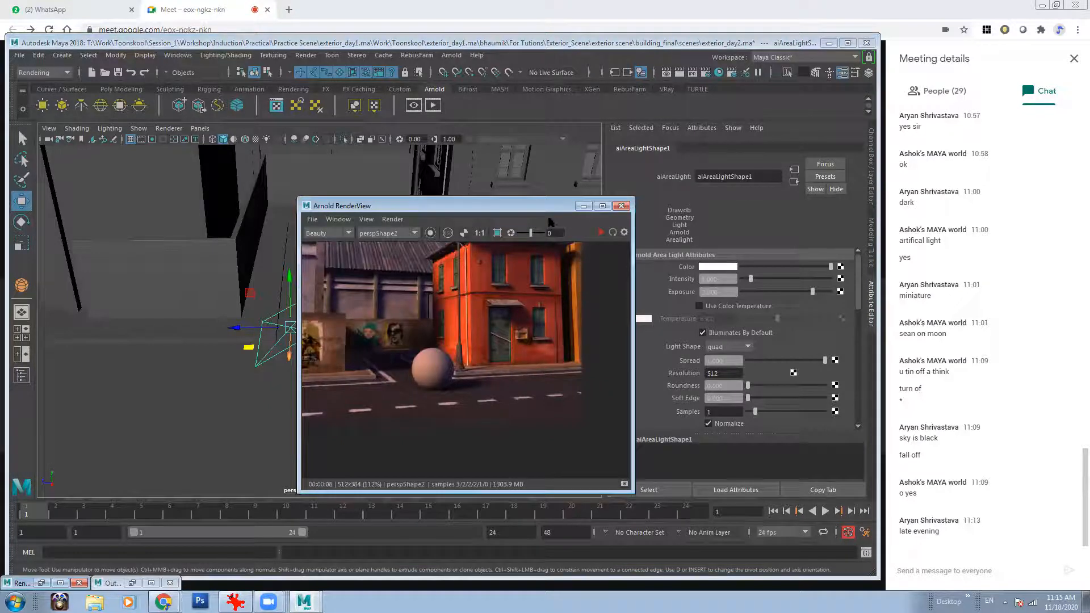
left_click(583, 206)
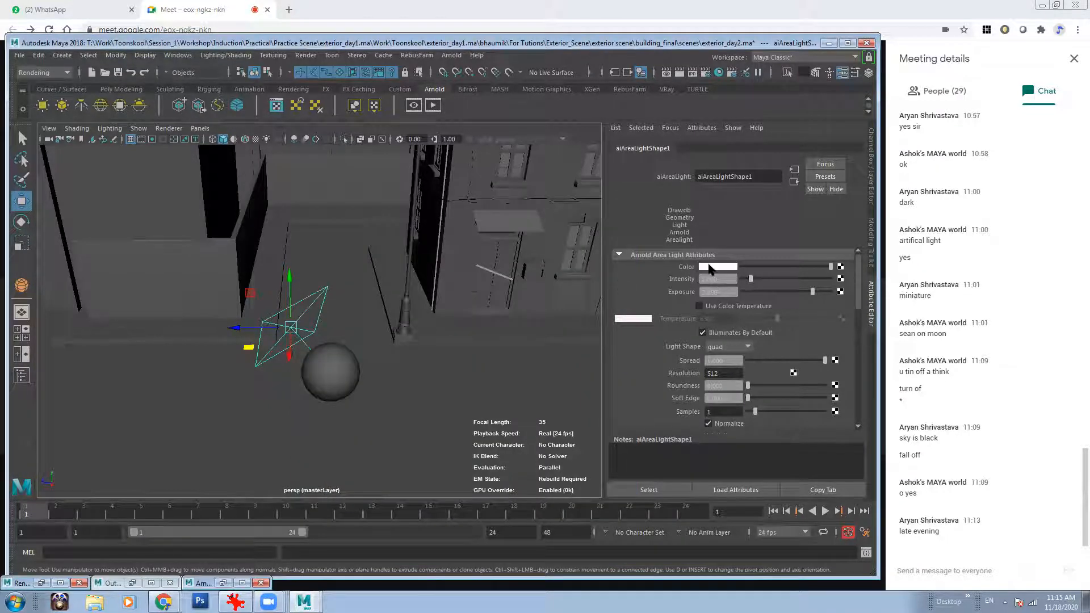
left_click(731, 310)
left_click(713, 319)
type("3000")
key("Return")
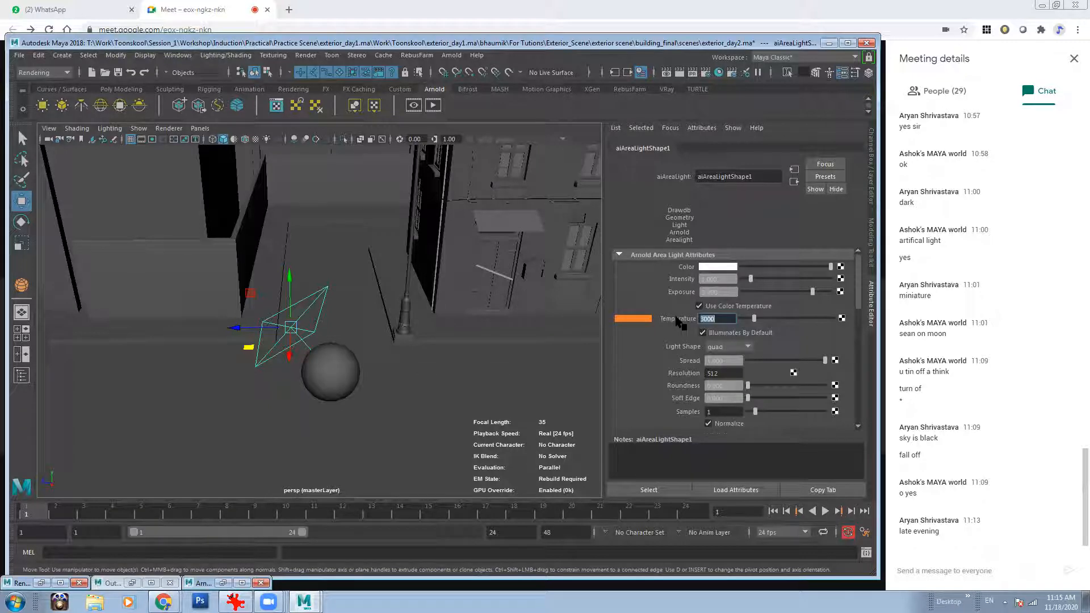
type("4000")
key("Return")
- Select the sphere together with the area light and make light links between them
left_click_drag(281, 312, 323, 361, "alt")
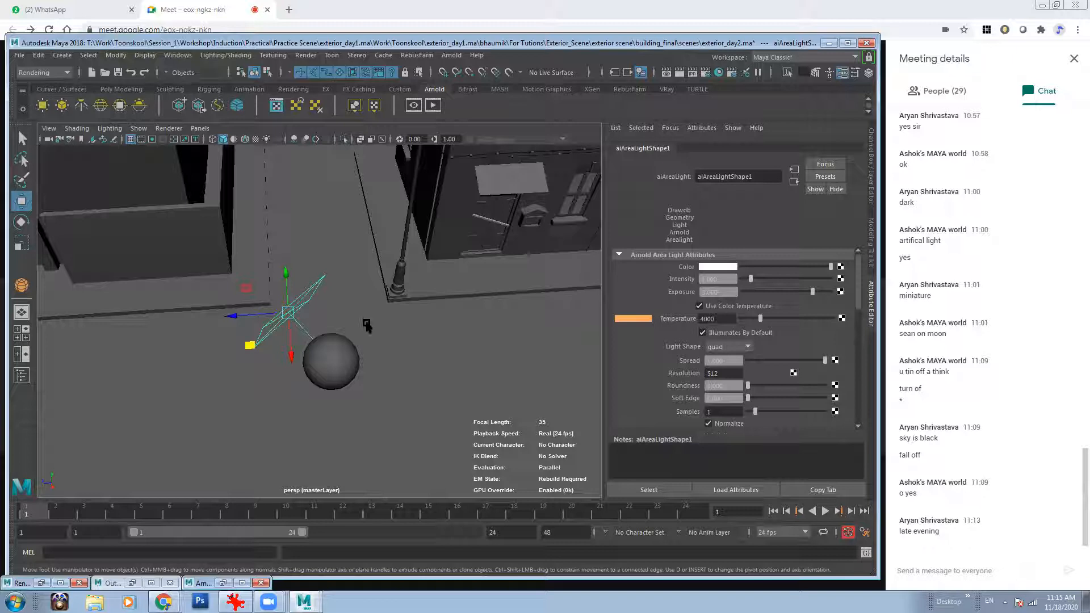
left_click_drag(252, 302, 320, 347, "alt")
scroll(287, 319, "up", 3)
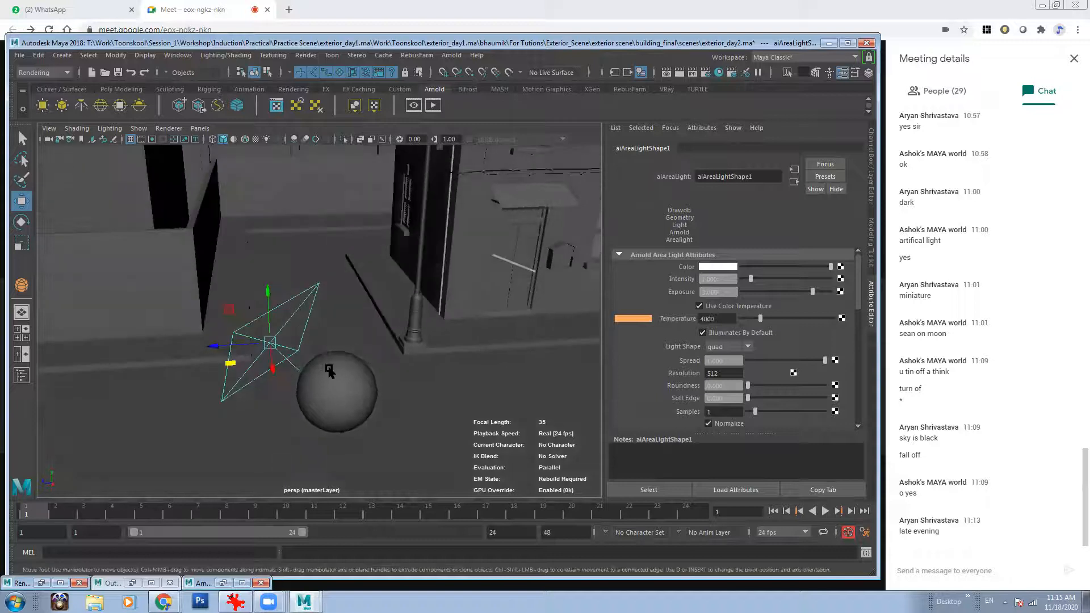
left_click(329, 370)
left_click_drag(407, 389, 358, 366, "alt")
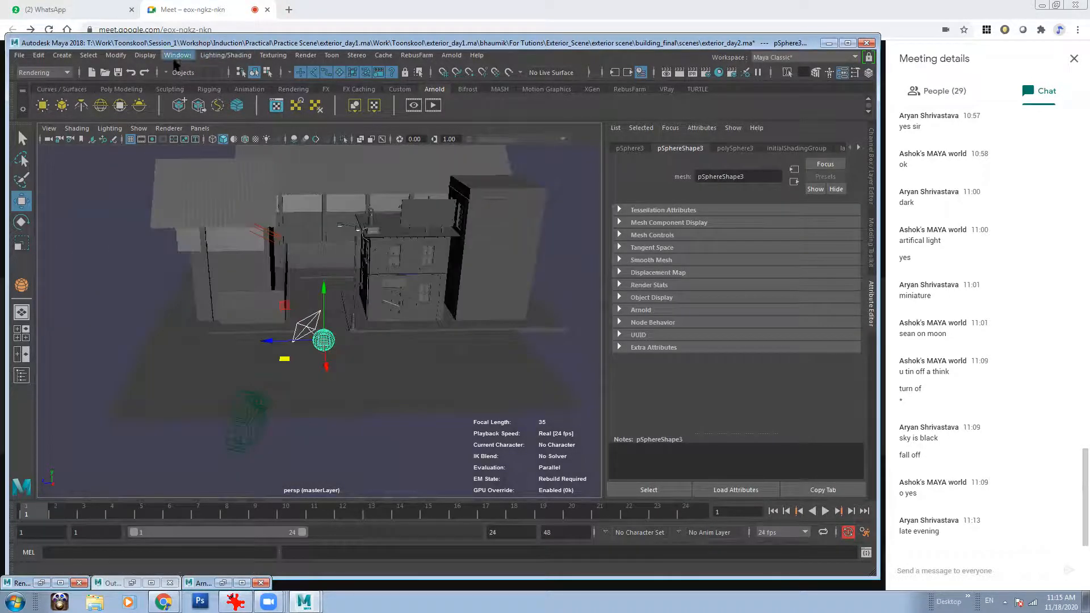
left_click(226, 55)
left_click(255, 170)
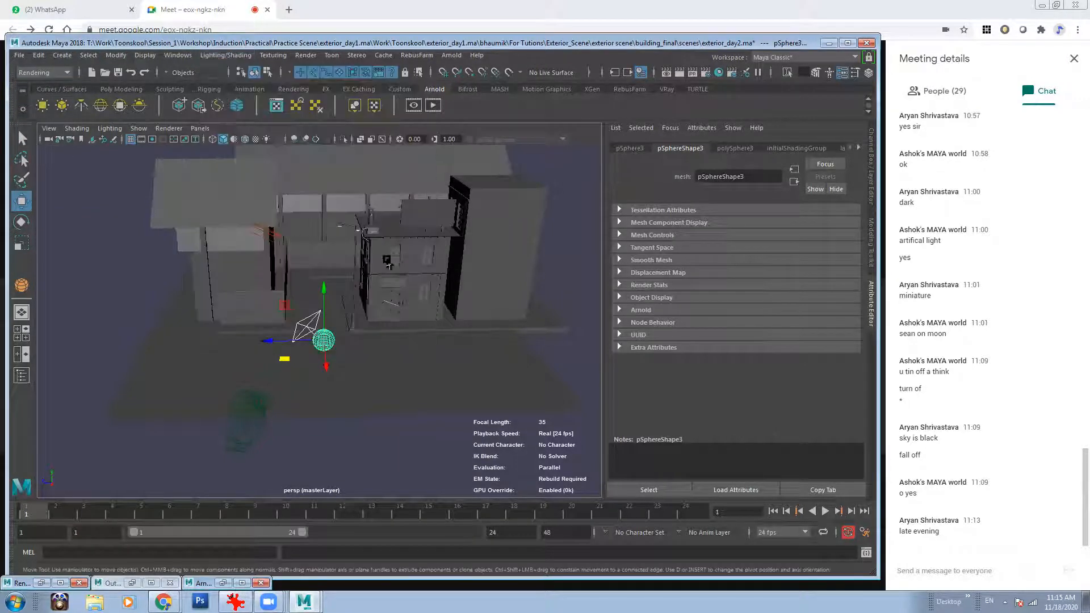
- Select the area light with all scene geometry except the sphere, and break the light links between them
left_click_drag(416, 270, 421, 274, "alt")
right_click_drag(421, 333, 314, 308, "alt")
left_click_drag(314, 309, 345, 338, "alt")
left_click_drag(306, 245, 269, 293, "alt")
left_click_drag(242, 173, 443, 355)
right_click_drag(302, 320, 326, 301, "alt")
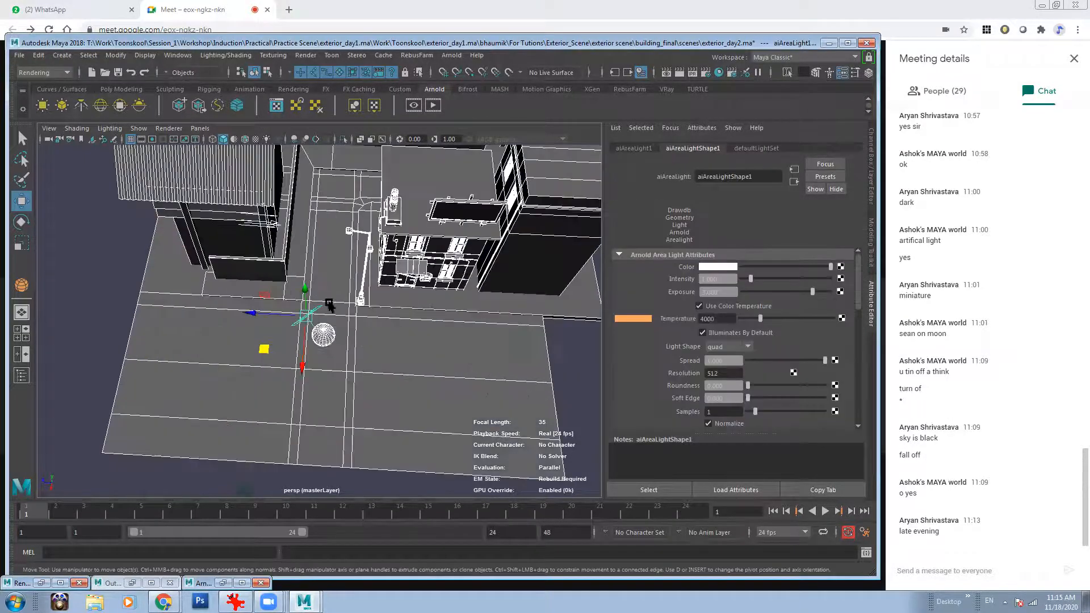
left_click(322, 334, "shift")
left_click_drag(358, 358, 280, 265, "alt")
right_click_drag(348, 301, 429, 381, "alt")
right_click_drag(371, 335, 339, 300, "alt")
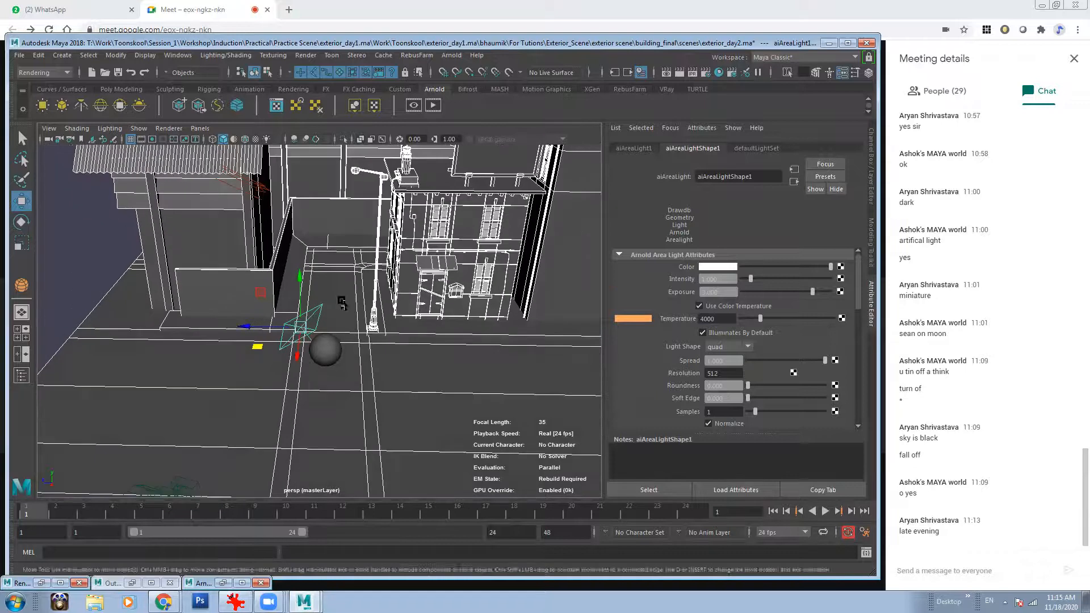
left_click(221, 55)
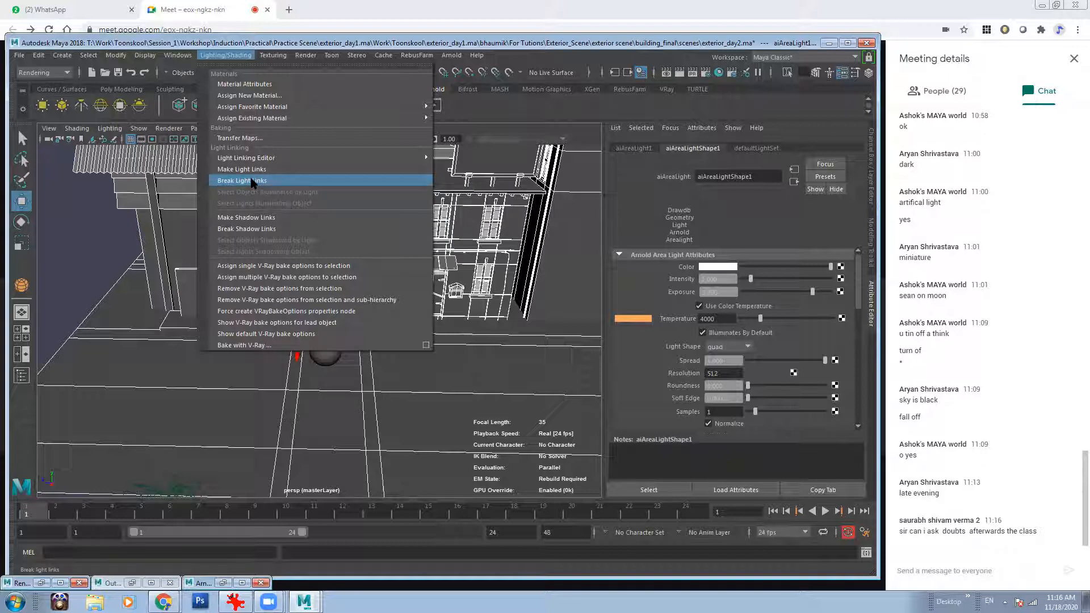
left_click(253, 182)
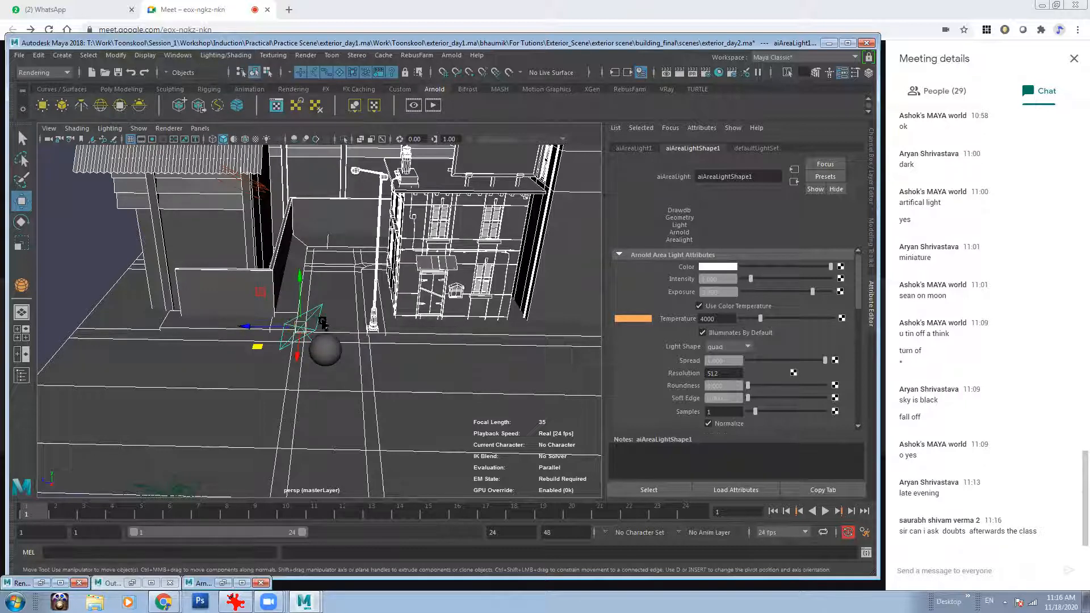
right_click_drag(263, 311, 310, 302, "alt")
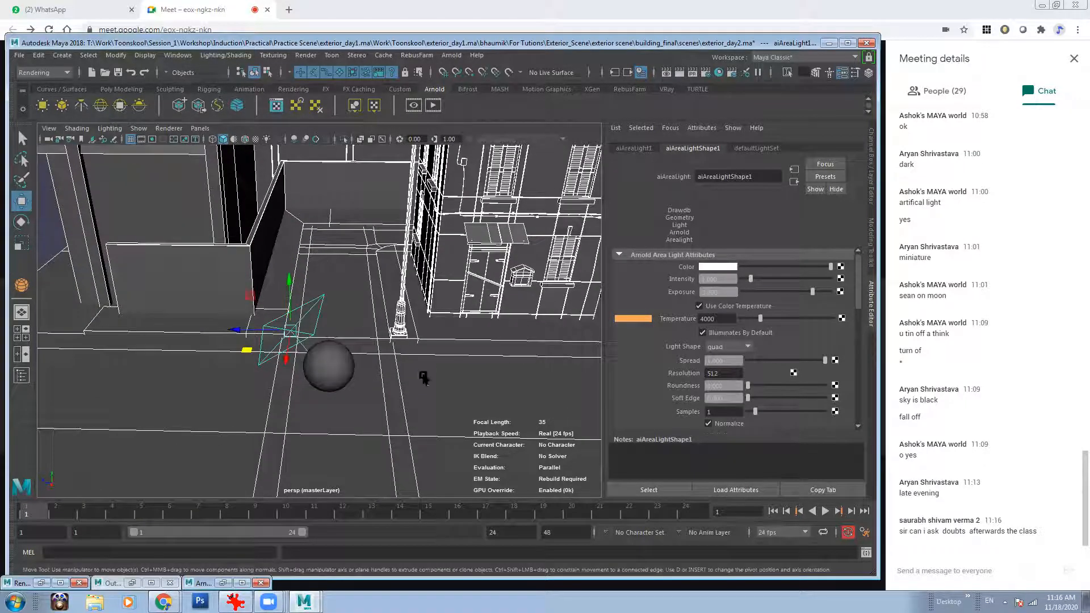
left_click_drag(391, 316, 353, 312, "alt")
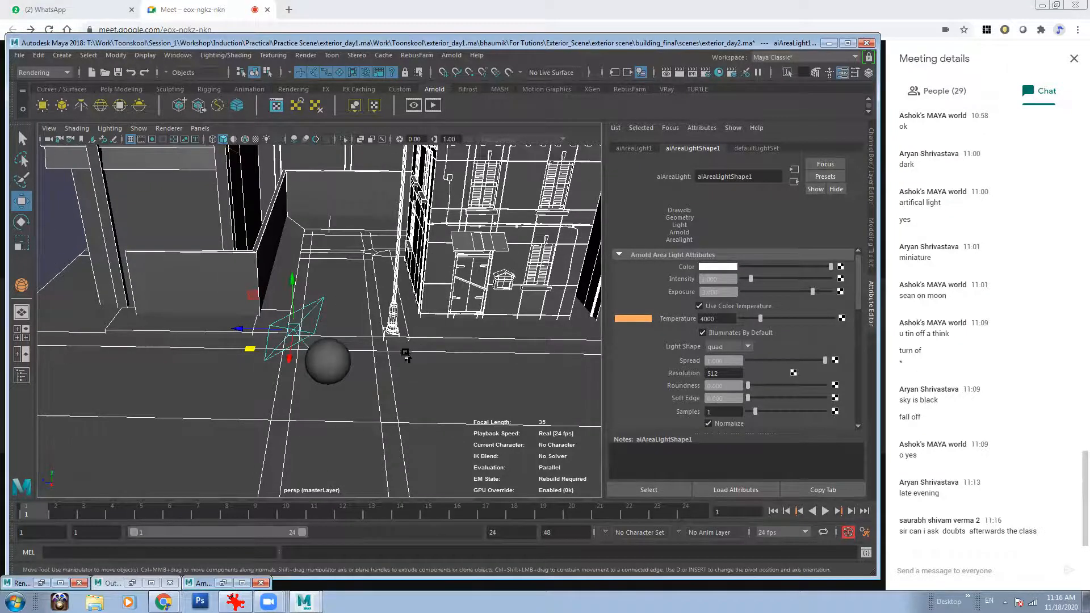
left_click_drag(405, 355, 369, 342, "alt")
right_click_drag(276, 329, 298, 327, "alt")
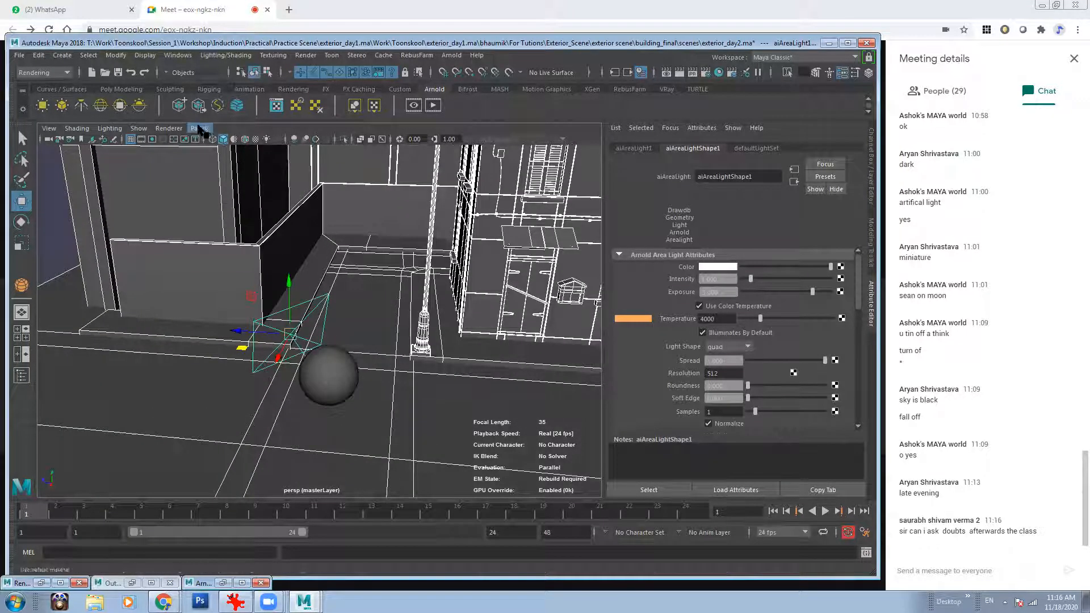
left_click(199, 128)
mouse_move(221, 143)
left_click(329, 152)
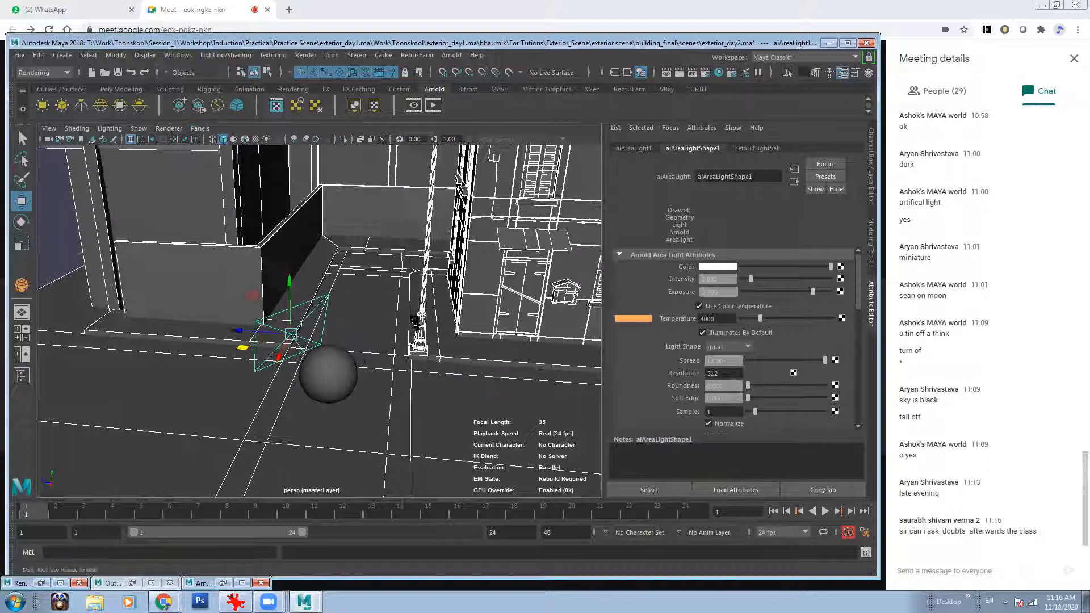
- Restore the render view, frame the full image and store a snapshot of the current evening render
left_click(202, 583)
scroll(530, 318, "down", 3)
middle_click_drag(530, 319, 531, 343)
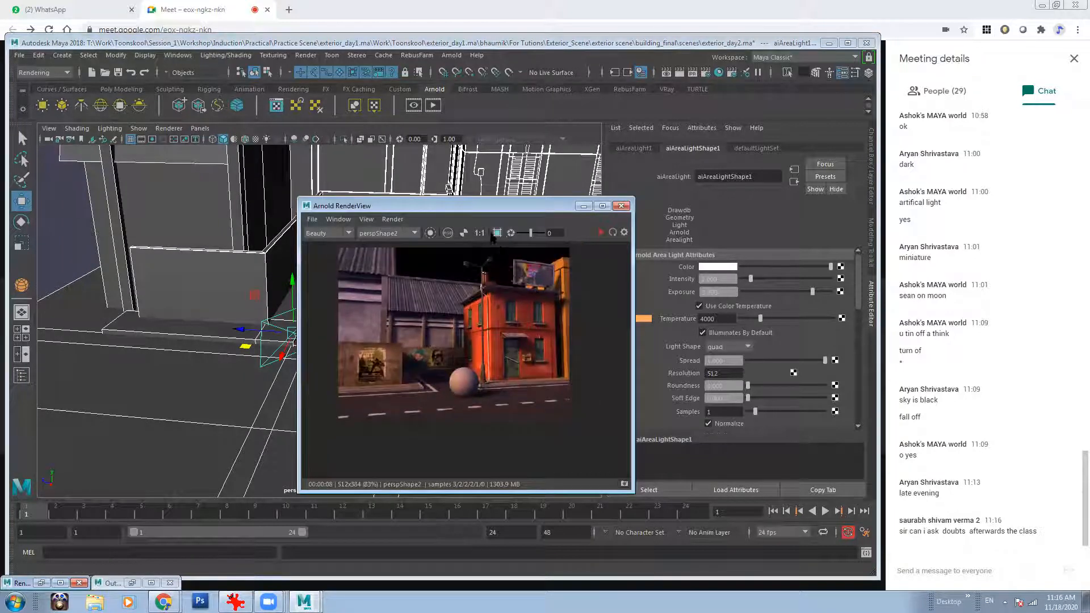
left_click(625, 485)
scroll(406, 353, "up", 4)
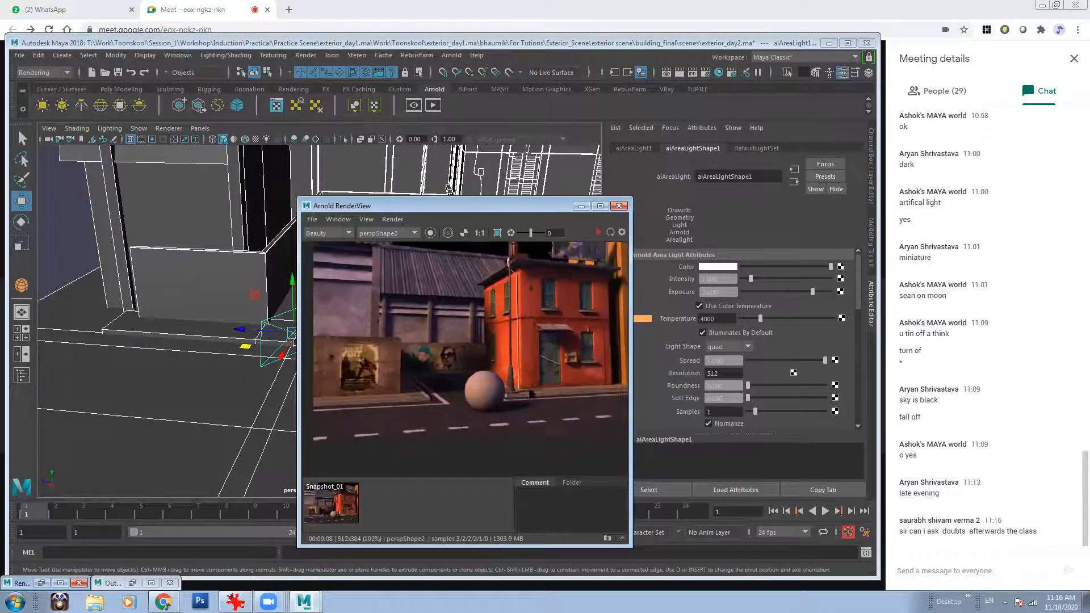
- Render the scene again with the area light linked to the sphere and store a second snapshot
middle_click_drag(462, 373, 396, 392)
left_click(598, 233)
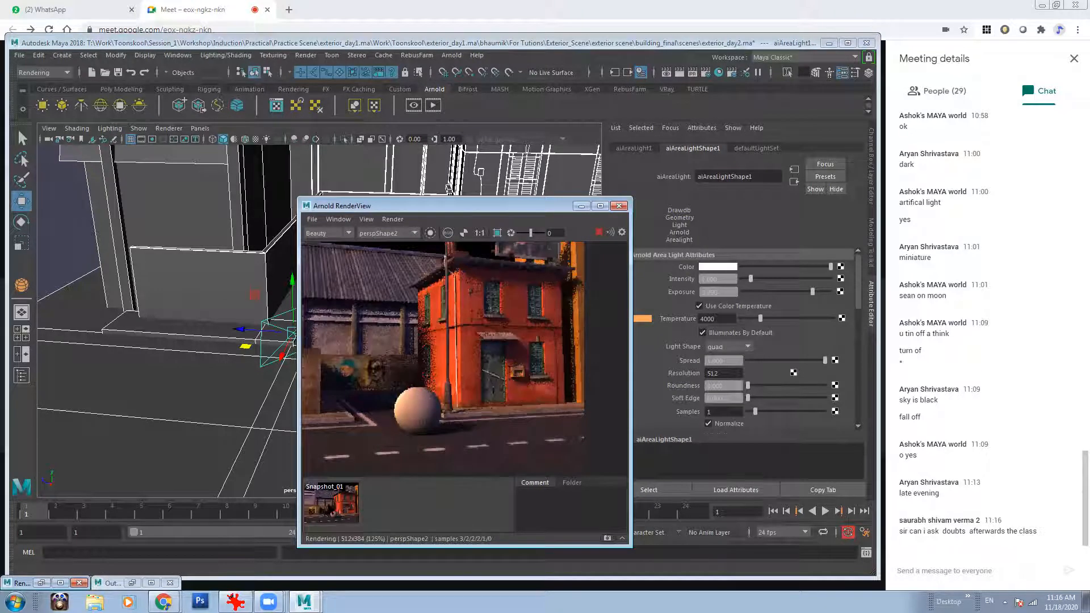
left_click(331, 505)
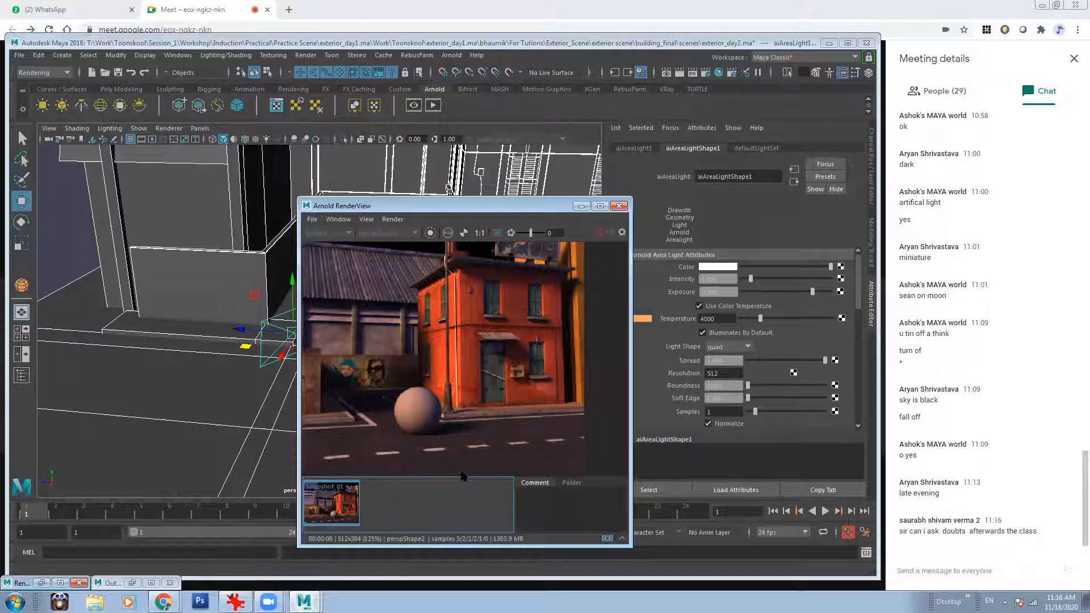
left_click(600, 230)
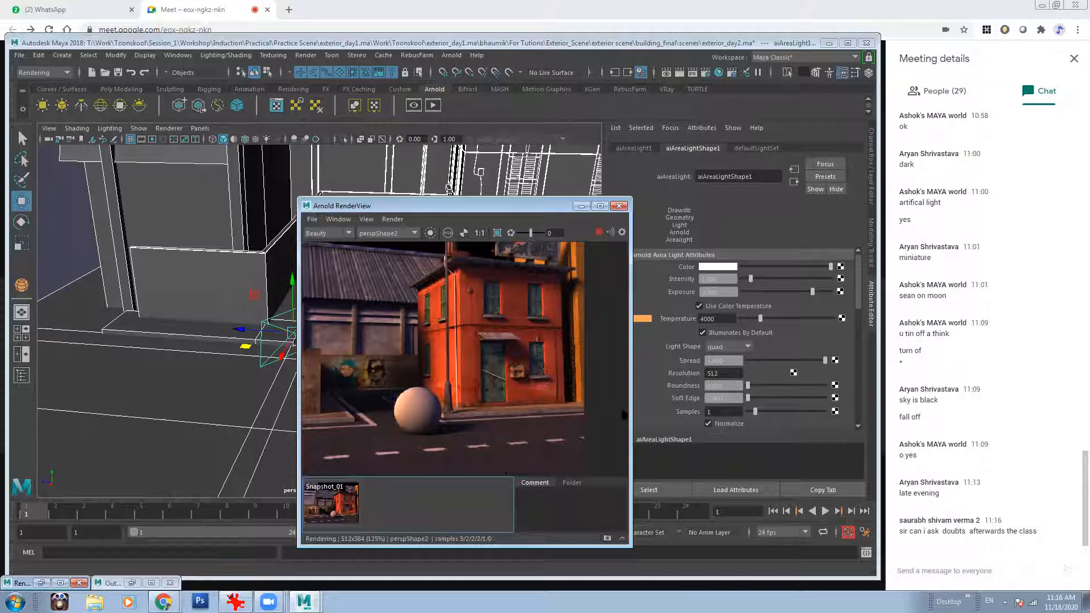
left_click(607, 539)
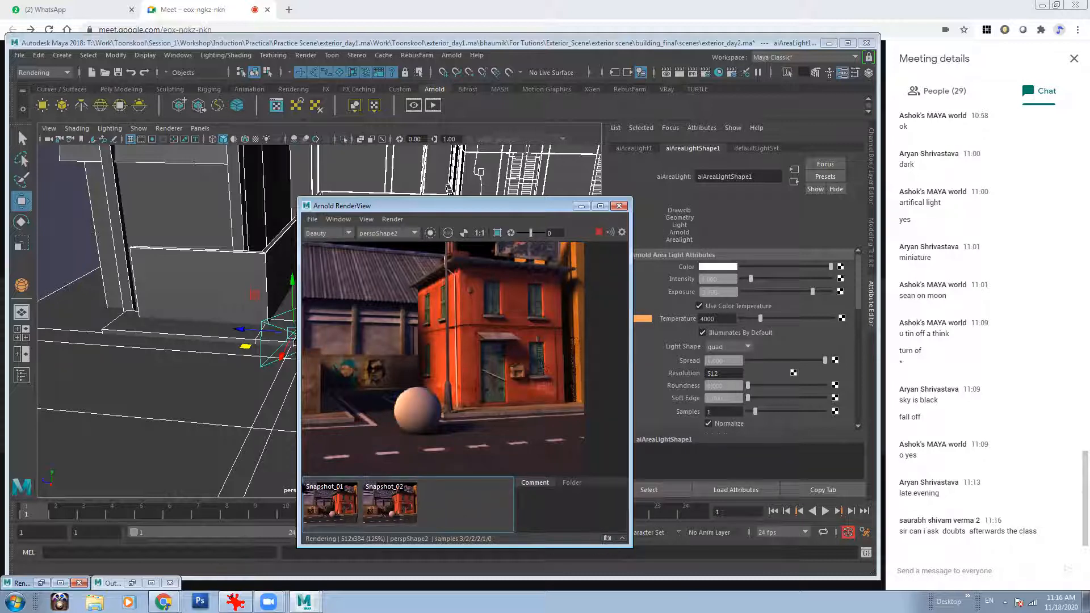
- Compare the two stored render snapshots, examining close up how the area light affects the sphere
left_click(387, 503)
left_click(332, 504)
left_click(388, 504)
key("Left")
key("Right")
scroll(416, 401, "up", 5)
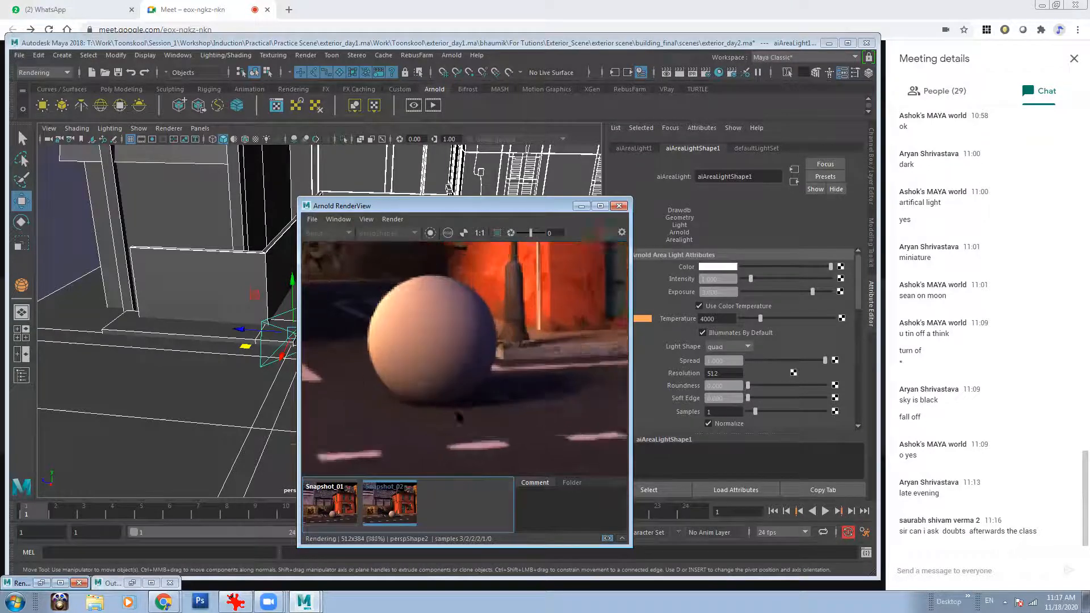
key("Left")
key("Right")
key("Left")
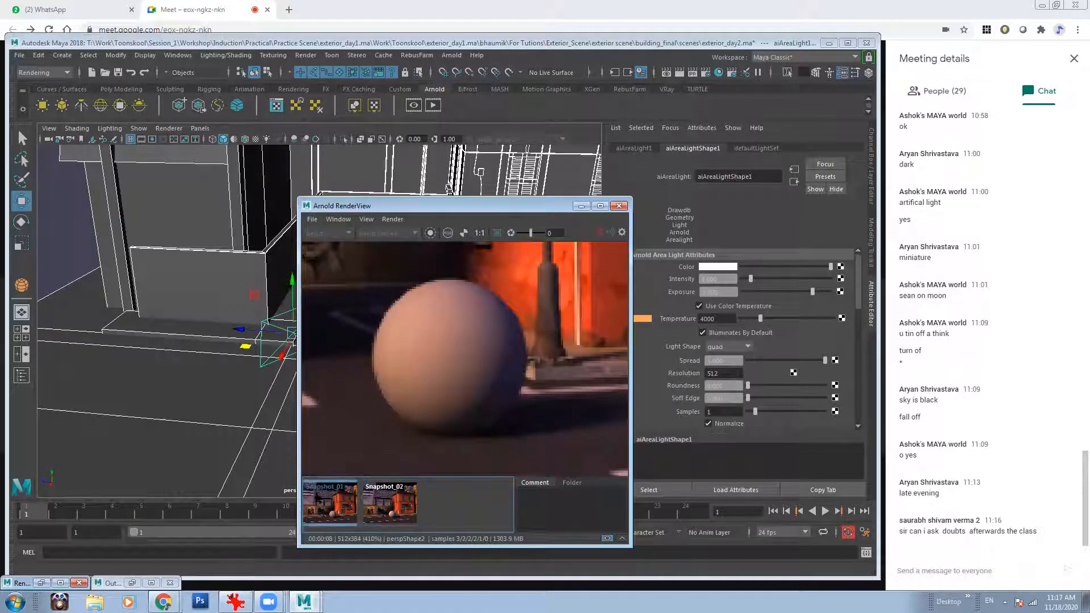
key("Right")
key("Left")
key("Right")
scroll(519, 323, "down", 4)
left_click_drag(518, 322, 475, 368)
scroll(480, 344, "down", 3)
scroll(477, 368, "down", 1)
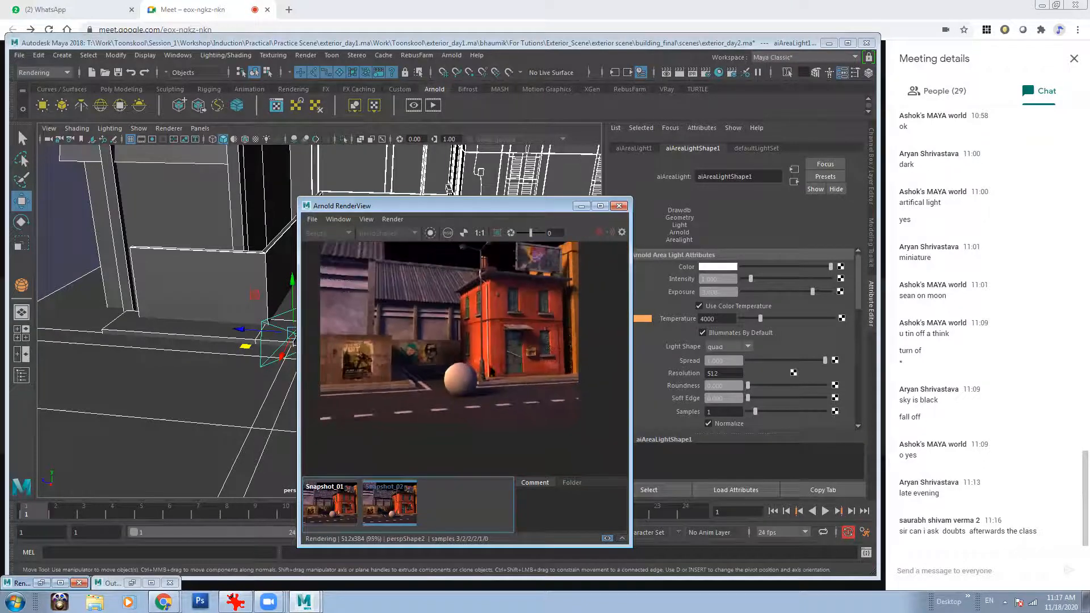
scroll(457, 402, "up", 1)
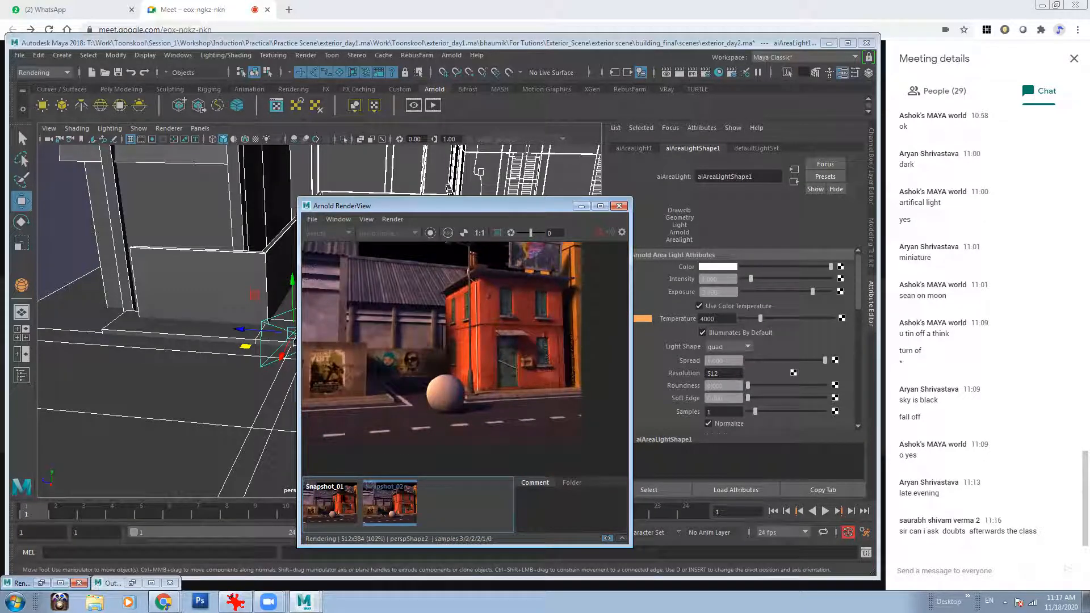
left_click(343, 502)
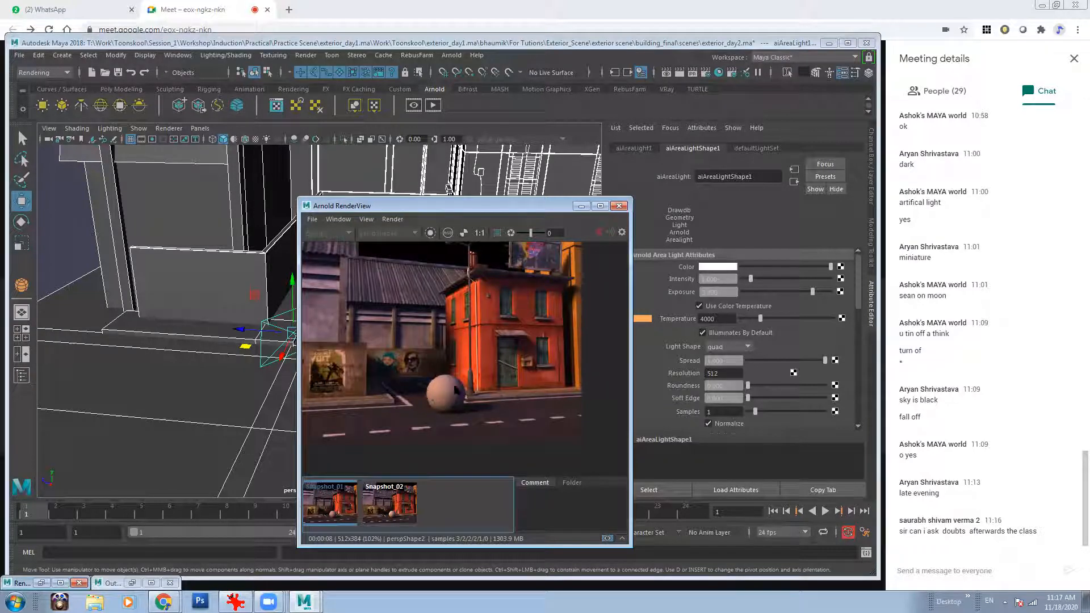
scroll(568, 424, "up", 2)
left_click_drag(568, 424, 558, 397)
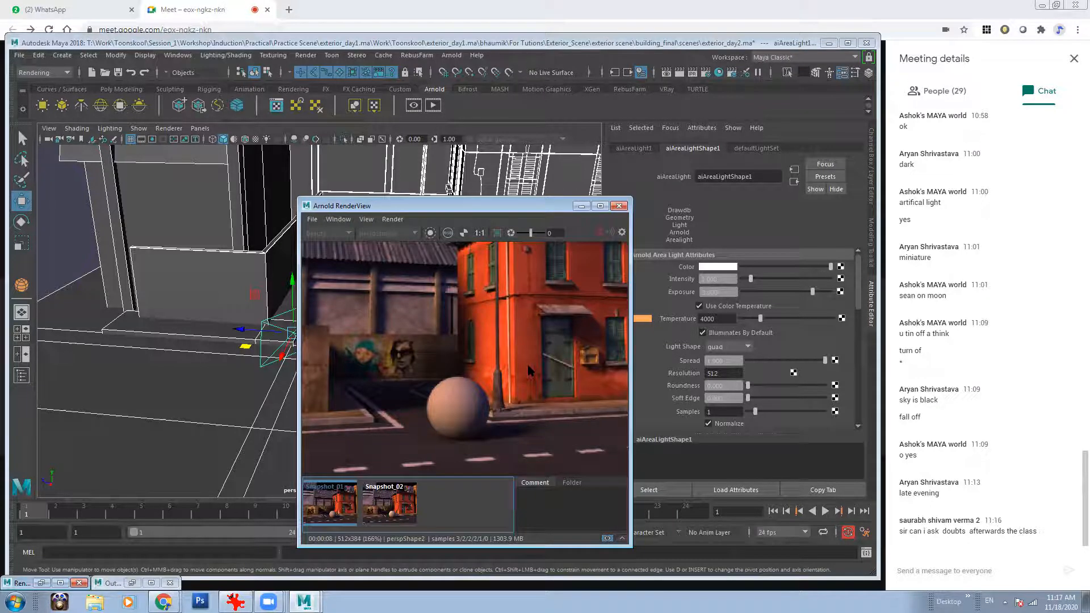
left_click(388, 503)
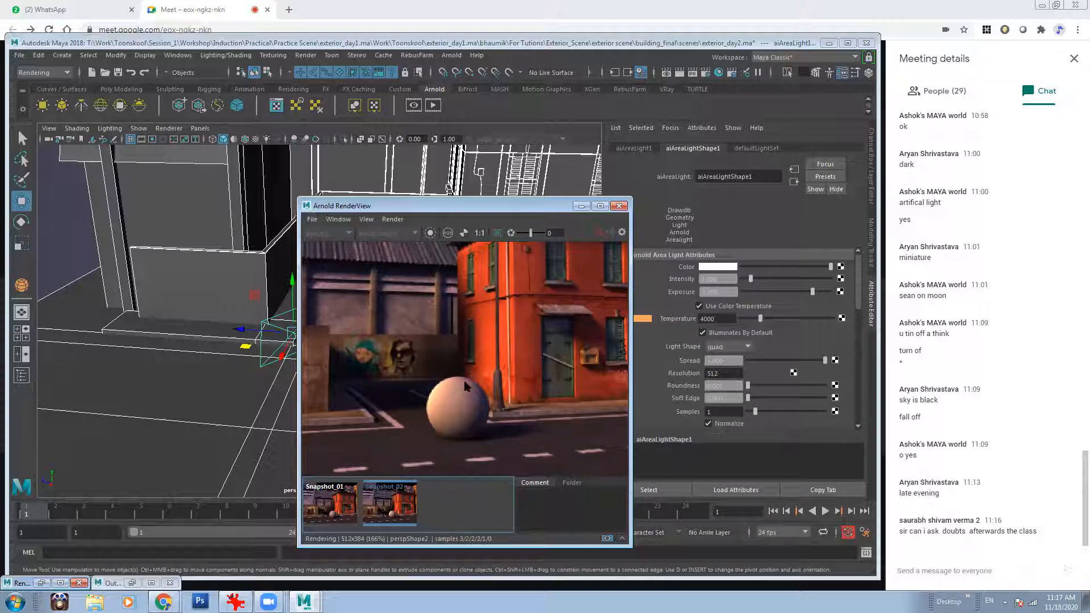
key("Left")
key("Right")
key("Left")
key("Right")
key("Left")
key("Right")
key("Left")
key("Right")
key("Left")
key("Right")
key("Left")
key("Right")
key("Left")
key("Right")
left_click_drag(266, 288, 227, 363, "alt")
key("e")
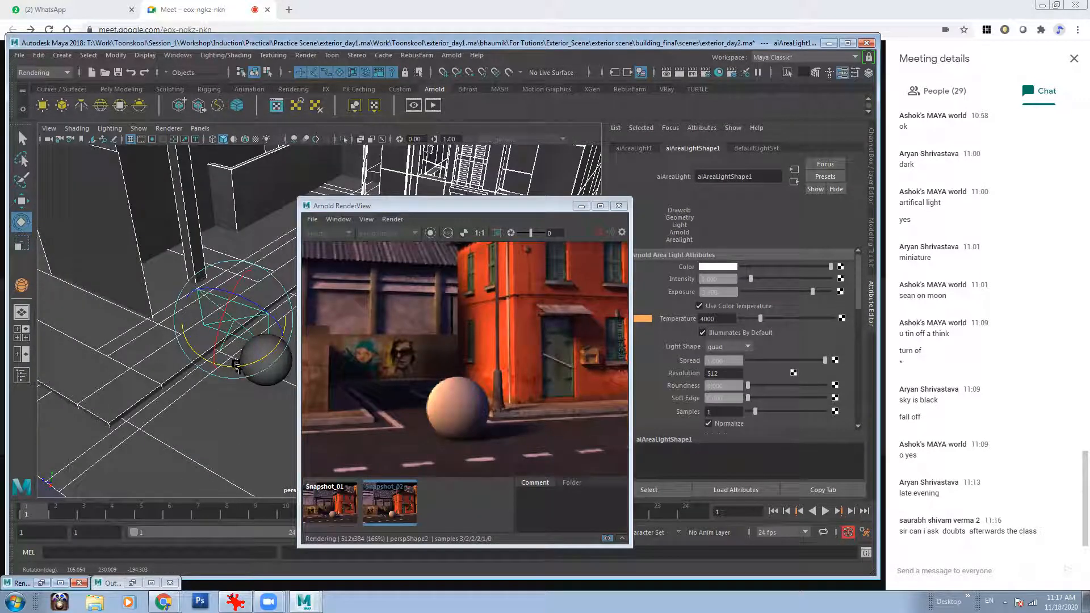
key("ctrl+z")
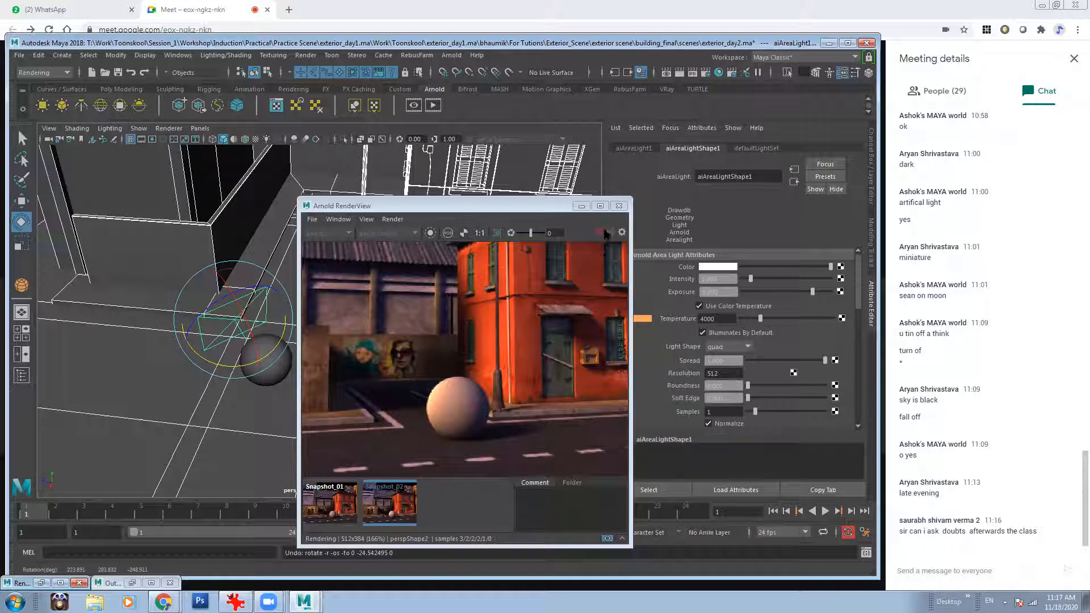
- Switch the viewport to wireframe display, clear the selection and start the live render
key("4")
left_click(250, 415)
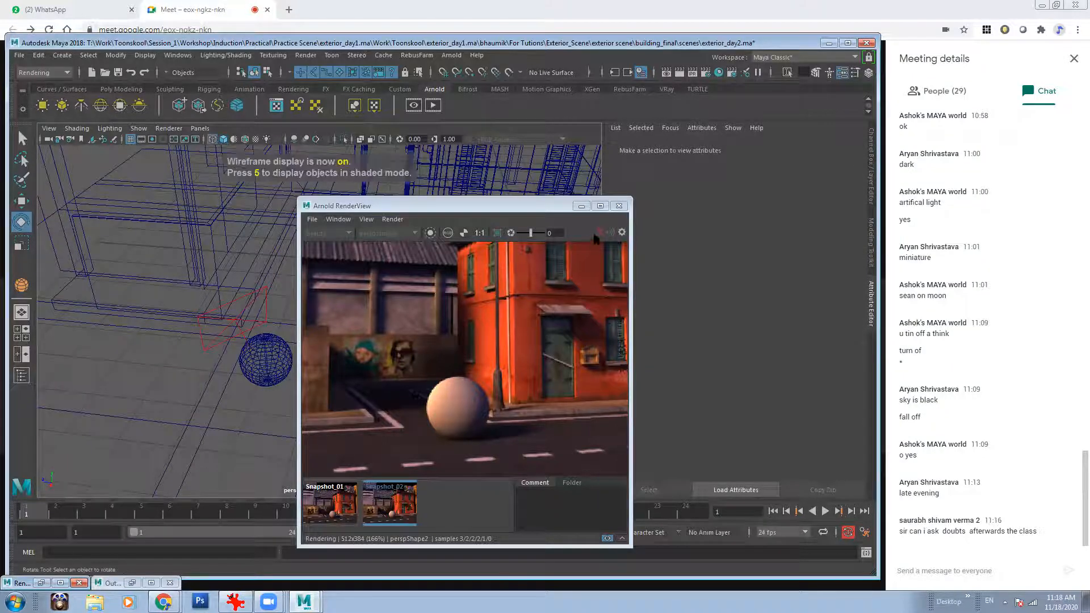
left_click(597, 233)
- Delete both stored snapshots from the render view
left_click(348, 499)
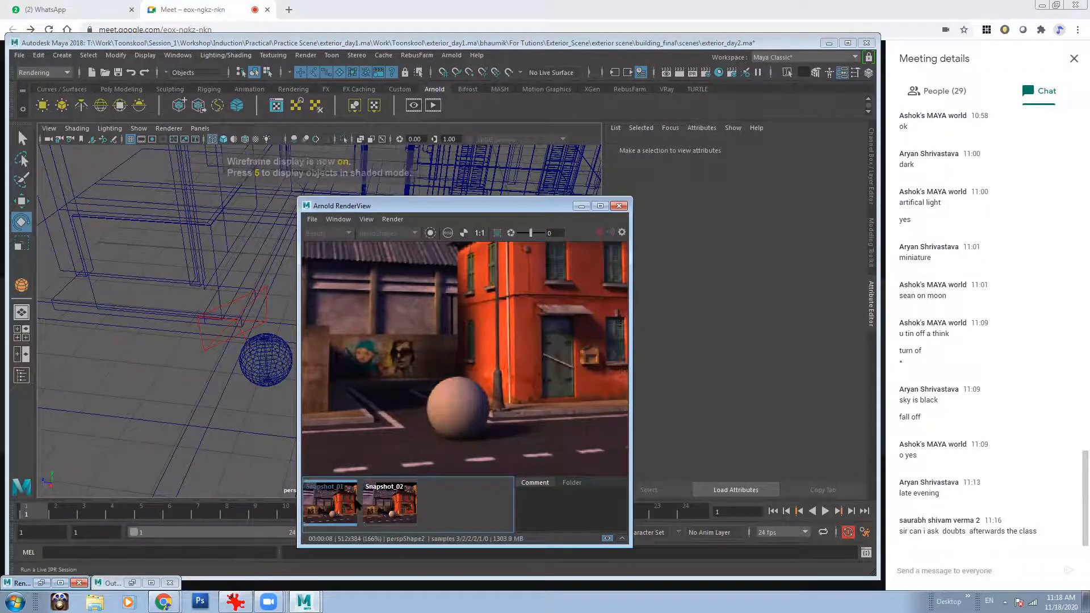
key("Delete")
left_click(362, 502)
left_click(335, 505)
key("Delete")
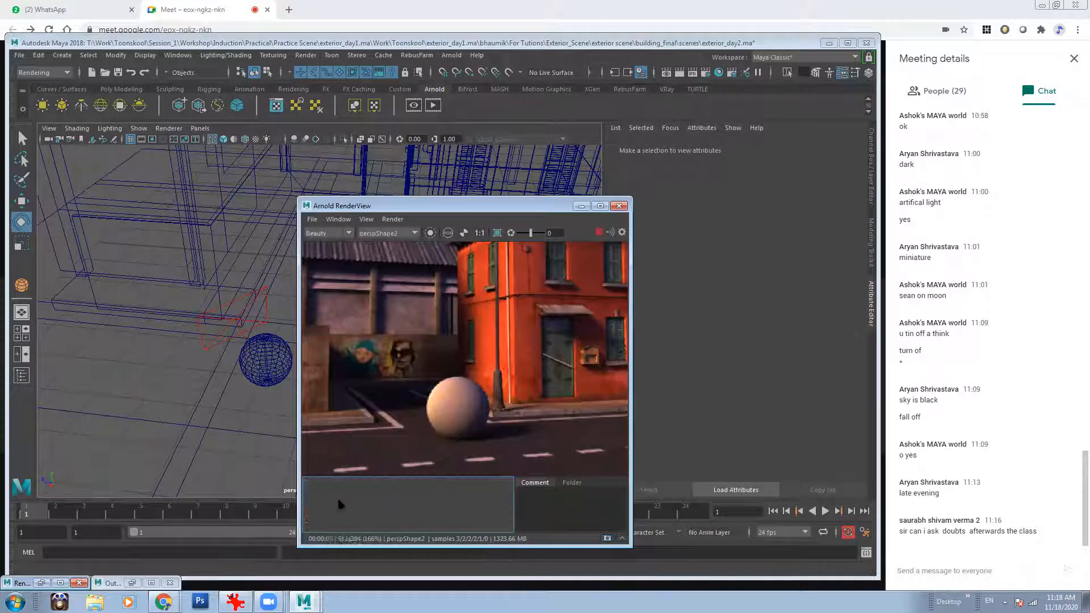
- Select the area light beside the sphere and rotate it toward the sphere
left_click(206, 345)
left_click_drag(203, 370, 215, 340, "alt")
left_click_drag(223, 378, 233, 356)
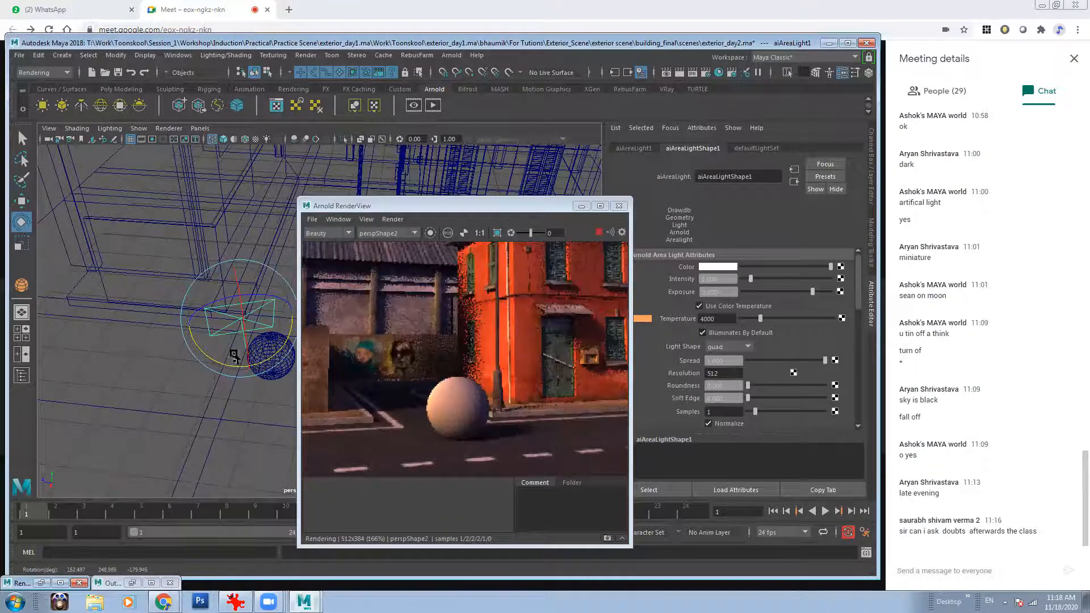
- Set the area light's intensity to 2 and its exposure to 2
key("w")
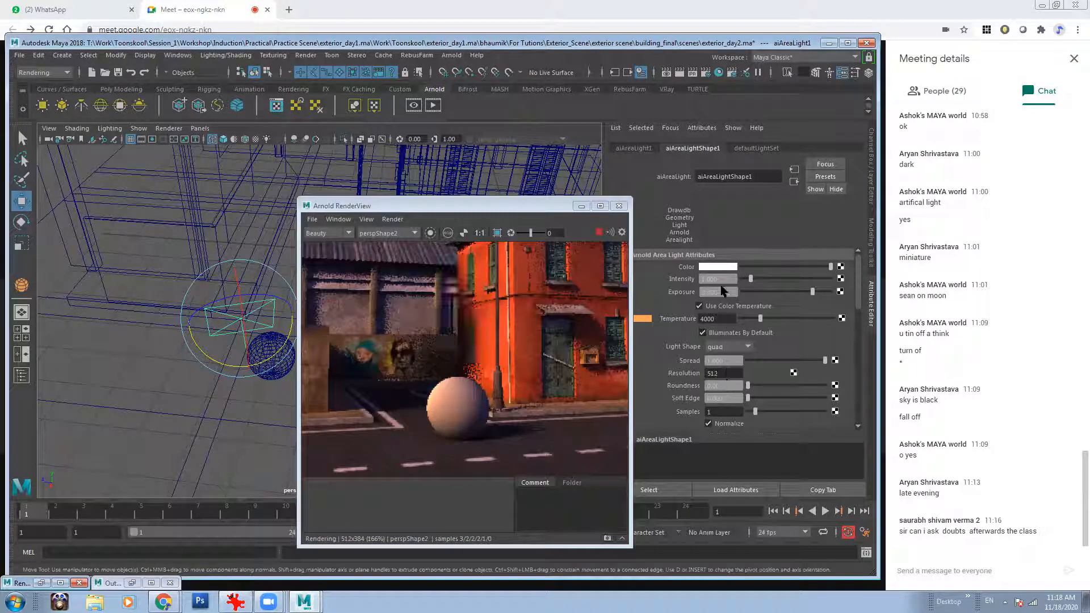
left_click(719, 278)
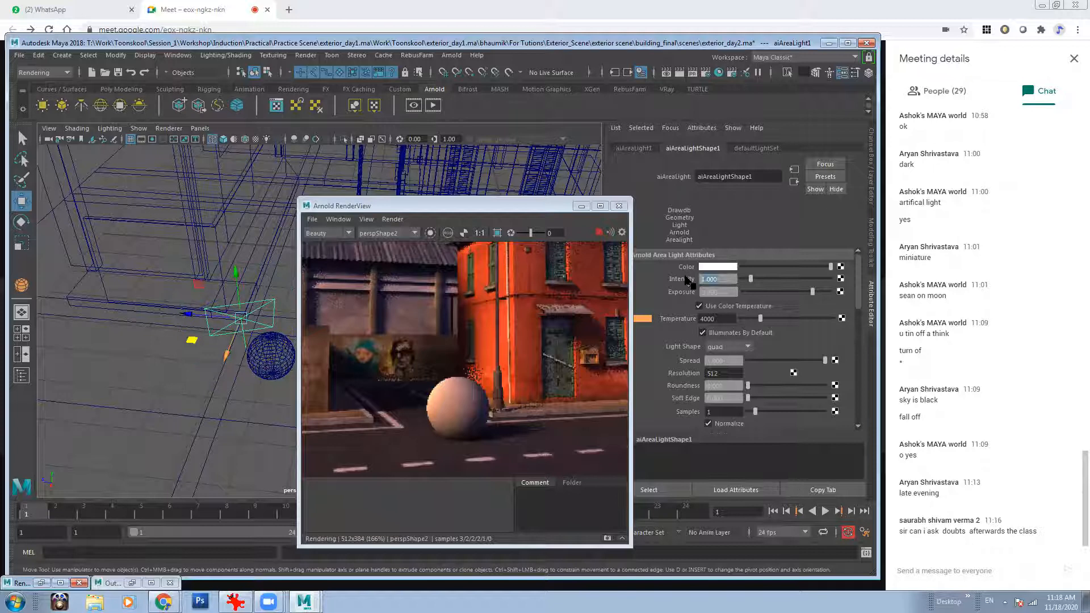
type("2")
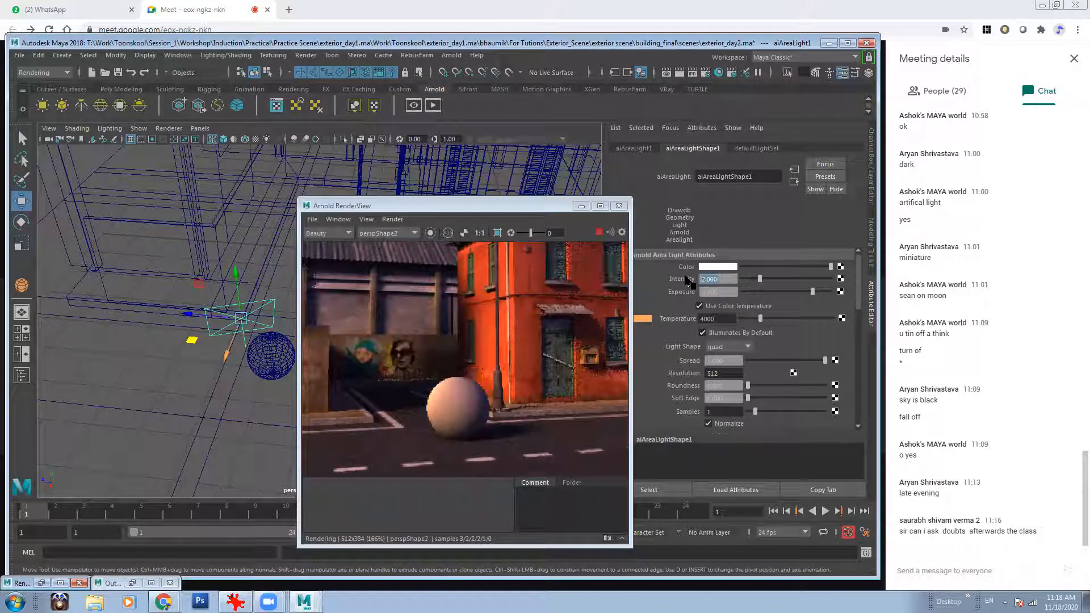
key("Return")
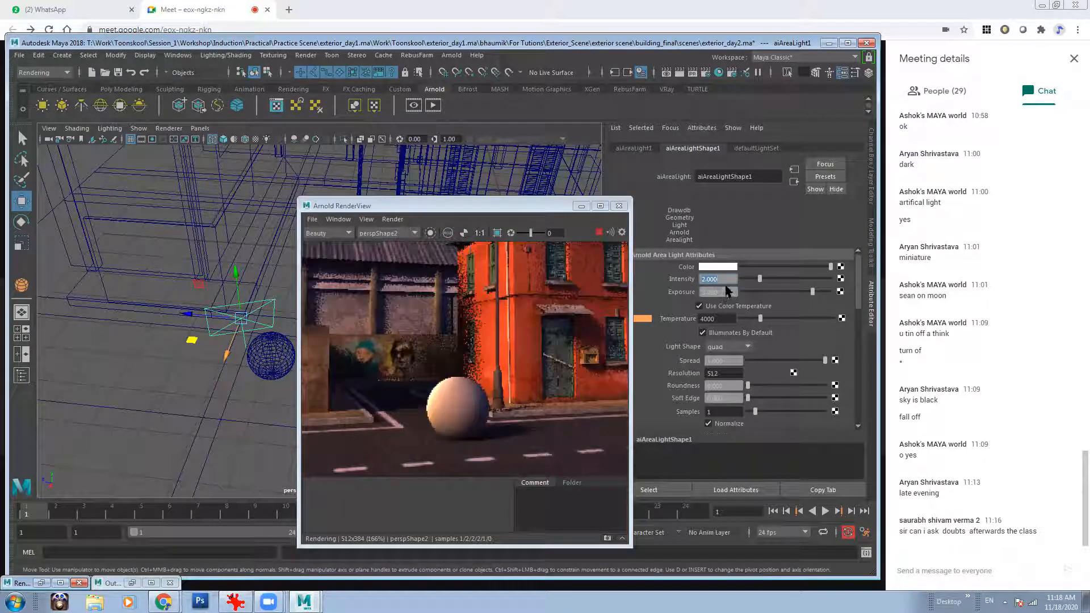
left_click(700, 292)
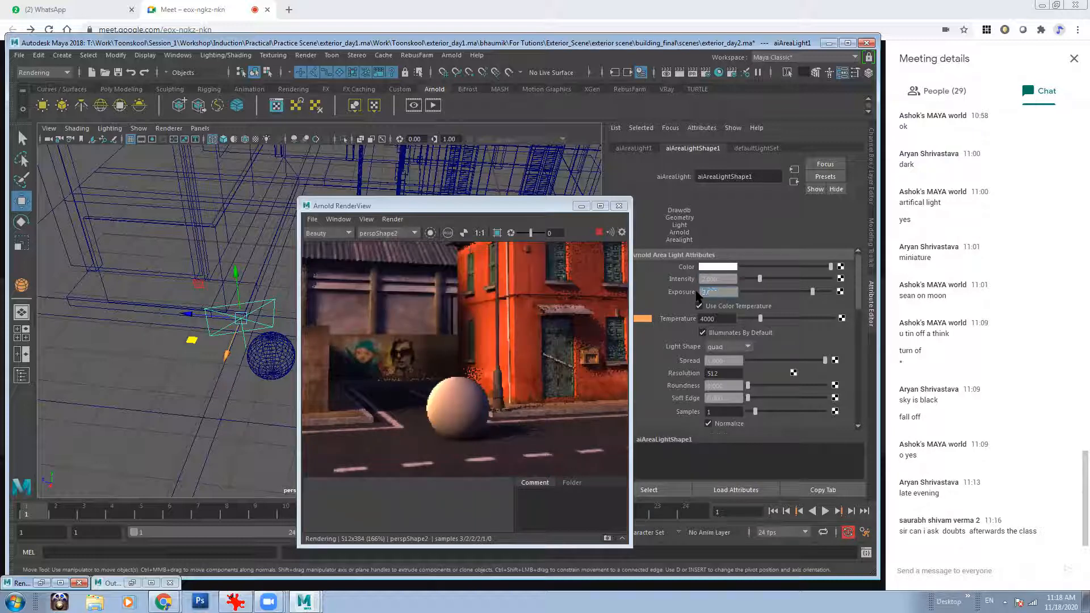
type("2")
key("Return")
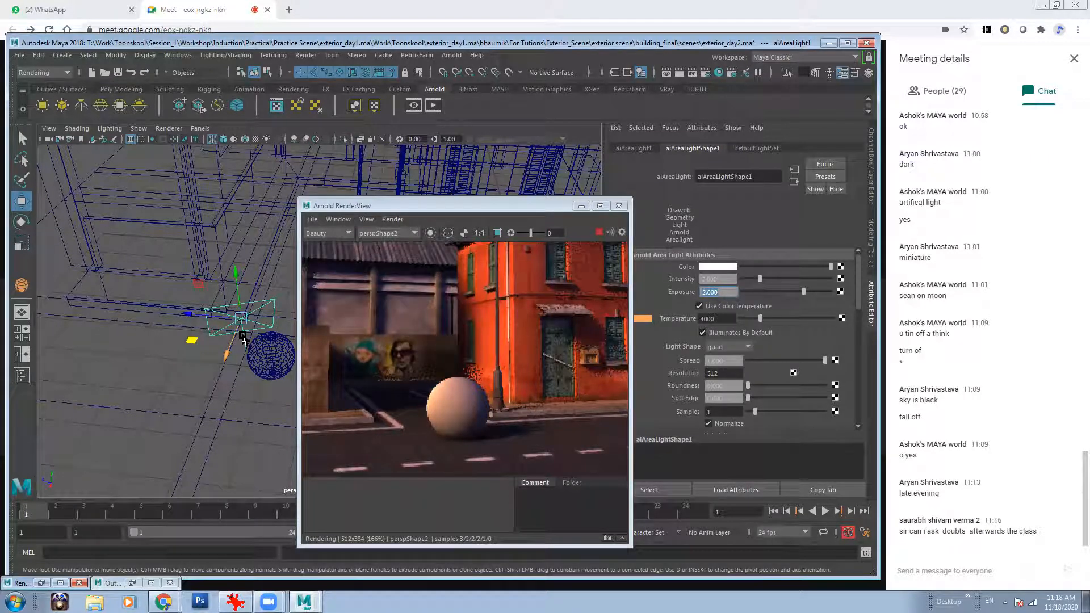
- Stop the live render and rotate the area light further so that it faces the sphere
left_click_drag(252, 340, 261, 341, "alt")
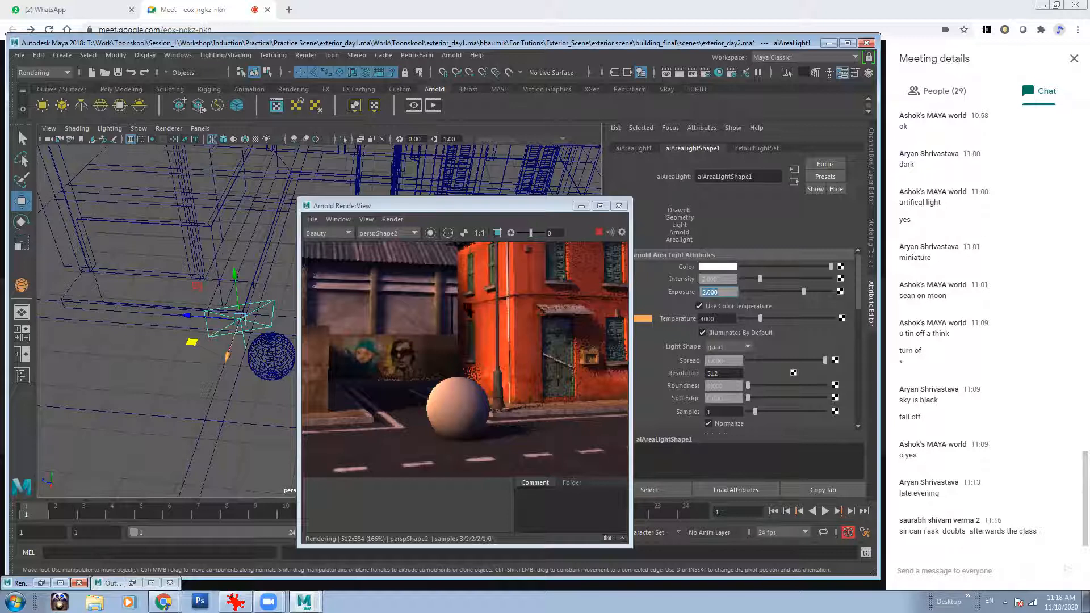
left_click_drag(314, 281, 287, 309, "alt")
left_click_drag(221, 348, 250, 352, "alt")
left_click(322, 355)
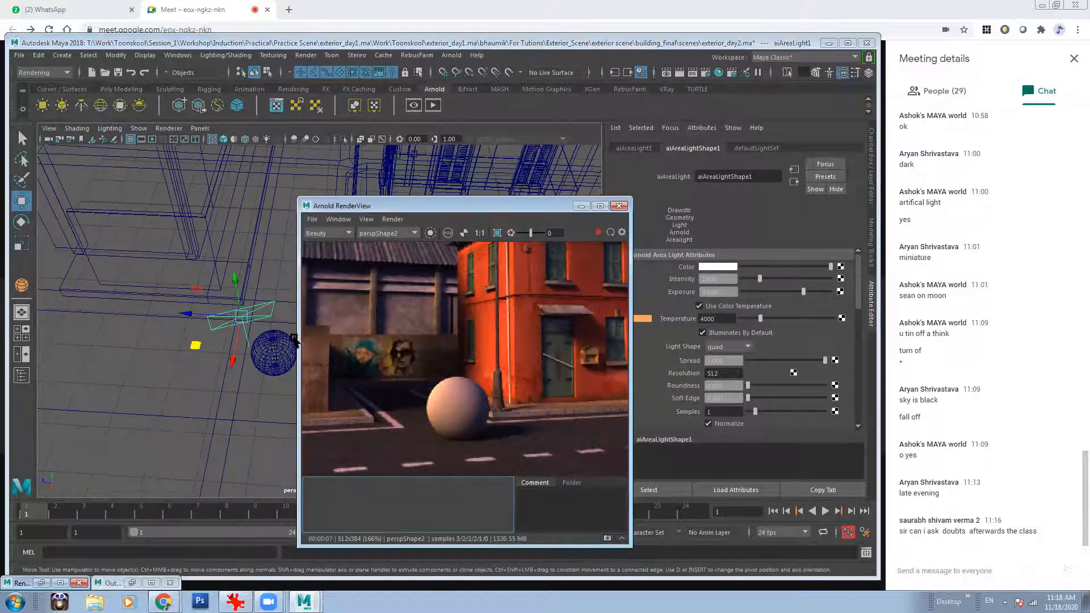
left_click(270, 291)
left_click(258, 309)
key("e")
left_click_drag(222, 365, 201, 345)
key("w")
key("e")
key("w")
left_click_drag(231, 312, 168, 313, "alt")
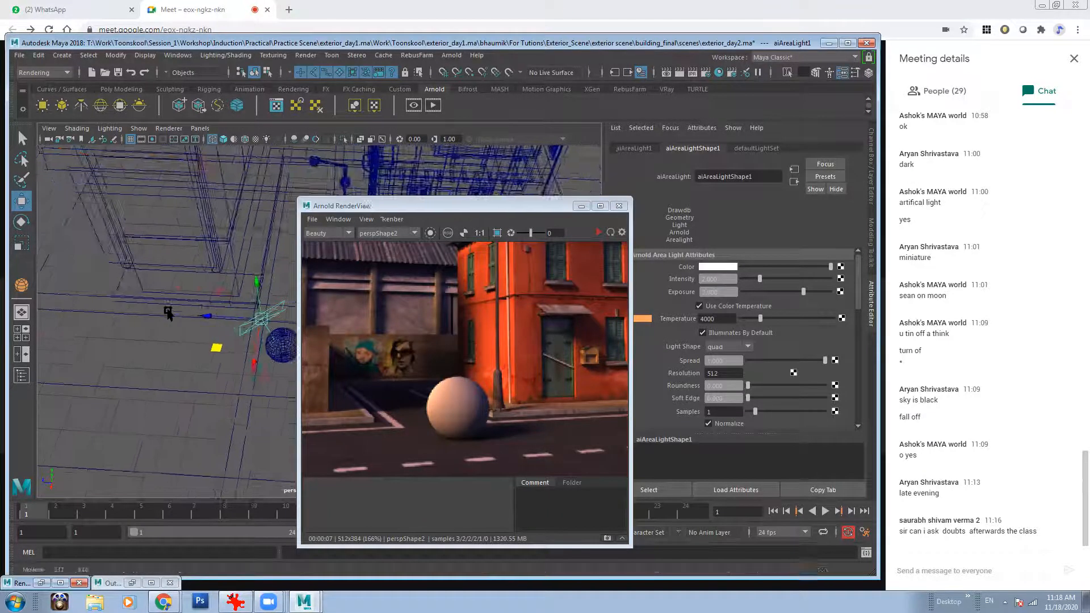
- Duplicate the area light, then rotate and move the copy so it faces the sphere from another side
middle_click_drag(267, 321, 192, 320, "alt")
left_click_drag(225, 312, 213, 282, "alt")
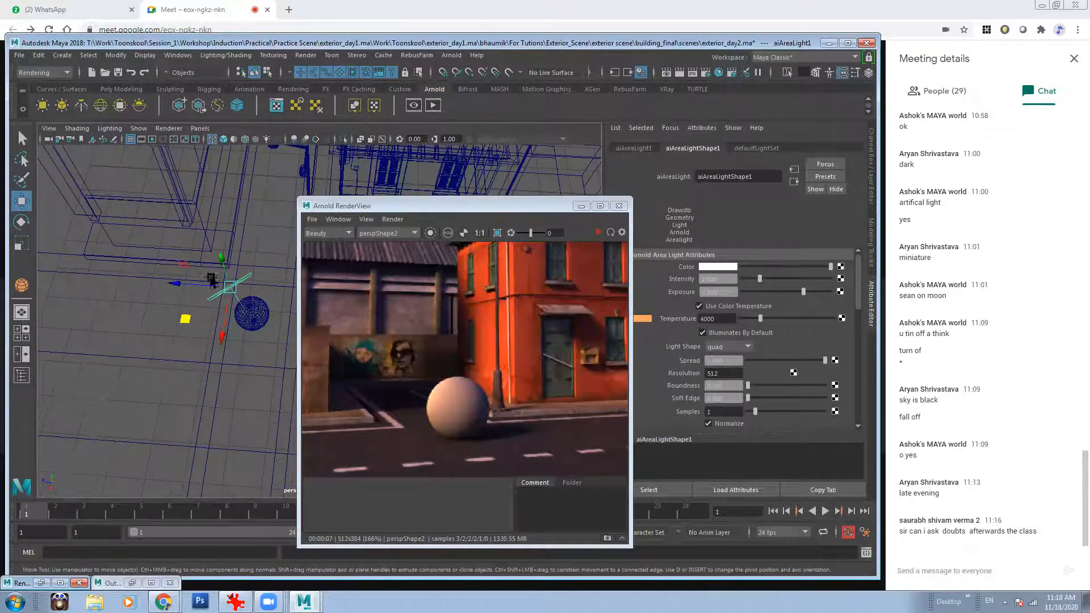
middle_click_drag(225, 290, 213, 283, "alt")
key("ctrl+d")
left_click_drag(228, 310, 149, 361, "alt")
key("e")
scroll(219, 315, "up", 5)
key("w")
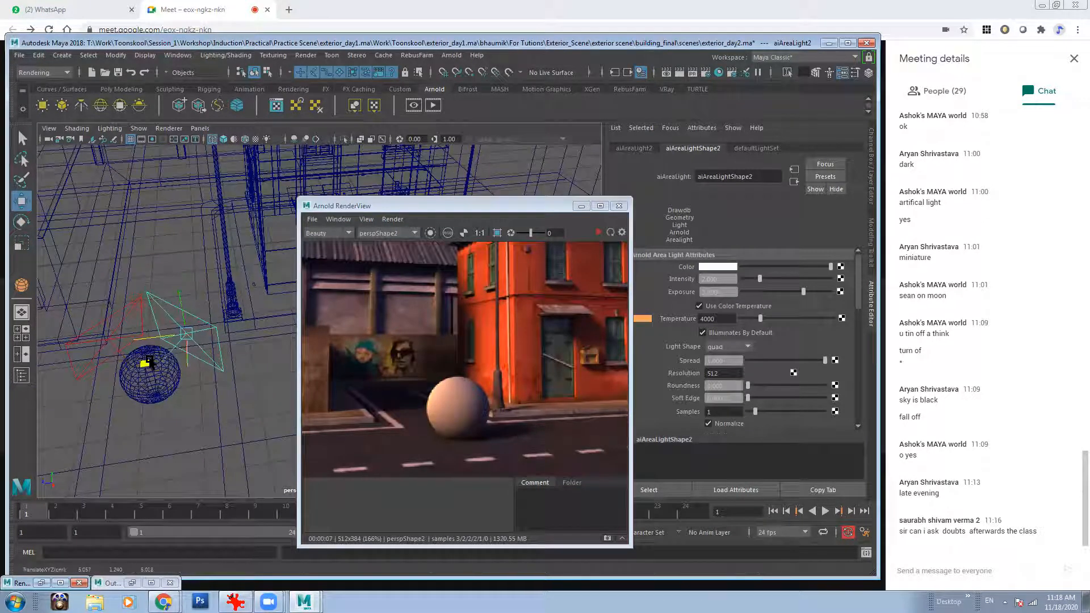
mouse_move(205, 290)
left_mouse_down("alt")
mouse_move(191, 316)
mouse_move(205, 294)
left_mouse_up("alt")
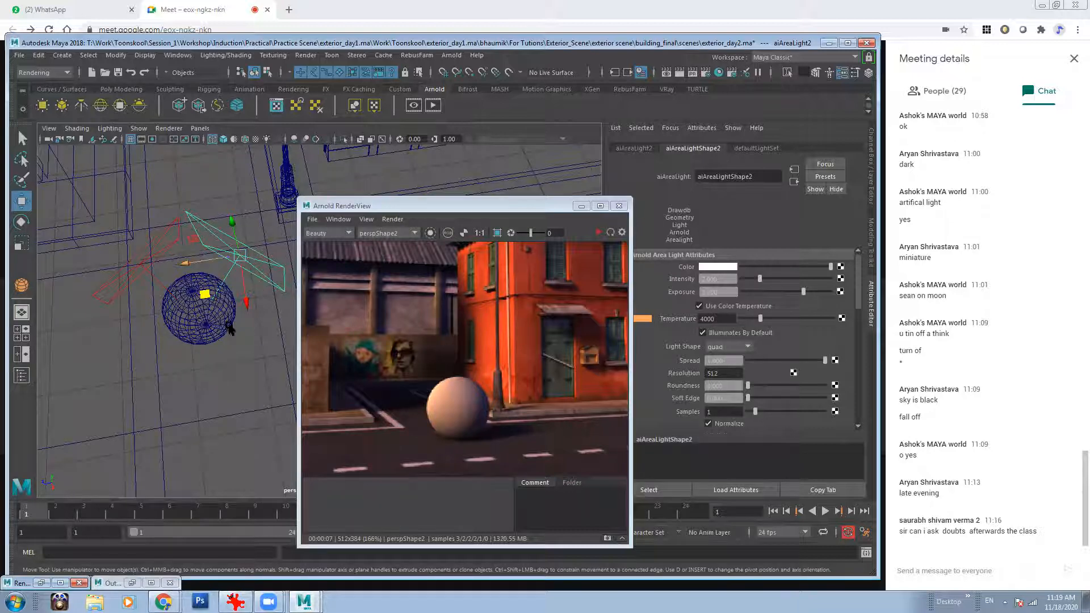
- Turn off color temperature on the duplicated area light and give it a recently used violet-blue color
scroll(454, 335, "down", 3)
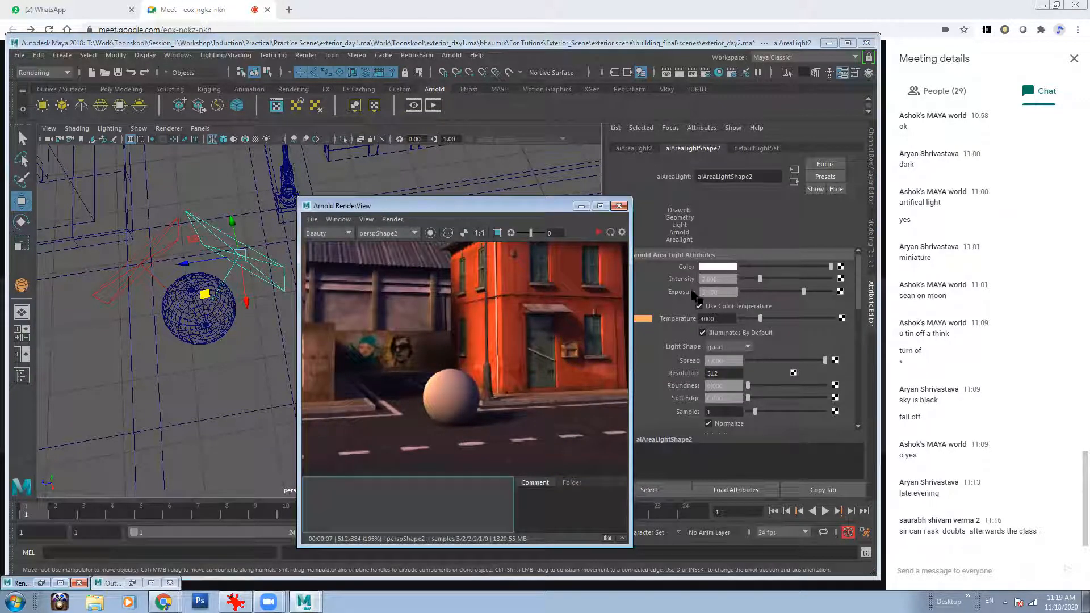
left_click(719, 267)
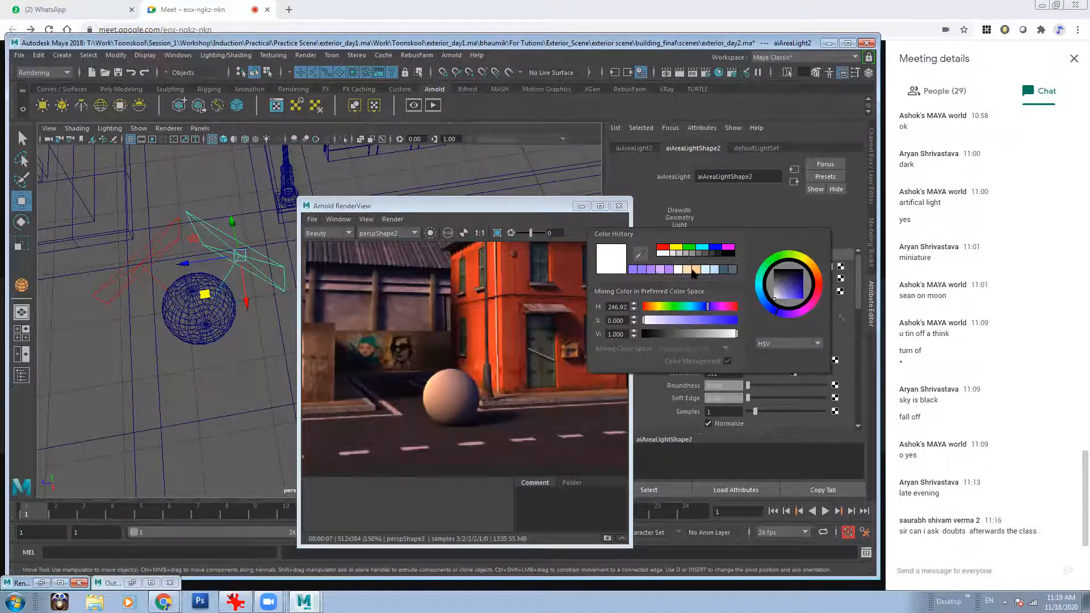
left_click(633, 270)
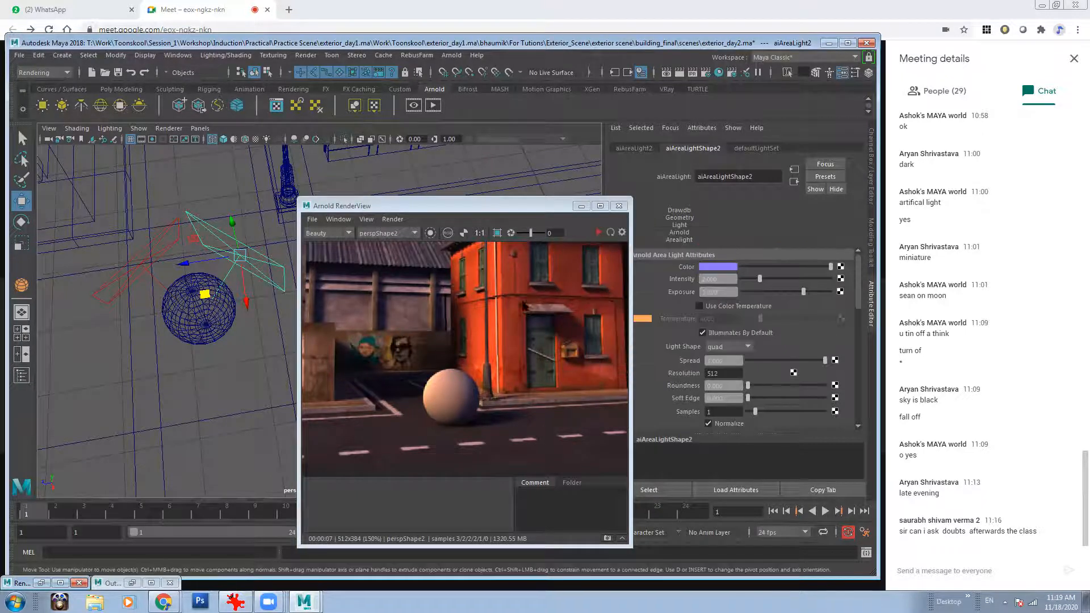
- Run the live render with both area lights, move the render window clear of them and show the full image
left_click(598, 232)
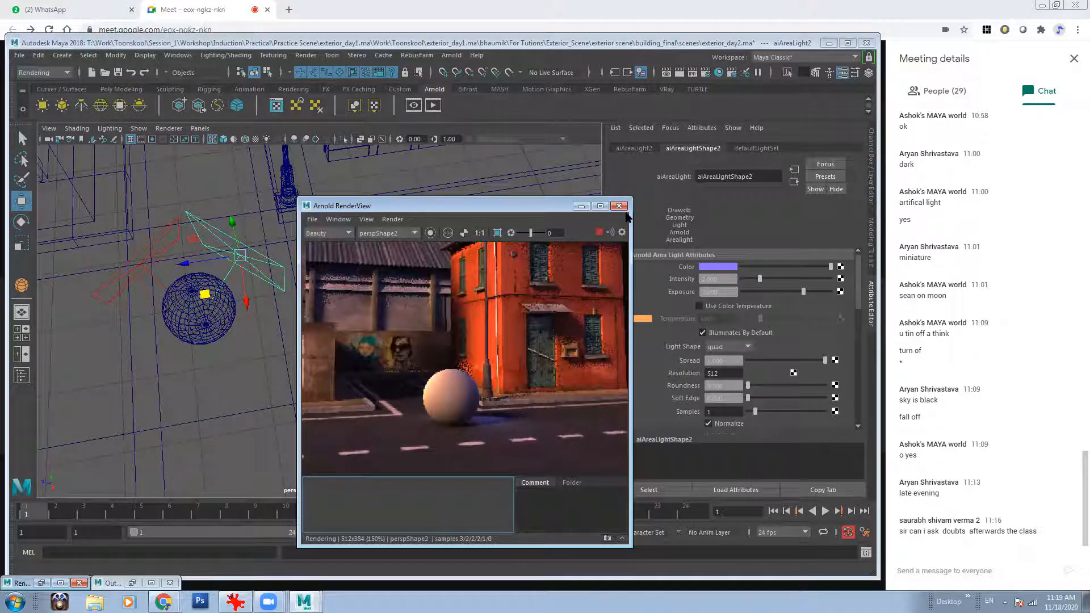
left_click_drag(564, 207, 579, 260)
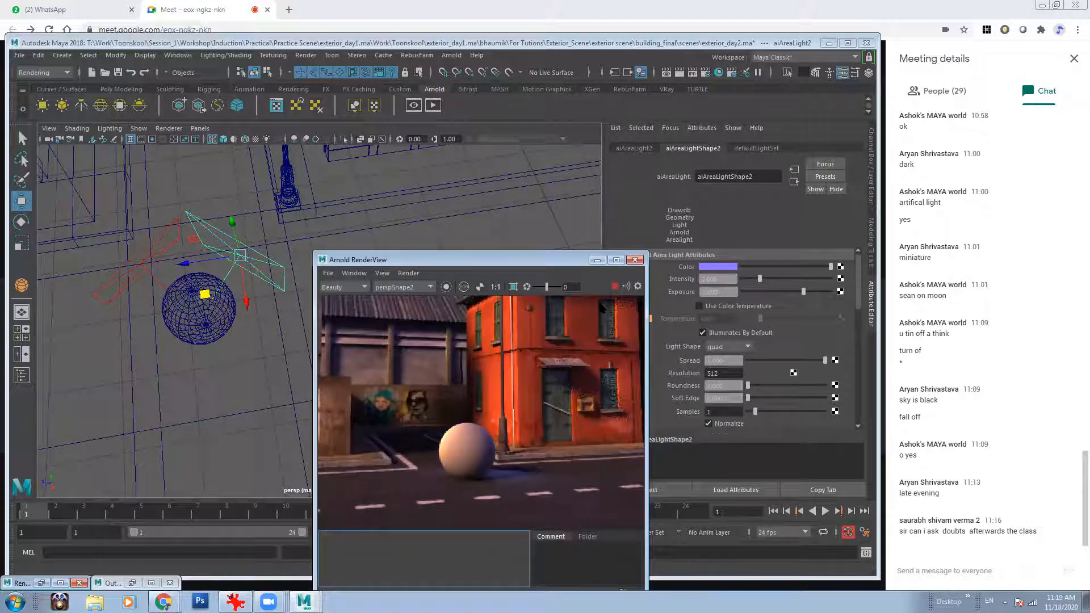
left_click(615, 287)
scroll(527, 450, "down", 2)
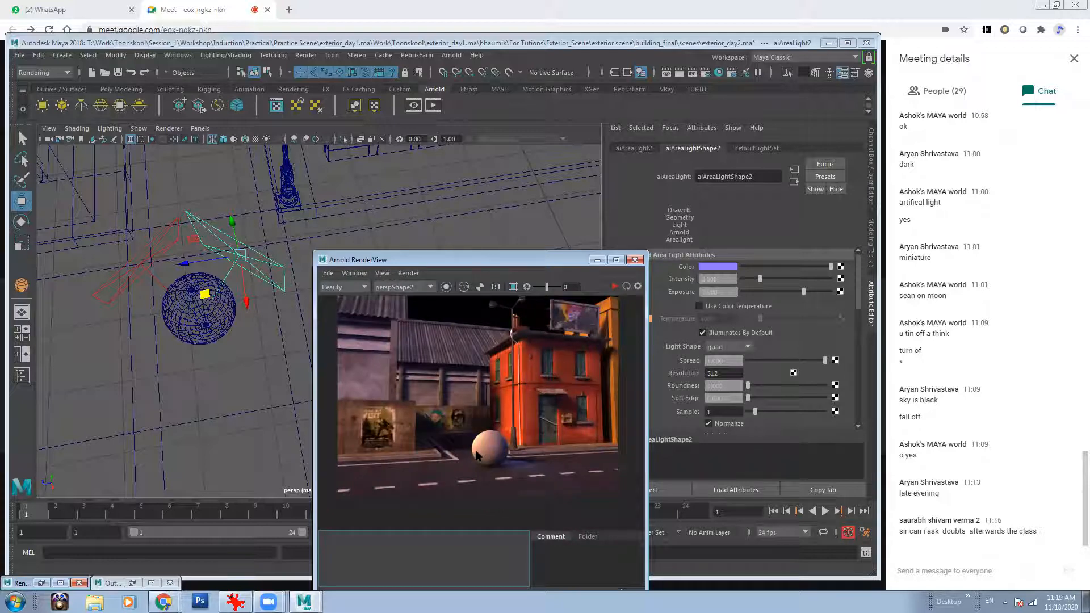
- Select the violet-blue area light together with all the buildings and the street lamp, leaving out the sphere and the other area light
left_click(138, 259)
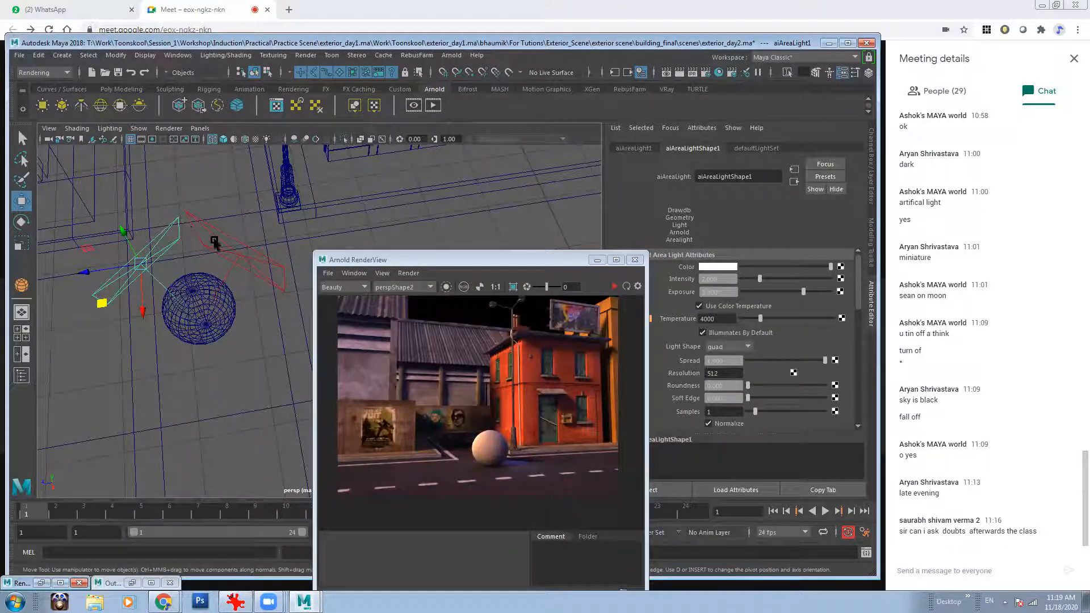
left_click(232, 253)
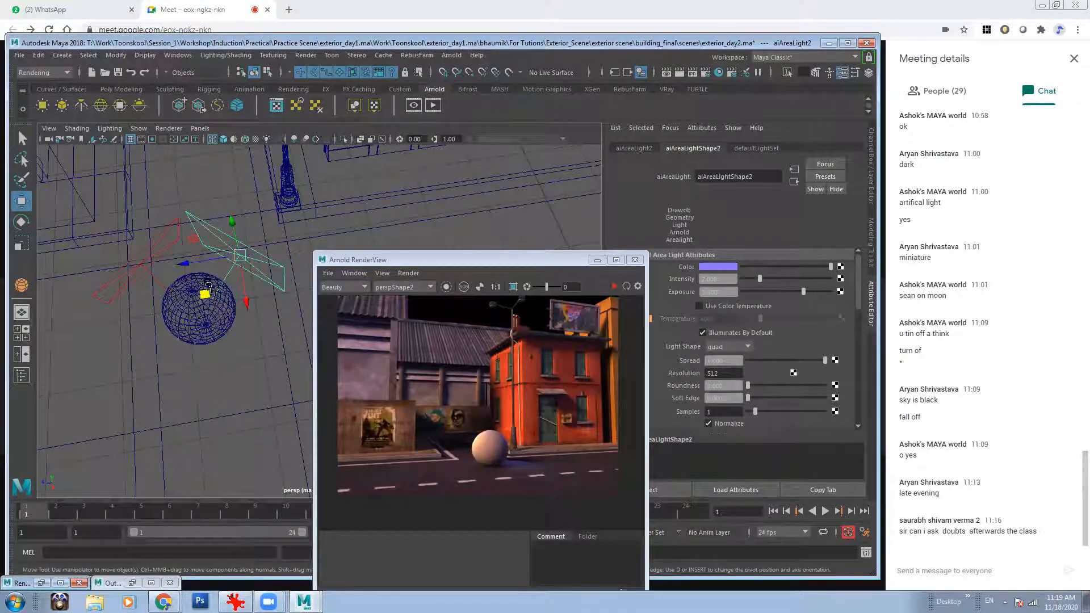
left_click_drag(491, 265, 705, 272)
scroll(340, 267, "down", 5)
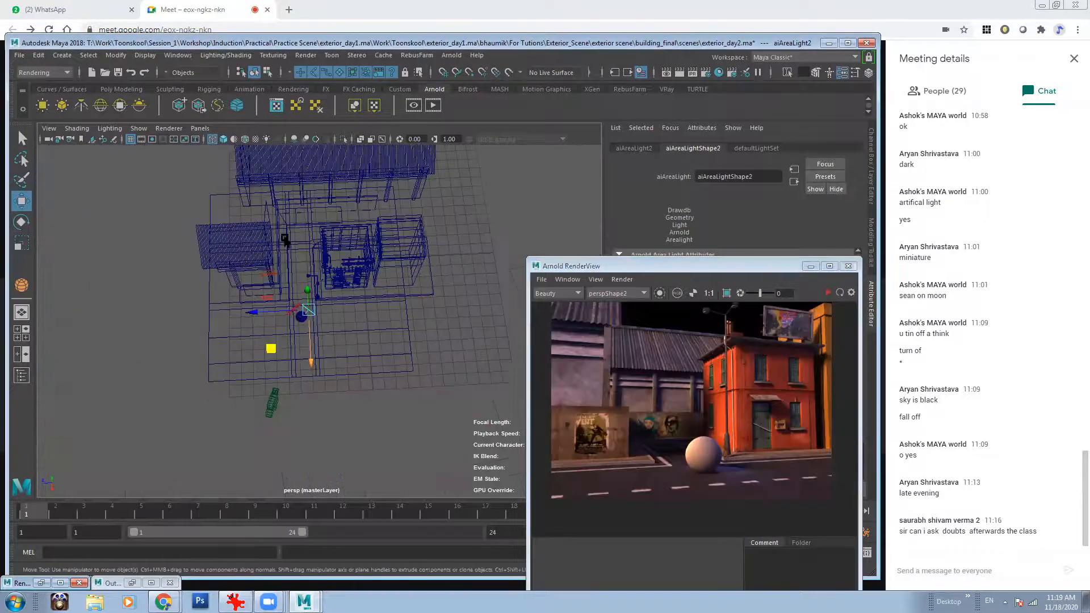
left_click_drag(341, 266, 367, 263, "alt")
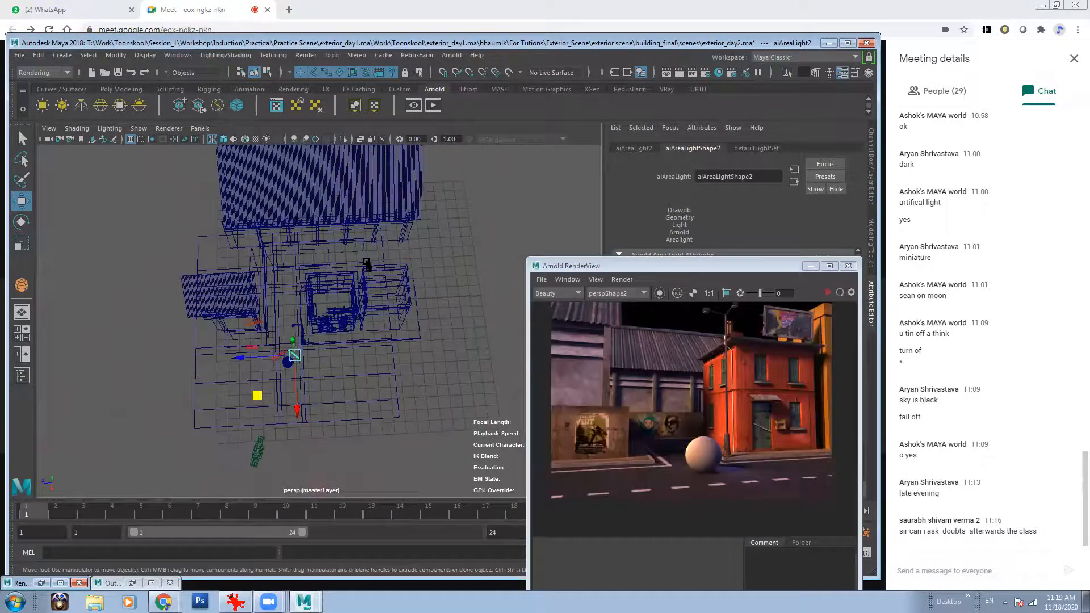
scroll(326, 348, "up", 5)
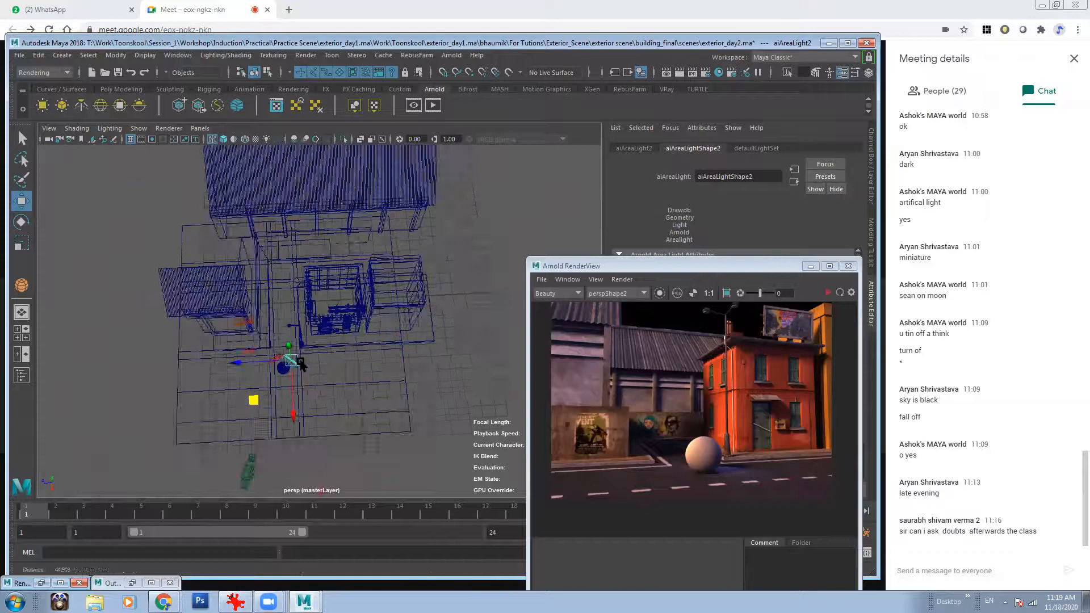
left_click_drag(340, 358, 328, 350, "alt")
scroll(178, 356, "down", 6)
scroll(178, 357, "down", 1)
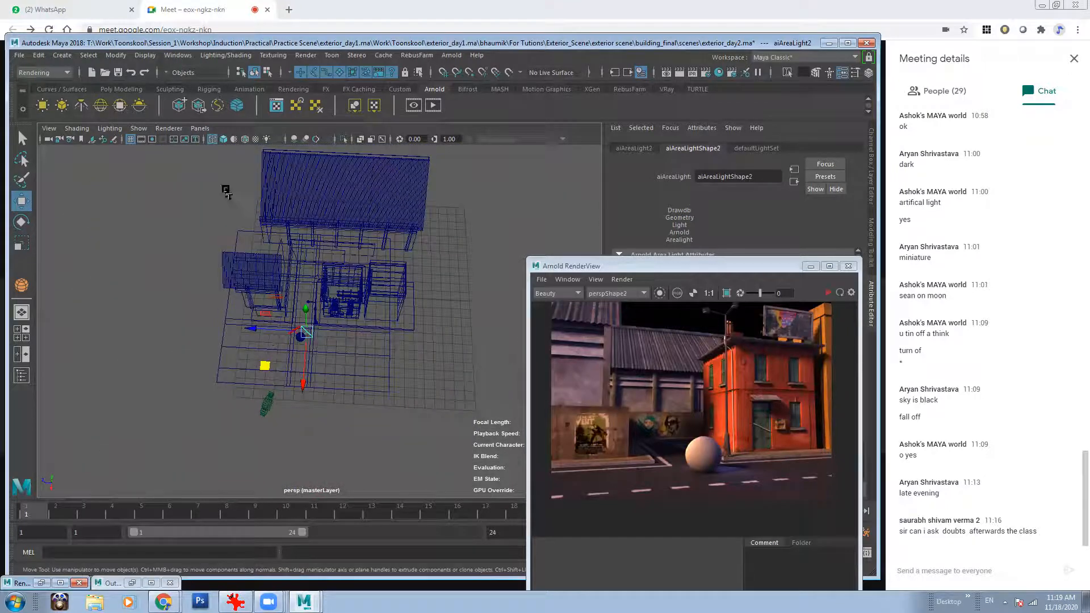
left_click_drag(195, 176, 363, 340, "shift")
scroll(363, 339, "up", 5)
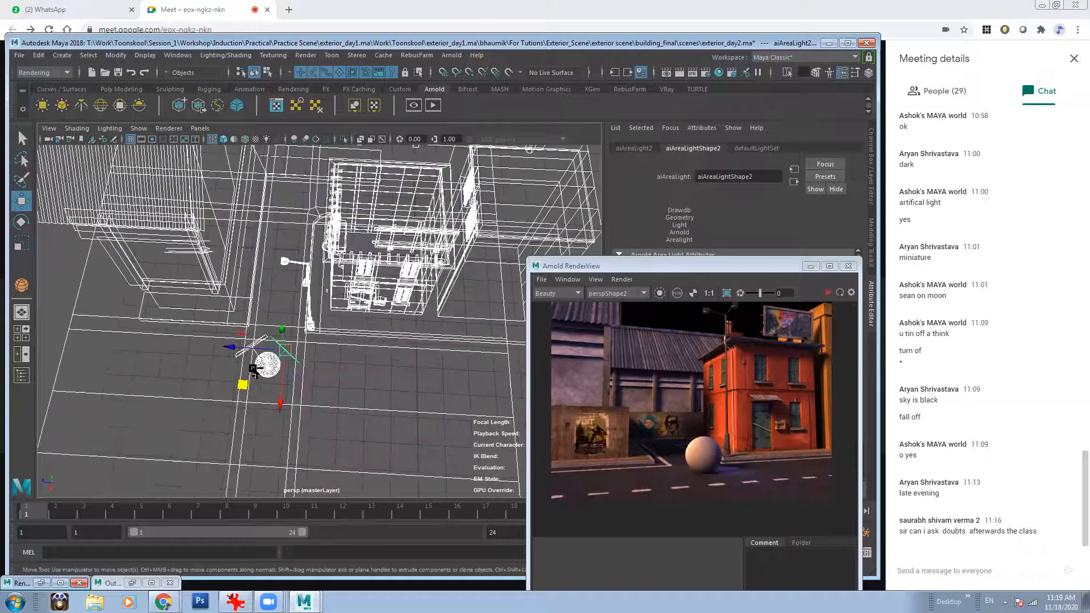
left_click(259, 339, "shift")
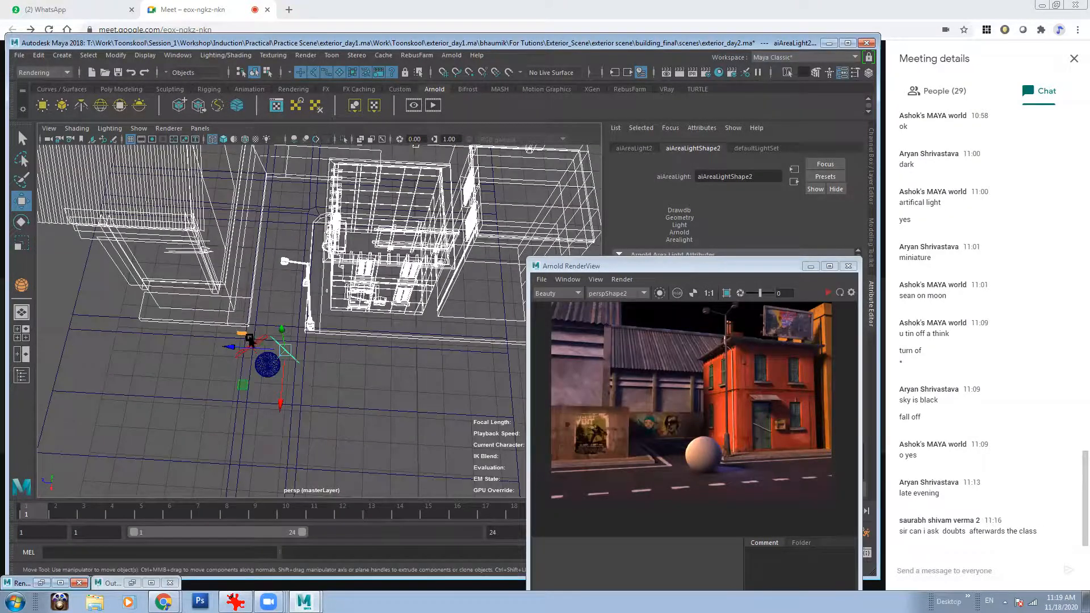
left_click_drag(245, 336, 236, 324, "alt")
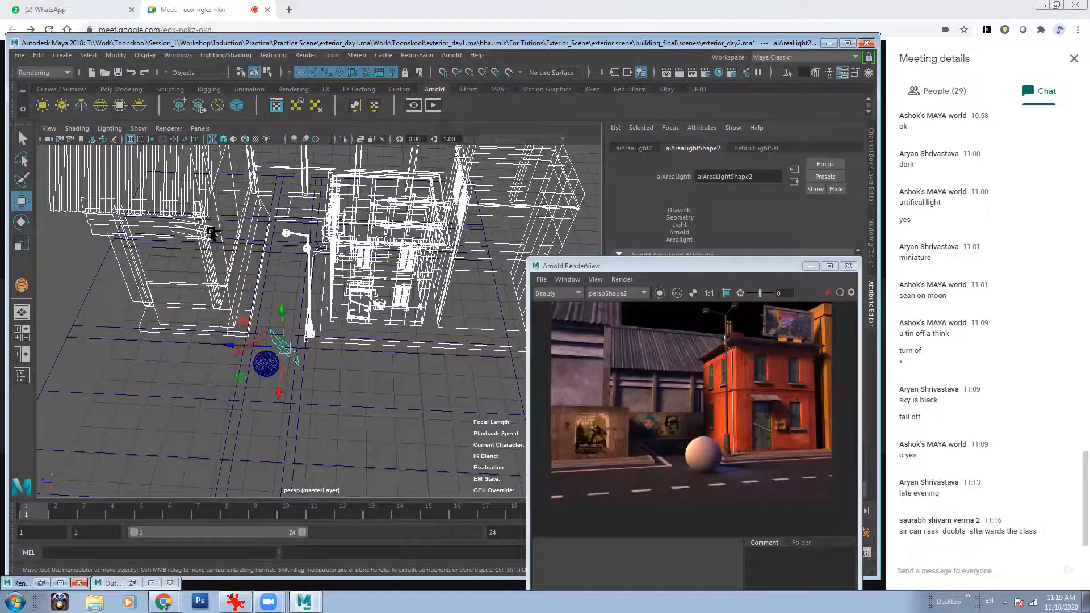
scroll(245, 302, "down", 4)
scroll(243, 301, "up", 5)
scroll(343, 309, "down", 1)
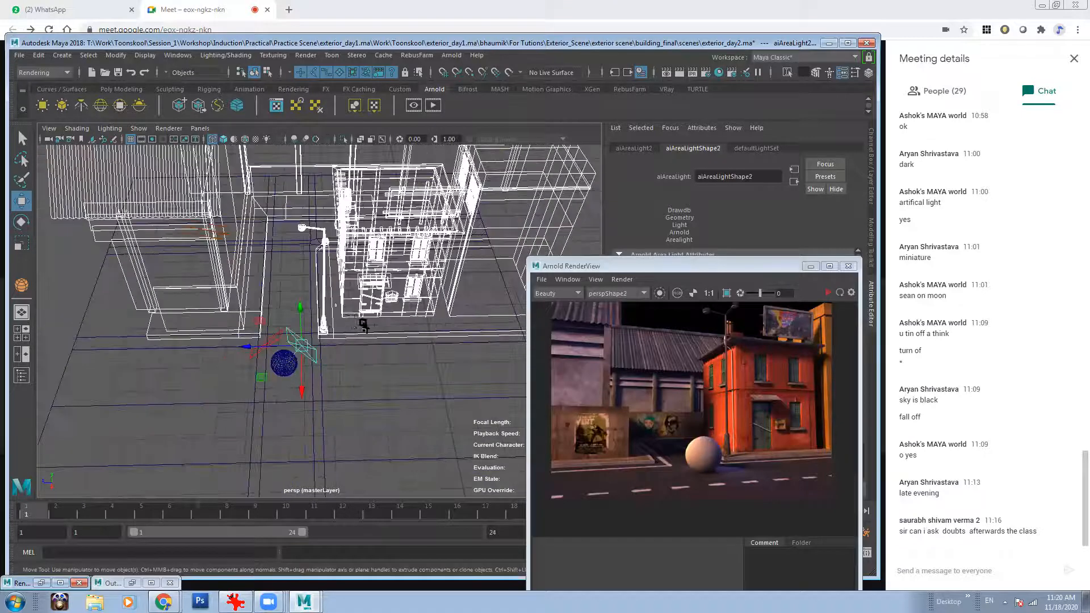
- Switch the viewport to shaded display and add the ground to the selection
key("5")
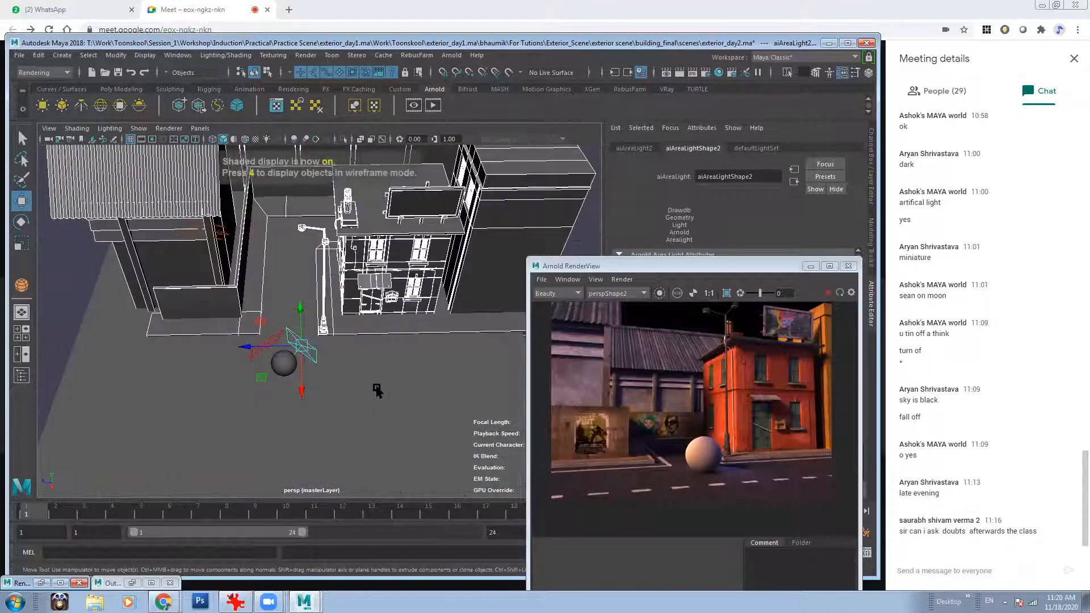
left_click(373, 391)
scroll(373, 390, "up", 5)
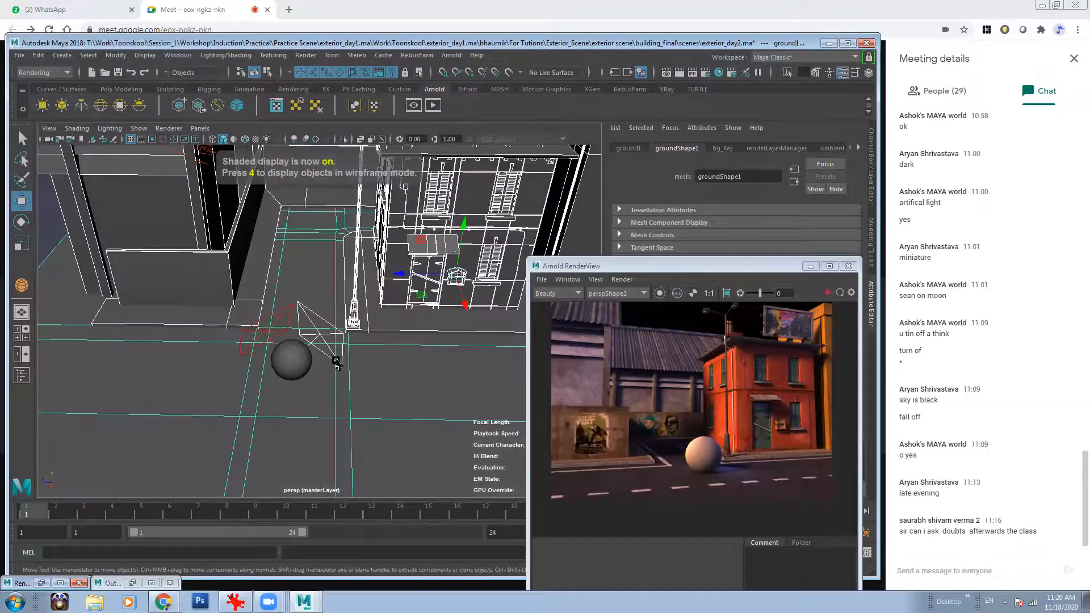
scroll(284, 306, "down", 6)
scroll(316, 324, "up", 1)
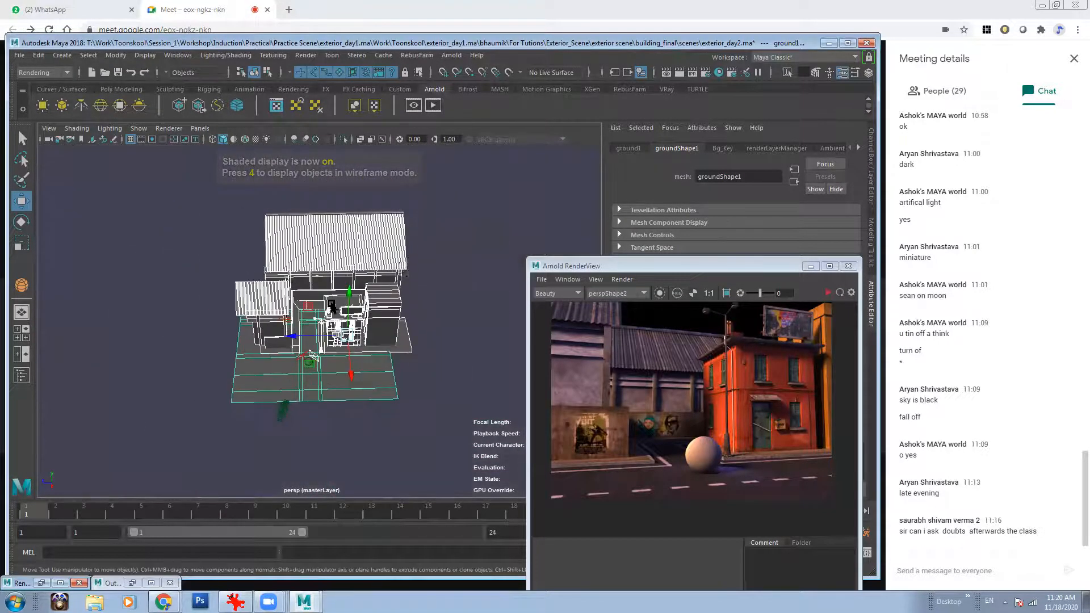
scroll(349, 277, "up", 5)
scroll(352, 281, "up", 2)
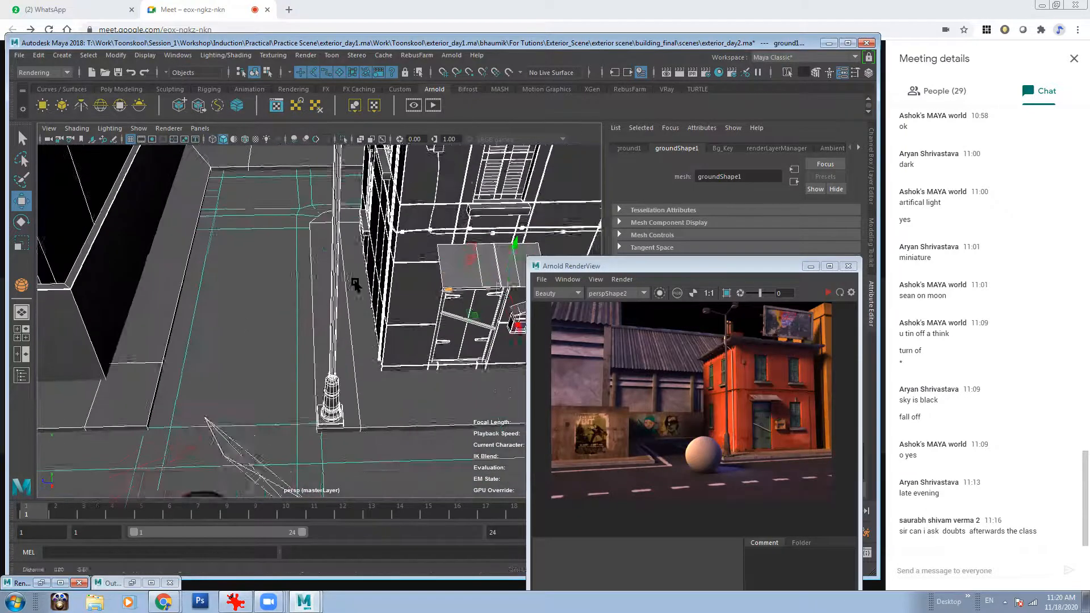
left_click_drag(272, 436, 281, 402, "alt")
scroll(335, 363, "down", 2)
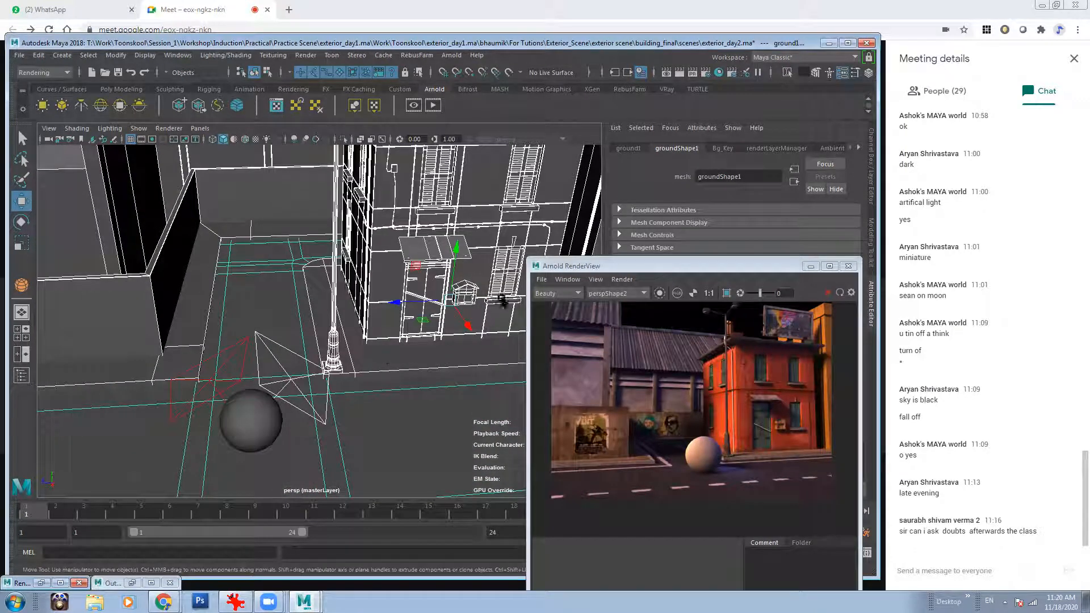
- Start the live render and break the light links between the violet-blue area light and the selected buildings and ground
left_click_drag(686, 266, 520, 167)
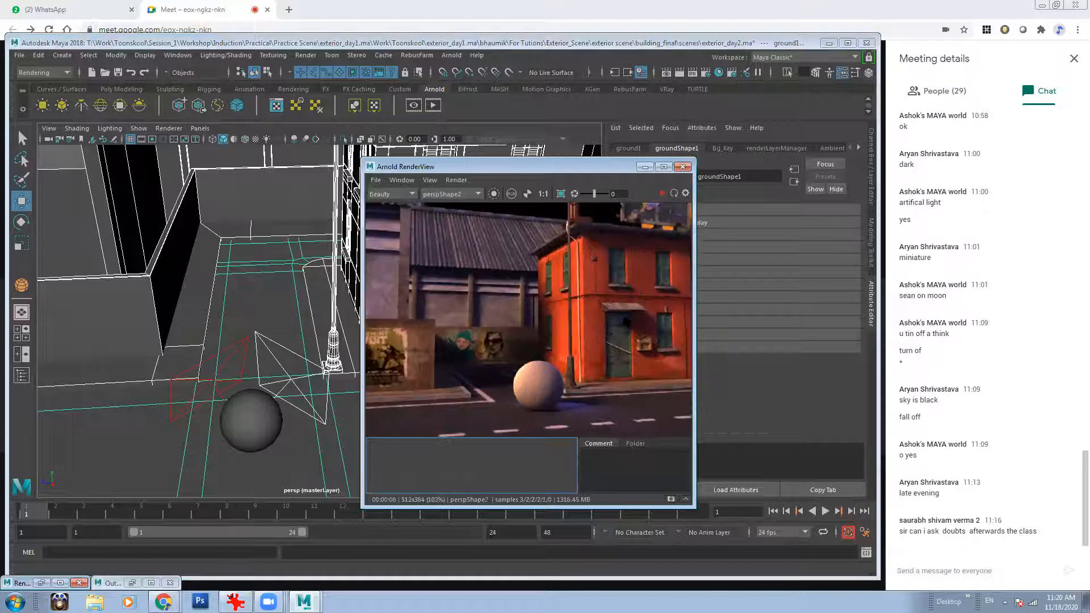
left_click(662, 195)
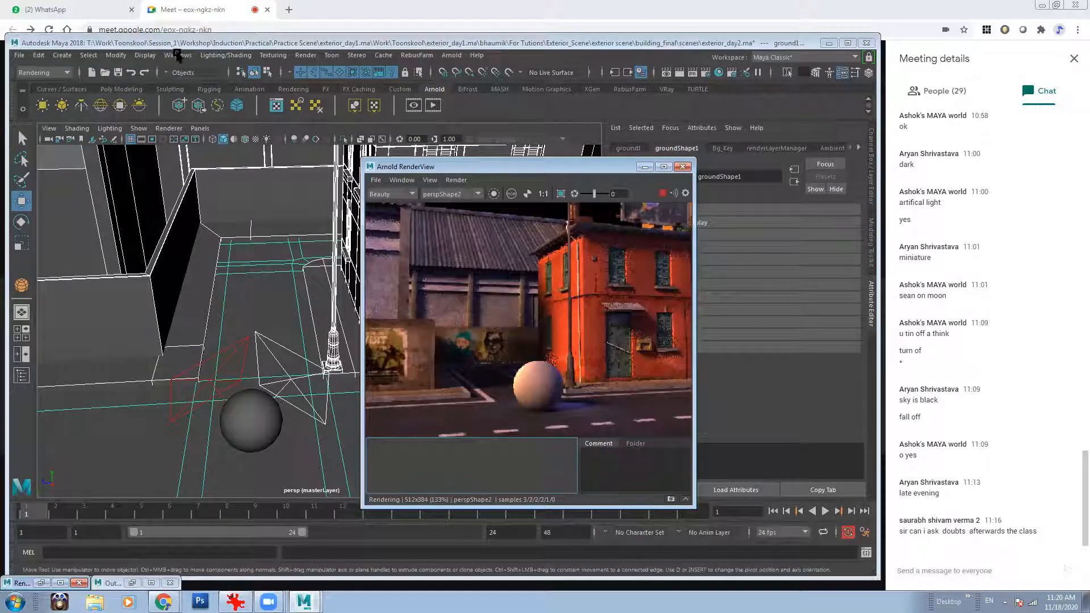
left_click(228, 55)
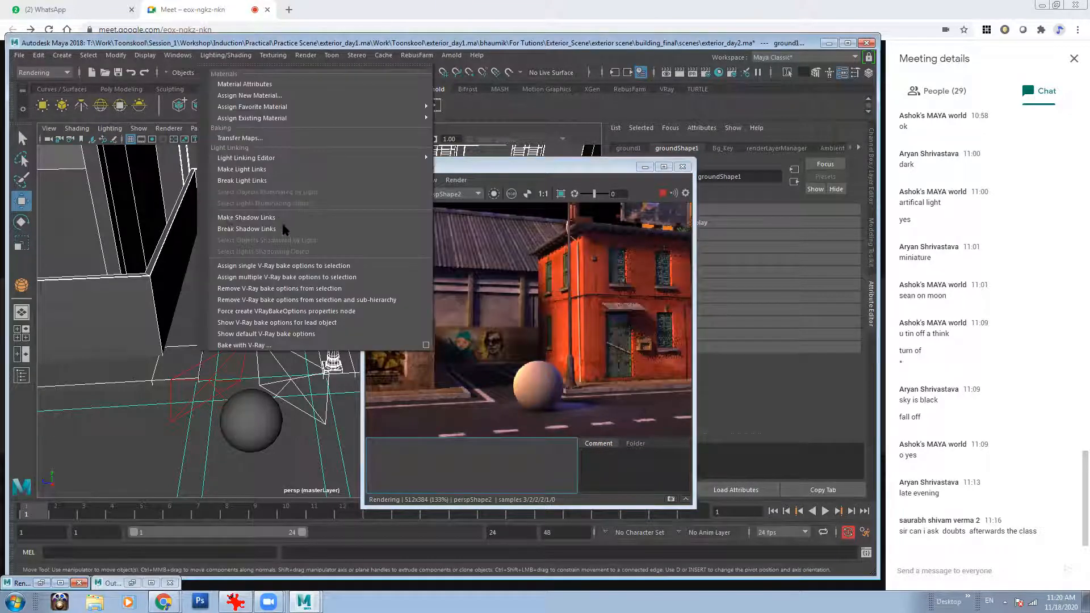
left_click(246, 180)
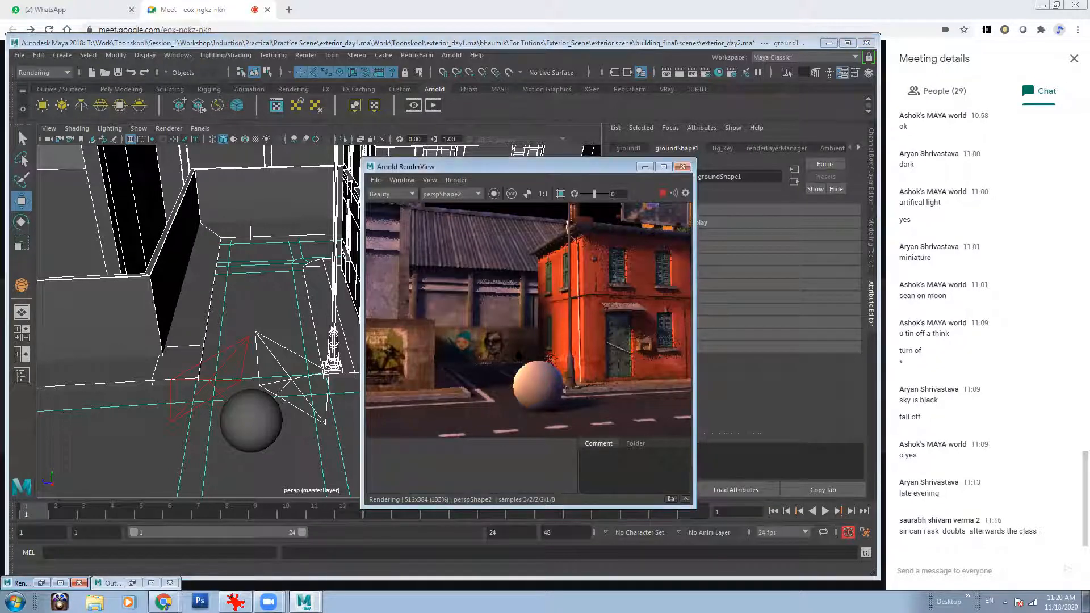
scroll(500, 335, "up", 2)
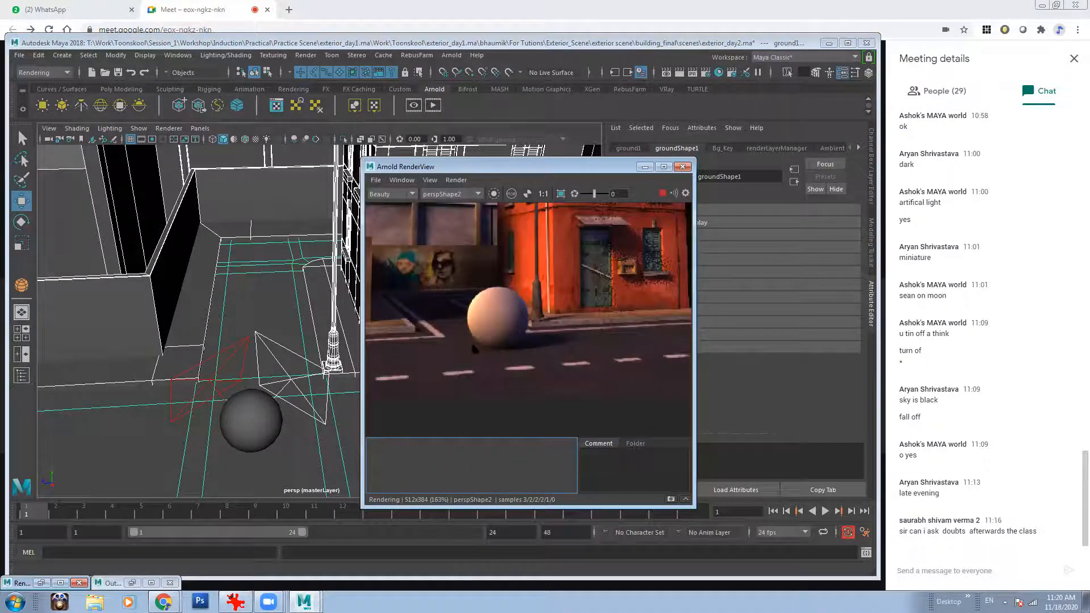
- Set the violet-blue area light's exposure to 3 and view the full image in the live render
left_click(291, 378)
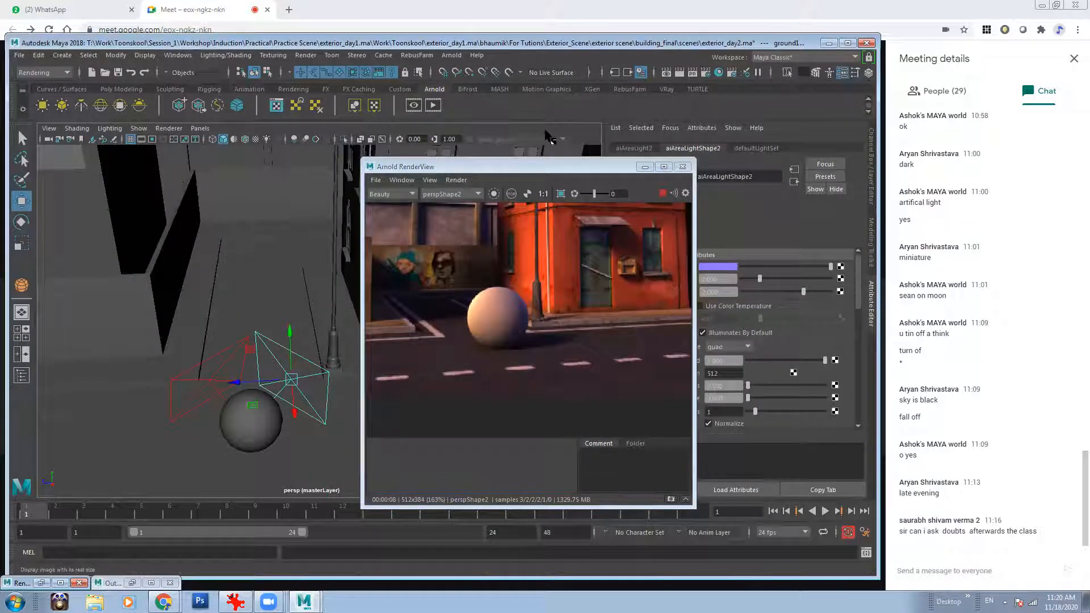
left_click_drag(562, 166, 376, 232)
left_click(707, 292)
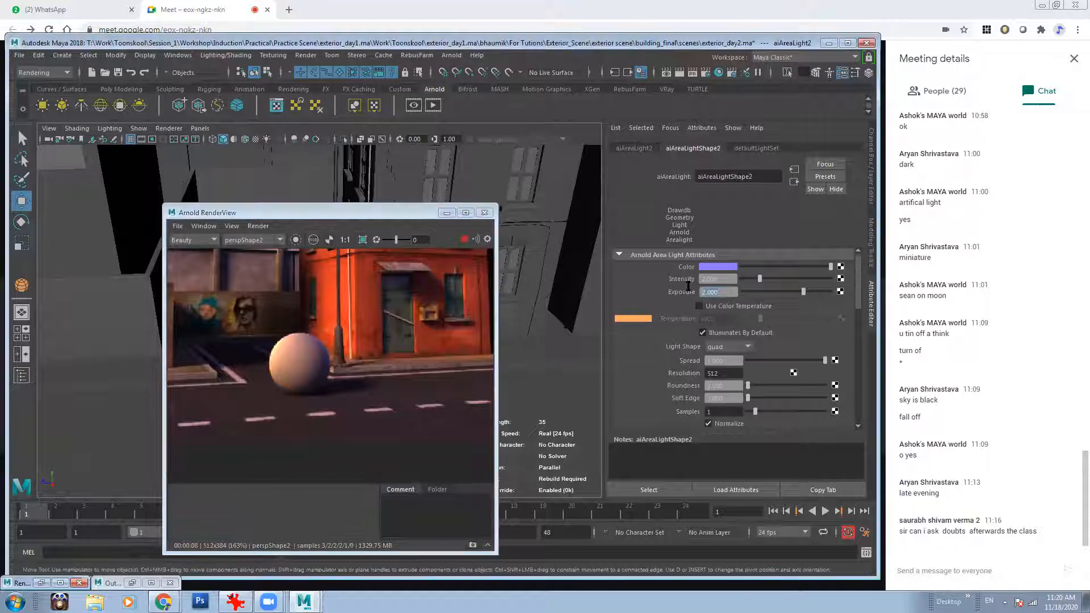
type("3")
key("Return")
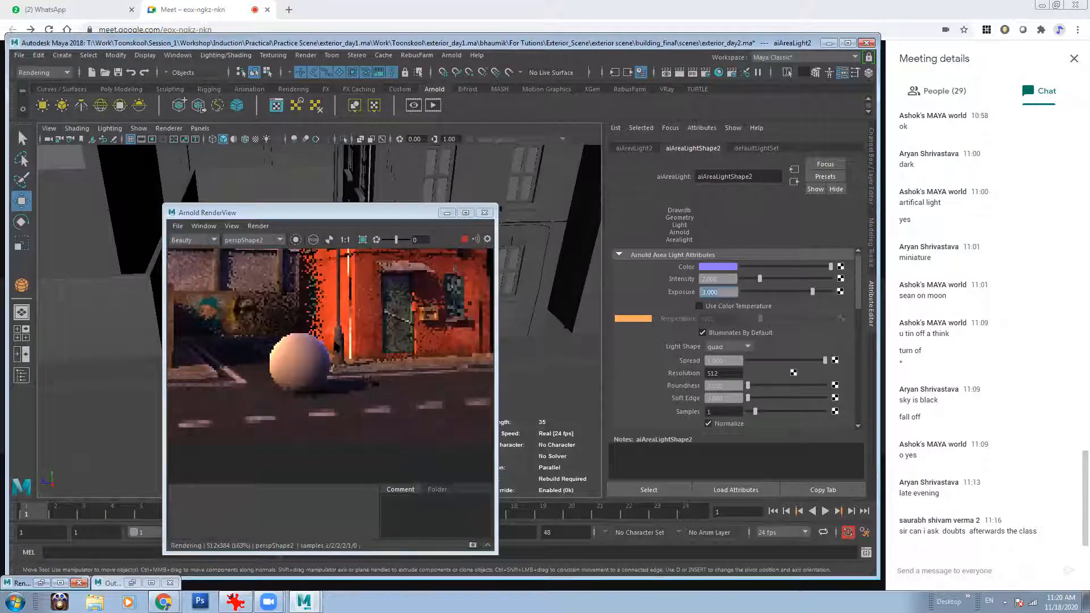
middle_click_drag(284, 342, 349, 337)
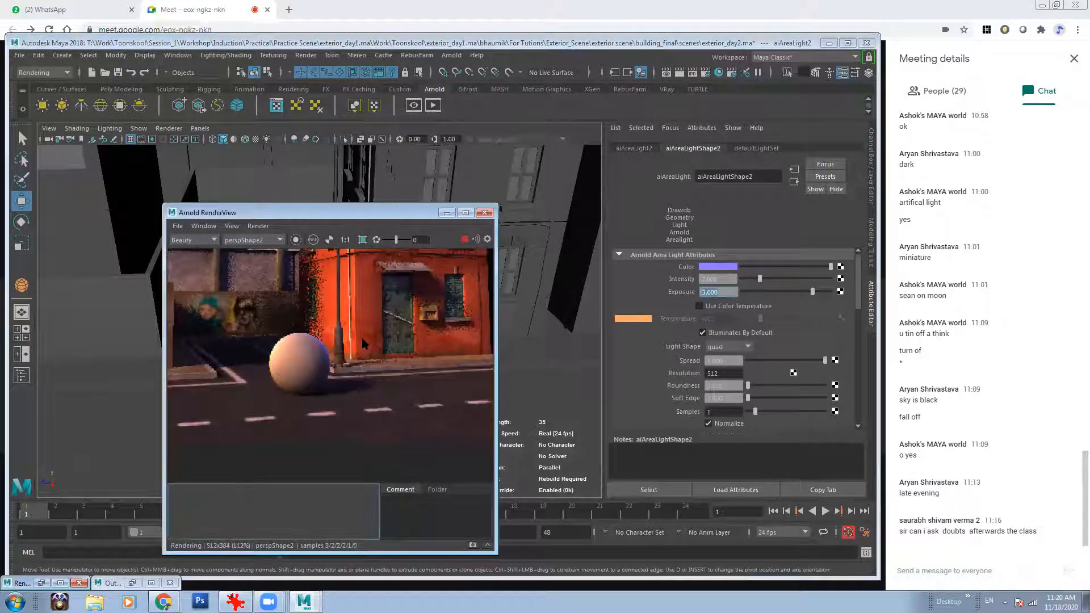
scroll(348, 338, "down", 2)
scroll(378, 327, "down", 1)
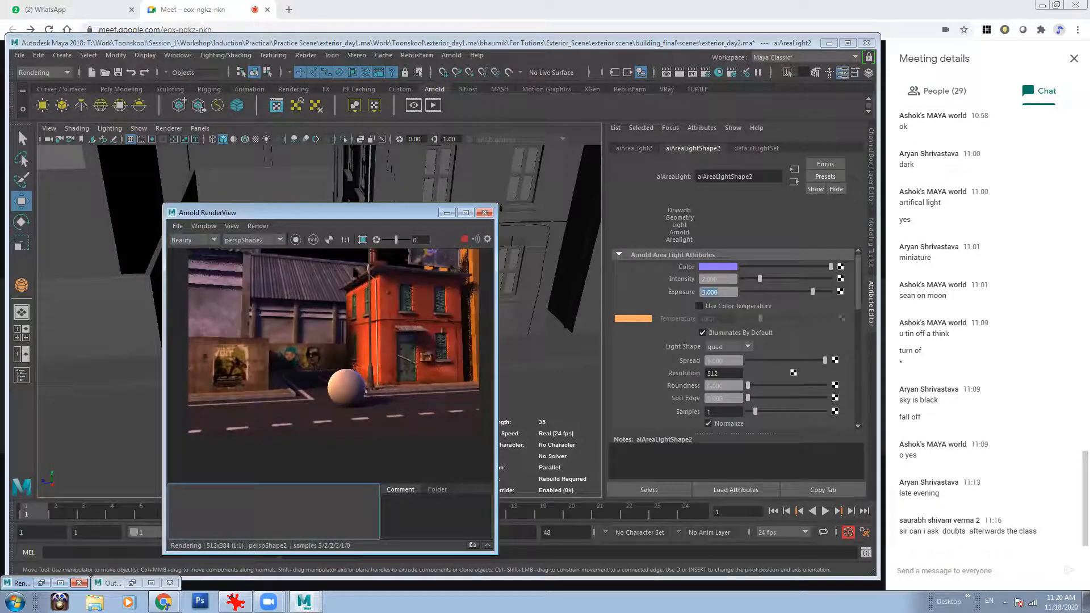
- Move both area lights and the sphere together slightly sideways, and store a snapshot of the render
left_click_drag(378, 219, 588, 216)
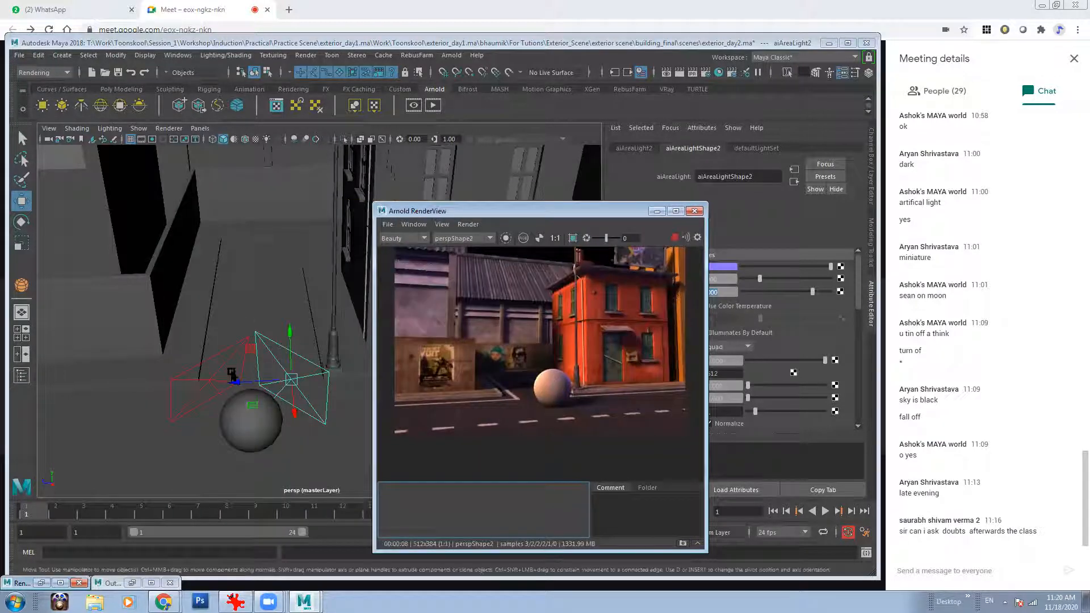
left_click(226, 363)
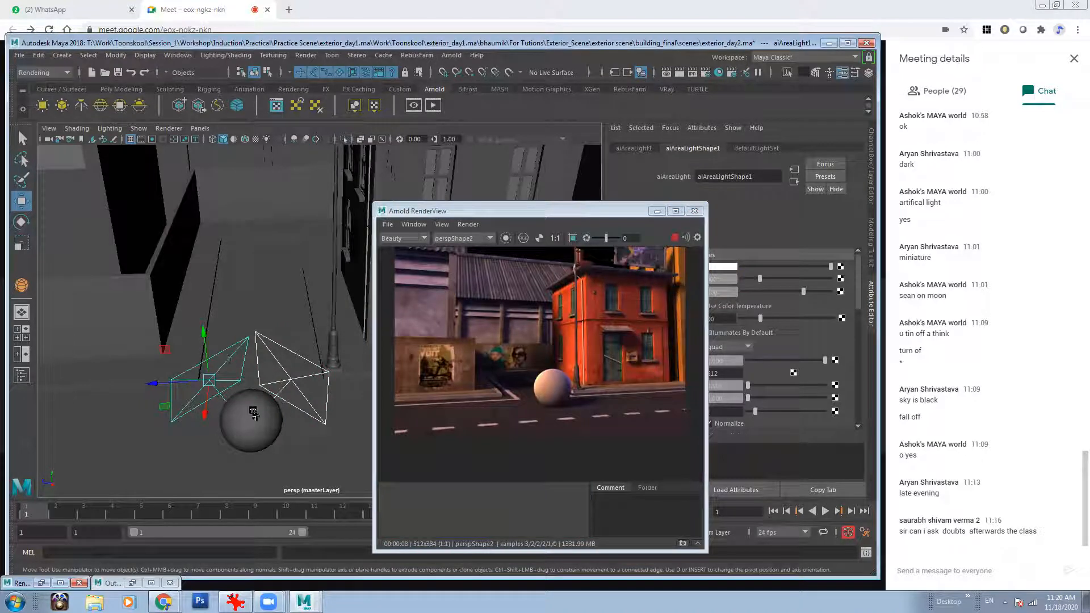
left_click(253, 413)
left_click_drag(193, 424, 180, 425)
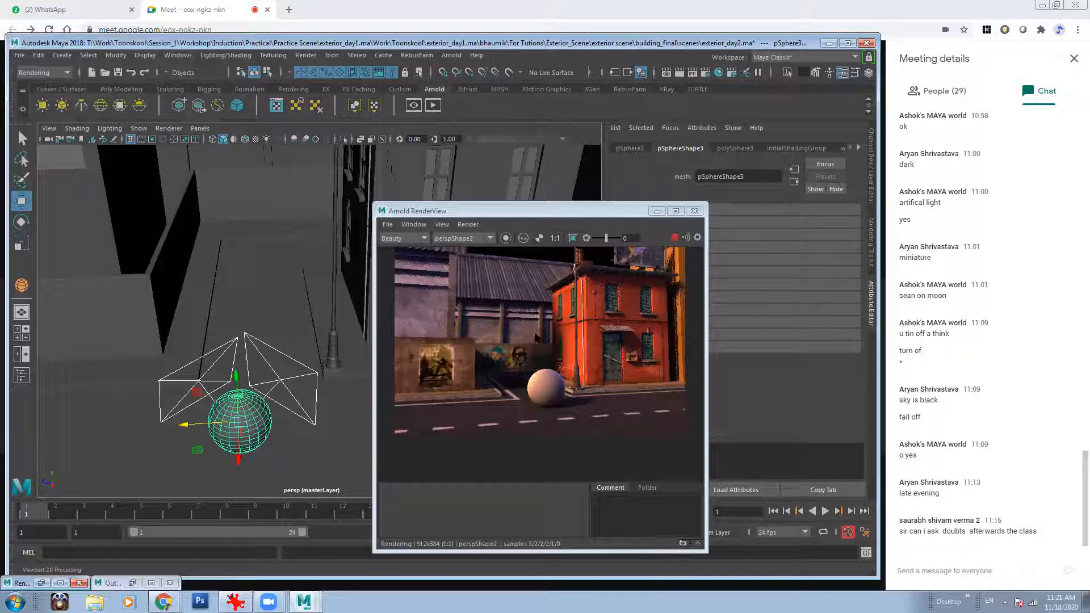
left_click(684, 543)
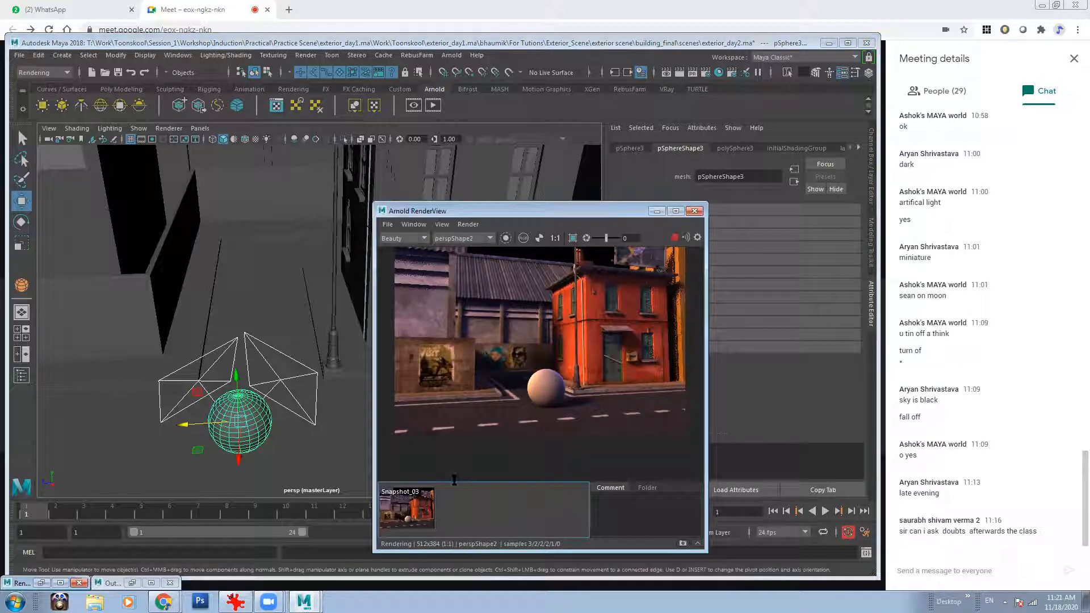
- Group aiAreaLight1 and aiAreaLight2 in the Outliner and name the group Rim_Kicker
left_click(177, 55)
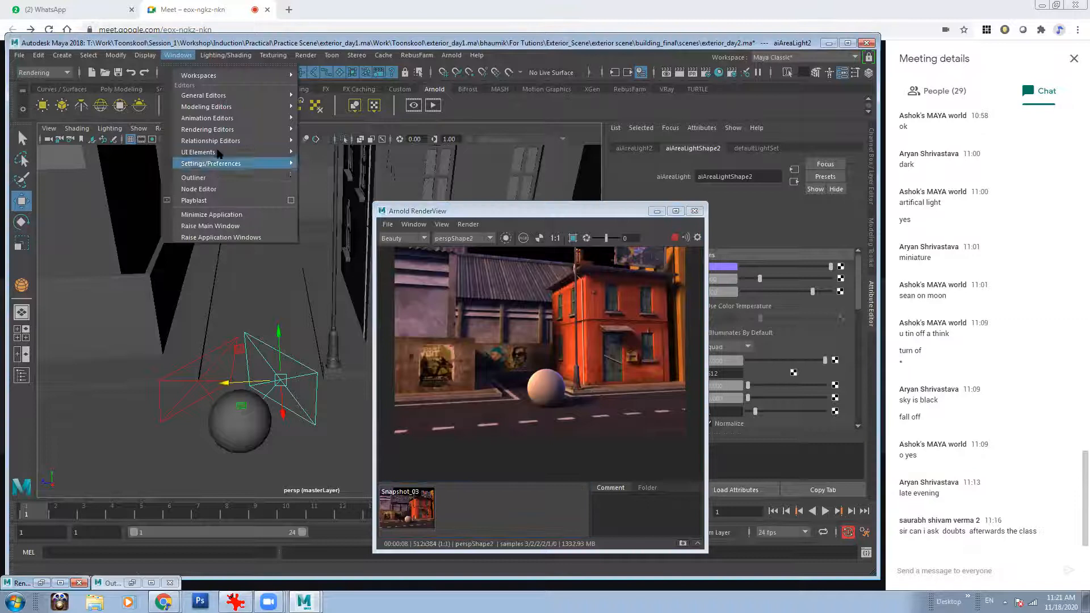
left_click(211, 178)
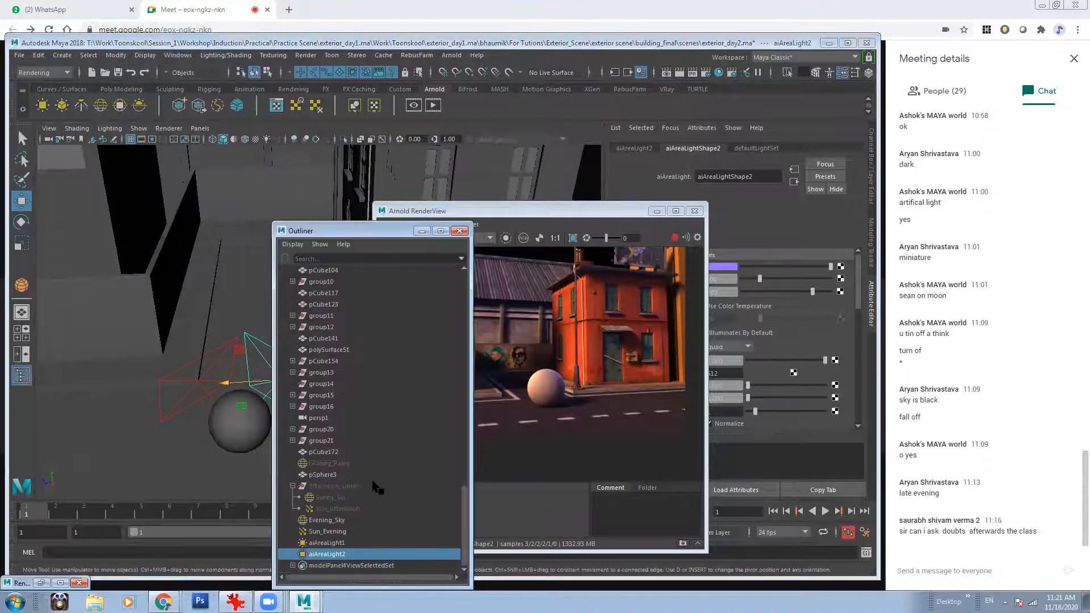
left_click(354, 543, "ctrl")
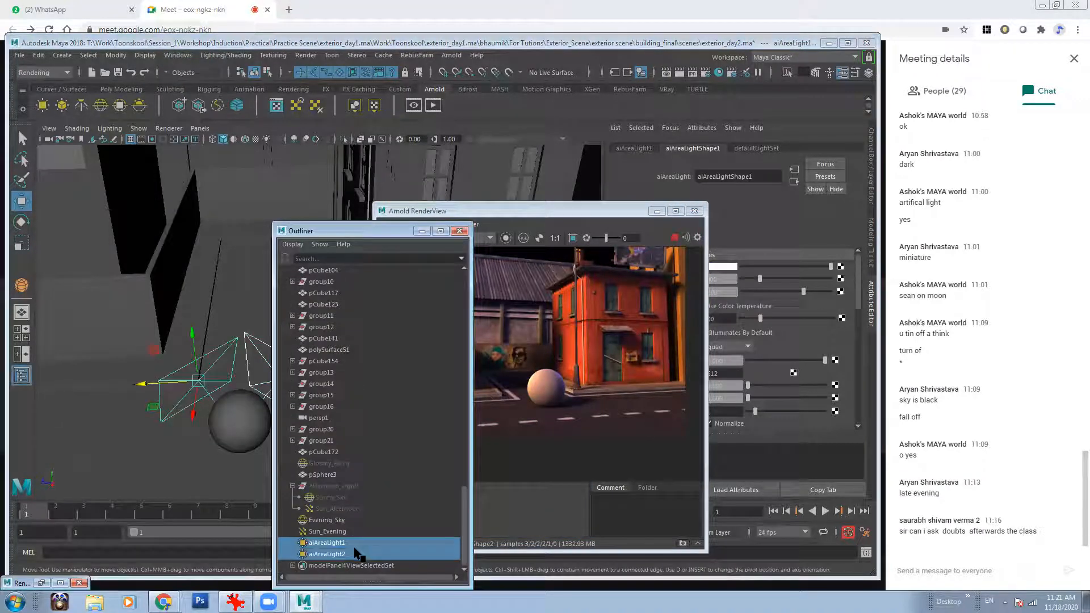
key("ctrl+g")
double_click(321, 554)
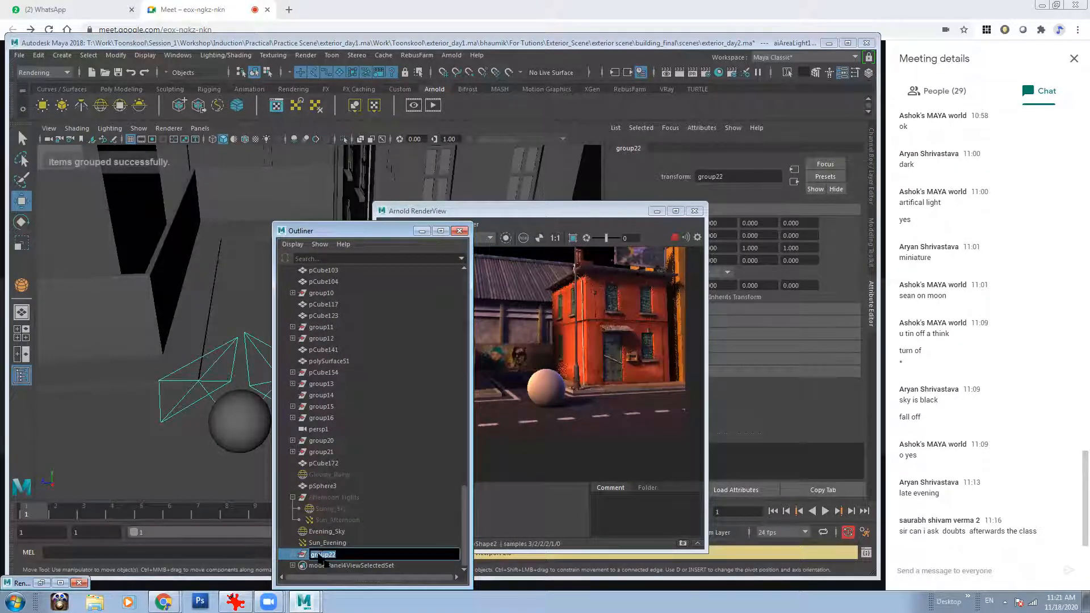
type("Rim_Kicker")
key("Return")
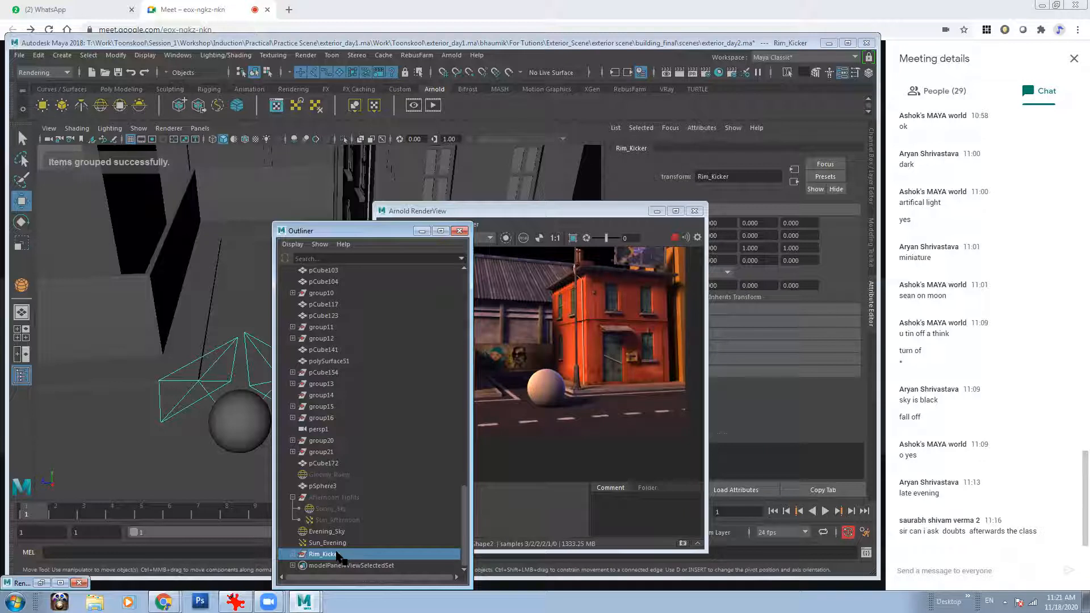
- Hide the Rim_Kicker group and move the Outliner clear of the render image
key("ctrl+h")
left_click_drag(382, 233, 280, 200)
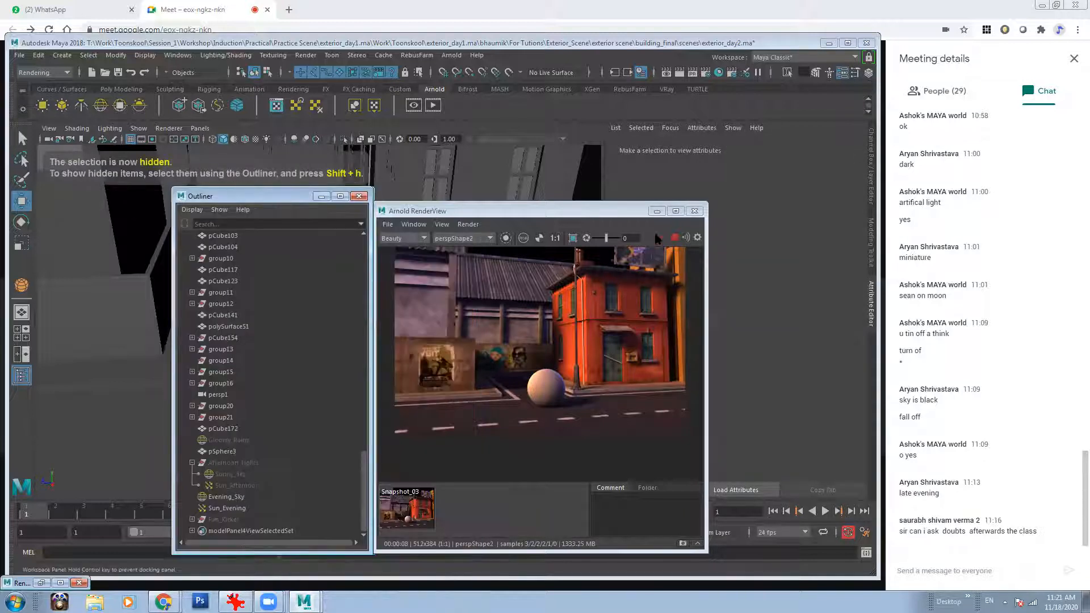
- Close and reopen the Arnold RenderView, restart the live render with Rim_Kicker hidden, and store a snapshot of it
left_click(675, 238)
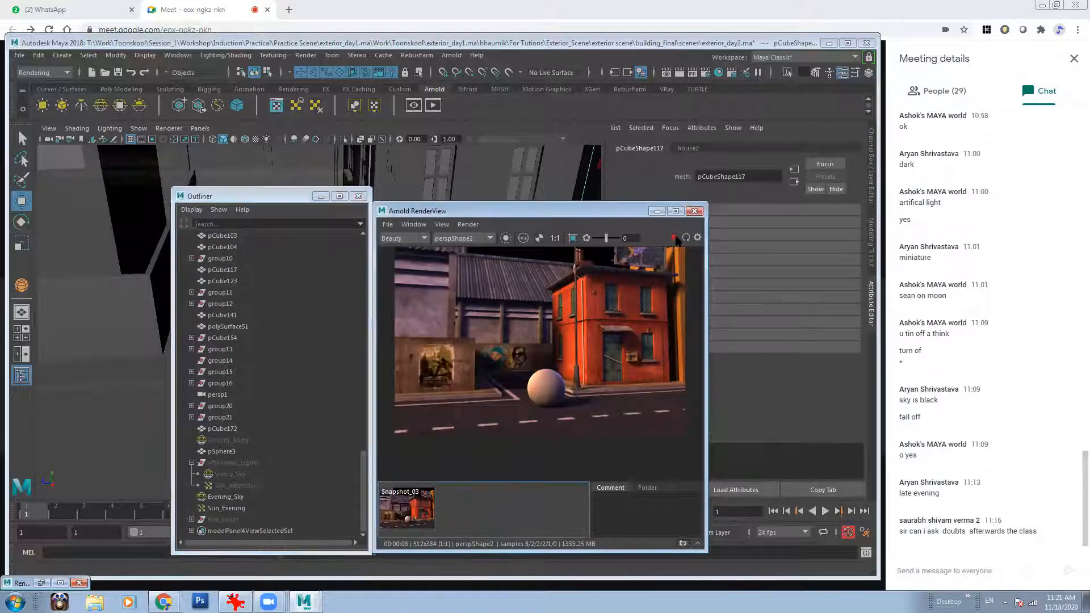
left_click(676, 238)
left_click(695, 211)
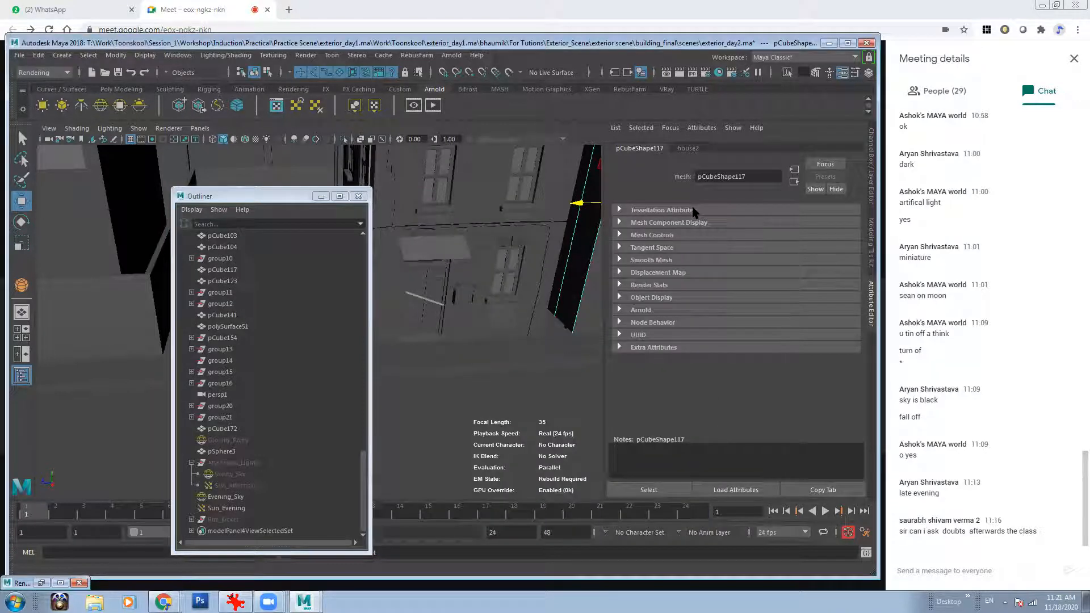
left_click_drag(745, 42, 762, 34)
left_click(470, 47)
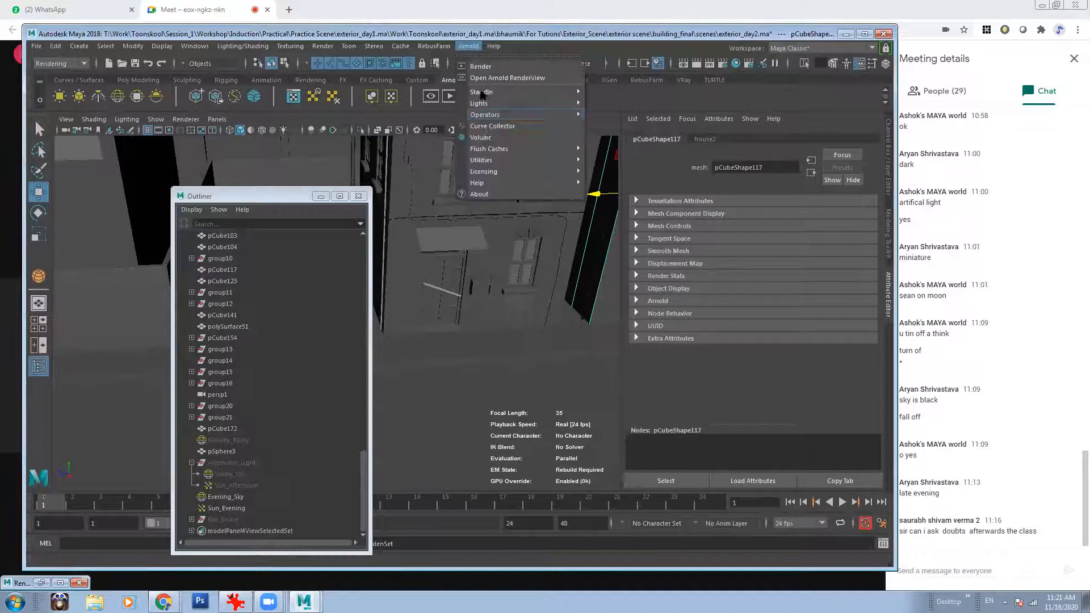
left_click(508, 77)
left_click(674, 237)
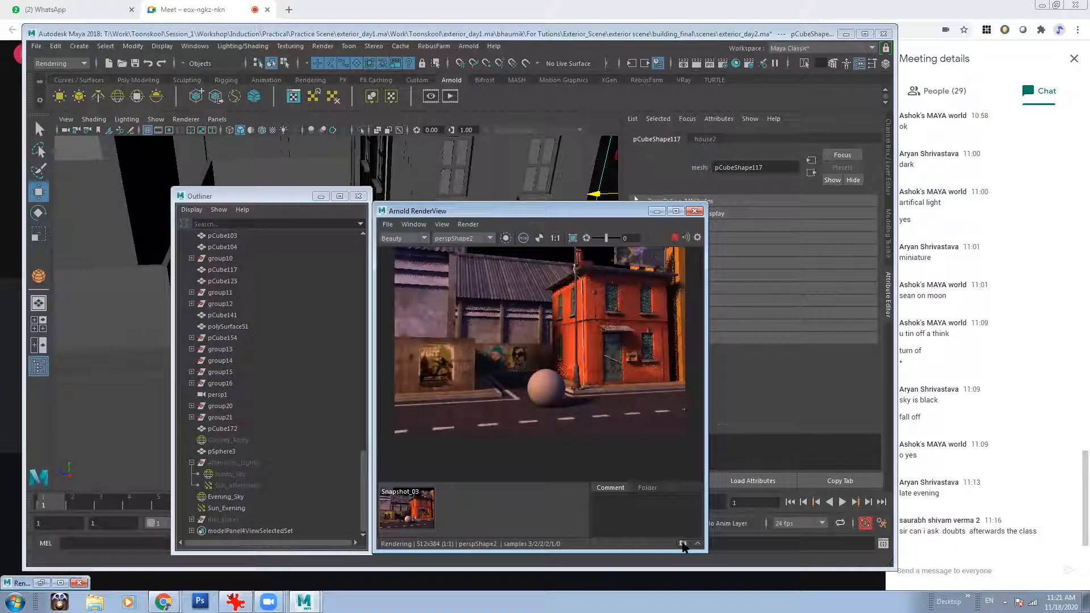
left_click(684, 544)
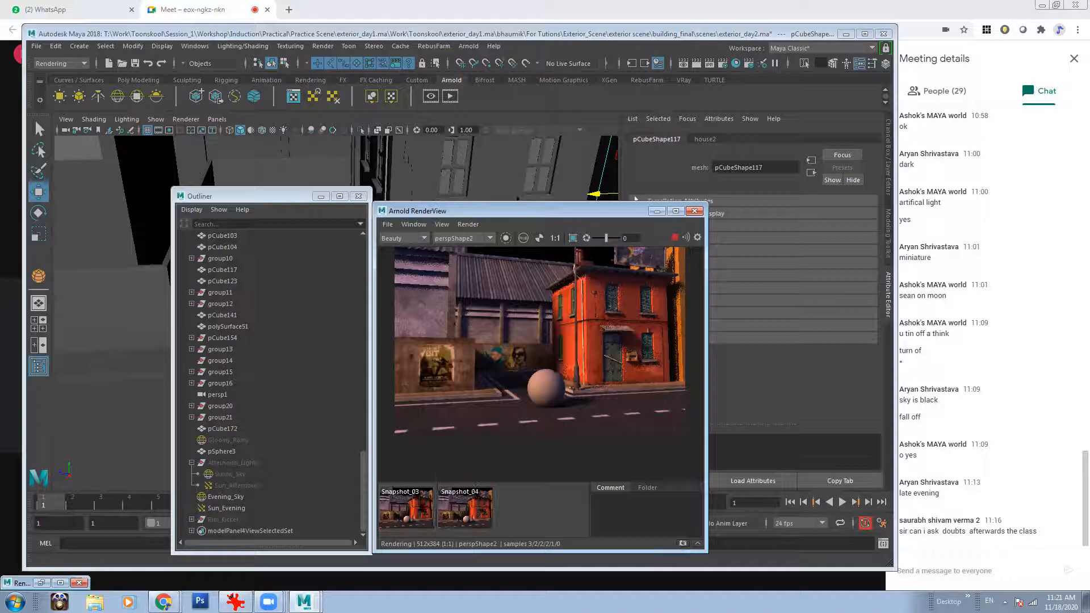
- Compare Snapshot_03 and Snapshot_04 alternately to examine how the rim and kicker lights affect the sphere against the street
scroll(528, 321, "up", 2)
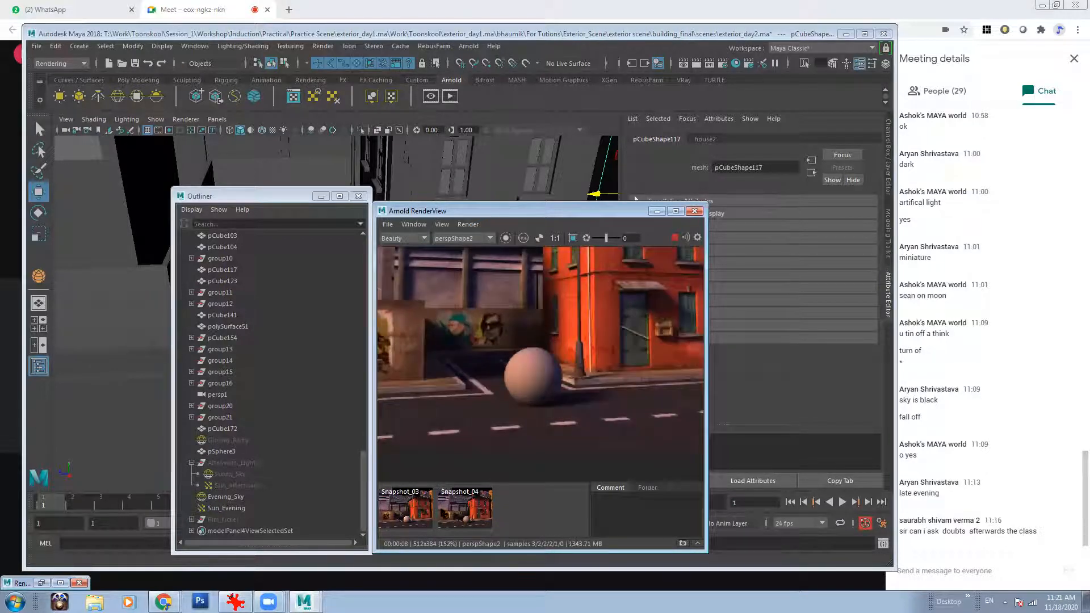
left_click(403, 507)
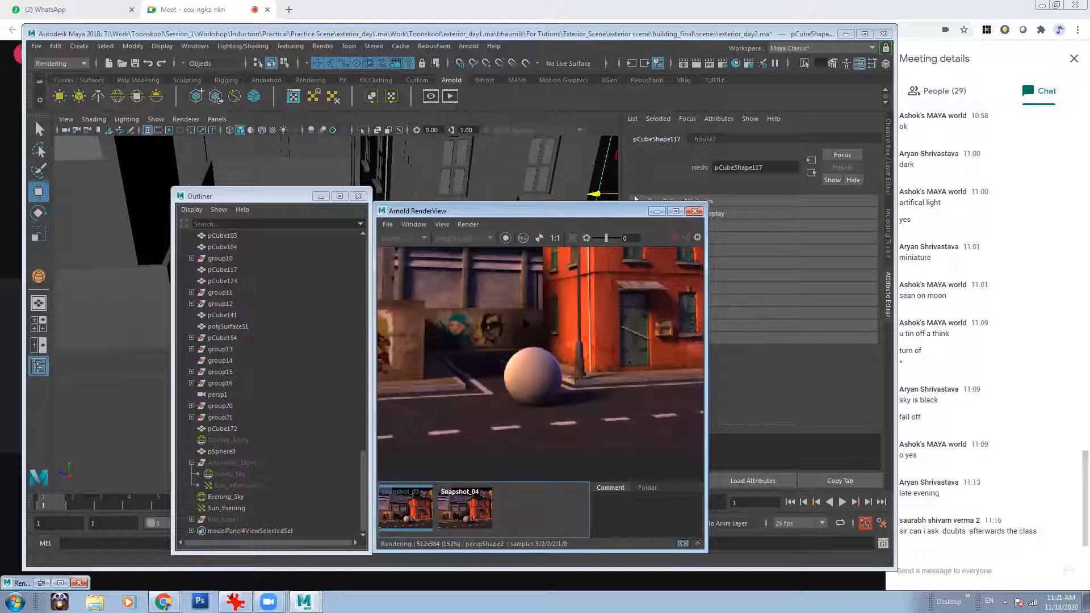
scroll(517, 338, "down", 3)
scroll(545, 392, "up", 4)
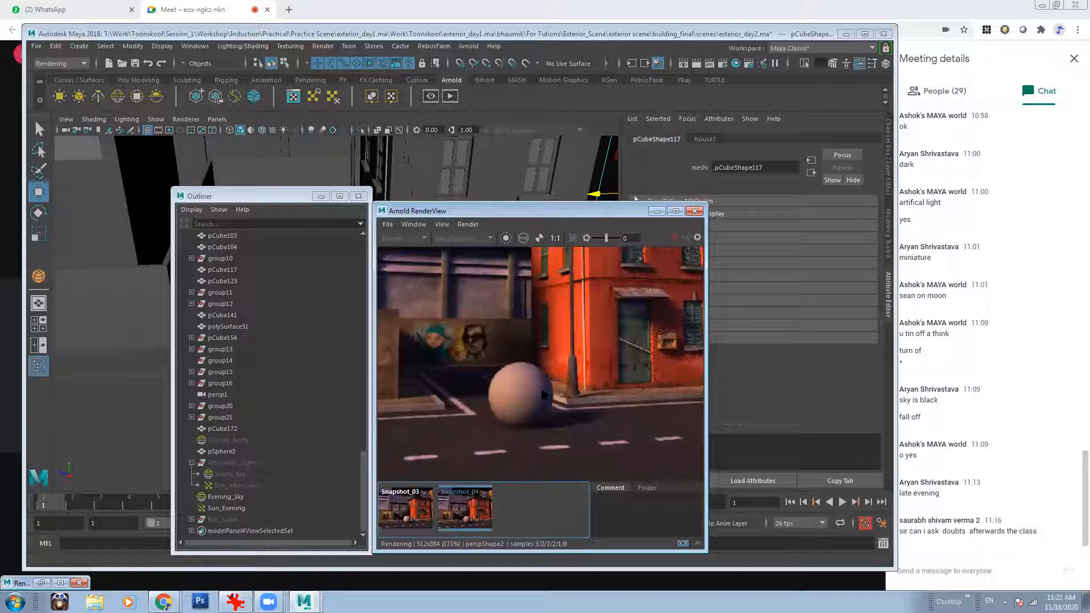
left_click_drag(793, 34, 775, 36)
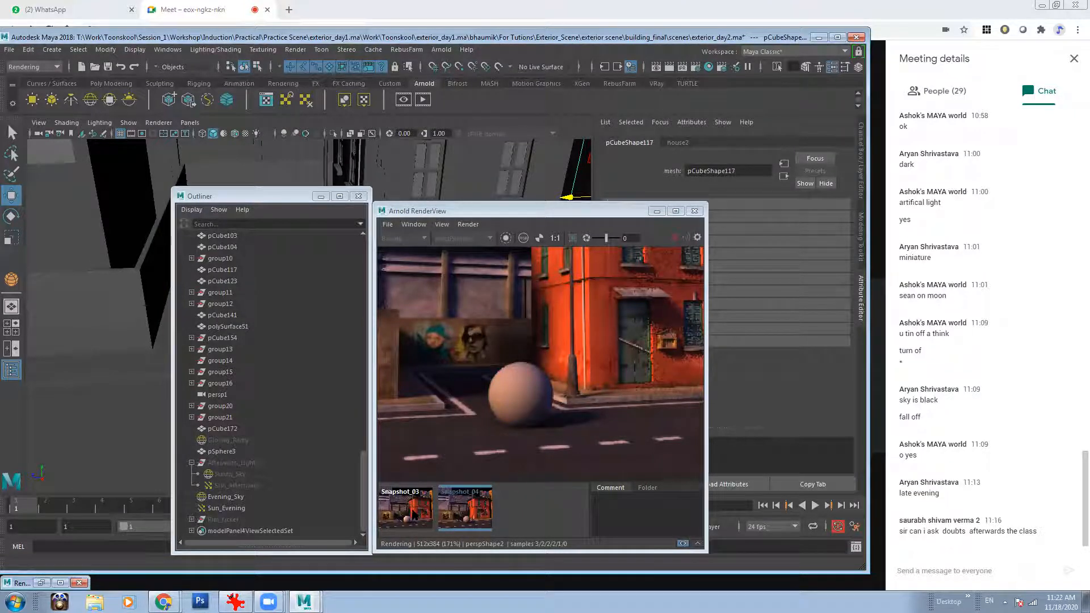
left_click(406, 507)
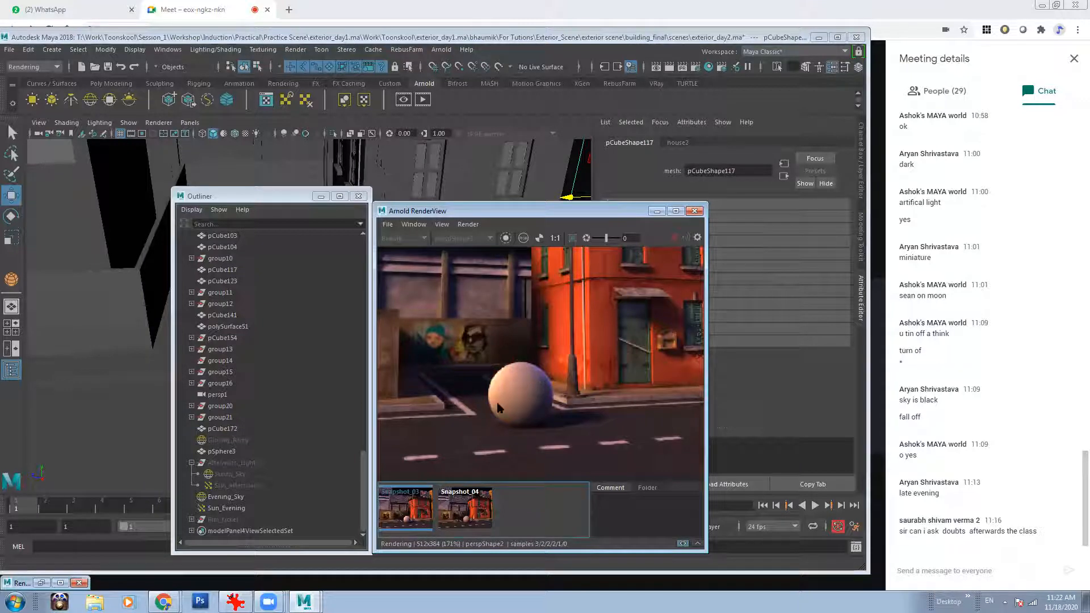
left_click(458, 516)
left_click(403, 516)
left_click(457, 521)
left_click(412, 518)
left_click(461, 520)
left_click(420, 514)
left_click(465, 513)
left_click(424, 516)
scroll(538, 372, "down", 2)
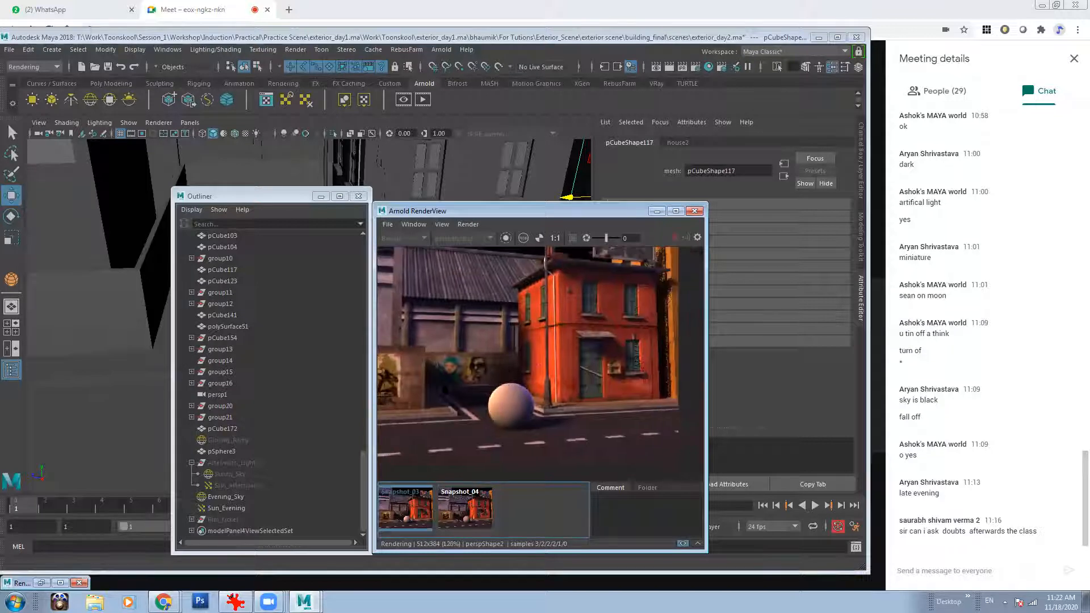
- Examine the sphere's edges up close while alternating repeatedly between Snapshot_03 and Snapshot_04
scroll(527, 359, "up", 4)
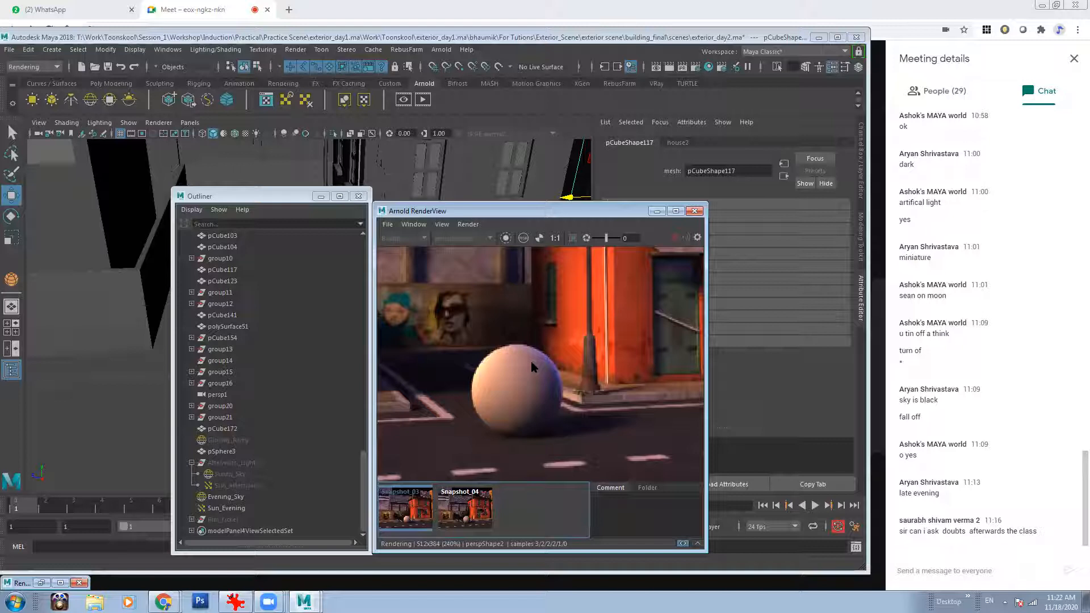
key("Right")
key("Left")
key("Right")
key("Right")
key("Left")
key("Right")
key("Left")
key("Right")
left_click(456, 512)
left_click(411, 506)
key("Right")
left_click(462, 513)
left_click(421, 510)
left_click(458, 513)
left_click(404, 511)
left_click(455, 513)
left_click(406, 511)
left_click(464, 512)
left_click(404, 512)
left_click(440, 512)
left_click(405, 511)
left_click(462, 508)
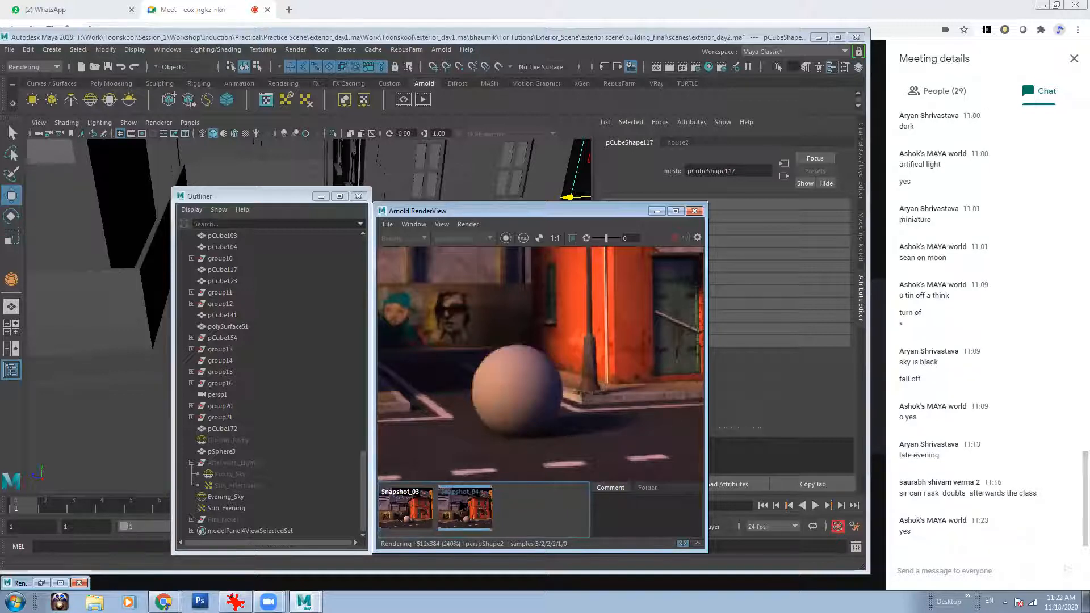
left_click(405, 511)
left_click(463, 509)
left_click(405, 511)
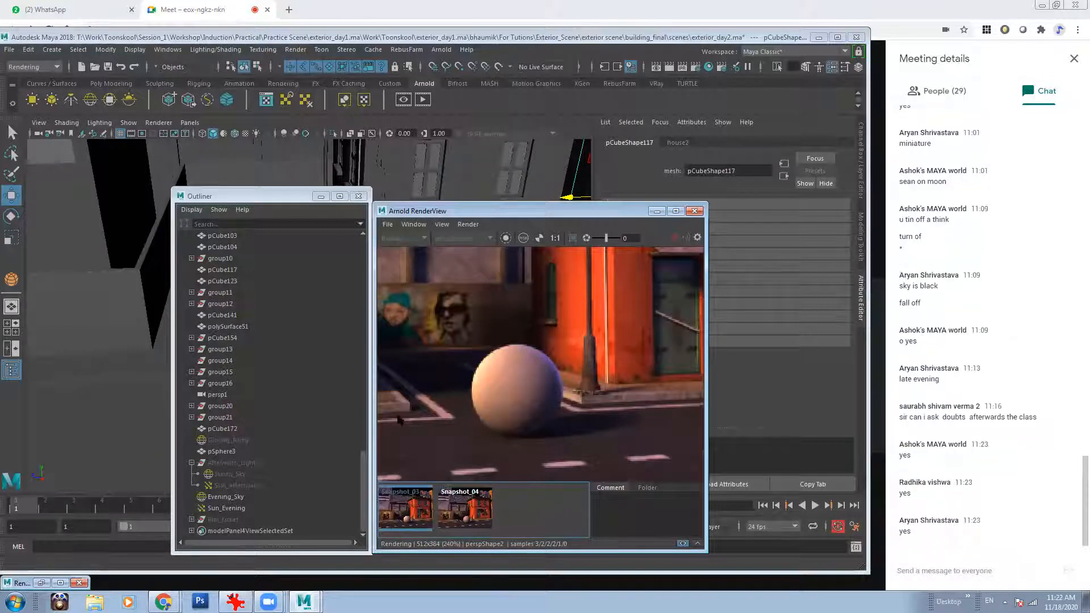
- Minimize the Outliner and examine the overall evening lighting across the full image of Snapshot_03
left_click(321, 195)
scroll(550, 442, "down", 5)
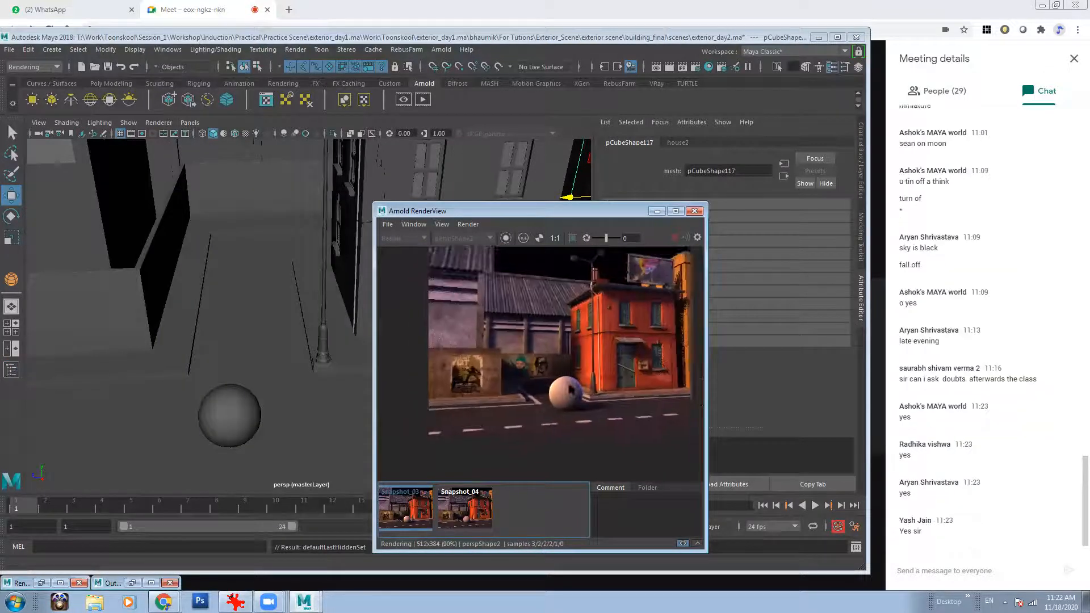
scroll(548, 383, "up", 3)
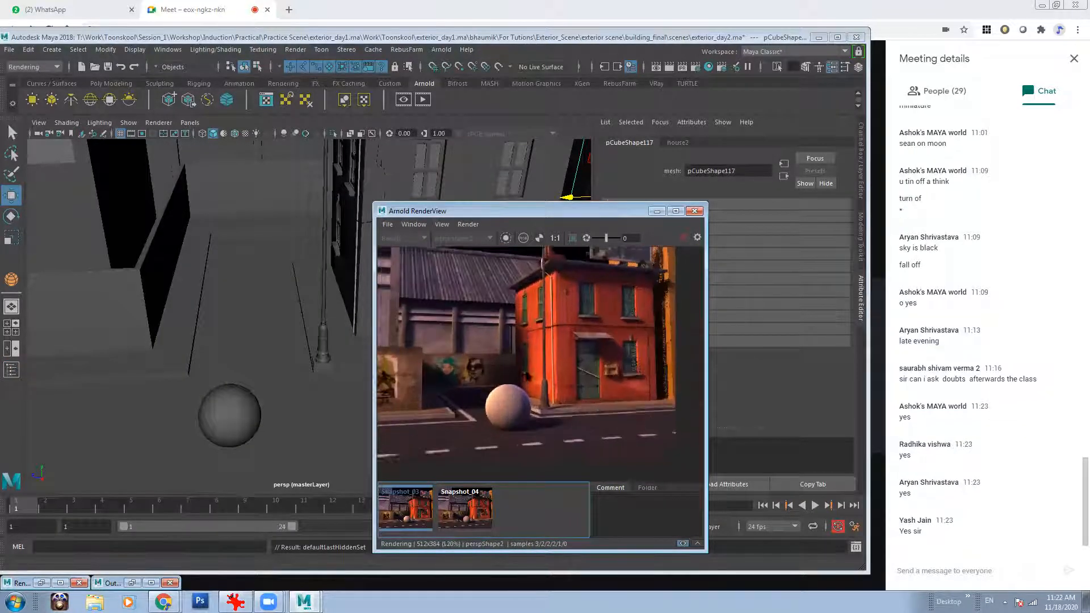
scroll(576, 396, "down", 1)
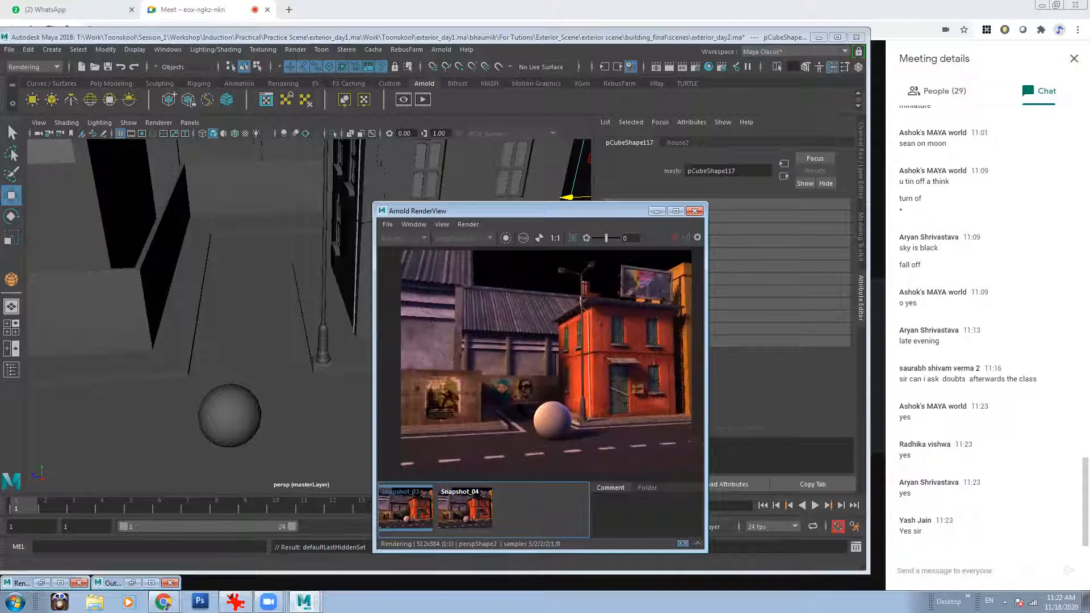
middle_click_drag(564, 404, 542, 409)
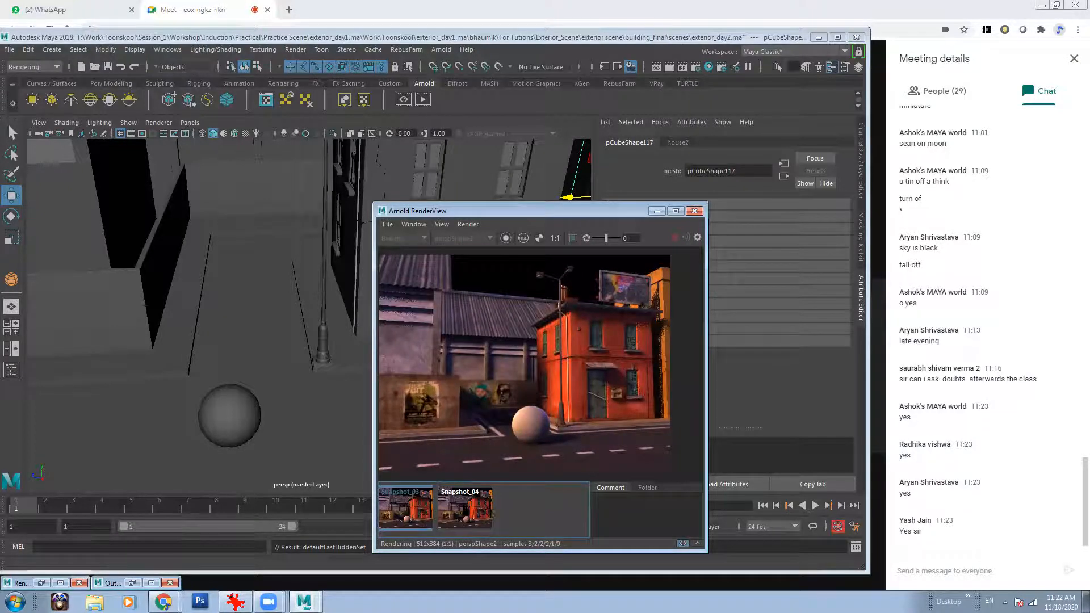
middle_click_drag(569, 329, 581, 331)
scroll(580, 331, "down", 1)
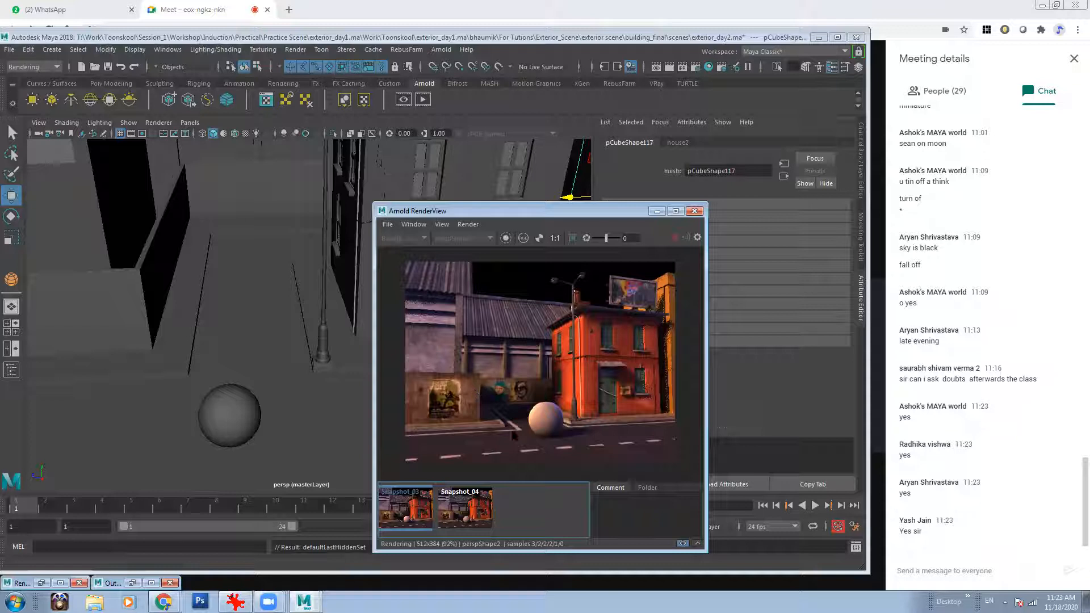
scroll(570, 401, "down", 1)
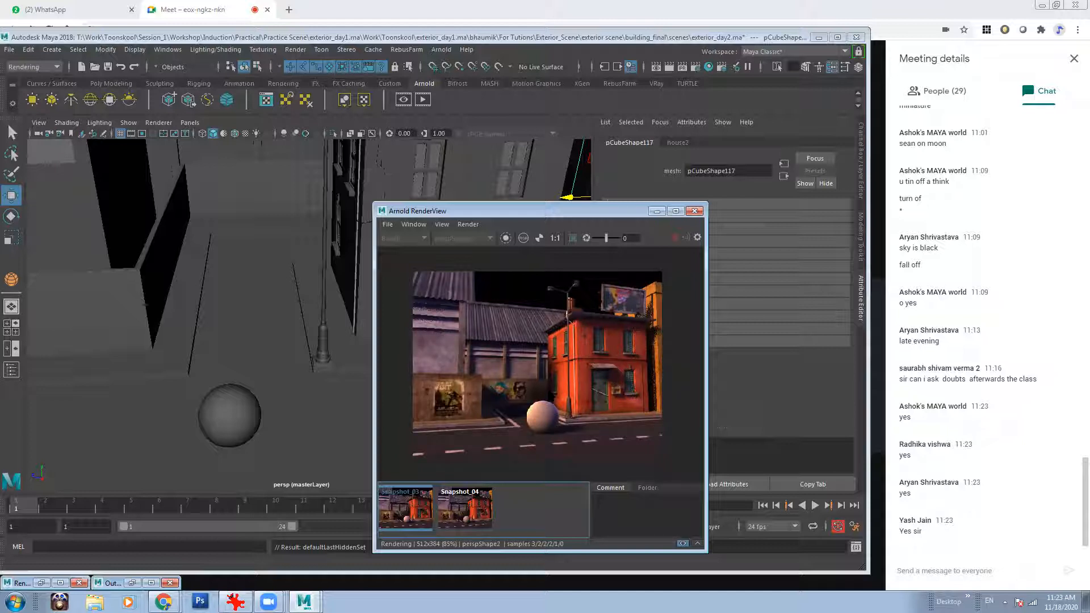
- Group Evening_Sky and Sun_Evening in the Outliner and name the group Evening_Light
left_click(657, 211)
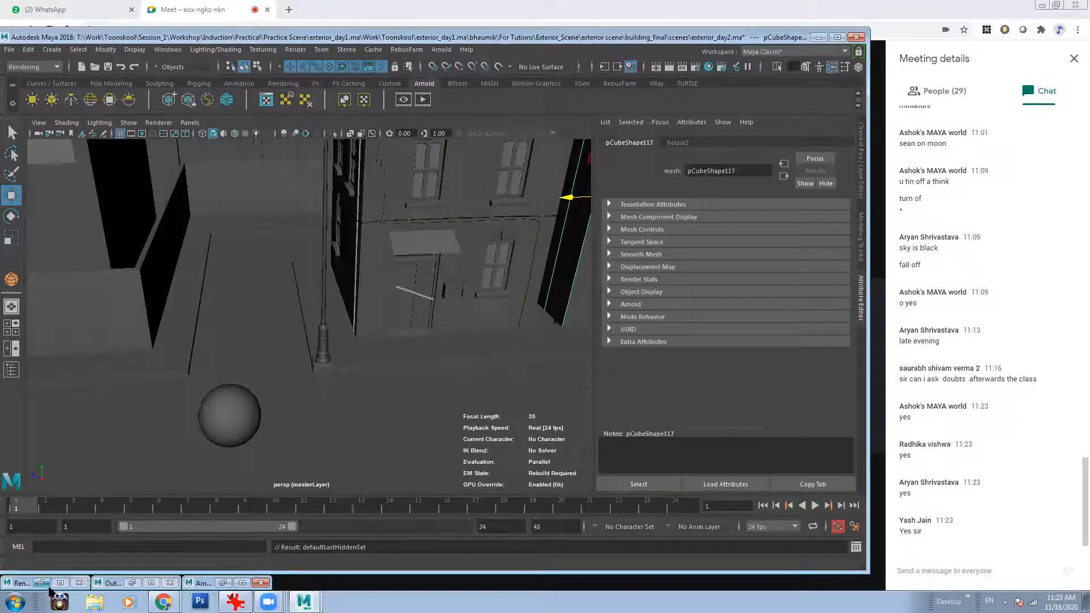
left_click(134, 584)
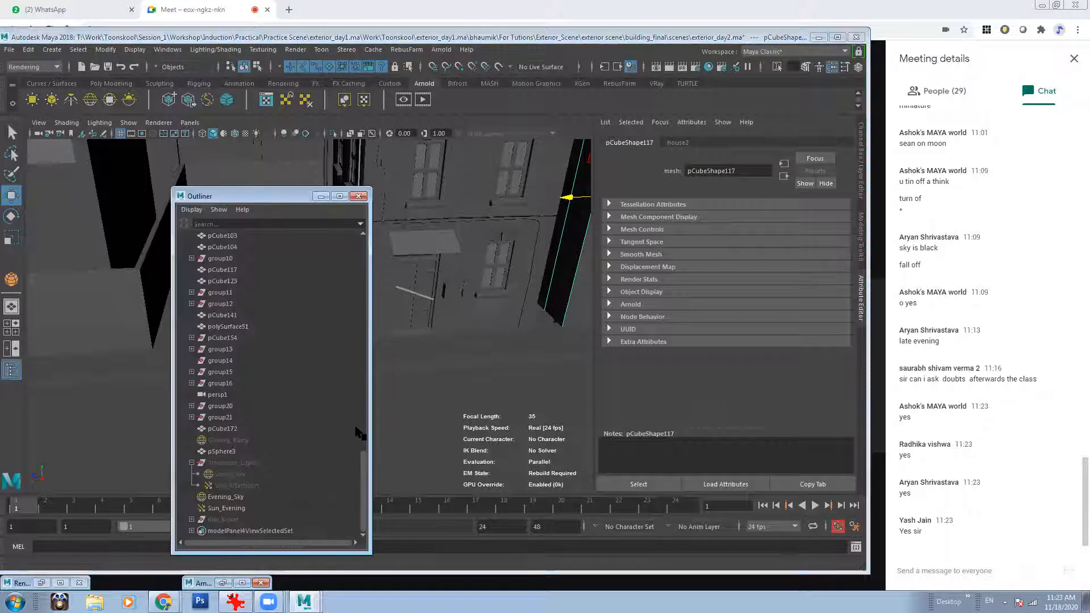
left_click(239, 509)
key("ctrl+g")
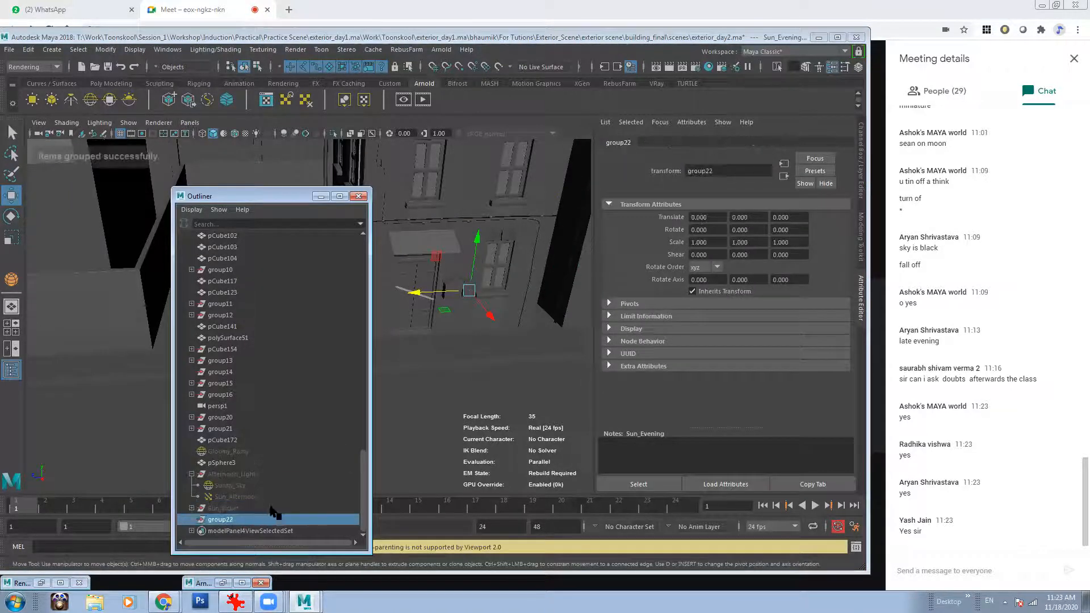
double_click(224, 520)
type("Evening_")
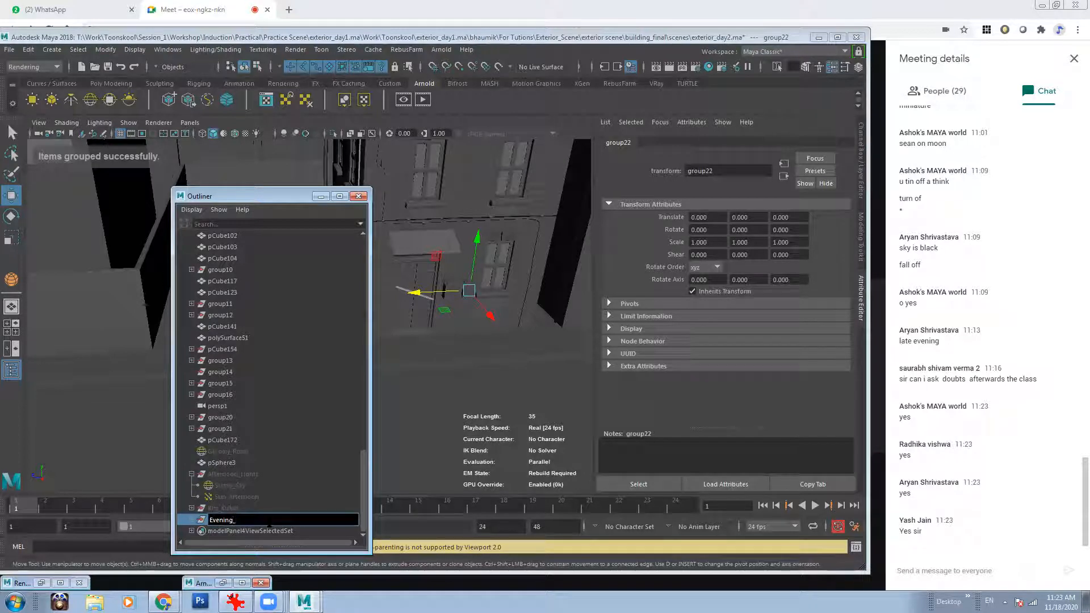
type("Light")
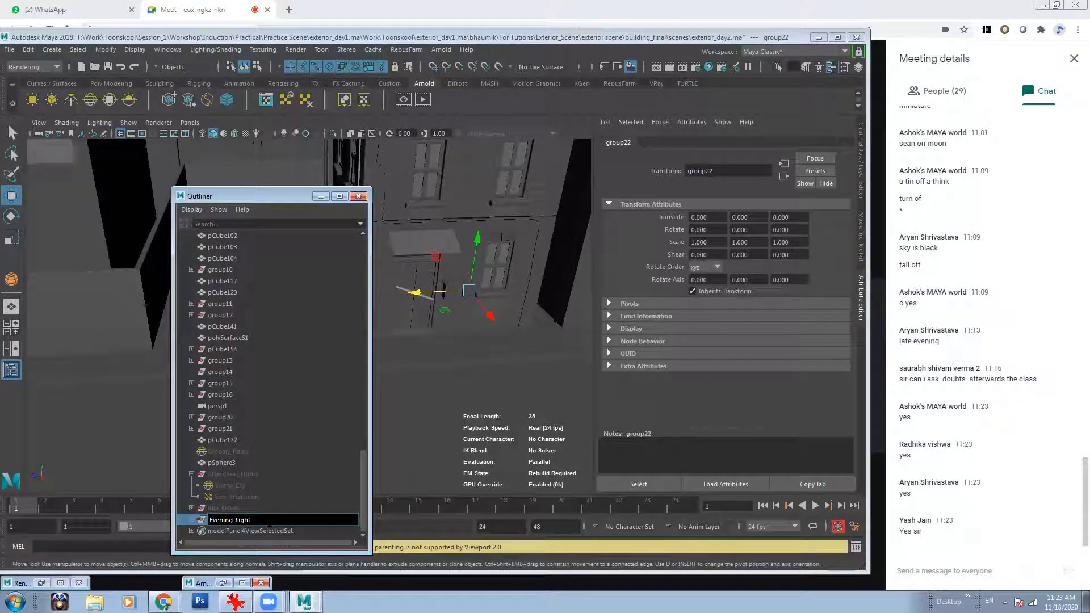
key("Return")
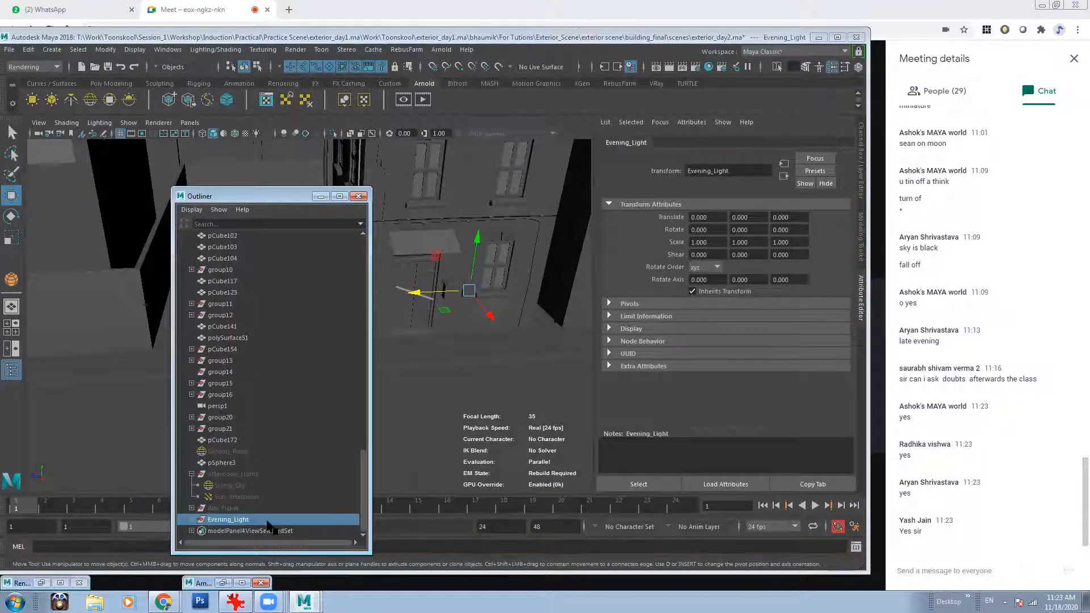
- Hide the Evening_Light group along with its Evening_Sky and Sun_Evening lights, leaving the light groups collapsed in the Outliner
left_click(192, 473)
left_click(239, 512)
left_click(241, 519, "shift")
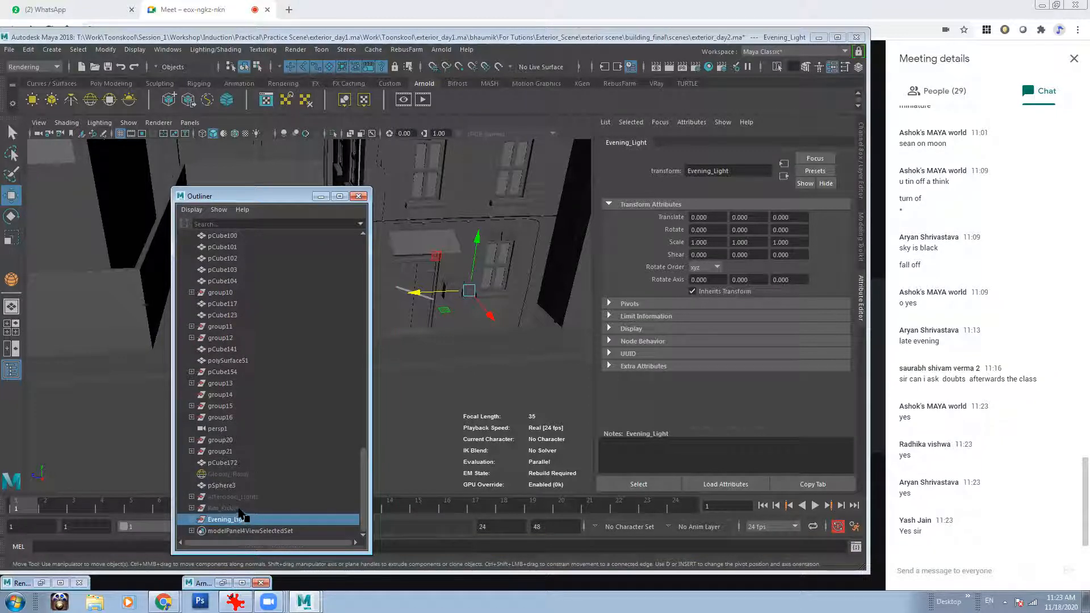
key("ctrl+h")
left_click(192, 519)
left_click(233, 509)
left_click(236, 519)
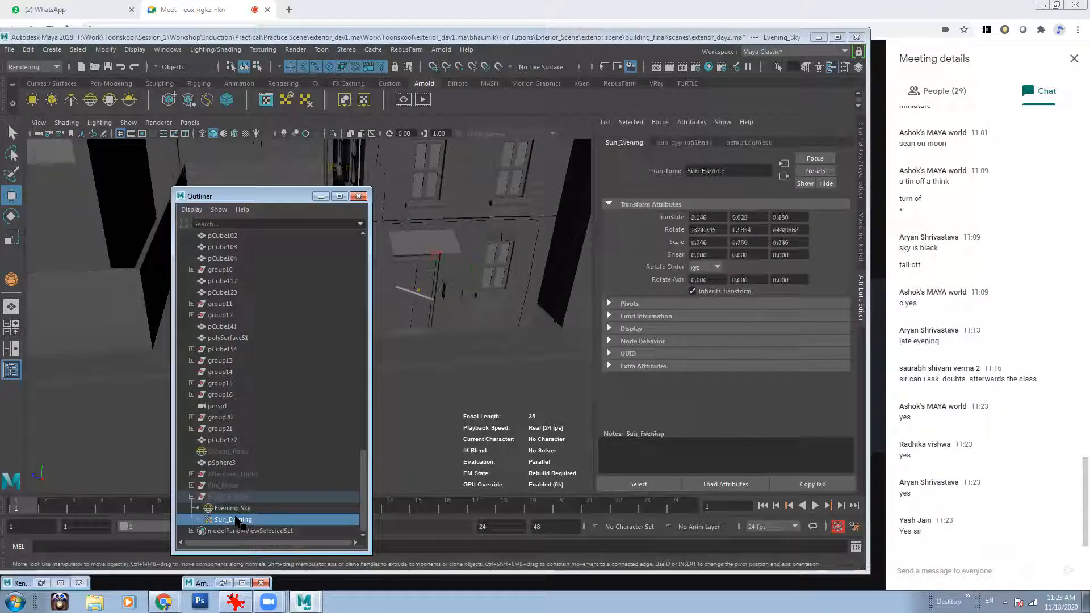
left_click(237, 509, "ctrl")
key("ctrl+h")
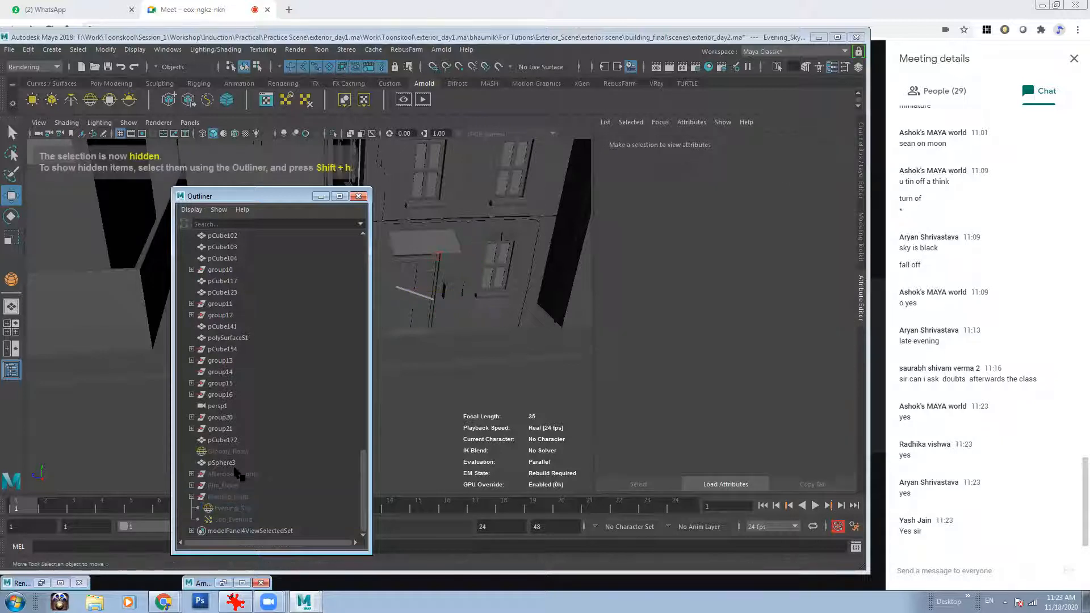
left_click(230, 463)
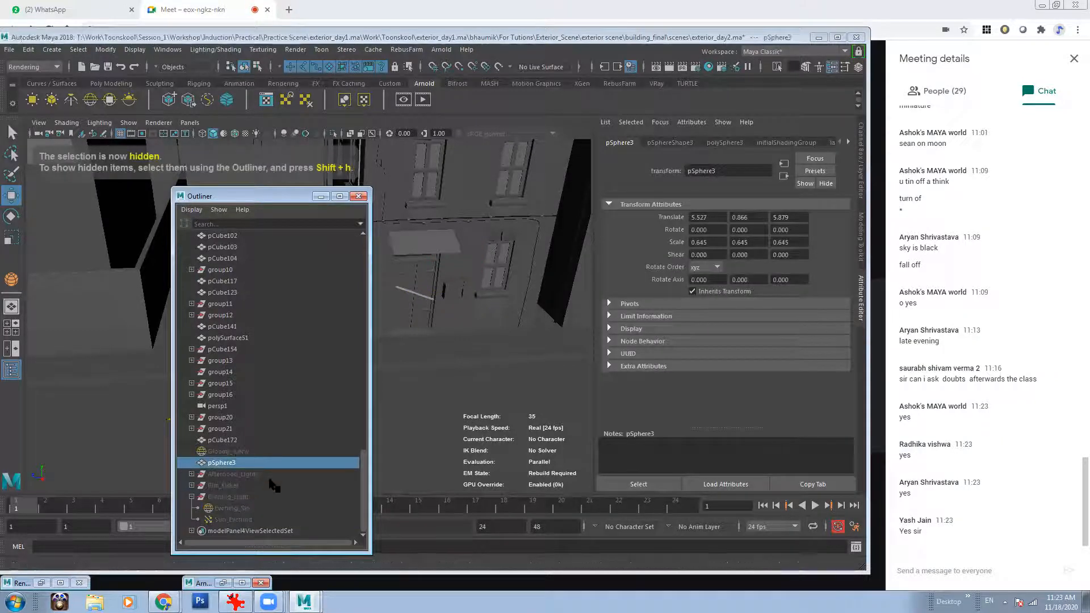
left_click(192, 497)
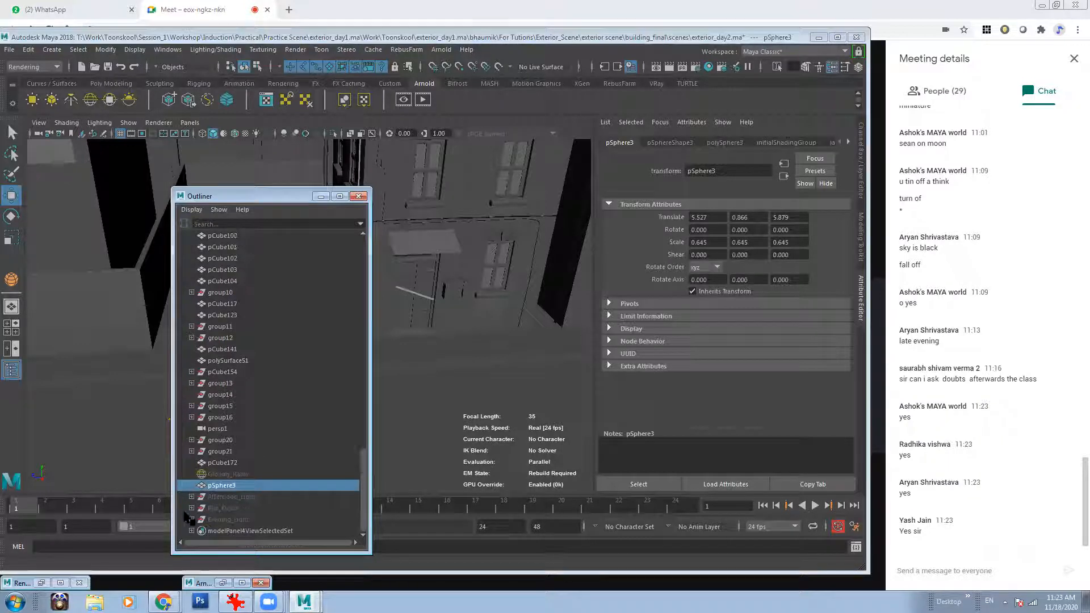
- Delete both stored snapshots, Snapshot_04 and Snapshot_03, from the Arnold RenderView
left_click(320, 196)
scroll(267, 314, "down", 6)
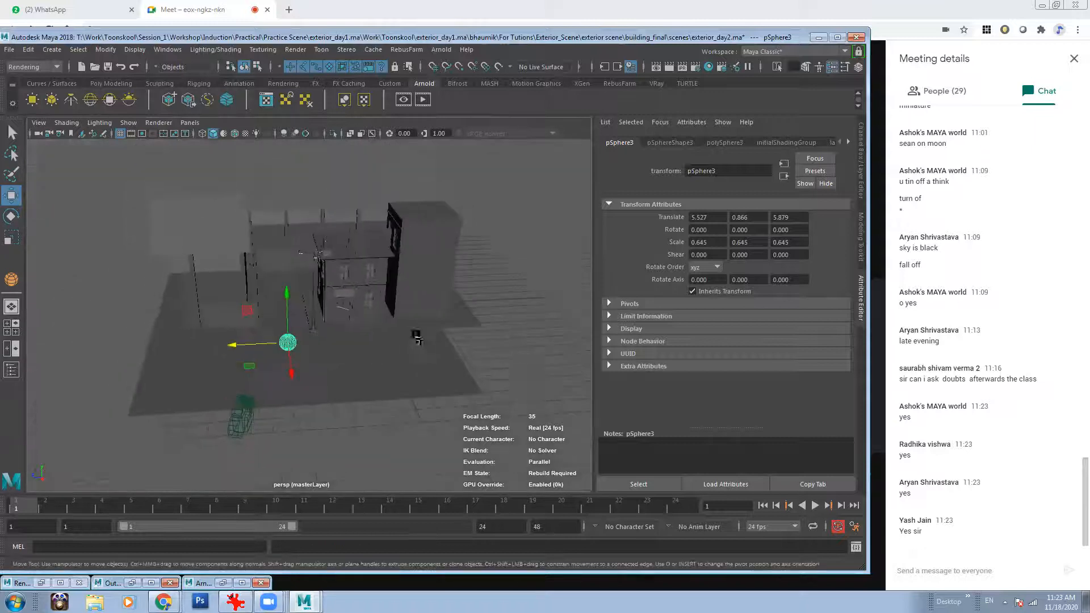
left_click(524, 358)
left_click(223, 584)
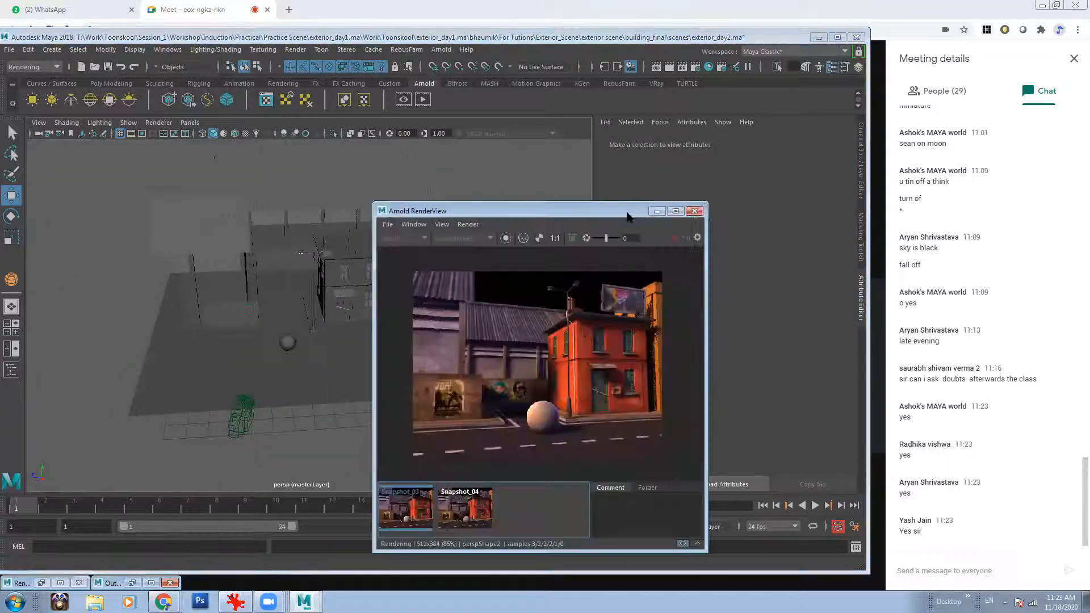
left_click(464, 505)
key("Delete")
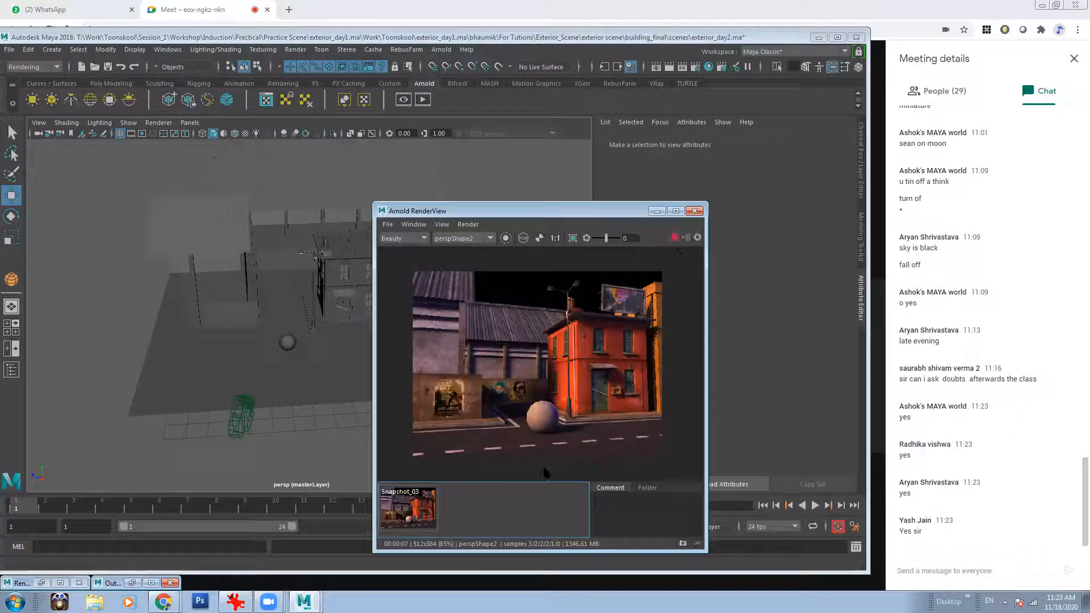
left_click(466, 509)
key("Delete")
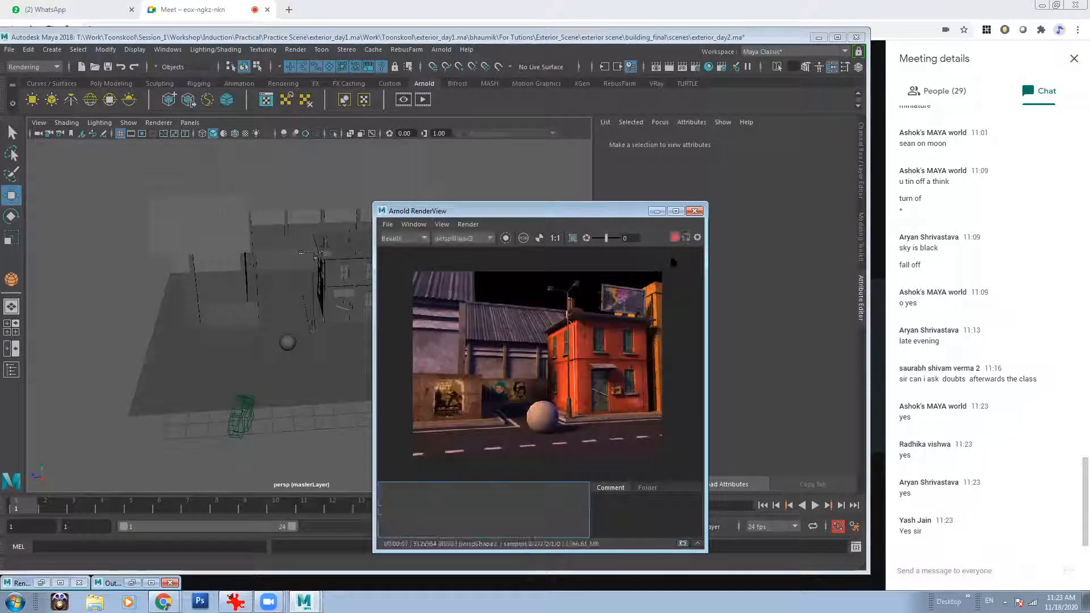
- Close and reopen the Arnold RenderView to start a fresh render, placing its window clear of the scene geometry
left_click(695, 211)
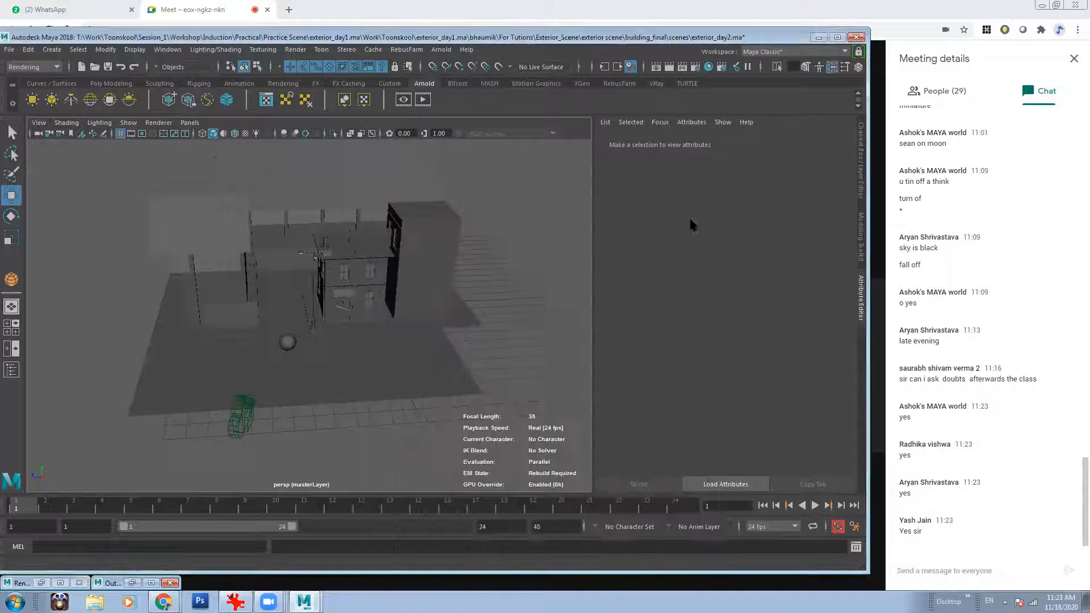
left_click(442, 50)
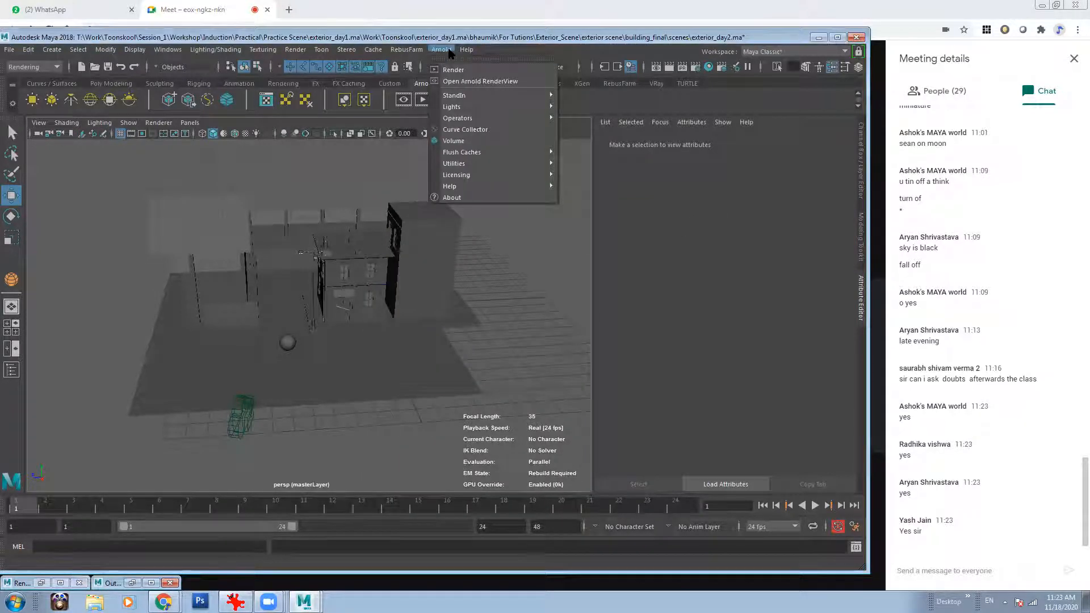
left_click(442, 50)
left_click(442, 49)
left_click(454, 81)
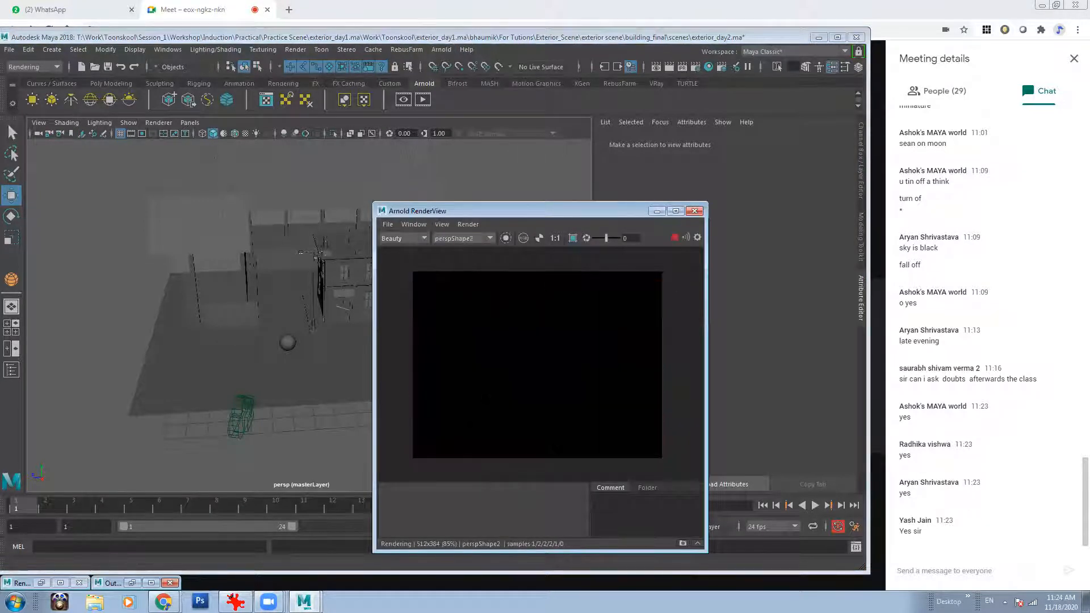
left_click_drag(499, 212, 584, 212)
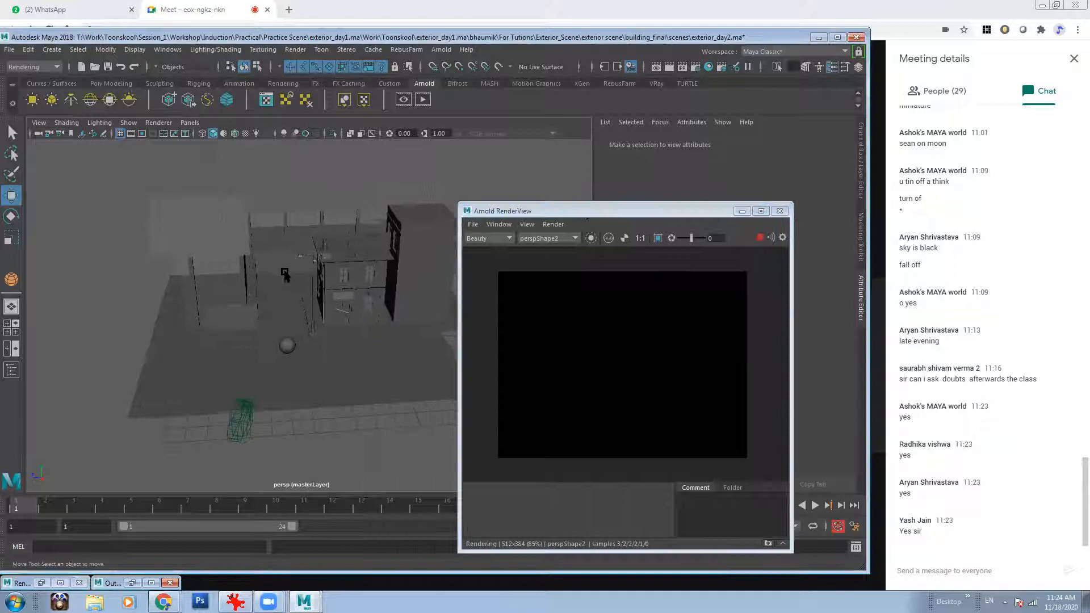
- Create an Arnold skydome light and change its color from white to a saturated blue
left_click(90, 100)
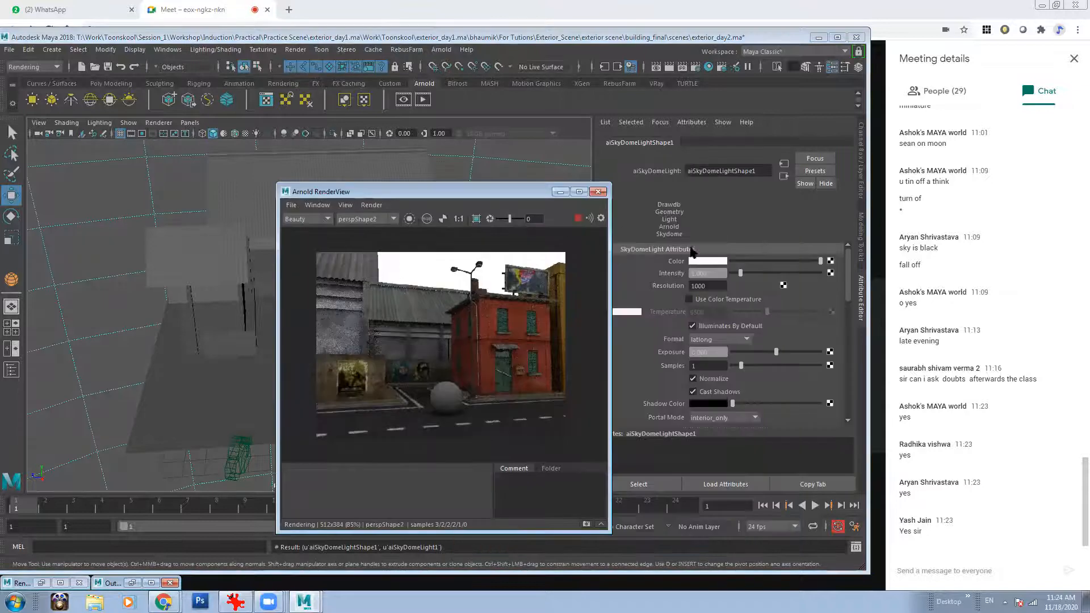
left_click(717, 263)
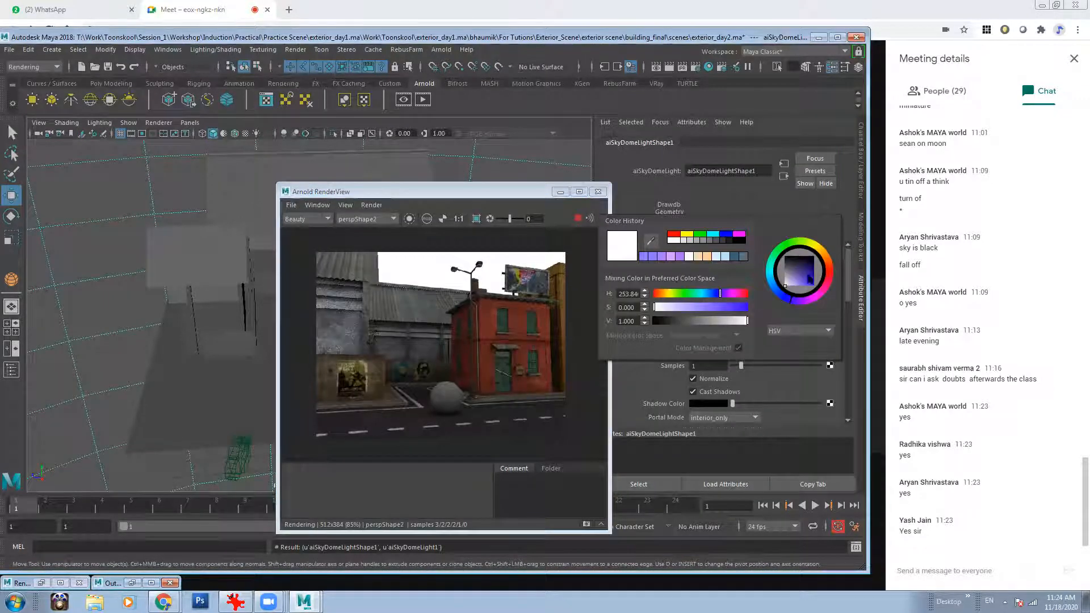
left_click(779, 295)
left_click(806, 283)
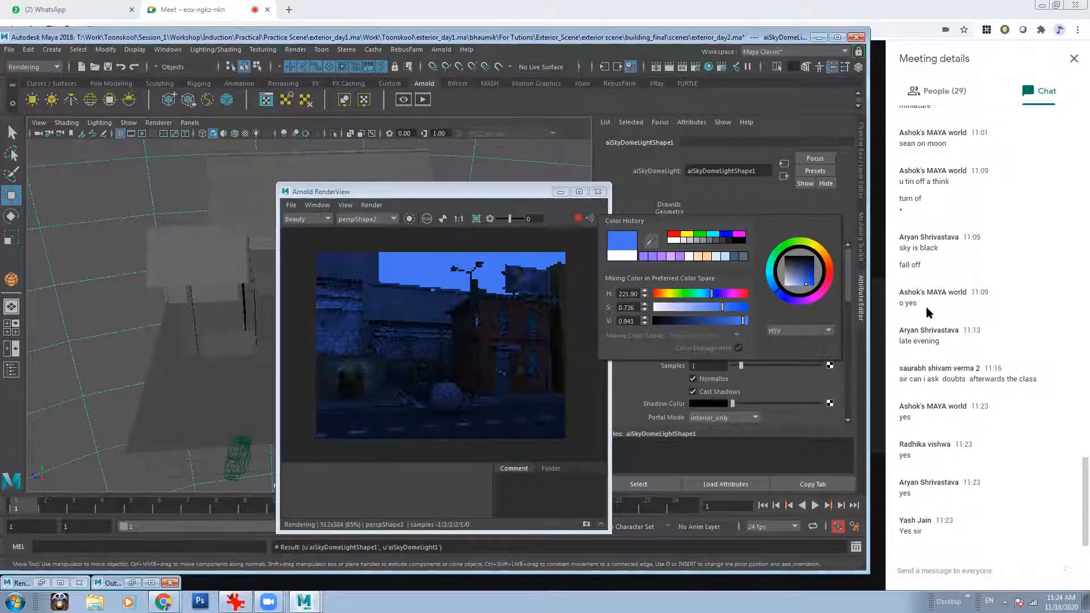
left_click(708, 294)
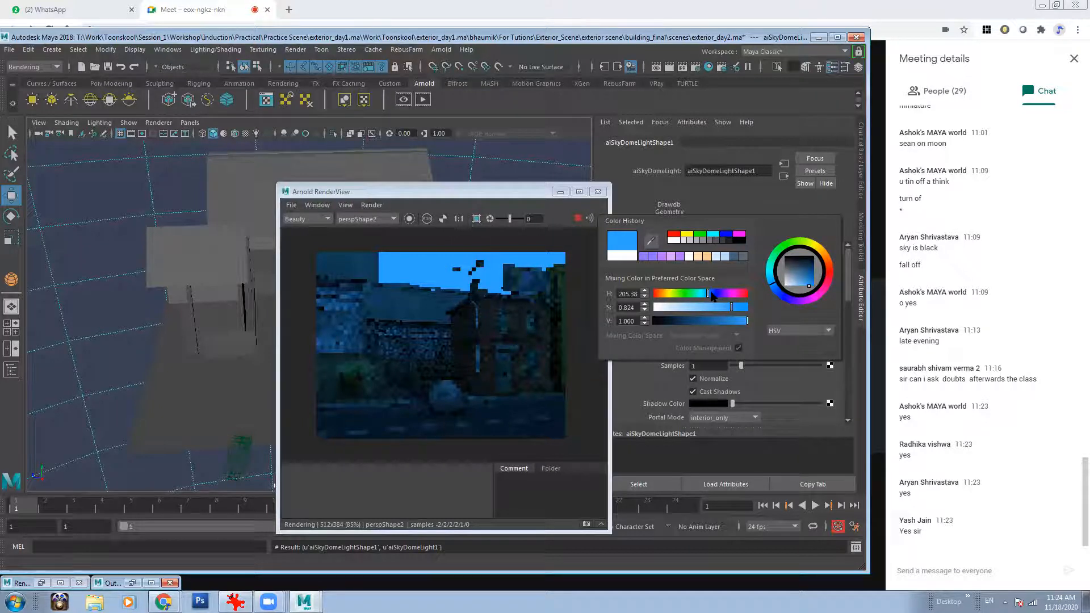
left_click(713, 295)
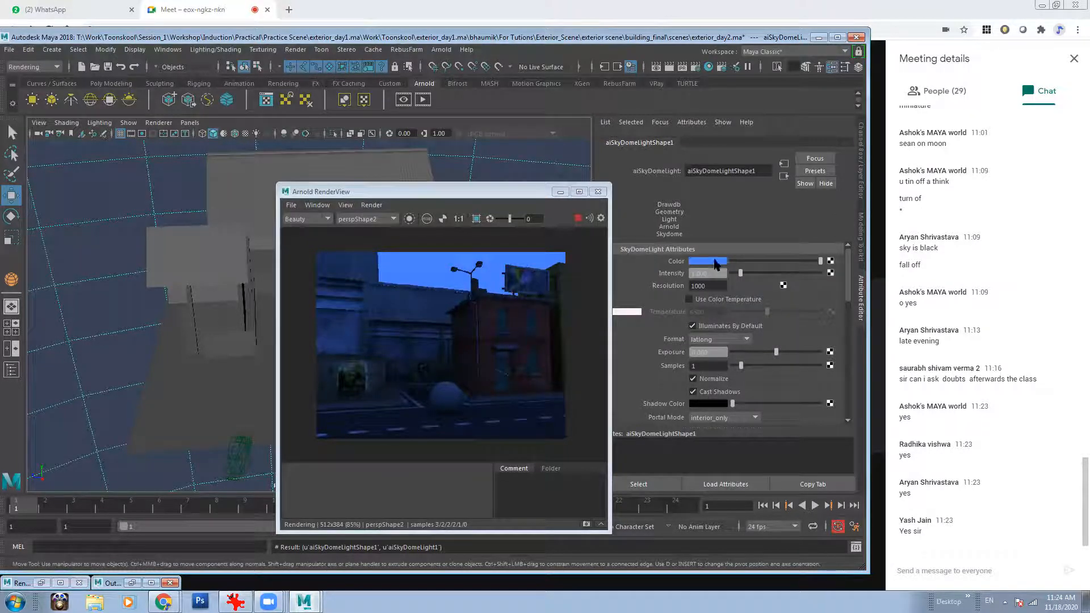
- Set the blue skydome light's exposure to 0.25 and its intensity to 0.25
left_click(717, 355)
type(".25")
key("Return")
left_click_drag(713, 275, 676, 275)
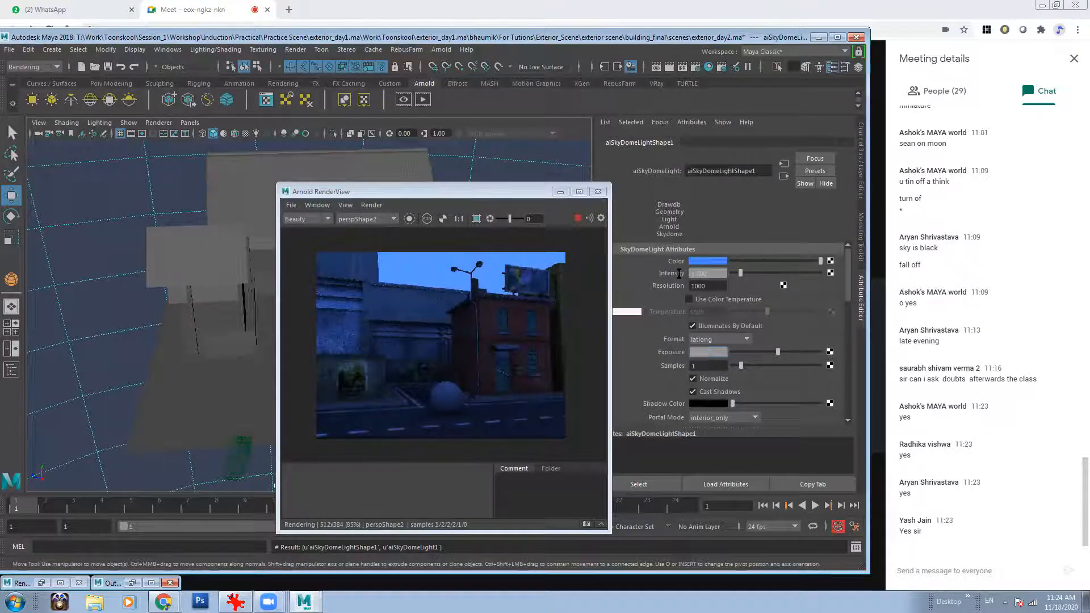
type(".25")
key("Return")
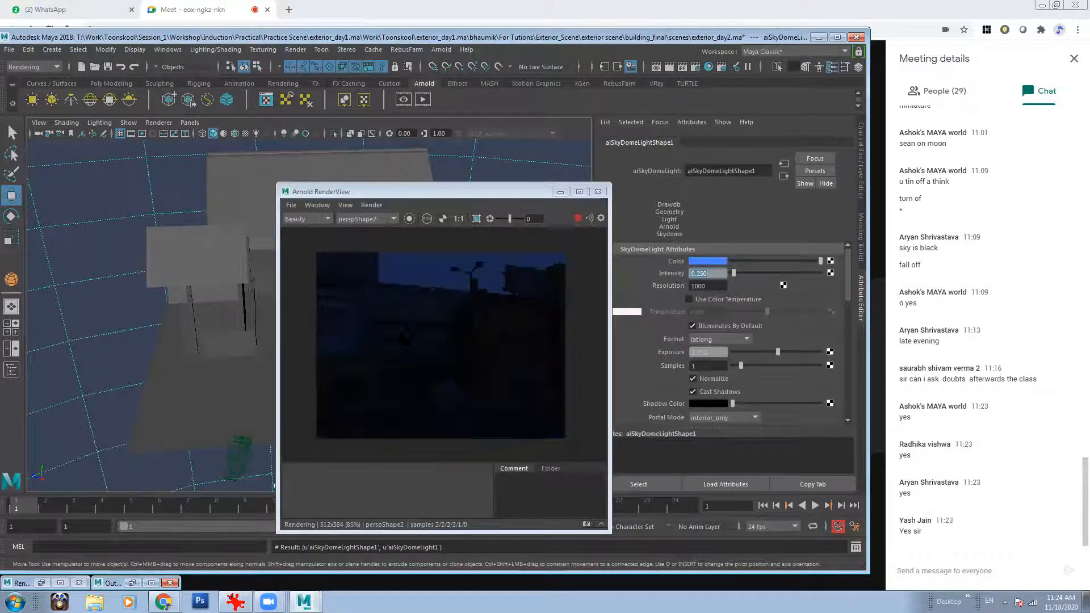
- Widen the RenderView and examine the street scene lit only by the blue skydome at different zoom levels
left_click(372, 338)
scroll(373, 339, "up", 2)
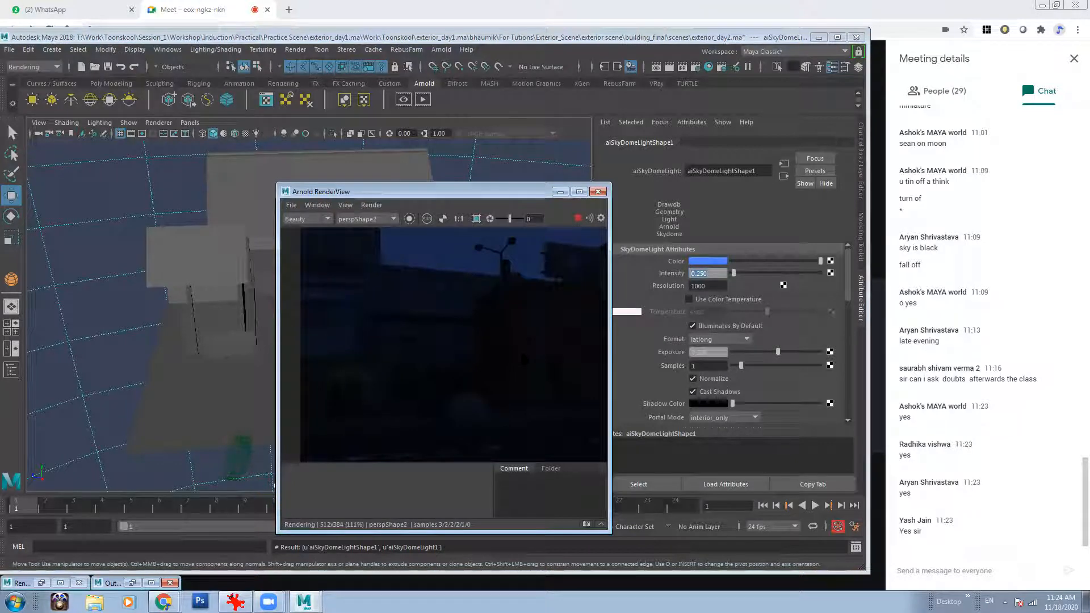
left_click_drag(608, 353, 748, 351)
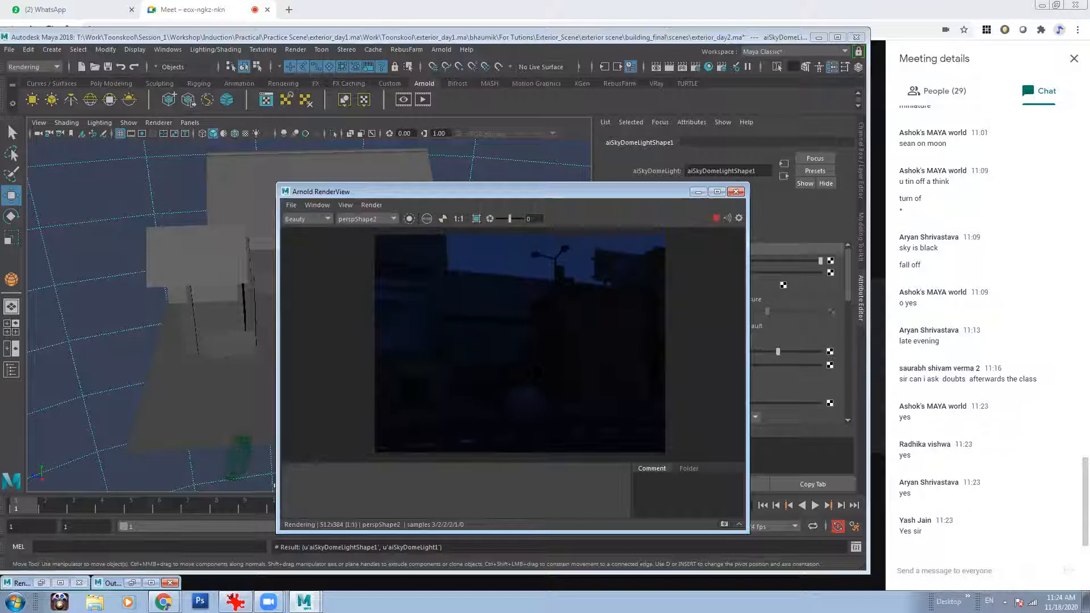
left_click_drag(669, 196, 521, 201)
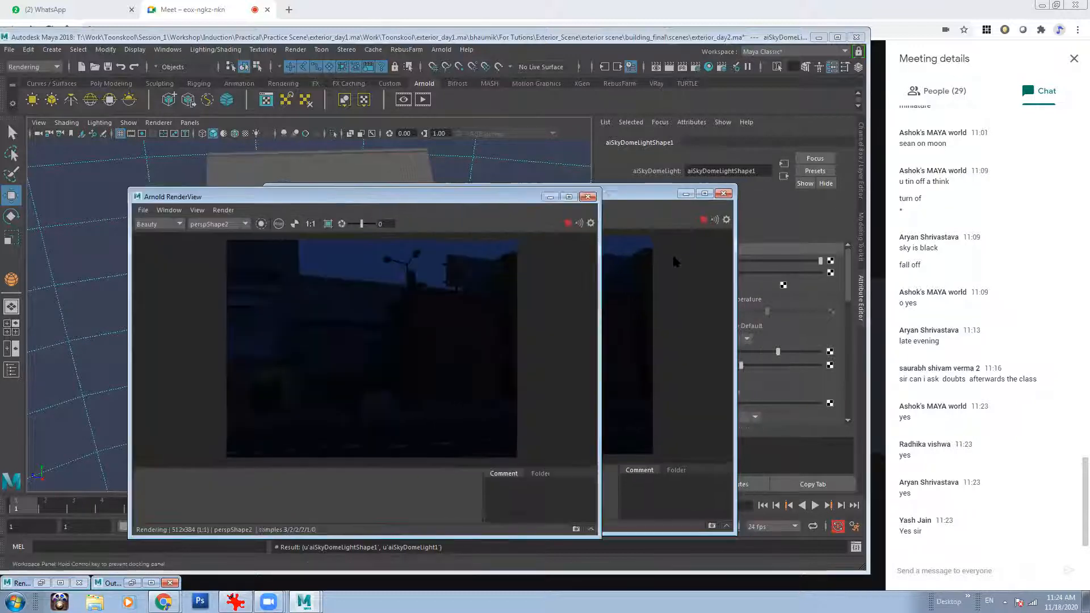
double_click(708, 273)
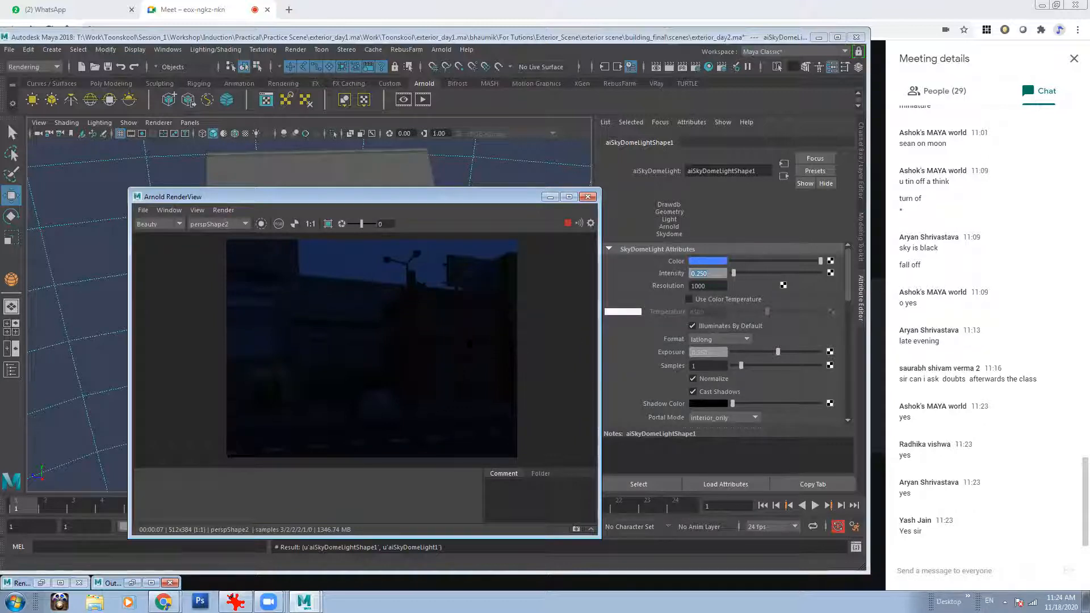
scroll(372, 349, "up", 1)
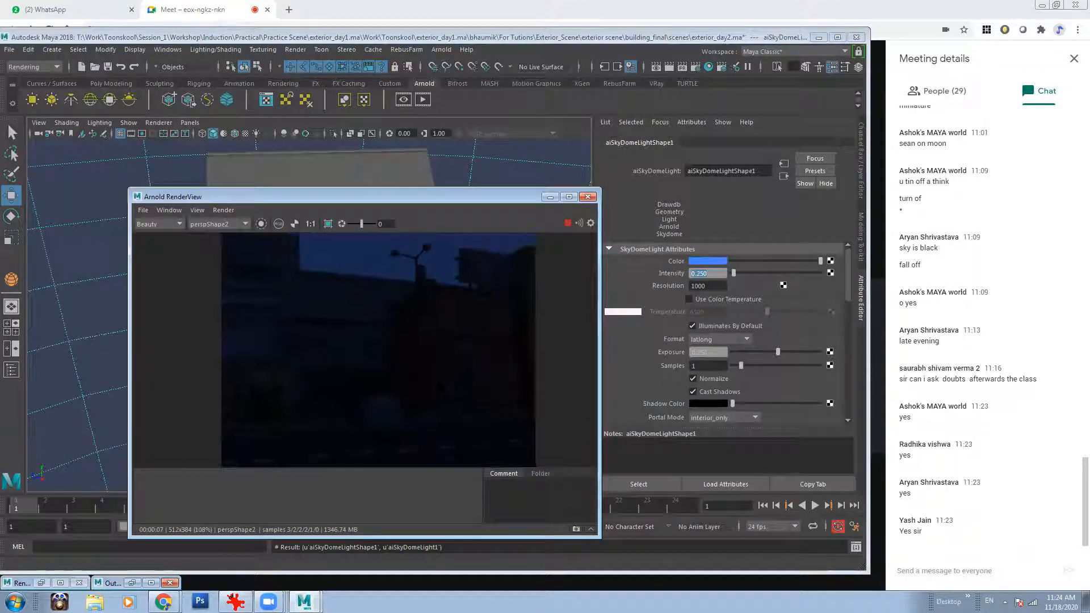
scroll(316, 276, "down", 1)
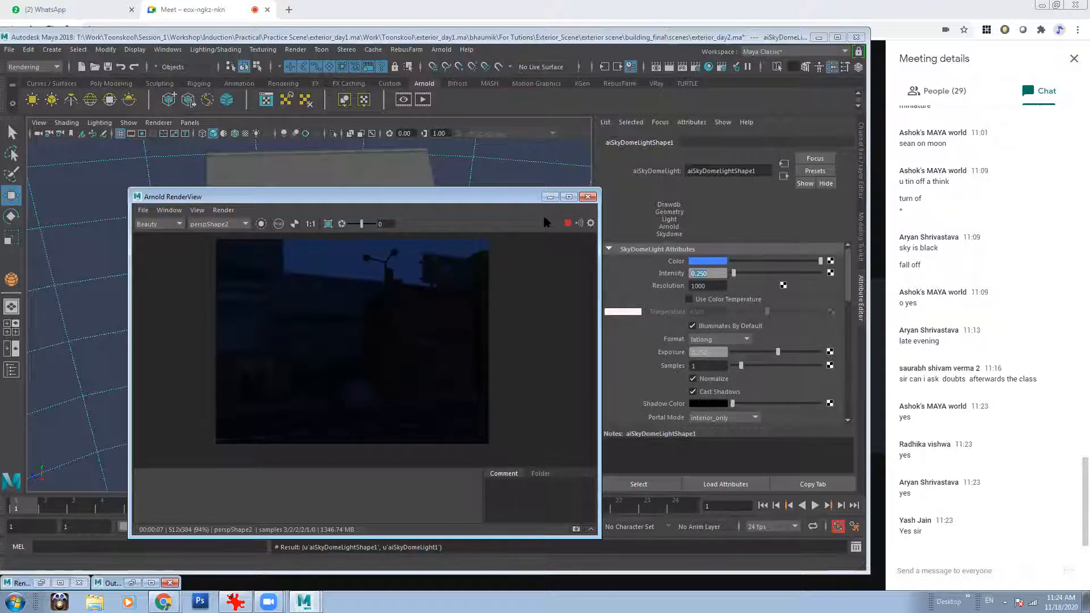
left_click_drag(463, 199, 597, 230)
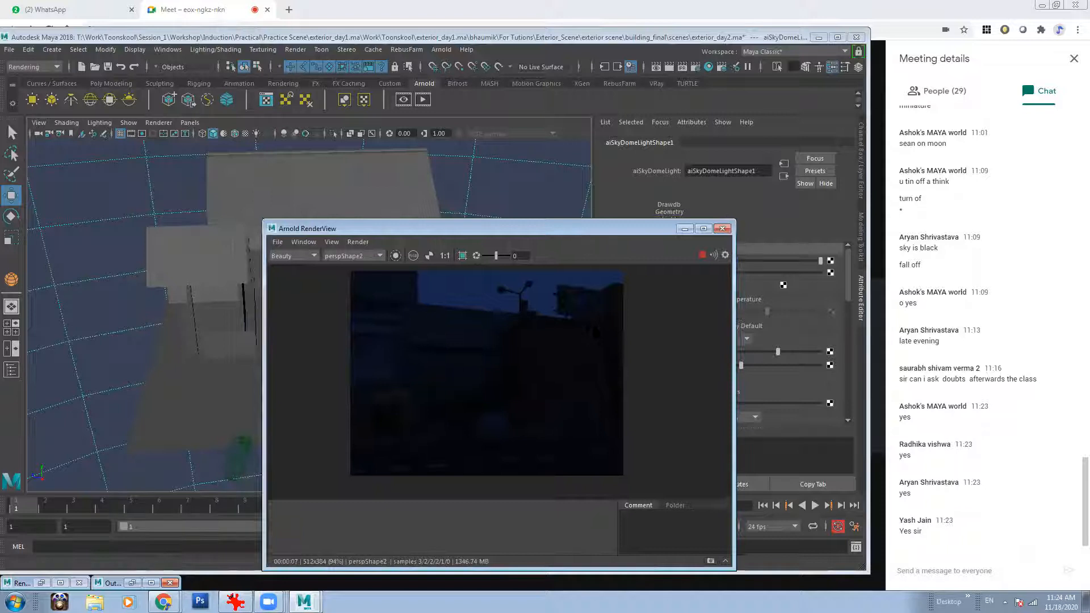
- Create a directional light and move it across the ground to about X 4.43, Z 10.77, in front of the small building
left_click_drag(318, 230, 401, 319)
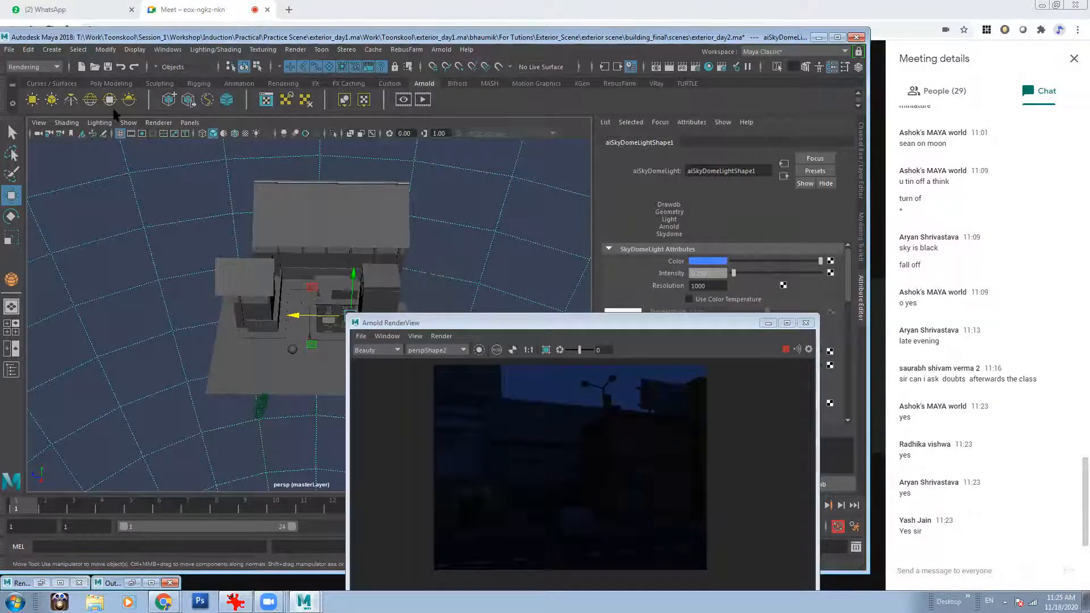
left_click(282, 84)
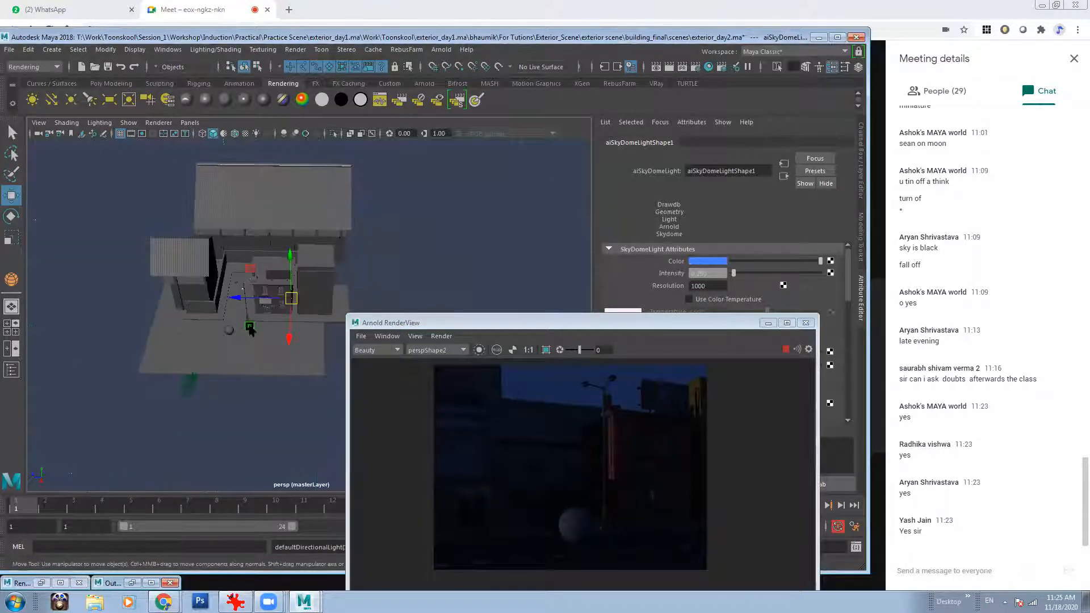
scroll(247, 325, "up", 1)
scroll(246, 325, "up", 1)
left_click_drag(247, 324, 121, 358)
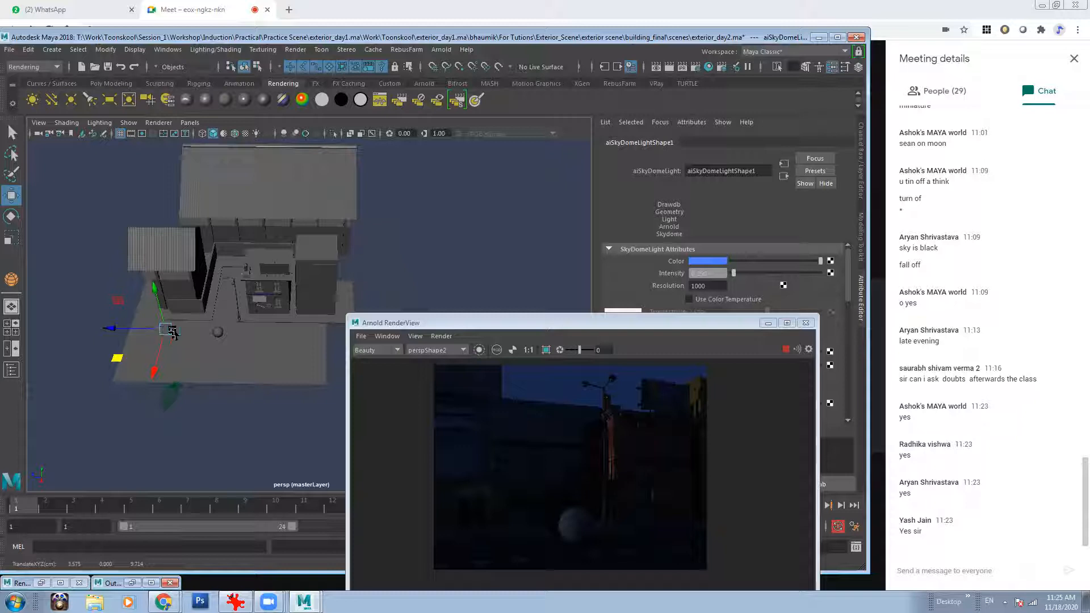
key("r")
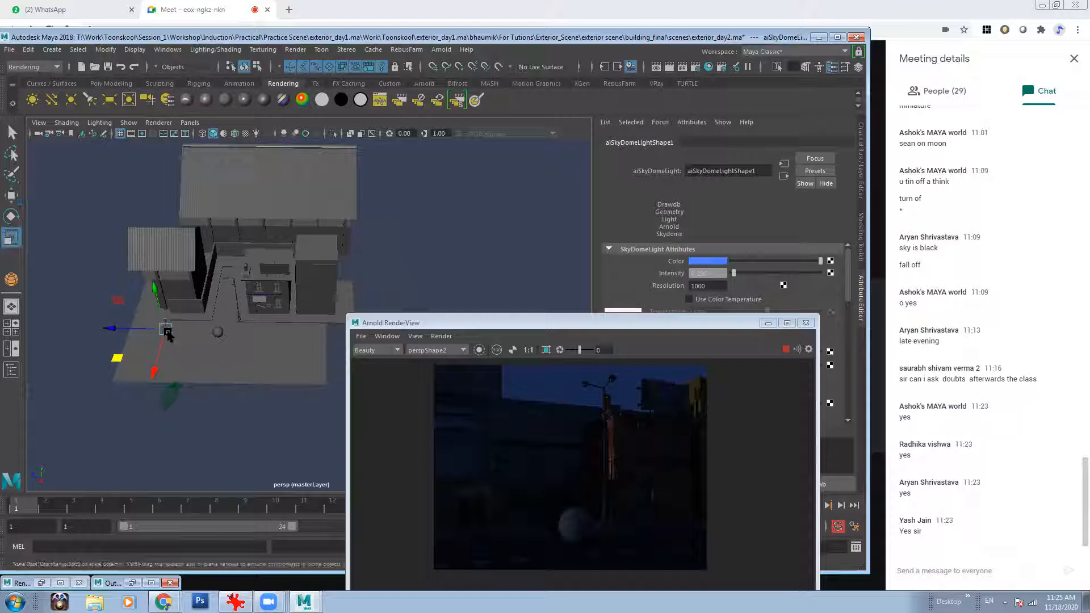
- Stop the live render and reload the Render Settings options by switching the renderer to Maya Software and back to Arnold Renderer
left_click(786, 350)
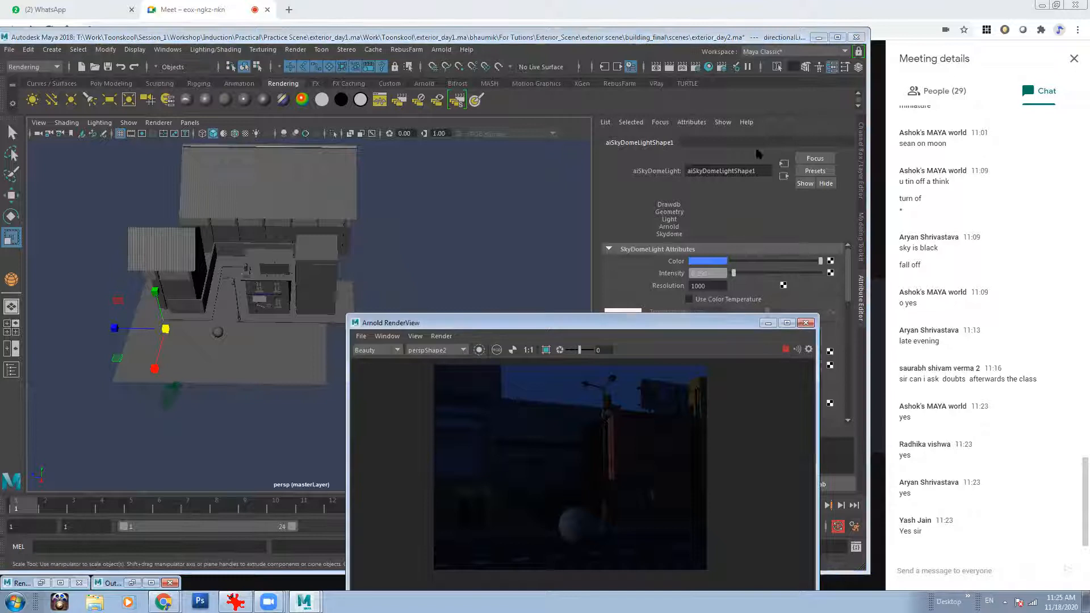
left_click(698, 67)
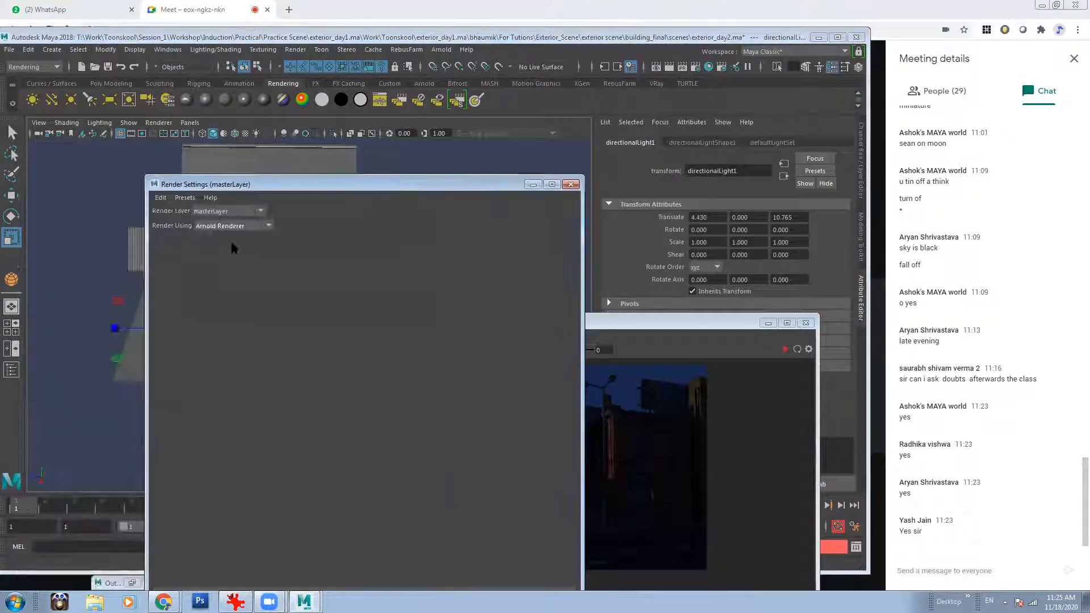
left_click(229, 229)
left_click(230, 238)
left_click(233, 226)
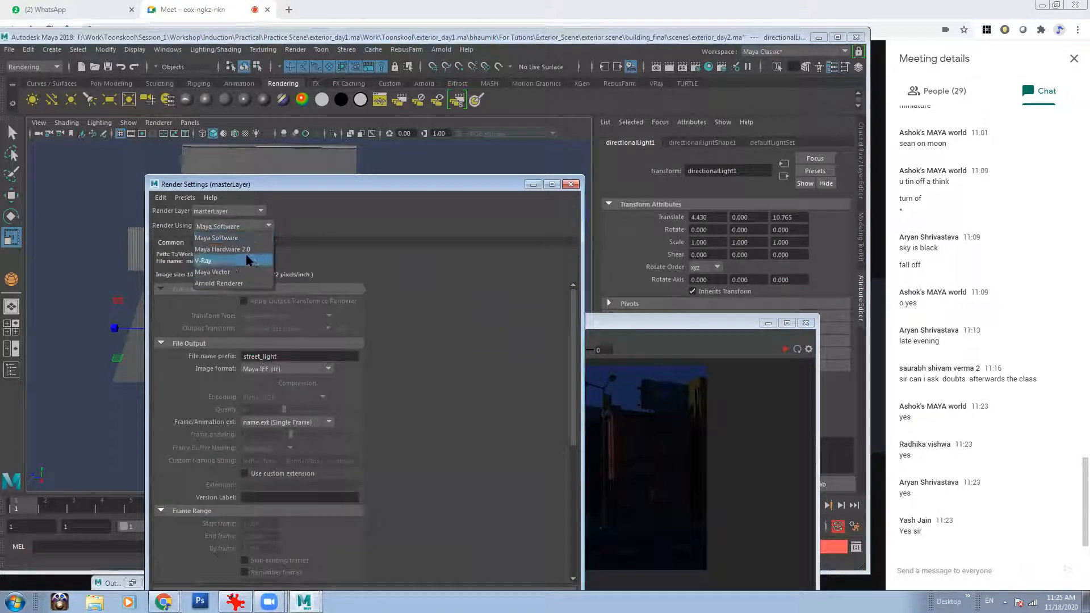
left_click(233, 284)
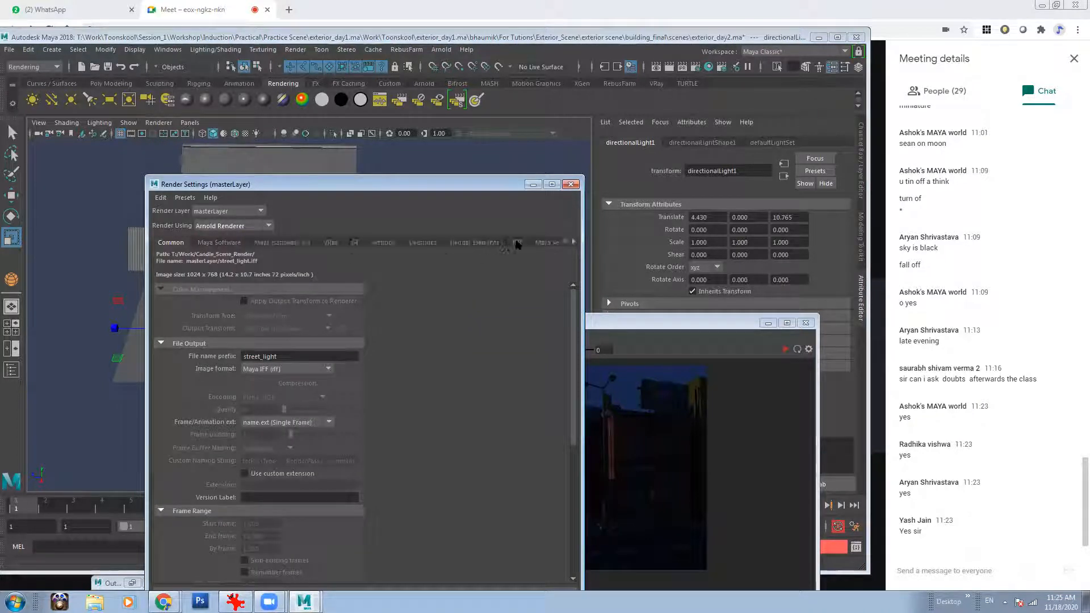
- Lower Arnold's Camera (AA) samples to 1 and minimize the Render Settings
left_click(572, 243)
left_click(473, 244)
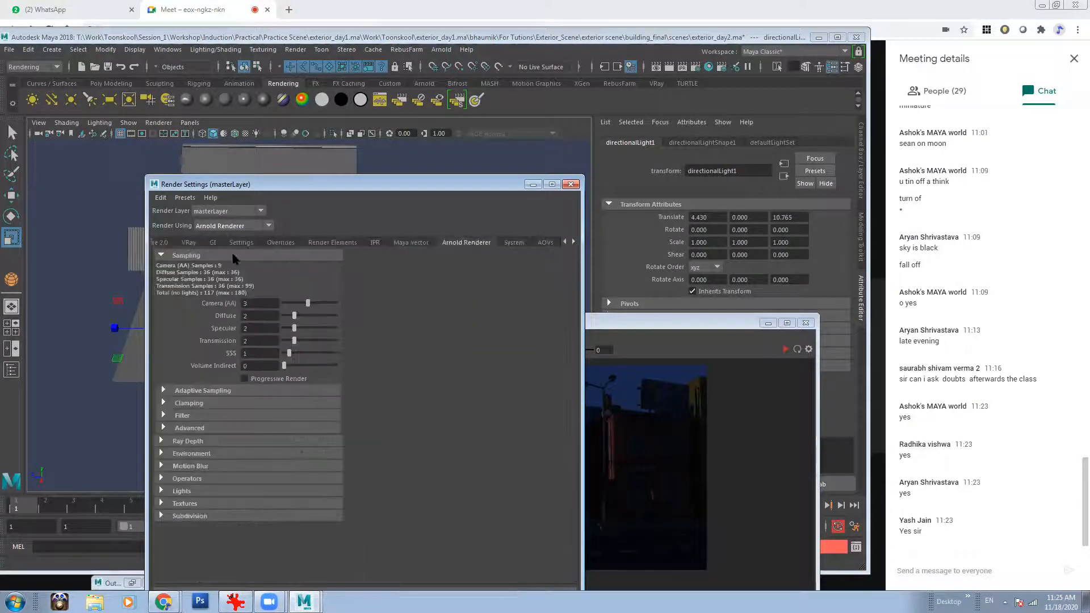
left_click_drag(308, 302, 296, 303)
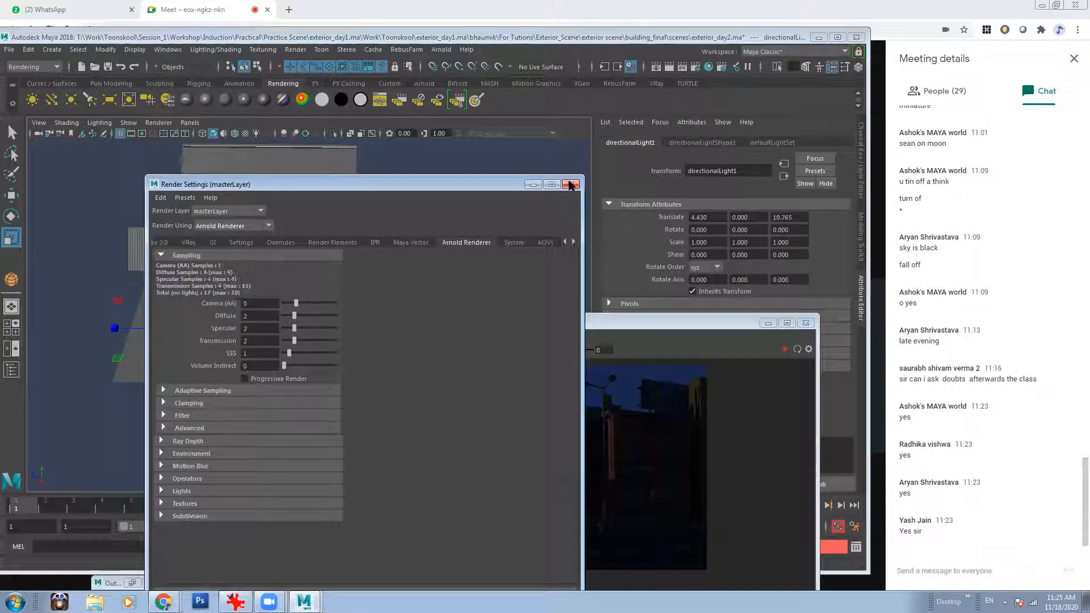
left_click(533, 184)
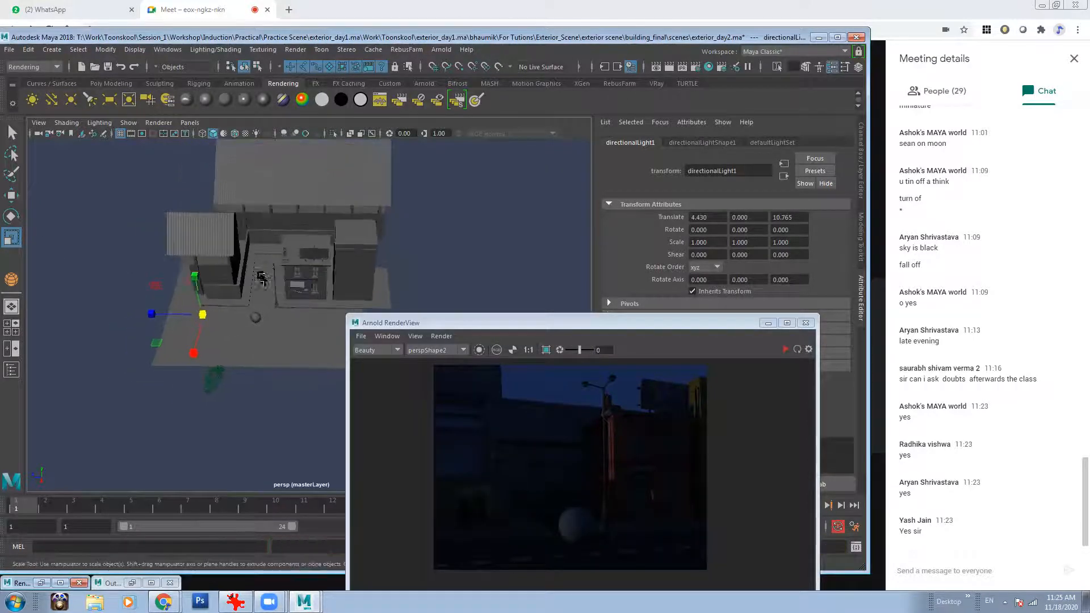
- Scale the directional light to about 3.88 and, with the render restarted, rotate it to about -53.2, 8.8, -11.6
left_click_drag(206, 314, 173, 321)
key("e")
left_click(778, 348)
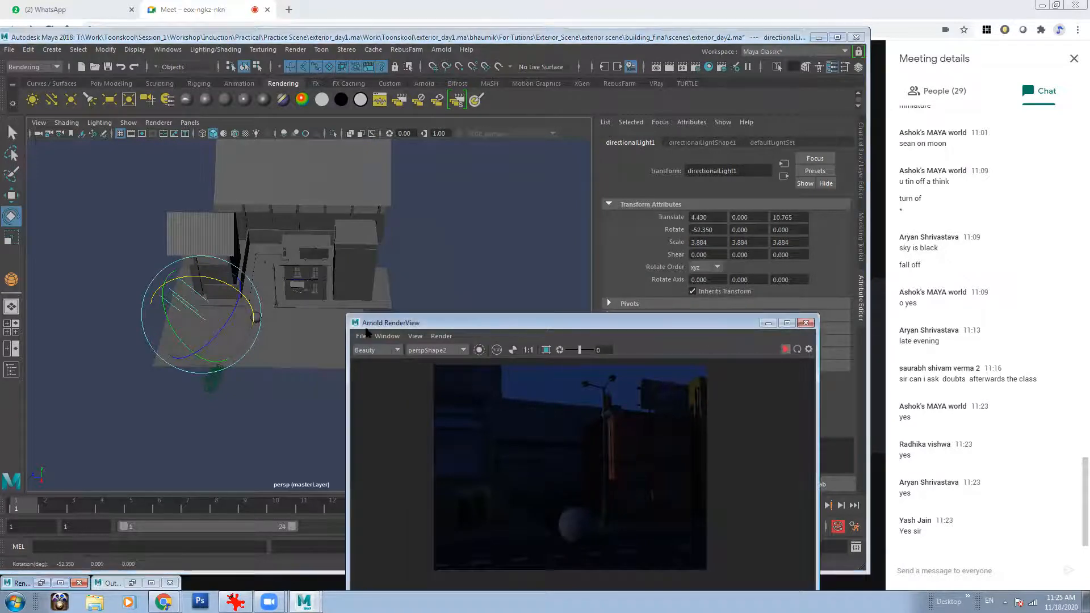
left_click_drag(202, 359, 206, 286)
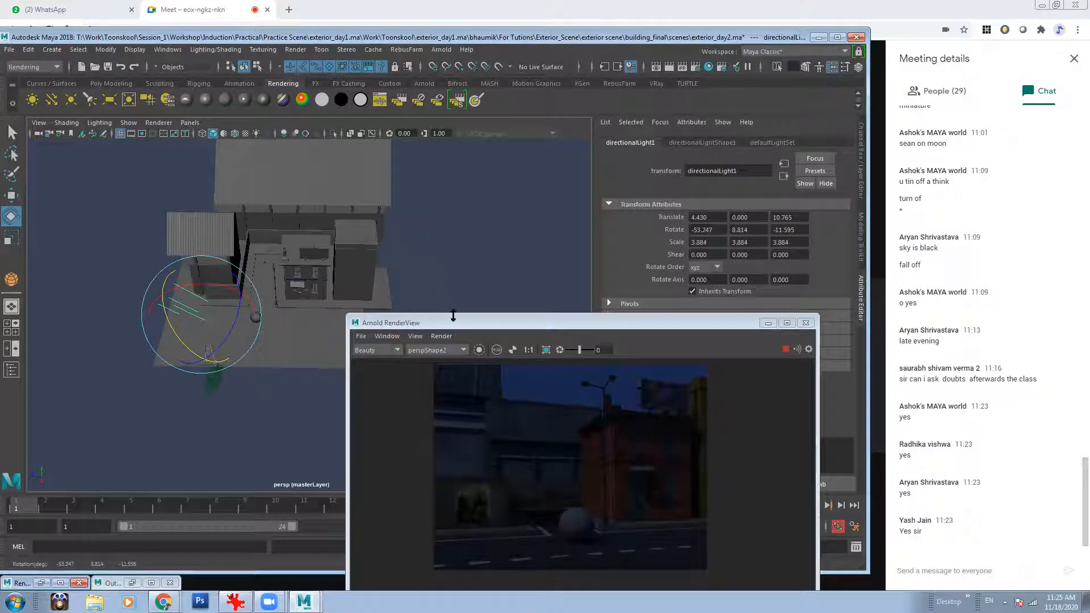
- Open the directional light's shape attributes, then shrink and reposition the RenderView so the render and light settings are both visible
left_click_drag(603, 322, 407, 222)
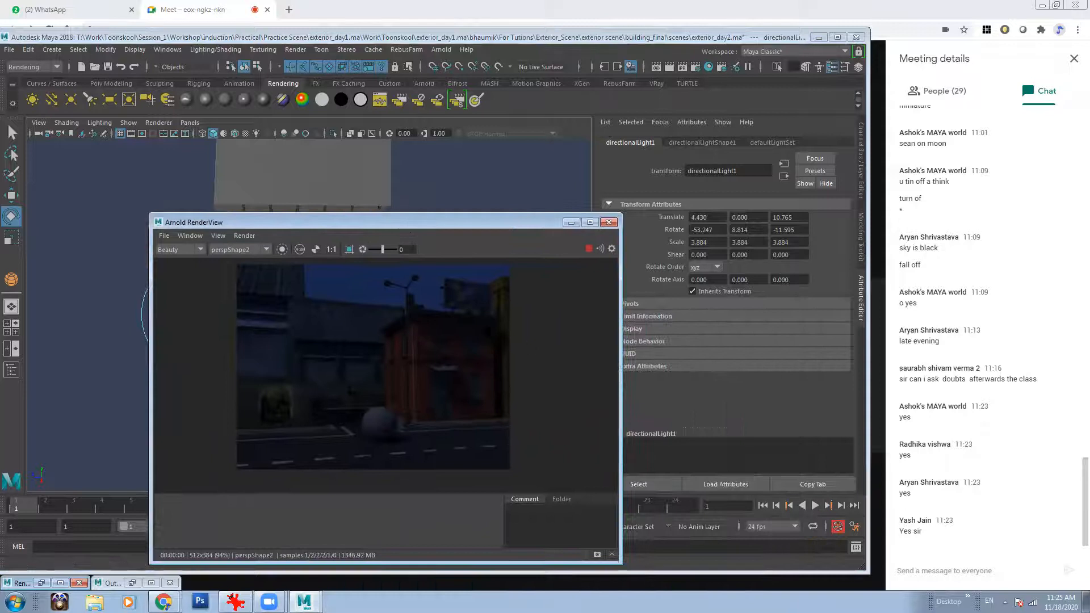
left_click(730, 143)
left_click_drag(502, 231, 539, 224)
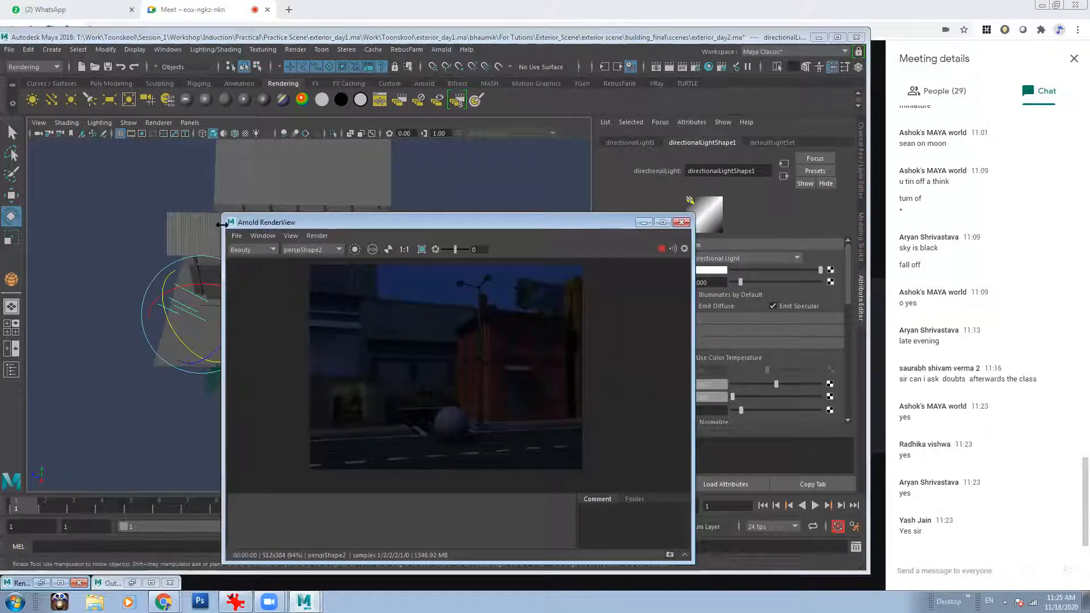
left_click_drag(224, 214, 303, 265)
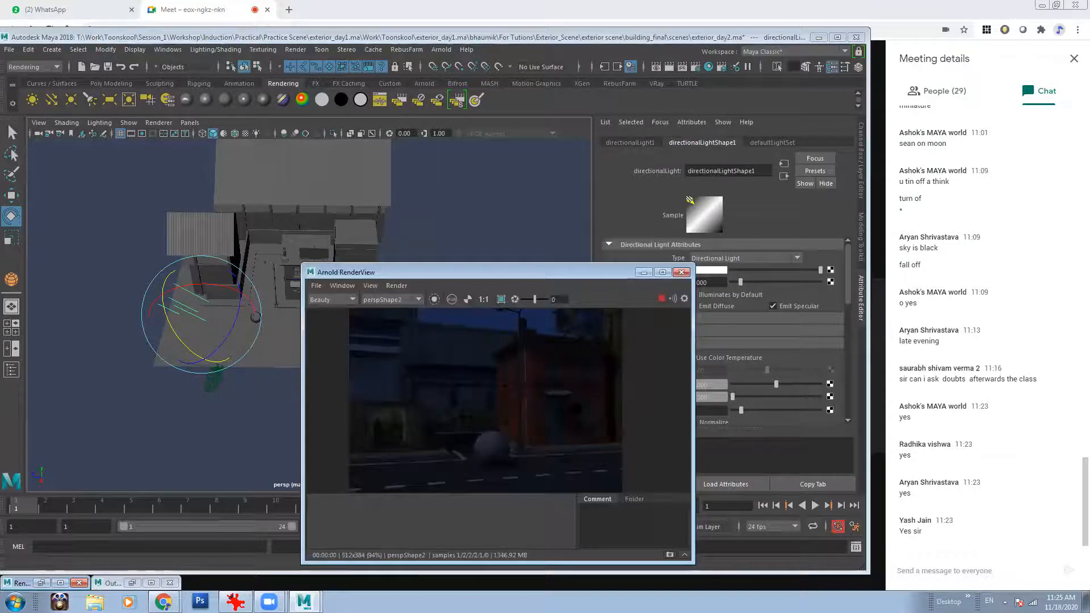
left_click_drag(613, 276, 556, 299)
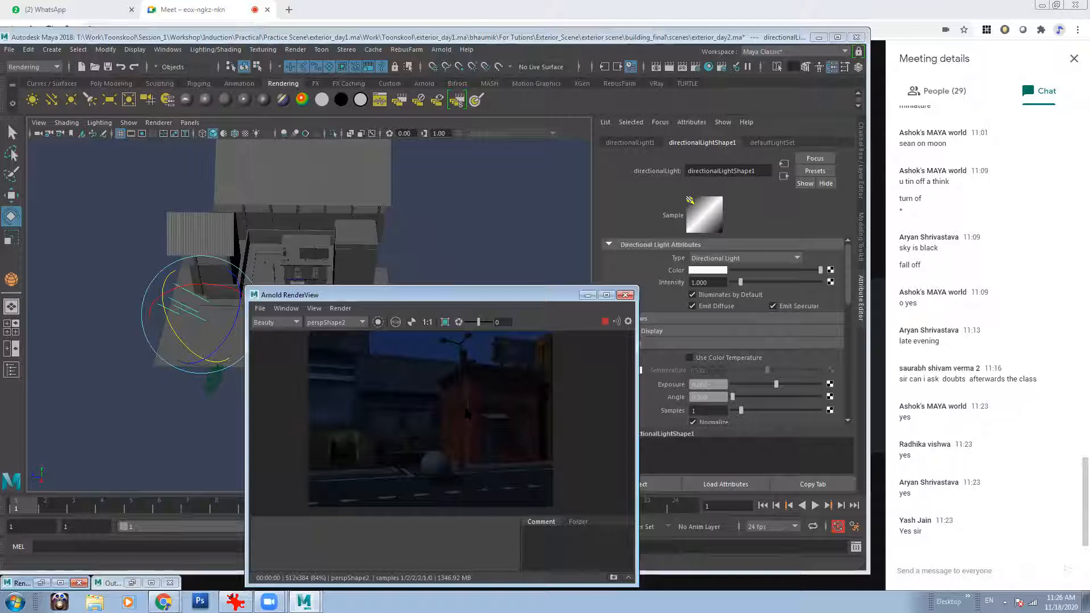
- Change the directional light's color to a saturated blue with a hue of about 221.5 and check the updated render
scroll(466, 414, "up", 1)
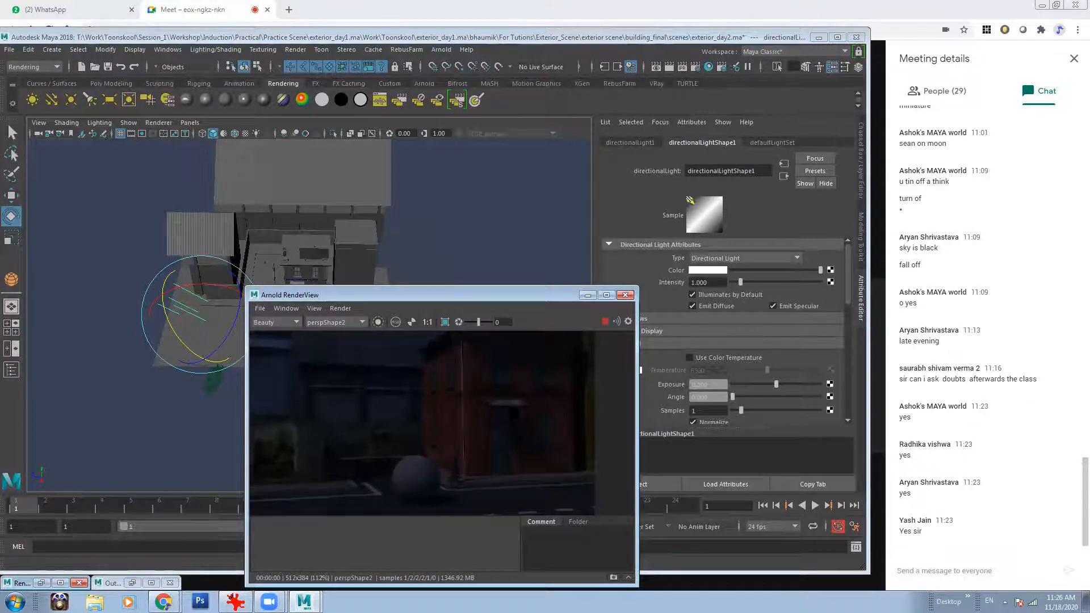
left_click(716, 275)
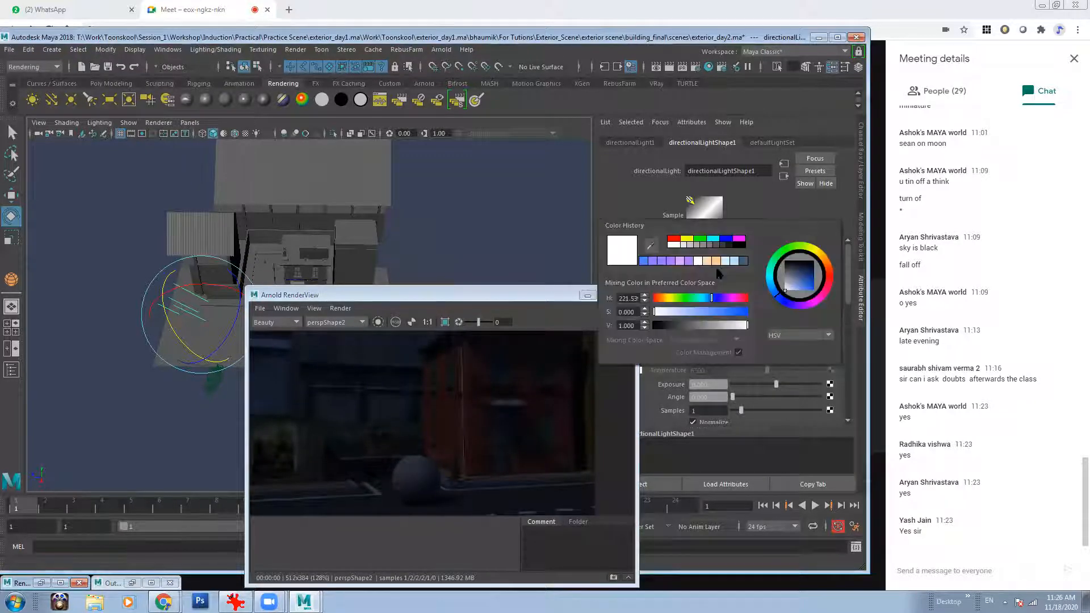
left_click(707, 314)
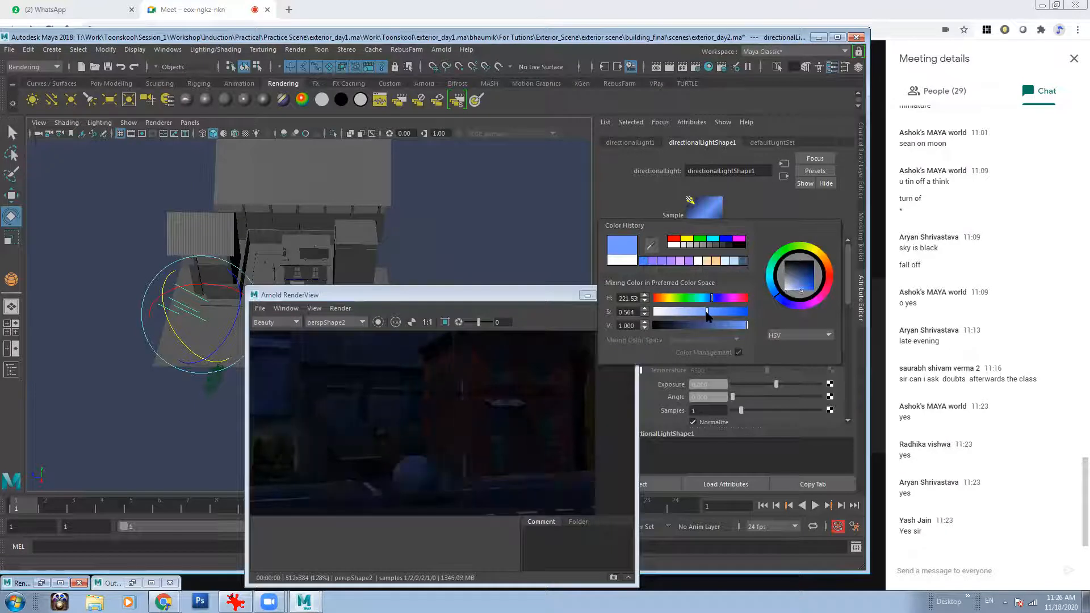
left_click(721, 312)
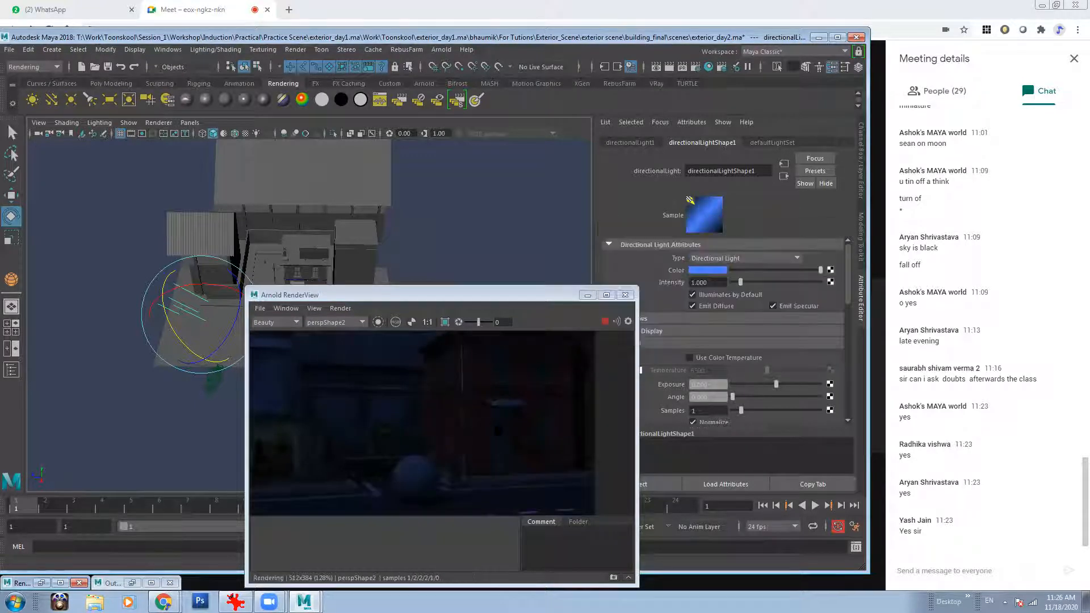
scroll(407, 429, "down", 2)
scroll(379, 440, "down", 1)
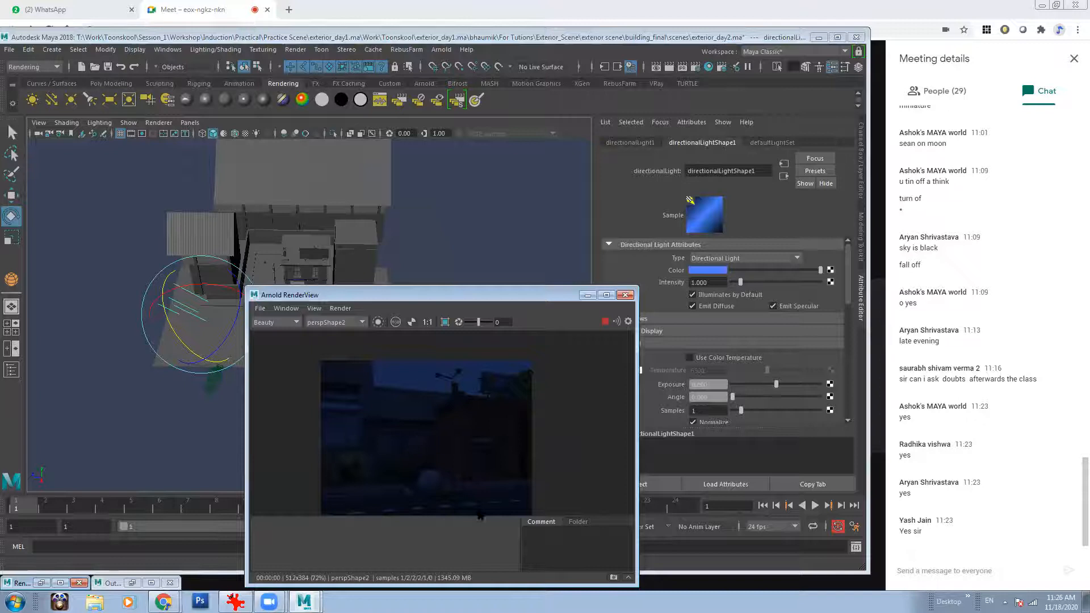
middle_click_drag(440, 468, 438, 453)
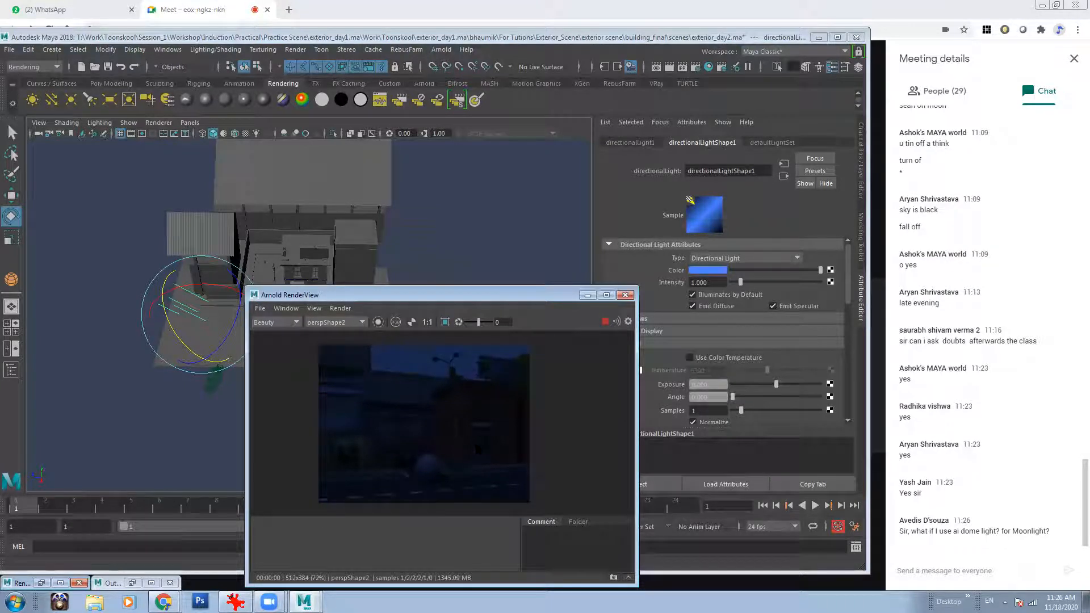
- Select the skydome light, uncover the viewport by moving the RenderView aside, and inspect the blue-lit render up close
left_click(483, 228)
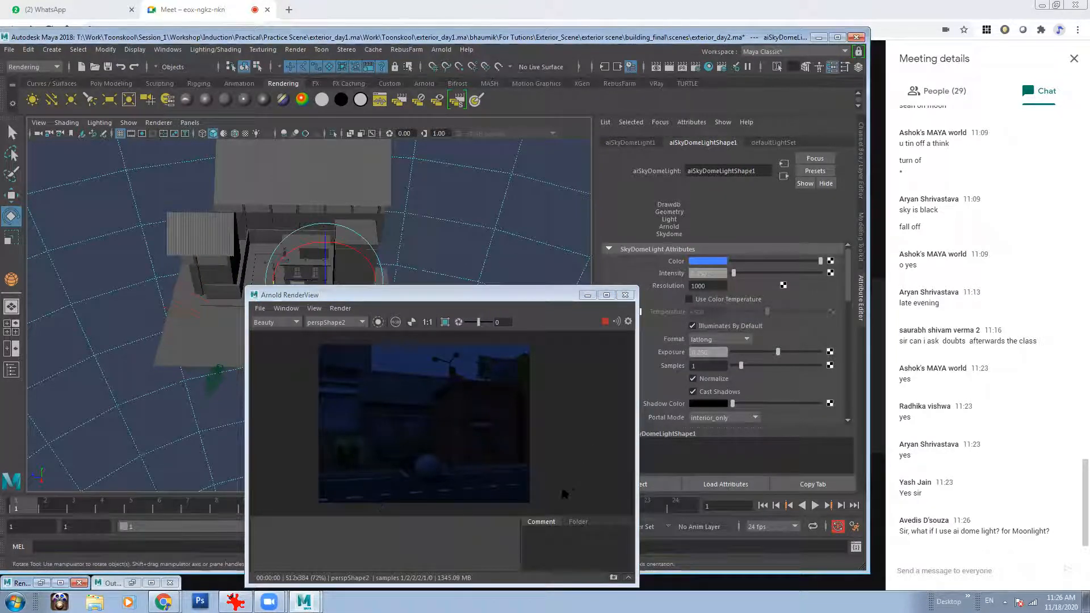
left_click_drag(517, 301, 643, 238)
left_click_drag(241, 282, 224, 283, "alt")
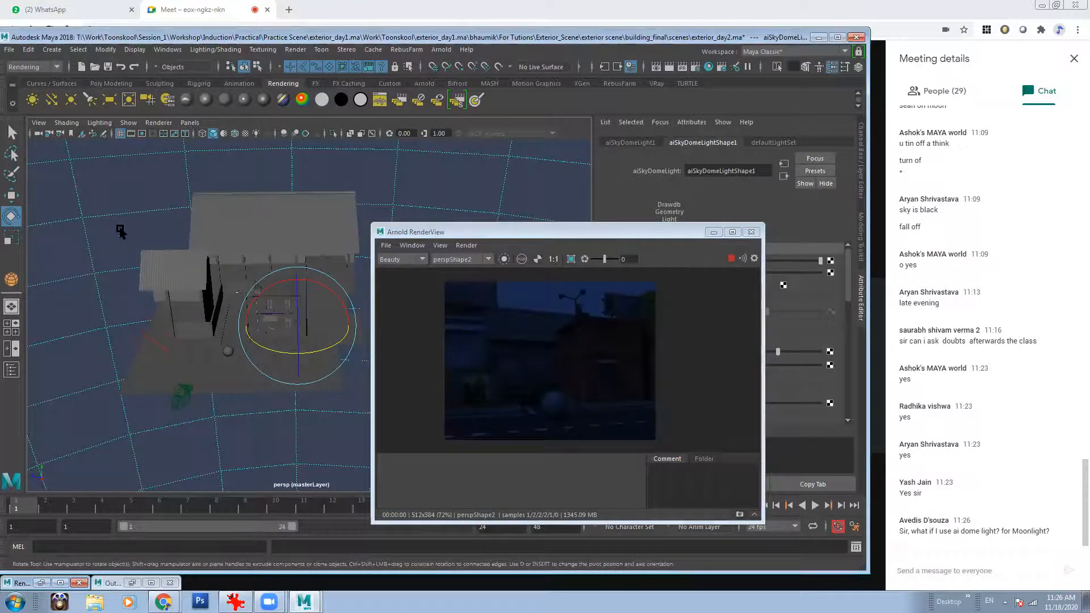
scroll(544, 375, "up", 3)
left_click_drag(611, 368, 533, 360)
scroll(523, 372, "up", 5)
scroll(546, 395, "down", 3)
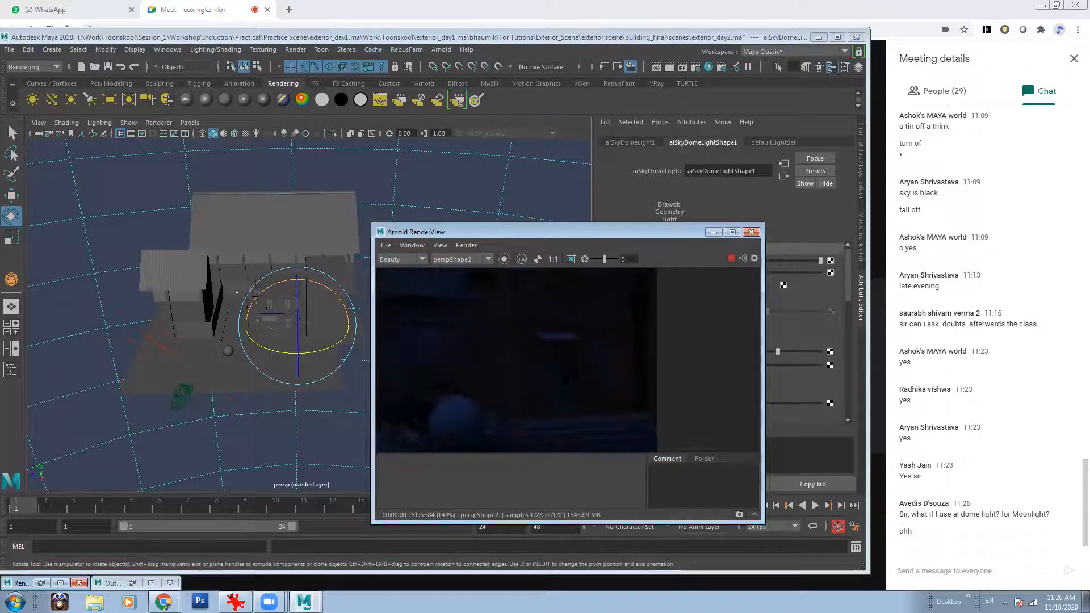
scroll(545, 364, "down", 3)
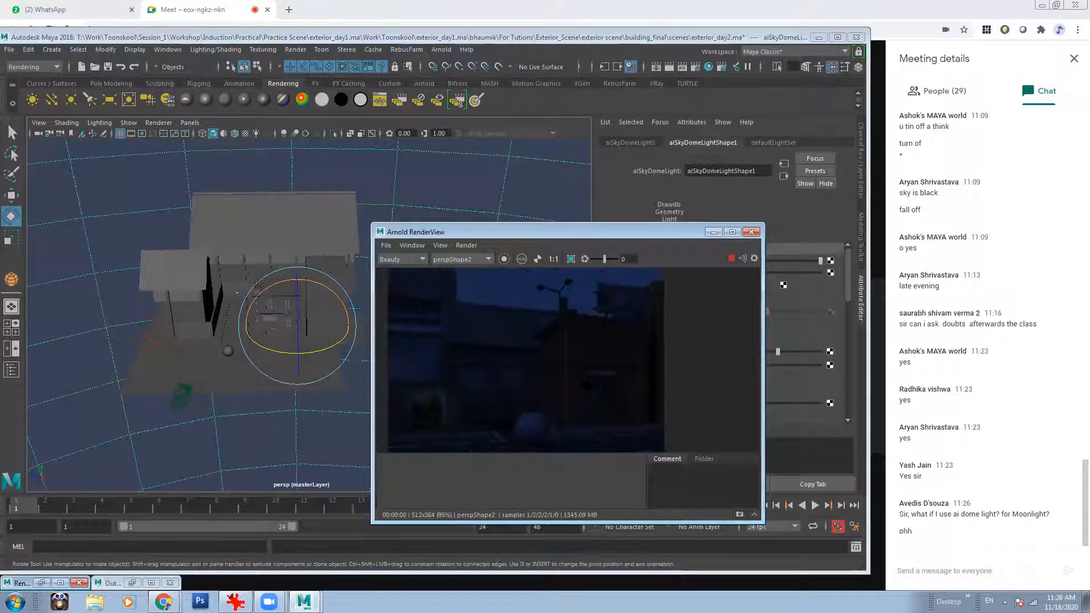
middle_click_drag(216, 332, 251, 294, "alt")
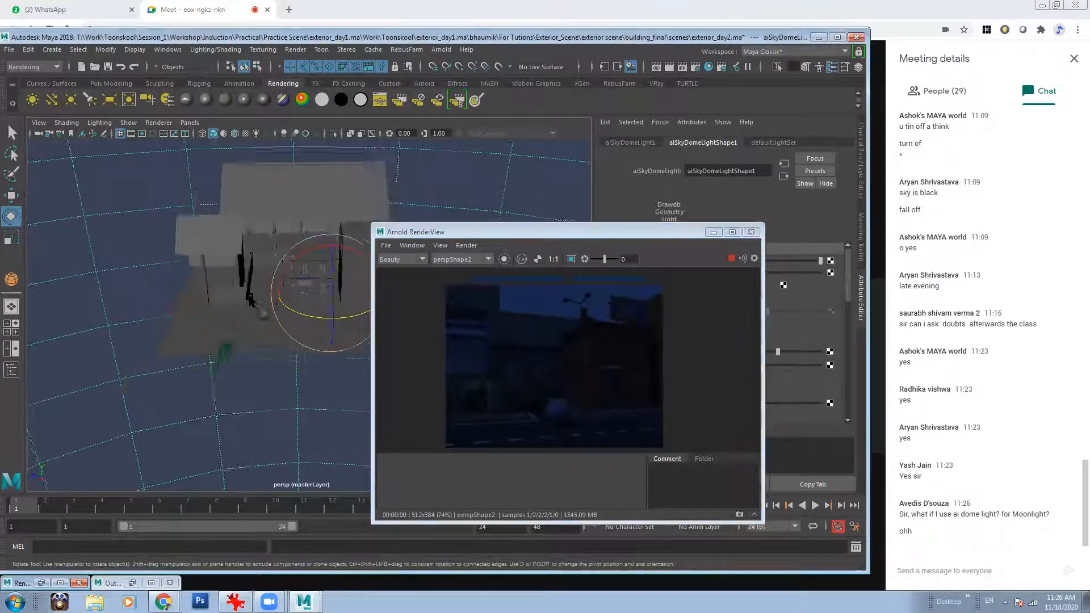
- Select the directional light, move it up above the smaller building, and check the sphere's shading in the render
scroll(251, 295, "up", 1)
left_click(164, 299)
key("w")
left_click_drag(170, 301, 175, 203)
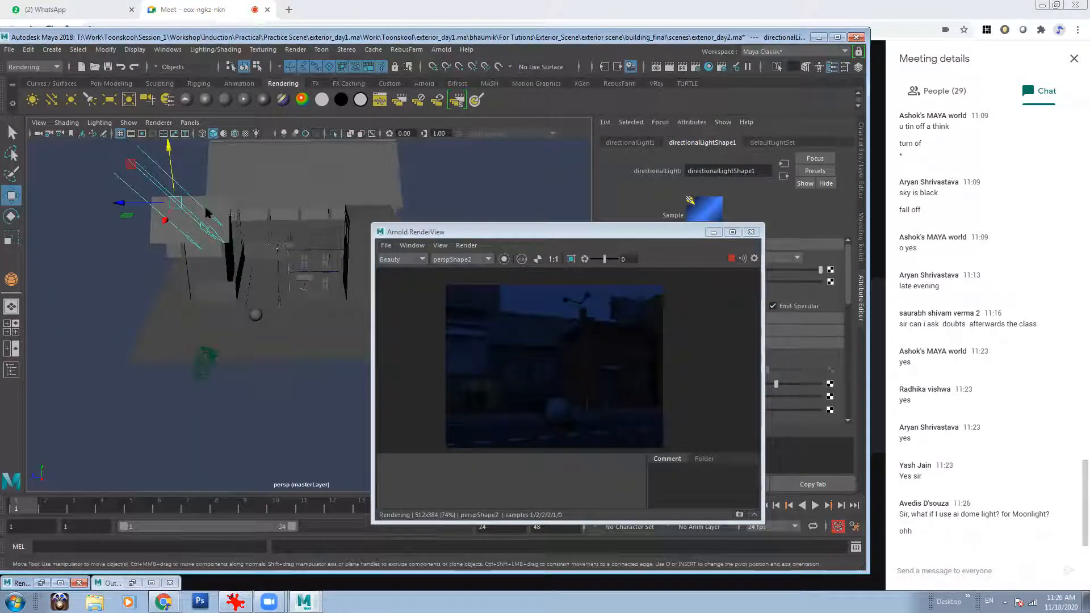
middle_click_drag(207, 233, 225, 241, "alt")
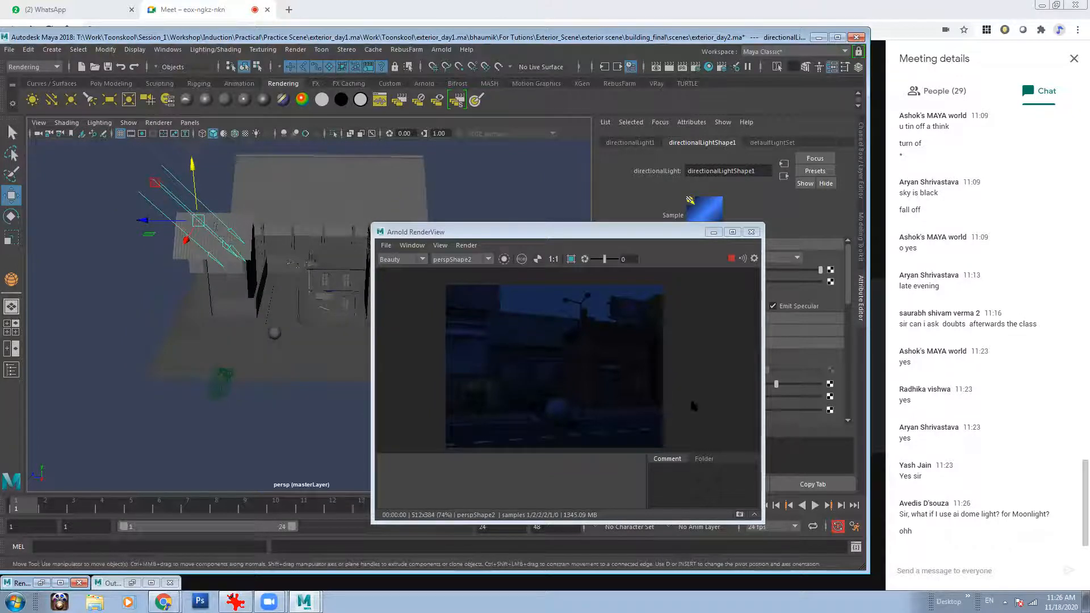
scroll(693, 405, "up", 2)
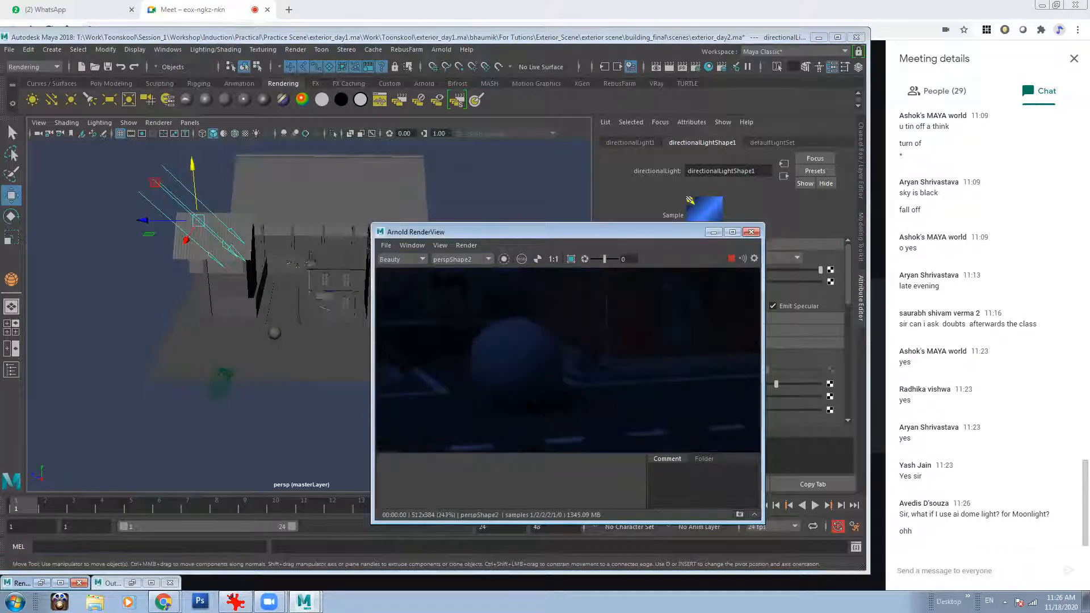
- Examine the skydome surrounding the whole street scene from several angles, with the RenderView shifted clear of the viewport
middle_click_drag(342, 243, 283, 262, "alt")
right_click_drag(324, 286, 226, 265, "alt")
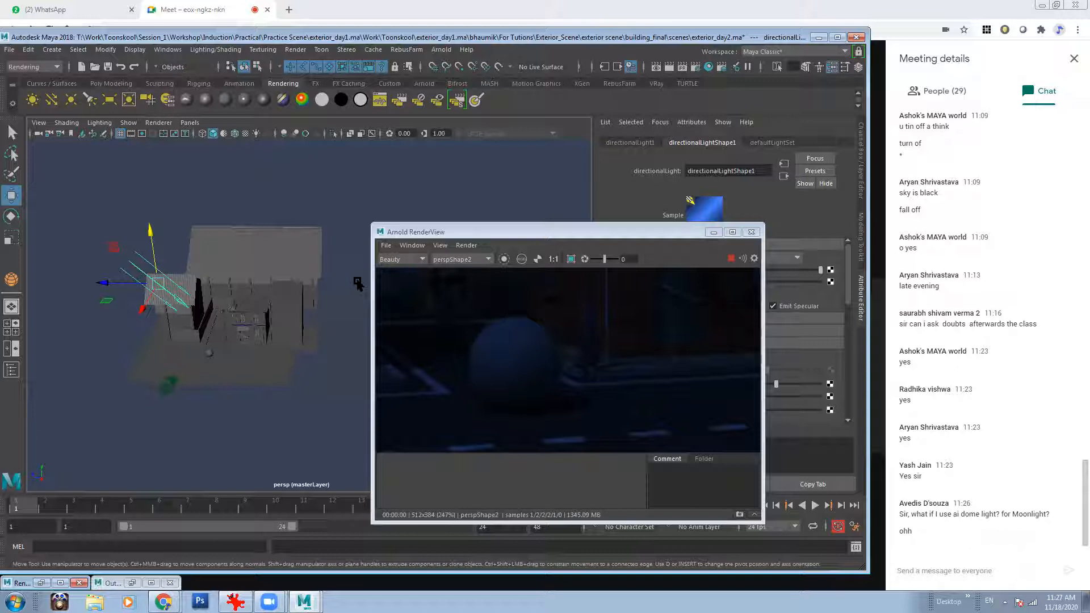
scroll(292, 242, "down", 4)
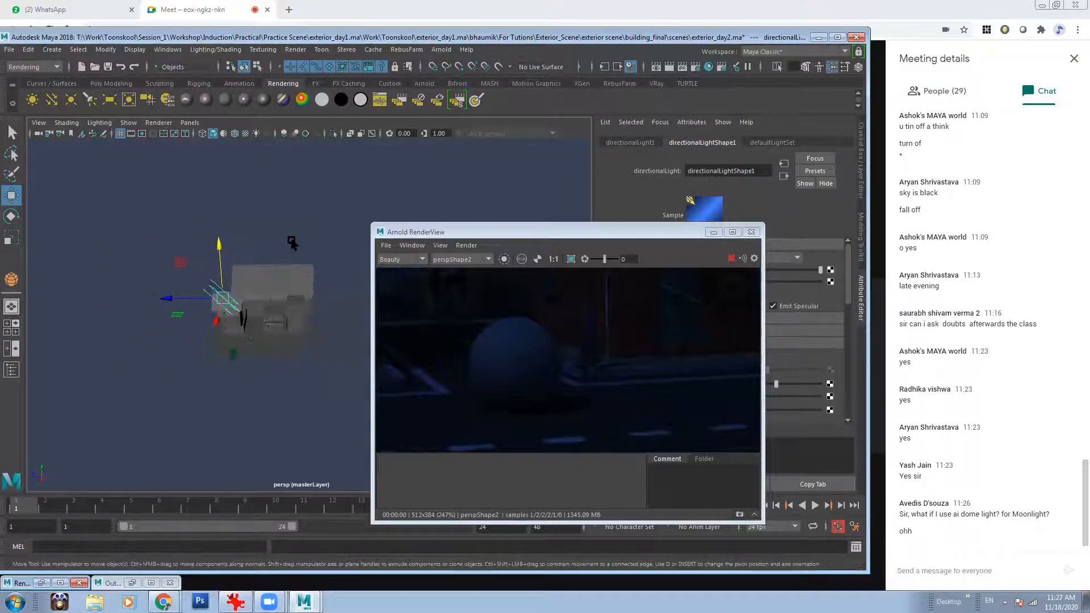
middle_click_drag(248, 251, 221, 278, "alt")
left_click(323, 299)
left_click_drag(218, 280, 373, 195, "alt")
scroll(267, 310, "up", 8)
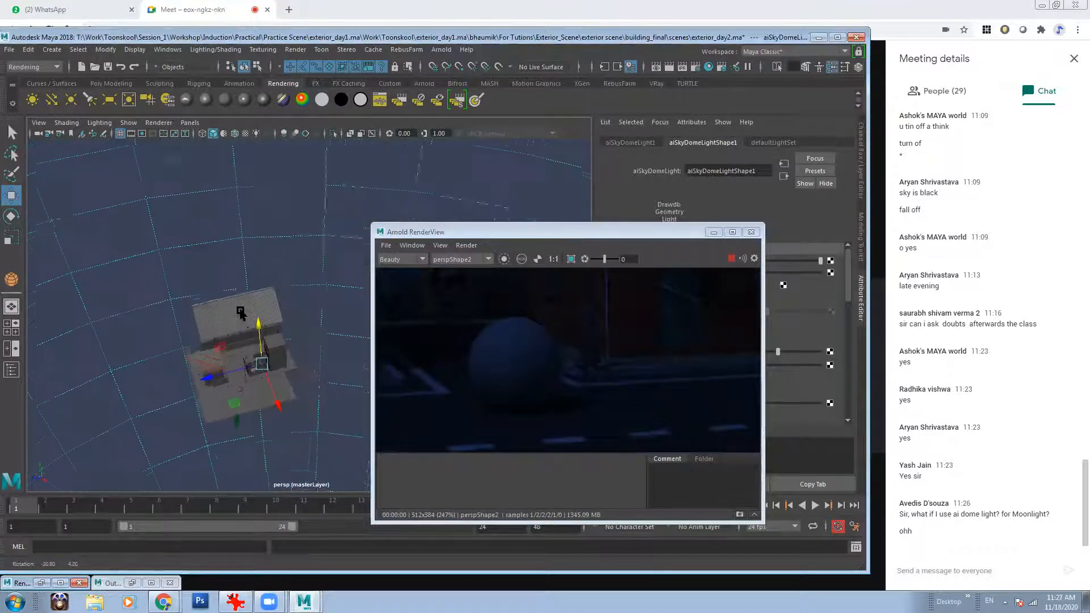
middle_click_drag(237, 302, 272, 238, "alt")
right_click_drag(273, 239, 306, 329, "alt")
left_click_drag(306, 329, 279, 314, "alt")
left_click_drag(502, 233, 590, 233)
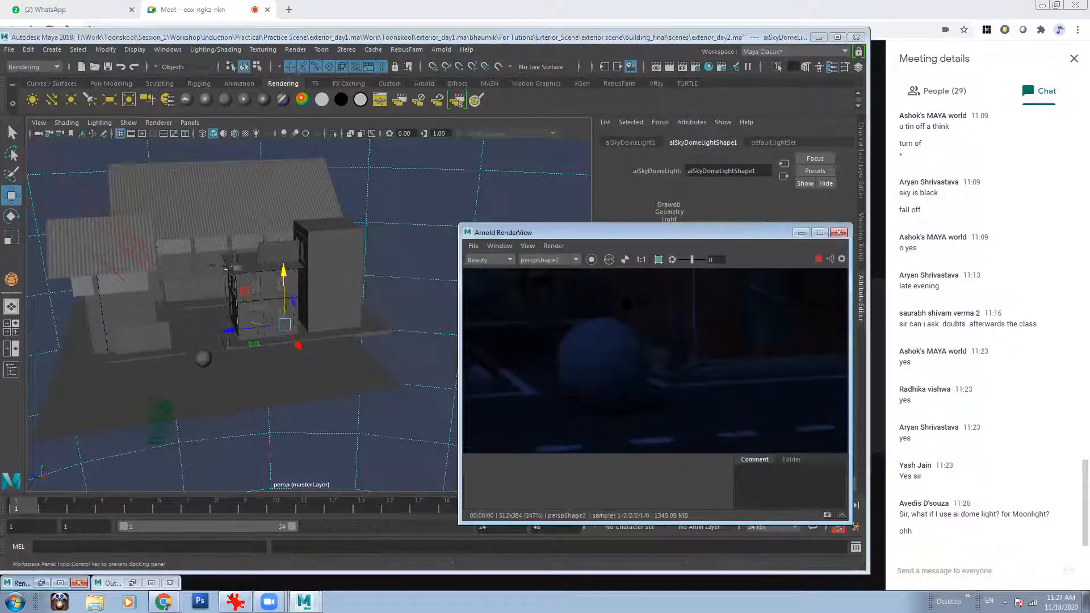
- Compare the directional light's placement with the skydome by selecting each, then enlarge the RenderView to show more of the render
left_click_drag(283, 265, 151, 210, "alt")
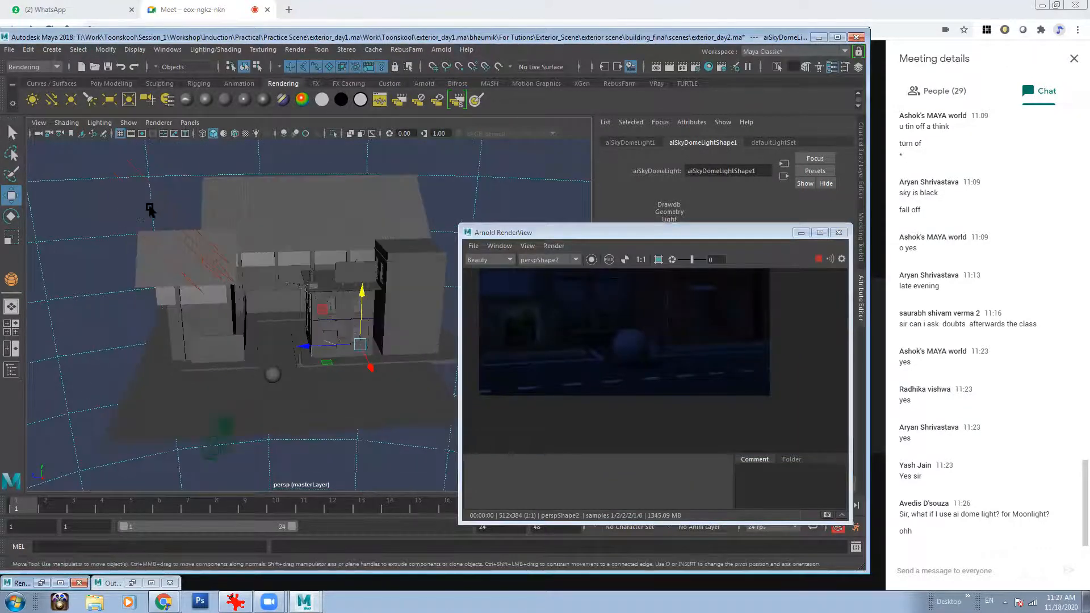
left_click_drag(297, 329, 236, 239, "alt")
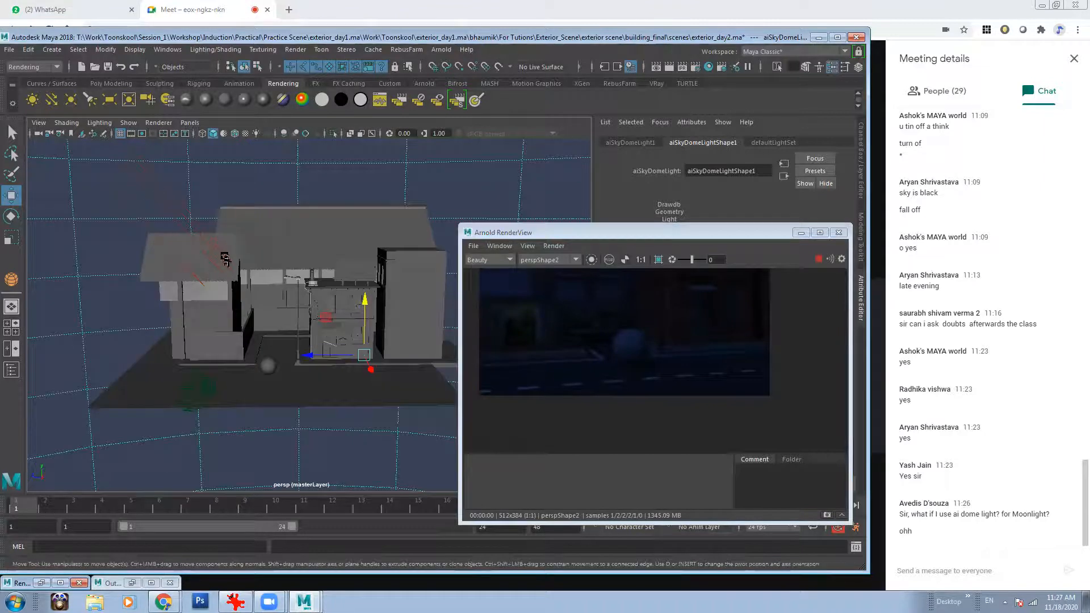
left_click(174, 218)
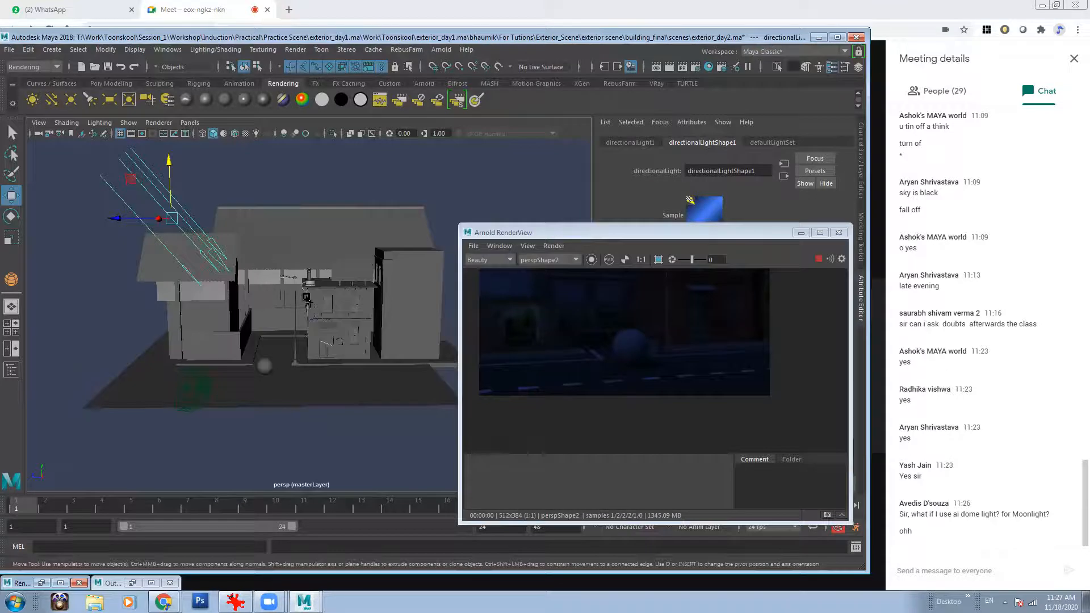
scroll(305, 294, "down", 3)
left_click_drag(279, 261, 241, 279, "alt")
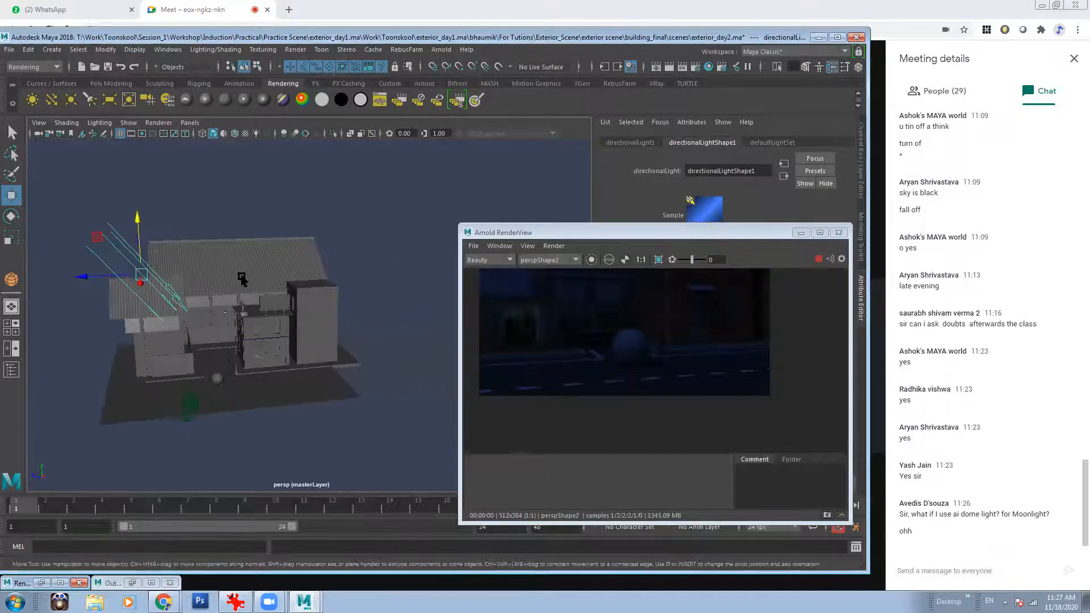
left_click(407, 264)
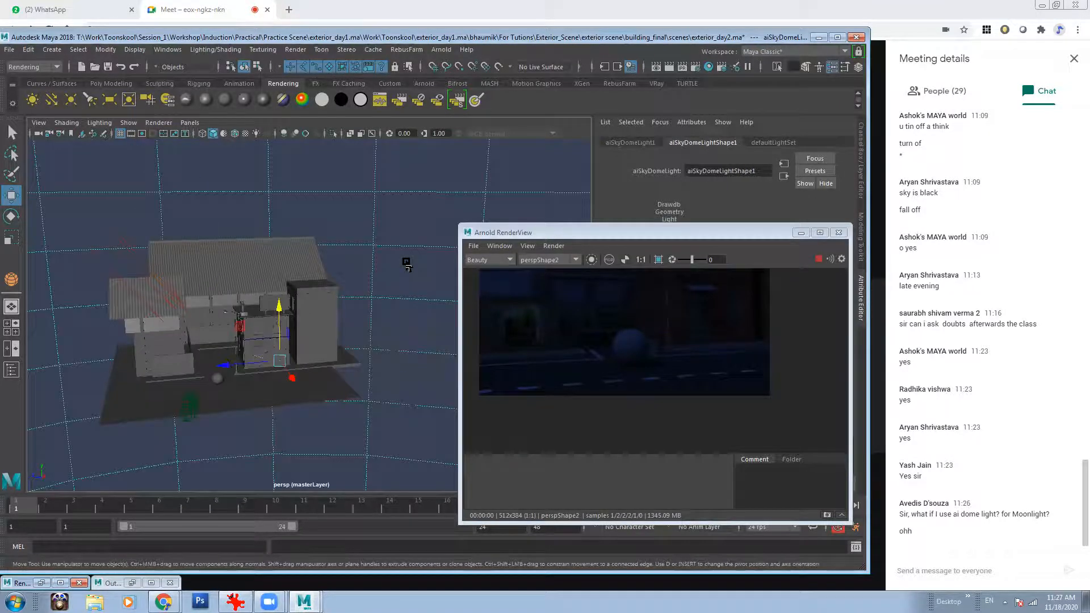
scroll(653, 360, "down", 1)
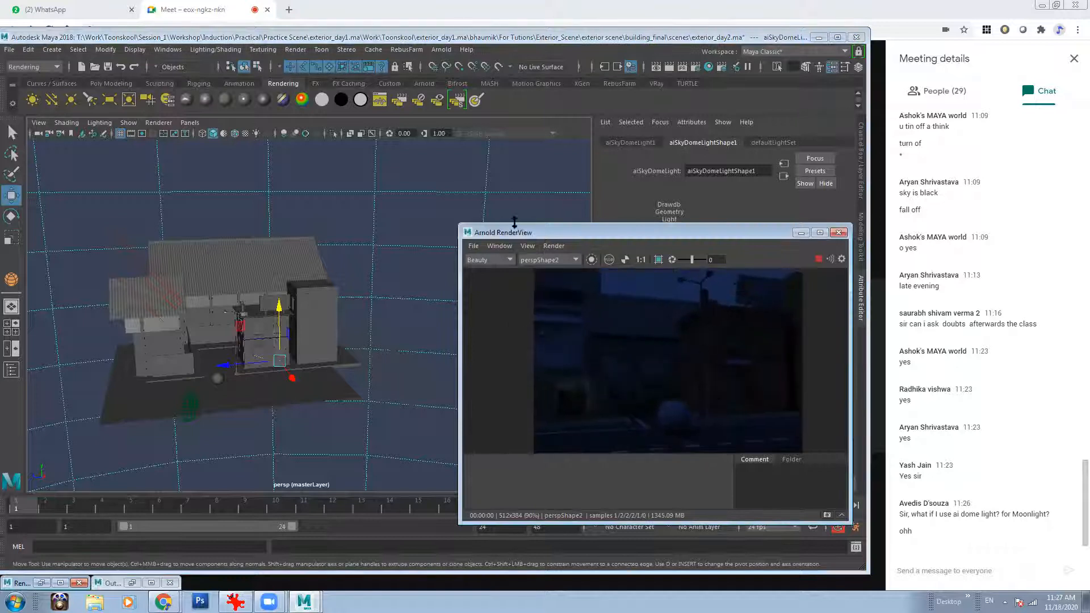
left_click_drag(461, 224, 341, 121)
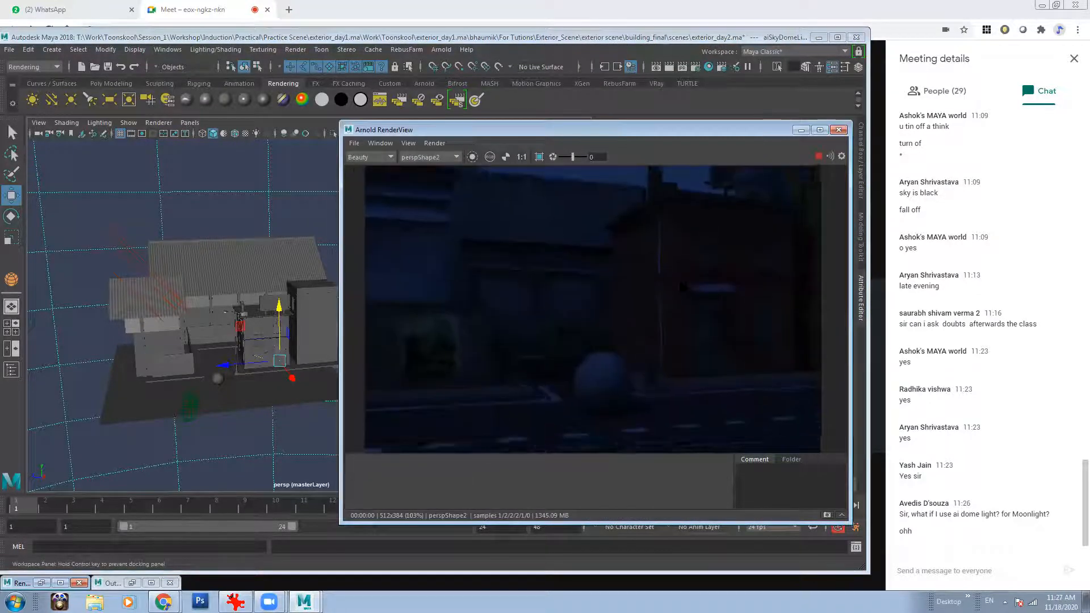
scroll(614, 312, "down", 1)
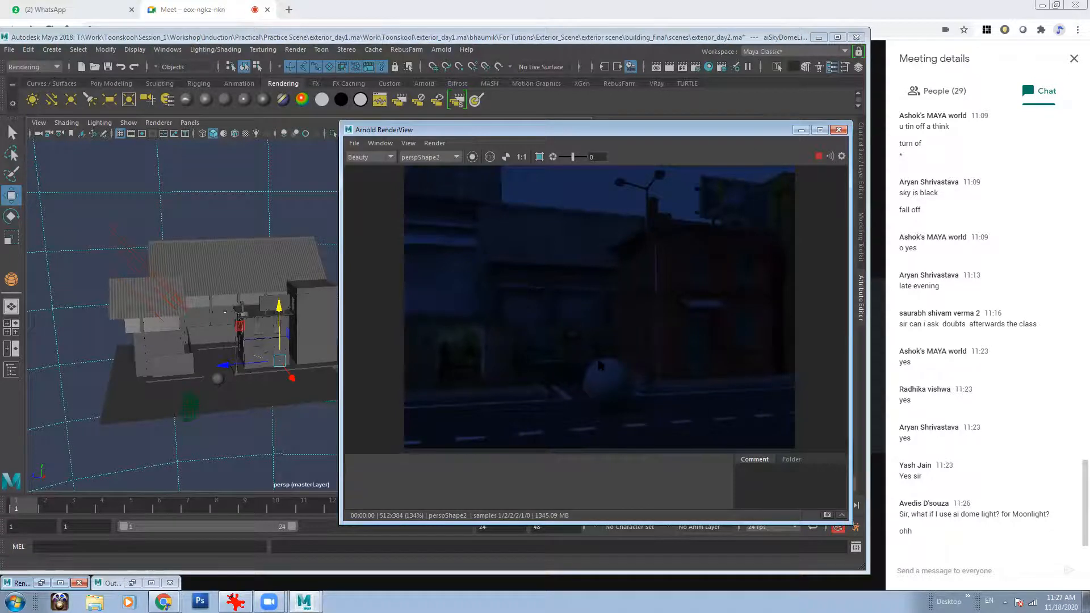
- Select the skydome light above the rooftops and hide it so that only the directional light illuminates the scene
key("f")
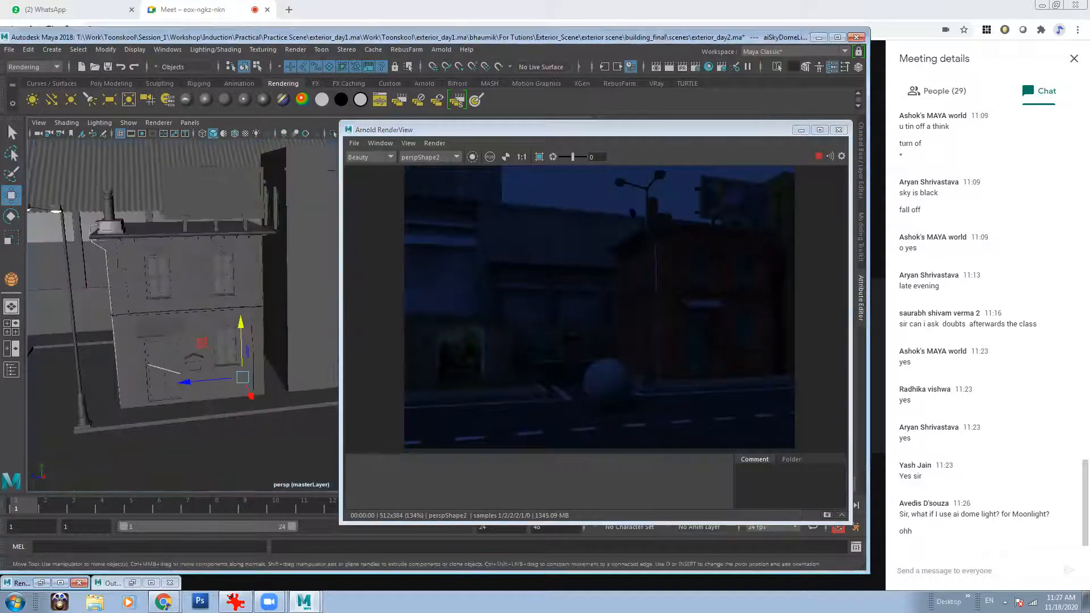
left_click_drag(219, 307, 244, 301, "alt")
left_click(157, 191)
left_click_drag(287, 244, 272, 213, "alt")
left_click(268, 193)
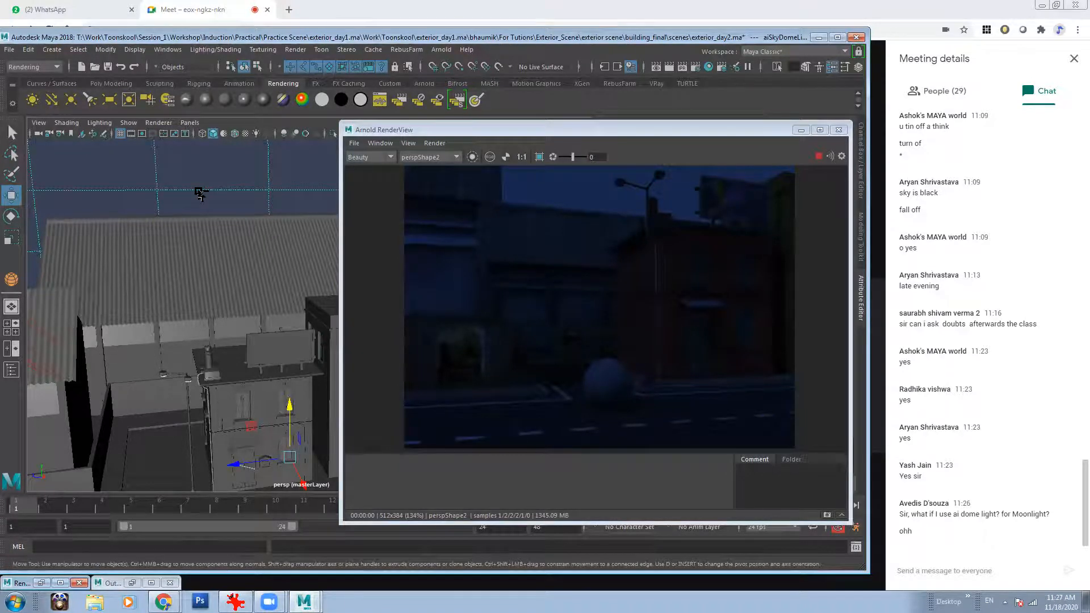
key("ctrl+h")
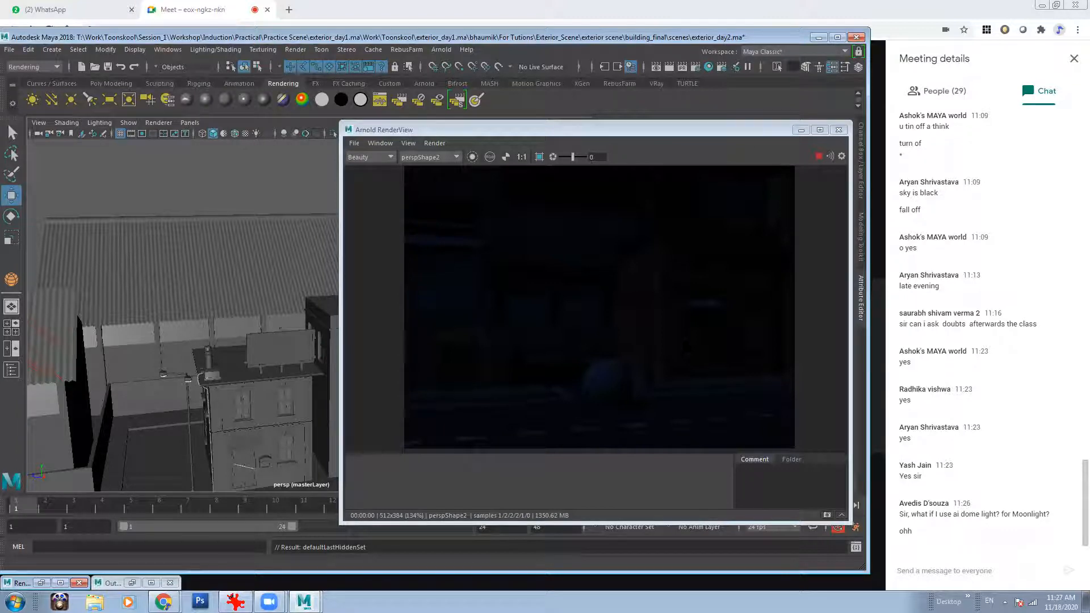
- Examine the render without the skydome, checking the directional light's effect on the building fronts and the sphere
left_click(654, 276)
scroll(654, 276, "down", 2)
scroll(525, 253, "up", 5)
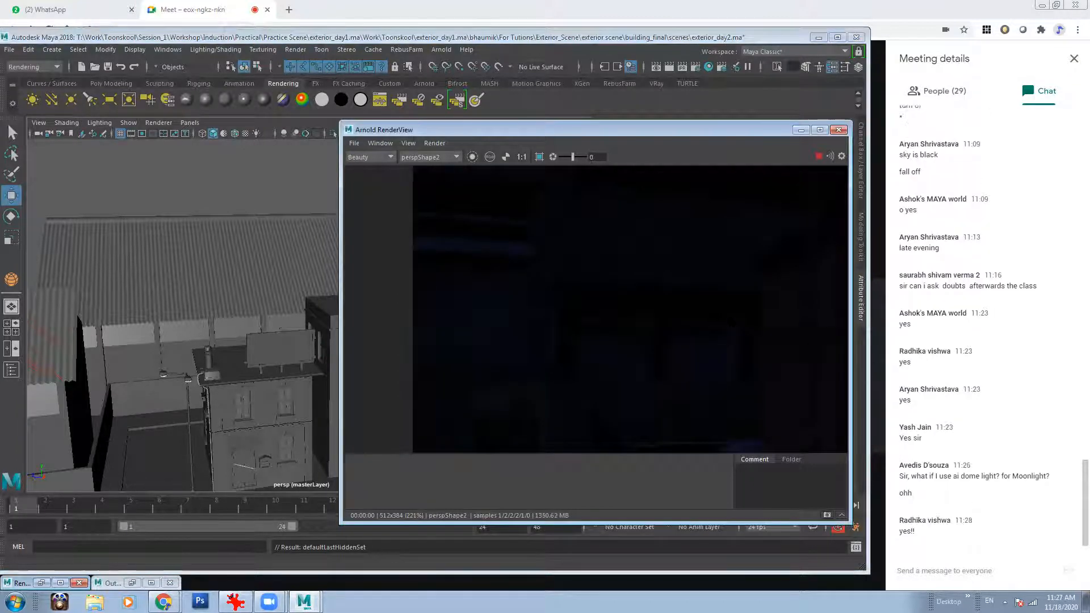
left_click_drag(732, 323, 542, 275)
scroll(644, 277, "down", 8)
left_click_drag(597, 254, 531, 287)
scroll(530, 287, "up", 5)
left_click_drag(619, 312, 657, 298)
- Select the directional light and move the RenderView off its attributes to expose the Visibility settings
left_click_drag(156, 348, 181, 323, "alt")
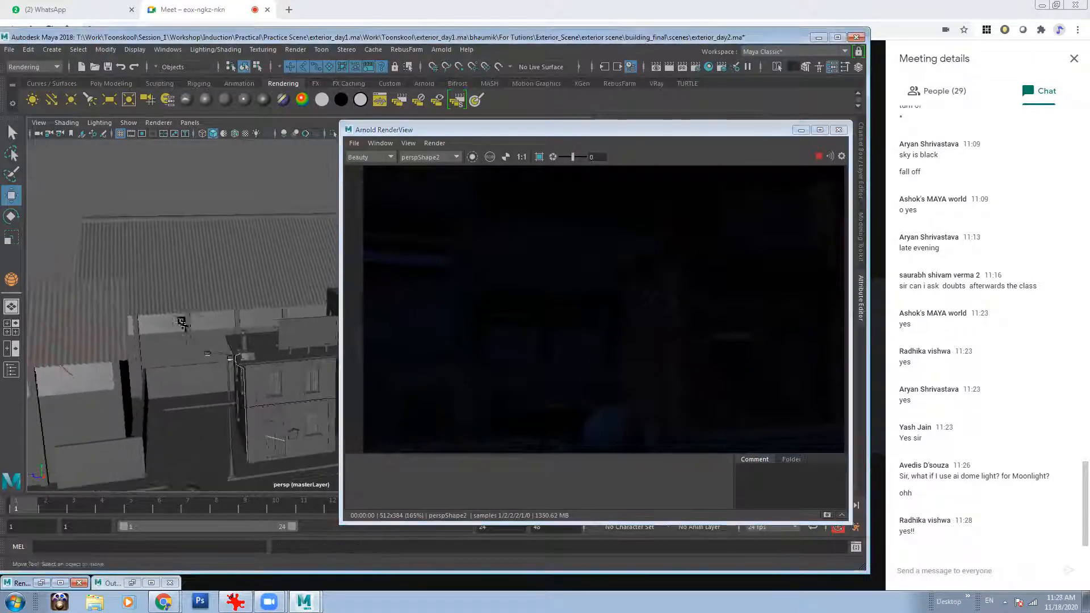
left_click(91, 326)
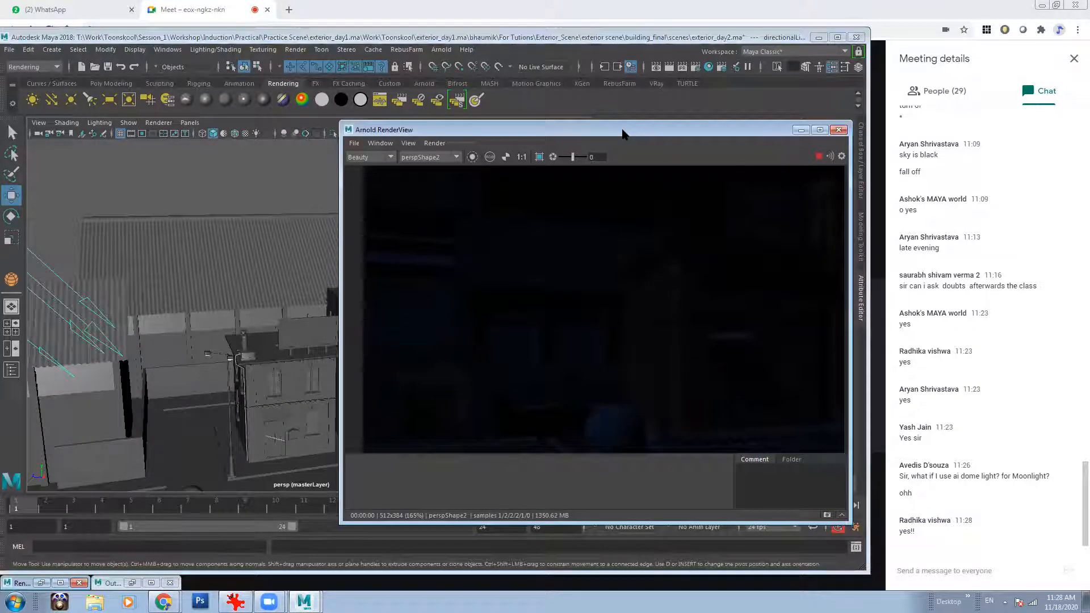
left_click_drag(628, 134, 338, 135)
scroll(688, 335, "down", 5)
scroll(687, 335, "up", 2)
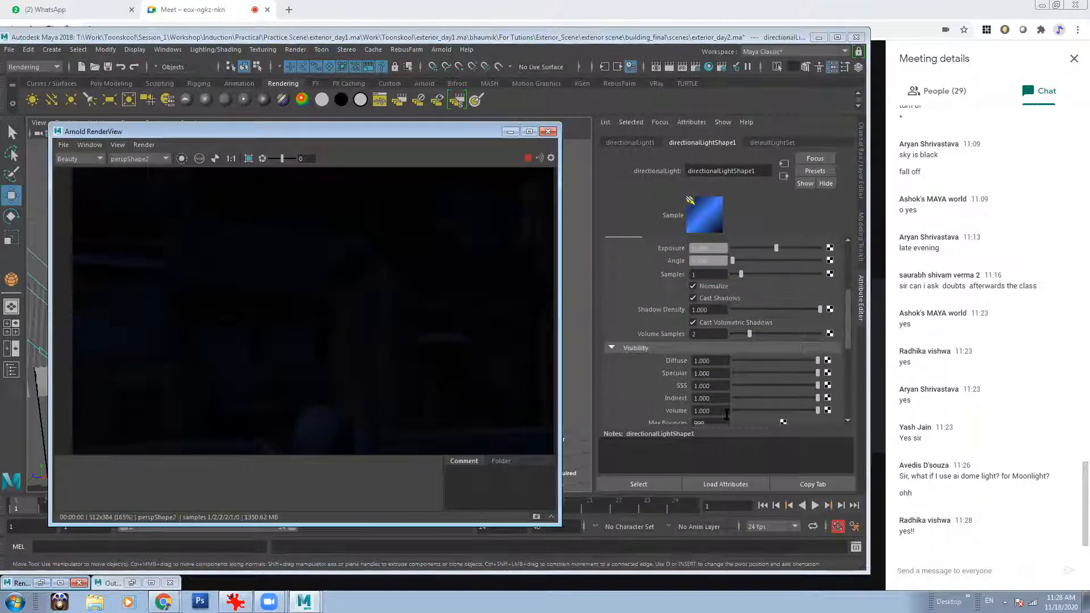
- Set the directional light's Indirect visibility to 3 and check the whole render
left_click(710, 398)
type("3")
key("Return")
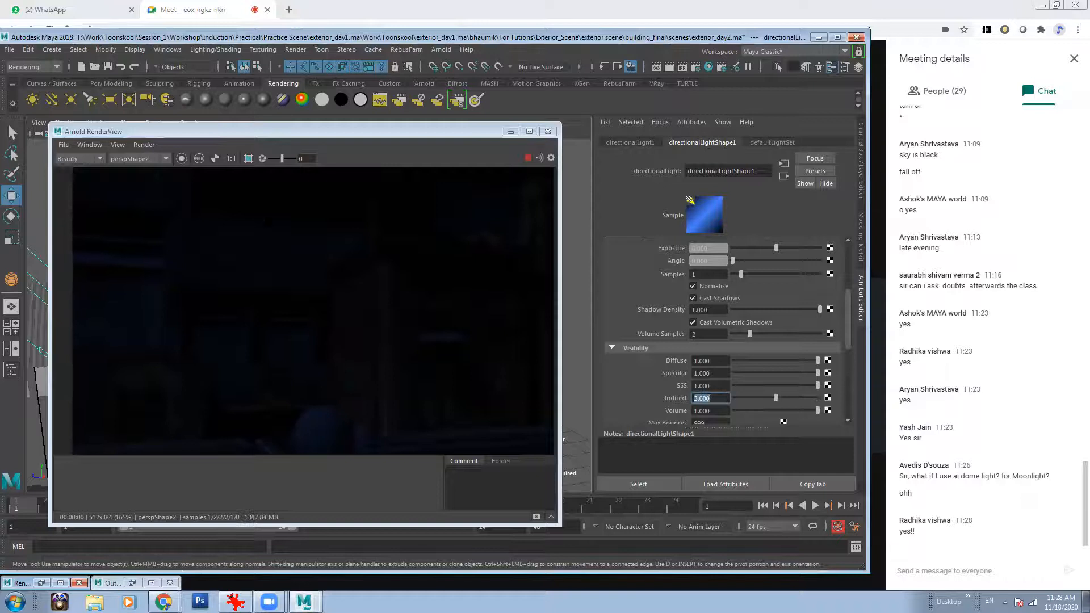
left_click(425, 285)
scroll(425, 285, "down", 3)
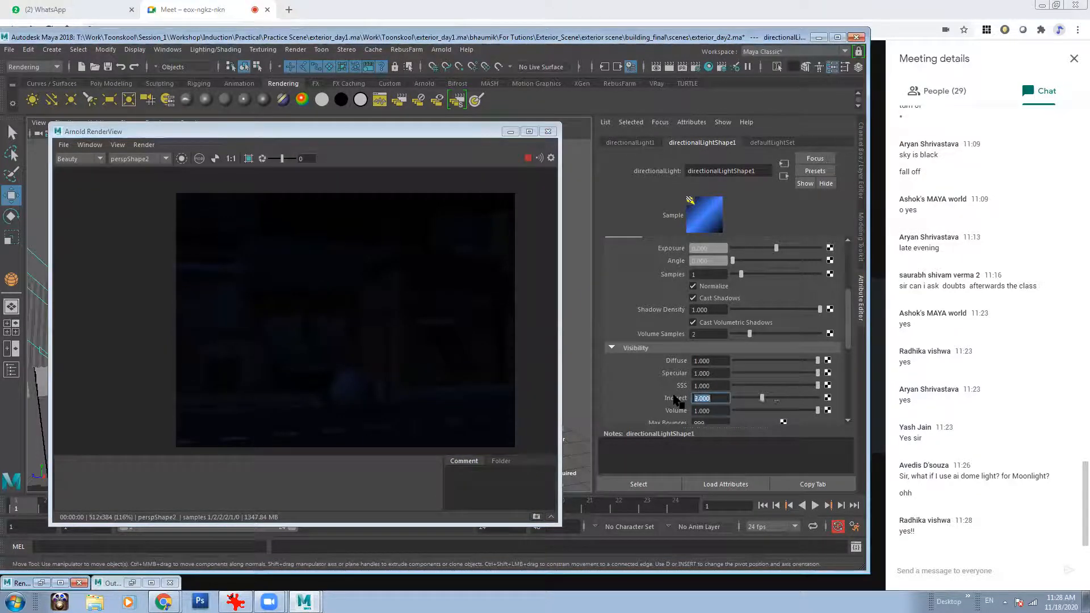
- Try an Indirect visibility of 5 on the directional light, check the render and return the value to 2
type("5")
key("Return")
left_click(453, 371)
scroll(454, 372, "down", 3)
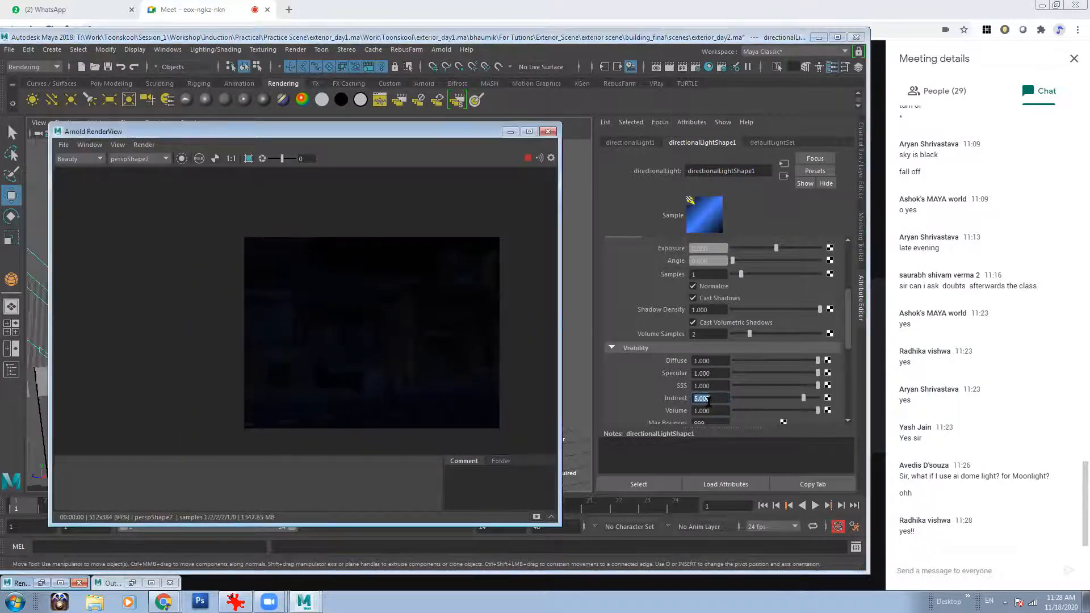
left_click_drag(718, 399, 681, 396)
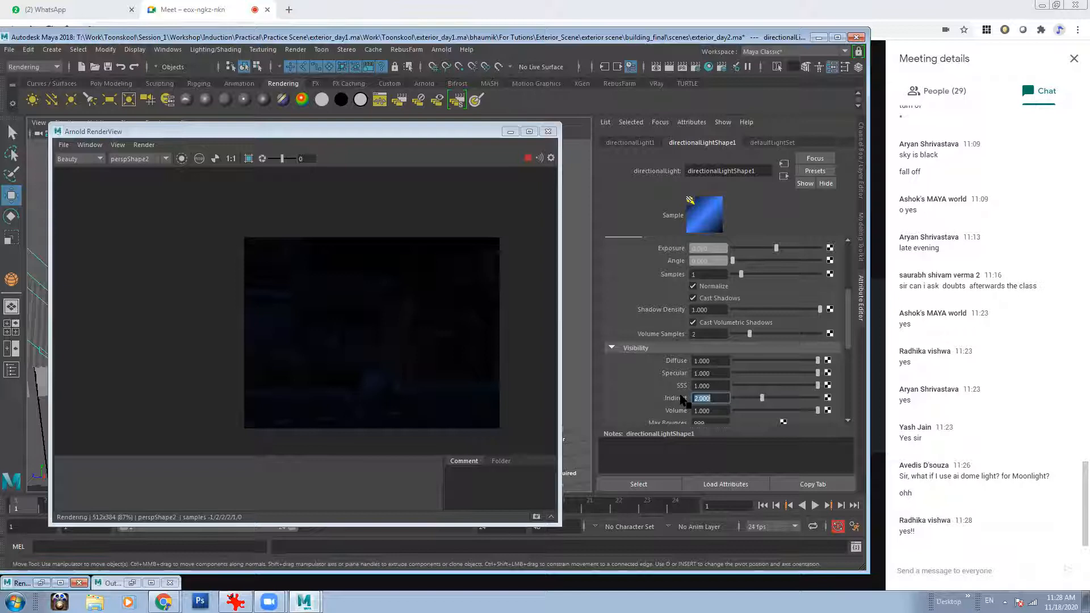
- Select the hidden aiSkyDomeLight1 in the Outliner and make it visible again
left_click_drag(365, 134, 734, 171)
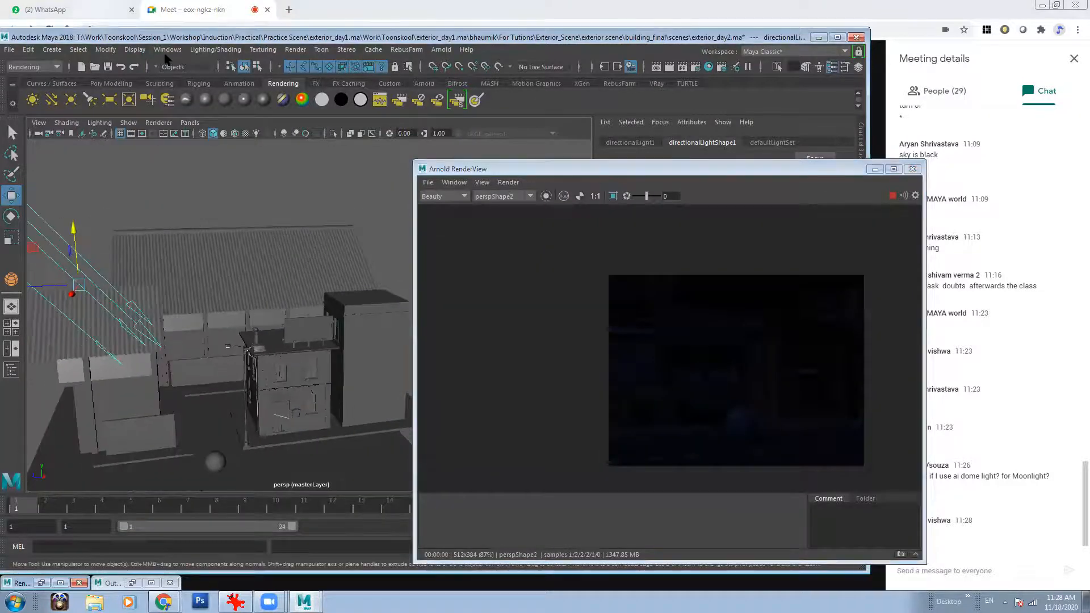
left_click(168, 49)
left_click(183, 172)
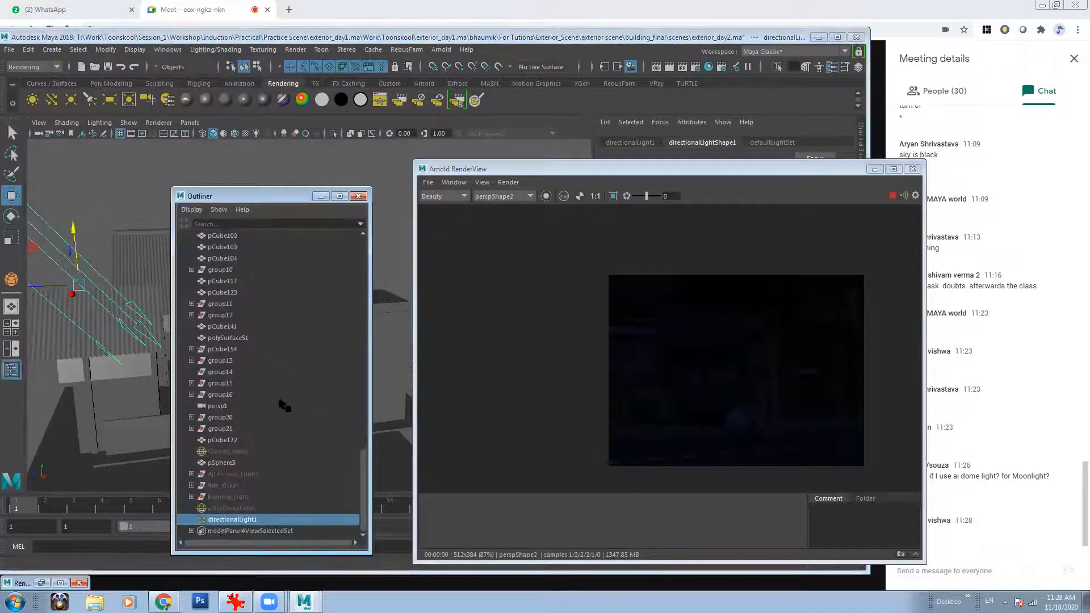
left_click(227, 508)
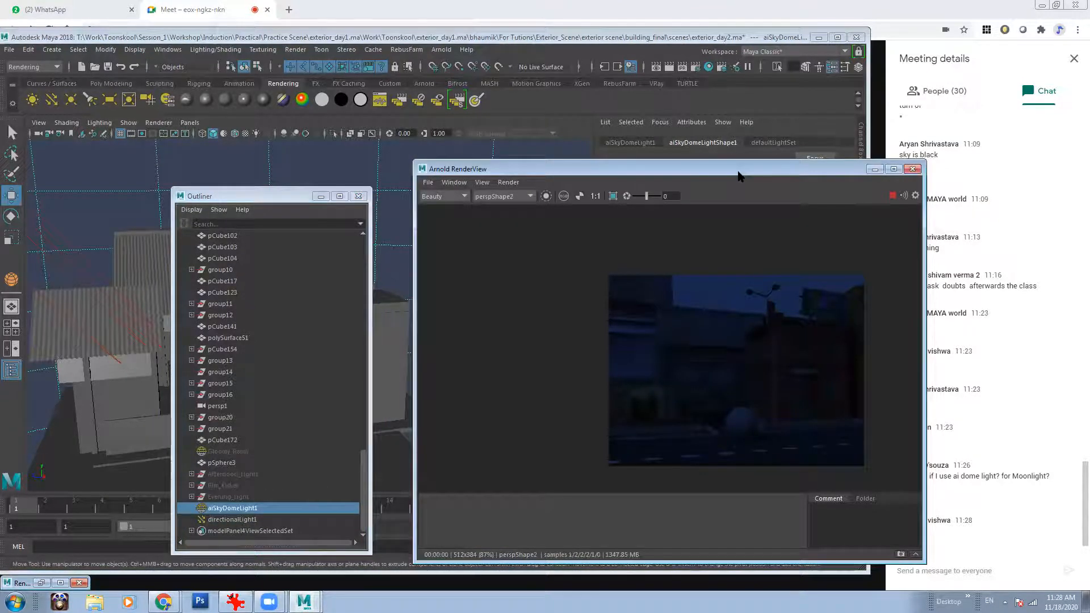
- Lower the skydome light's Intensity to 0.15 and set its Exposure to 0.1
left_click_drag(740, 176, 449, 187)
type("0.25")
key("Return")
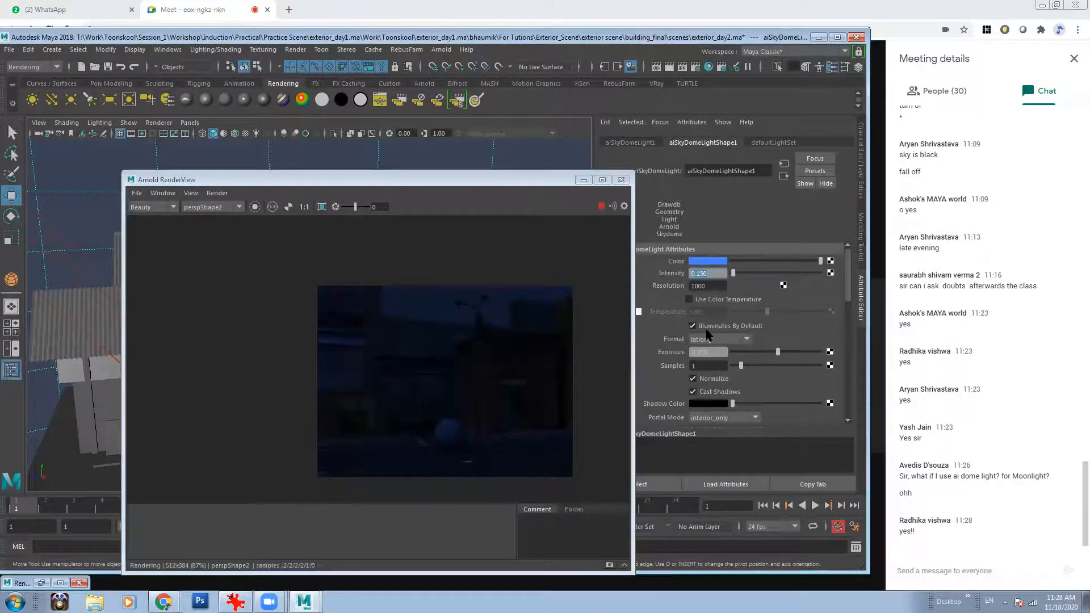
left_click(711, 353)
type("0.15")
key("Return")
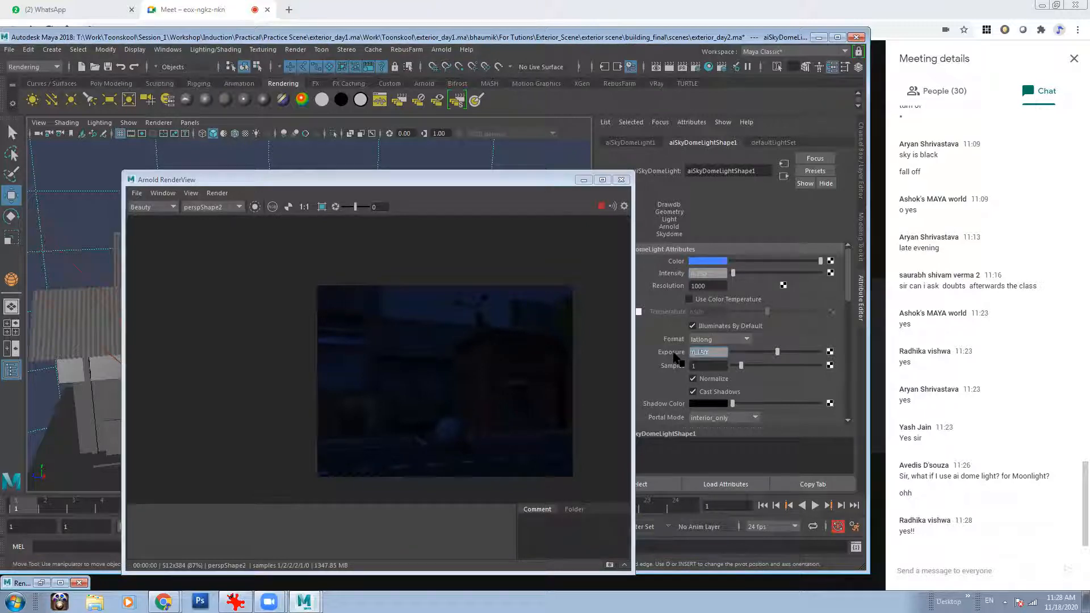
type("0.1")
key("Return")
- Minimize the Outliner, shrink the RenderView, and store a snapshot of the moonlit render before collapsing the snapshot area
left_click_drag(453, 183, 678, 198)
left_click(322, 197)
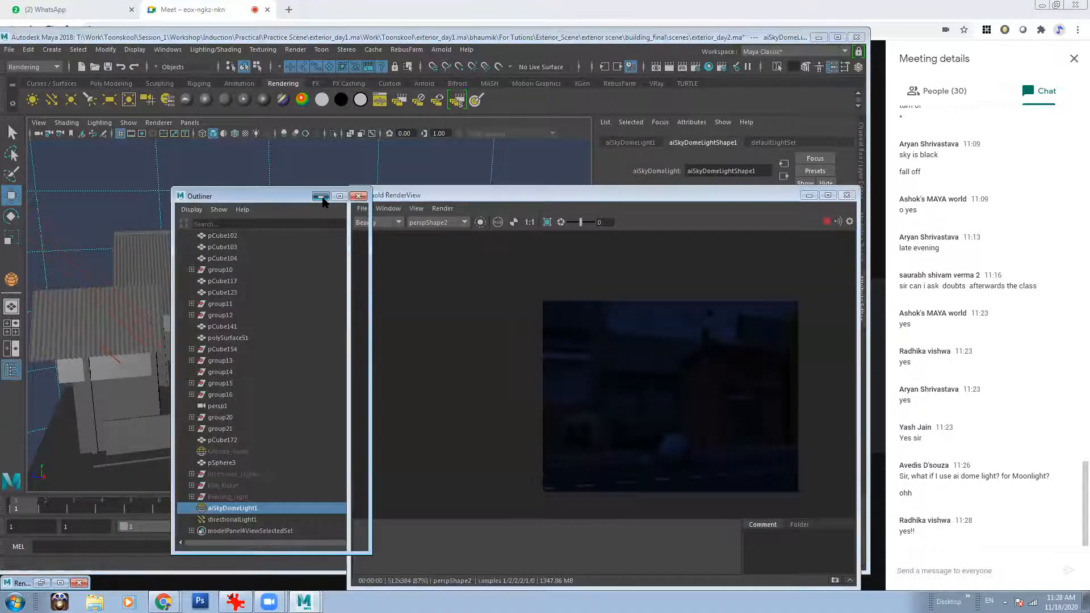
middle_click_drag(185, 362, 188, 332, "alt")
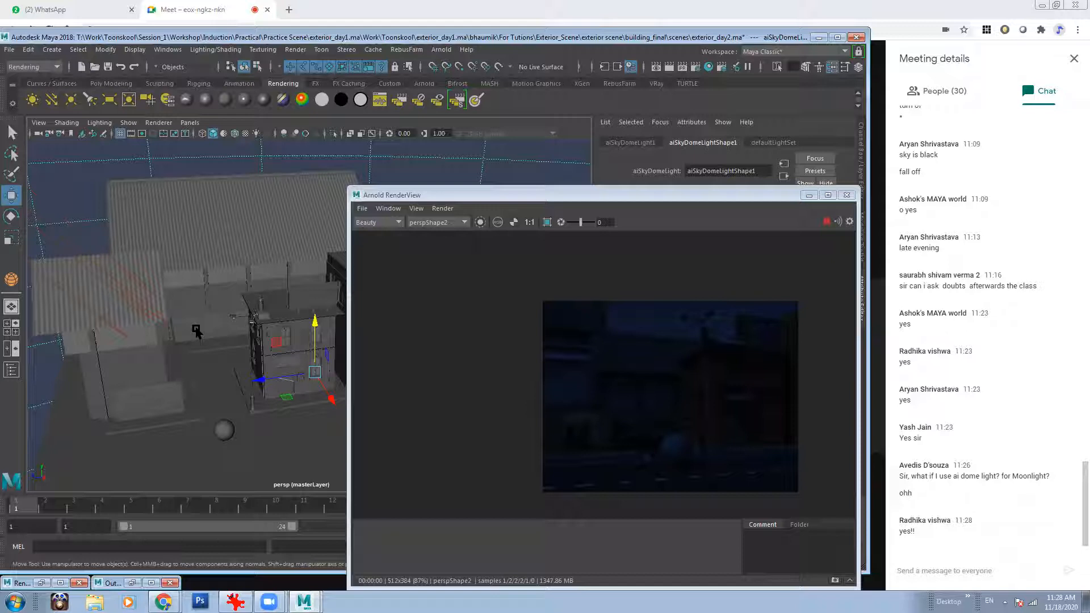
left_click_drag(249, 339, 176, 295, "alt")
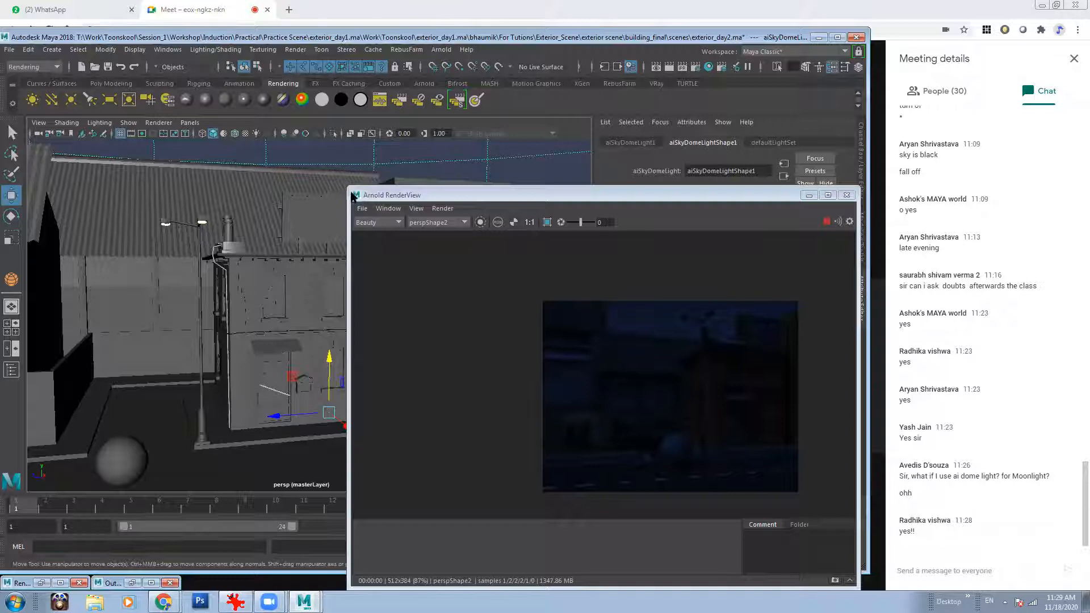
left_click_drag(348, 188, 418, 265)
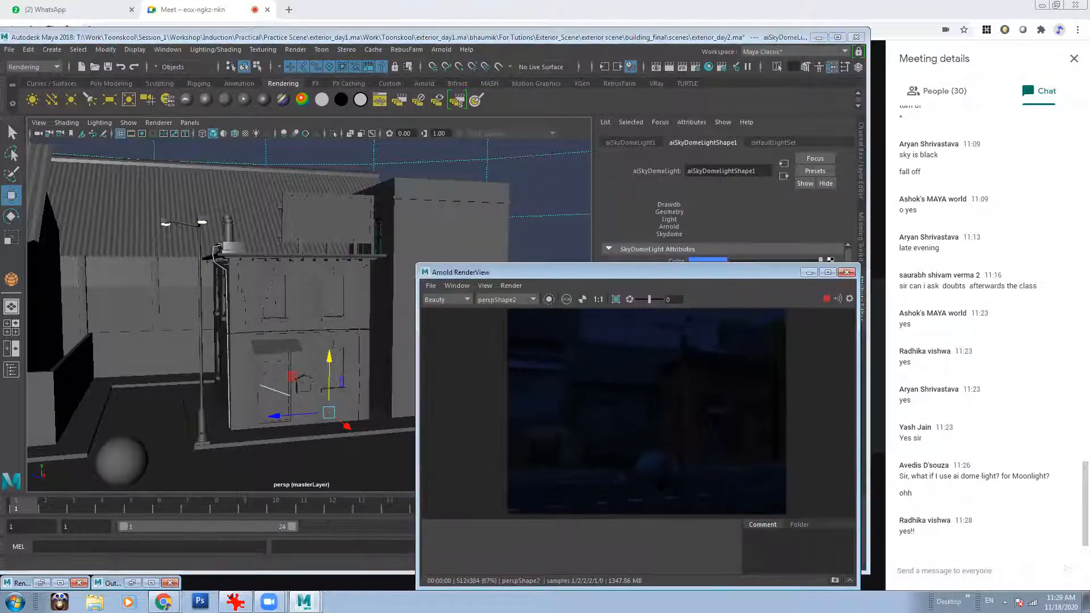
left_click(837, 582)
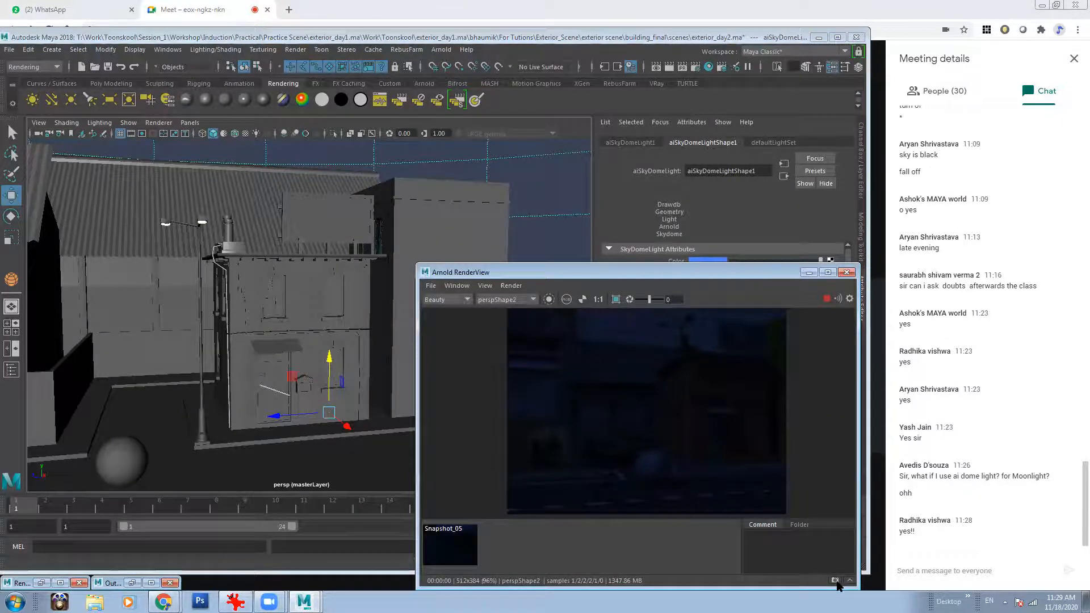
left_click(848, 581)
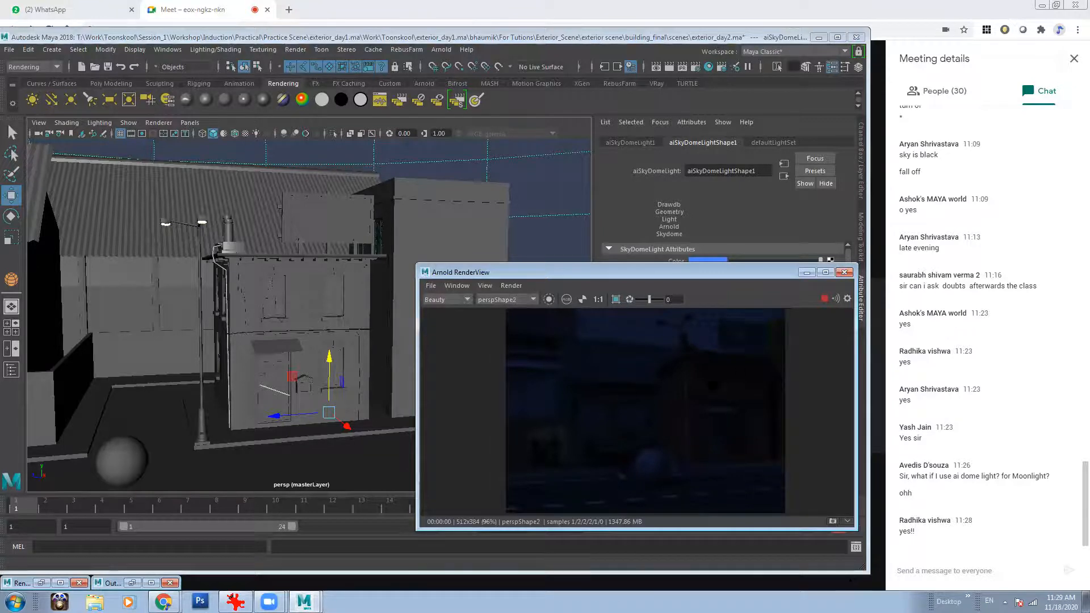
- Place the RenderView beside the scene and examine the small building and its street lamp from several angles
scroll(714, 386, "down", 3)
middle_click_drag(714, 385, 680, 386)
scroll(659, 404, "up", 2)
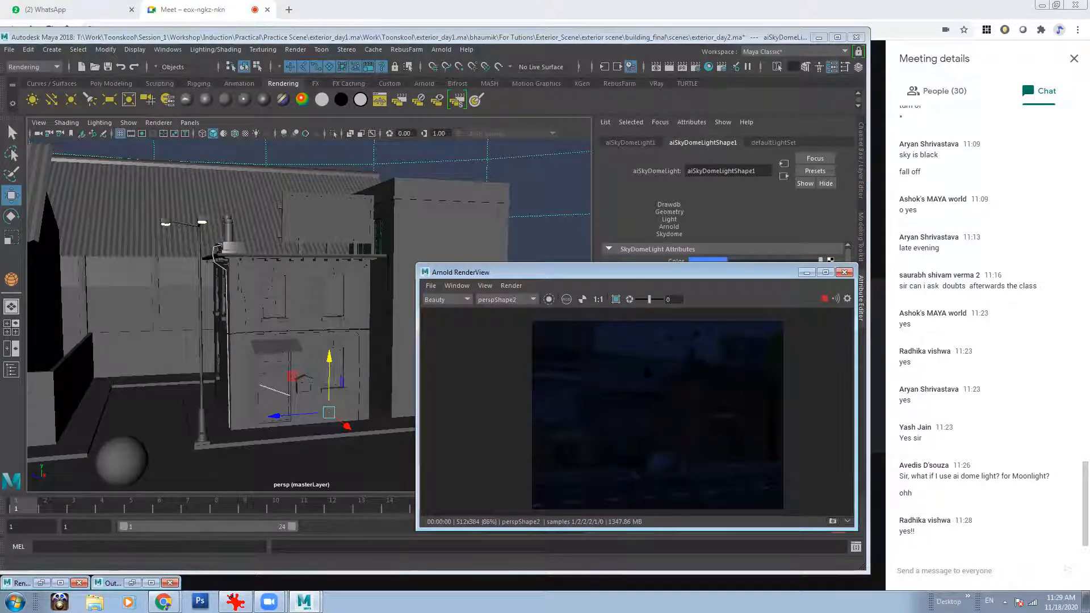
left_click_drag(532, 268, 540, 117)
left_click_drag(230, 295, 290, 325, "alt")
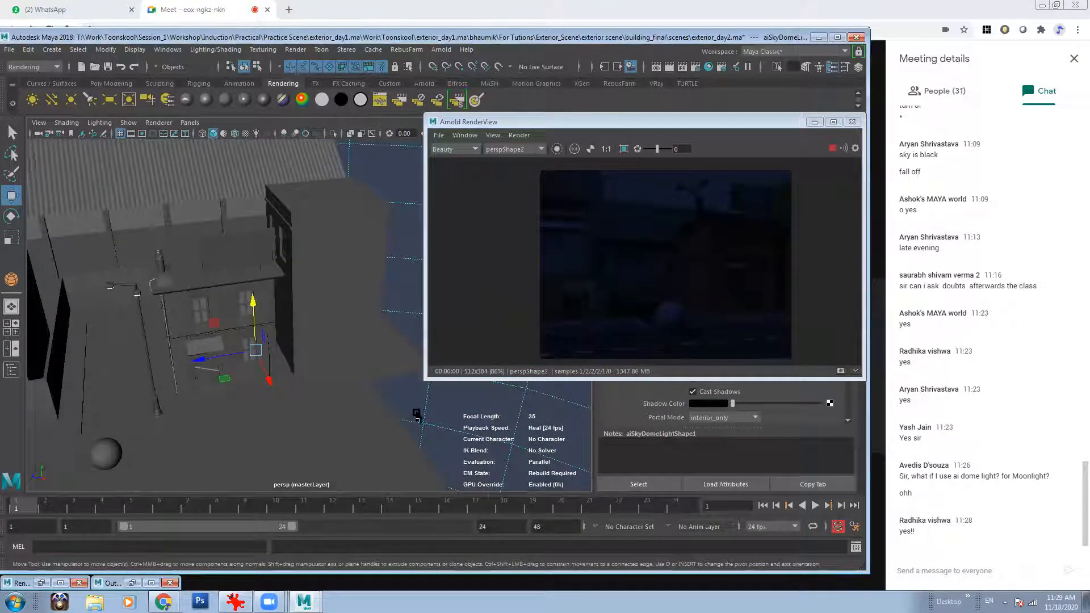
middle_click_drag(196, 291, 269, 255, "alt")
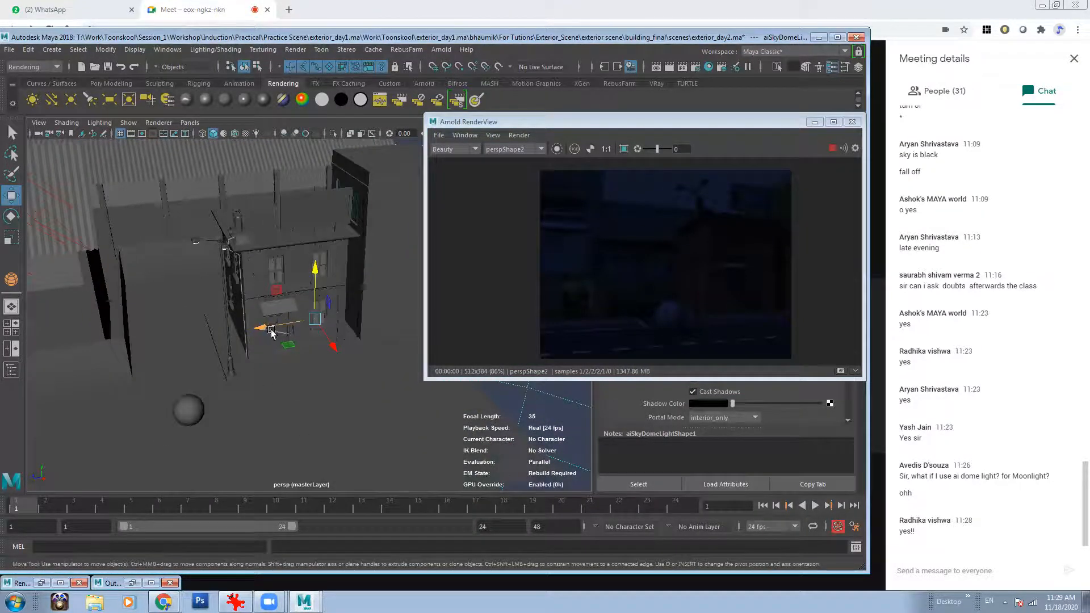
middle_click_drag(118, 261, 155, 276, "alt")
scroll(244, 293, "up", 5)
middle_click_drag(244, 293, 276, 315, "alt")
left_click_drag(276, 316, 274, 264, "alt")
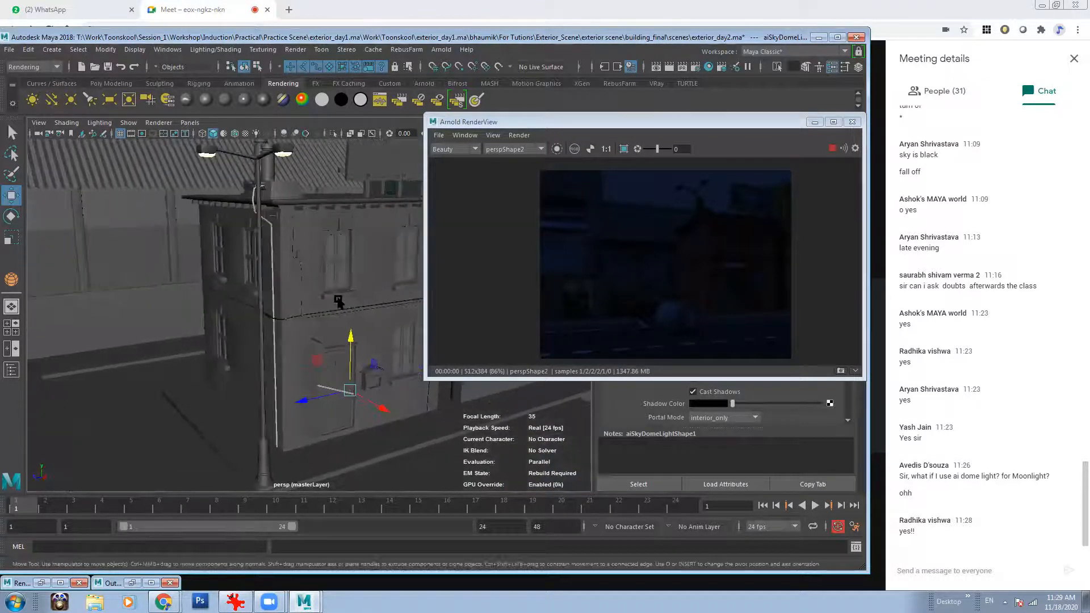
scroll(340, 301, "down", 3)
scroll(308, 273, "down", 2)
left_click_drag(313, 344, 256, 280, "alt")
scroll(340, 294, "up", 2)
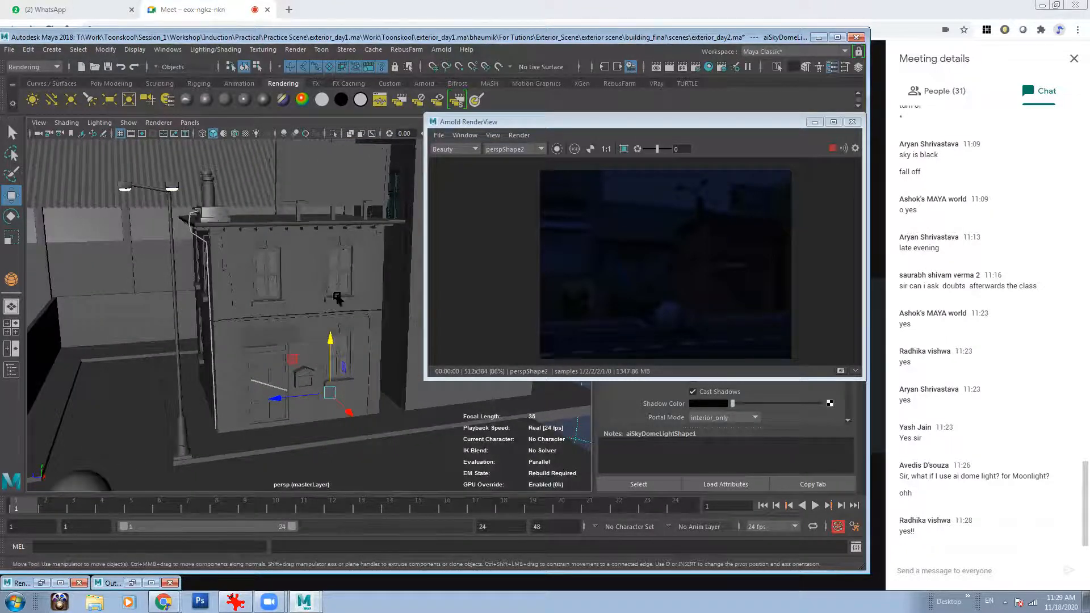
left_click_drag(270, 351, 274, 258, "alt")
scroll(284, 335, "down", 2)
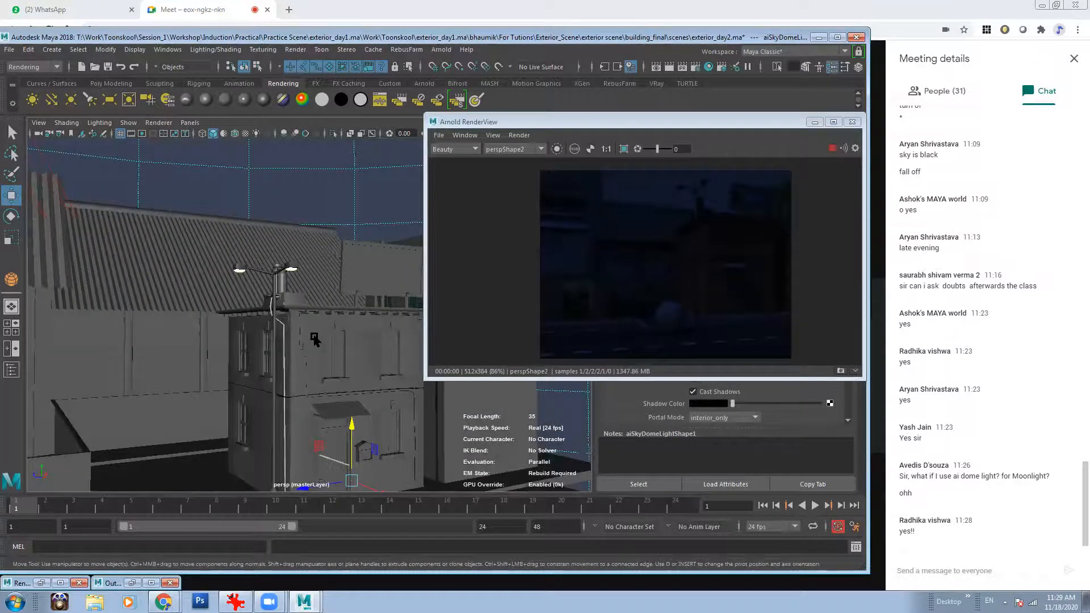
- Display the scene in wireframe, clear the selection and close in on the street lamp beside the small building
scroll(307, 319, "down", 3)
key("4")
mouse_move(386, 358)
left_mouse_down("alt")
mouse_move(408, 404)
mouse_move(370, 457)
left_mouse_up("alt")
left_click(400, 465)
scroll(273, 312, "up", 4)
scroll(237, 305, "up", 3)
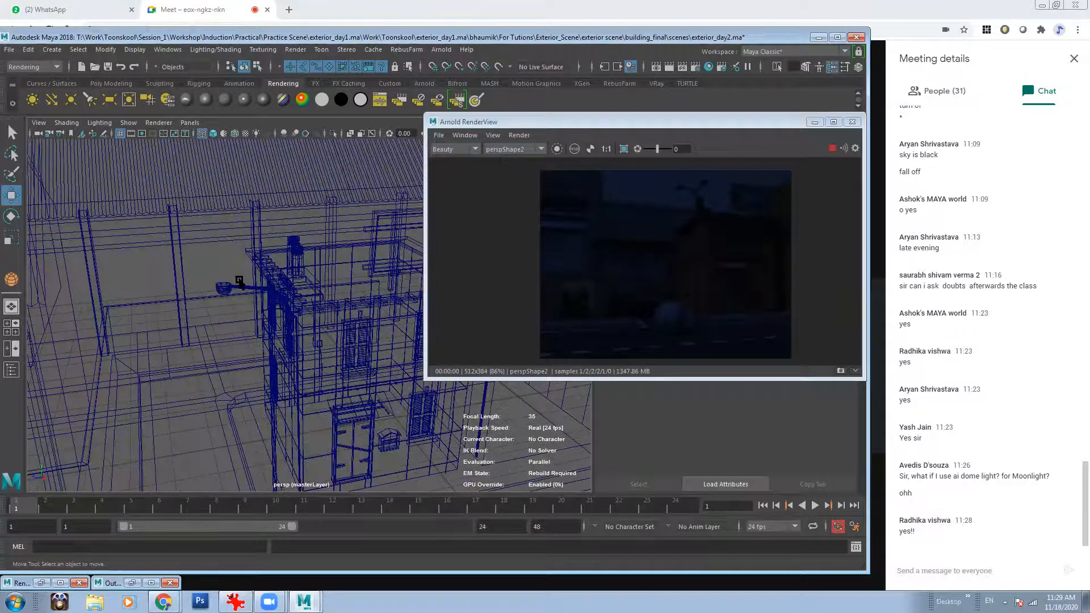
left_click_drag(308, 322, 285, 281, "alt")
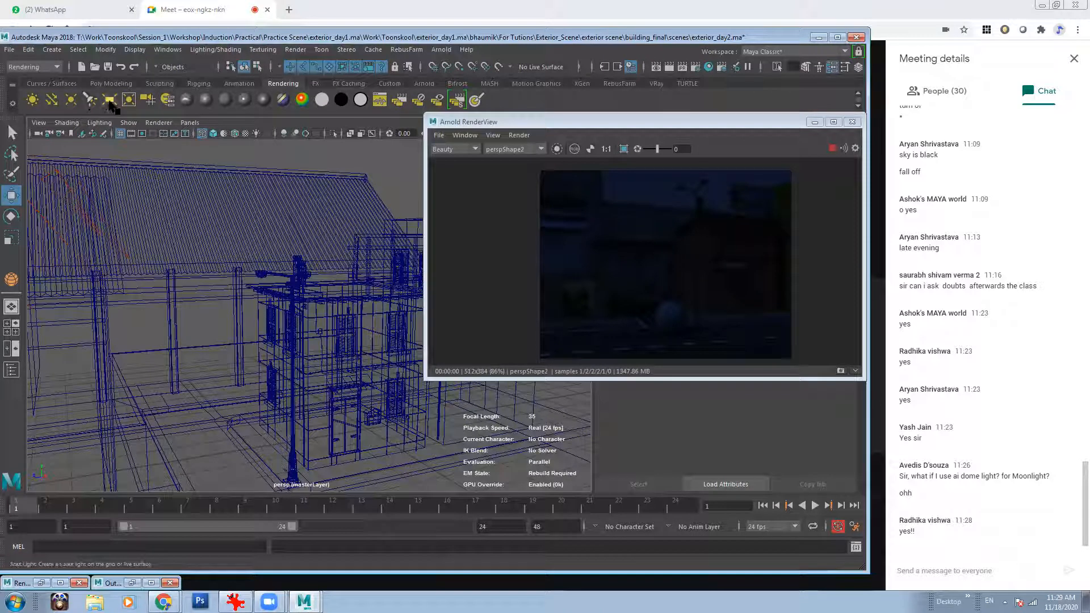
- Create an Arnold photometric light and raise it close to the street lamp
left_click(417, 84)
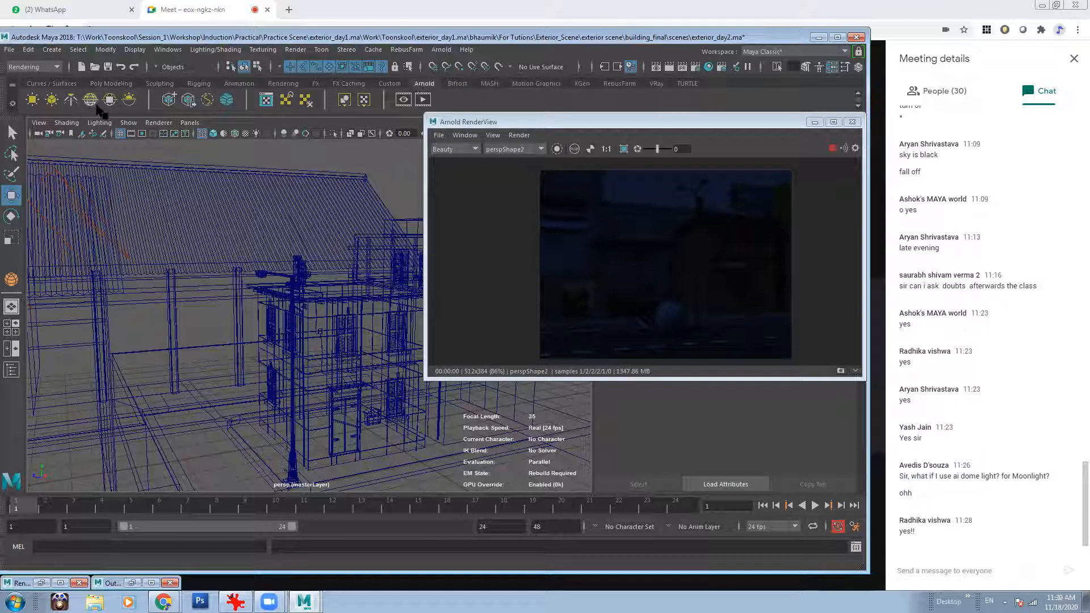
left_click(70, 103)
left_click_drag(316, 349, 290, 264, "alt")
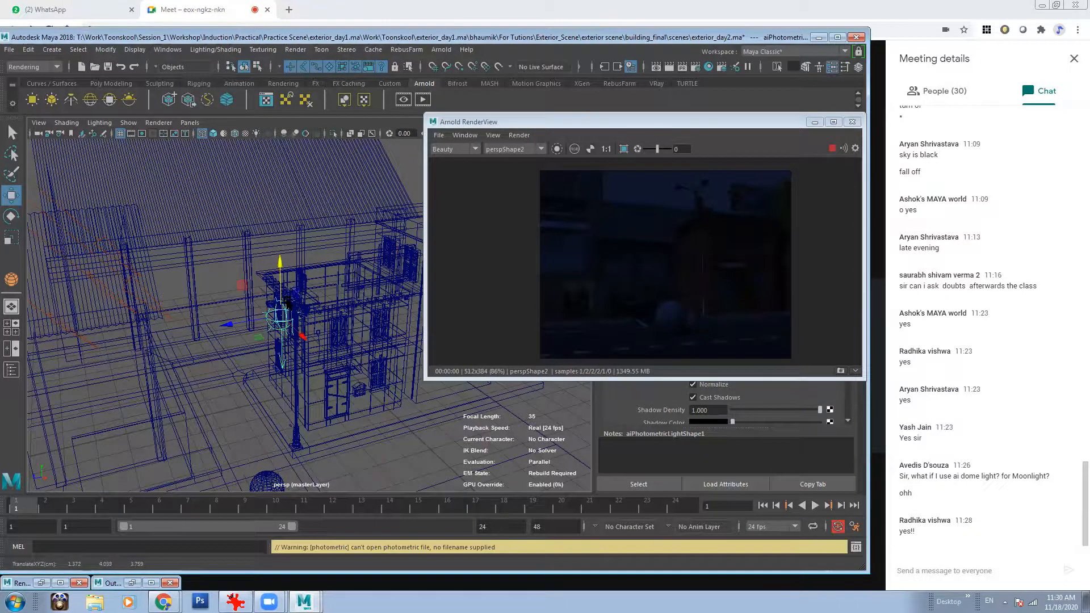
- Position the photometric light precisely at one lamp head of the street lamp, checking its alignment from several sides
left_click_drag(283, 306, 267, 278, "alt")
right_click_drag(250, 295, 271, 316, "alt")
left_click_drag(270, 316, 273, 372, "alt")
right_click_drag(274, 373, 290, 380, "alt")
left_click_drag(265, 375, 349, 484)
left_click_drag(296, 375, 229, 235, "alt")
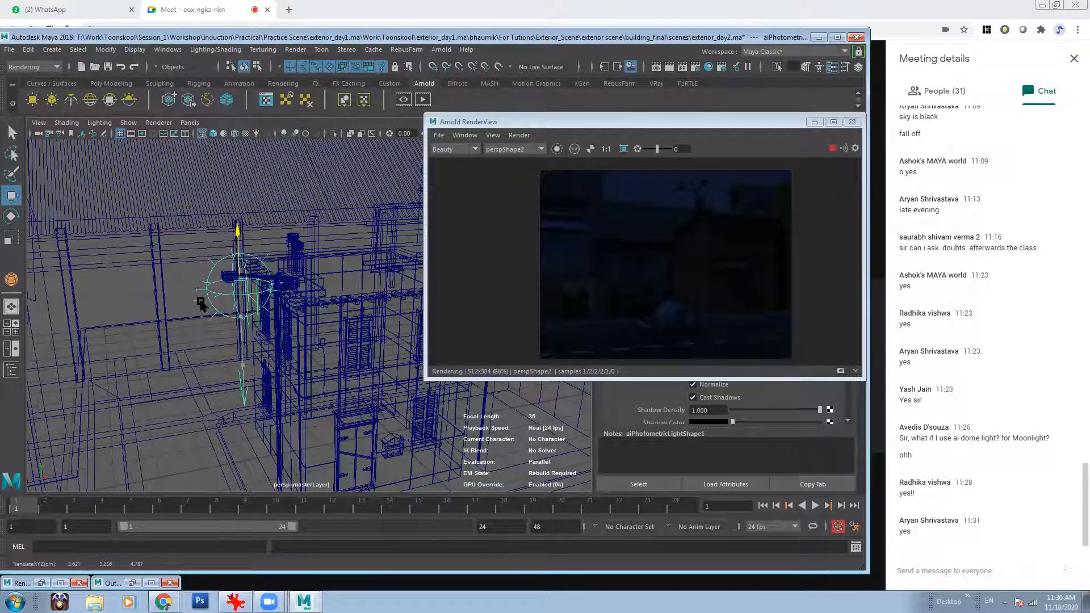
left_click_drag(172, 293, 180, 291)
left_click_drag(284, 320, 283, 216, "alt")
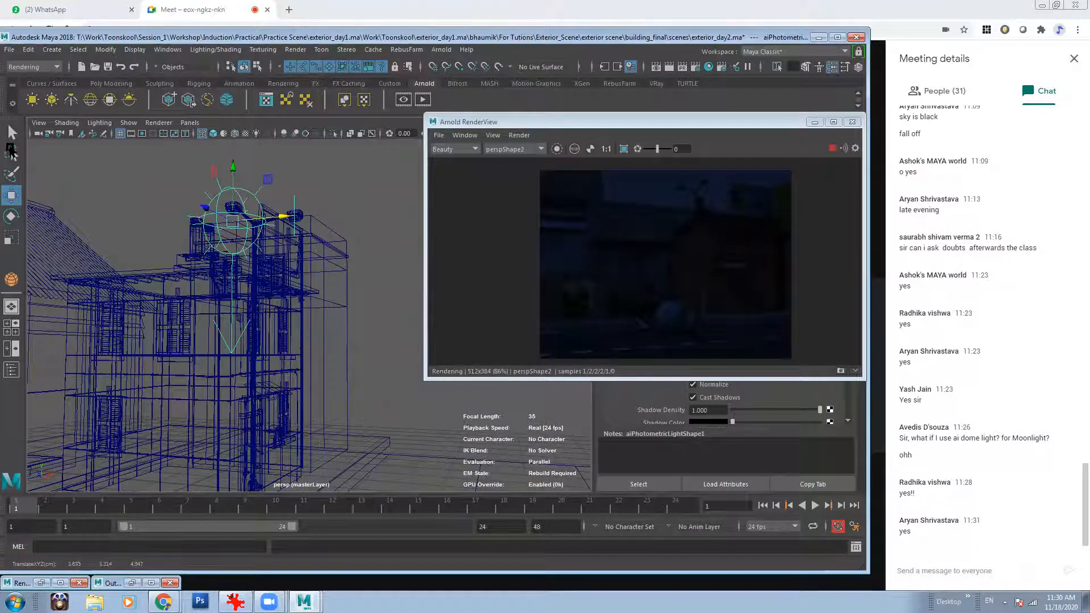
left_click_drag(300, 342, 243, 264, "alt")
scroll(243, 264, "up", 3)
left_click_drag(171, 247, 262, 307, "alt")
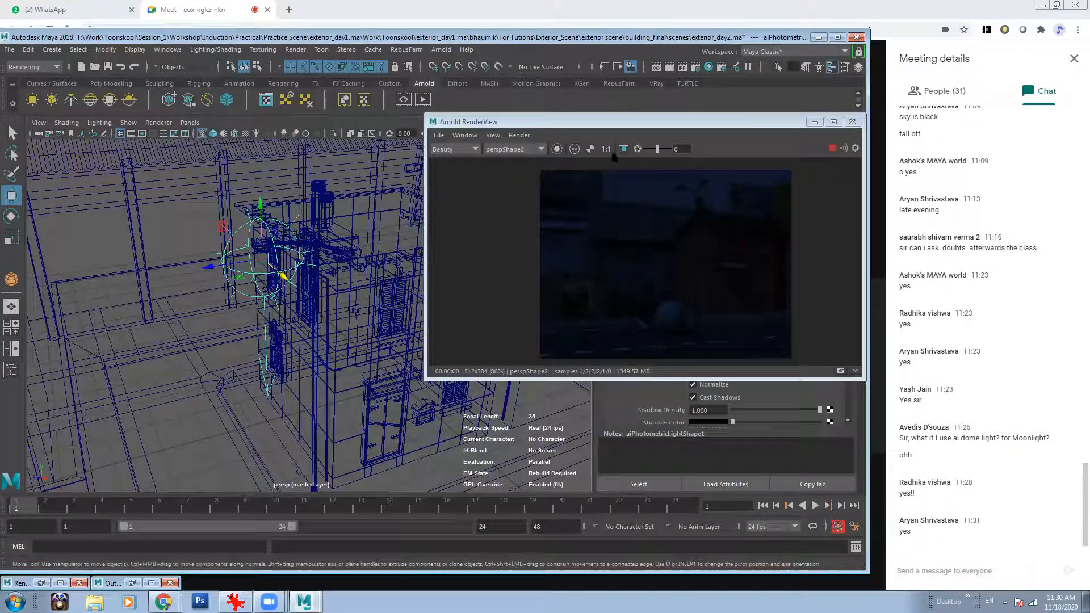
- Load 13.IES from T:\Resources\iesguide as the photometric light's photometry file
left_click_drag(632, 129, 302, 358)
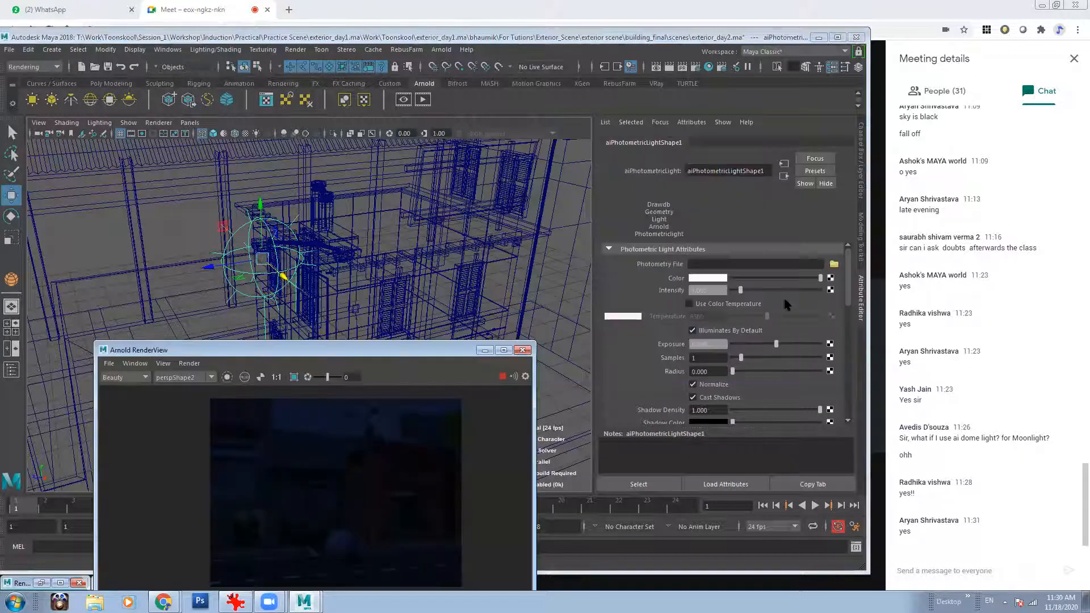
left_click(834, 264)
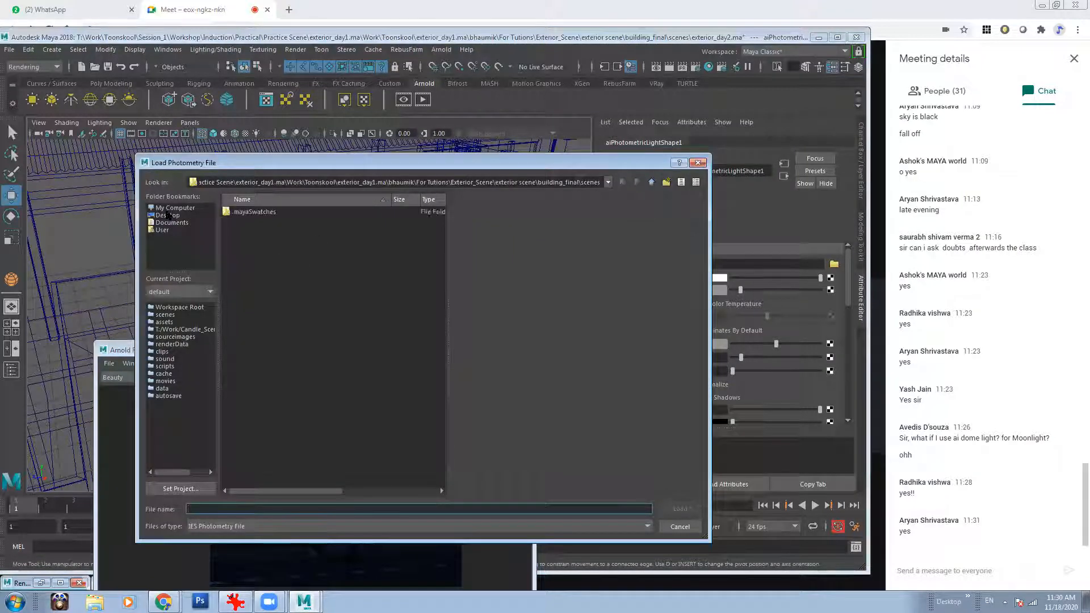
left_click(609, 184)
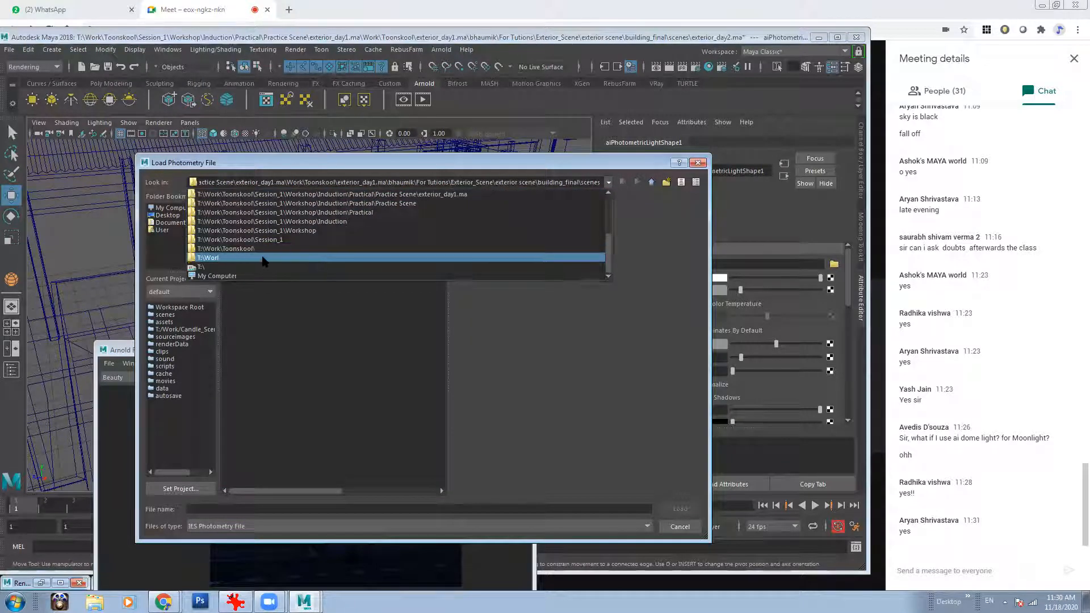
left_click(265, 259)
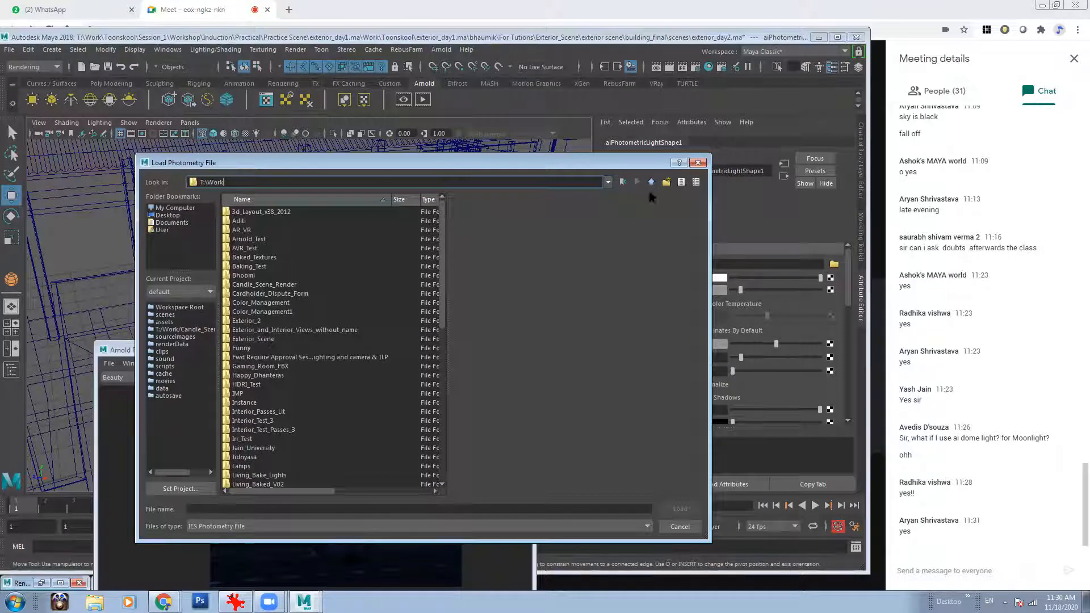
left_click(651, 182)
double_click(245, 285)
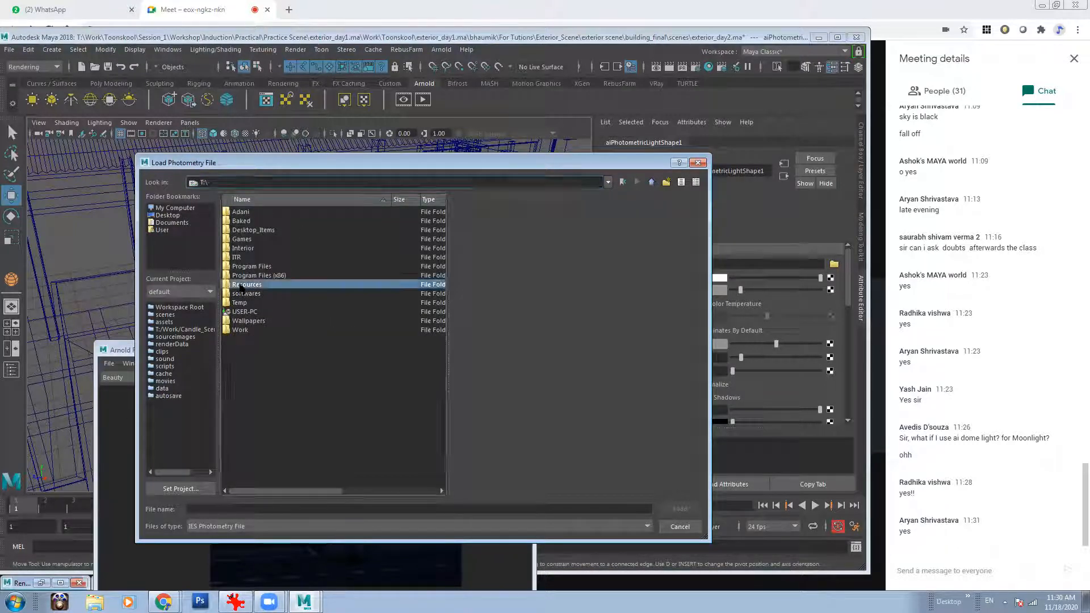
double_click(238, 276)
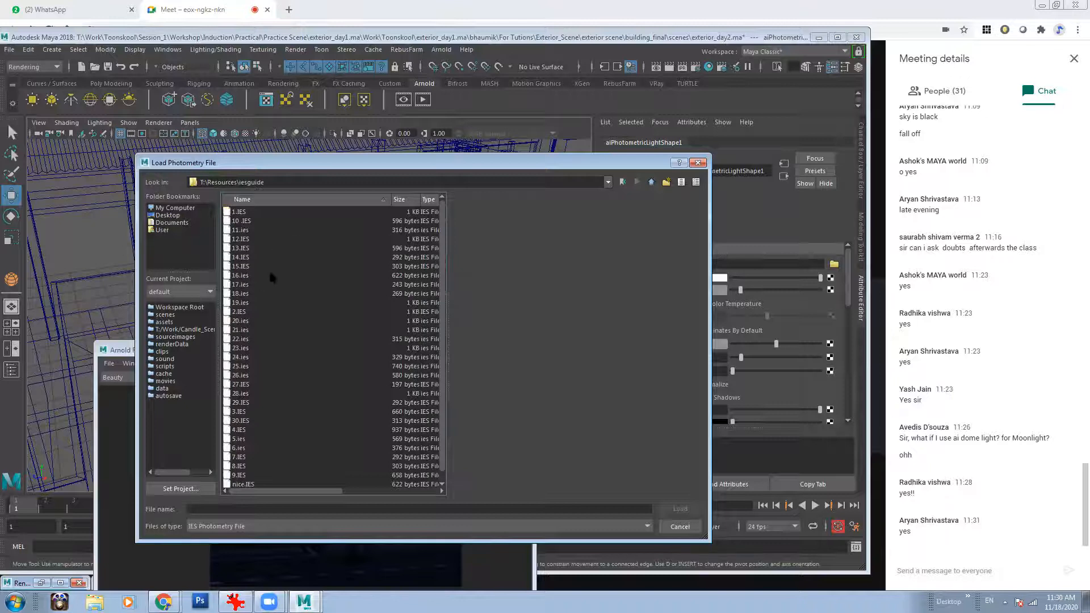
left_click(244, 248)
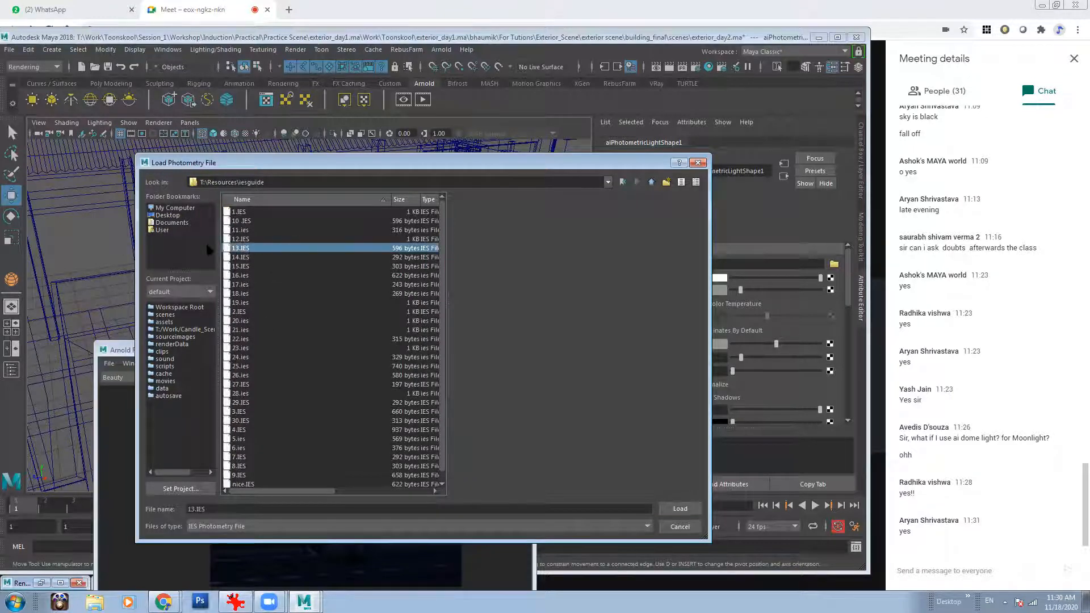
left_click(681, 509)
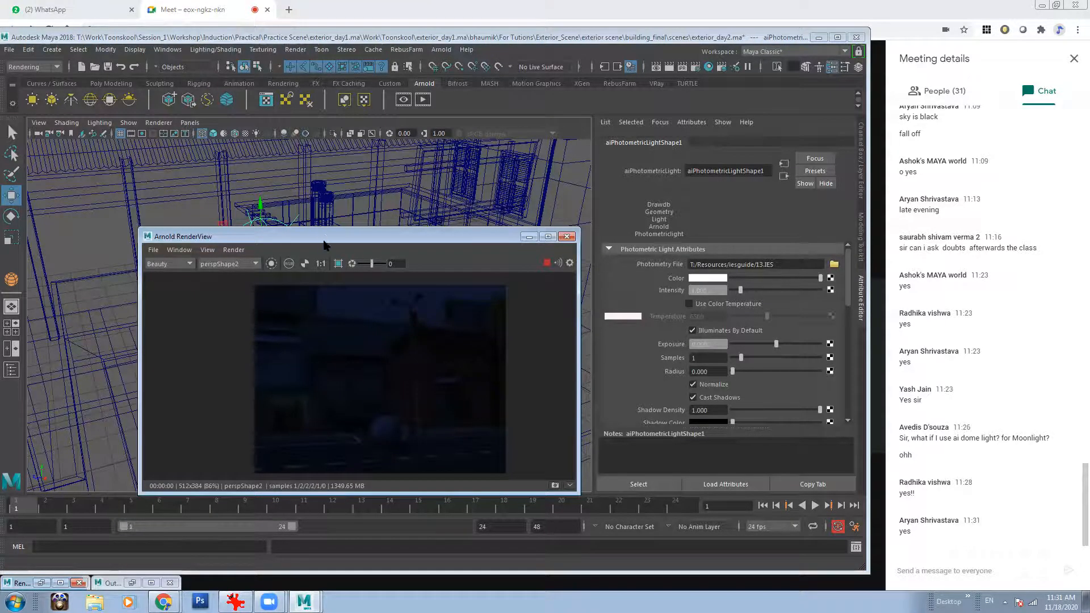
- Assign a new aiStandardSurface material to the bulb meshes in the street lamp's two heads
left_click_drag(325, 246, 346, 355)
left_click(322, 231)
left_click_drag(322, 231, 370, 176, "alt")
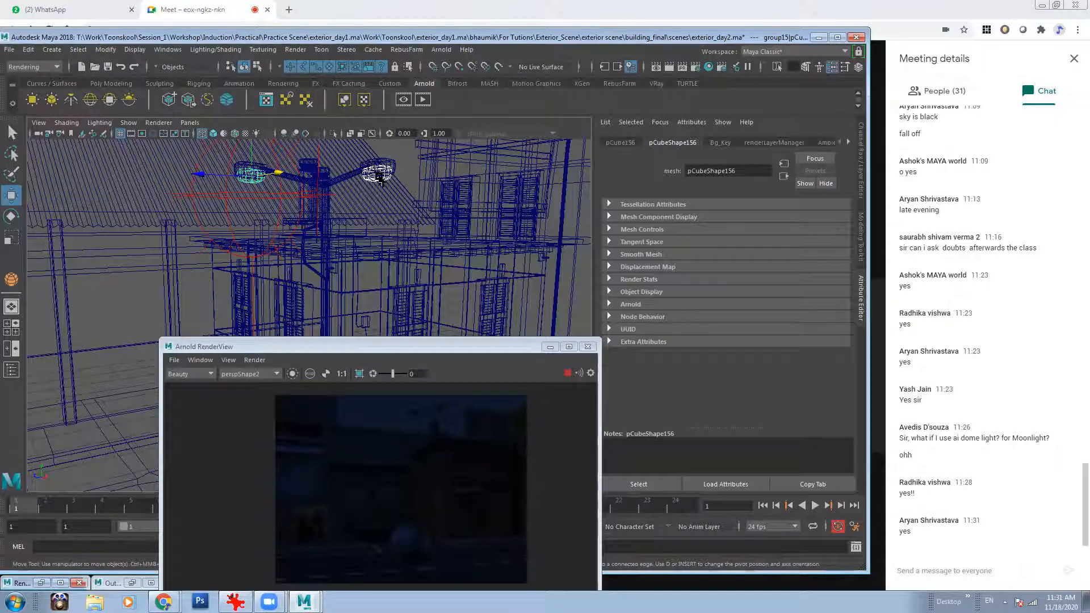
right_click_drag(379, 177, 389, 462)
left_click(568, 253)
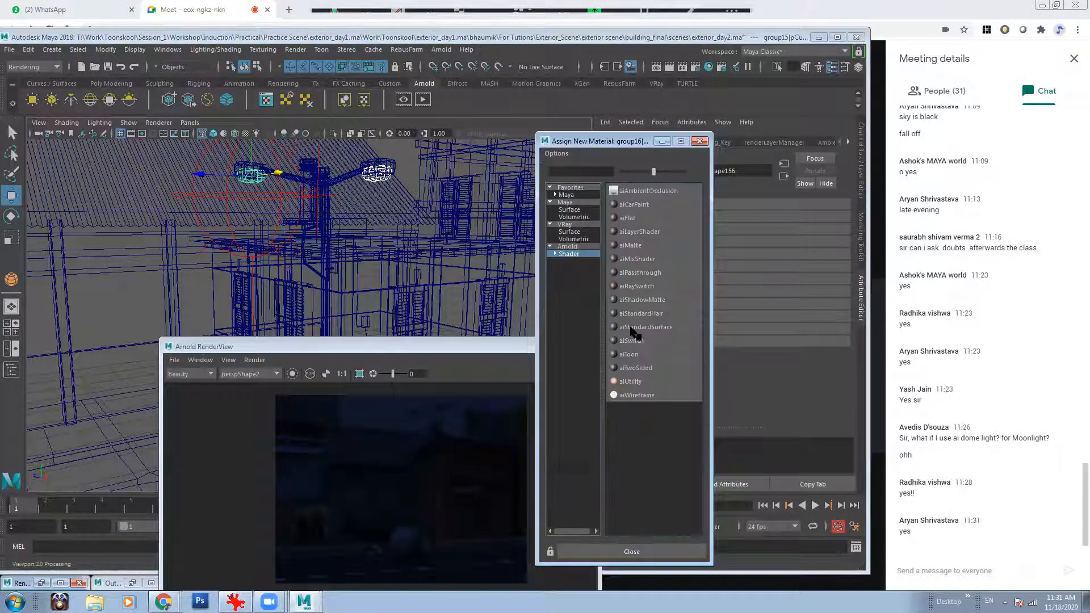
left_click(632, 328)
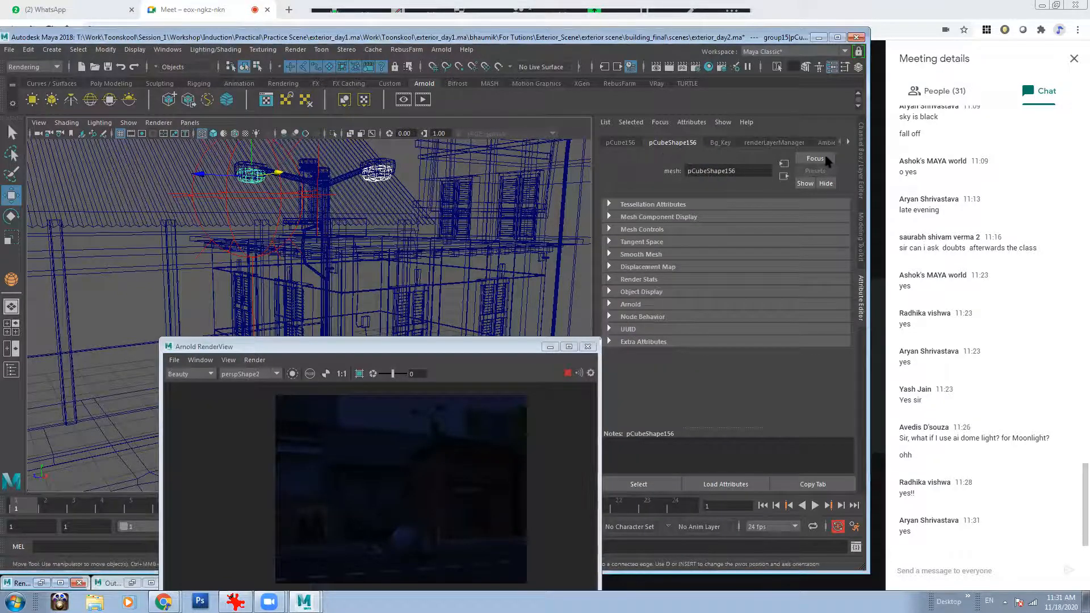
- Replace the bulb material's settings with the Incandescent_Bulb preset
left_click(815, 171)
mouse_move(874, 387)
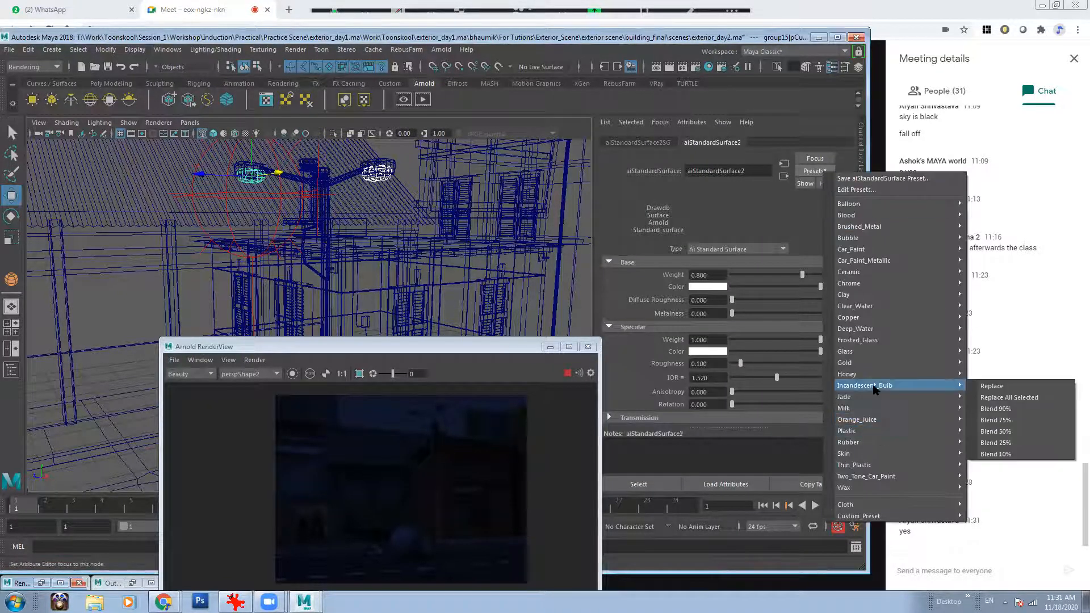
left_click(992, 386)
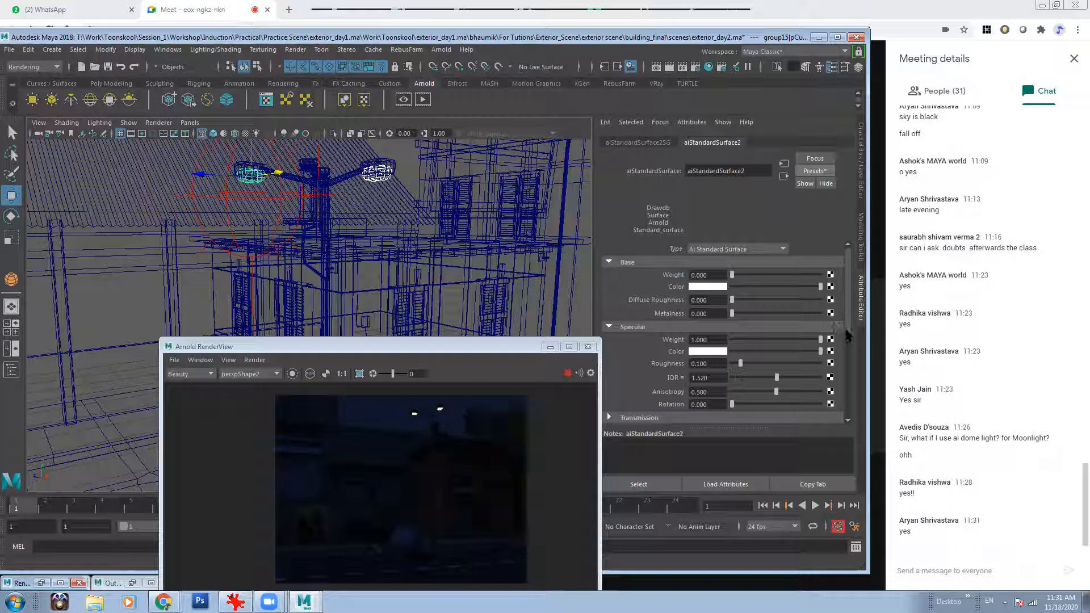
- Try an emission weight of 0.5 on the bulb material and set it back to 1
scroll(850, 363, "down", 5)
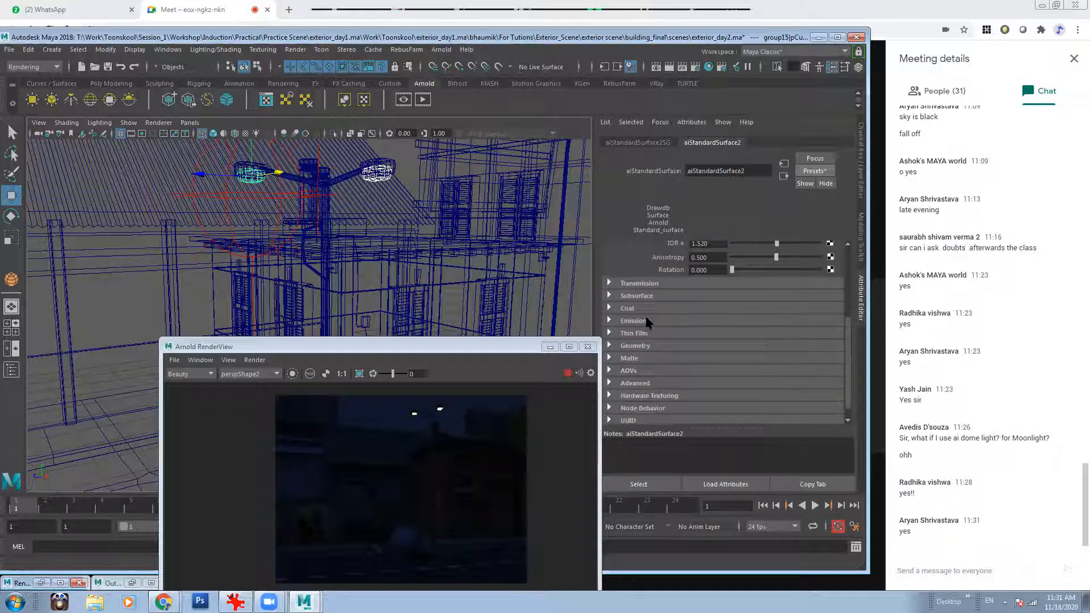
left_click(634, 321)
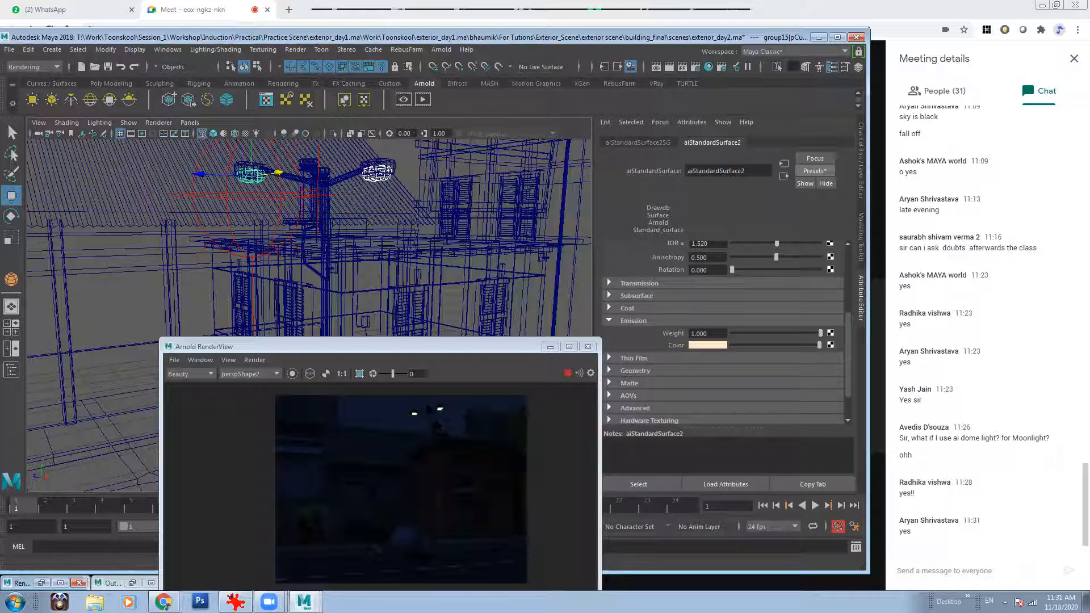
left_click(712, 333)
type(".5")
key("Return")
type("1")
key("Return")
- Enable color temperature on the photometric light at the lamp head and set it to 3500
left_click(256, 195)
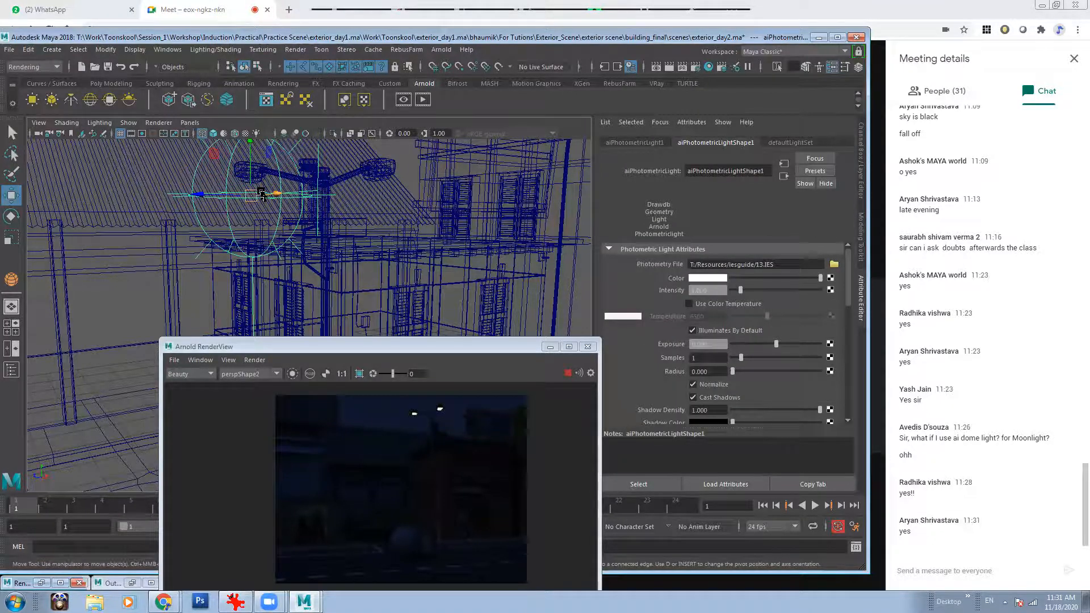
mouse_move(329, 228)
left_mouse_down("alt")
mouse_move(319, 210)
mouse_move(319, 219)
left_mouse_up("alt")
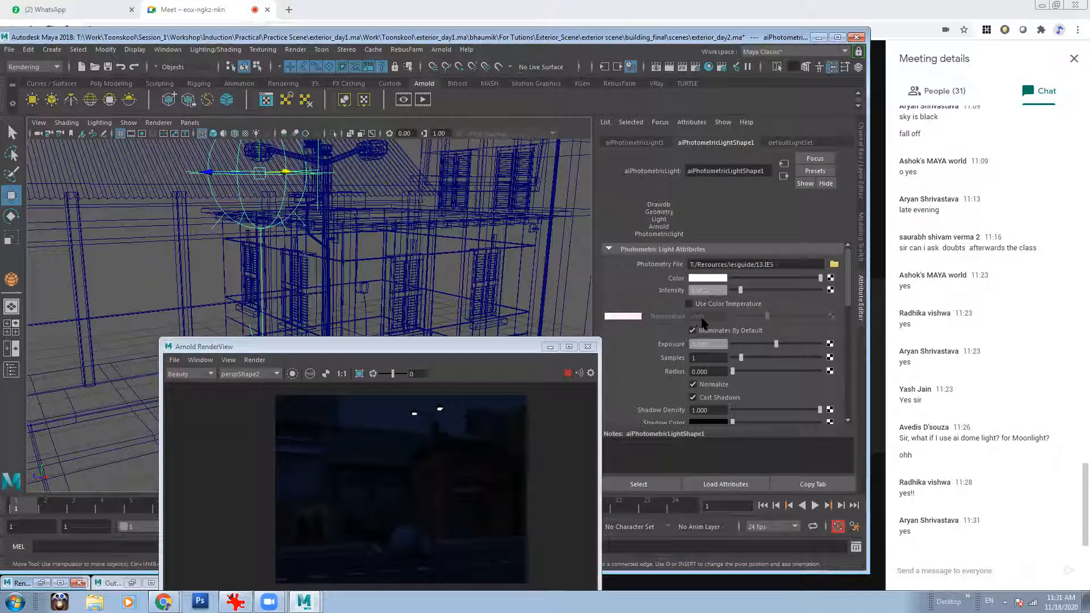
left_click(689, 304)
key("Tab")
type("3500")
key("Return")
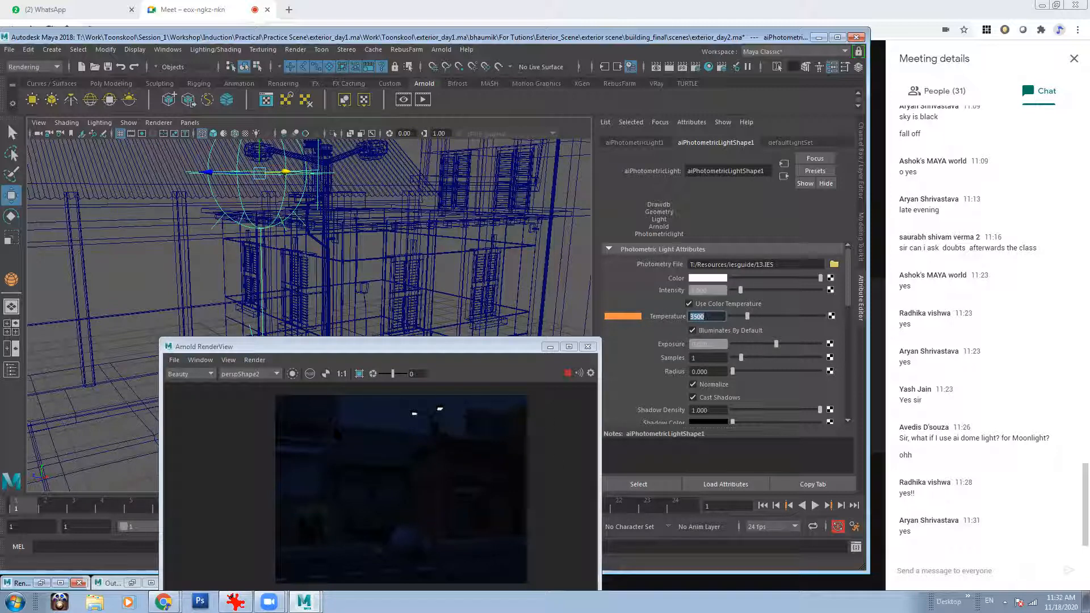
- Test exposures of 5 and 10 on the photometric light in the live render and settle on 7
left_click_drag(420, 348, 418, 280)
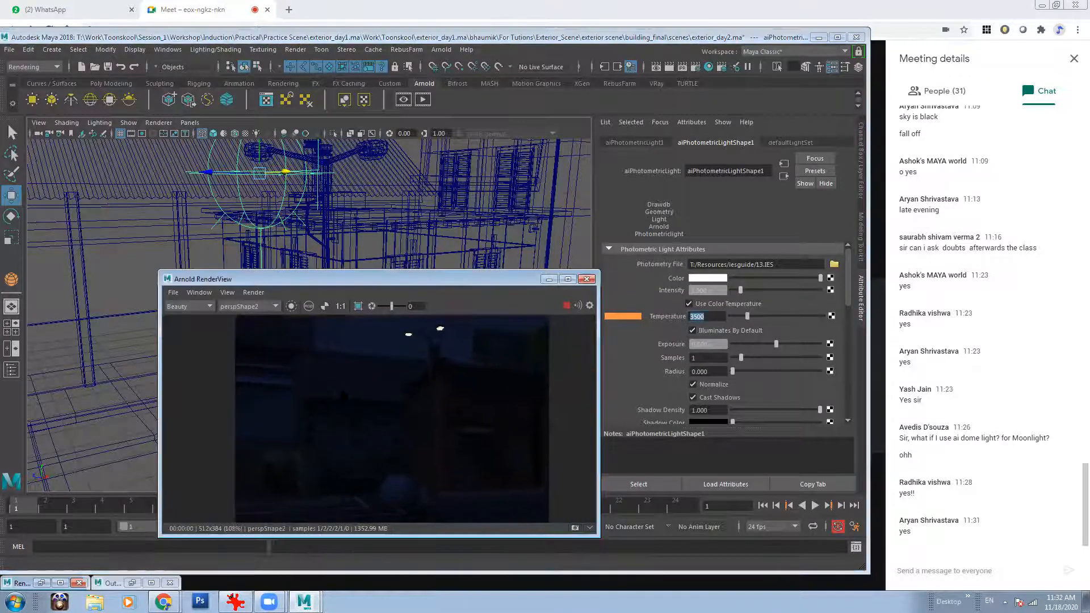
left_click(714, 343)
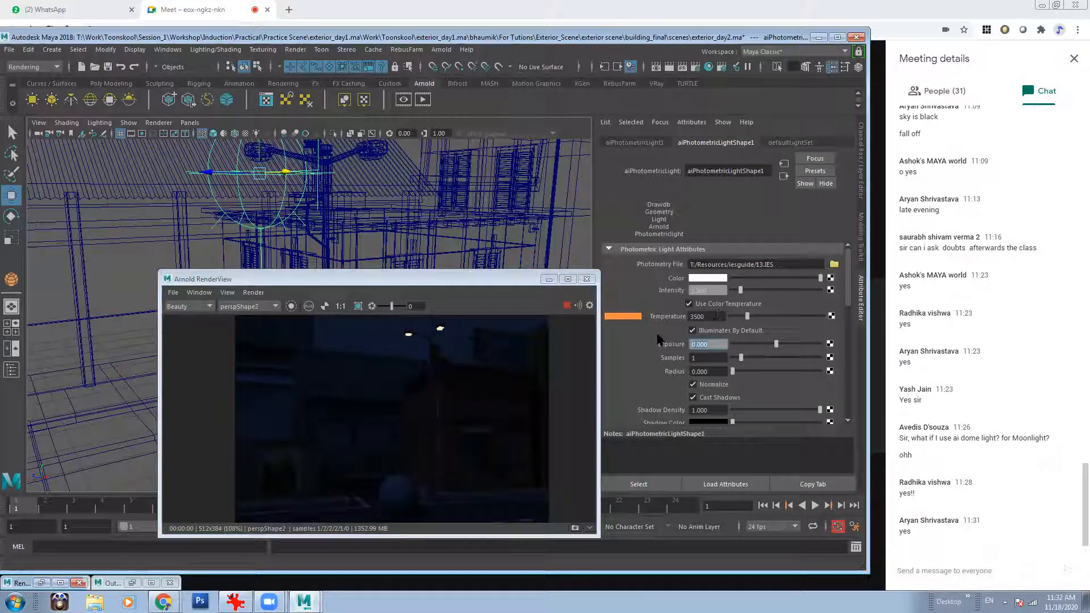
type("5")
key("Return")
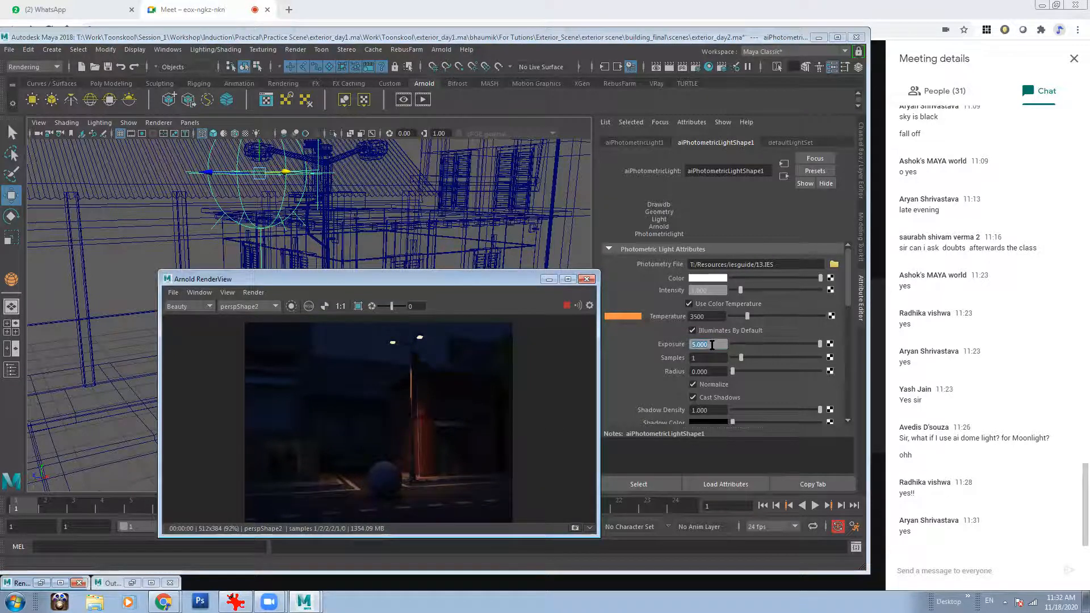
type("10")
key("Return")
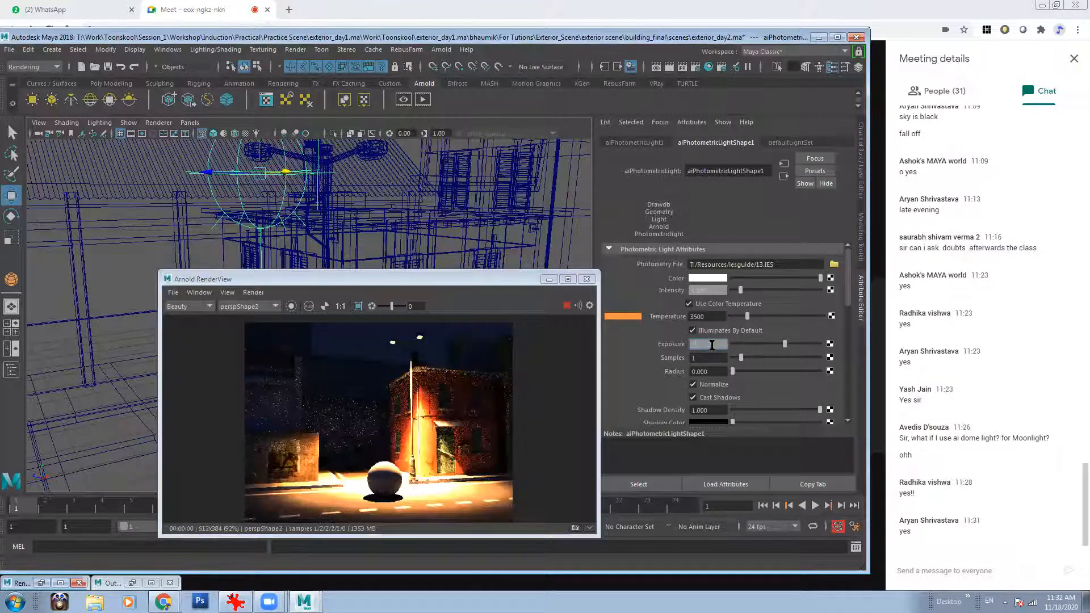
type("7")
key("Return")
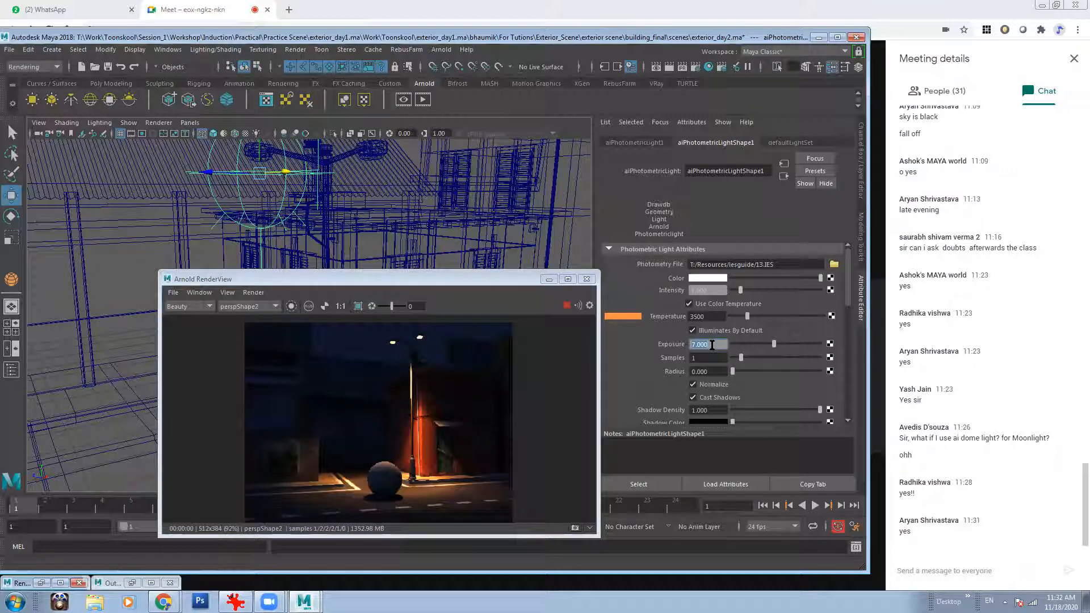
- Duplicate the photometric light and position the copy at the street lamp's second head
left_click_drag(437, 279, 588, 297)
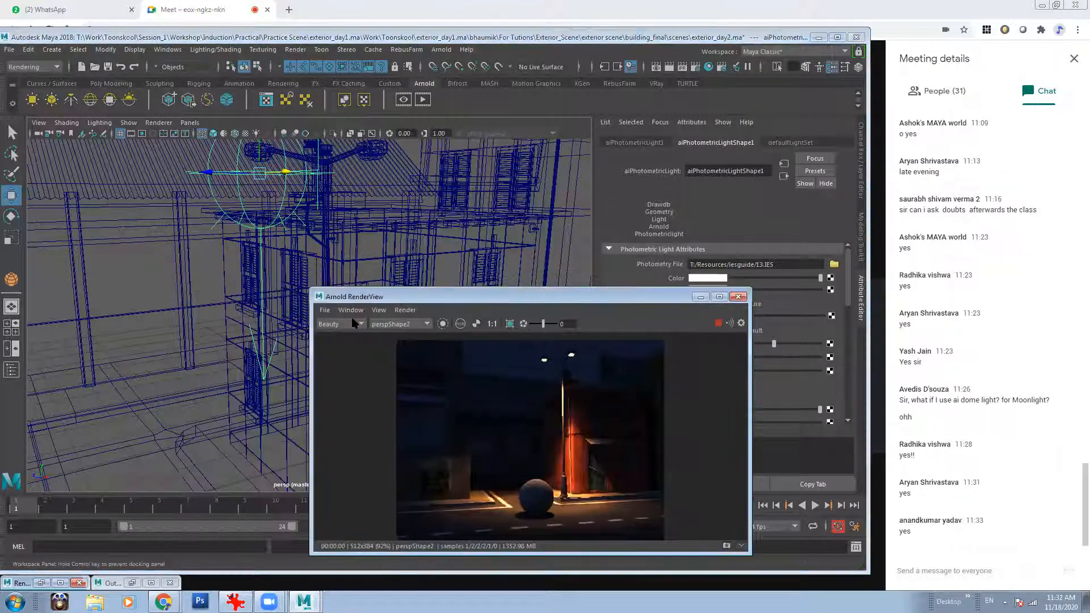
left_click_drag(264, 237, 295, 397, "alt")
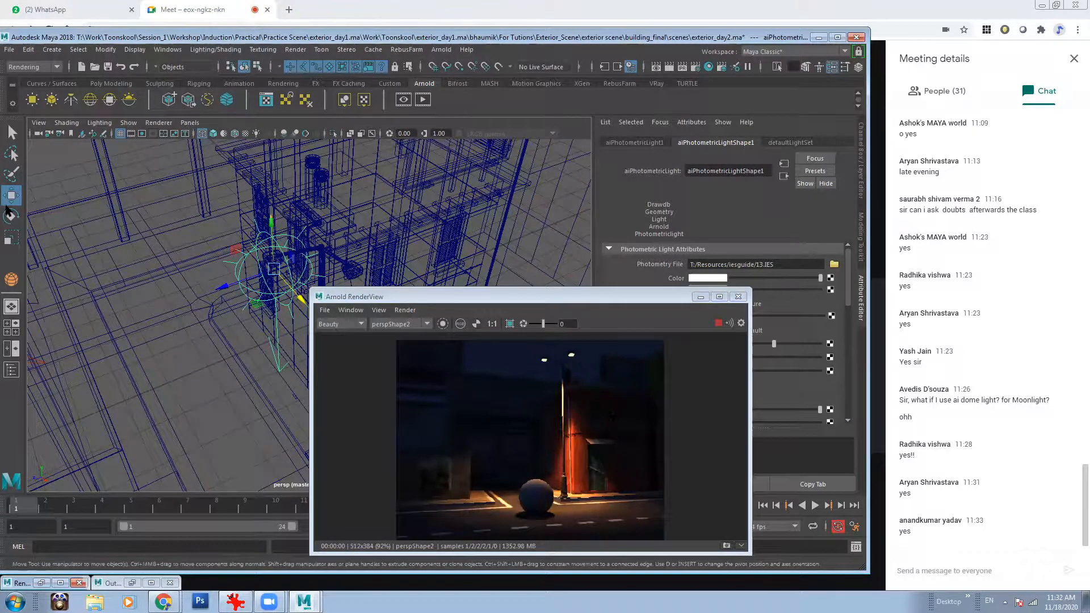
left_click_drag(271, 254, 249, 281, "alt")
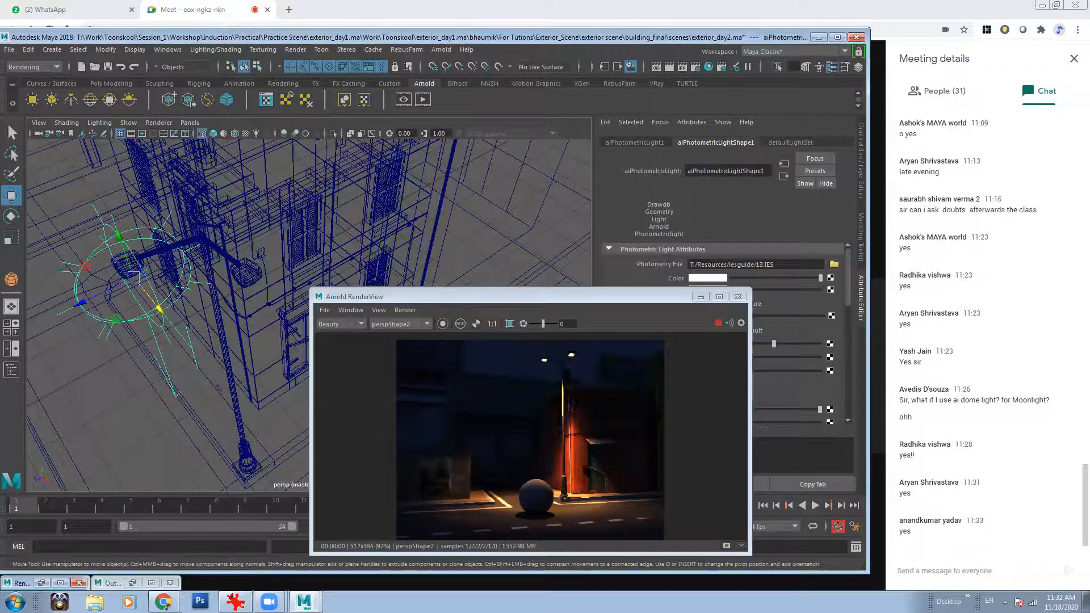
left_click_drag(235, 288, 145, 233, "alt")
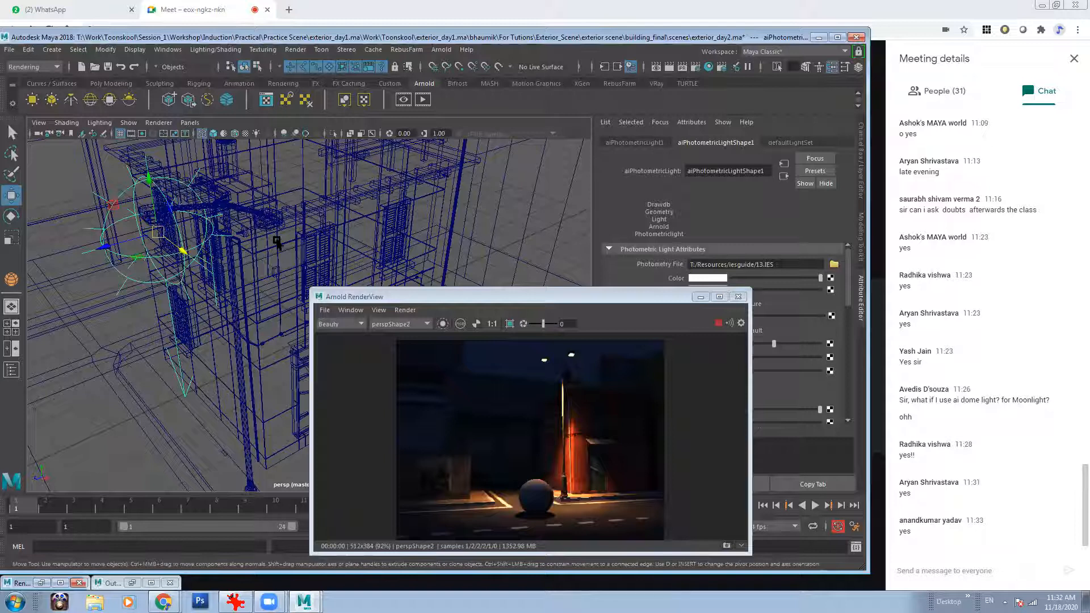
left_click_drag(257, 251, 218, 288, "alt")
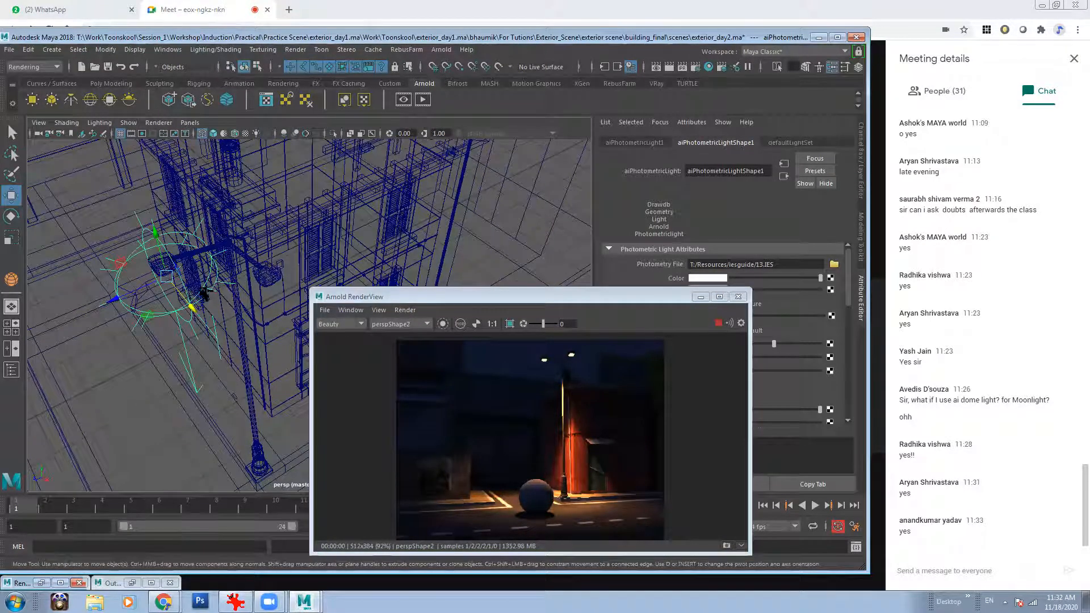
left_click_drag(148, 316, 246, 224)
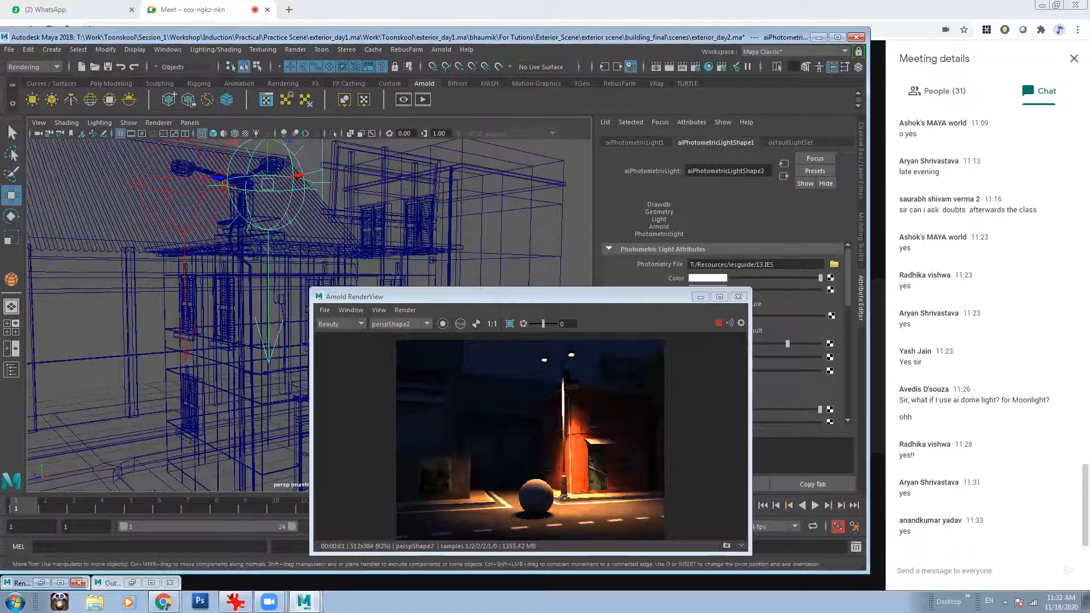
- Duplicate the second lamp head's photometric light and place the copy behind the small building
scroll(551, 423, "down", 2)
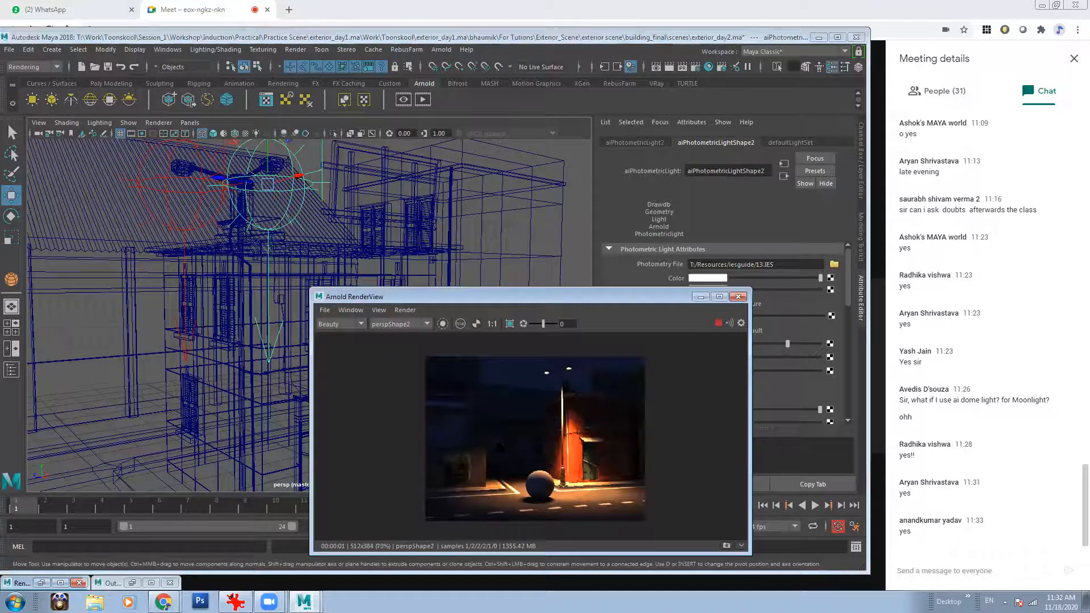
left_click_drag(243, 247, 583, 395, "alt")
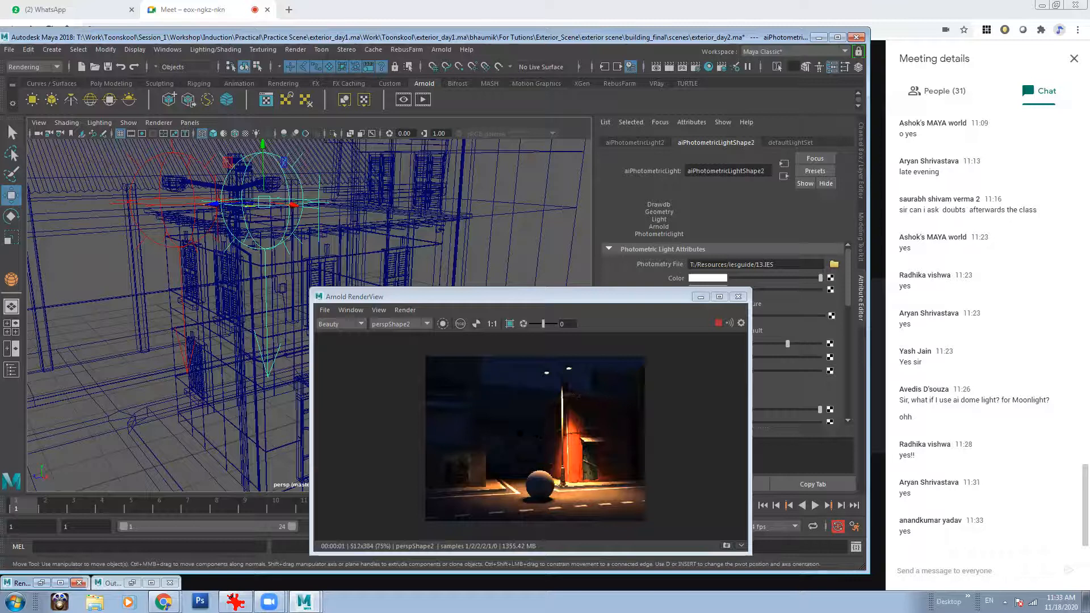
left_click(169, 449)
left_click_drag(267, 357, 272, 333, "alt")
left_click(271, 334)
left_click_drag(208, 304, 285, 200, "alt")
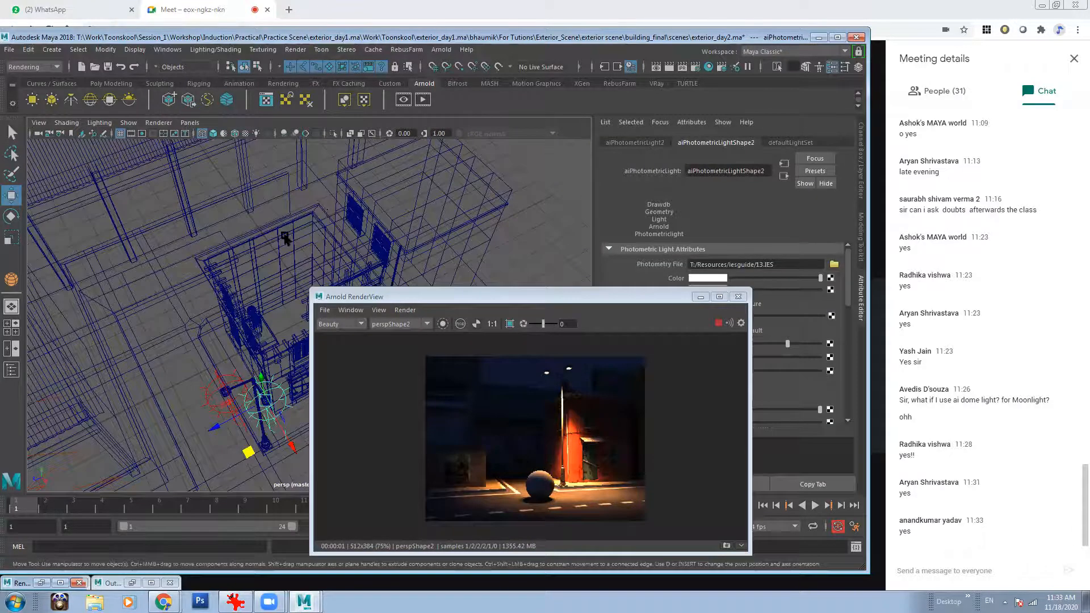
left_click_drag(282, 240, 271, 258, "alt")
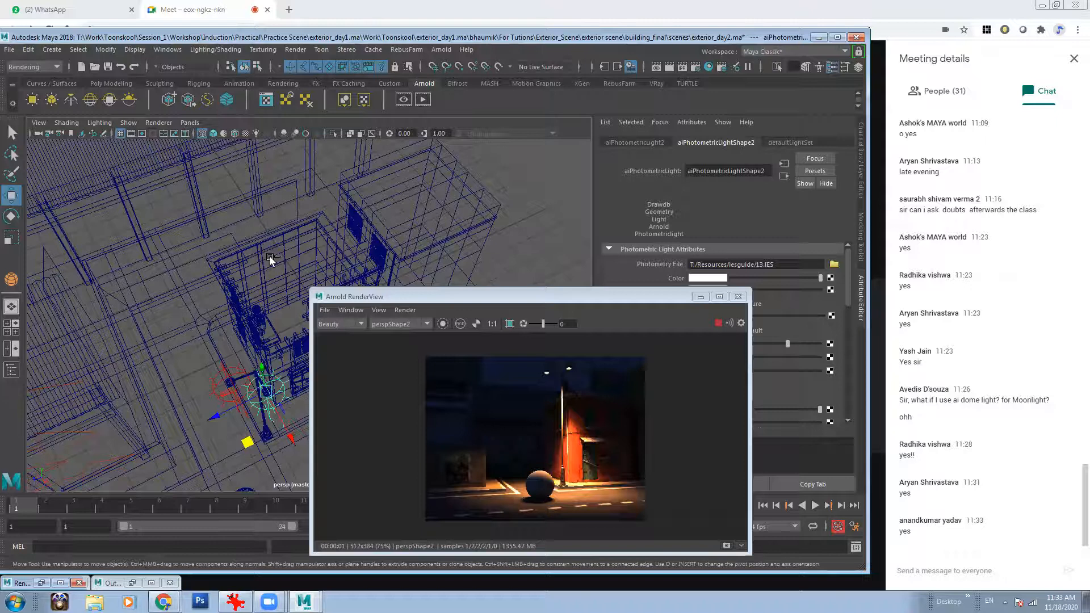
left_click_drag(248, 442, 253, 239)
key("ctrl+d")
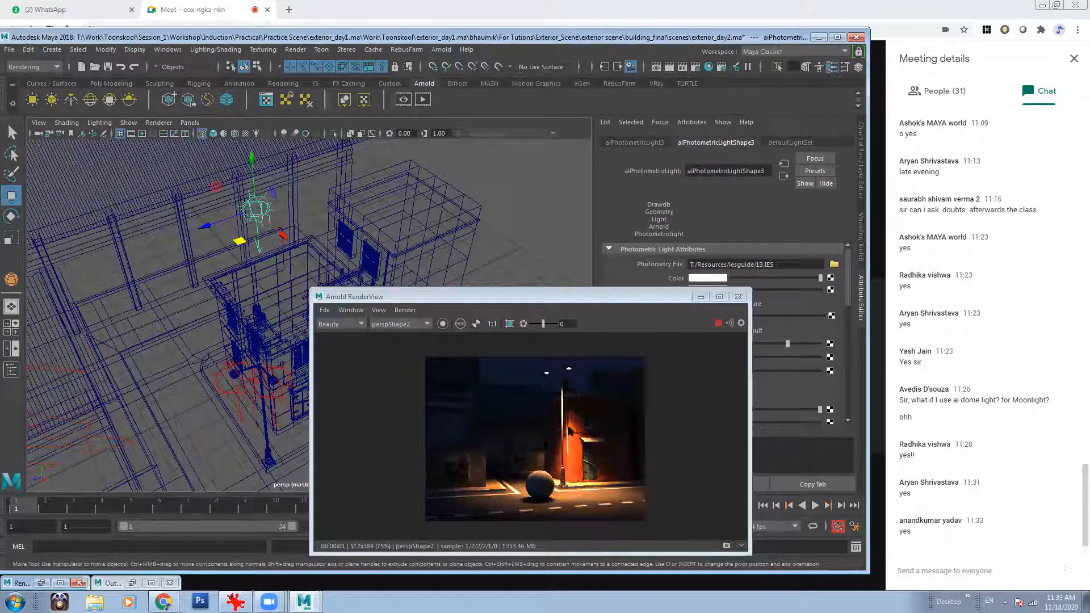
- Examine the street-lamp lighting closely in the render preview, briefly opening and closing the render settings
scroll(566, 454, "up", 2)
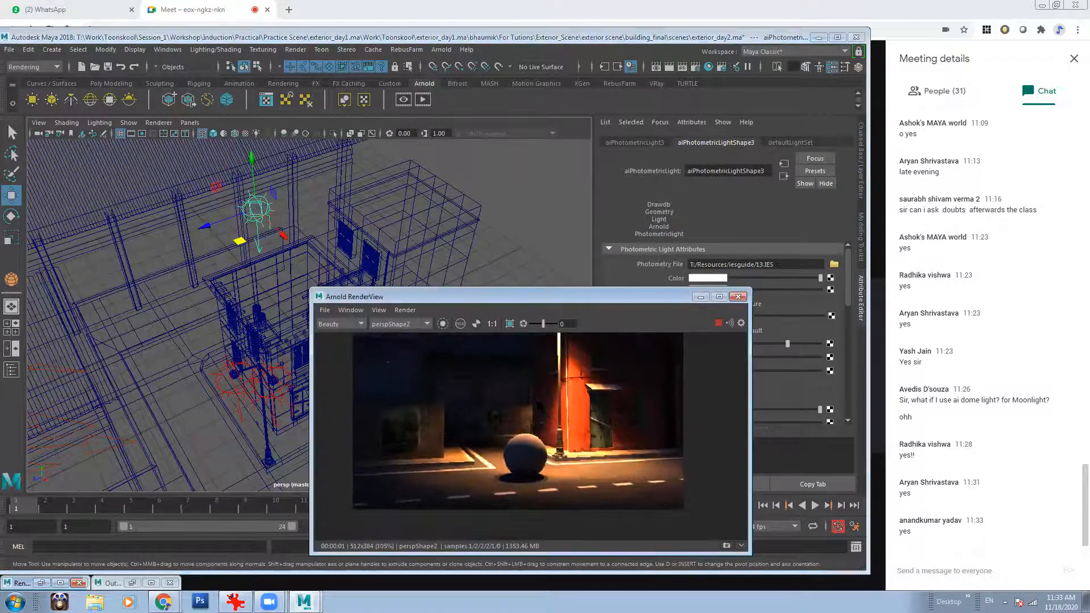
middle_click_drag(541, 409, 524, 472)
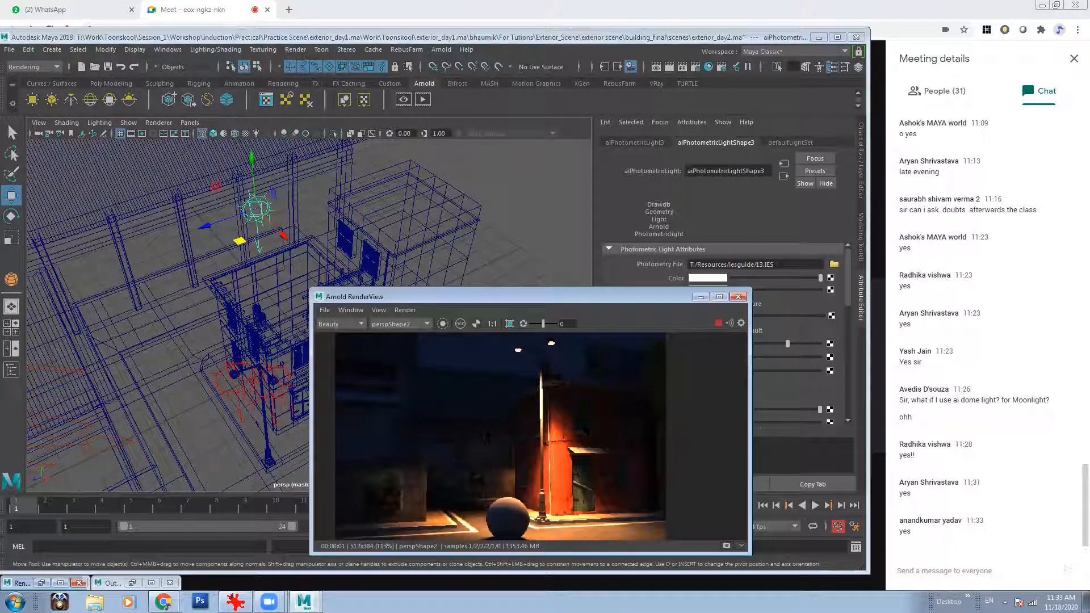
scroll(487, 436, "down", 1)
left_click_drag(610, 294, 532, 221)
left_click(696, 66)
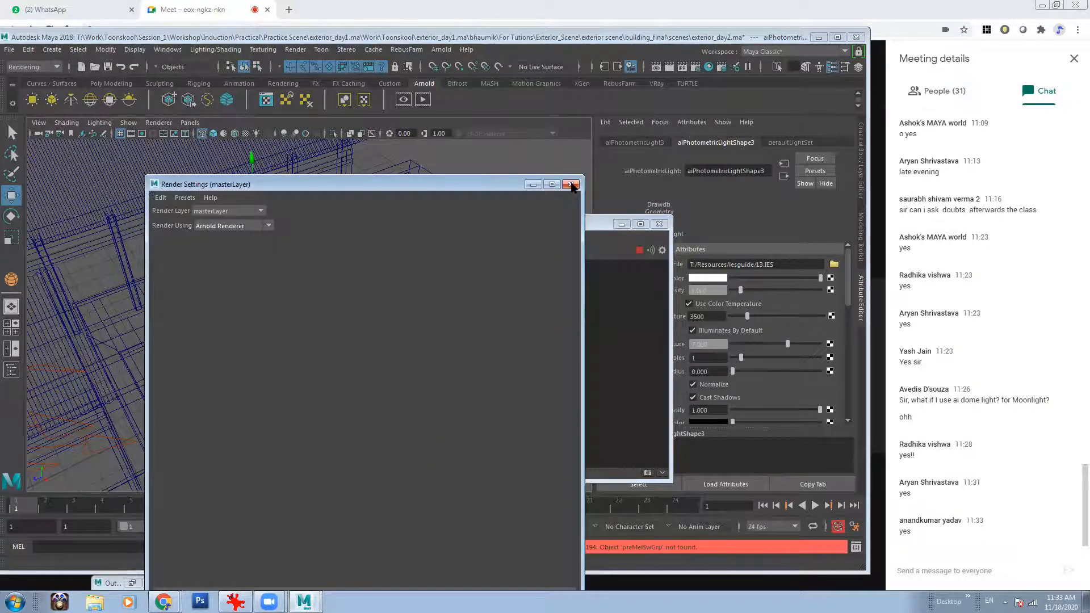
left_click(571, 184)
scroll(532, 376, "down", 3)
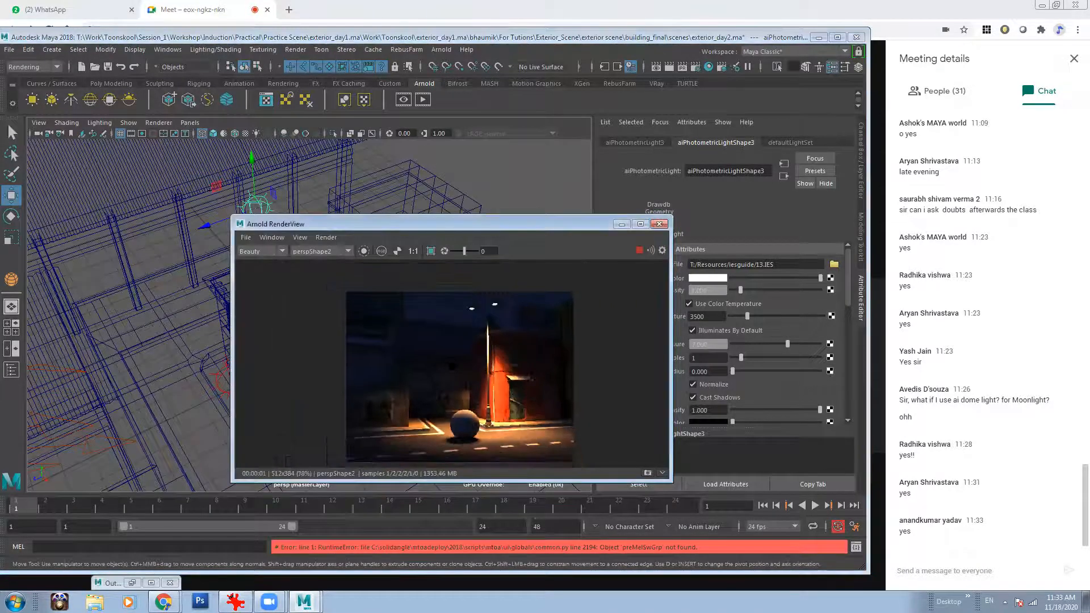
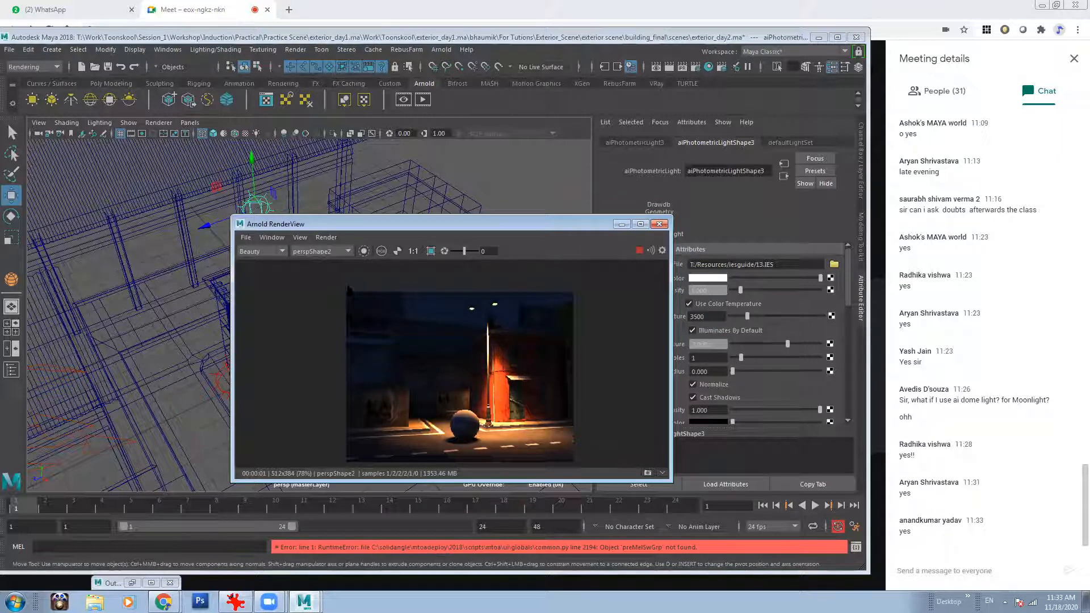
- Duplicate the photometric light behind the small building and place the copy beside the long ribbed-roof building, well away from the street lamp
left_click(201, 244)
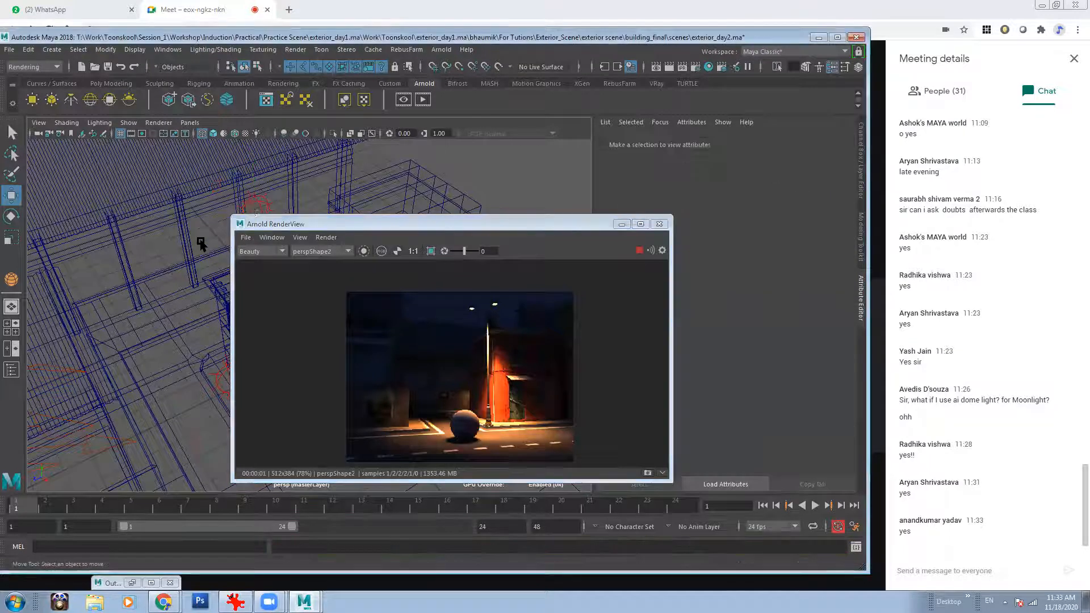
left_click(255, 200)
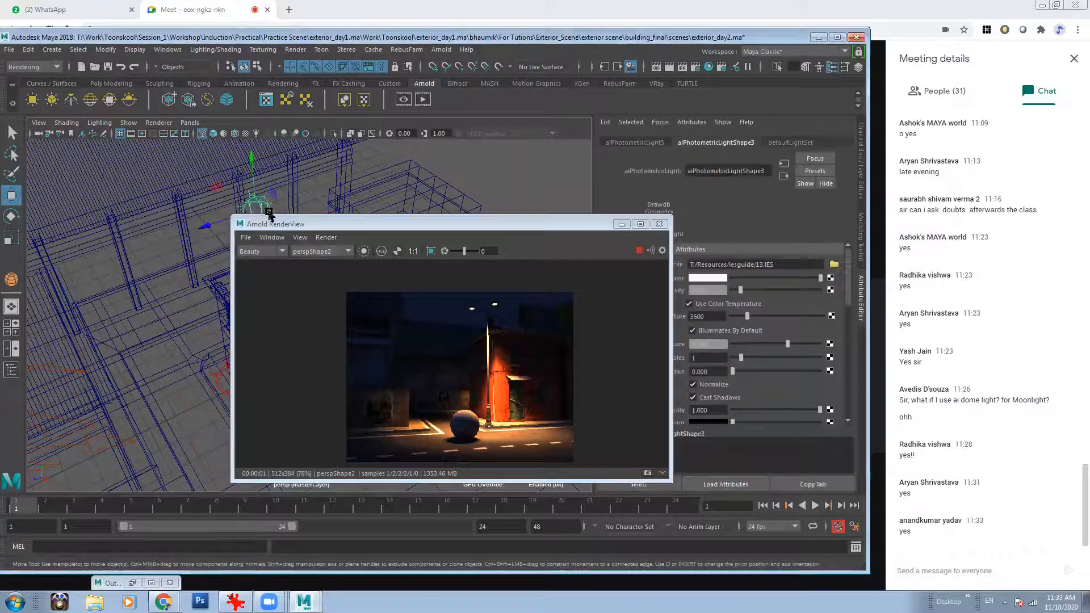
left_click_drag(425, 229, 639, 242)
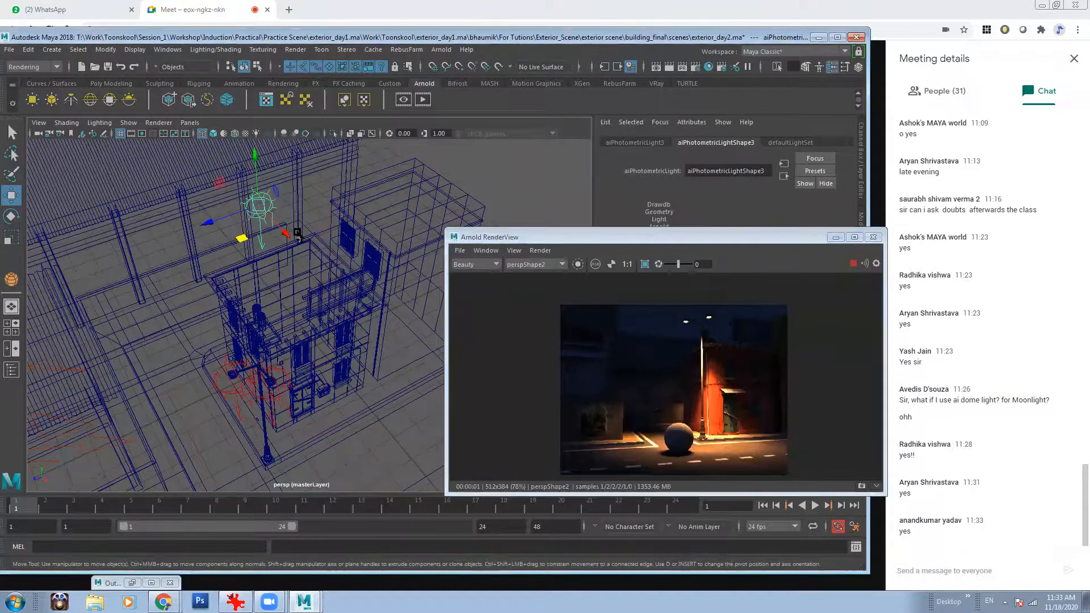
mouse_move(281, 250)
left_mouse_down("alt")
mouse_move(252, 252)
mouse_move(184, 452)
left_mouse_up("alt")
key("ctrl+z")
mouse_move(266, 247)
left_mouse_down("shift")
mouse_move(227, 365)
mouse_move(122, 484)
mouse_move(74, 491)
mouse_move(80, 505)
left_mouse_up("shift")
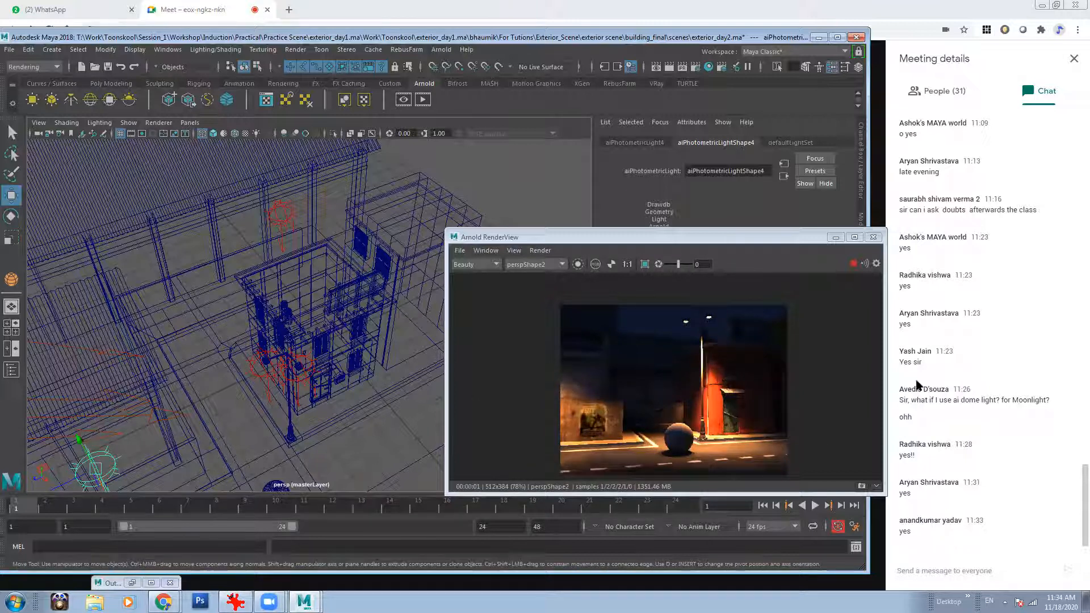
scroll(576, 362, "up", 3)
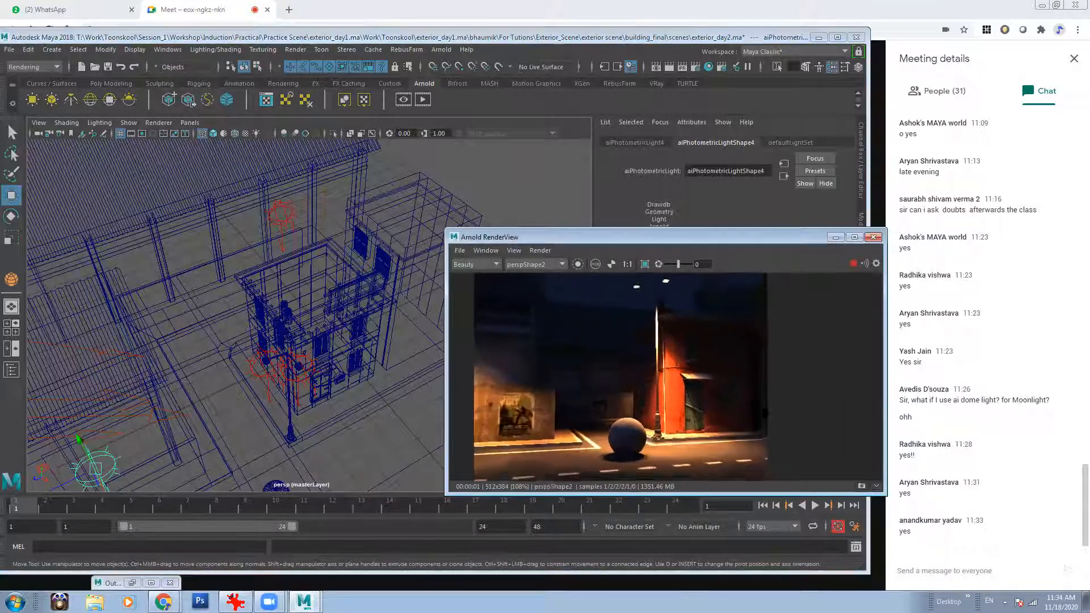
- Delete the two extra photometric lights, one near the low building and one above the corner building
left_click_drag(227, 324, 182, 380, "alt")
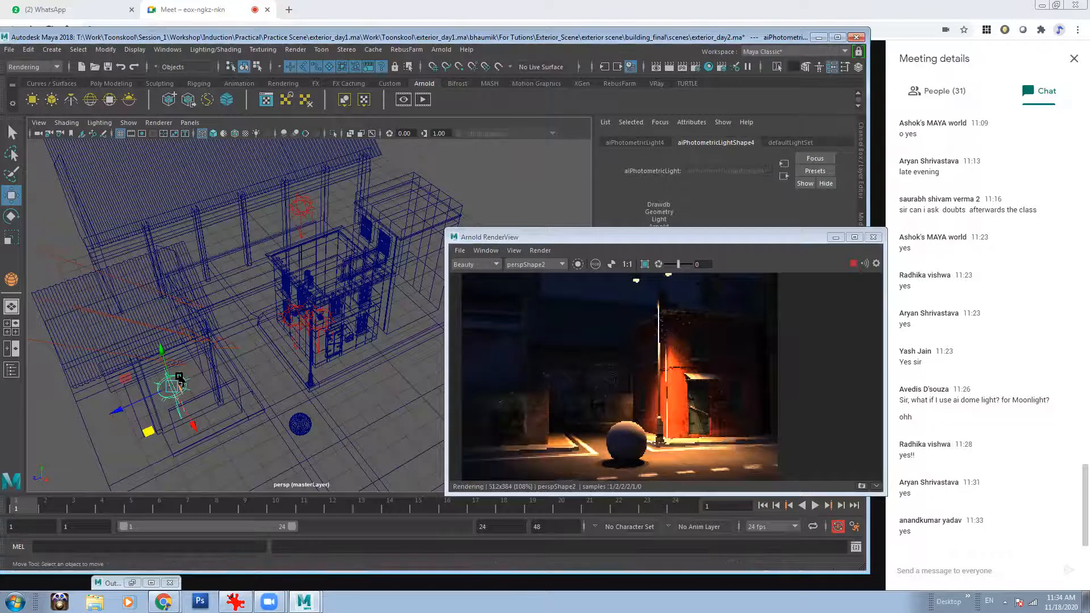
key("Delete")
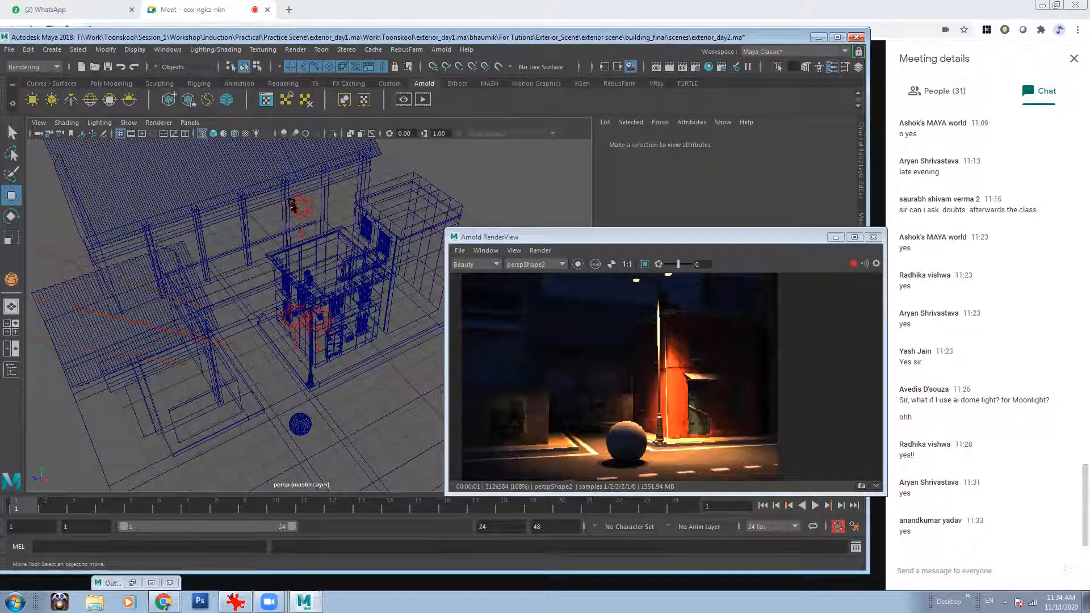
left_click(305, 205)
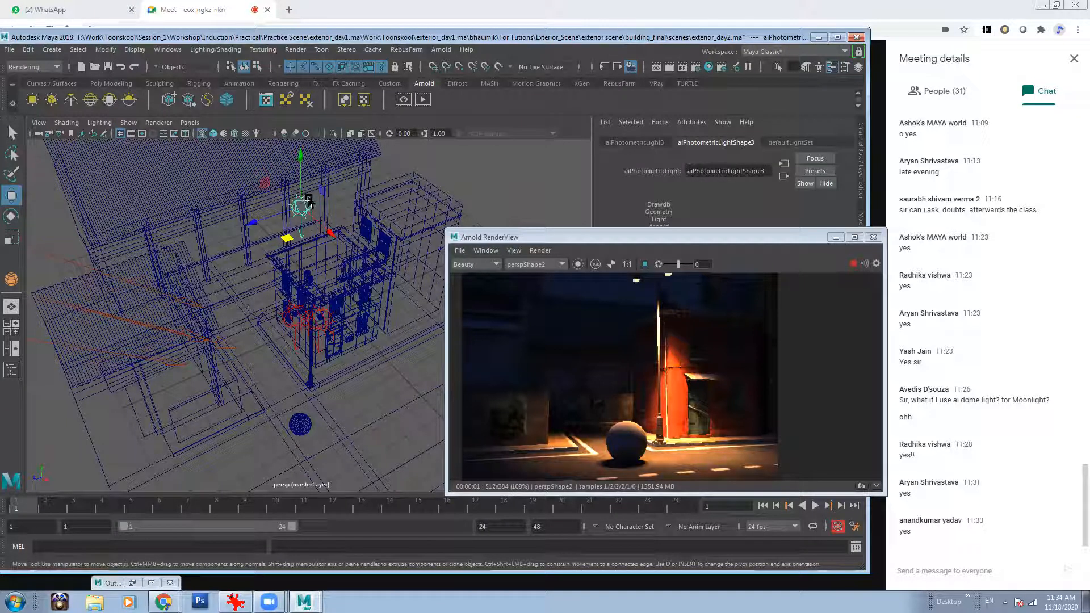
key("Delete")
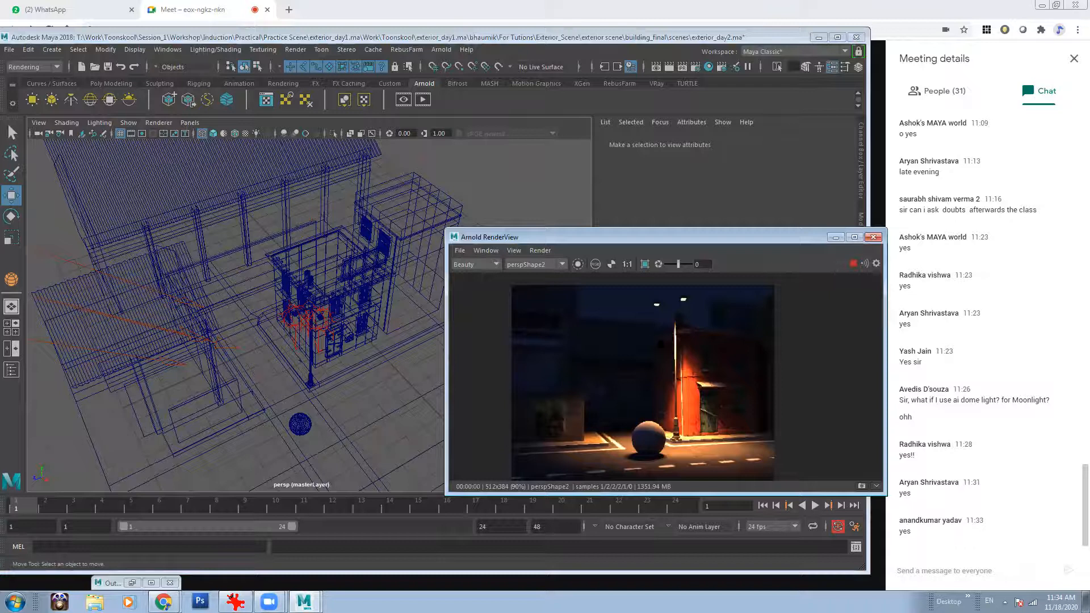
scroll(823, 367, "up", 2)
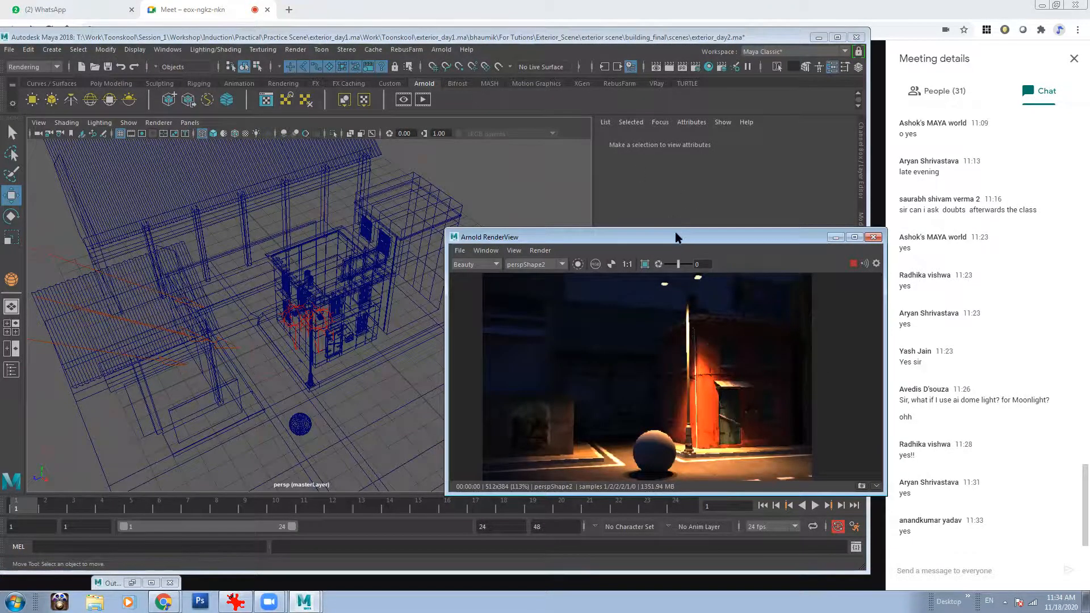
- Set the exposure of aiPhotometricLight2, on the building side of the lamp post, to 6
scroll(320, 312, "up", 5)
middle_click_drag(315, 306, 250, 274, "alt")
left_click(269, 274)
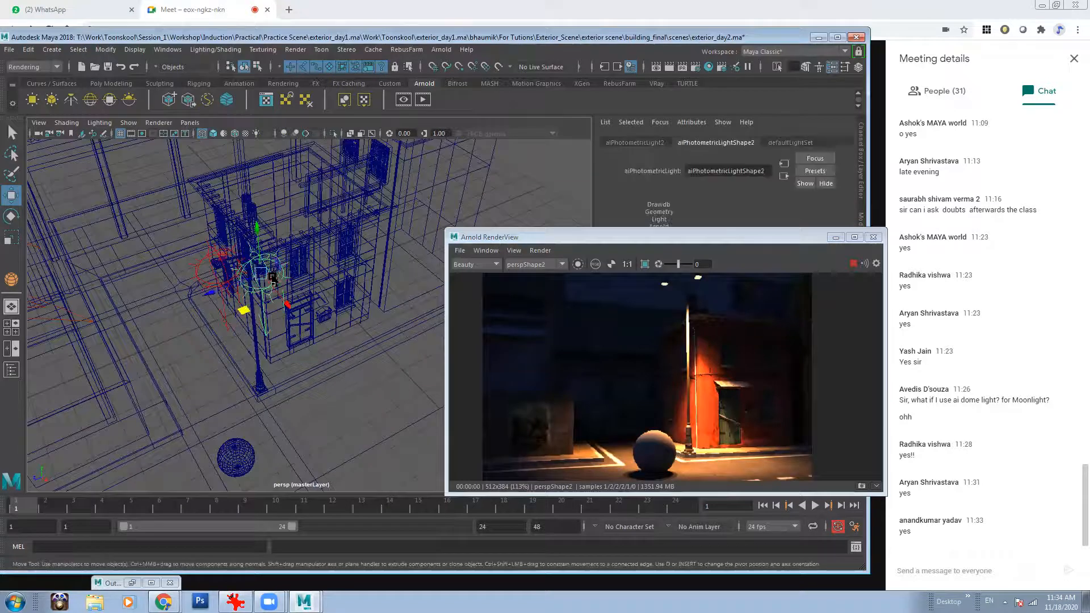
left_click_drag(700, 236, 319, 202)
left_click(709, 345)
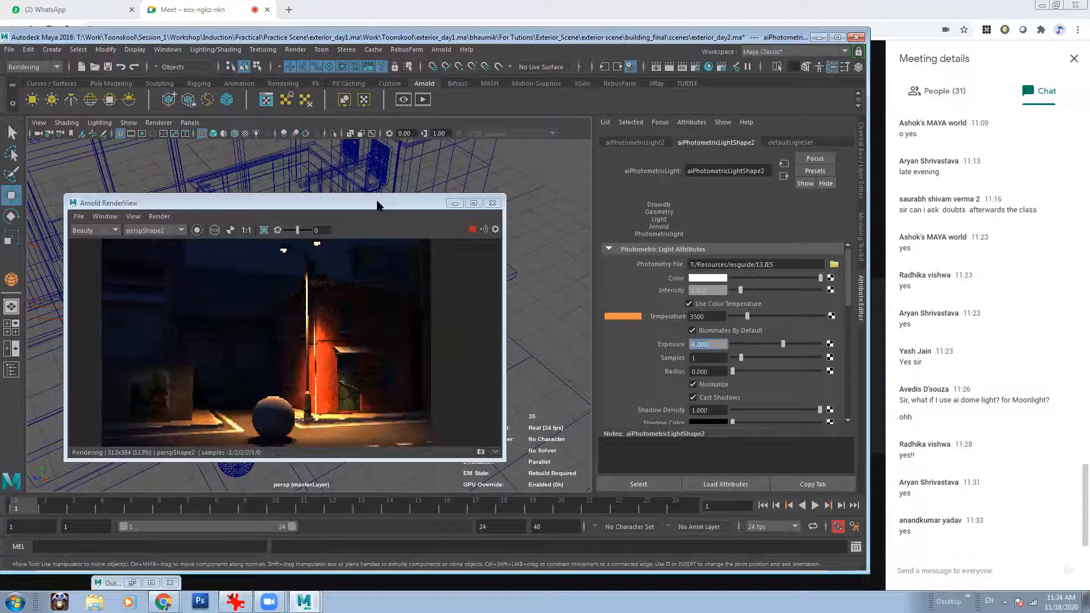
- Set the exposure of aiPhotometricLight1, the other lamp post light, to 6 and check the updated render
left_click_drag(256, 203, 407, 318)
left_click(196, 267)
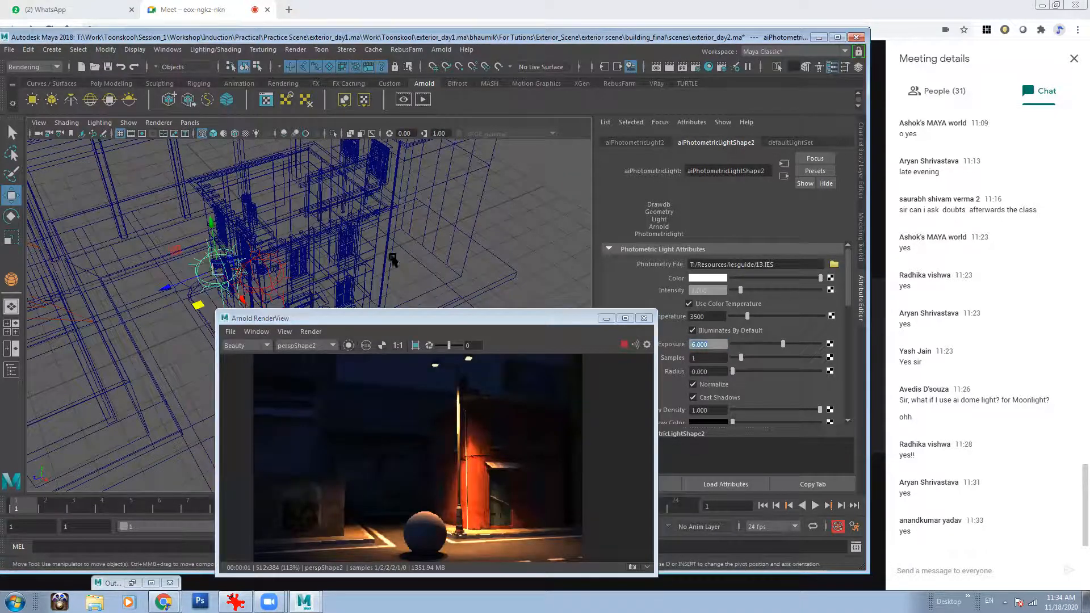
type("6")
key("Return")
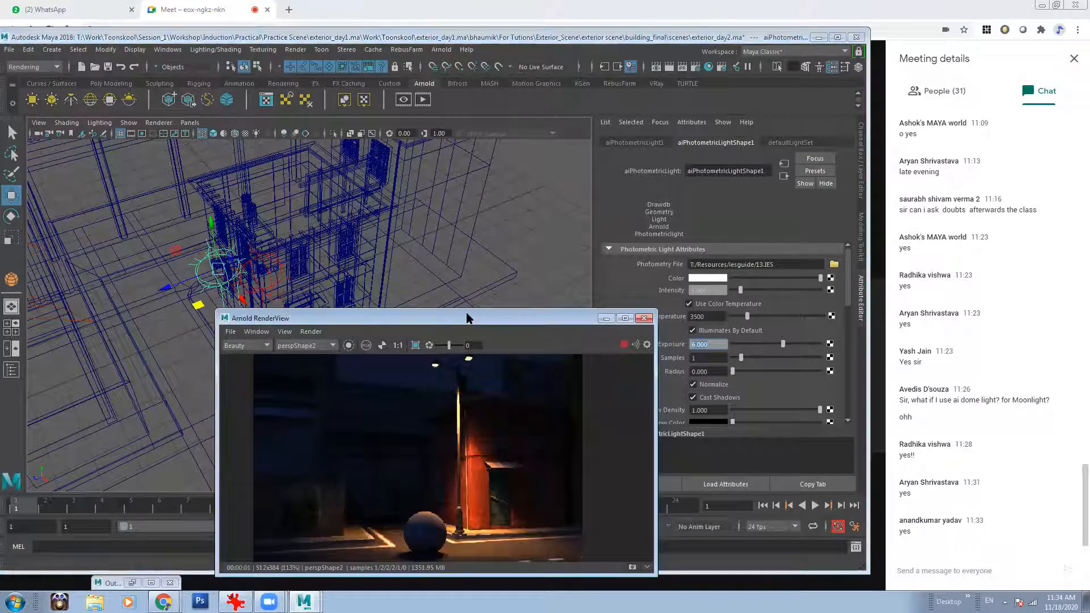
left_click_drag(467, 324, 487, 199)
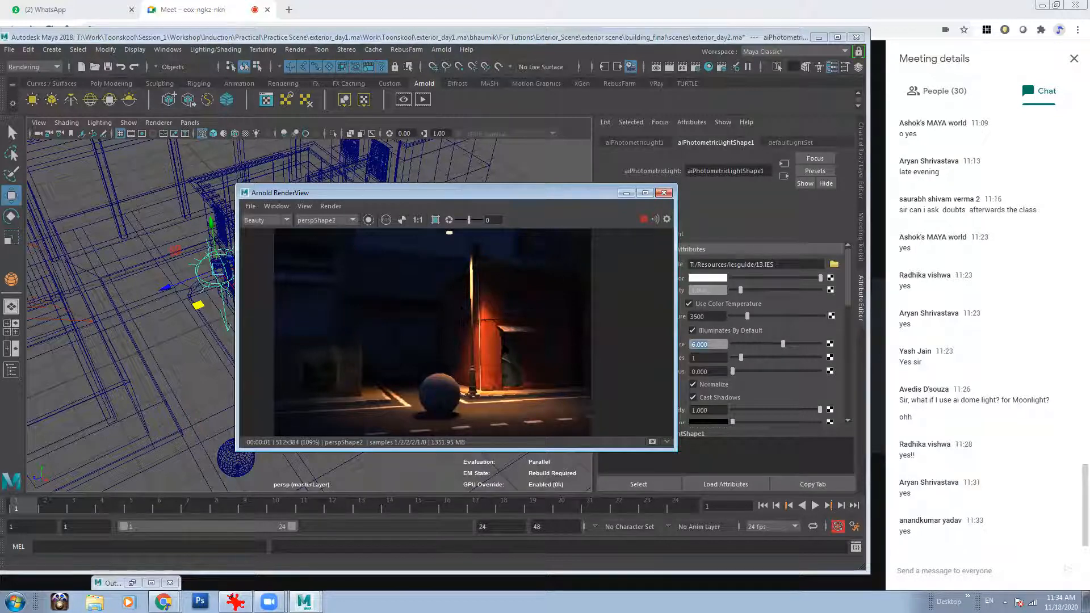
scroll(499, 379, "down", 1)
middle_click_drag(499, 379, 501, 390)
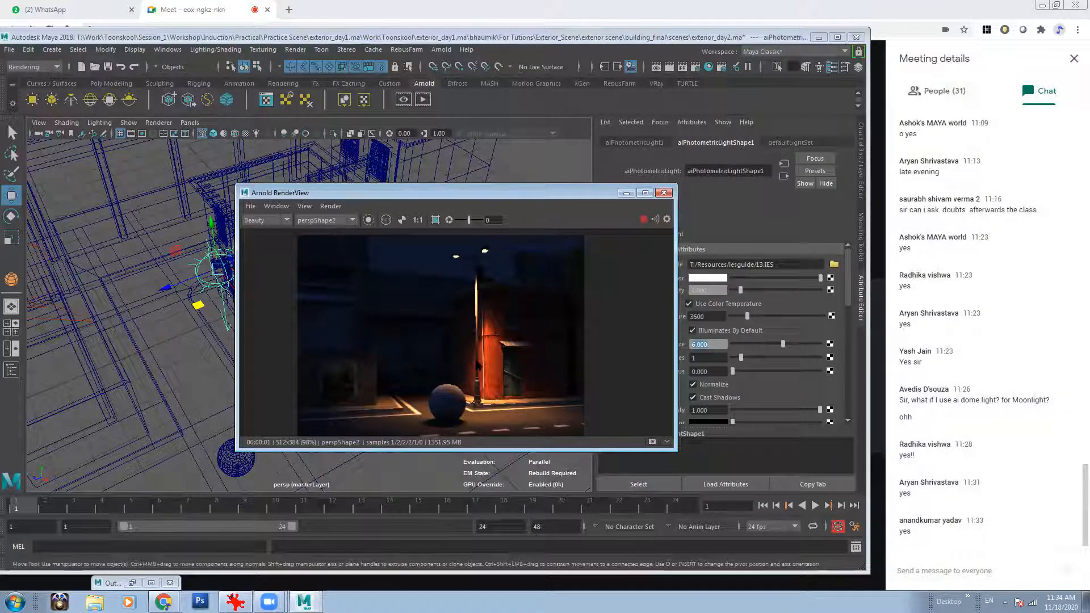
middle_click_drag(489, 346, 451, 359)
scroll(506, 419, "up", 2)
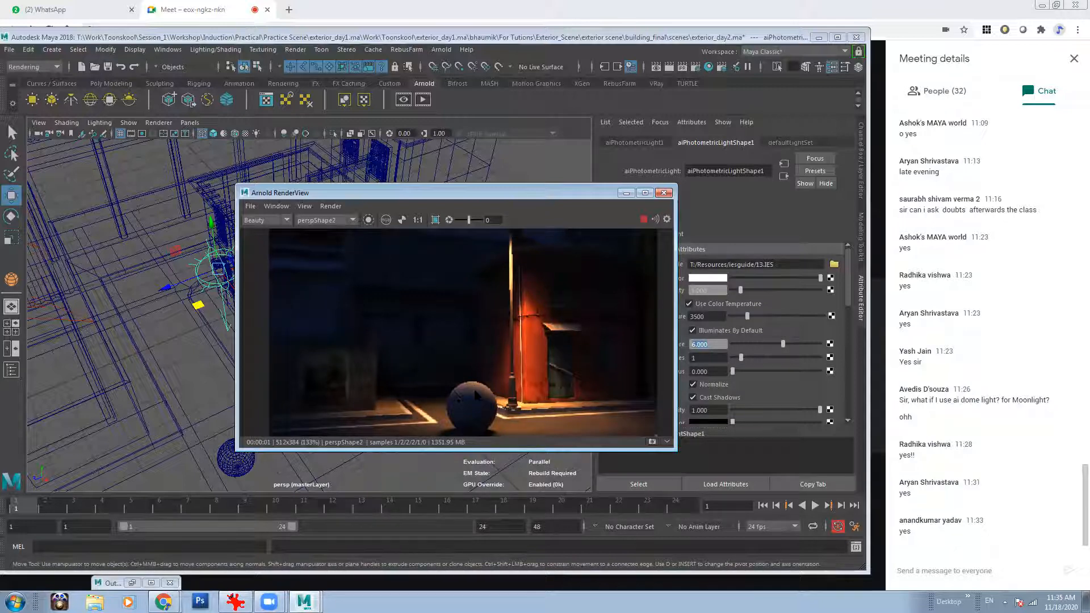
- Unhide the Rim_Kicker group and its area lights aiAreaLight1 and aiAreaLight2
left_click(133, 582)
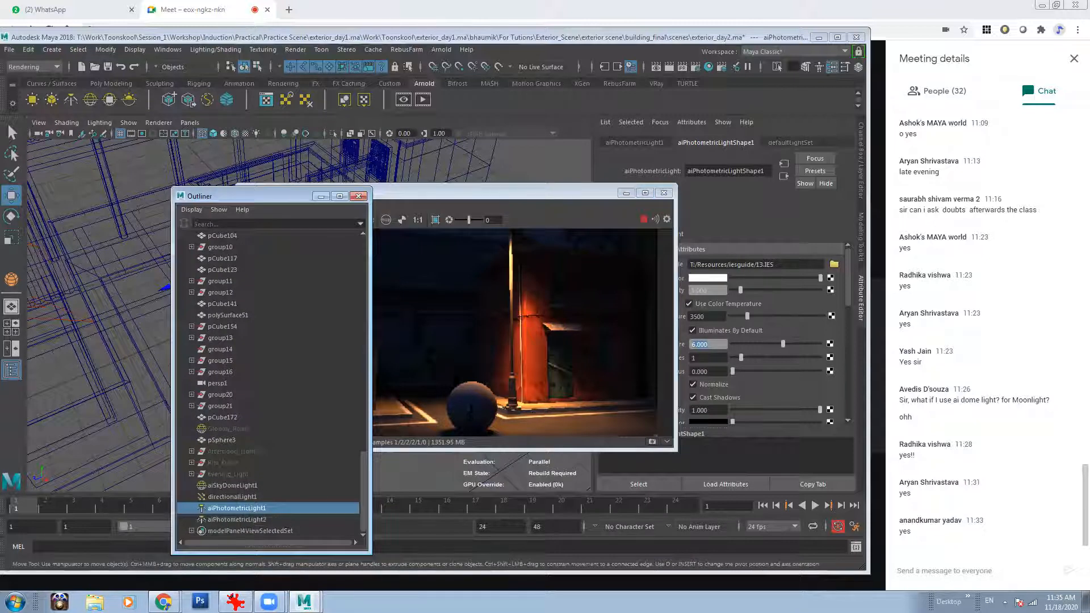
left_click(207, 464)
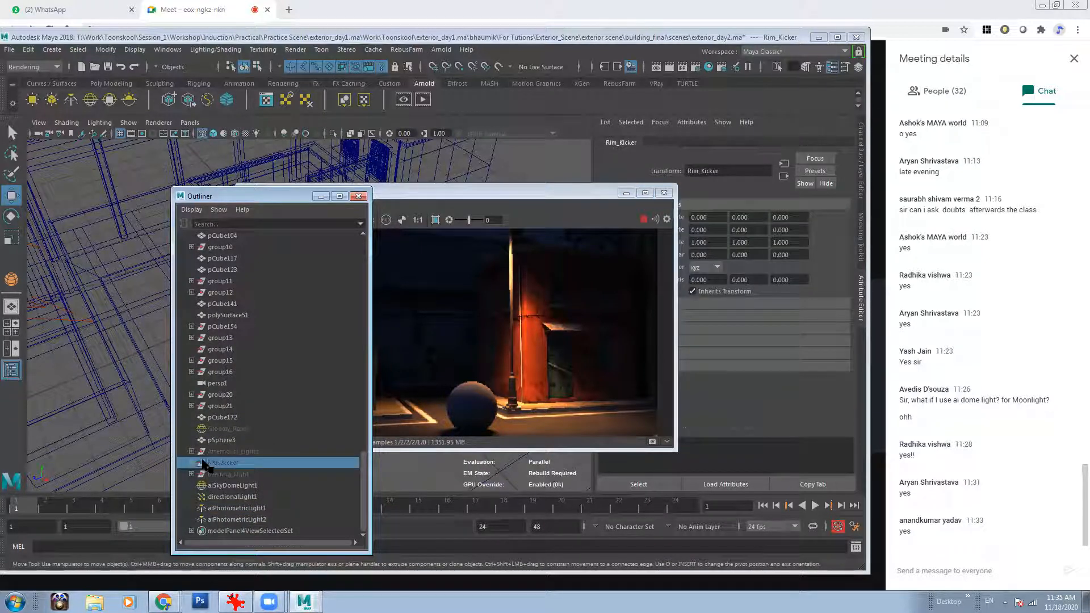
left_click(191, 463)
left_click(232, 474)
left_click(239, 485, "shift")
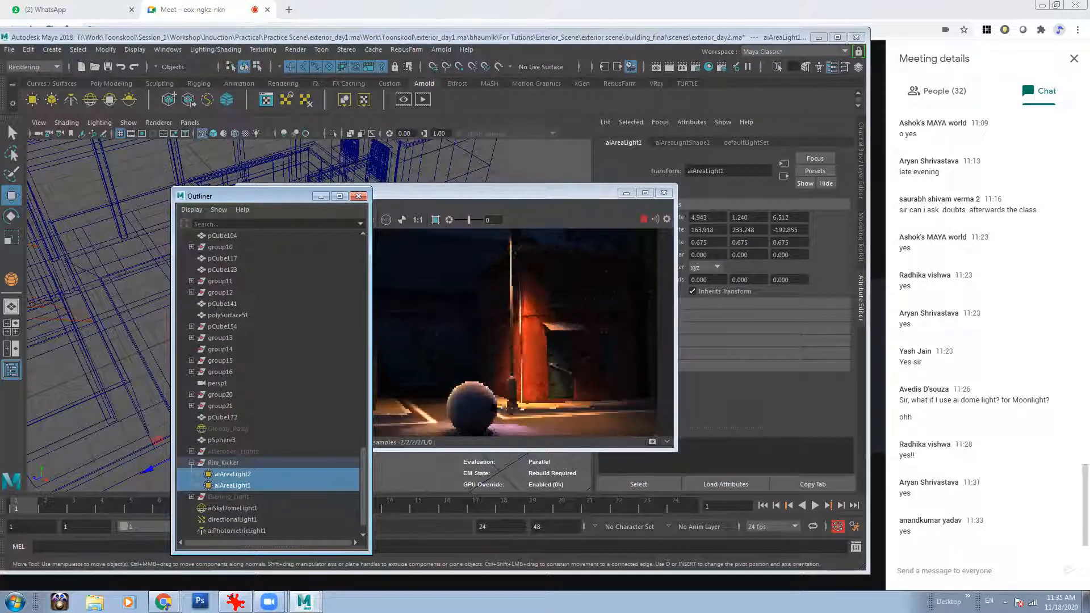
left_click(408, 432)
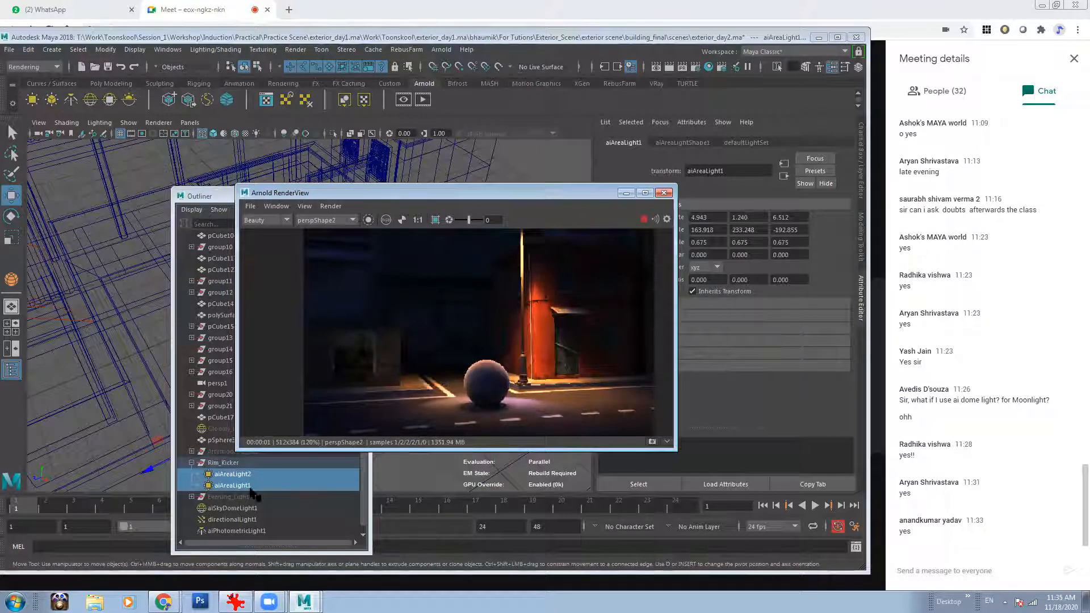
- Duplicate the two Rim_Kicker area lights and unparent the copies from the group
left_click(191, 463)
left_click(191, 462)
left_click_drag(238, 476, 240, 482)
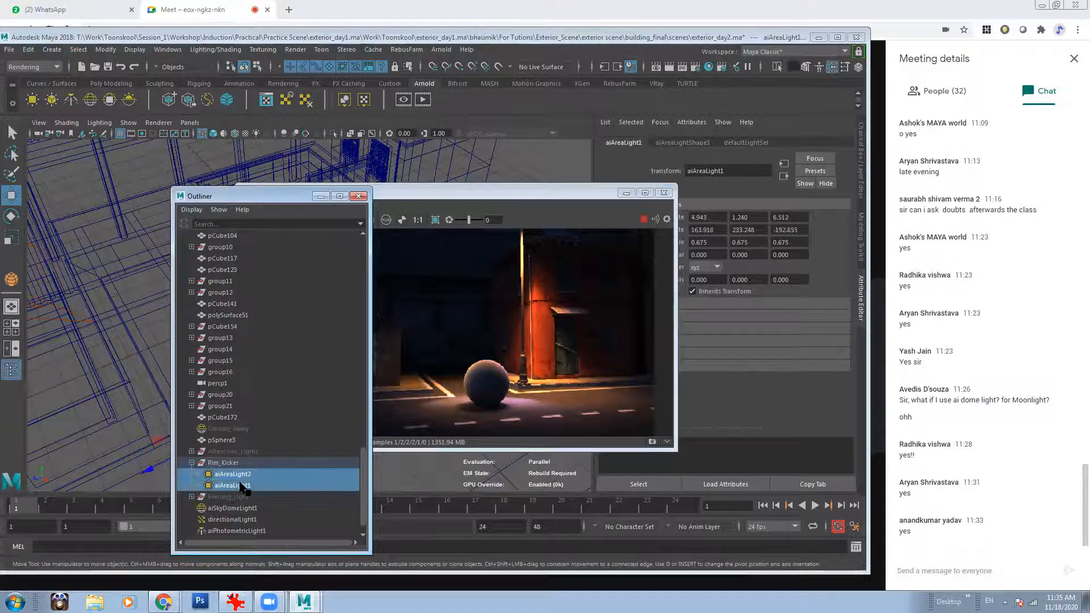
key("ctrl+d")
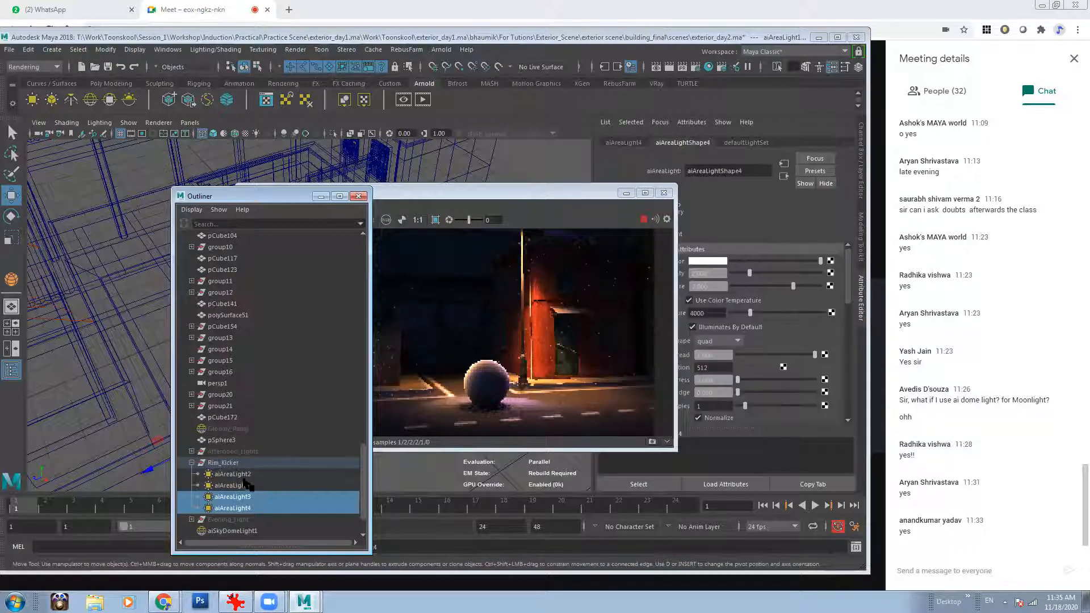
key("ctrl+z")
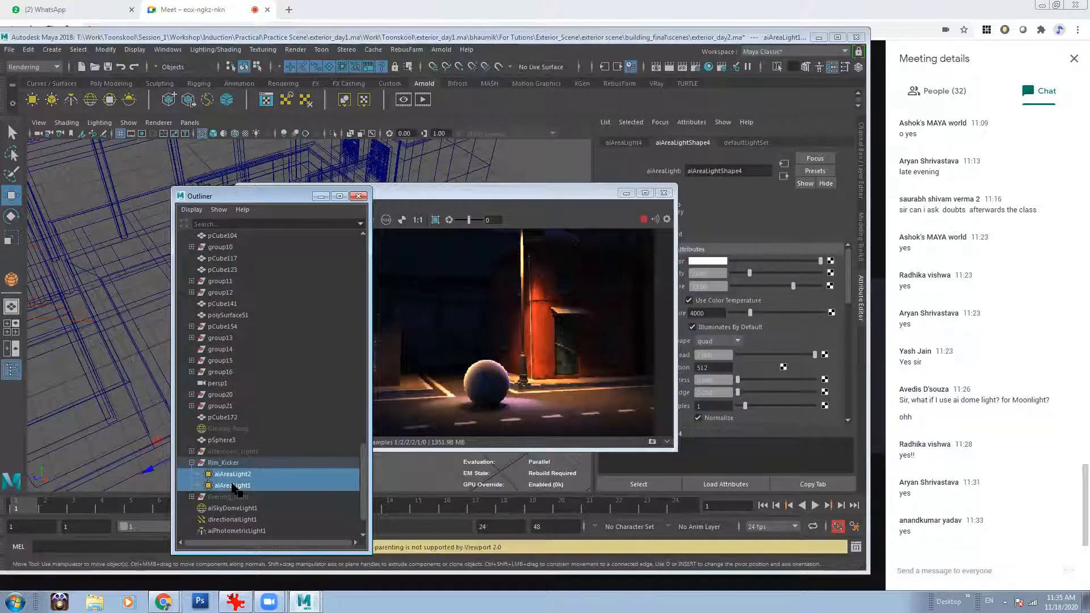
- Hide the original Rim_Kicker area lights and select the two copies, aiAreaLight3 and aiAreaLight4
key("ctrl+h")
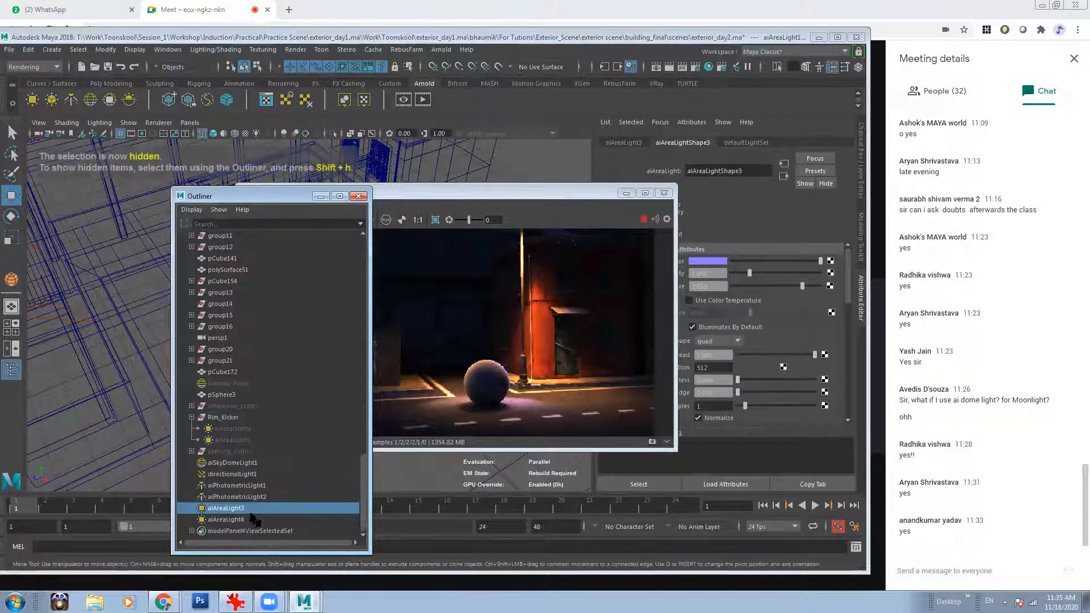
left_click(244, 519)
left_click(247, 510, "shift")
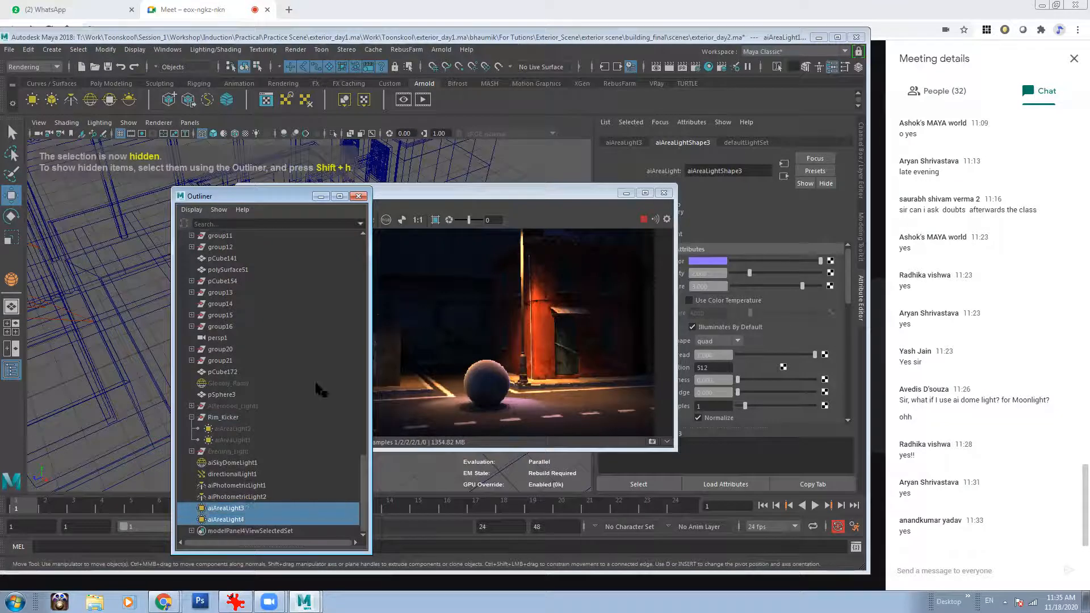
- Turn off the display of lights in the viewport and add all scene geometry to the area light selection
left_click(320, 197)
left_click(321, 196)
scroll(409, 313, "down", 8)
left_click_drag(402, 322, 259, 326, "alt")
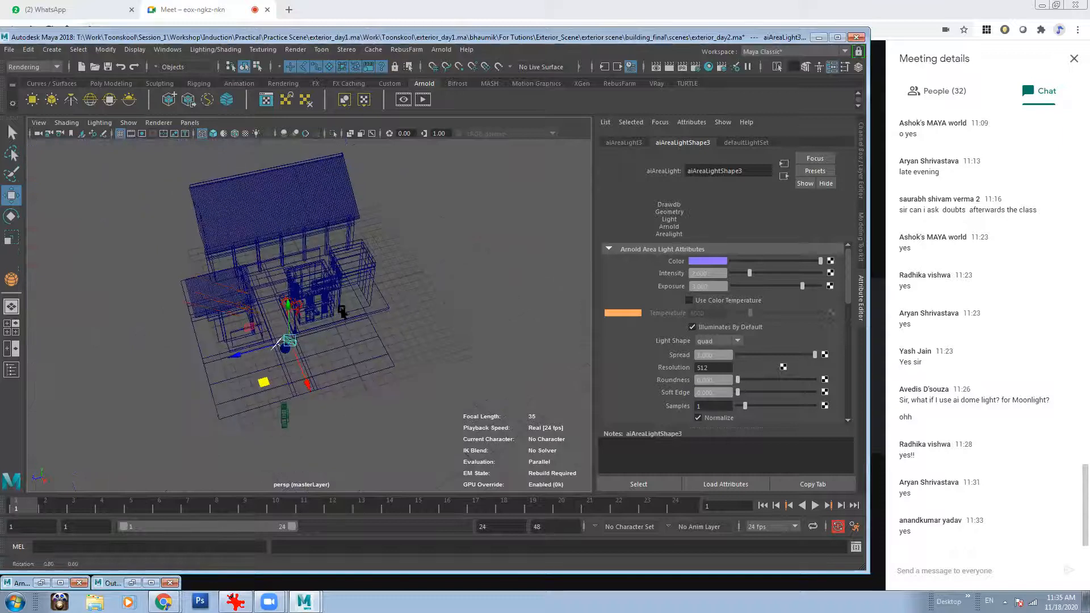
left_click(128, 122)
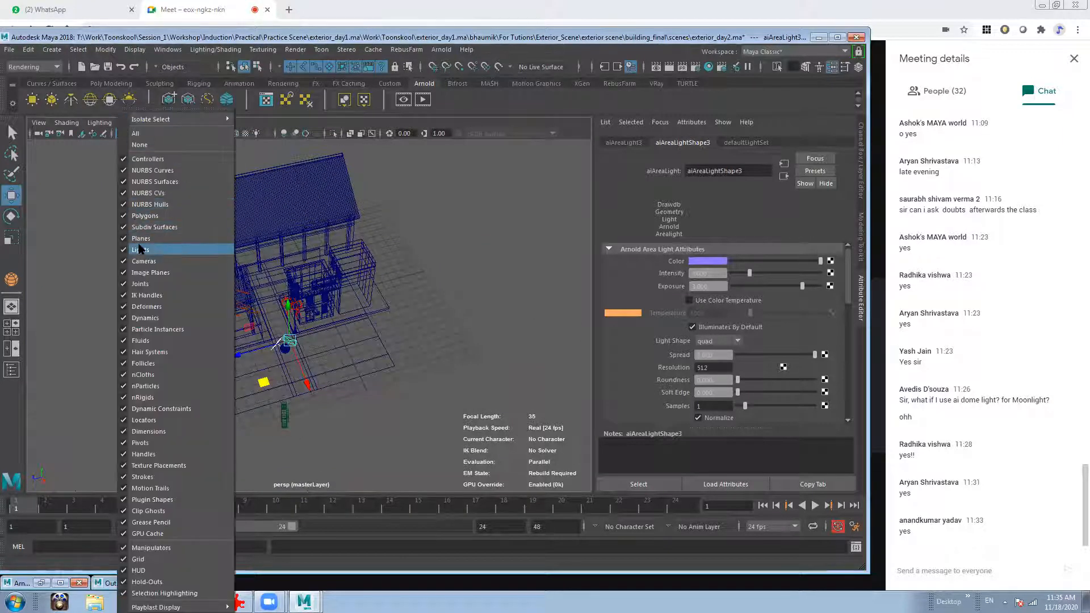
left_click(139, 250)
left_click_drag(144, 163, 457, 380)
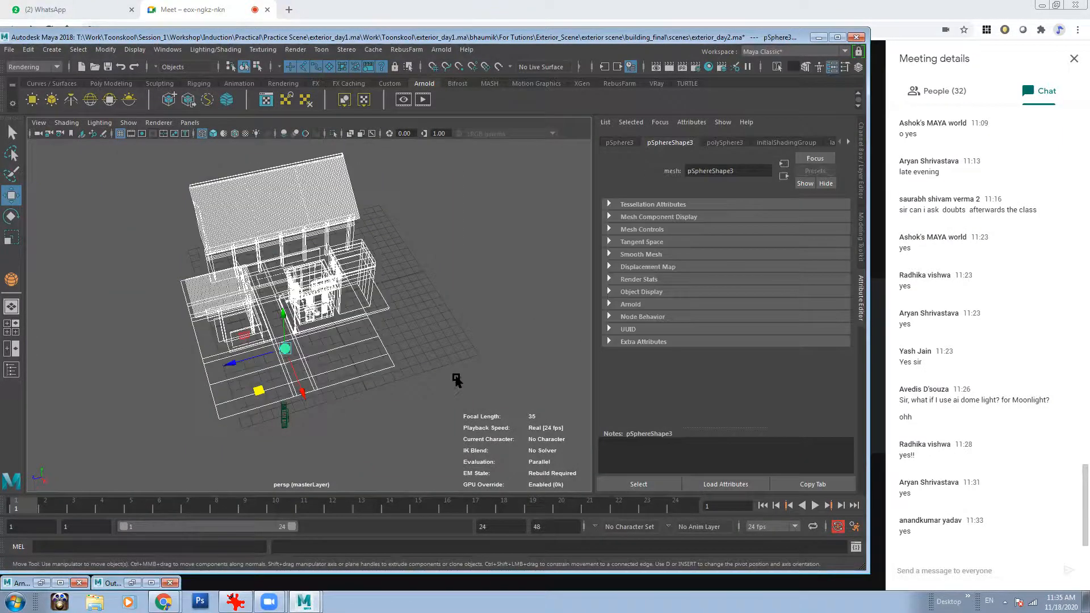
- Remove the sphere on the road from the selection, keeping the other geometry selected
right_click_drag(293, 344, 475, 419, "alt")
left_click_drag(474, 419, 440, 380, "alt")
middle_click_drag(255, 402, 292, 347, "alt")
right_click_drag(292, 348, 514, 376, "alt")
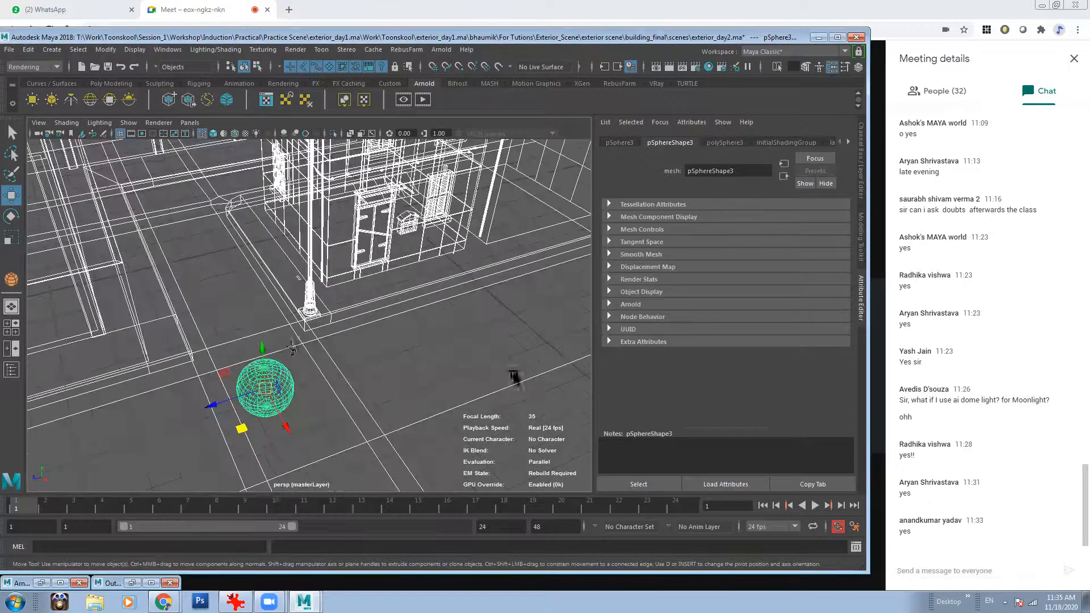
left_click(281, 370)
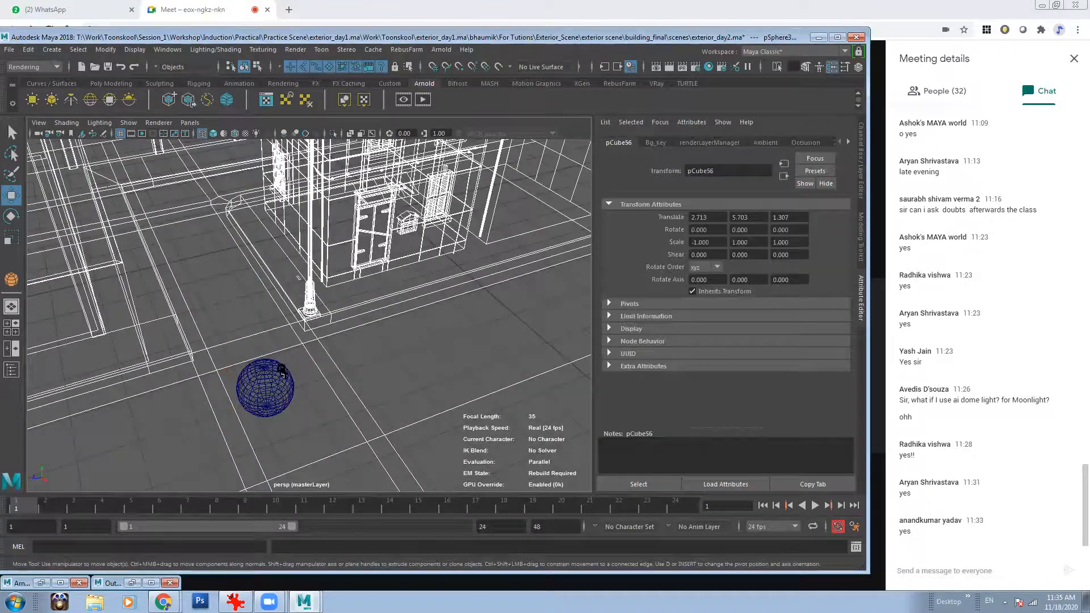
- Restore the Arnold render window beside the model and turn the display of lights back on in the viewport
left_click(43, 582)
left_click_drag(453, 196, 635, 221)
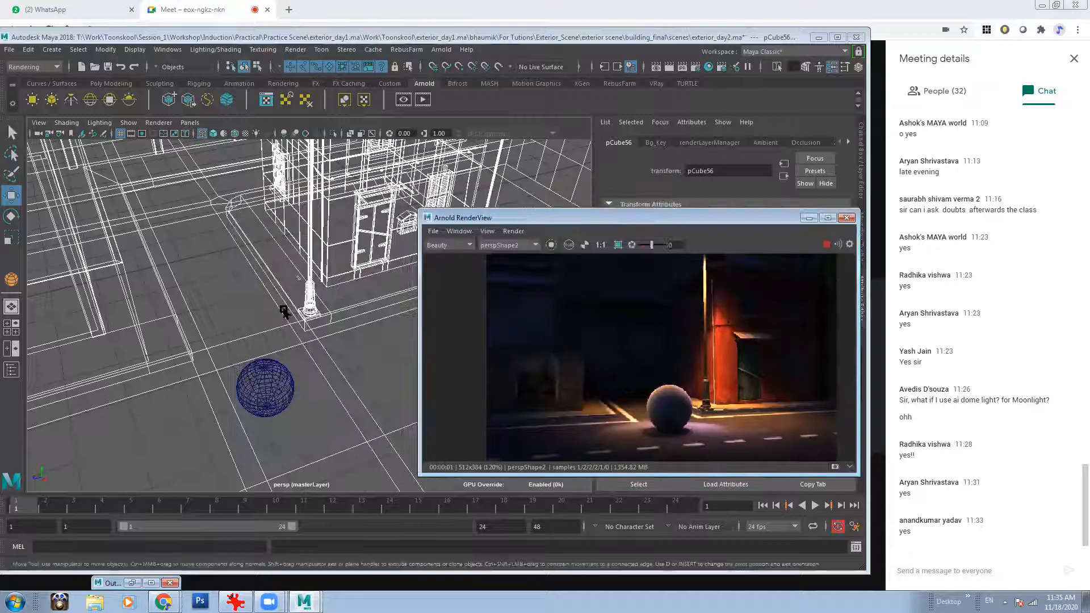
middle_click_drag(281, 309, 294, 355, "alt")
left_click_drag(294, 354, 270, 348, "alt")
right_click_drag(271, 349, 134, 499, "alt")
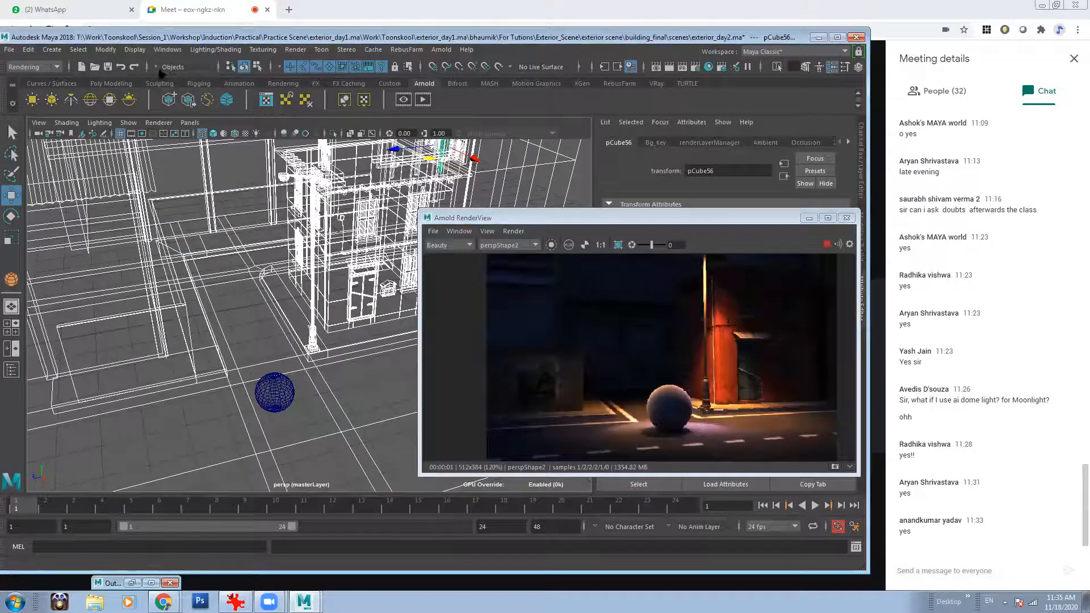
left_click(98, 123)
mouse_move(128, 125)
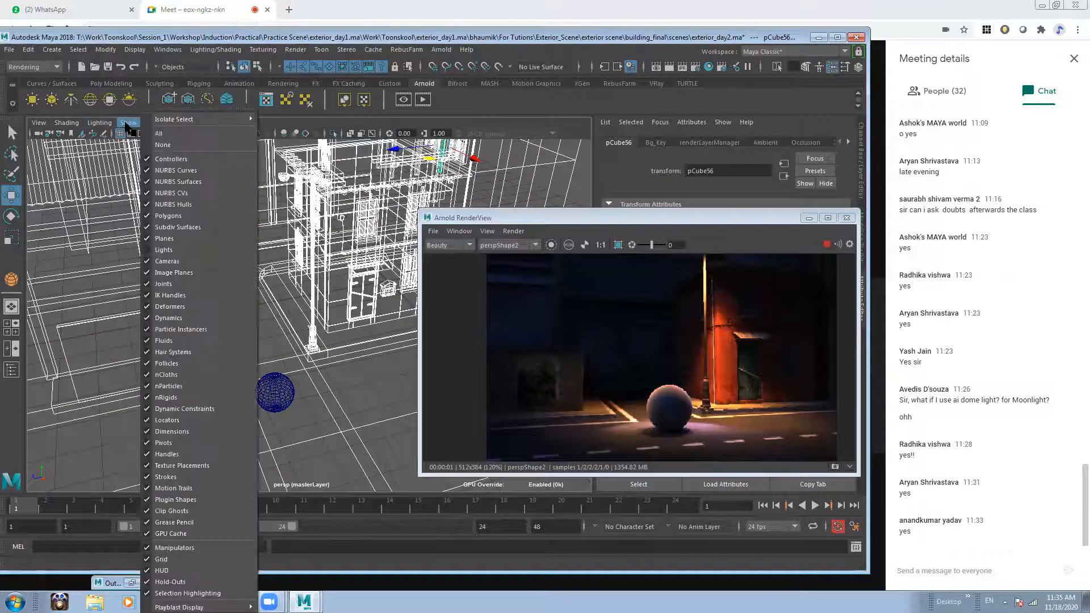
left_click(165, 249)
- Break the light links between the two copied area lights and all selected geometry except the sphere
left_click_drag(298, 352, 338, 248, "alt")
scroll(277, 201, "down", 2)
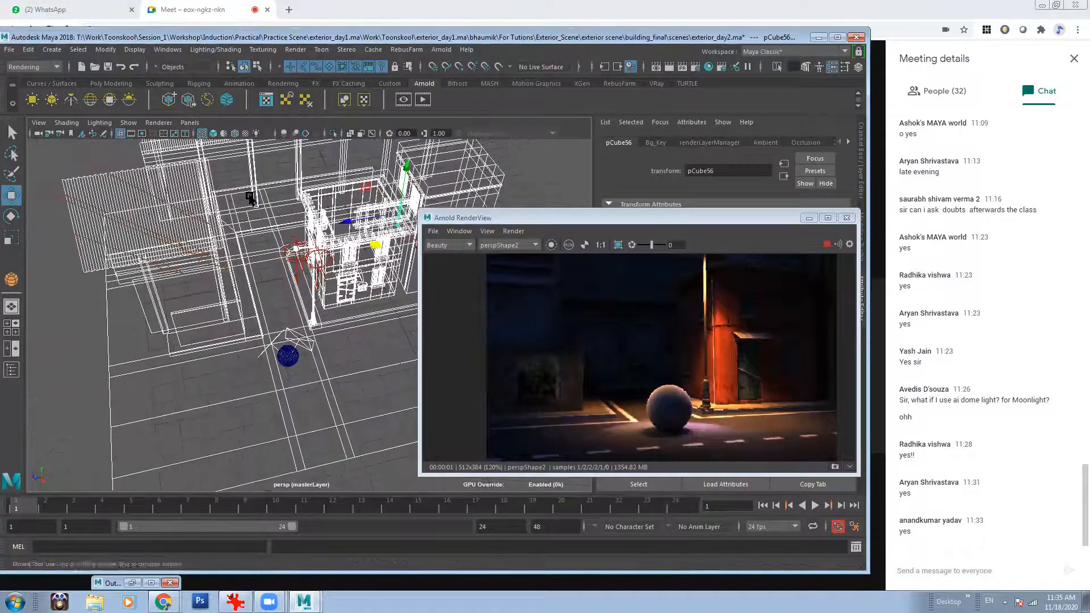
scroll(227, 217, "up", 10)
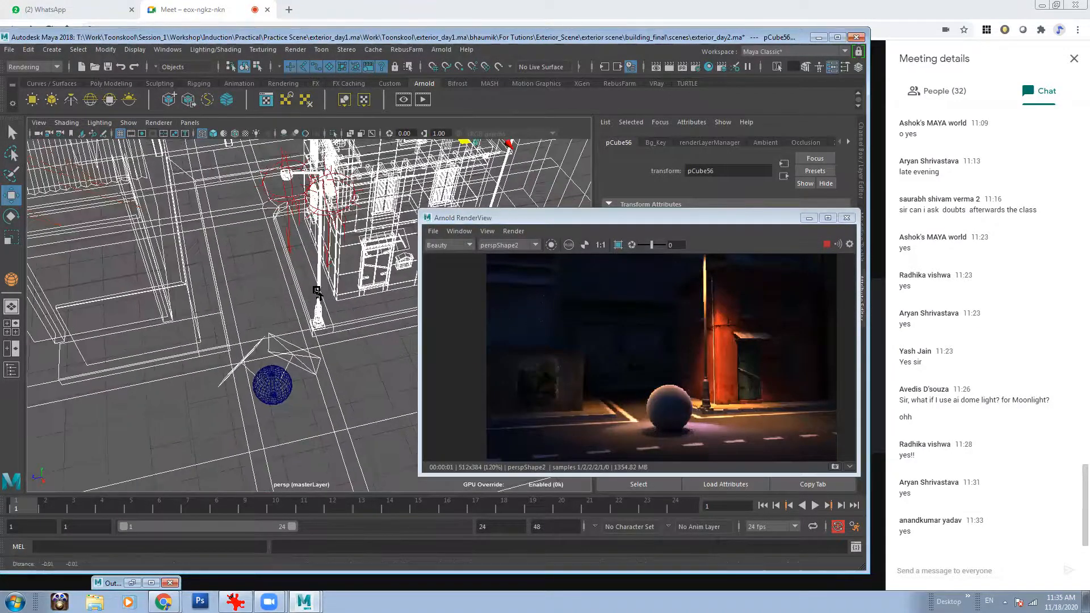
left_click(167, 50)
mouse_move(216, 50)
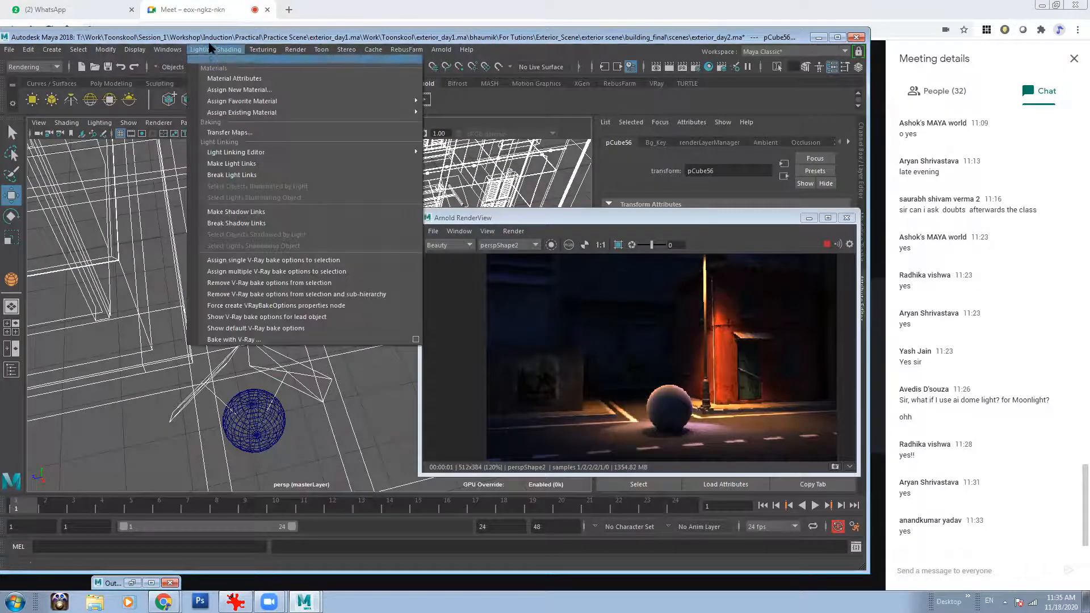
left_click(248, 176)
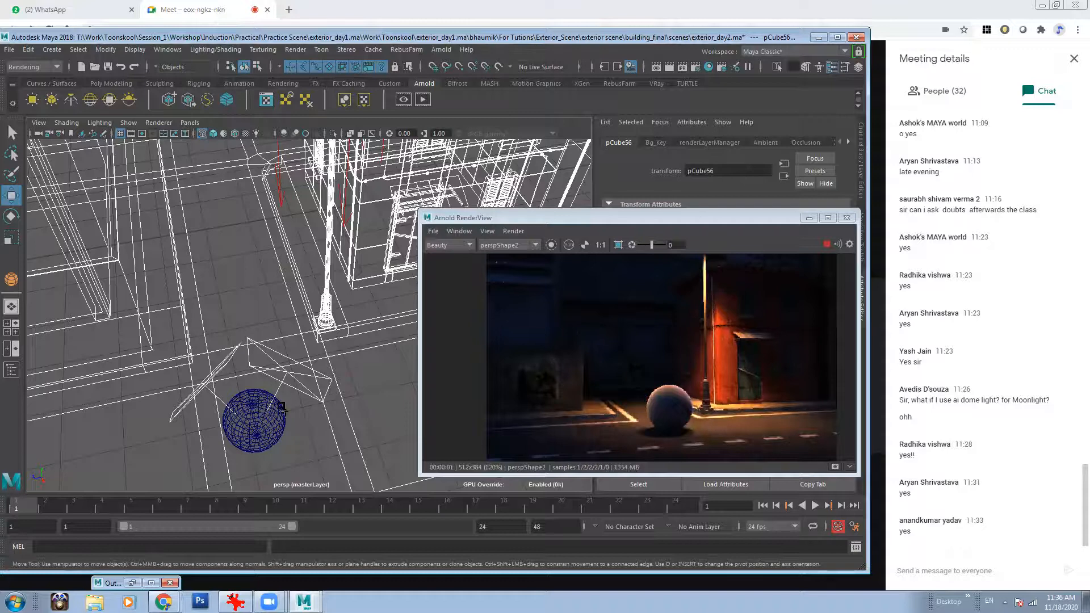
- Examine the area lights around the sphere in the viewport and the sphere's lighting in the render
left_click_drag(259, 392, 256, 370, "alt")
scroll(255, 370, "up", 3)
middle_click_drag(300, 386, 305, 322, "alt")
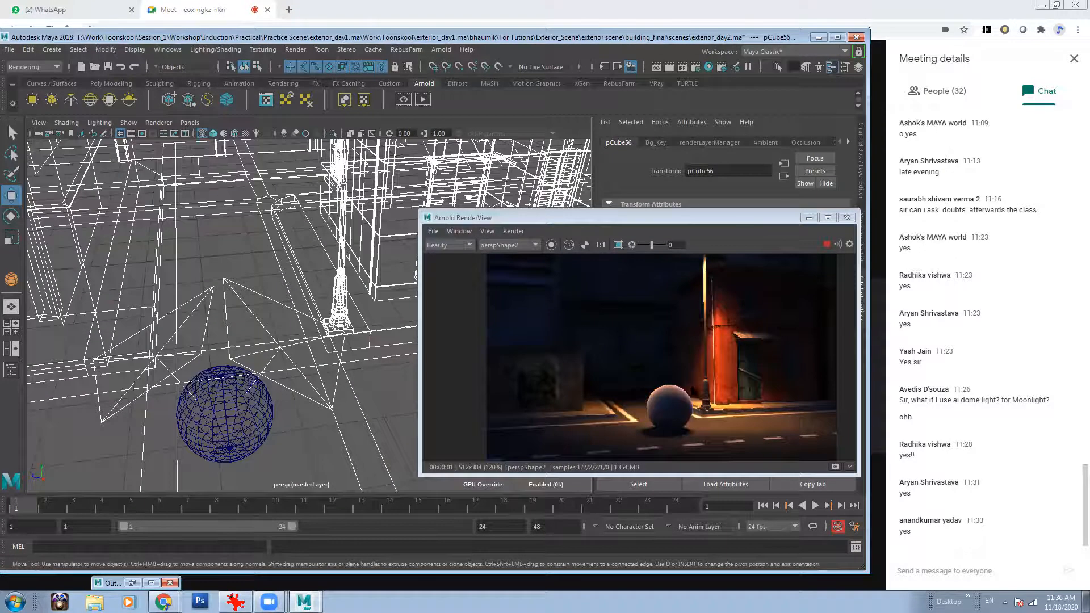
middle_click_drag(235, 358, 243, 320, "alt")
mouse_move(631, 347)
right_mouse_down("alt")
mouse_move(597, 330)
mouse_move(631, 342)
right_mouse_up("alt")
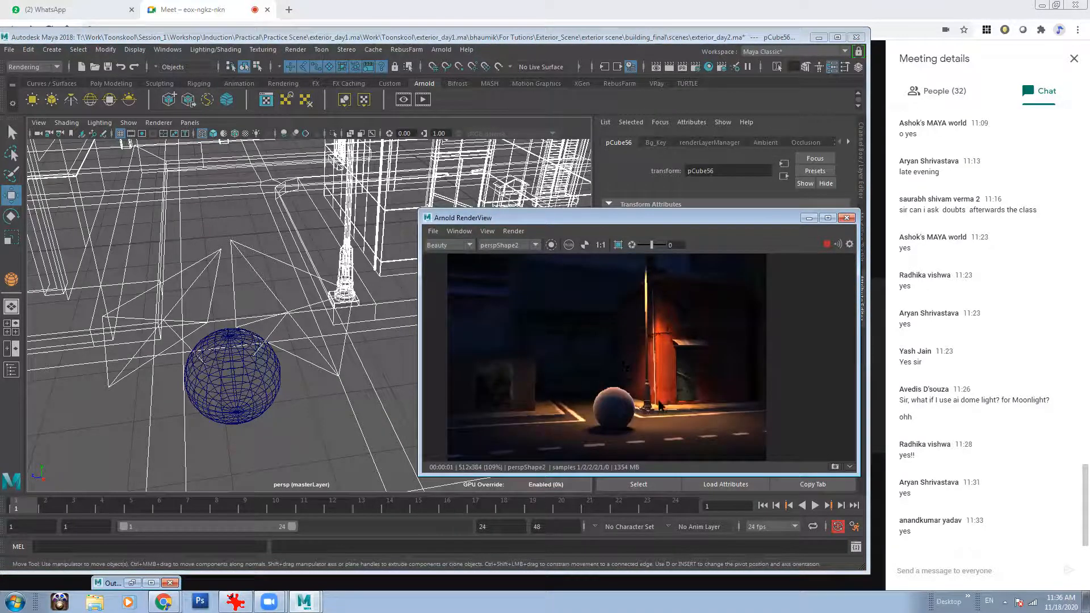
- Inspect the rim highlight on the sphere against the lamp-lit building in the render, close up and in the full frame
middle_click_drag(189, 334, 200, 334, "alt")
middle_click_drag(491, 375, 497, 311, "alt")
right_click_drag(497, 311, 516, 380, "alt")
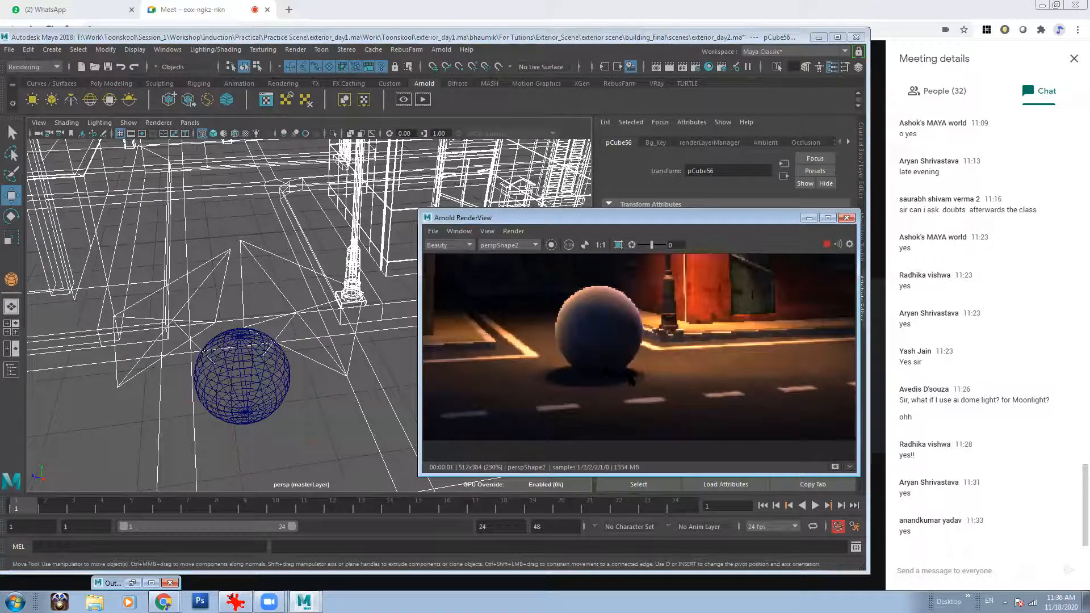
middle_click_drag(740, 305, 746, 341, "alt")
right_click_drag(746, 341, 732, 296, "alt")
middle_click_drag(733, 295, 629, 380, "alt")
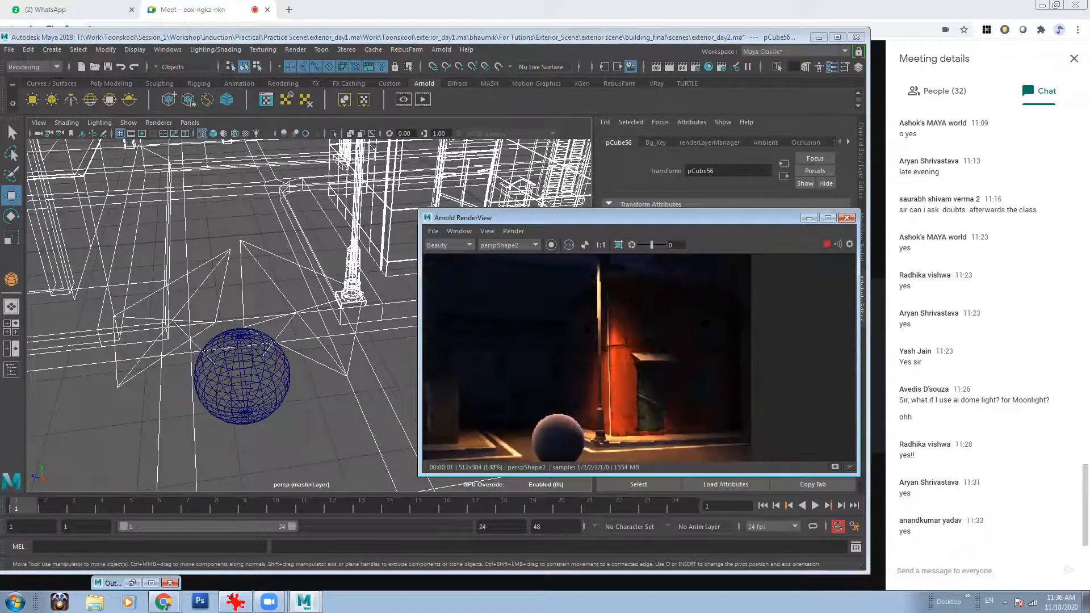
right_click_drag(629, 380, 625, 368, "alt")
middle_click_drag(624, 368, 642, 339, "alt")
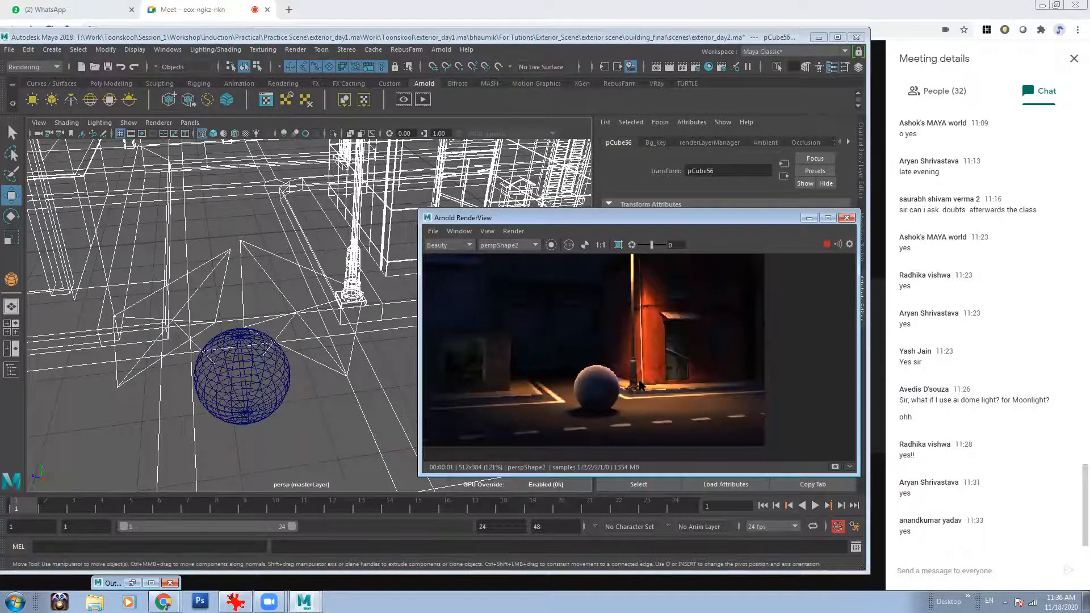
- Change the color of the area light behind the sphere, nearest the lamp post, to warm orange (H 32.308, S 0.423, V 1.000)
middle_click_drag(198, 299, 277, 226, "alt")
left_click(277, 229)
left_click(277, 237)
left_click_drag(618, 230, 342, 302)
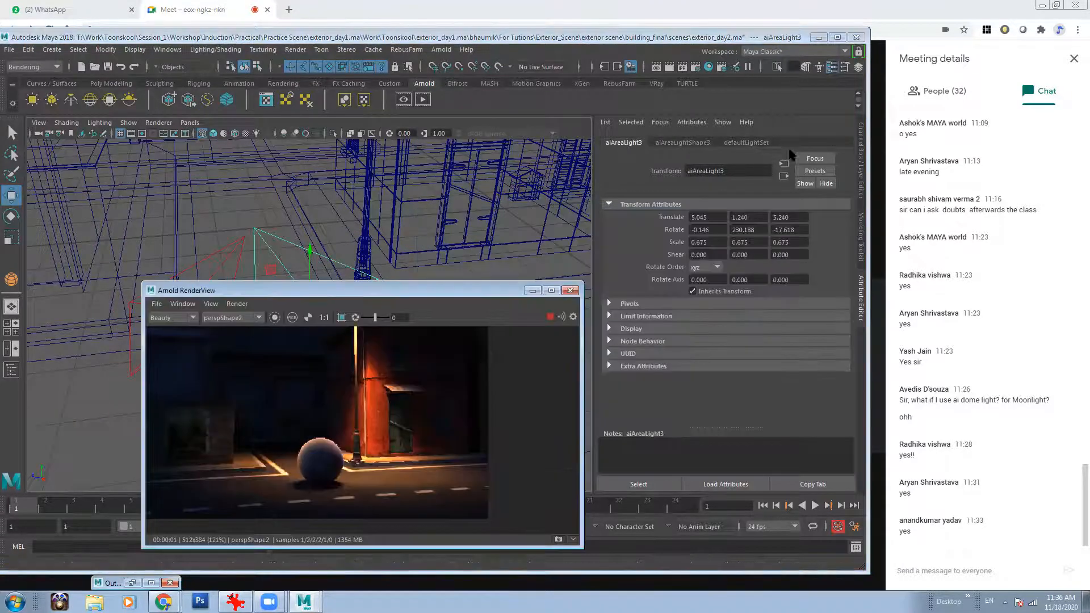
left_click(707, 143)
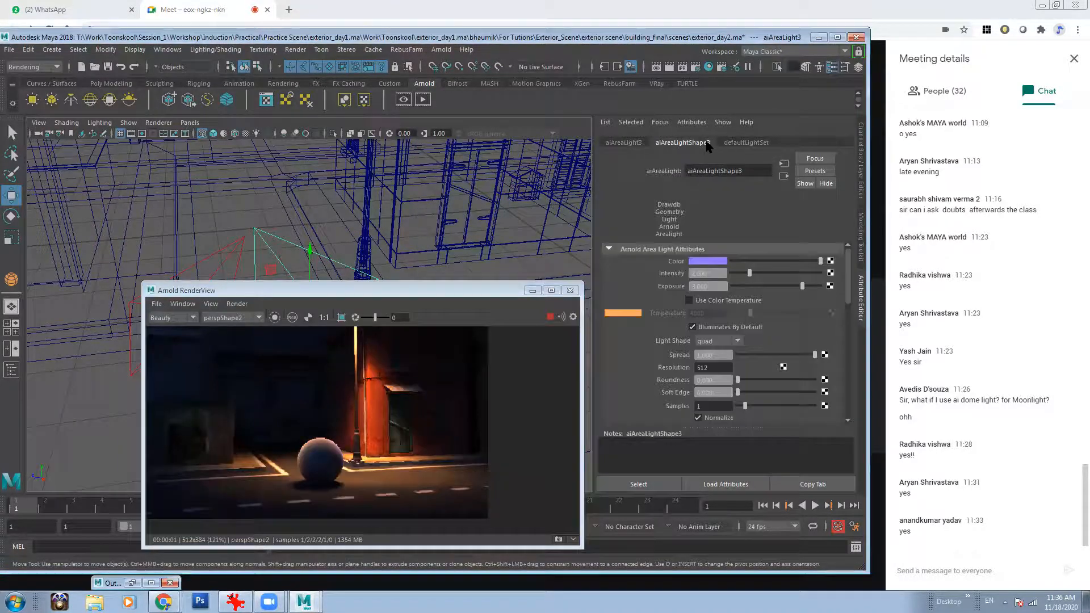
left_click(710, 262)
left_click(719, 254)
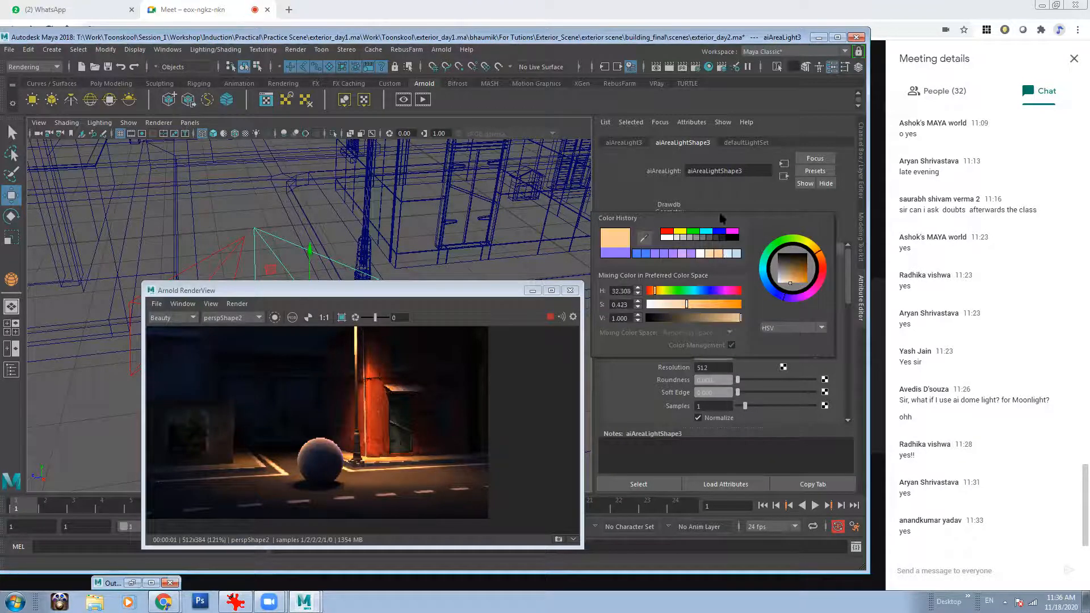
- Check the color settings of the other copied area light and turn on Use Color Temperature for the warm-coloured one
left_click(226, 254)
left_click(707, 261)
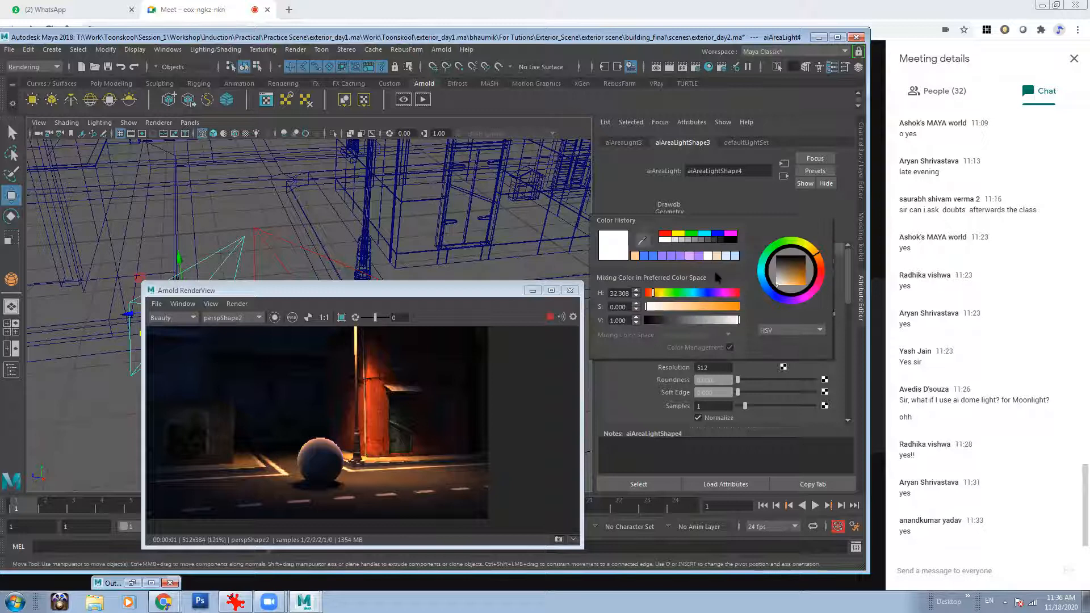
left_click(709, 314)
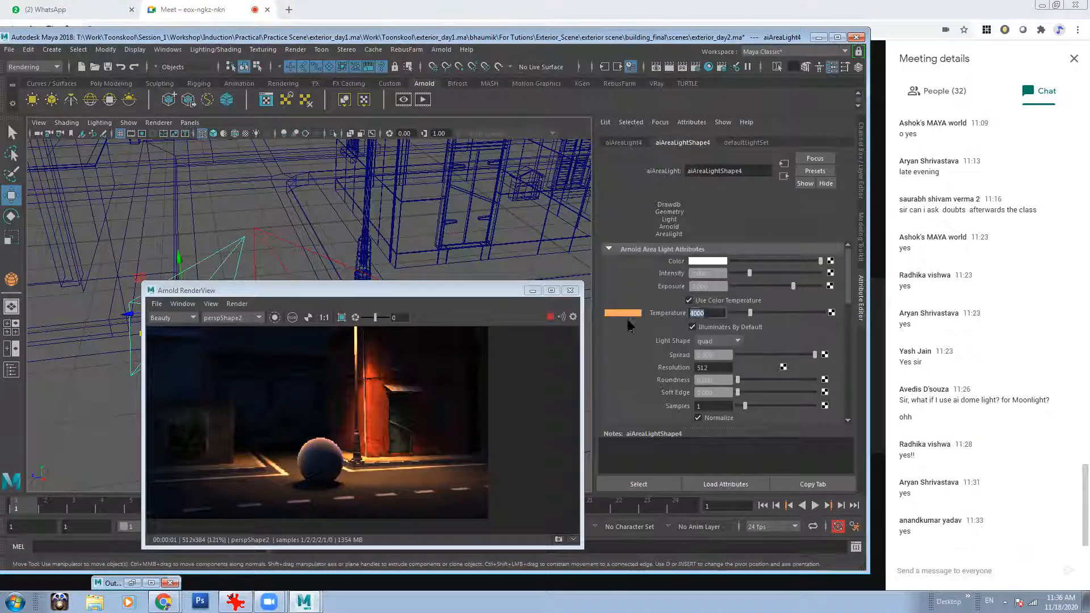
left_click(317, 261)
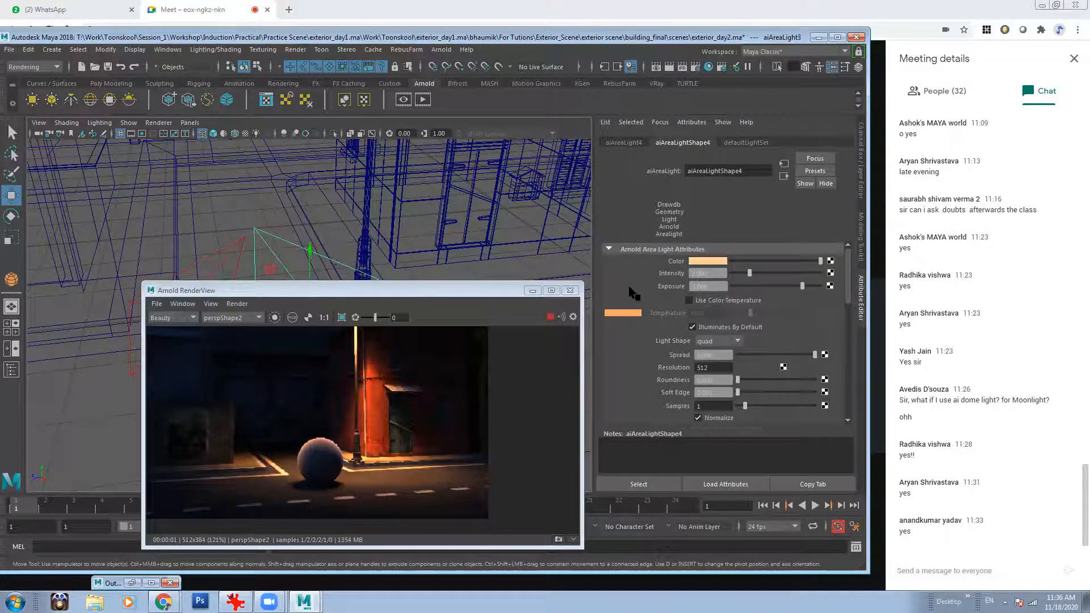
left_click(696, 302)
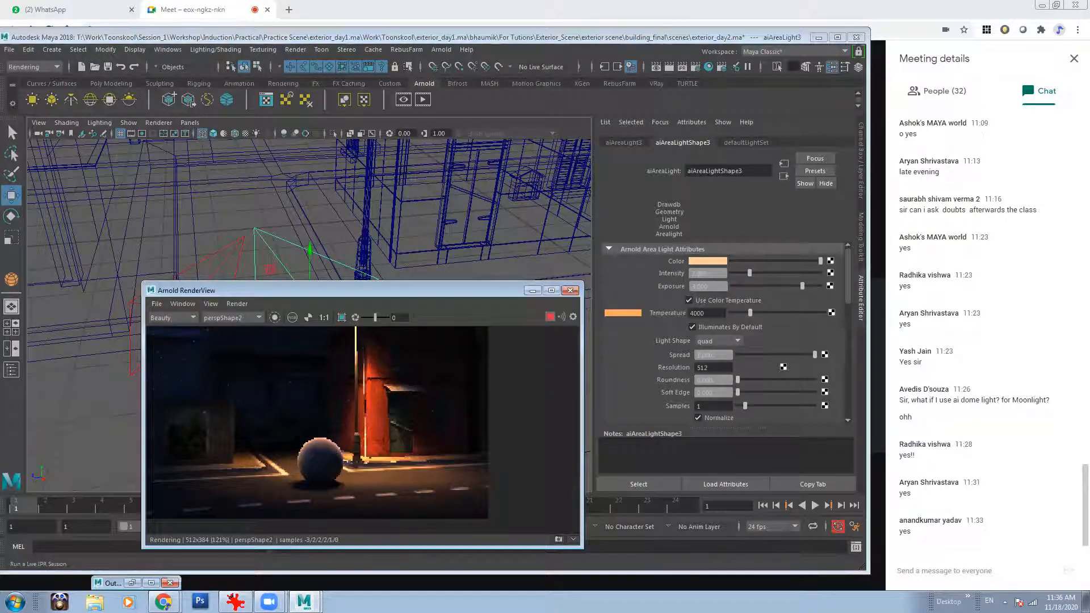
- Reopen the Arnold render window and examine the sphere under the warm rim and kicker lights at several magnifications
left_click(551, 294)
left_click(442, 49)
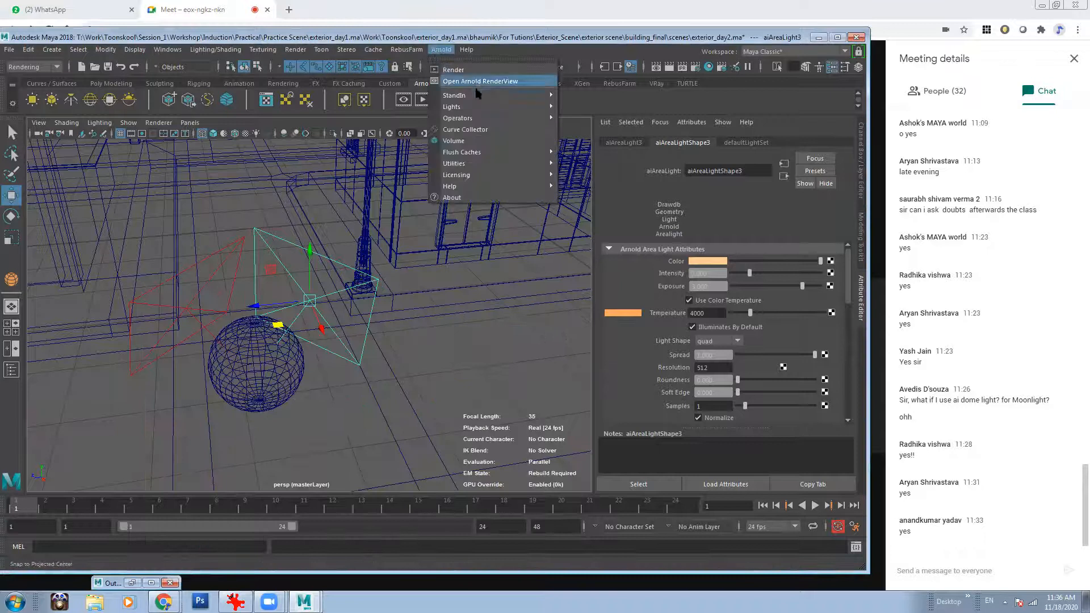
left_click(478, 82)
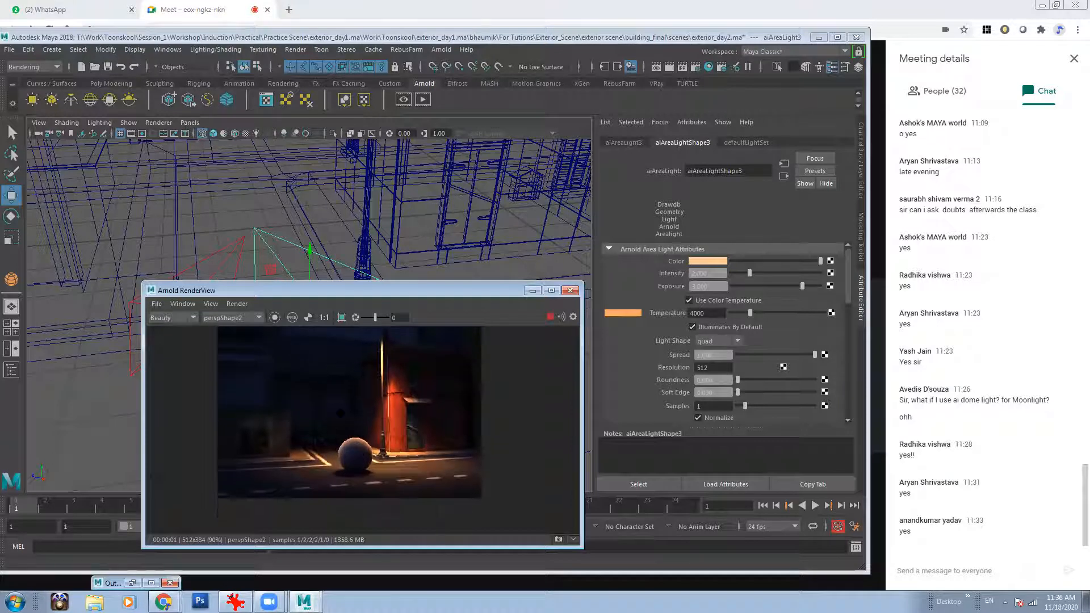
middle_click_drag(378, 446, 386, 462)
scroll(387, 461, "down", 1)
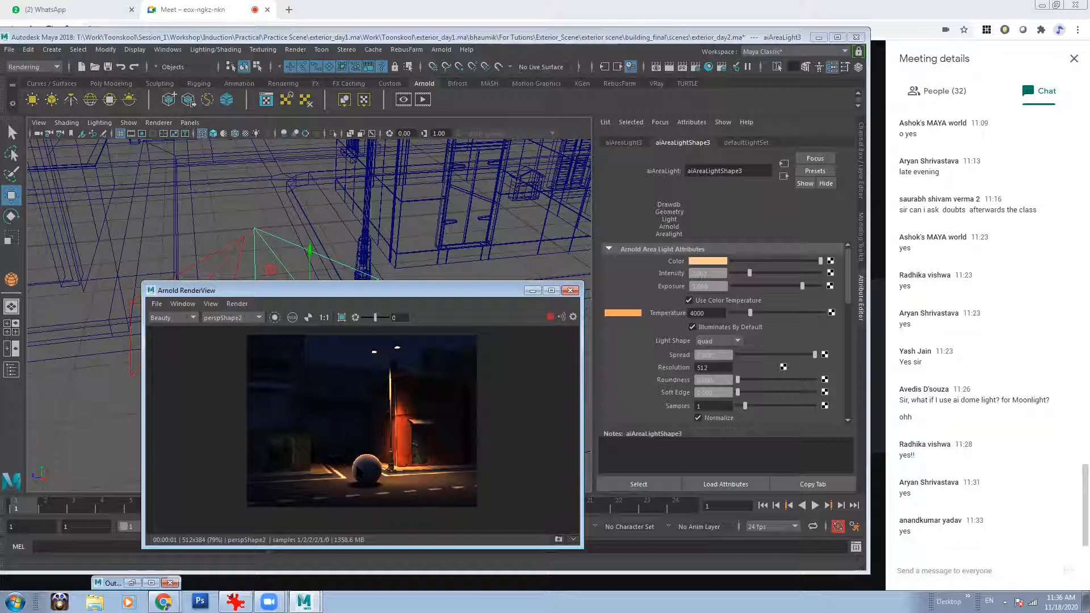
middle_click_drag(383, 479, 364, 460)
scroll(361, 433, "up", 3)
scroll(297, 408, "up", 2)
scroll(364, 460, "down", 3)
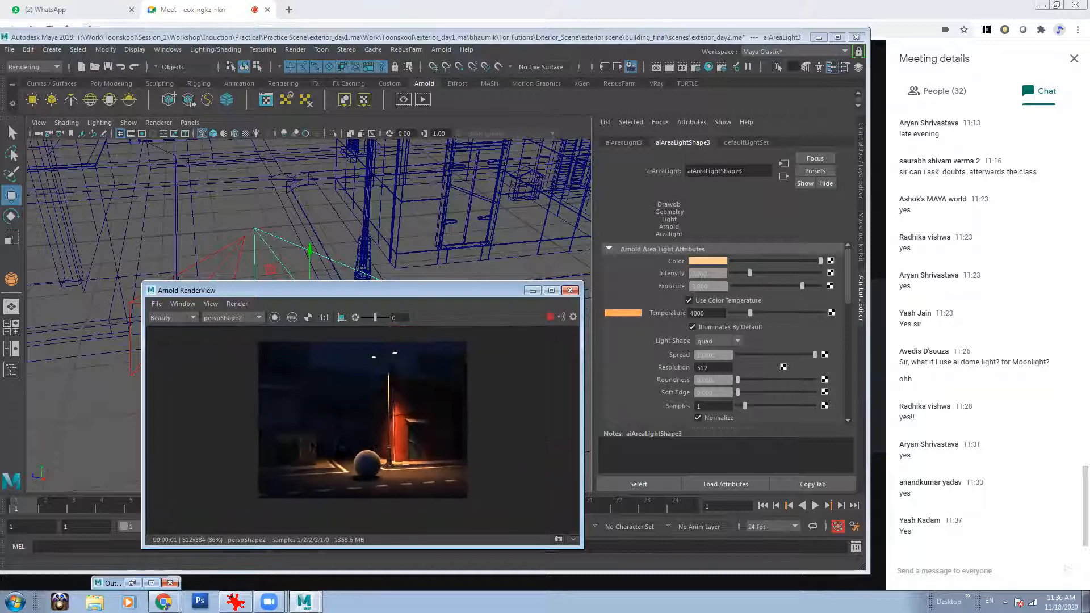
- Hide aiAreaLight3 and aiAreaLight4 and show them again to compare the sphere's render with and without them
left_click(230, 246)
key("ctrl+h")
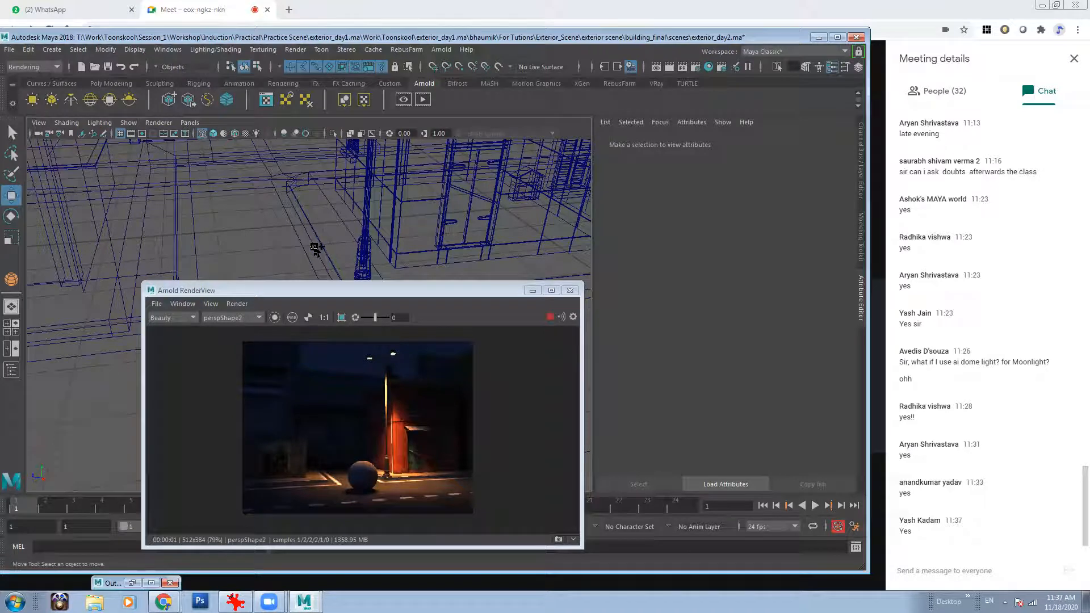
left_click(167, 50)
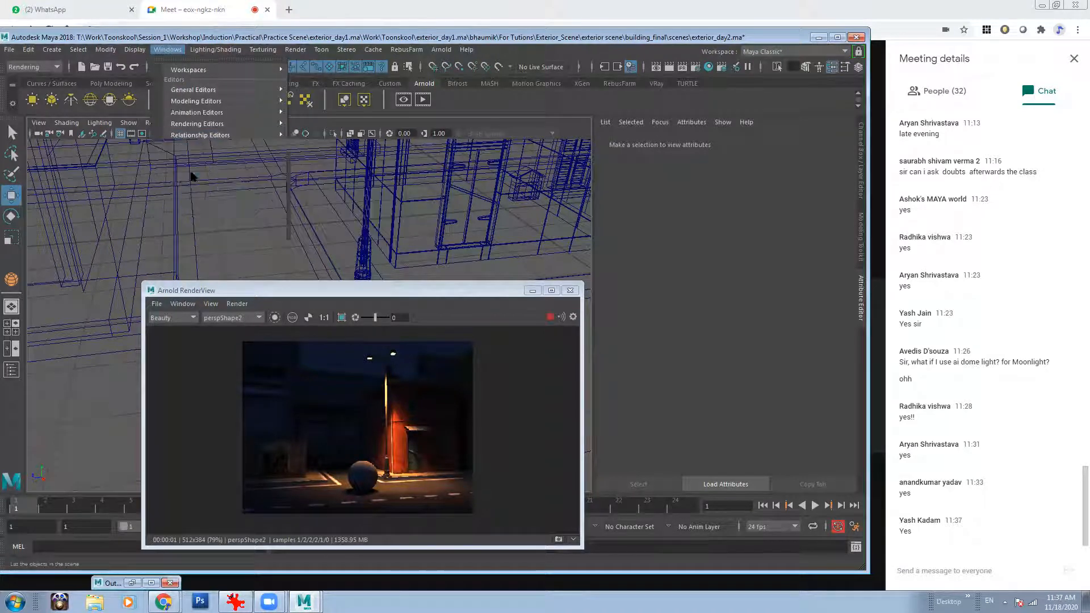
left_click(191, 177)
left_click(225, 508)
left_click(232, 520, "shift")
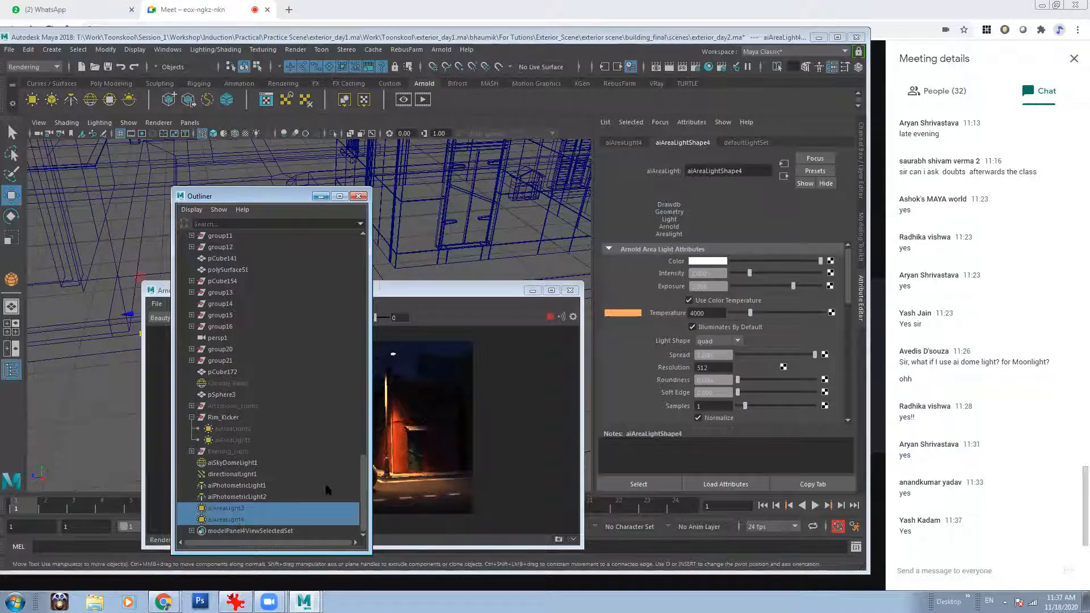
left_click(321, 196)
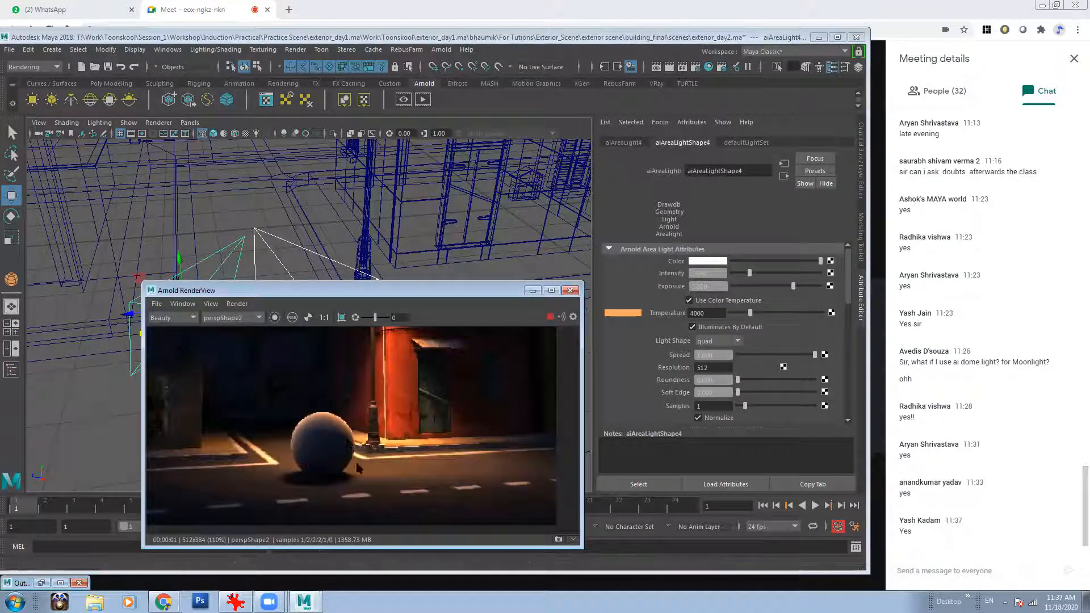
scroll(372, 459, "down", 3)
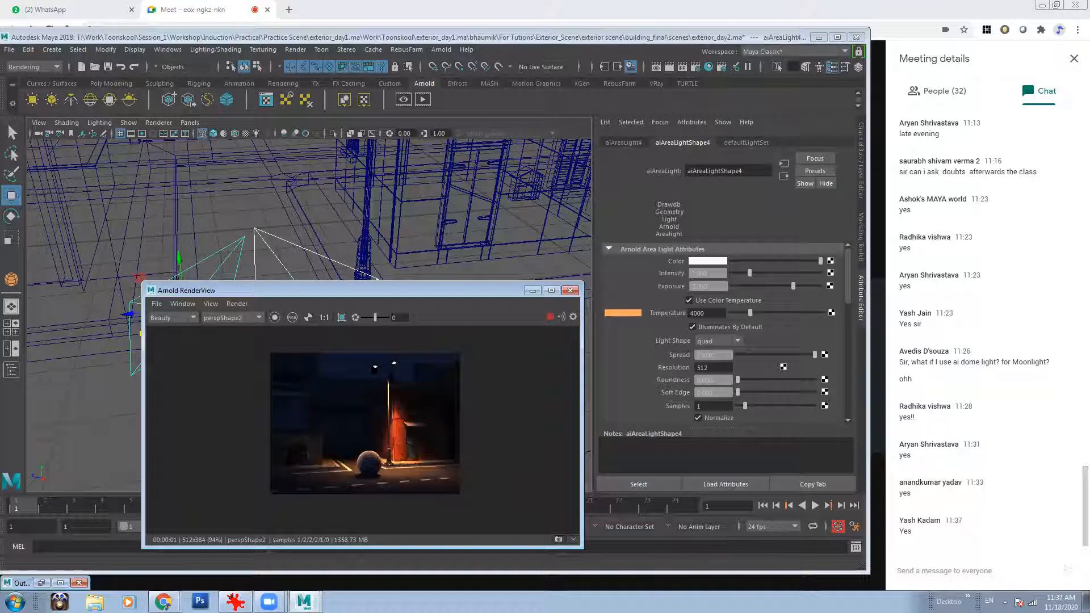
scroll(491, 398, "up", 3)
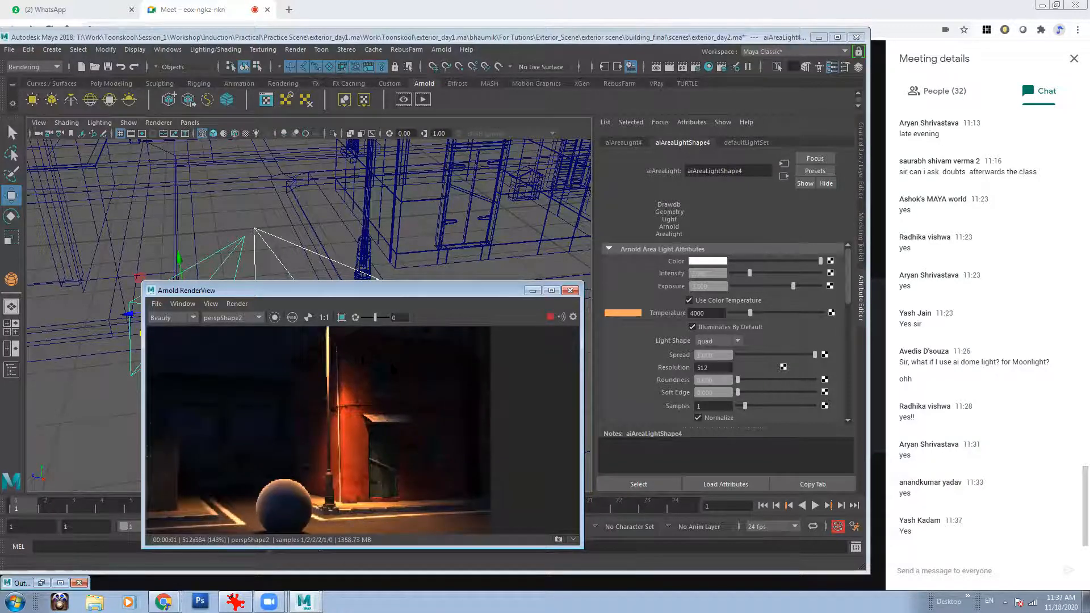
- Switch the viewport to shaded display around the corner building and move the Arnold render window clear of it
right_click_drag(456, 223, 321, 222, "alt")
middle_click_drag(483, 176, 363, 224, "alt")
left_click(322, 203)
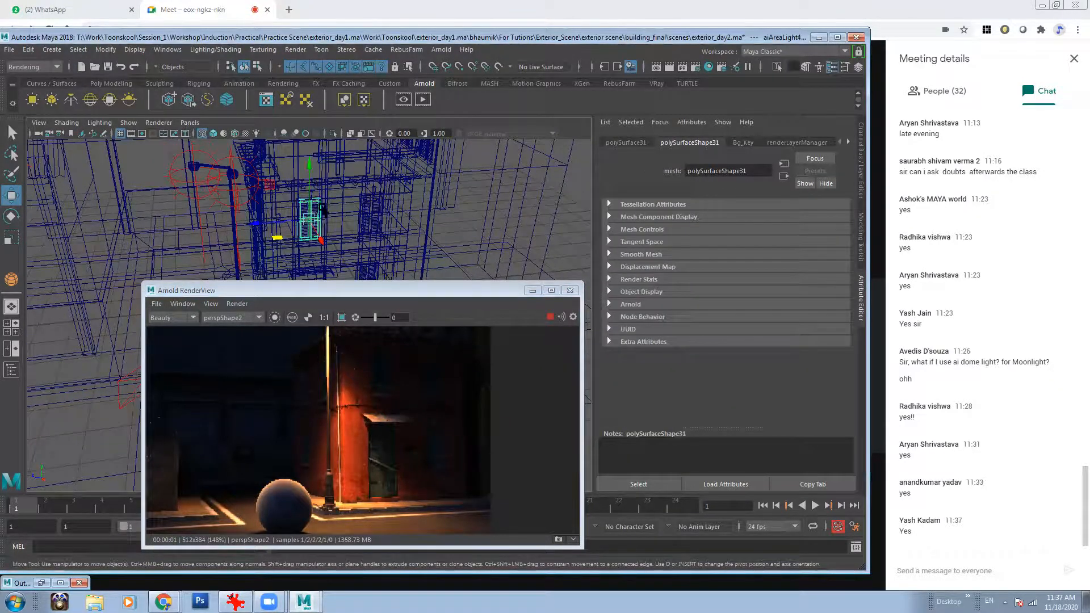
left_click(315, 205)
left_click_drag(328, 210, 392, 214, "alt")
right_click_drag(392, 215, 309, 213, "alt")
left_click_drag(272, 213, 292, 177, "alt")
left_click(297, 168)
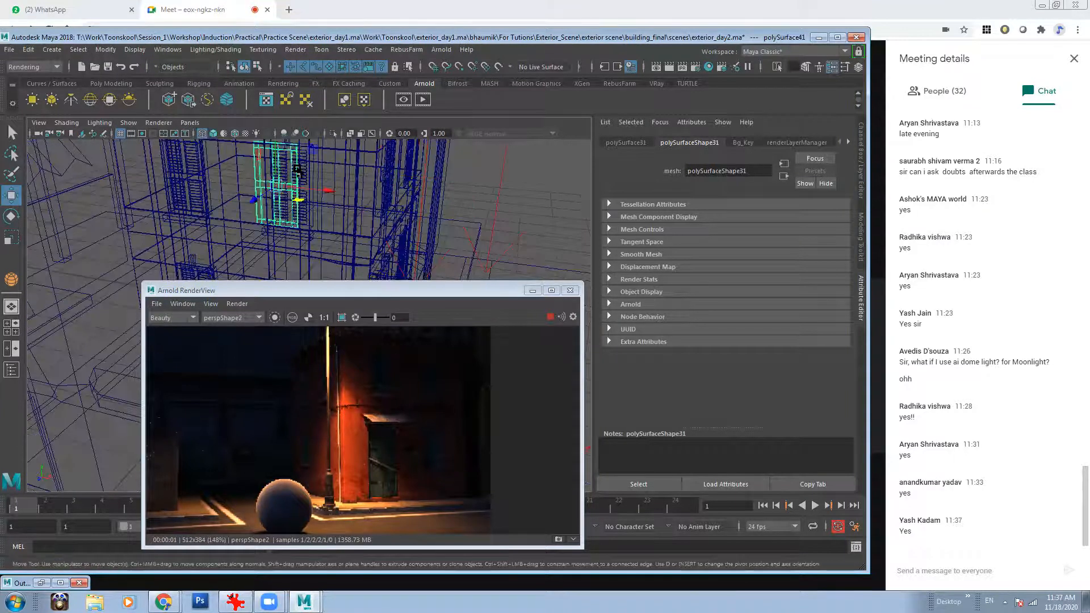
key("5")
left_click_drag(308, 196, 340, 192)
right_click_drag(392, 300, 345, 247, "alt")
left_click_drag(435, 262, 355, 234, "alt")
left_click_drag(377, 289, 363, 357)
- Select the slatted panes of the building's upper-floor window above the door canopy
left_click_drag(253, 242, 303, 236, "alt")
middle_click_drag(335, 242, 300, 255, "alt")
right_click_drag(300, 256, 348, 273, "alt")
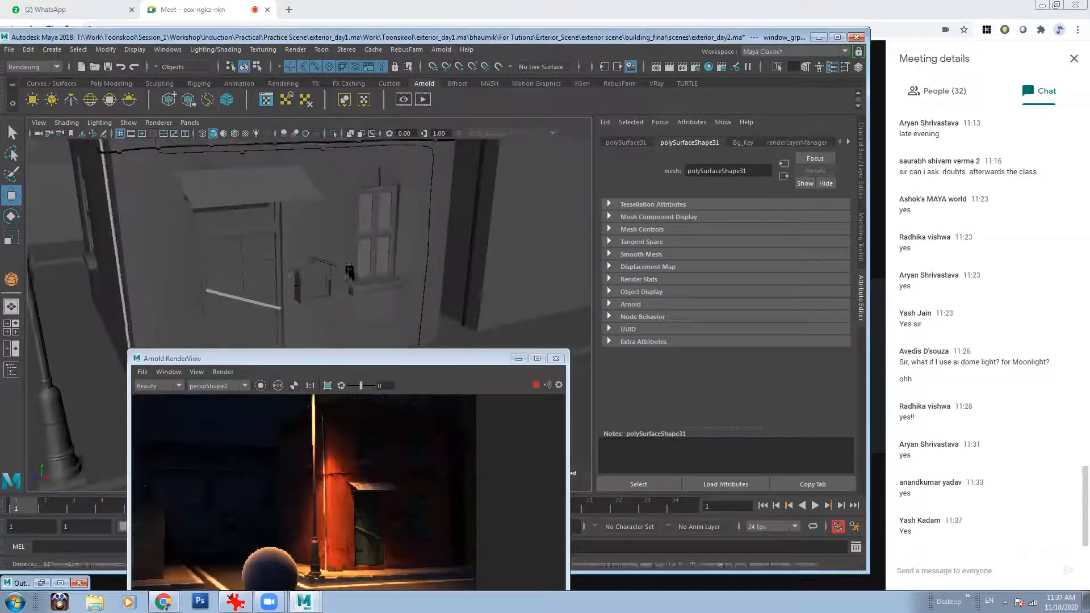
left_click_drag(349, 273, 237, 237, "alt")
right_click_drag(236, 237, 412, 346, "alt")
left_click_drag(412, 346, 274, 220, "alt")
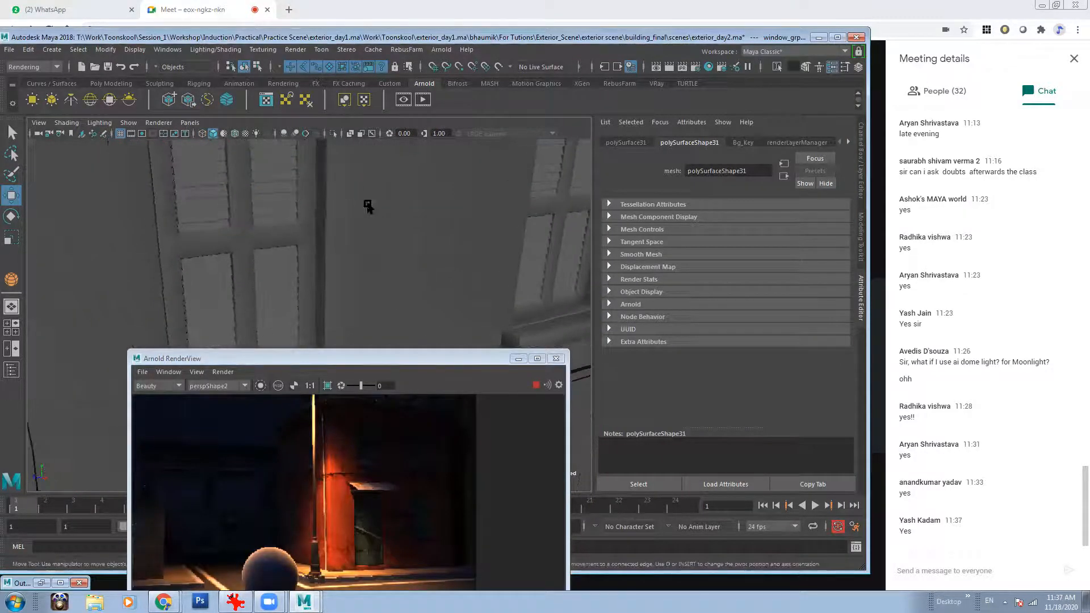
right_click_drag(368, 206, 280, 236, "alt")
left_click(279, 236)
left_click_drag(278, 236, 282, 236, "alt")
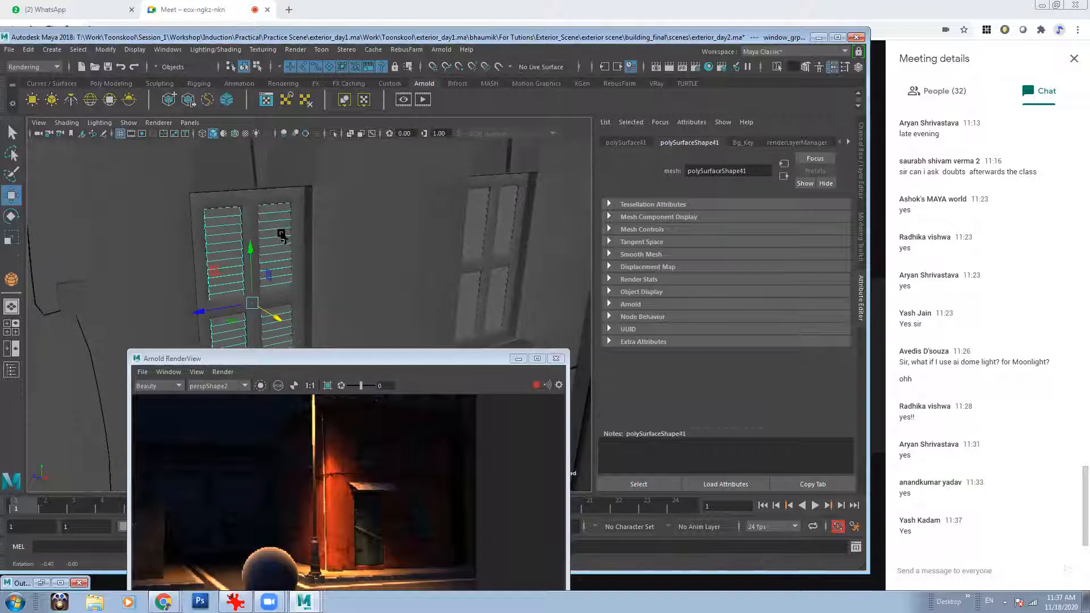
- Add the panes of the two ground-floor windows, beside the door and around the corner, to the selection
right_click_drag(397, 233, 272, 263, "alt")
left_click_drag(272, 263, 348, 292, "alt")
left_click(353, 286, "shift")
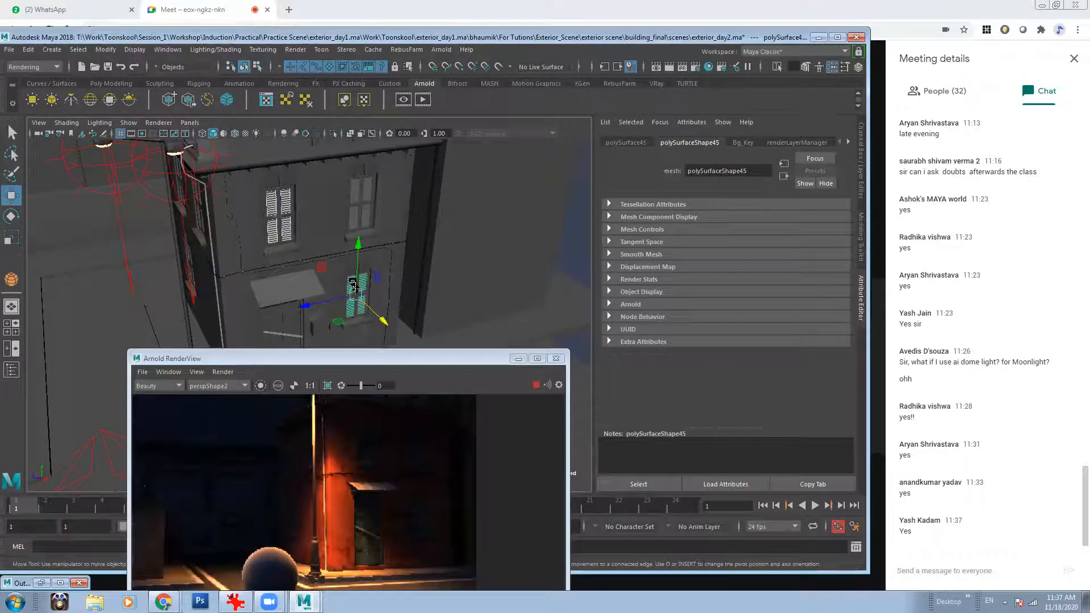
left_click_drag(203, 212, 293, 223, "alt")
right_click_drag(173, 234, 204, 277, "alt")
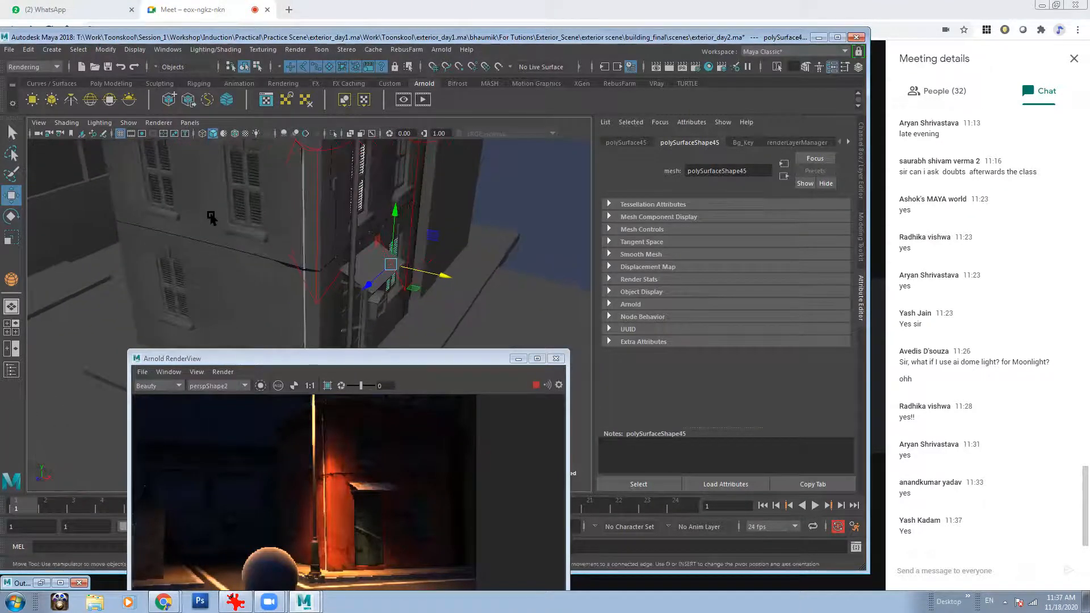
left_click(180, 275)
left_click_drag(180, 275, 255, 243, "alt")
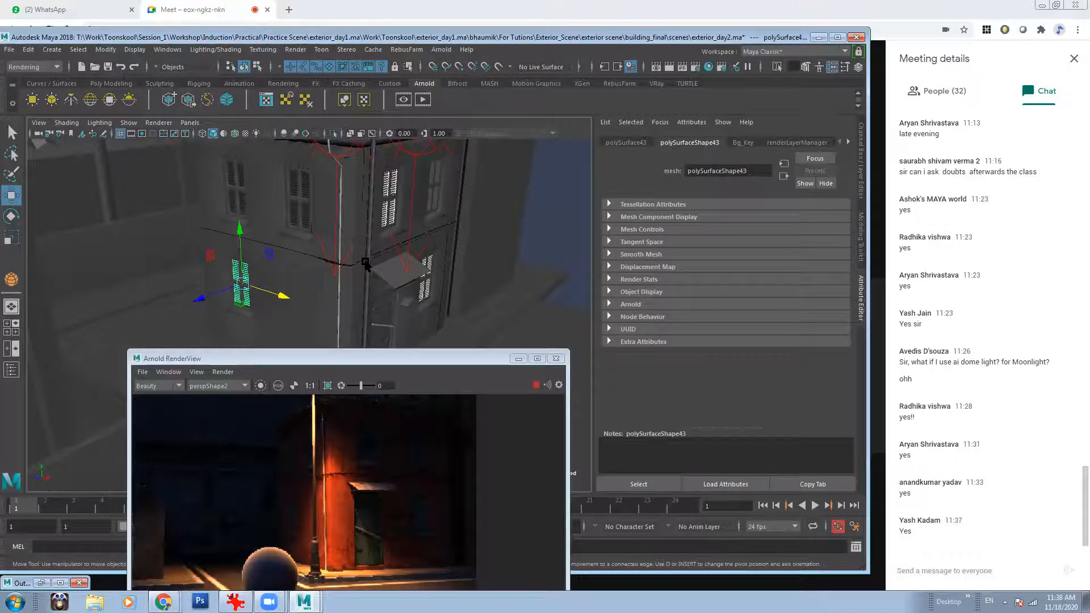
left_click_drag(270, 270, 316, 161, "alt")
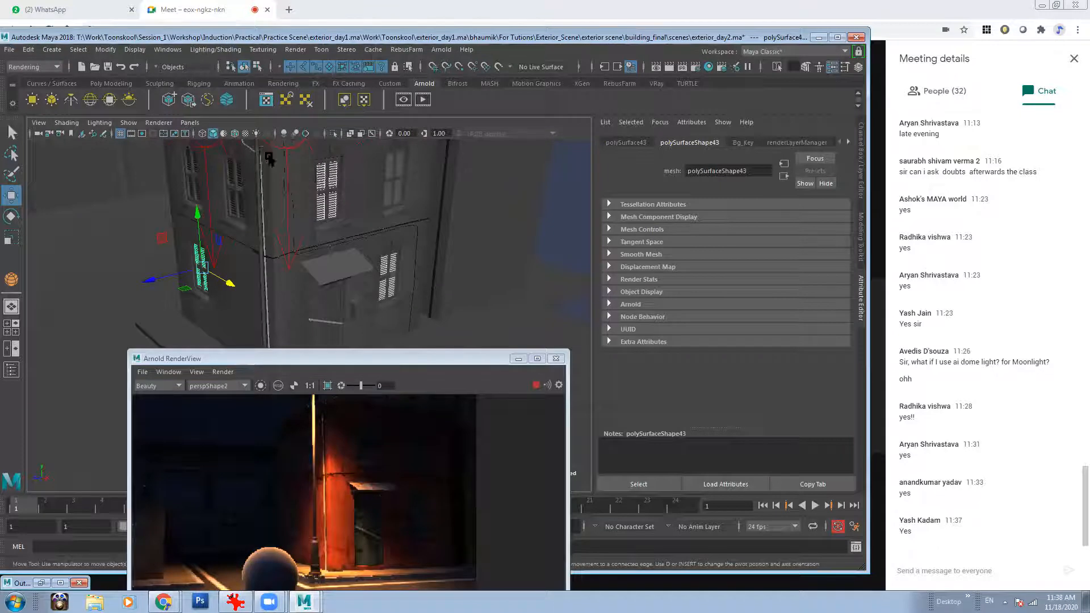
middle_click_drag(189, 273, 232, 262, "alt")
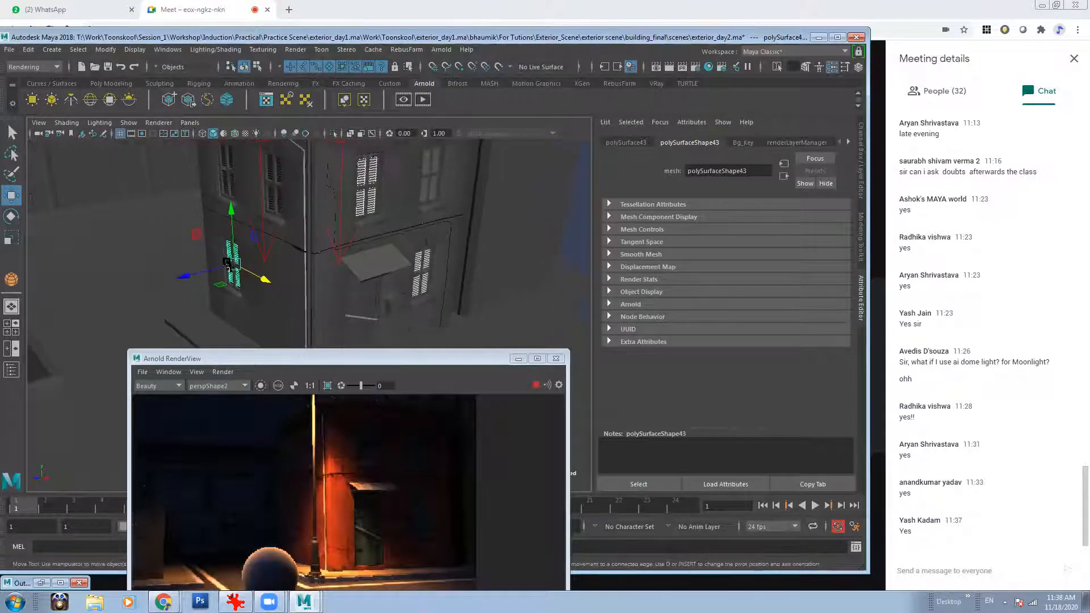
- Assign a new aiStandardSurface material to the selected window panes and expand its Emission settings
right_click_drag(234, 252, 258, 544)
left_click(569, 254)
left_click(663, 328)
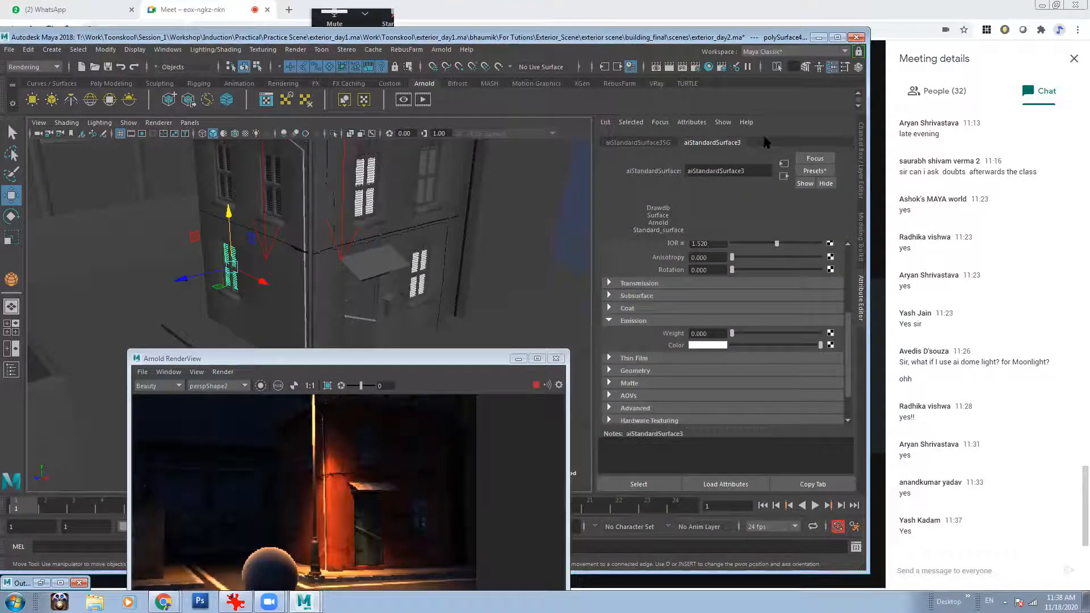
- Apply the Incandescent_Bulb preset to the window material and set its emission color to the warm orange from the color history
left_click(815, 170)
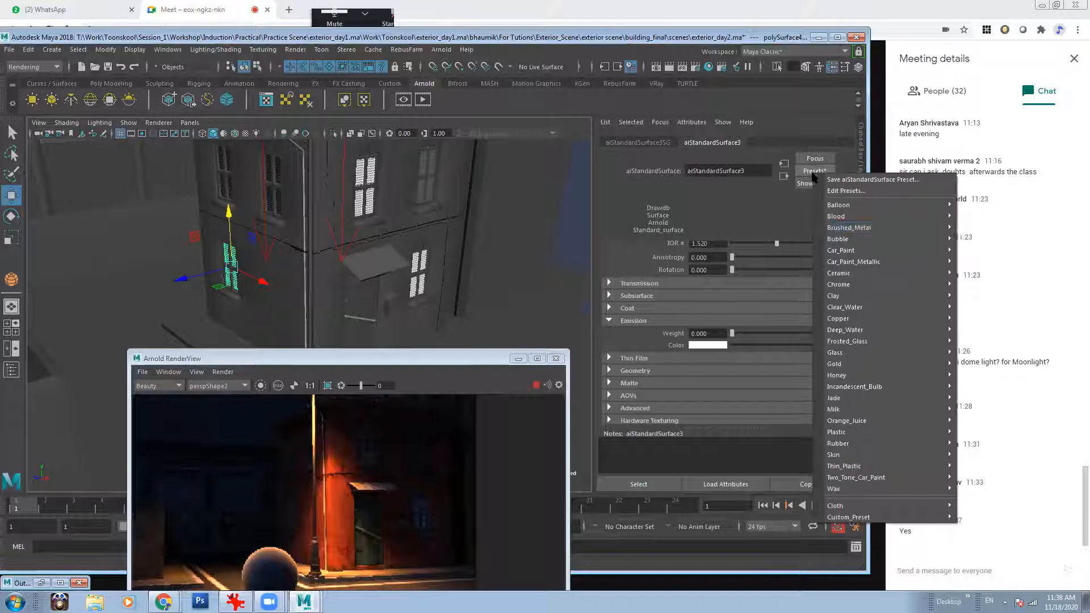
mouse_move(920, 386)
left_click(973, 388)
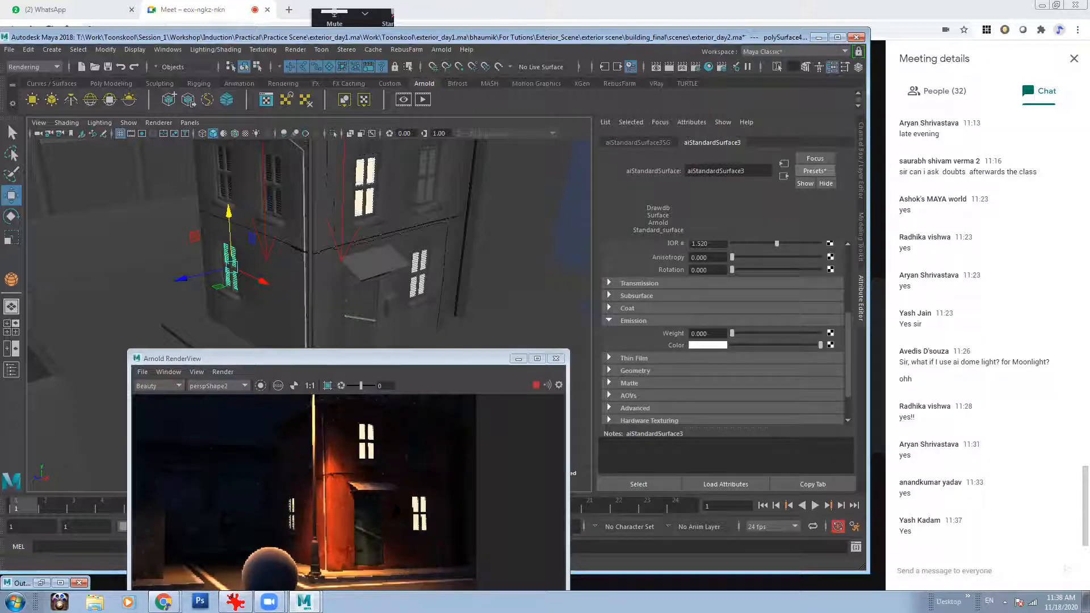
left_click(704, 346)
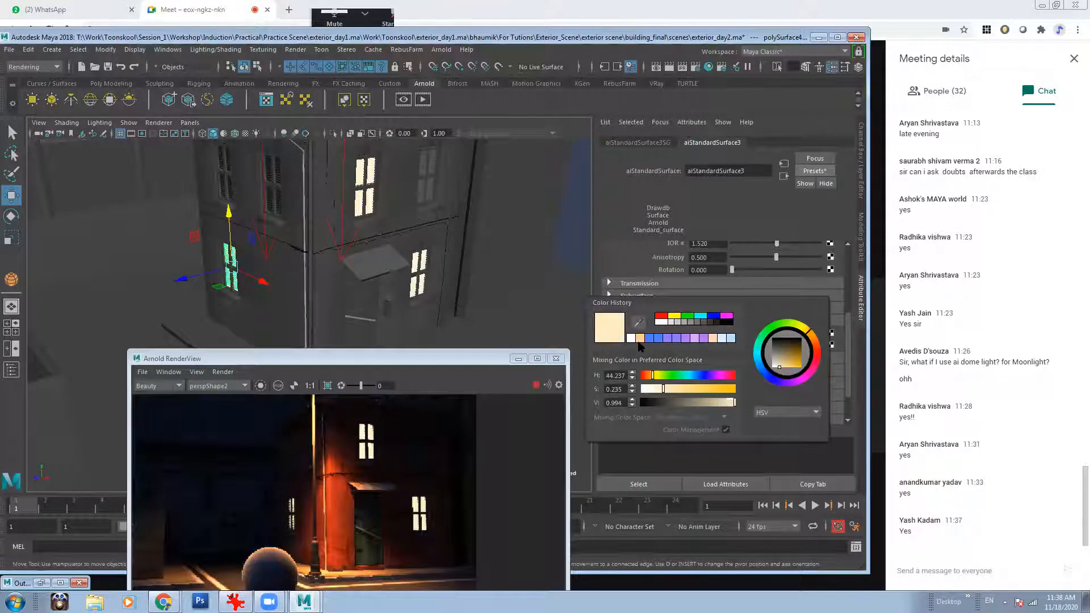
left_click(640, 339)
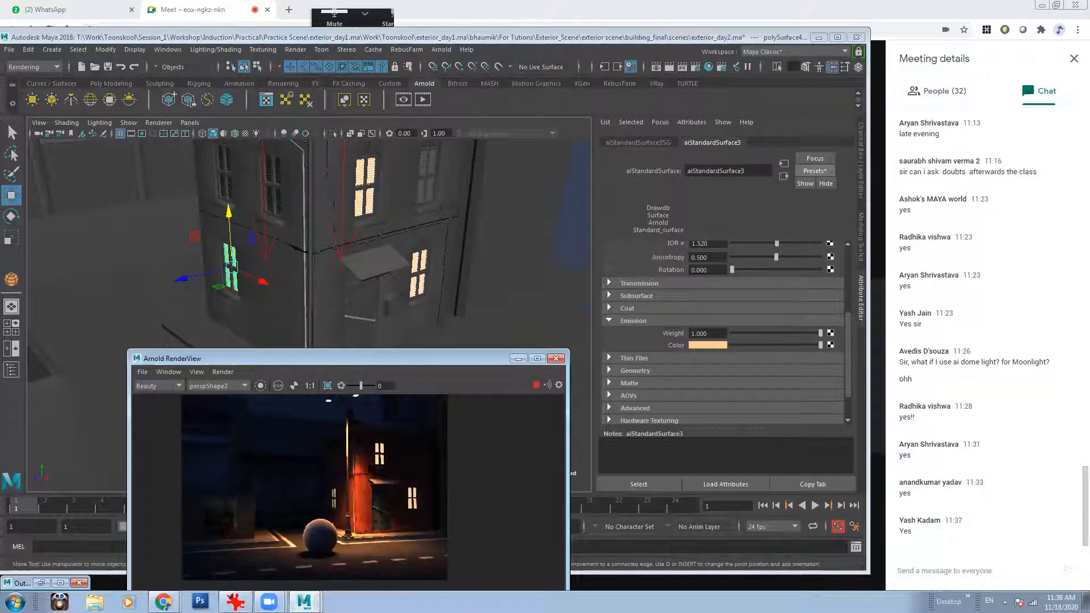
- Switch the viewport to wireframe display and create an Arnold area light
right_click_drag(463, 322, 433, 307, "alt")
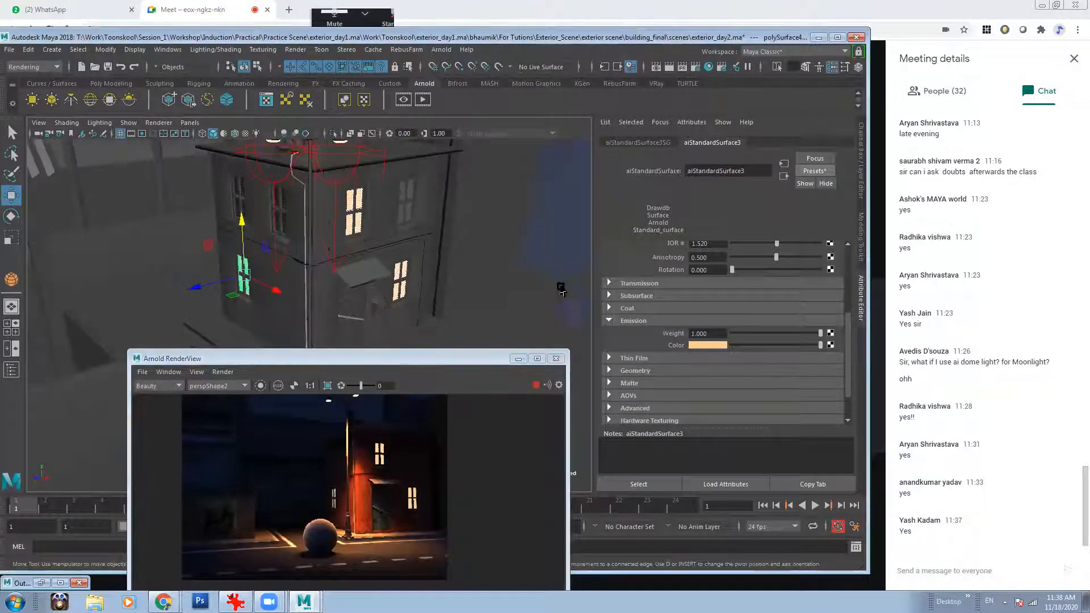
left_click(548, 236)
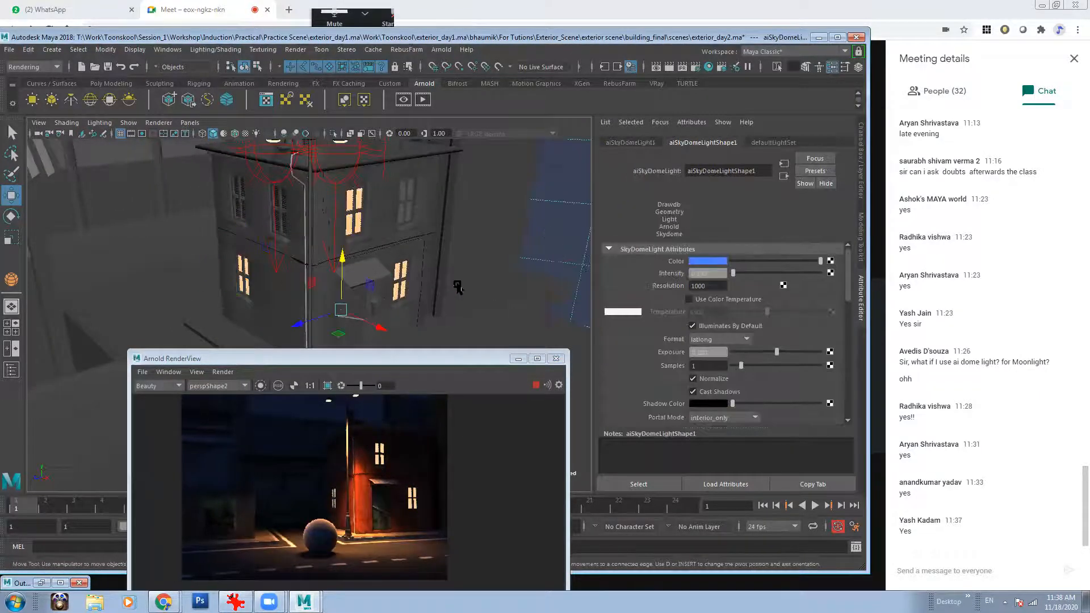
right_click_drag(472, 291, 441, 260, "alt")
left_click_drag(416, 363, 725, 353)
key("4")
left_click_drag(376, 322, 334, 419, "alt")
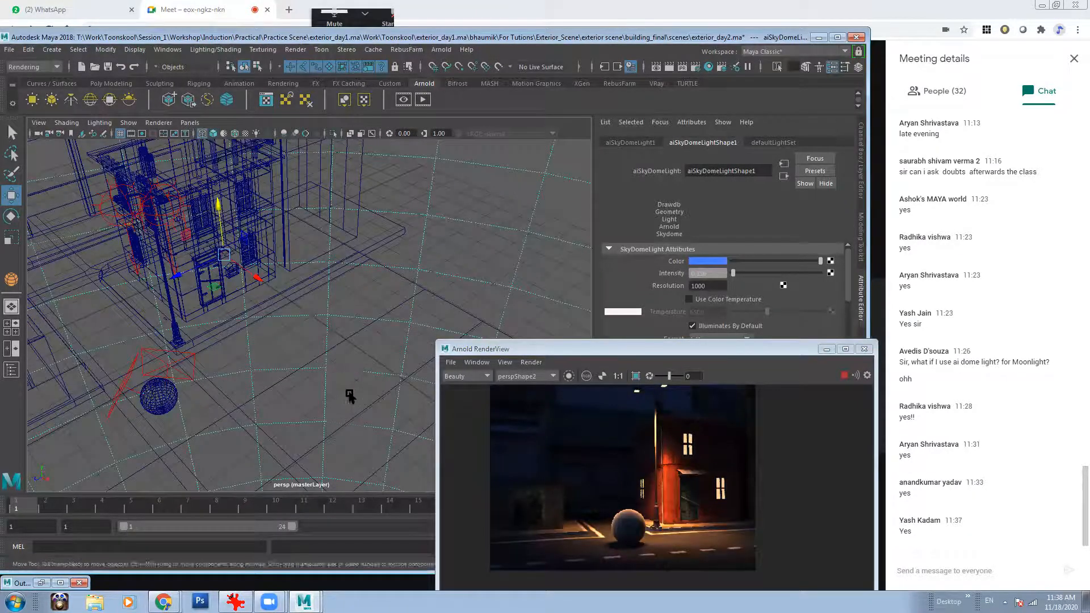
left_click(348, 397)
left_click(32, 99)
left_click_drag(285, 306, 295, 327, "alt")
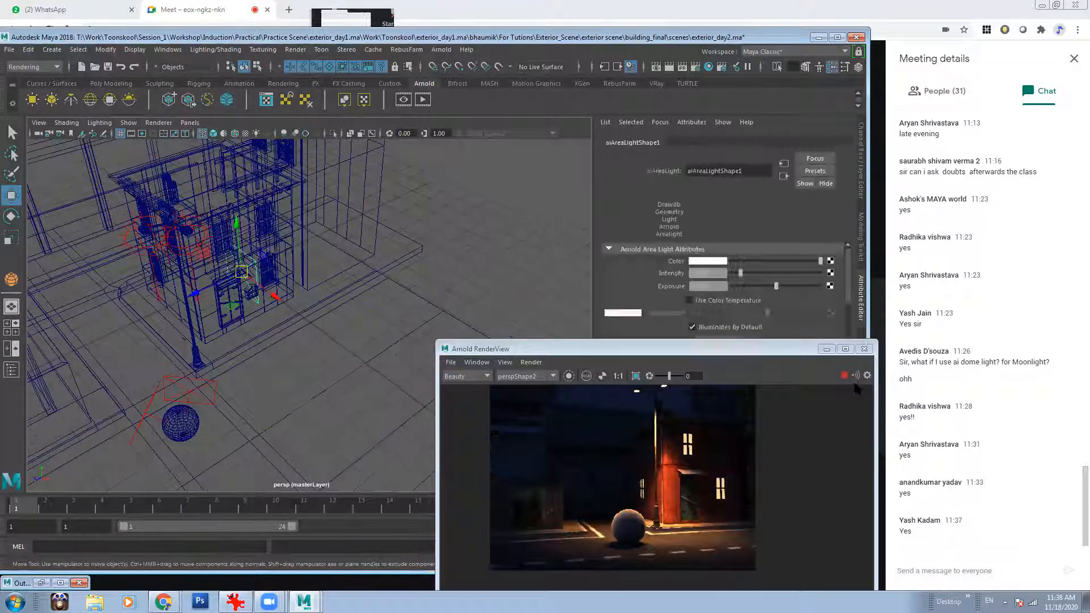
- Rotate the new area light to line up with the building's door-side wall and adjust its scale
middle_click_drag(238, 279, 292, 305, "alt")
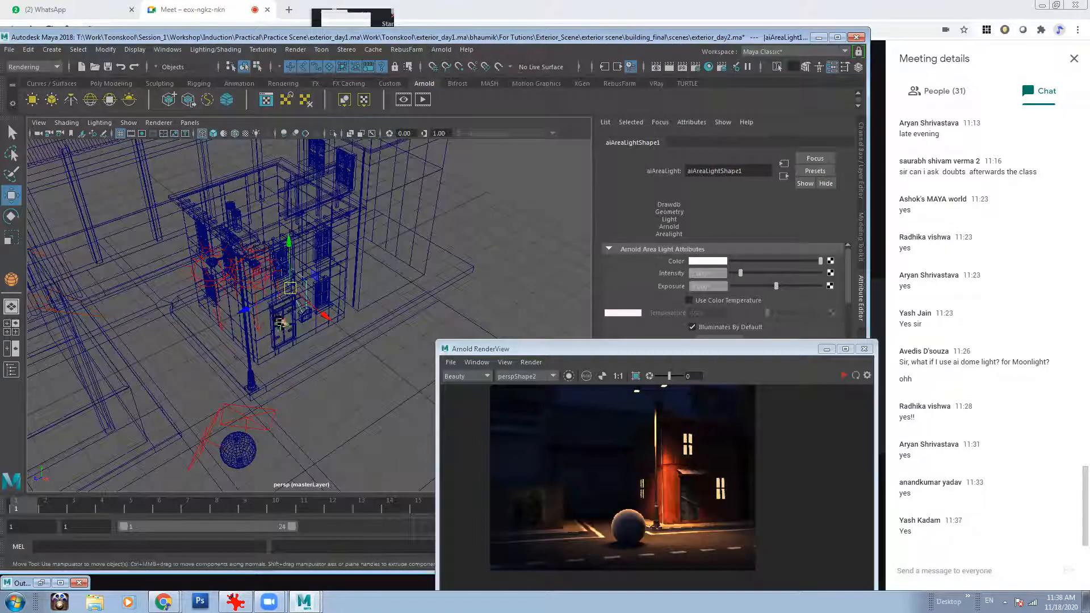
key("e")
left_click_drag(330, 382, 262, 372)
key("w")
key("r")
left_click_drag(324, 347, 298, 363)
key("w")
- Bring the area light to the ground-floor window beside the door and scale it to the window's size
left_click_drag(334, 332, 327, 249, "alt")
key("r")
scroll(343, 318, "up", 4)
left_click_drag(343, 319, 350, 246, "alt")
key("w")
key("r")
left_click_drag(301, 302, 230, 257)
scroll(318, 278, "up", 5)
middle_click_drag(230, 256, 286, 313, "alt")
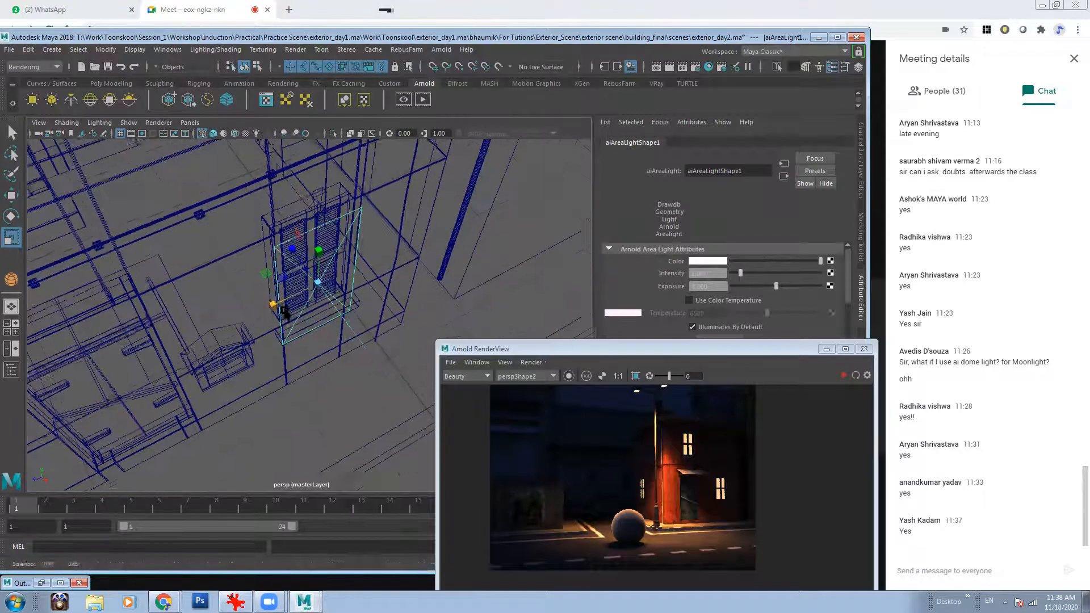
- Return to shaded display and align the area light flush in front of the glowing panes of the window beside the door
key("w")
mouse_move(274, 305)
left_mouse_down()
mouse_move(346, 323)
mouse_move(329, 299)
left_mouse_up()
key("5")
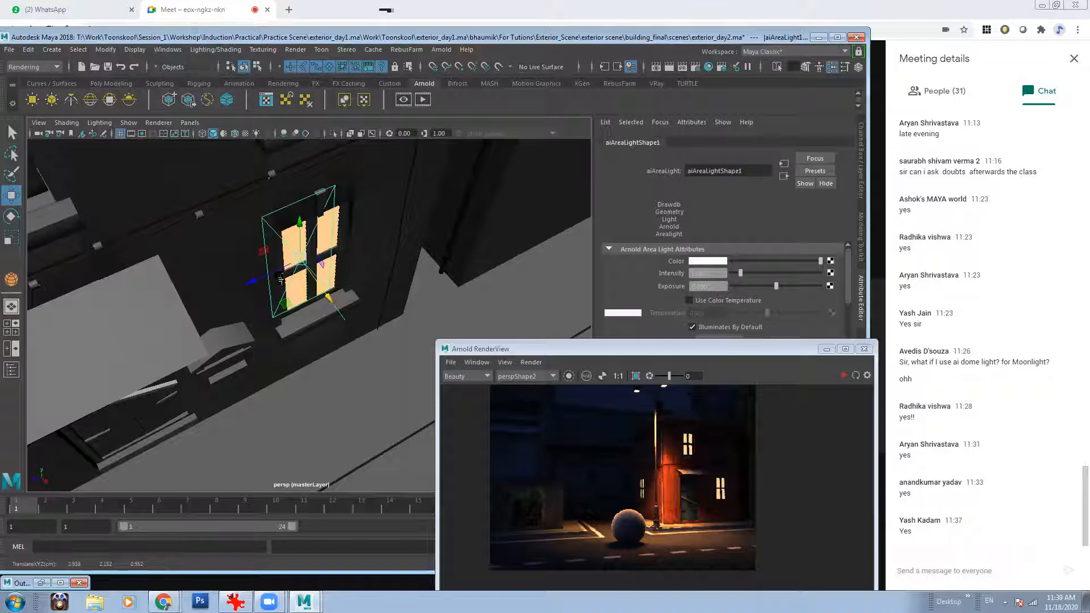
left_click_drag(254, 279, 275, 341, "alt")
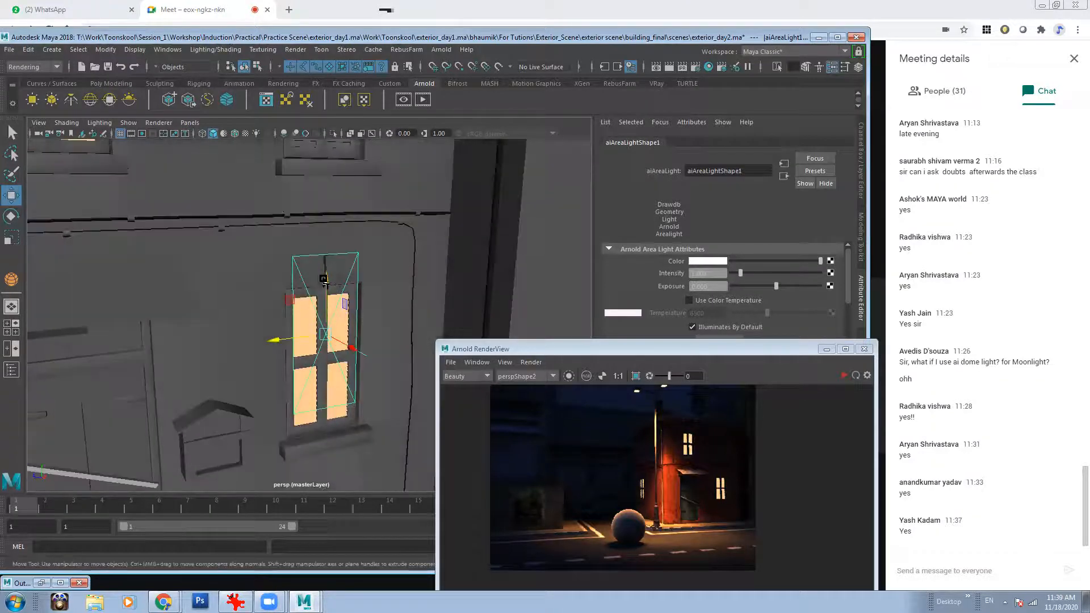
left_click_drag(331, 313, 329, 326)
key("r")
key("w")
left_click_drag(329, 331, 344, 378, "alt")
left_click_drag(295, 294, 337, 283)
right_click_drag(337, 283, 255, 262, "alt")
left_click_drag(256, 263, 281, 287, "alt")
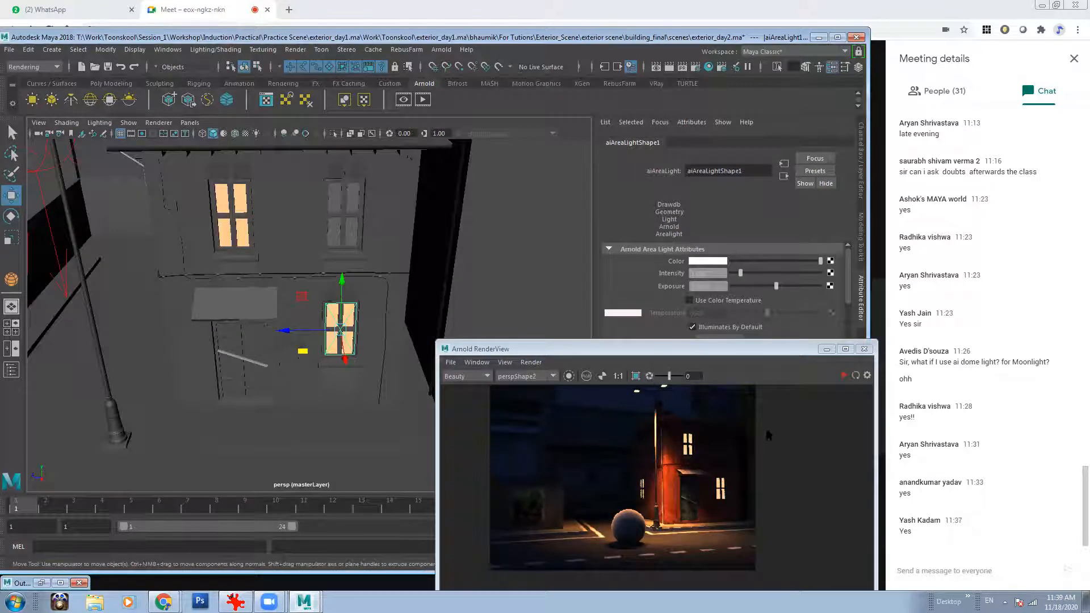
- Give the window's area light a color temperature of 3500 and an exposure of 5, and update the live render
left_click(705, 354)
left_click_drag(704, 354, 335, 375)
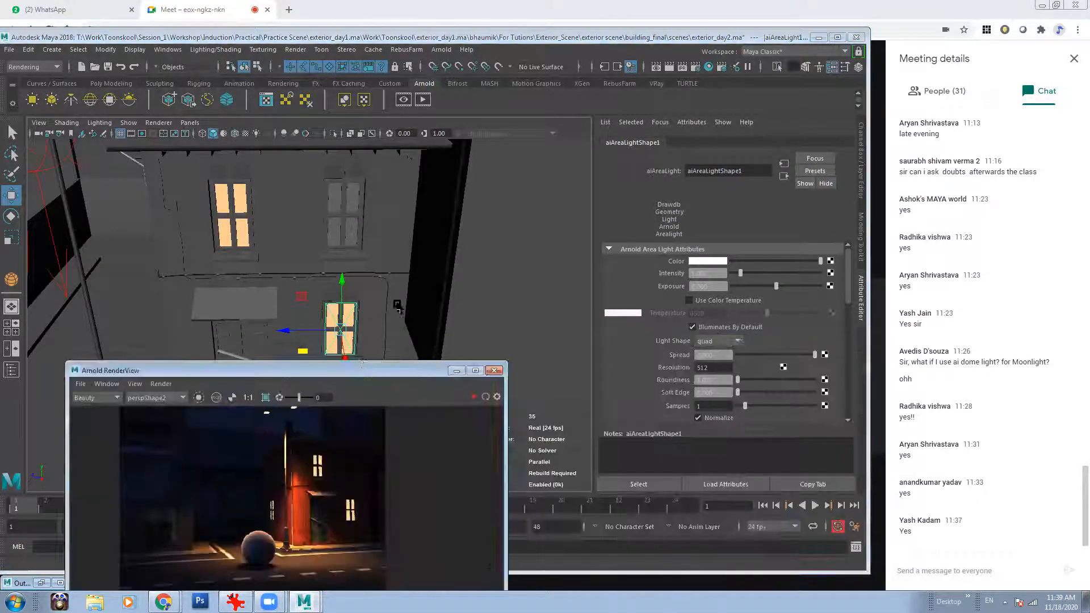
left_click_drag(397, 304, 455, 297, "alt")
right_click_drag(307, 250, 371, 259, "alt")
left_click_drag(370, 259, 377, 255, "alt")
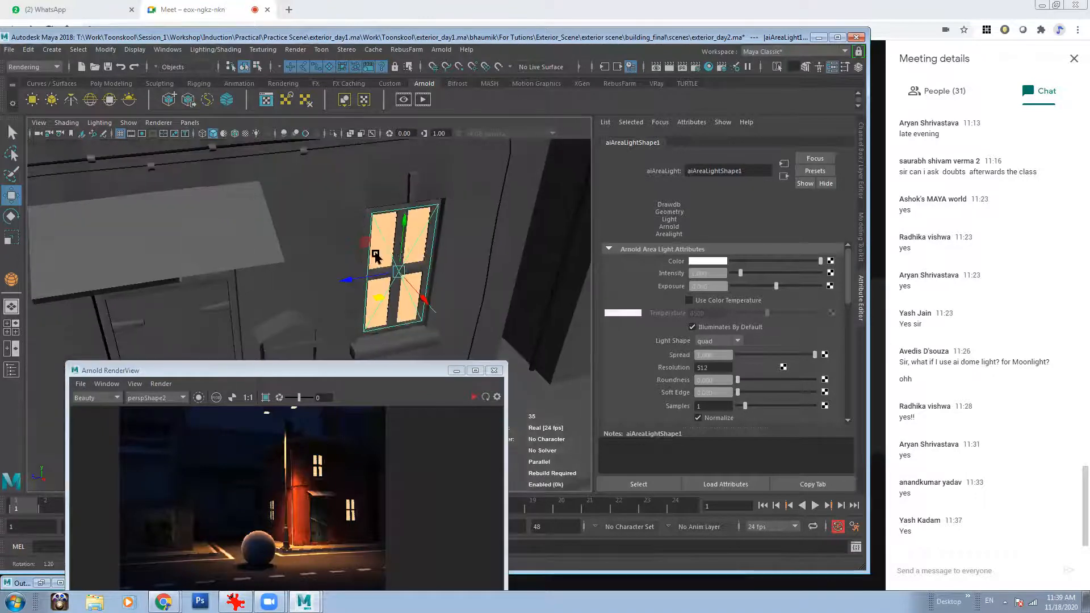
left_click_drag(358, 375, 332, 283)
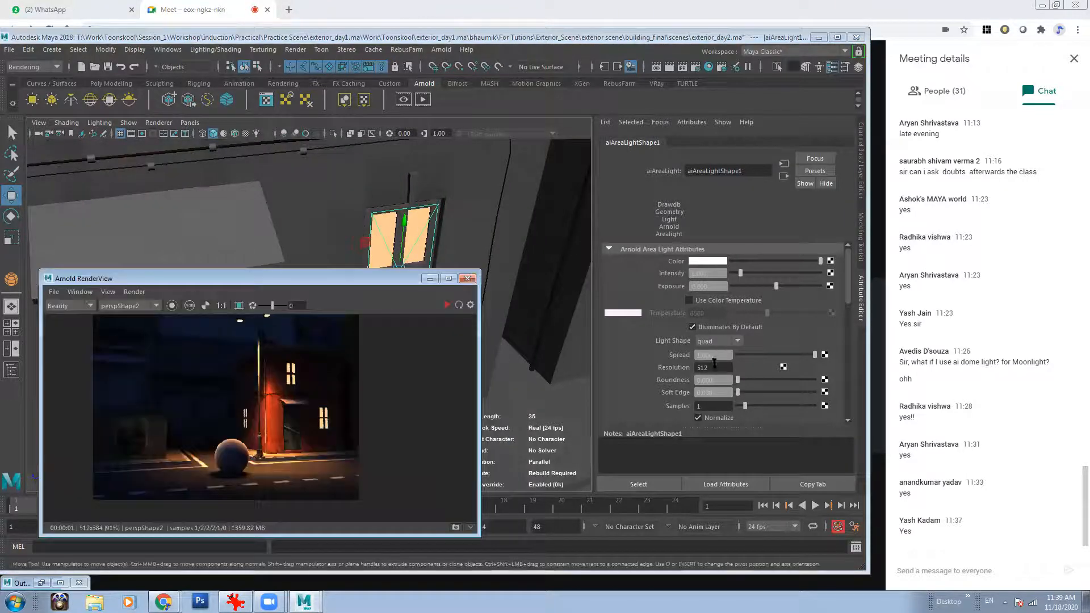
left_click(689, 300)
left_click(697, 313)
type("3500")
key("Return")
left_click(661, 289)
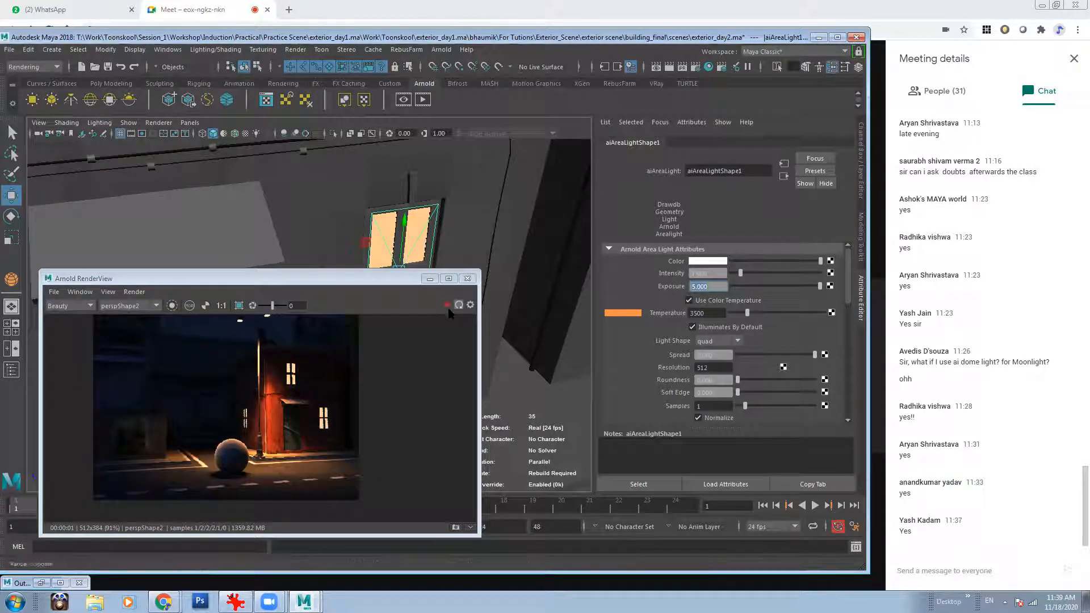
left_click(447, 305)
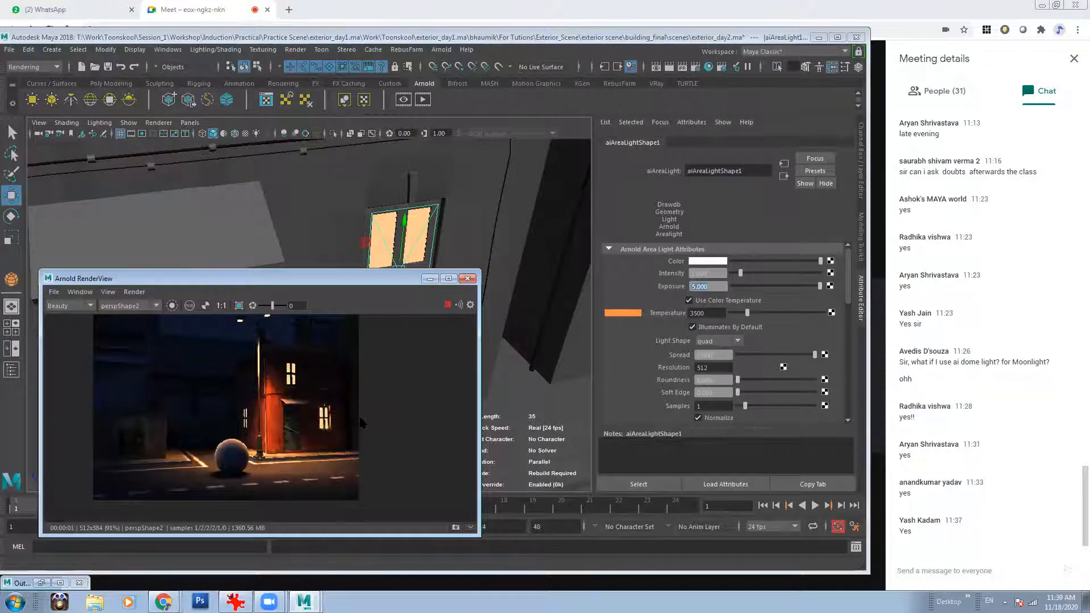
- Nudge the area light slightly outward from the window beside the door
left_click_drag(352, 281, 201, 269)
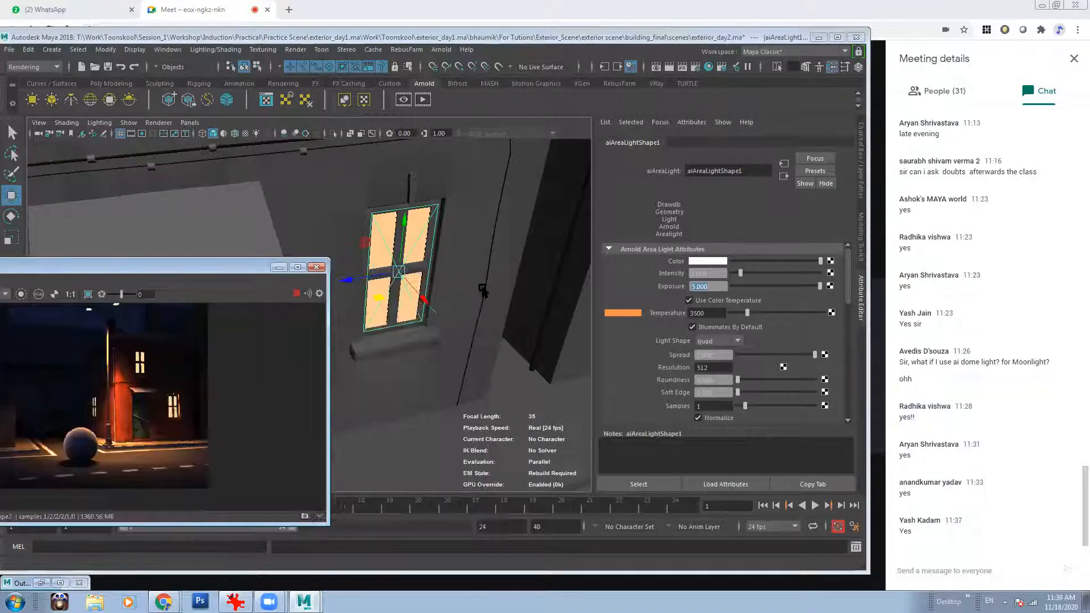
right_click_drag(423, 286, 452, 287, "alt")
middle_click_drag(452, 287, 442, 312, "alt")
left_click_drag(445, 317, 447, 317)
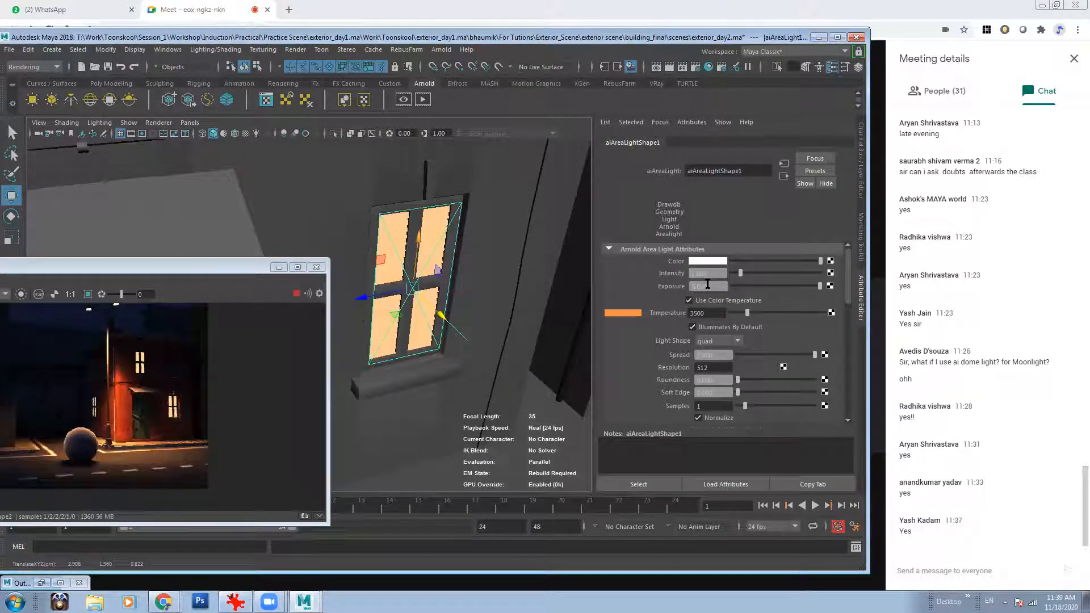
- Compare the window light's effect in the zoomed render by setting its exposure to 0 and back to 5
left_click_drag(711, 288, 684, 288)
right_click_drag(128, 390, 292, 429, "alt")
middle_click_drag(292, 429, 194, 383, "alt")
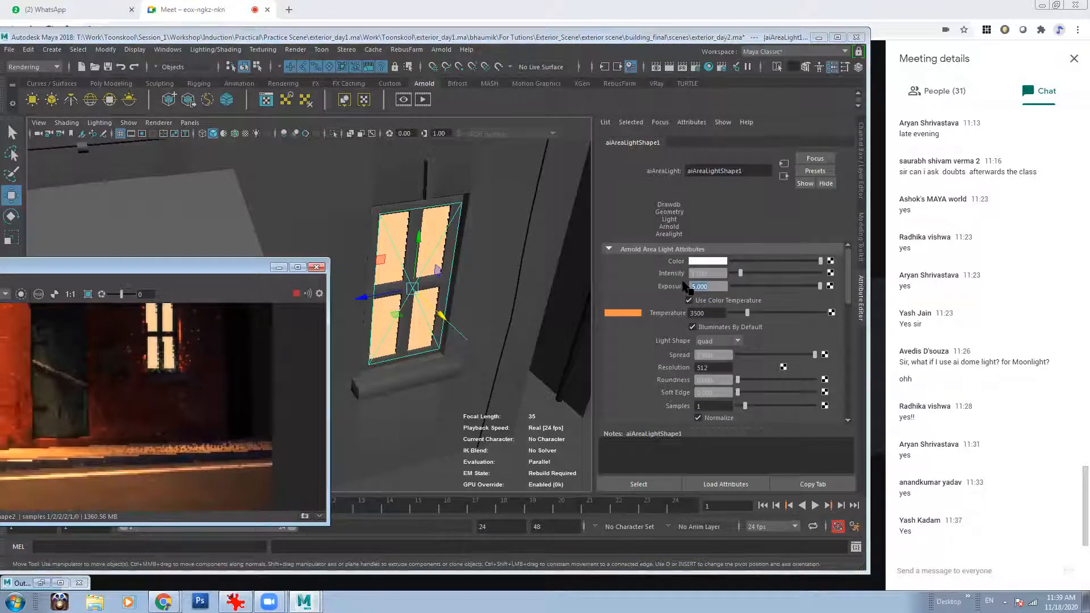
key("0")
double_click(712, 289)
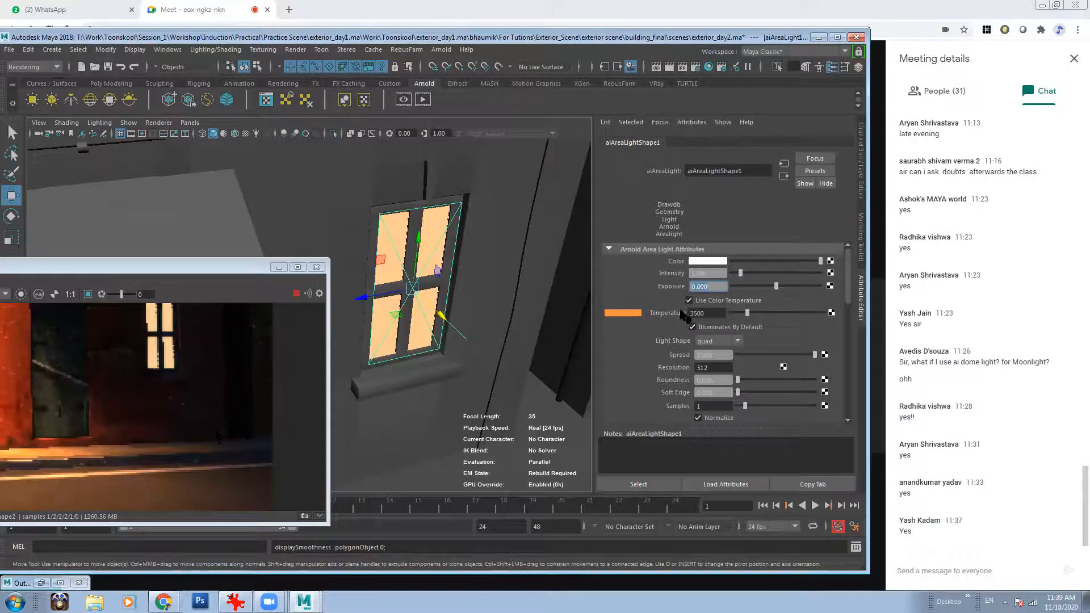
type("5")
key("Return")
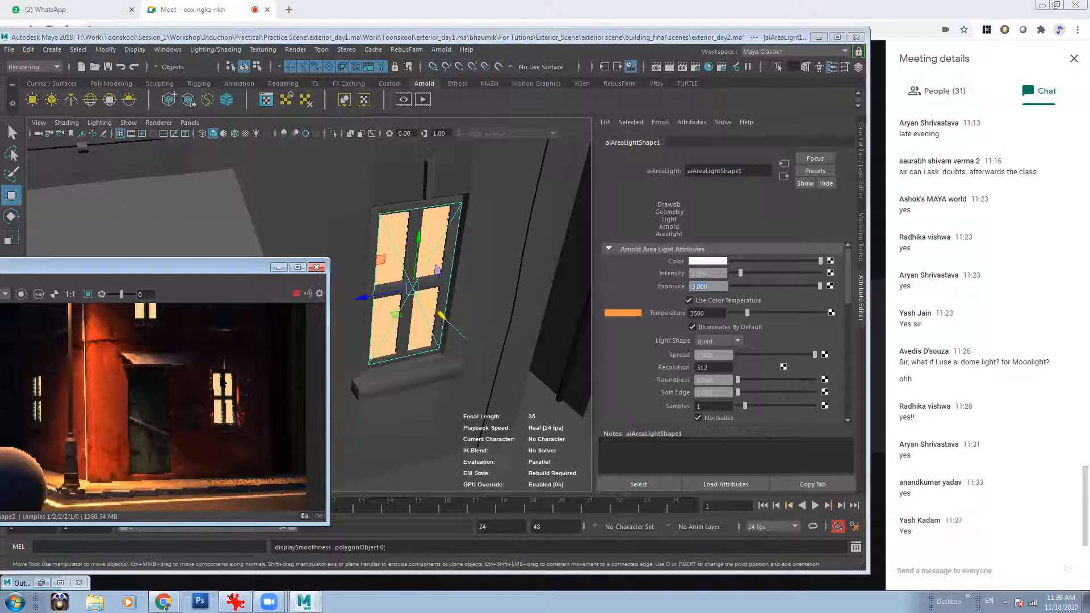
- Duplicate the area light and place the copy over the glowing upper-floor window above the door canopy
left_click_drag(211, 275, 523, 473)
left_click(471, 368)
right_click_drag(418, 316, 375, 237, "alt")
middle_click_drag(375, 238, 405, 244, "alt")
left_click_drag(405, 244, 360, 257, "alt")
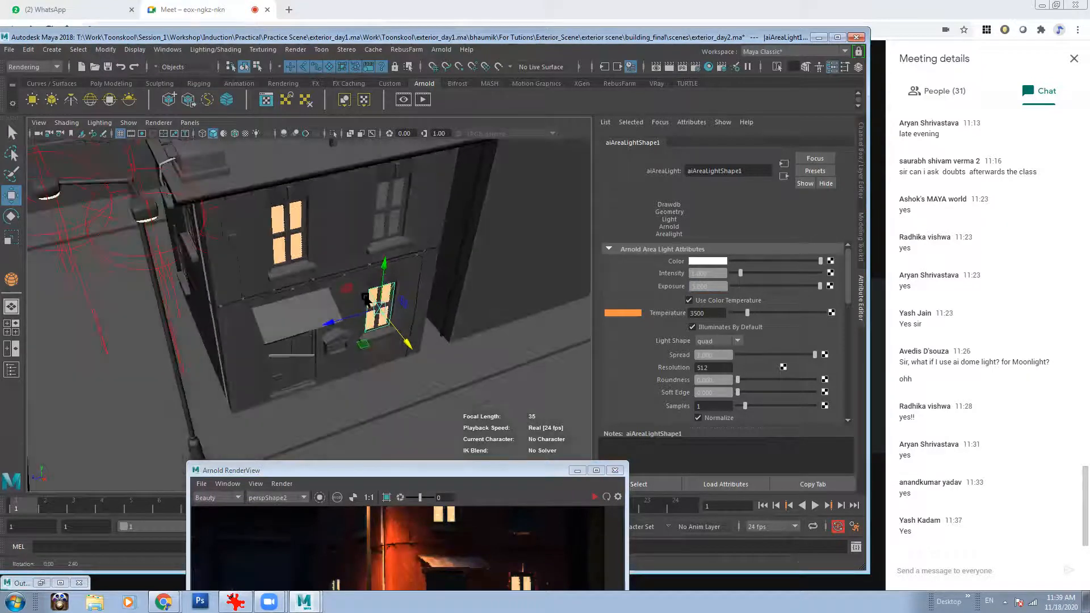
left_click(258, 215)
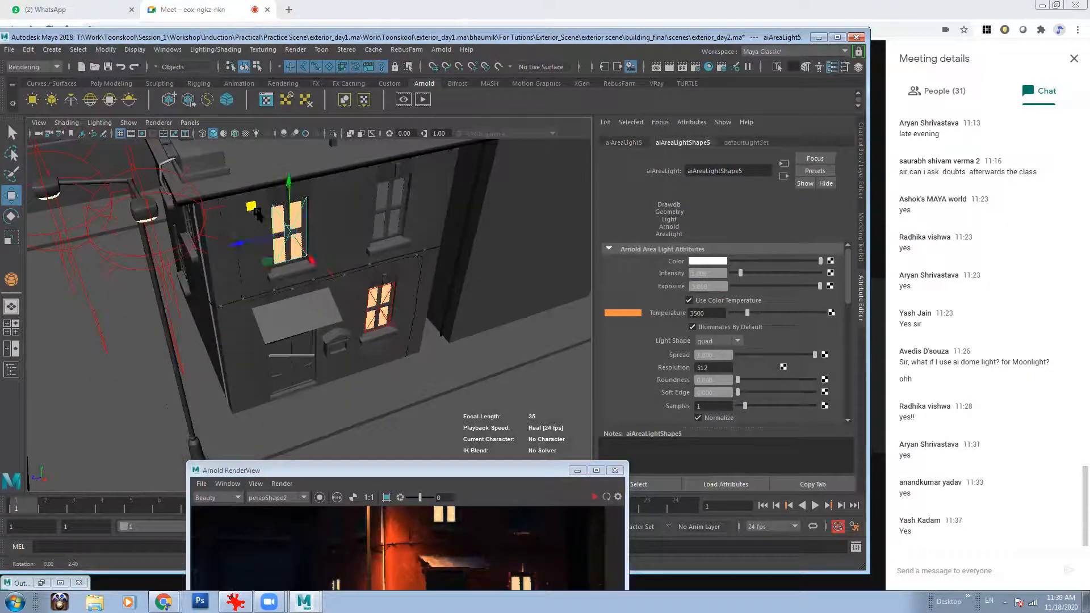
- Duplicate the upper window's area light, move the copy around the corner and rotate it to match the side wall
key("ctrl+d")
left_click_drag(290, 231, 340, 278, "alt")
right_click_drag(341, 278, 345, 285, "alt")
left_click_drag(349, 306, 219, 249)
key("e")
key("w")
left_click_drag(219, 249, 225, 301, "alt")
left_click_drag(215, 332, 254, 257)
- Align the duplicated area light with the panes of the ground-floor window around the corner
scroll(271, 258, "up", 8)
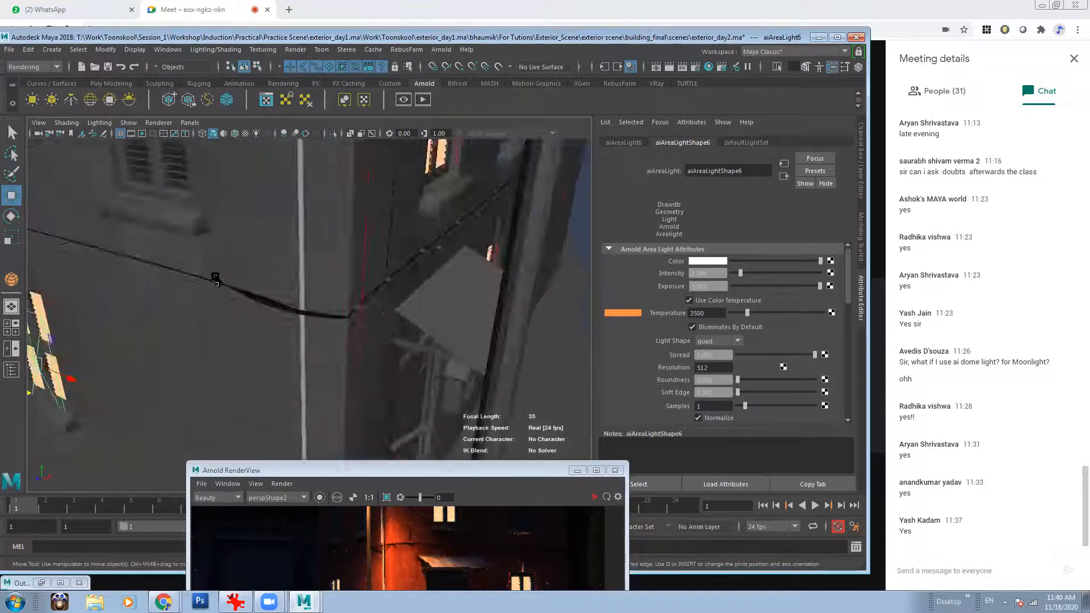
middle_click_drag(68, 279, 123, 260, "alt")
left_click_drag(151, 270, 196, 297)
middle_click_drag(196, 297, 353, 292, "alt")
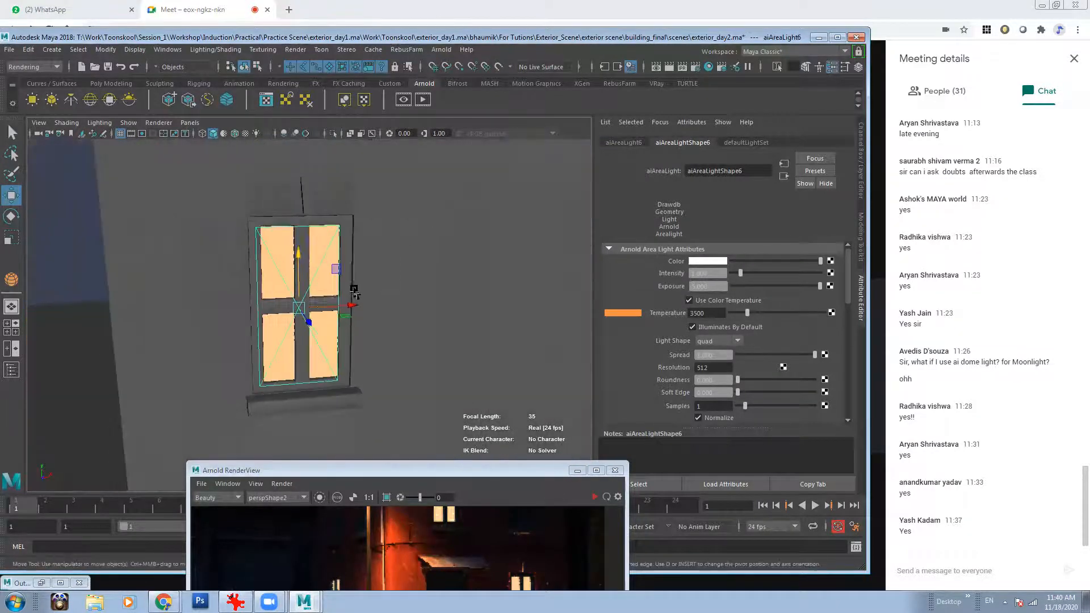
left_click_drag(348, 303, 351, 303)
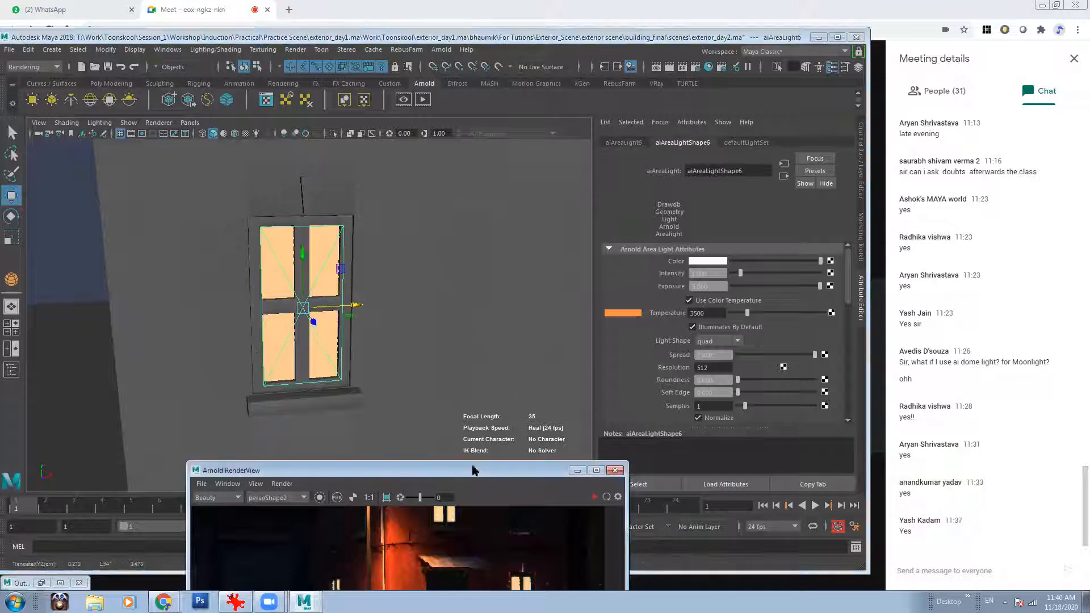
- Run the live render and examine the three lit windows on the building at different zoom levels
left_click_drag(475, 469, 442, 192)
scroll(464, 328, "down", 1)
left_click(564, 221)
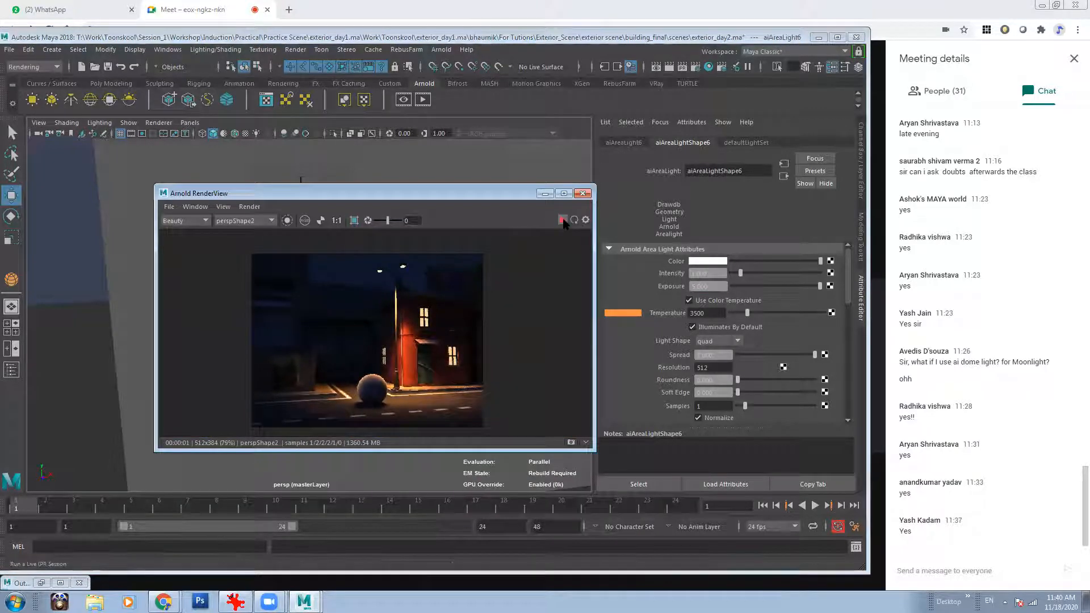
scroll(411, 365, "up", 2)
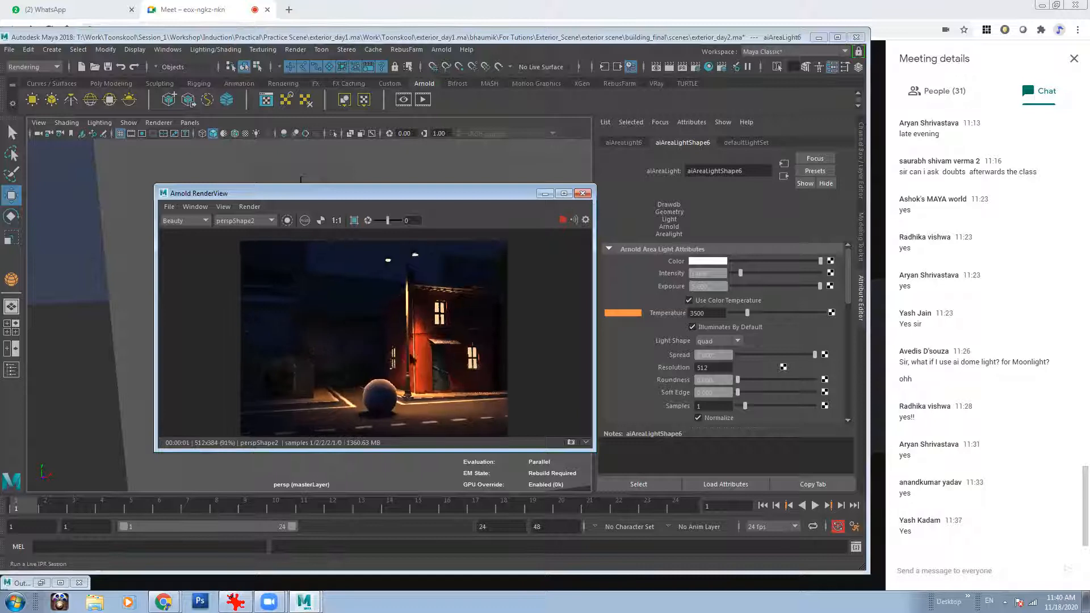
middle_click_drag(311, 358, 291, 357)
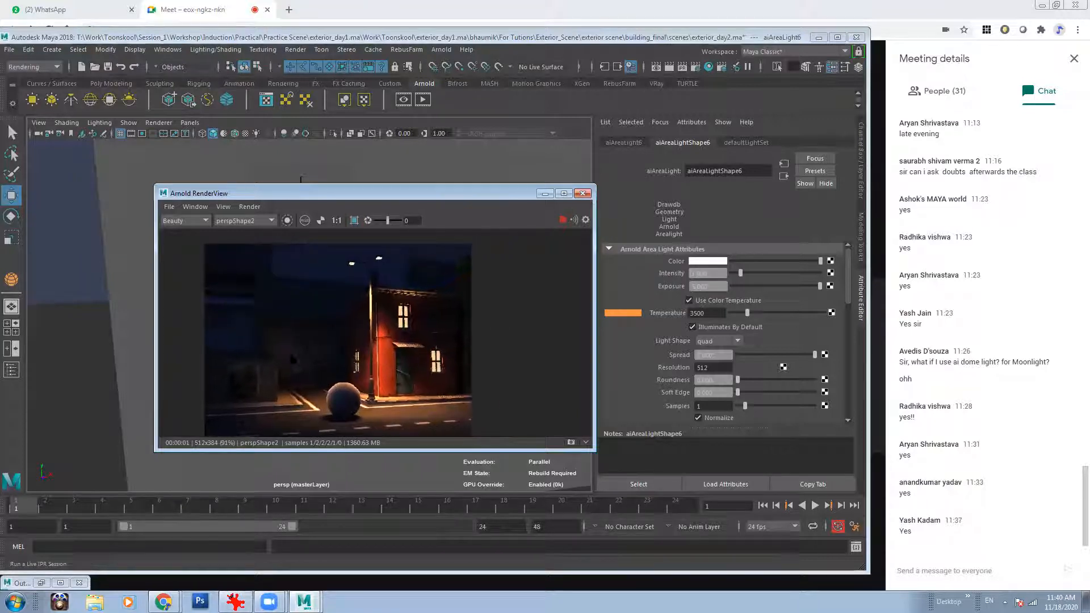
scroll(282, 314, "up", 2)
scroll(482, 353, "down", 1)
middle_click_drag(478, 352, 399, 318)
scroll(377, 331, "down", 1)
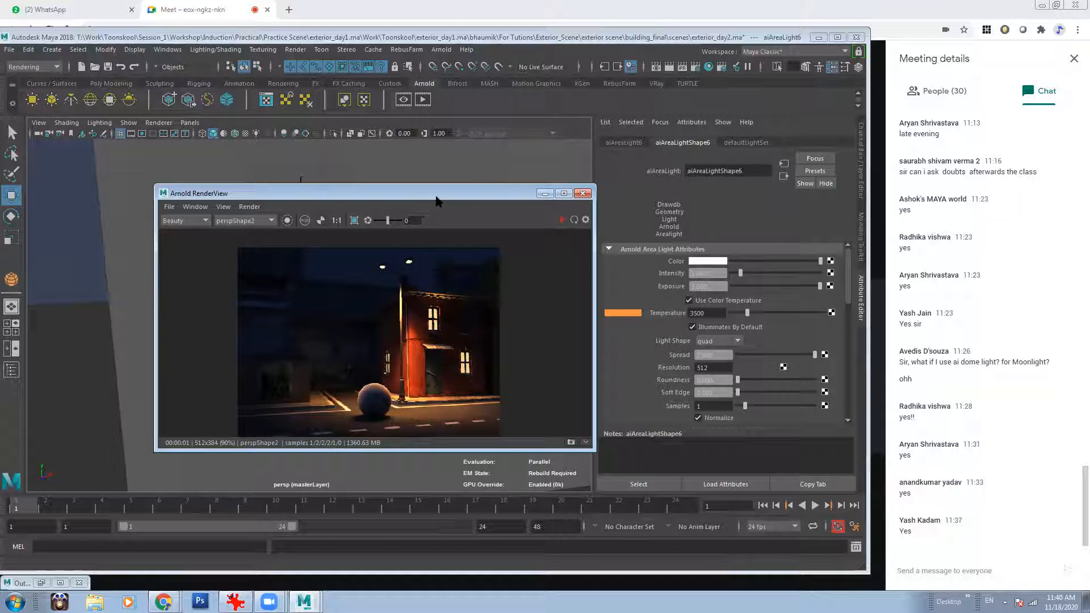
- Select the sky dome light and set its Volume visibility to 0
left_click_drag(437, 200, 443, 306)
right_click_drag(414, 224, 170, 226, "alt")
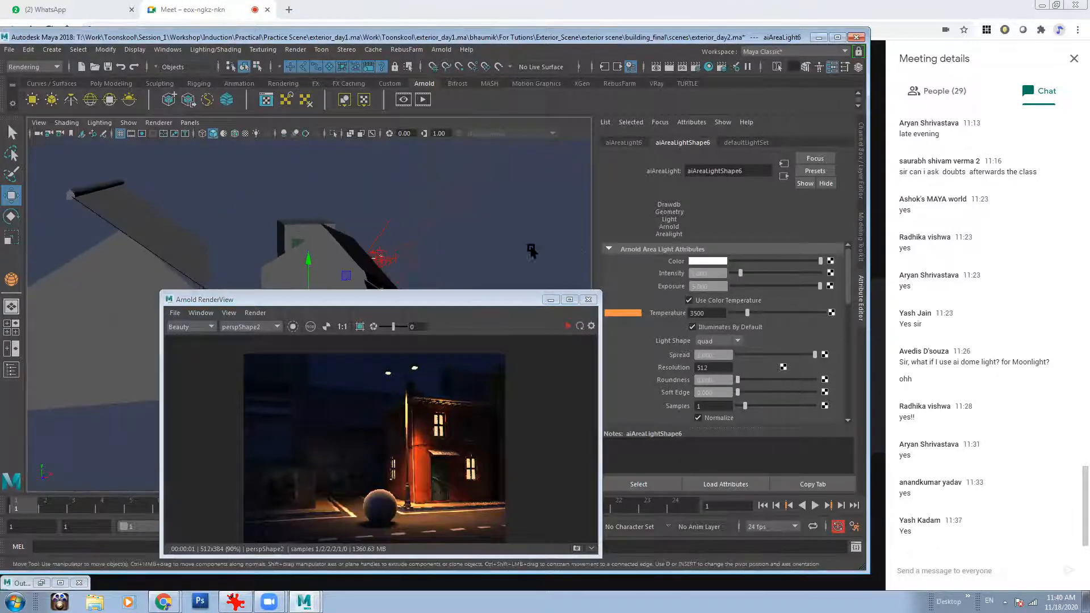
left_click(547, 269)
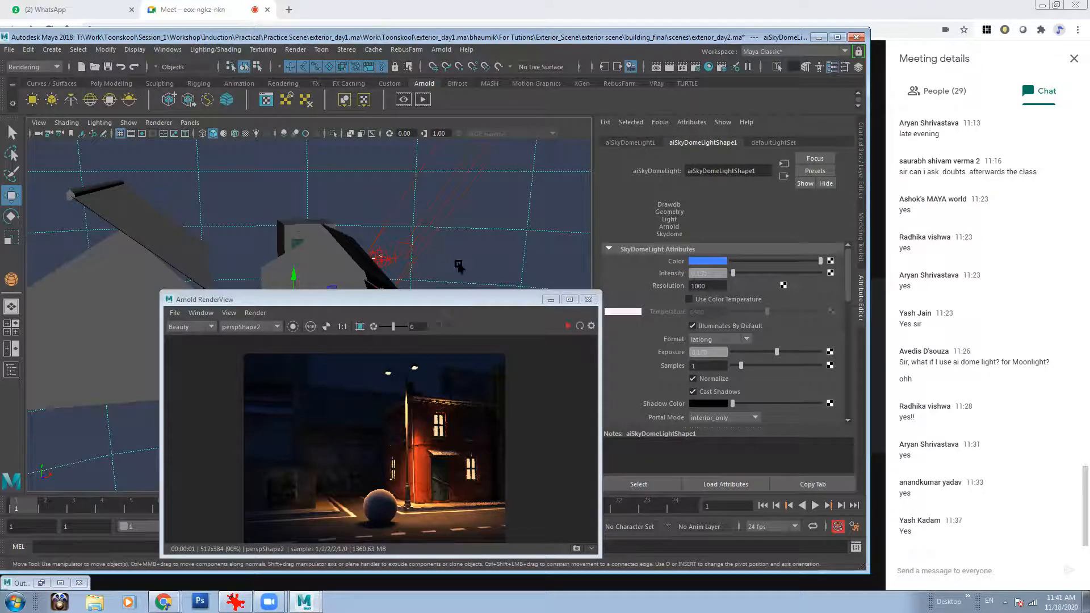
scroll(423, 227, "down", 5)
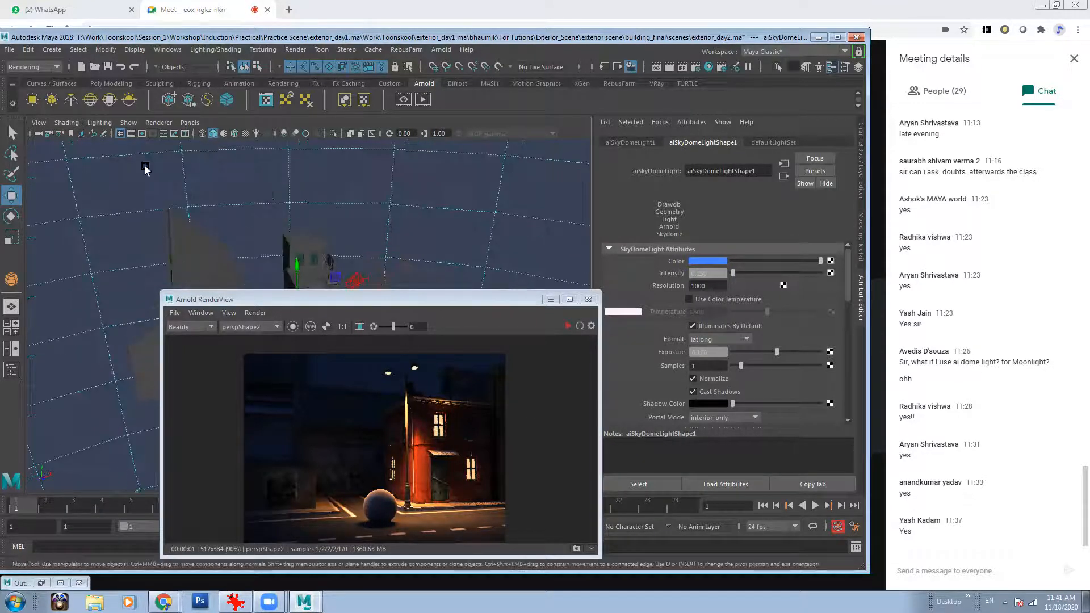
left_click_drag(443, 299, 343, 223)
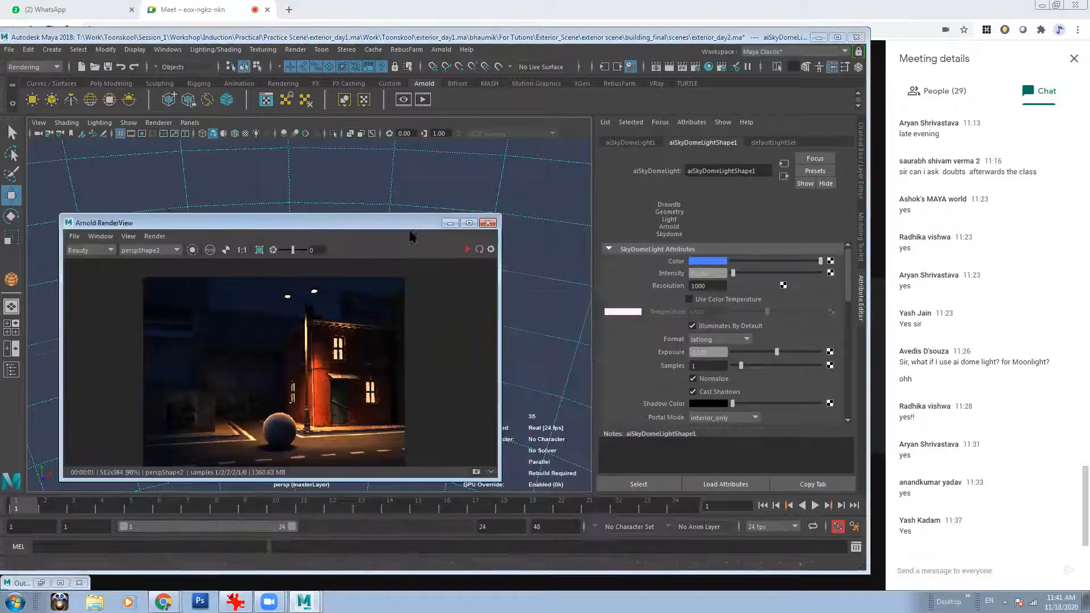
scroll(755, 353, "down", 5)
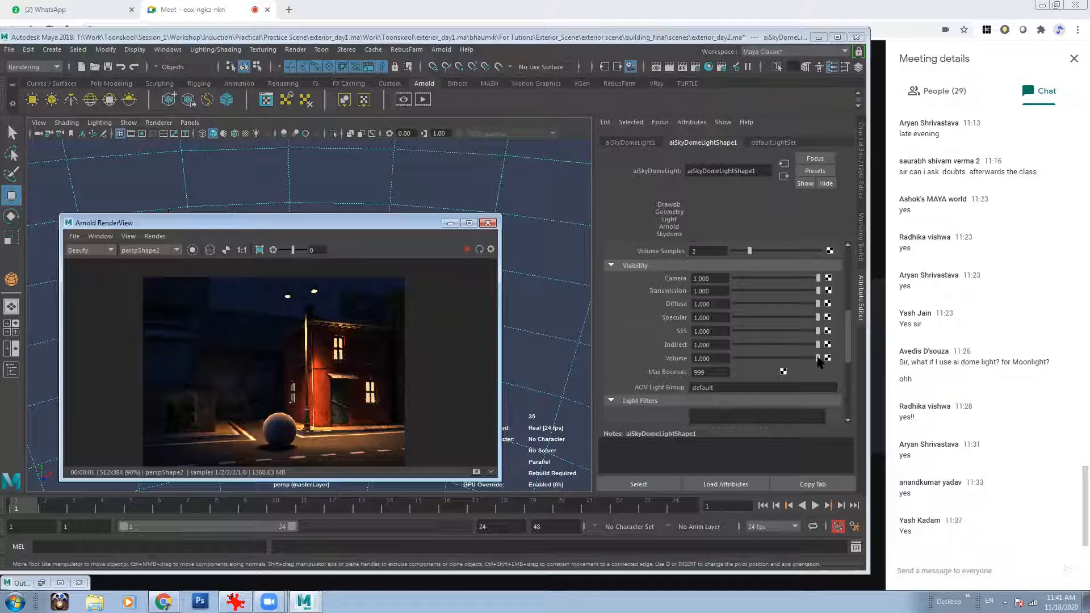
left_click_drag(818, 358, 718, 360)
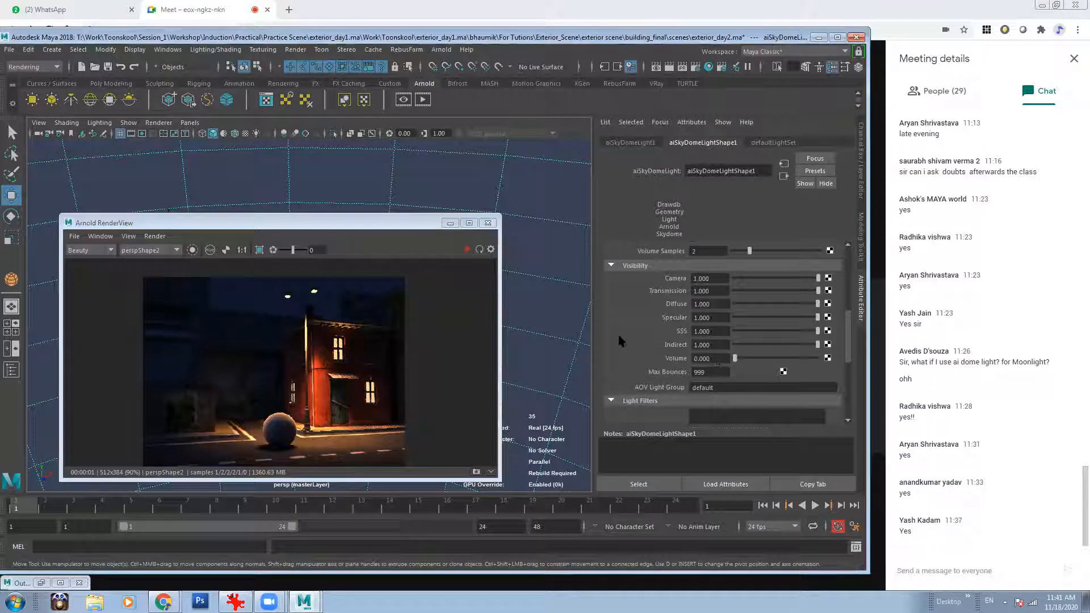
- Set the Volume visibility to 0 on both area lights beside the sphere
left_click_drag(404, 224, 451, 364)
right_click_drag(323, 229, 353, 287, "alt")
key("4")
mouse_move(296, 277)
left_mouse_down("alt")
mouse_move(397, 273)
mouse_move(310, 236)
left_mouse_up("alt")
right_click_drag(309, 236, 367, 219, "alt")
middle_click_drag(368, 219, 339, 267, "alt")
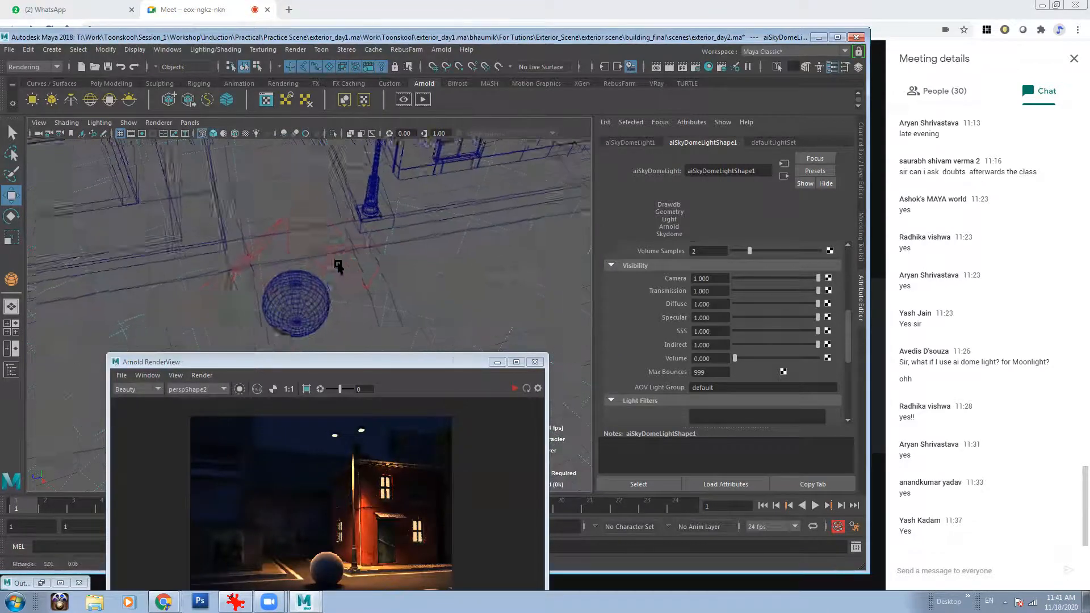
left_click(318, 240)
left_click(328, 256)
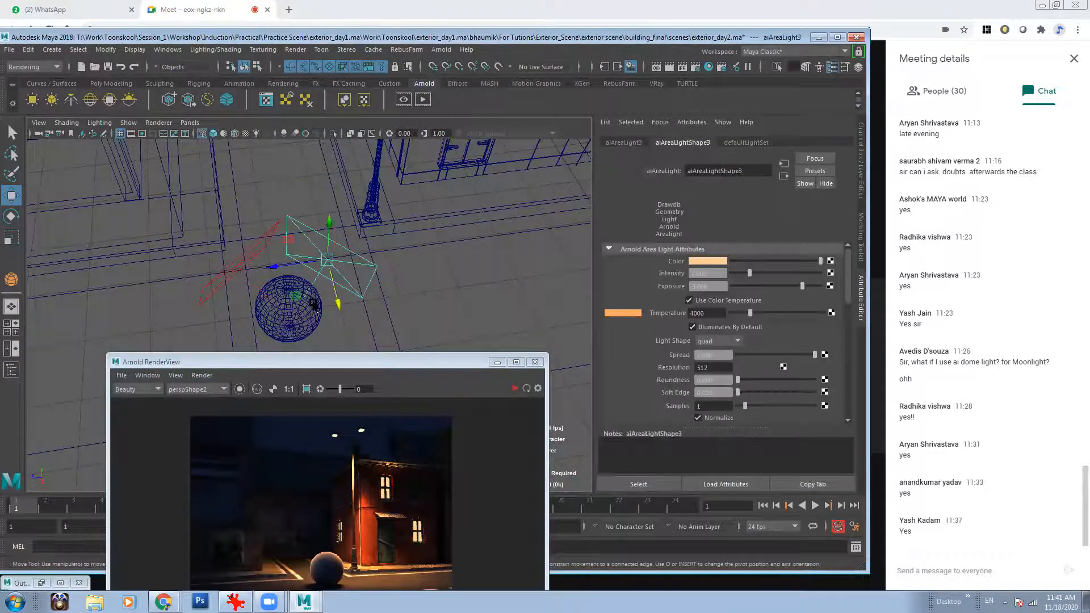
scroll(724, 357, "down", 3)
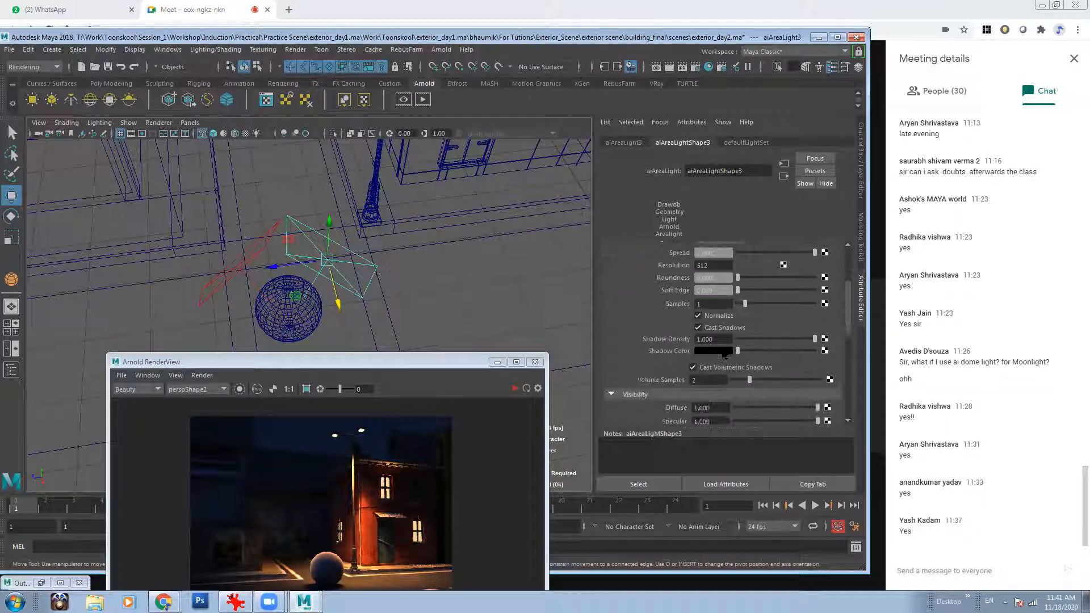
scroll(725, 357, "down", 3)
left_click_drag(817, 327, 660, 332)
left_click(262, 236)
left_click_drag(818, 327, 461, 322)
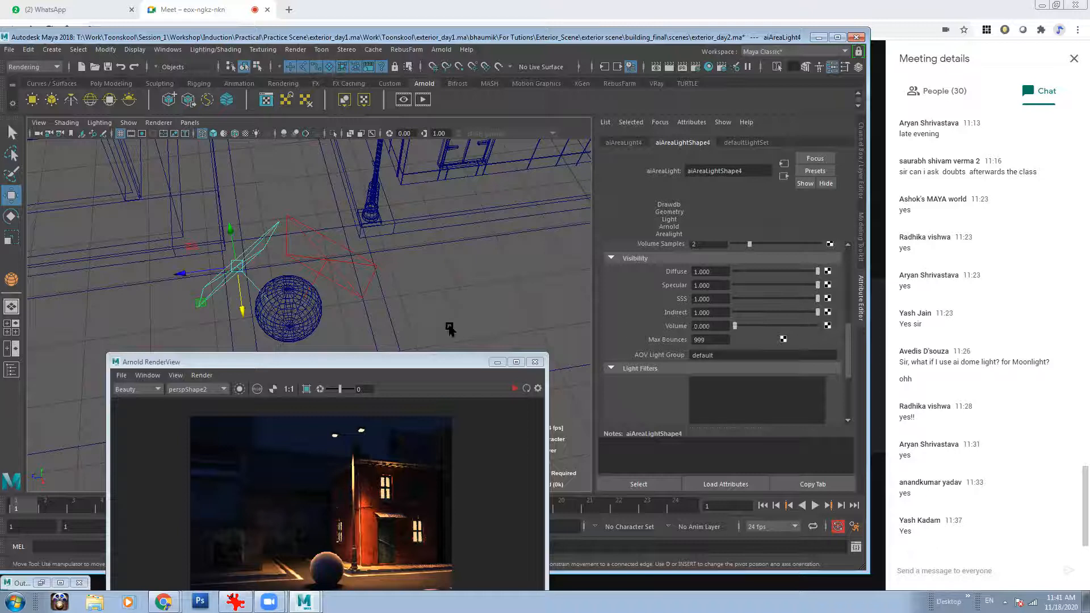
- Set the Volume visibility to 0 on the three area lights at the building's windows
left_click_drag(379, 286, 345, 262, "alt")
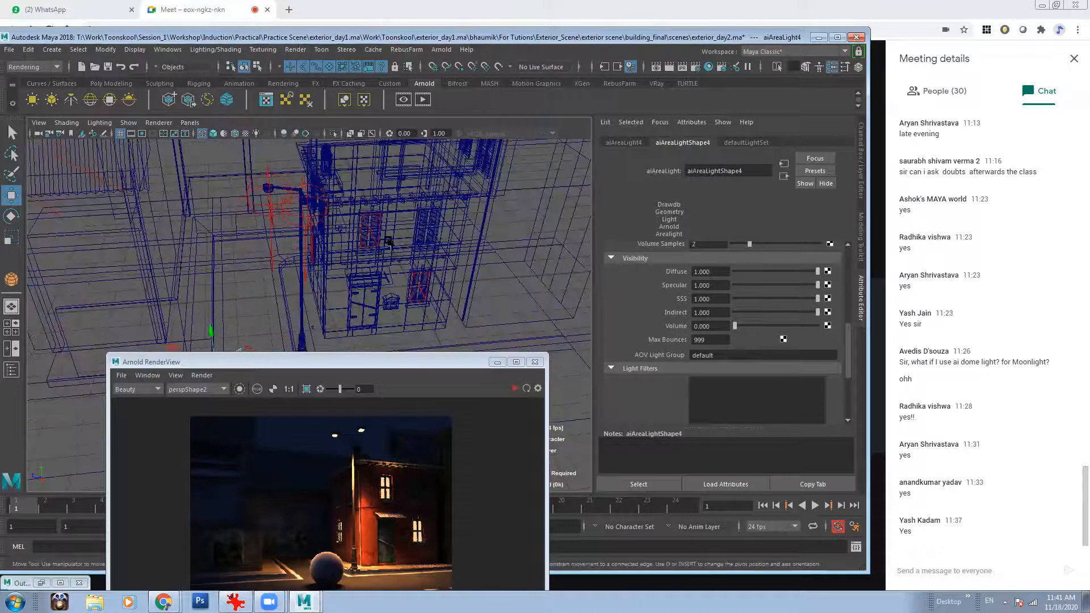
left_click_drag(371, 210, 393, 263, "alt")
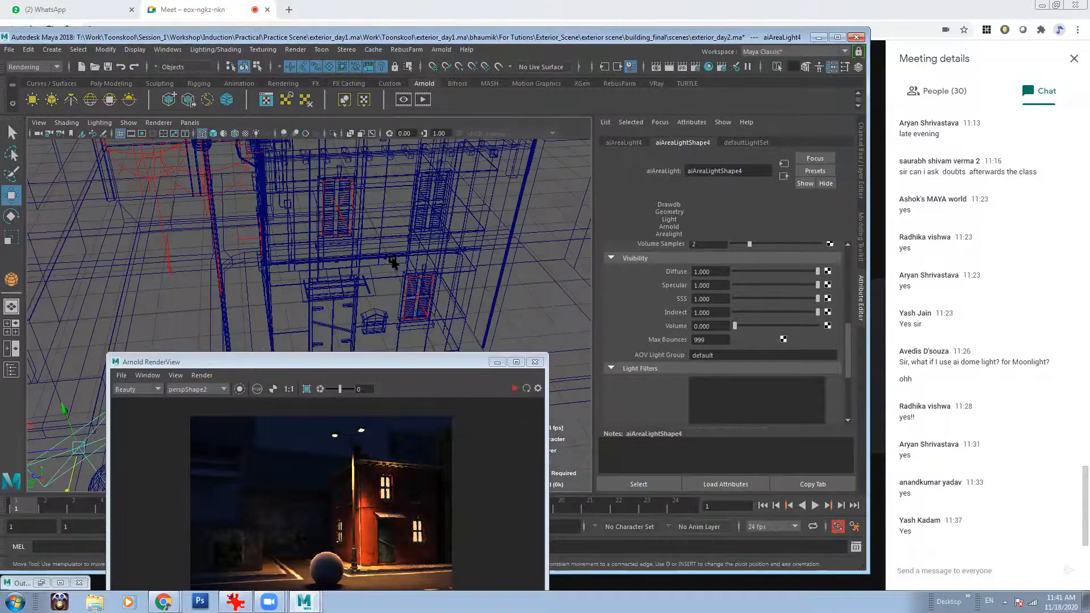
left_click(419, 299)
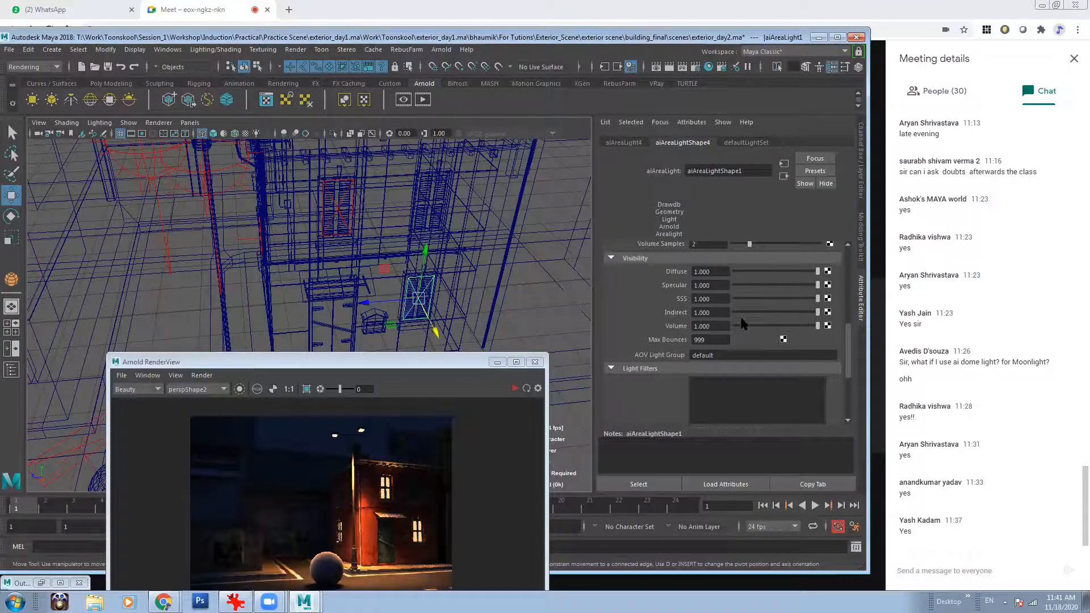
left_click_drag(817, 326, 680, 322)
left_click(334, 203)
left_click_drag(818, 325, 623, 329)
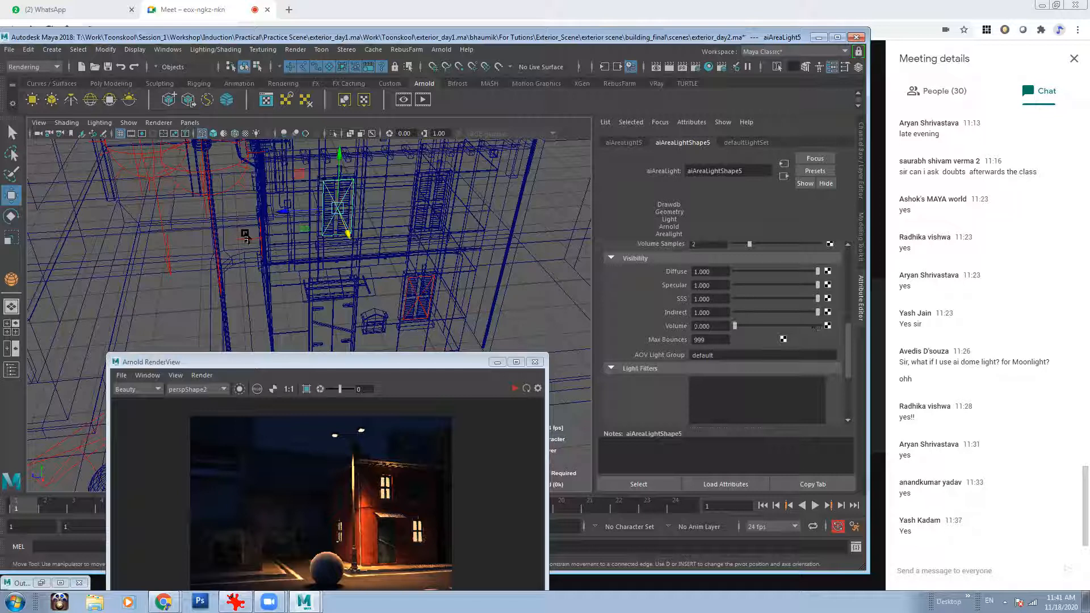
left_click(258, 240)
left_click_drag(818, 326, 589, 328)
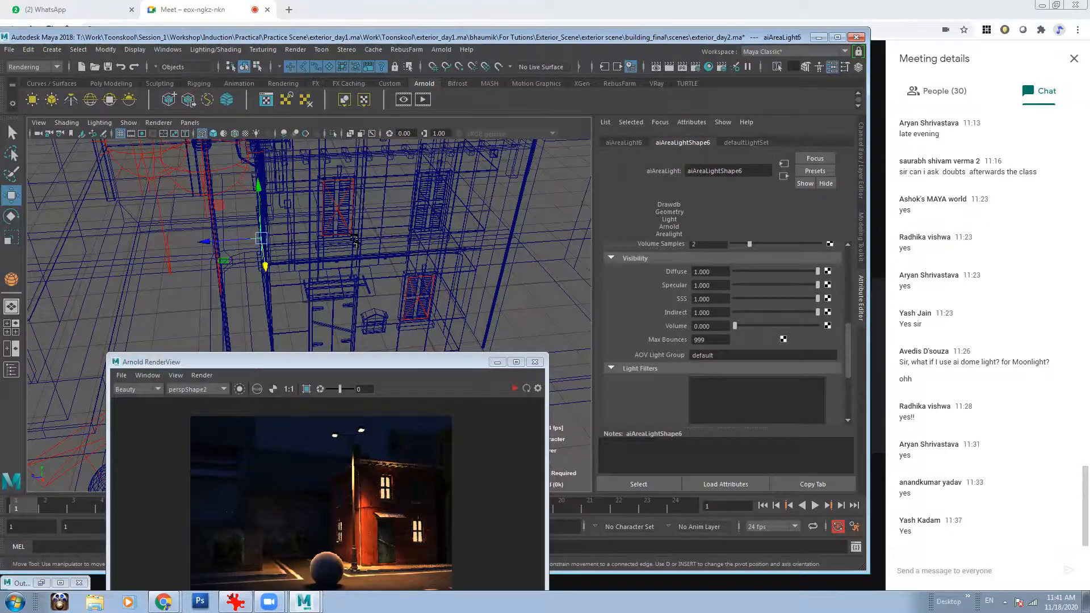
- Select the blue directional light above the roof and set its Arnold Volume visibility to 0
left_click_drag(350, 234, 315, 234, "alt")
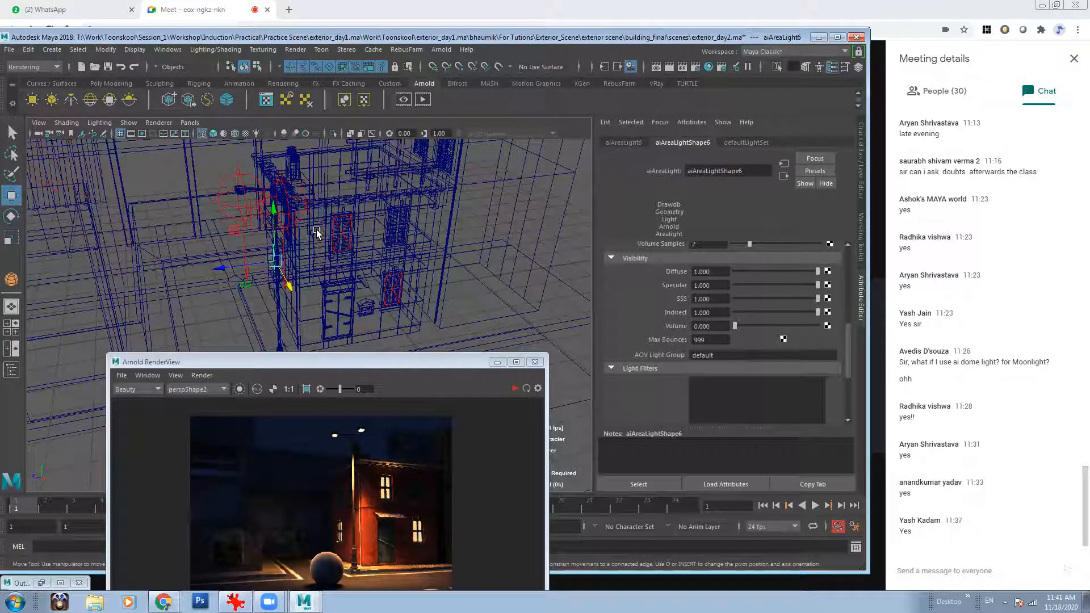
left_click_drag(379, 252, 404, 300, "alt")
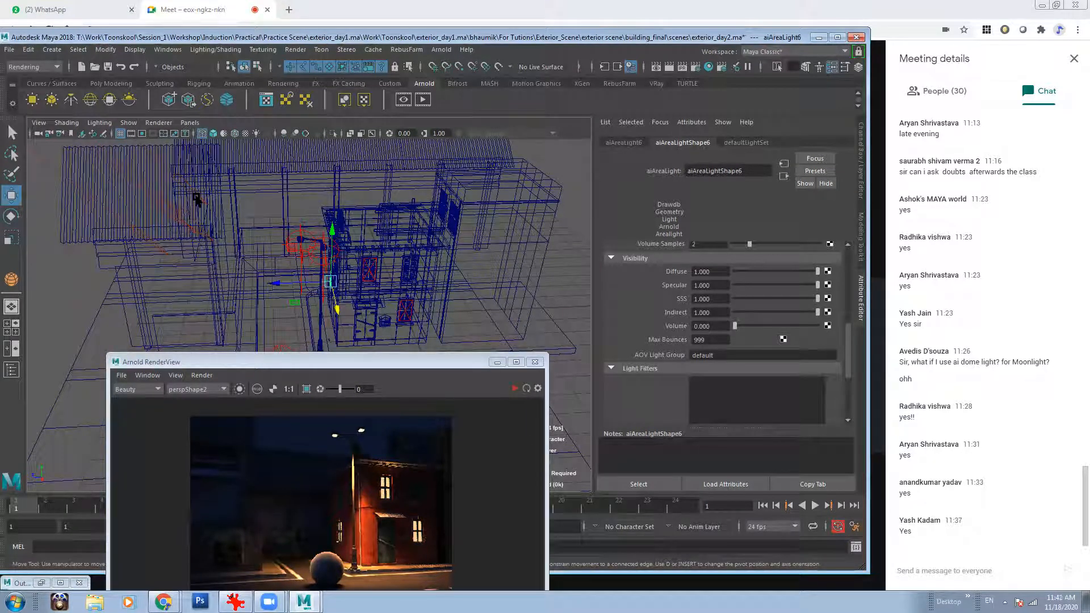
left_click(126, 166)
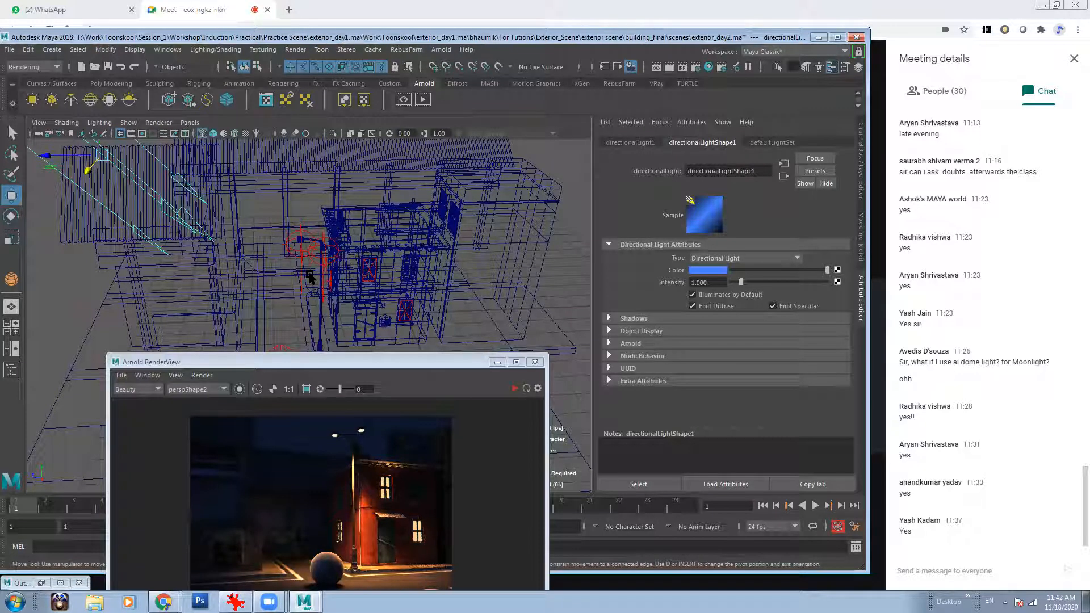
left_click_drag(417, 311, 201, 214, "alt")
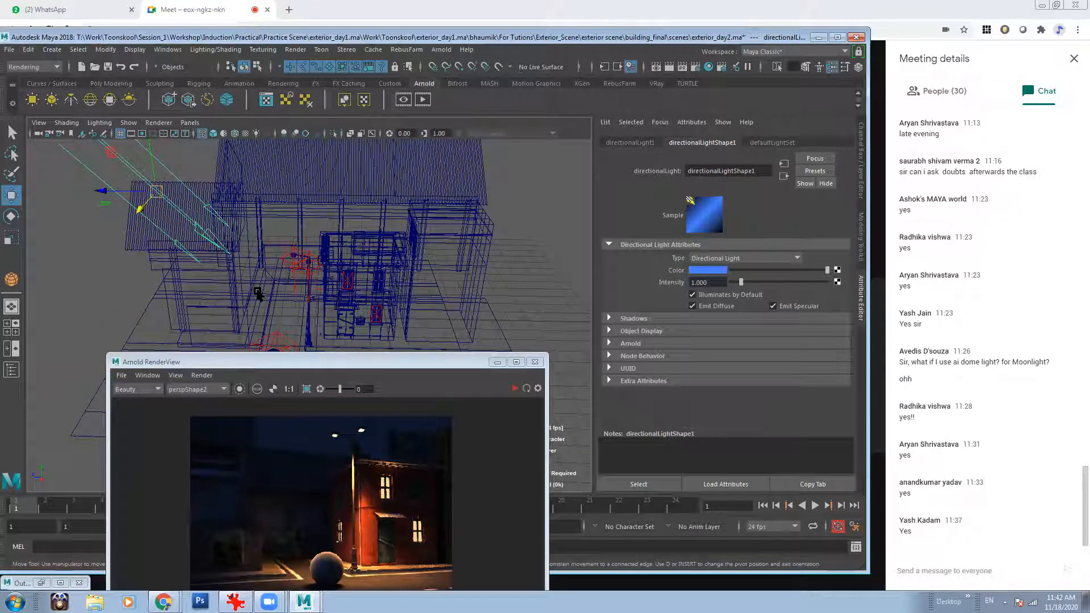
left_click_drag(318, 273, 158, 206, "alt")
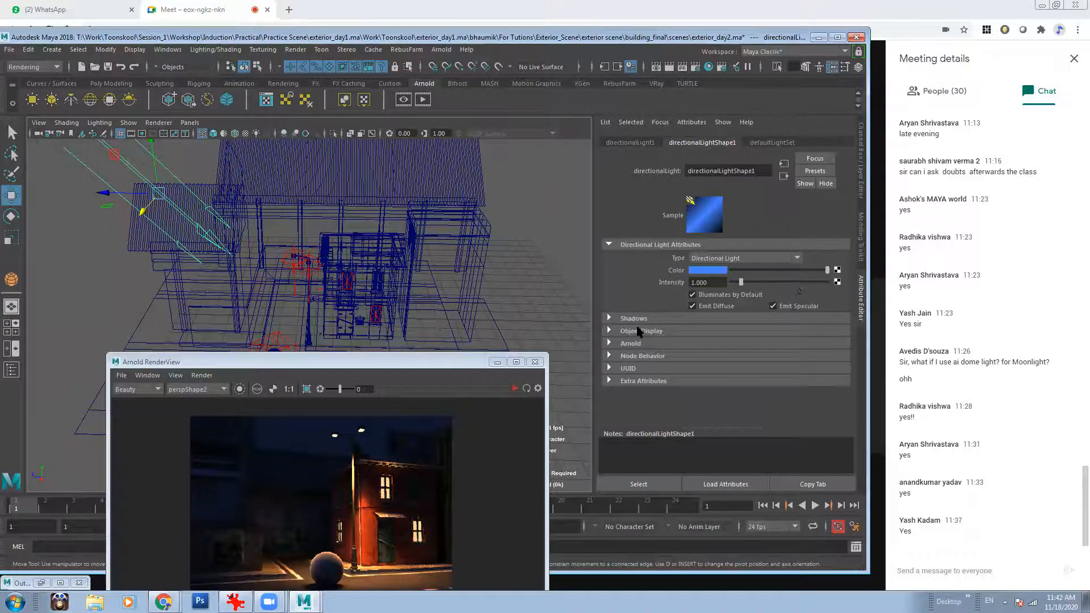
left_click(648, 344)
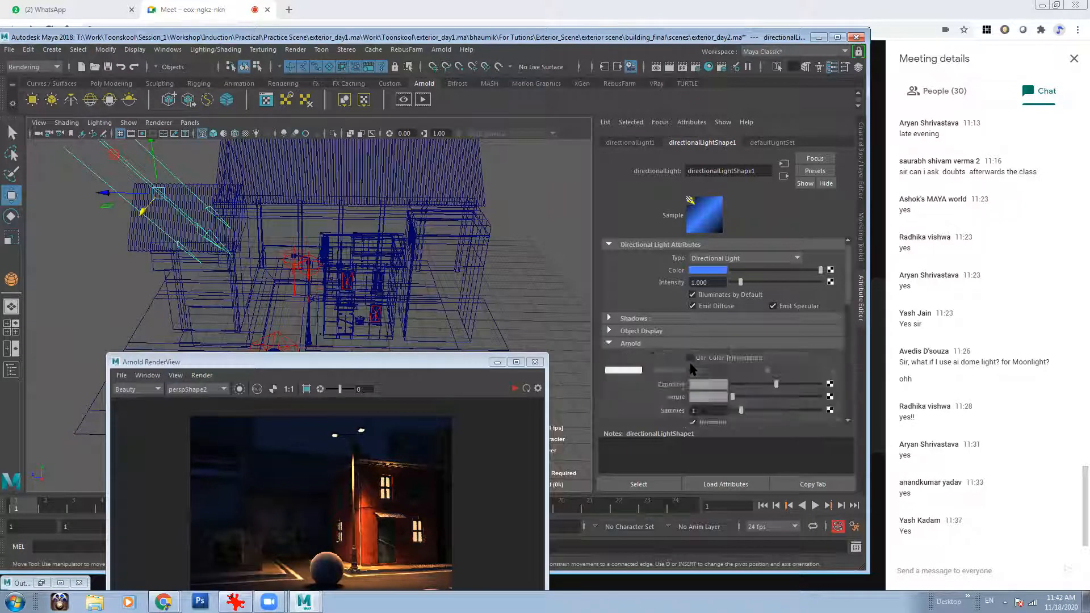
scroll(696, 363, "down", 5)
left_click_drag(816, 275, 664, 279)
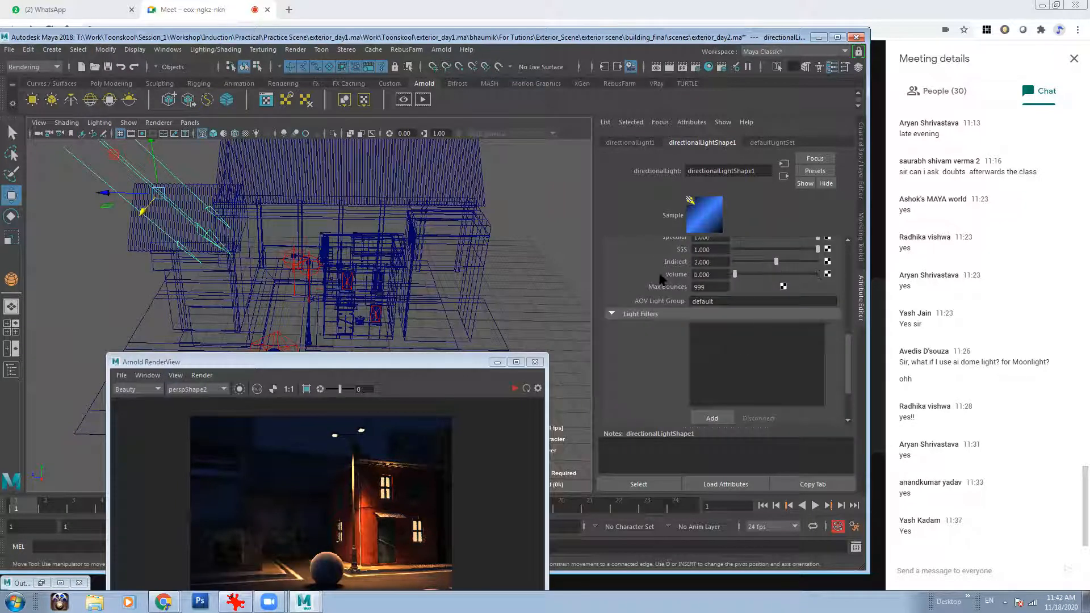
- Examine the street lamp and building in the Arnold render at different zoom levels
left_click_drag(436, 365, 612, 286)
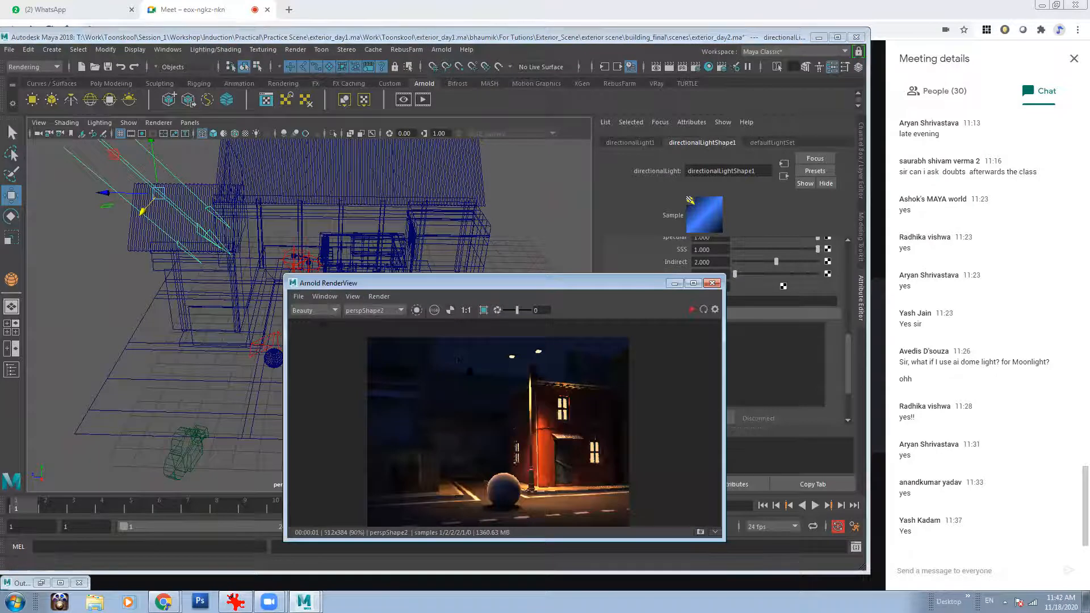
scroll(486, 361, "up", 3)
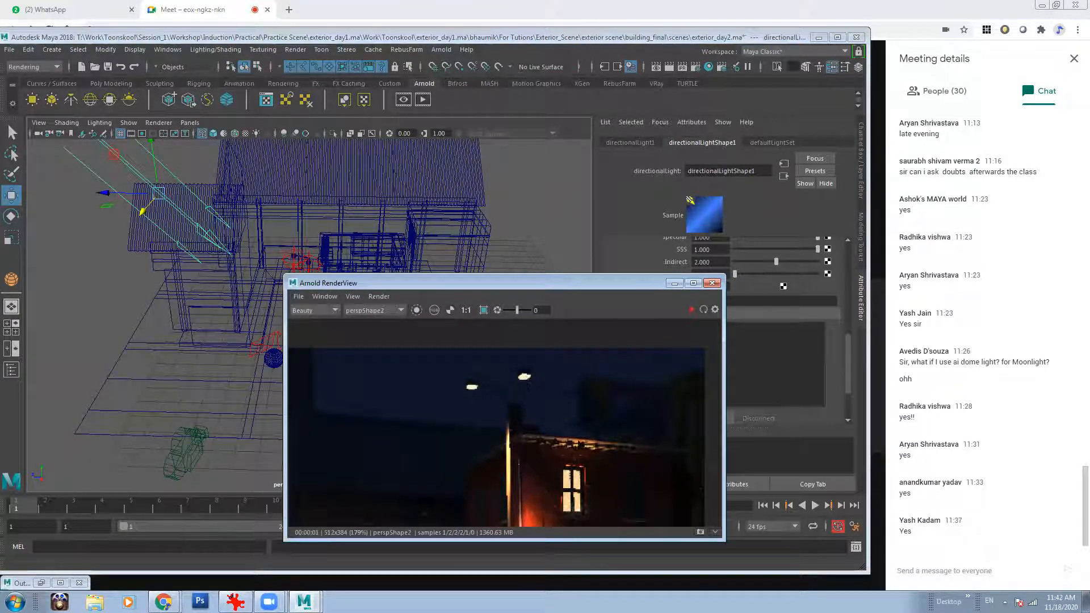
scroll(581, 447, "down", 4)
right_click_drag(231, 284, 291, 210, "alt")
middle_click_drag(291, 210, 228, 219, "alt")
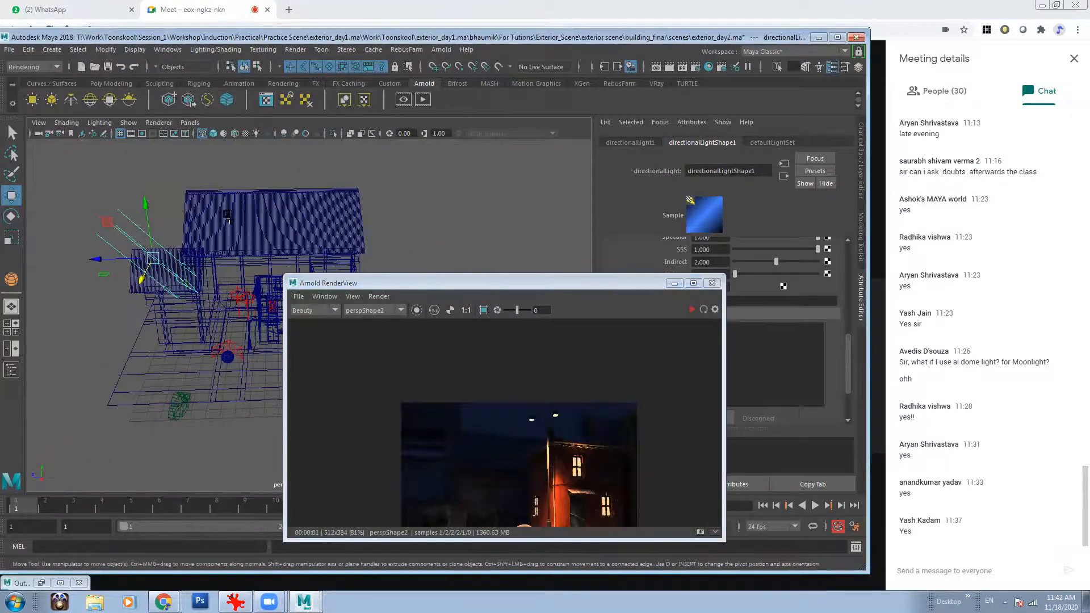
left_click(480, 283)
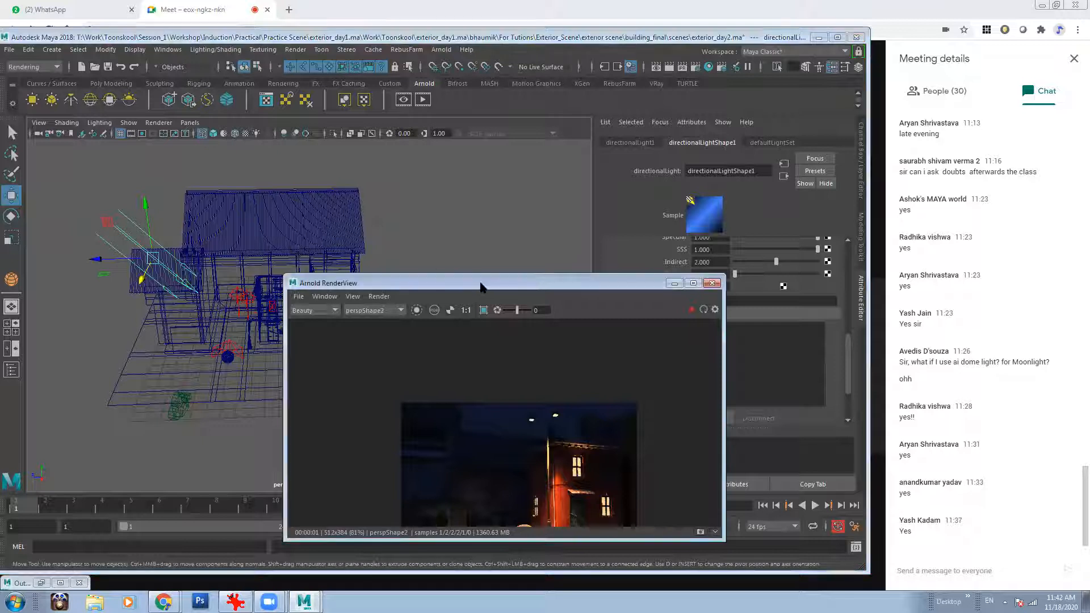
left_click_drag(481, 283, 375, 220)
scroll(317, 363, "up", 1)
middle_click_drag(343, 371, 309, 329)
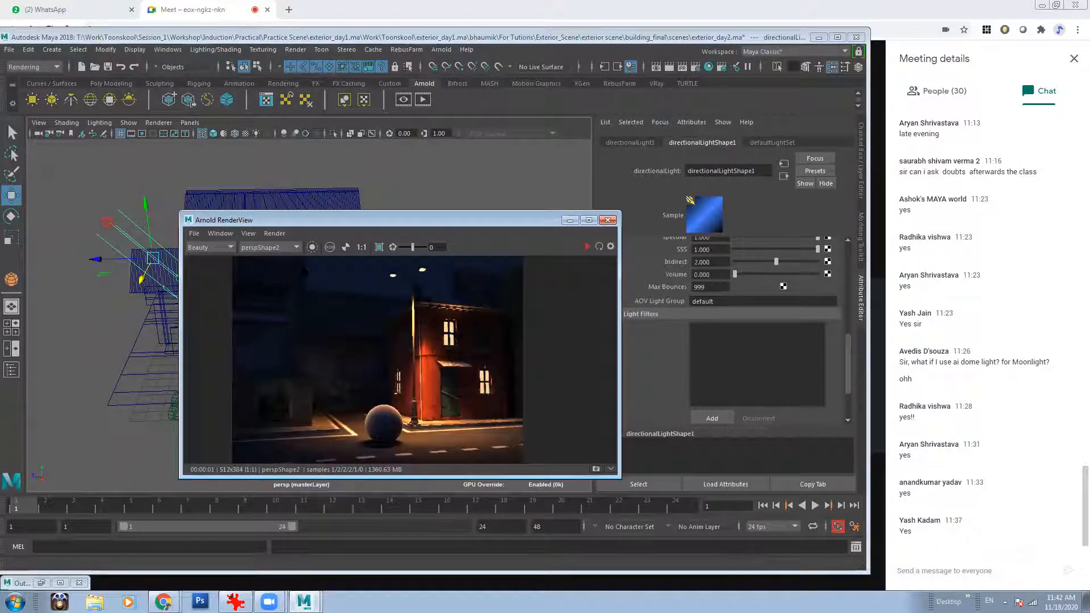
- Save the scene under the new name exterior_day3.ma
left_click(9, 49)
left_click(34, 108)
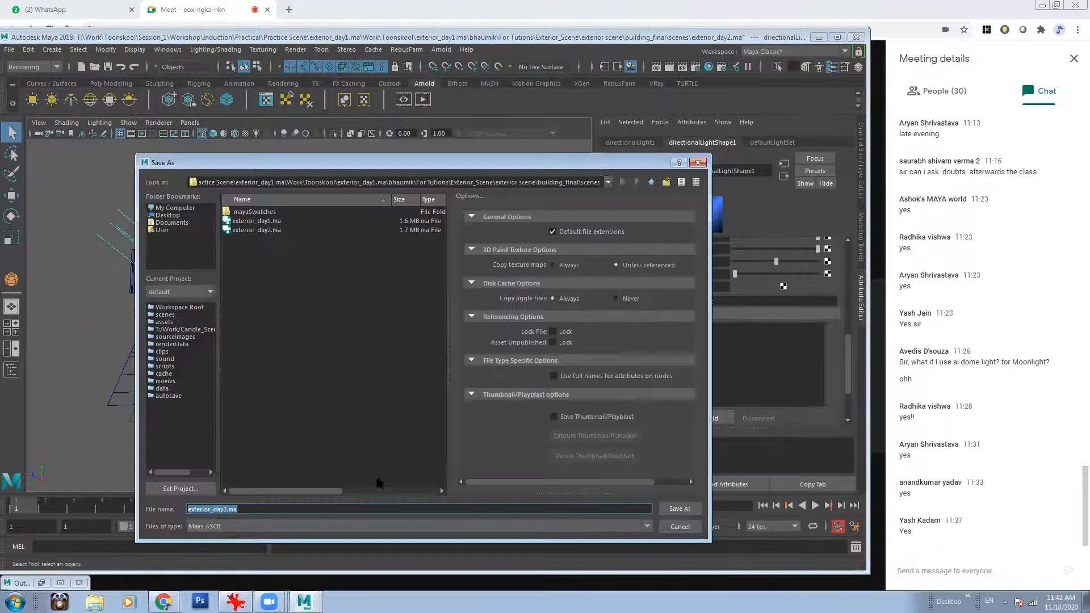
left_click(224, 510)
type("3")
key("Delete")
left_click(680, 509)
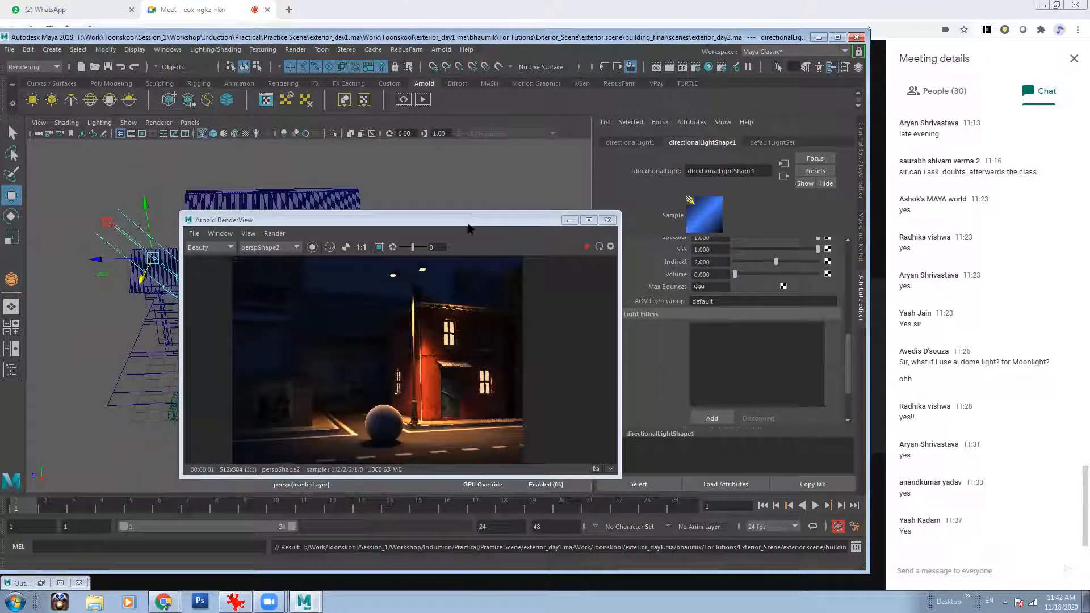
- Open the render settings, switch the renderer to Maya Software and back to Arnold Renderer, and show the Arnold options
left_click(696, 67)
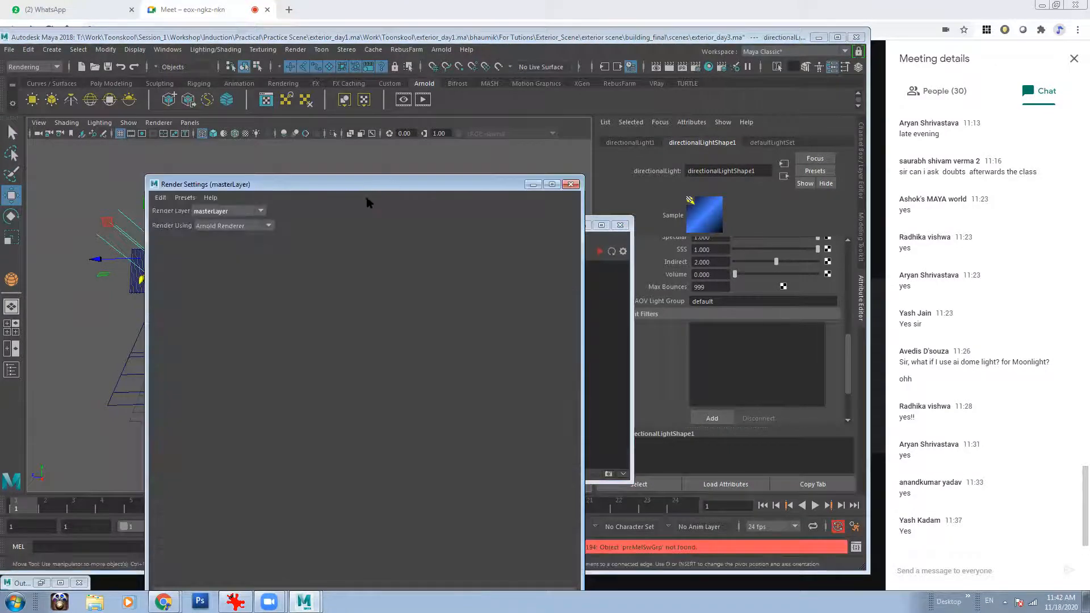
left_click(241, 225)
left_click(239, 237)
left_click(241, 227)
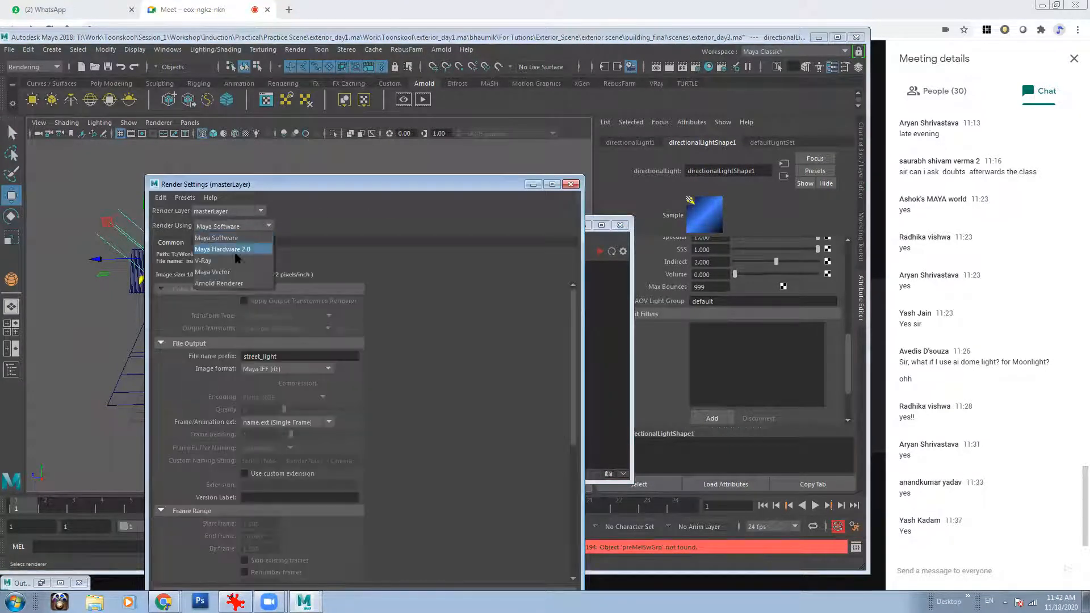
left_click(231, 284)
left_click(573, 242)
left_click(485, 244)
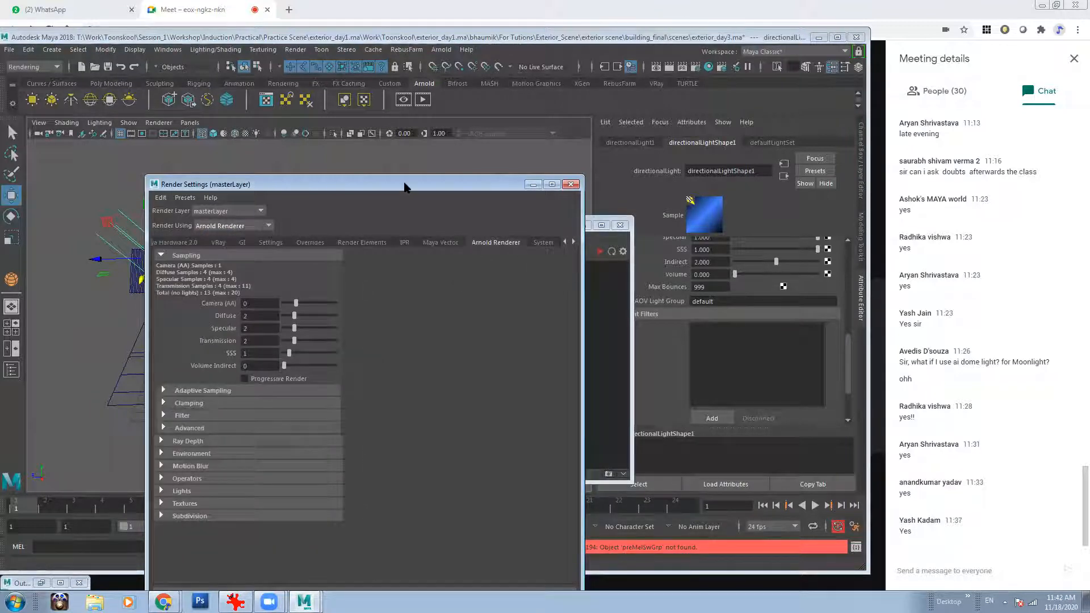
left_click_drag(405, 188, 520, 139)
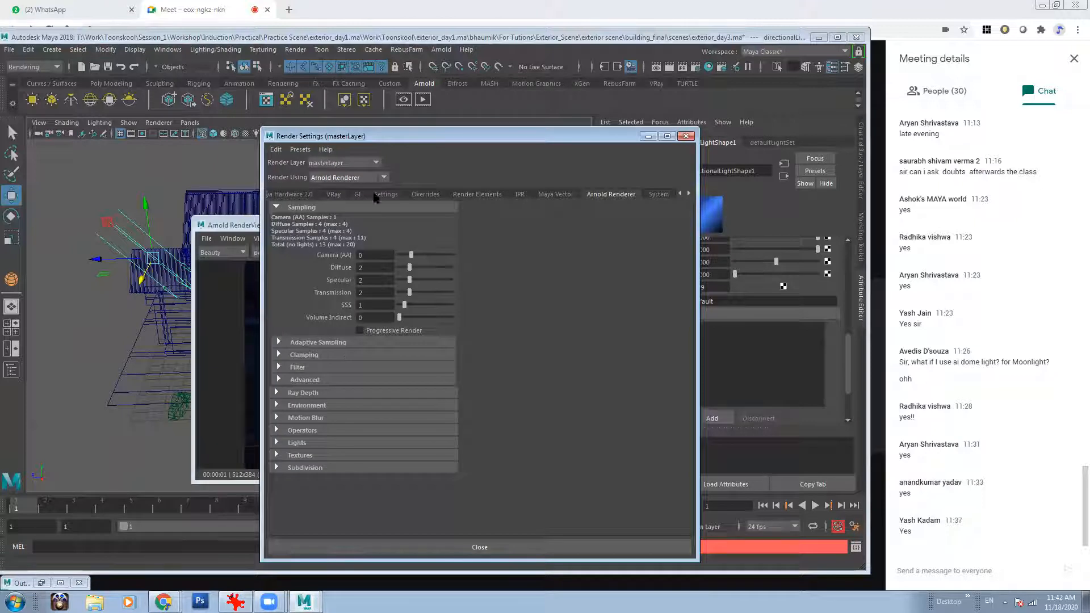
- Create an aiAtmosphereVolume as the Arnold environment's atmosphere and put the render settings away
left_click(296, 406)
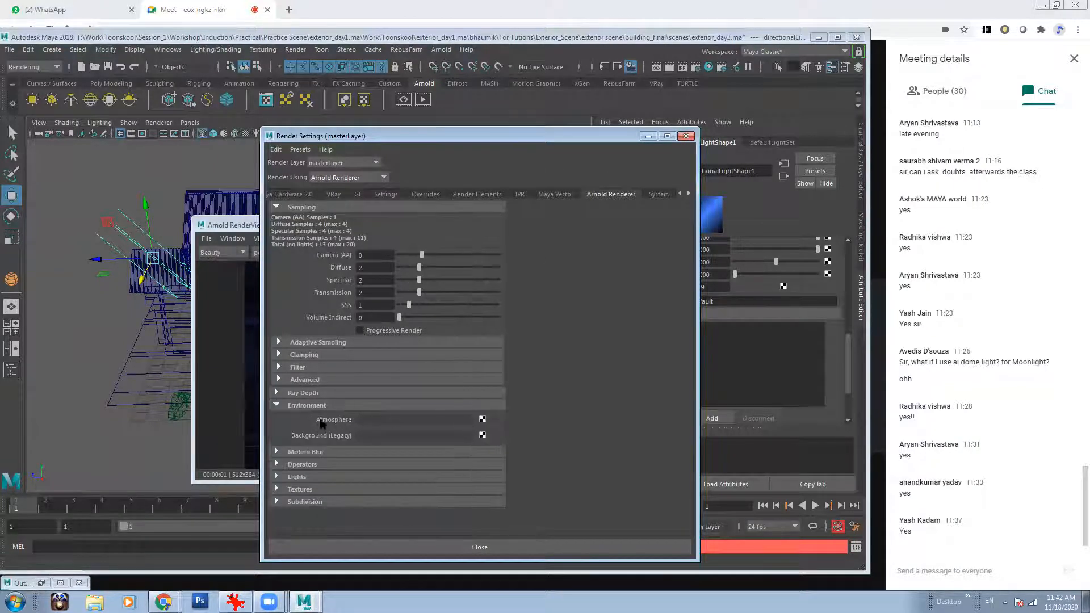
left_click(482, 419)
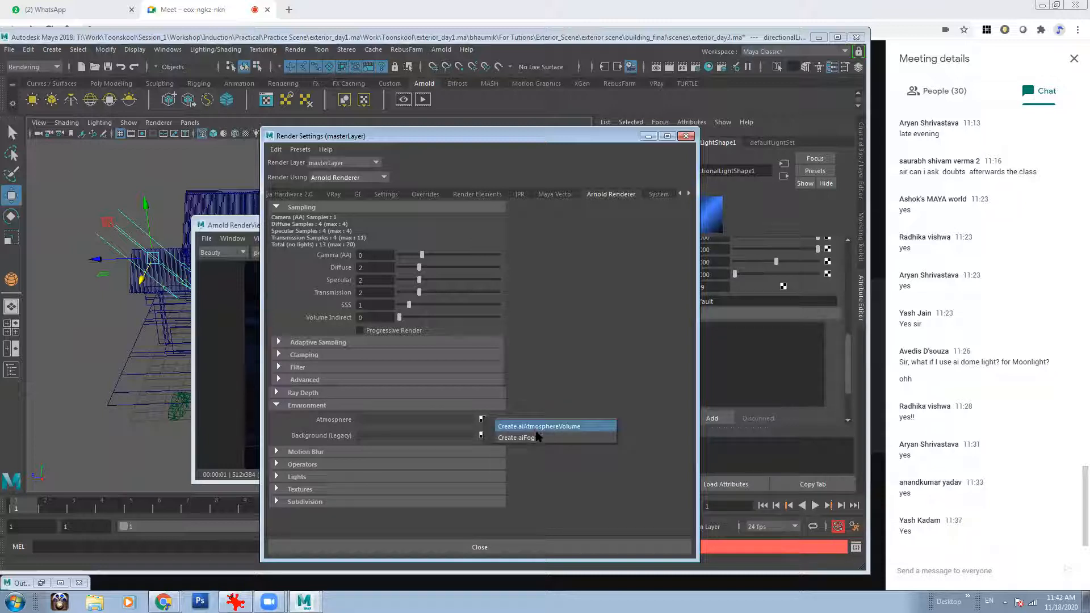
left_click(555, 427)
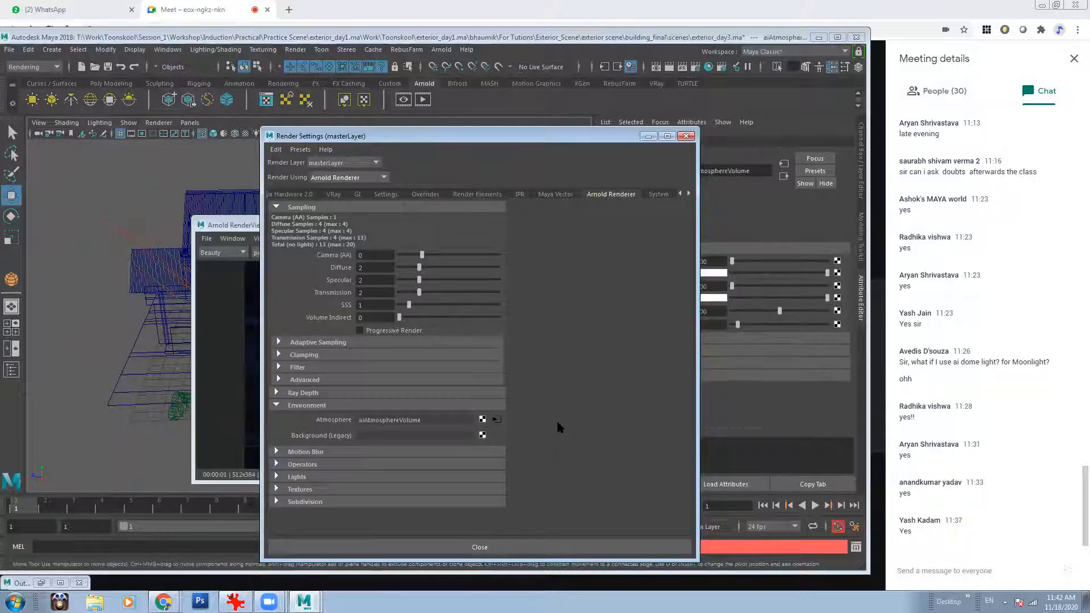
left_click(648, 136)
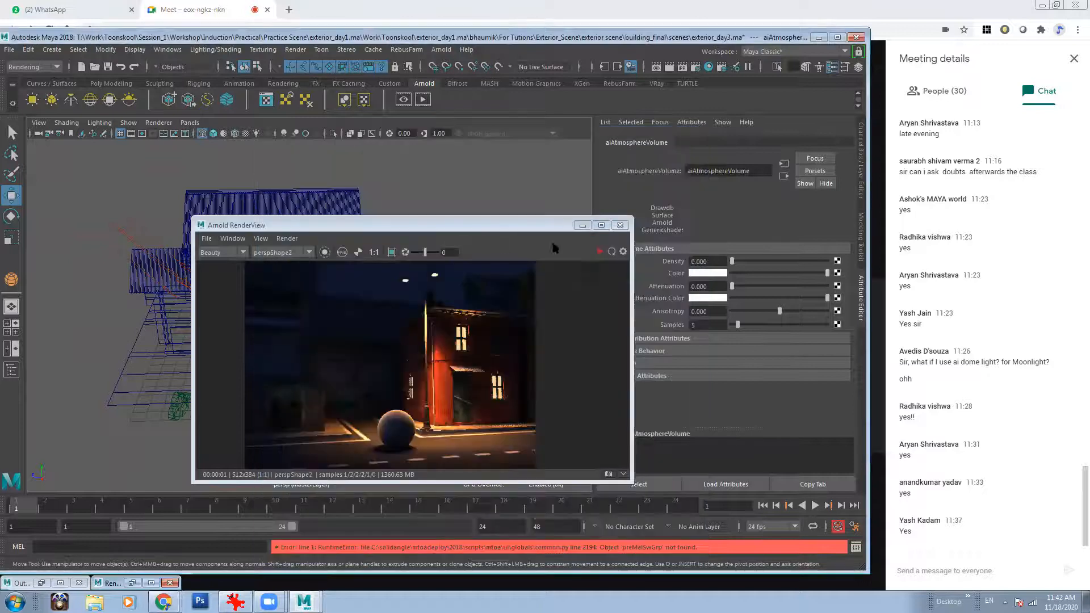
- Start the live render and set the atmosphere volume's Density to 0.005
left_click(600, 252)
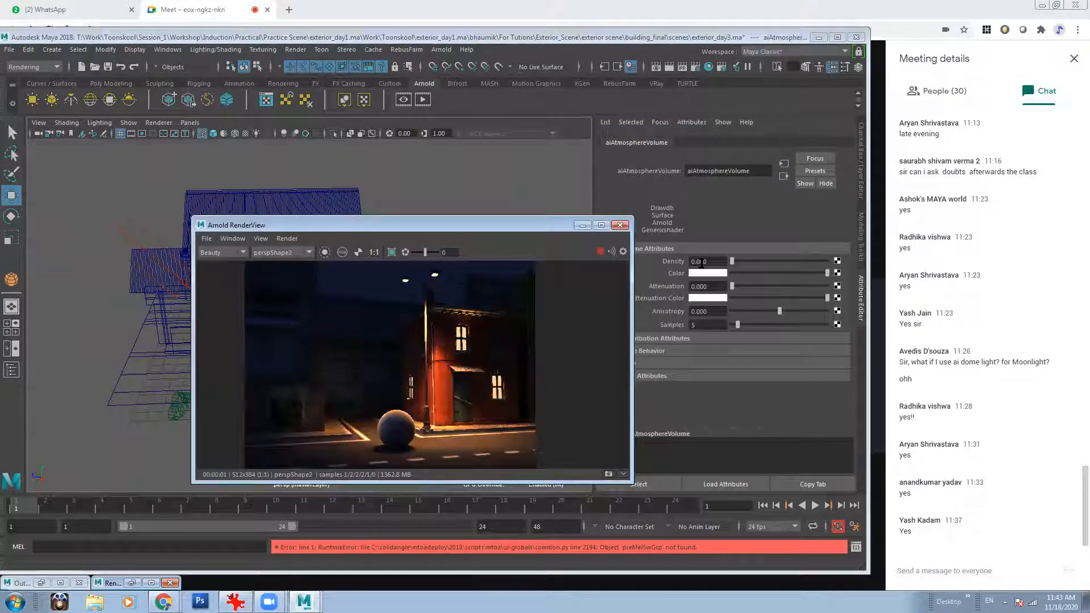
left_click_drag(703, 262, 712, 262)
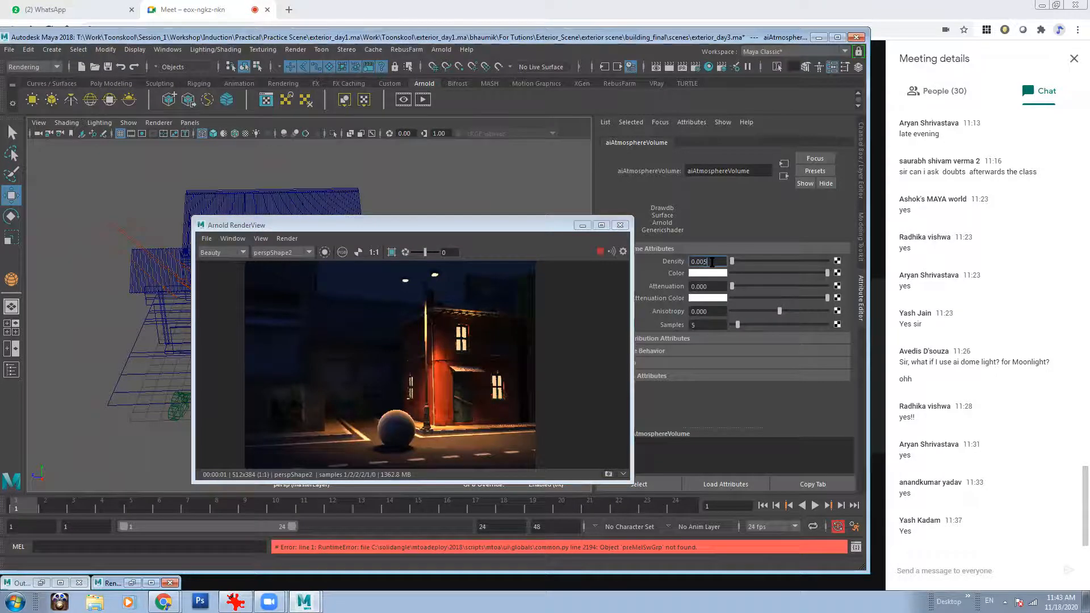
type("5")
key("Return")
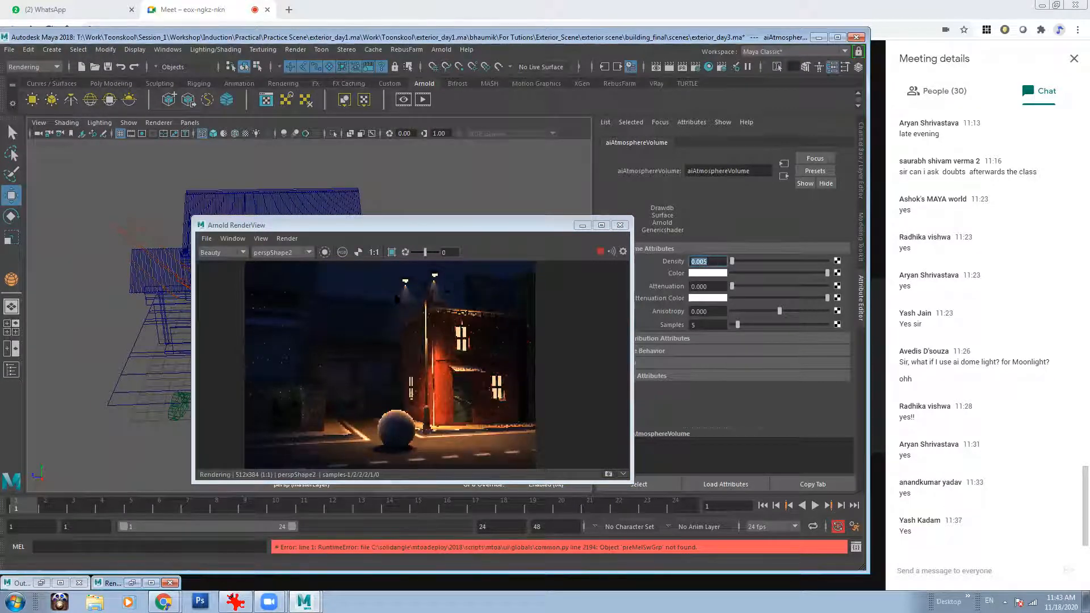
- Raise the atmosphere volume's Density to 0.01
left_click(705, 263)
type("1")
key("Return")
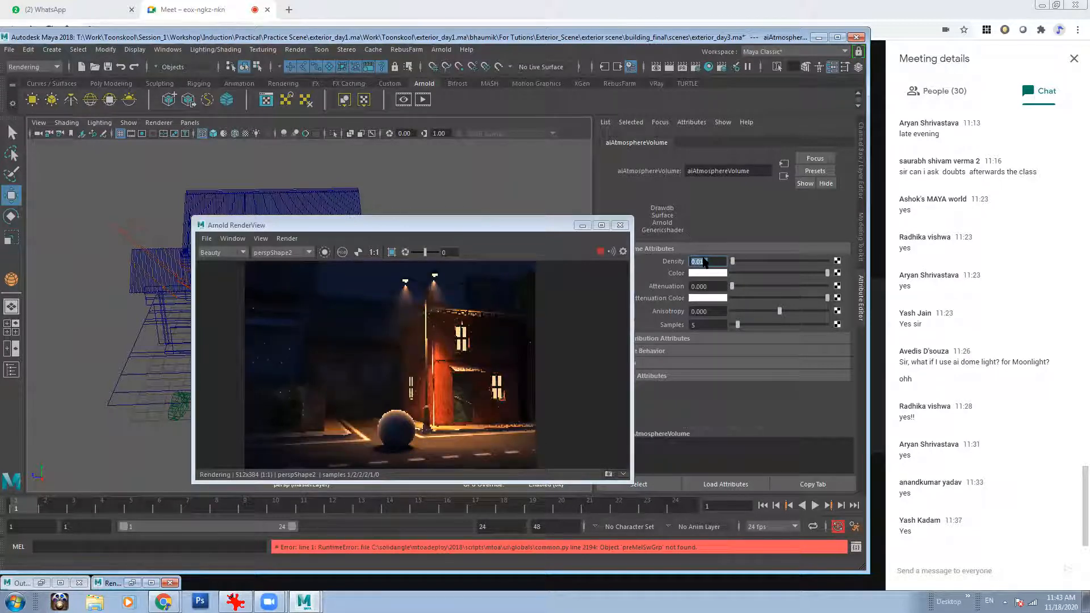
- Set the atmosphere volume's Density to 0.05
left_click_drag(698, 263, 714, 263)
type("5")
key("Return")
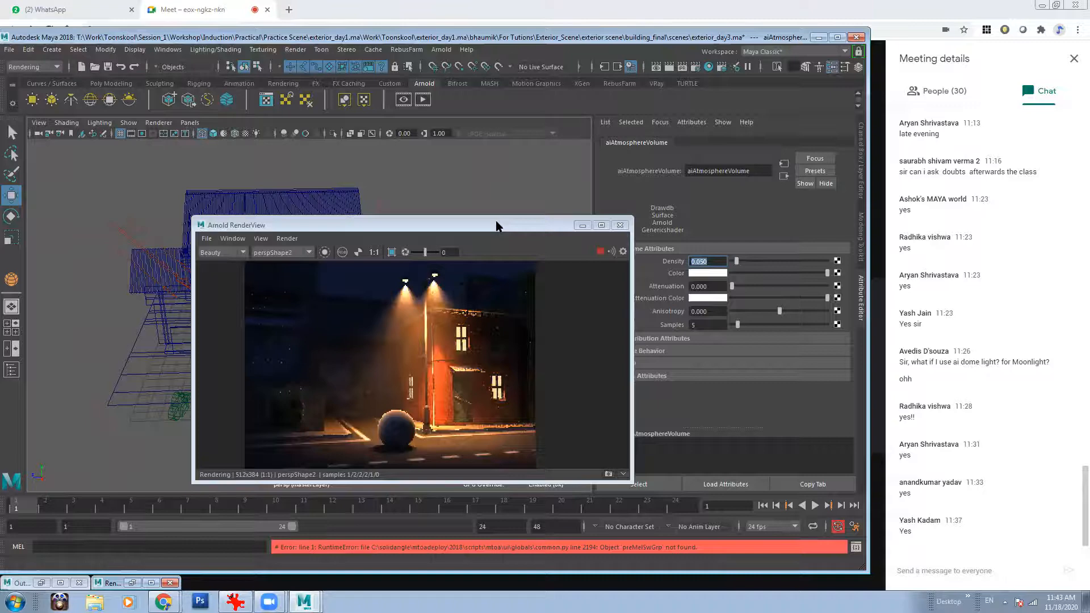
- Select both street lamps' photometric lights and raise them slightly into the lamp heads, to about 5.48 in Y
left_click_drag(503, 224, 608, 351)
left_click_drag(259, 296, 353, 316, "alt")
right_click_drag(215, 204, 438, 250, "alt")
middle_click_drag(400, 187, 277, 255, "alt")
scroll(278, 255, "down", 2)
left_click(307, 218)
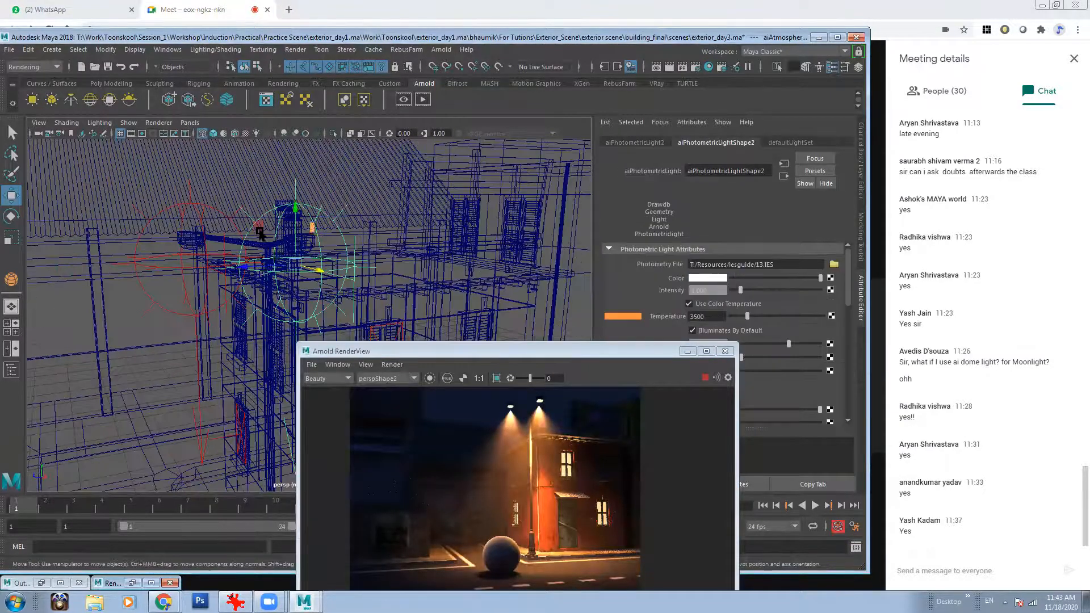
left_click(200, 221)
left_click_drag(195, 202, 194, 185)
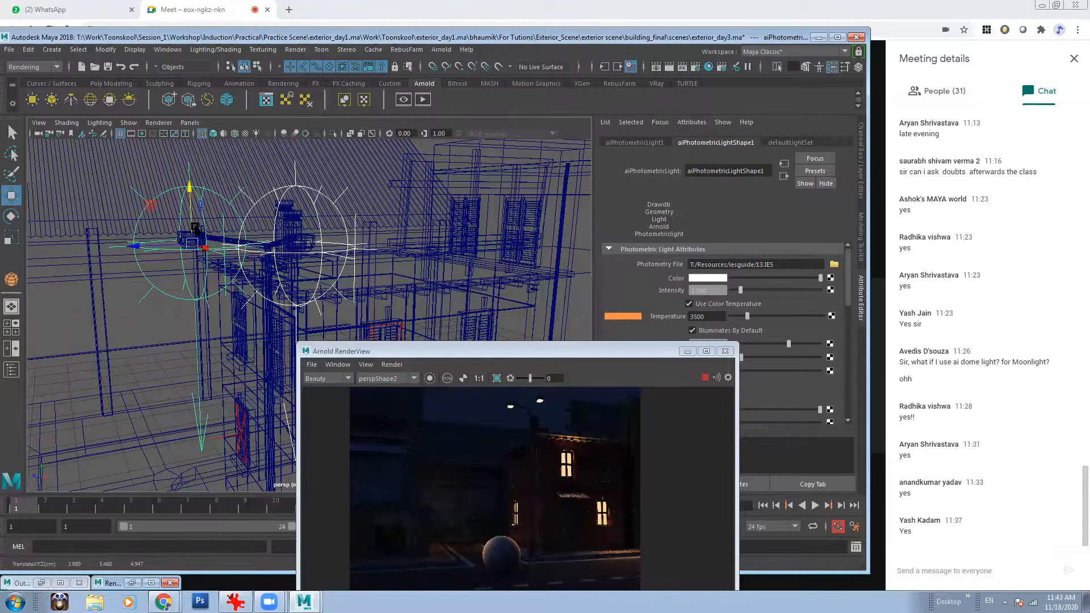
right_click_drag(196, 229, 259, 238, "alt")
left_click_drag(259, 239, 250, 217, "alt")
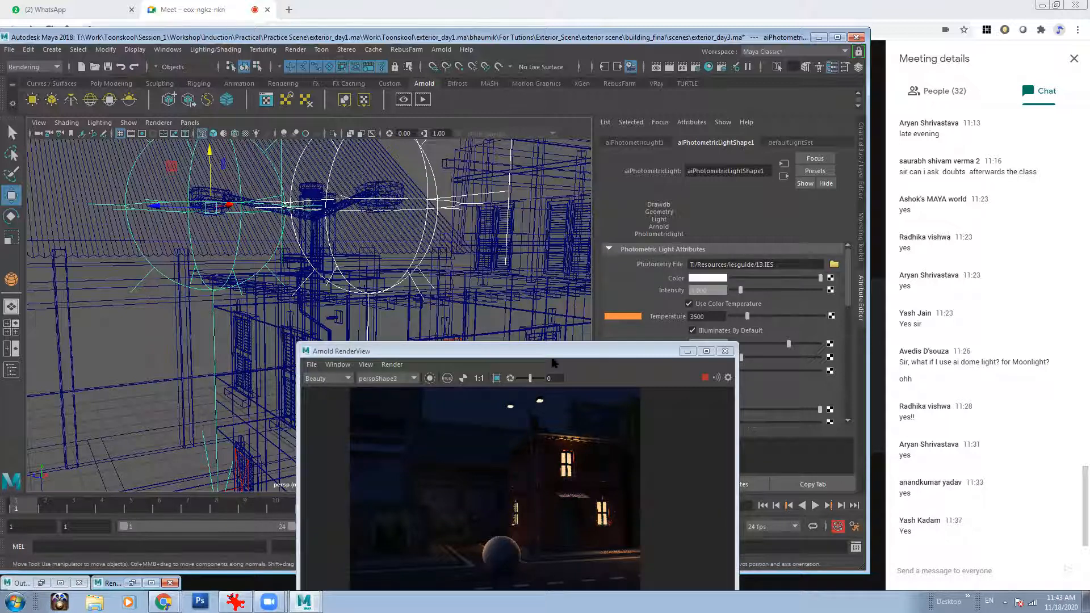
- Break the light links between the two photometric lights and the street lamps' head meshes
left_click_drag(555, 352, 572, 257)
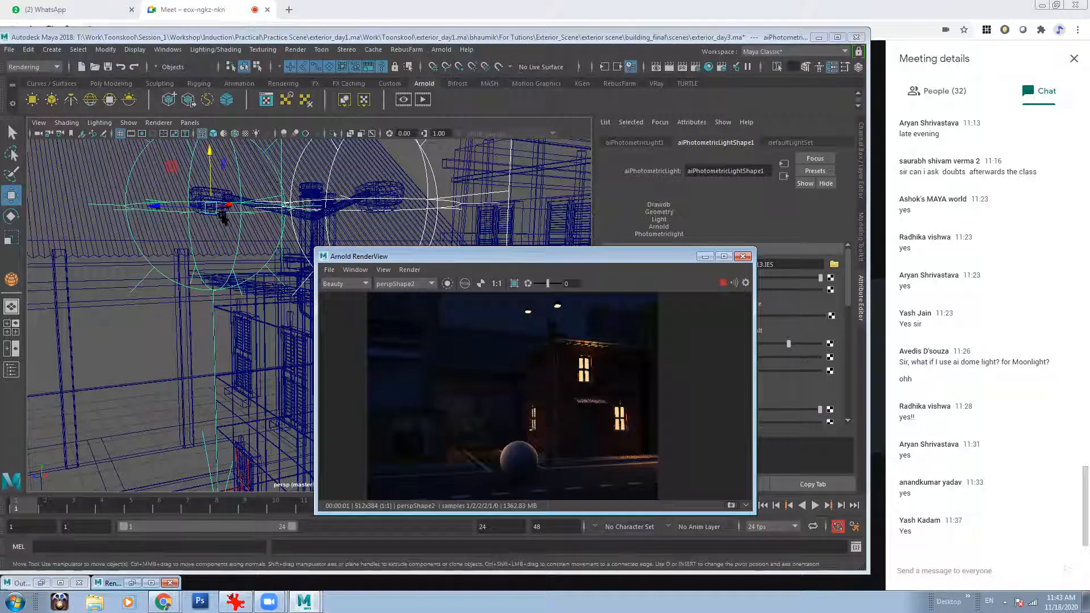
left_click(383, 204)
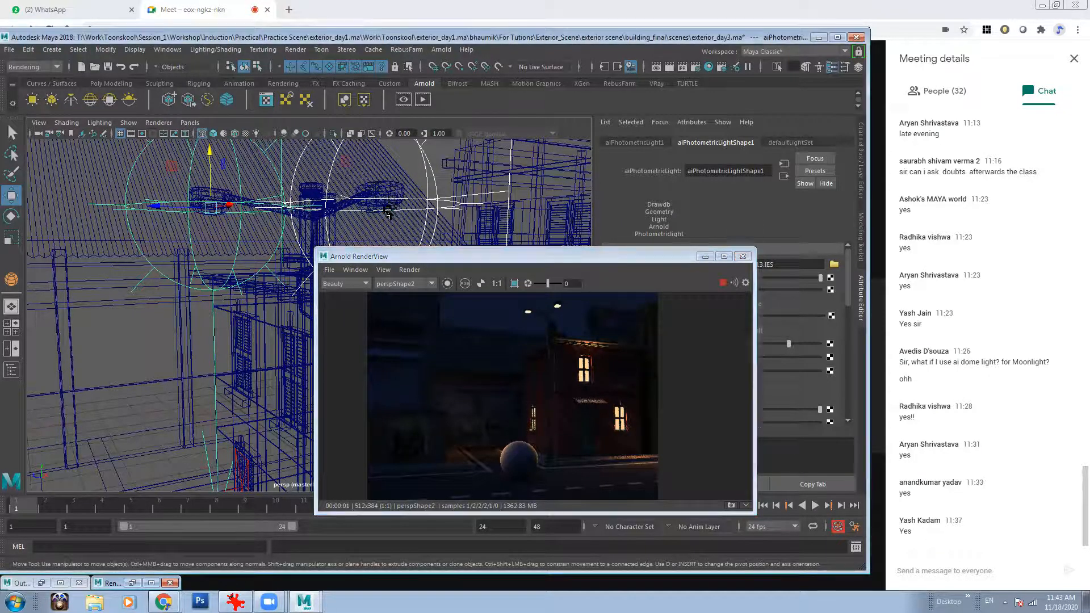
left_click(219, 207)
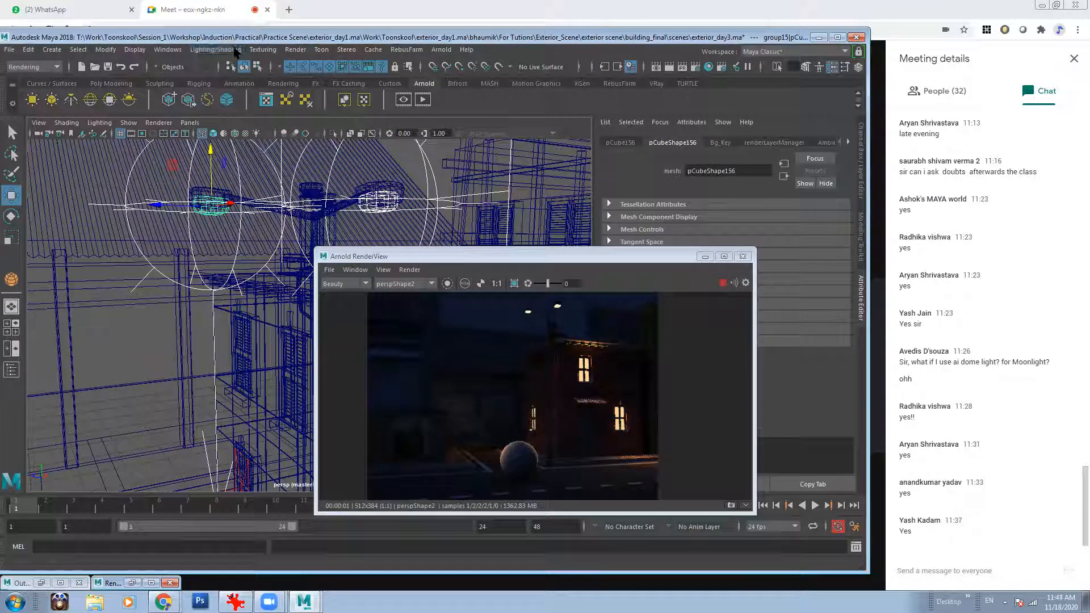
left_click(216, 49)
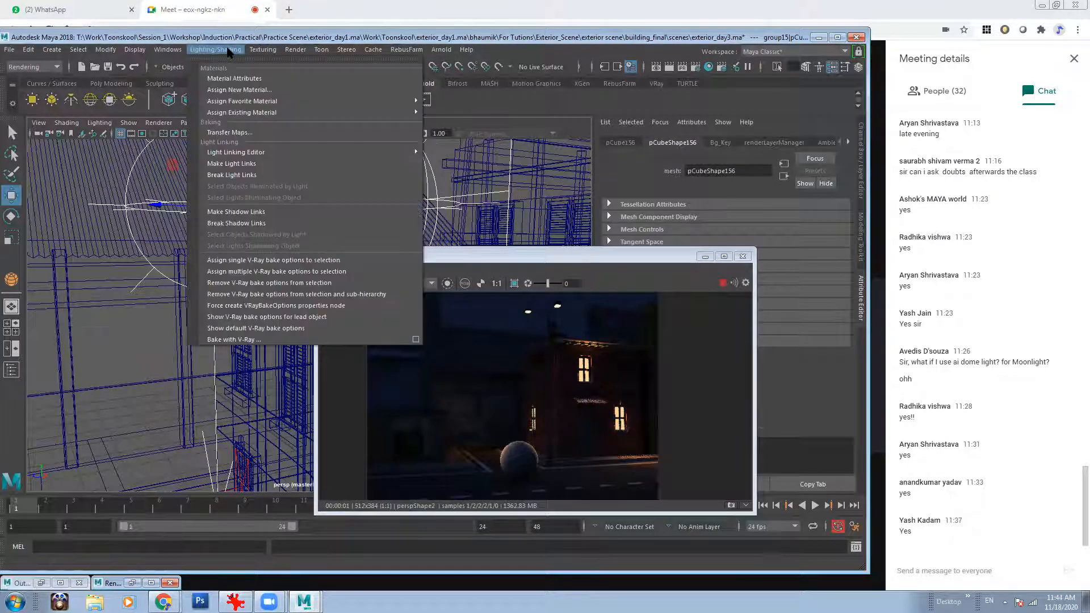
left_click(250, 176)
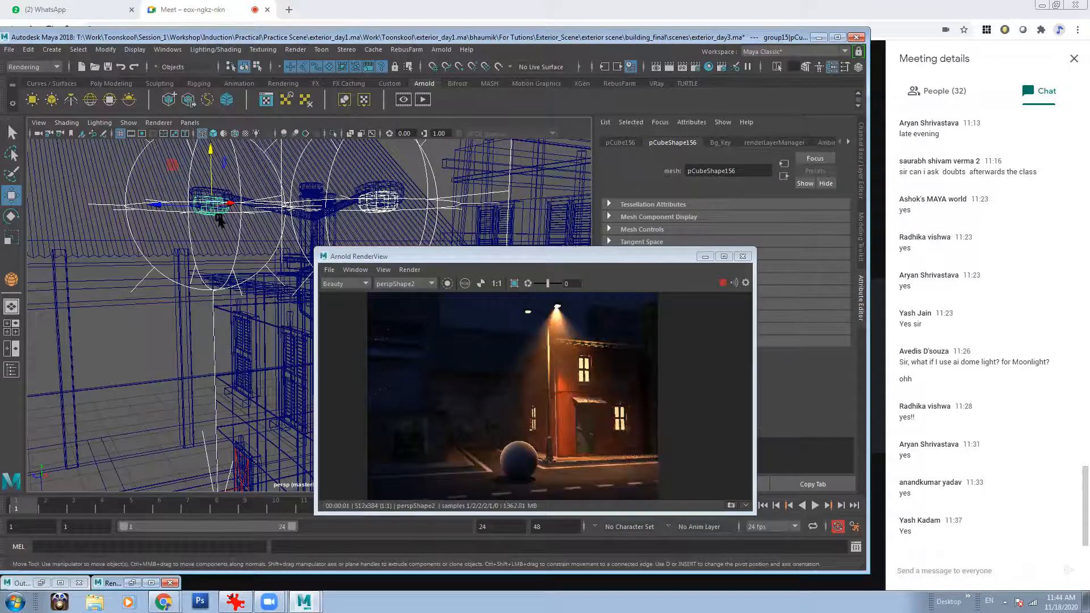
- Select the unlit lamp's photometric light together with its head mesh and break their light link again
left_click(236, 240)
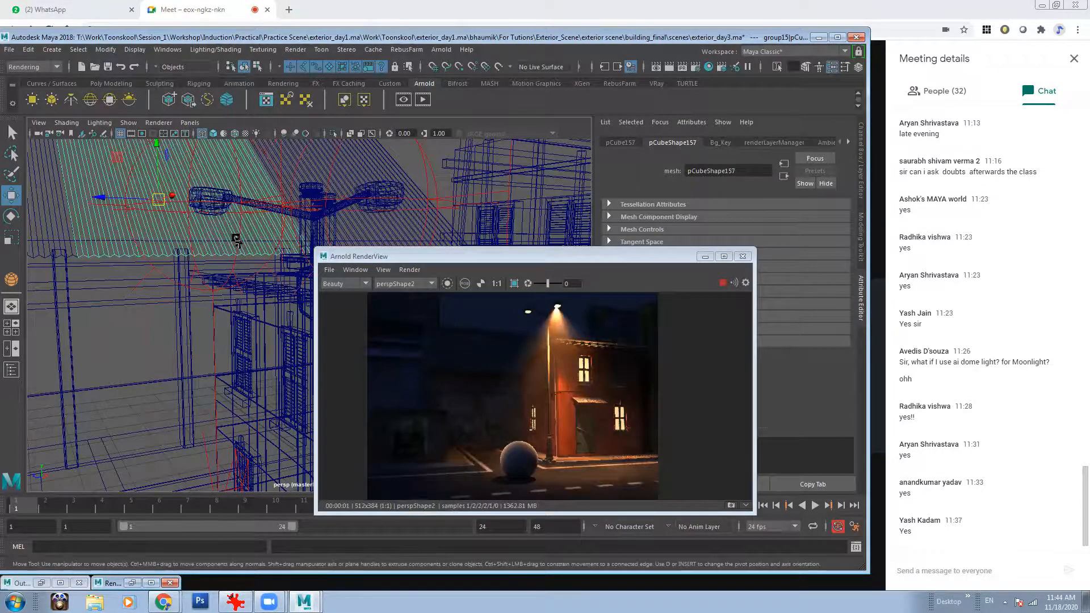
left_click(202, 214)
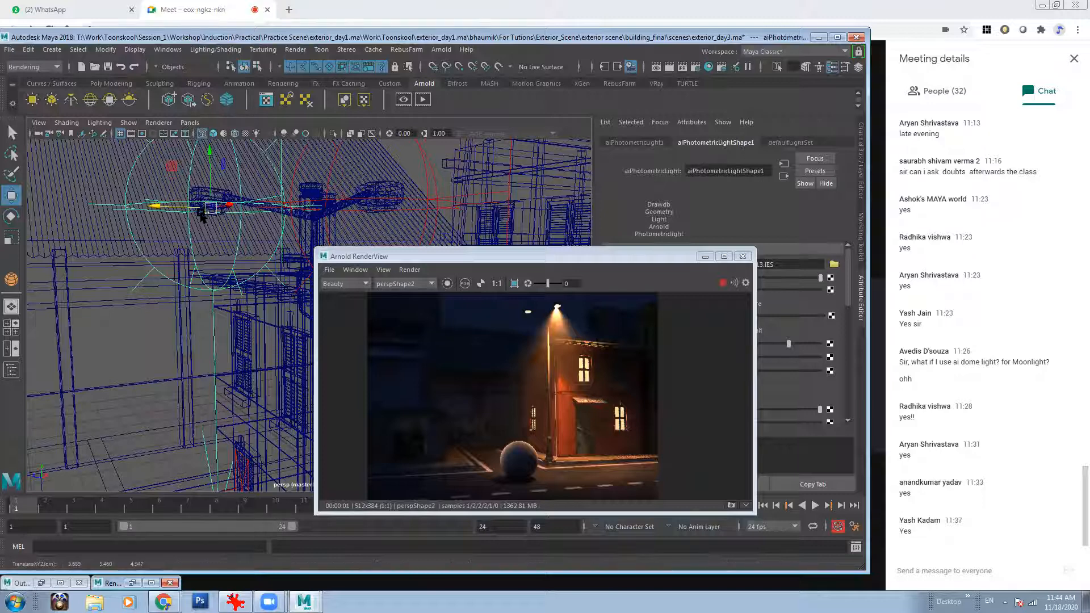
left_click_drag(201, 215, 222, 303, "alt")
left_click(235, 309)
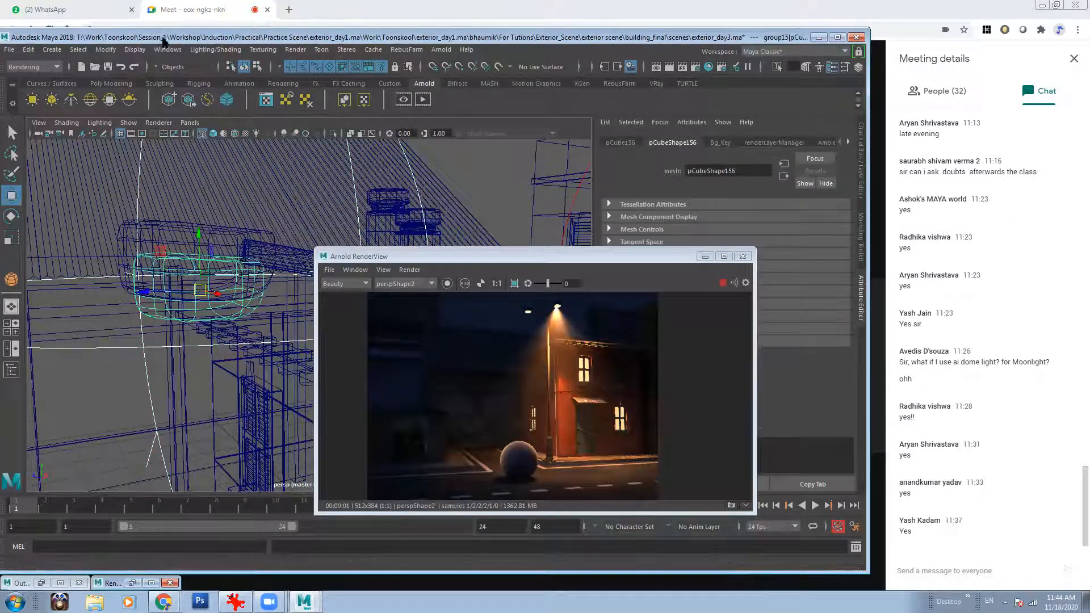
left_click(213, 50)
left_click(228, 173)
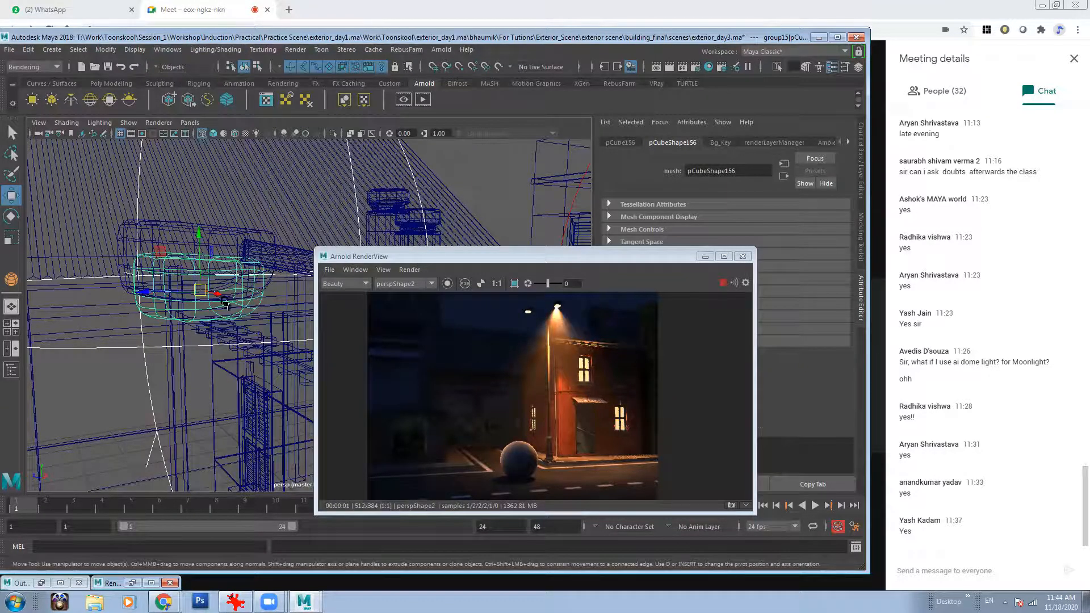
- Lower the unlit lamp's photometric light slightly, to about 5.447 in Y, and check the live render
left_click(143, 323)
left_click_drag(203, 237, 200, 242)
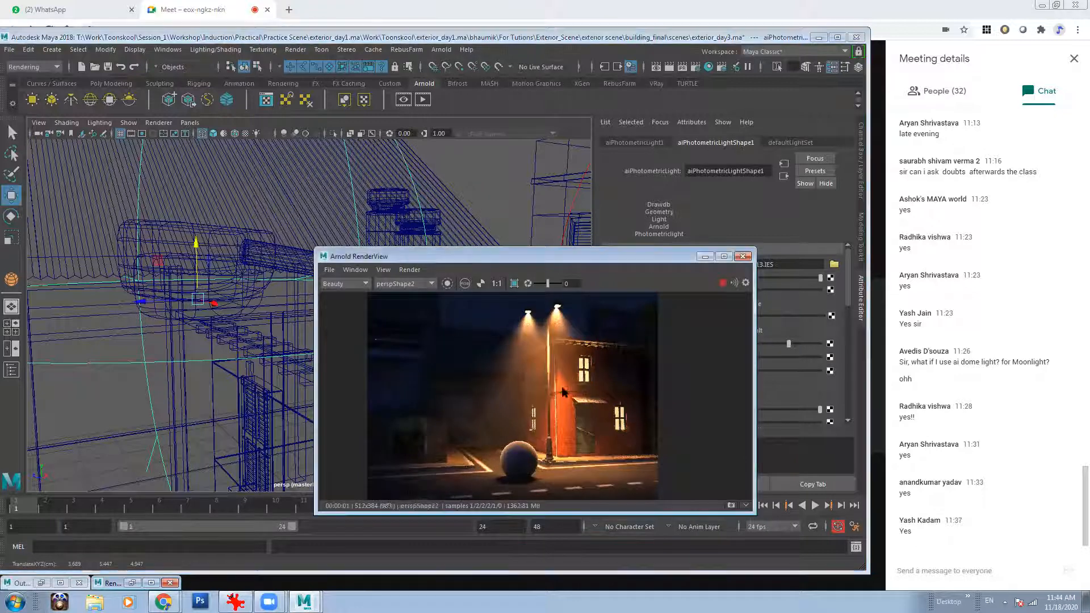
scroll(564, 392, "down", 2)
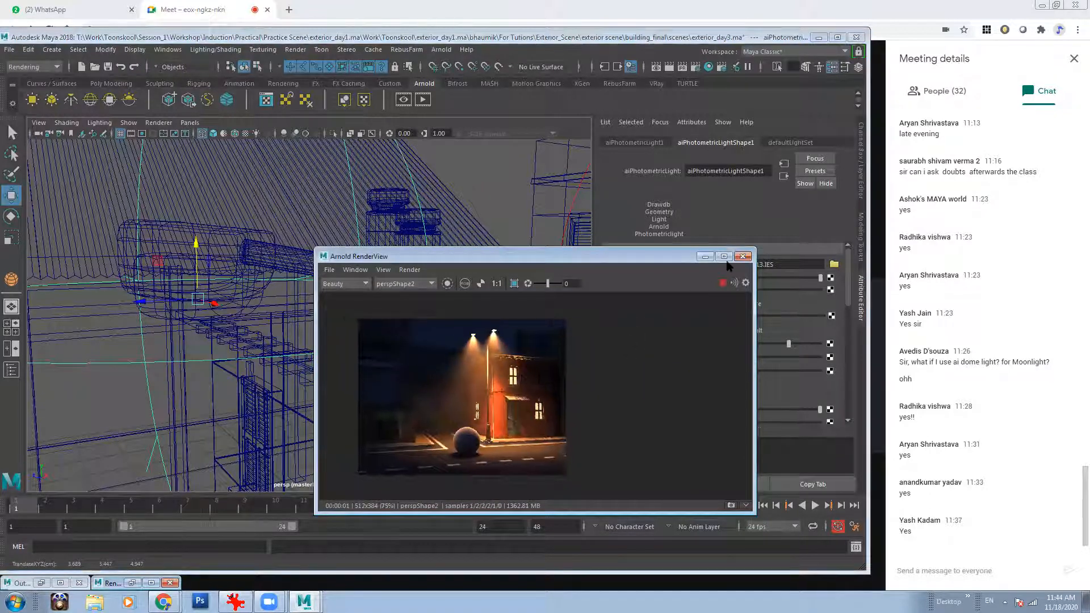
scroll(534, 392, "up", 2)
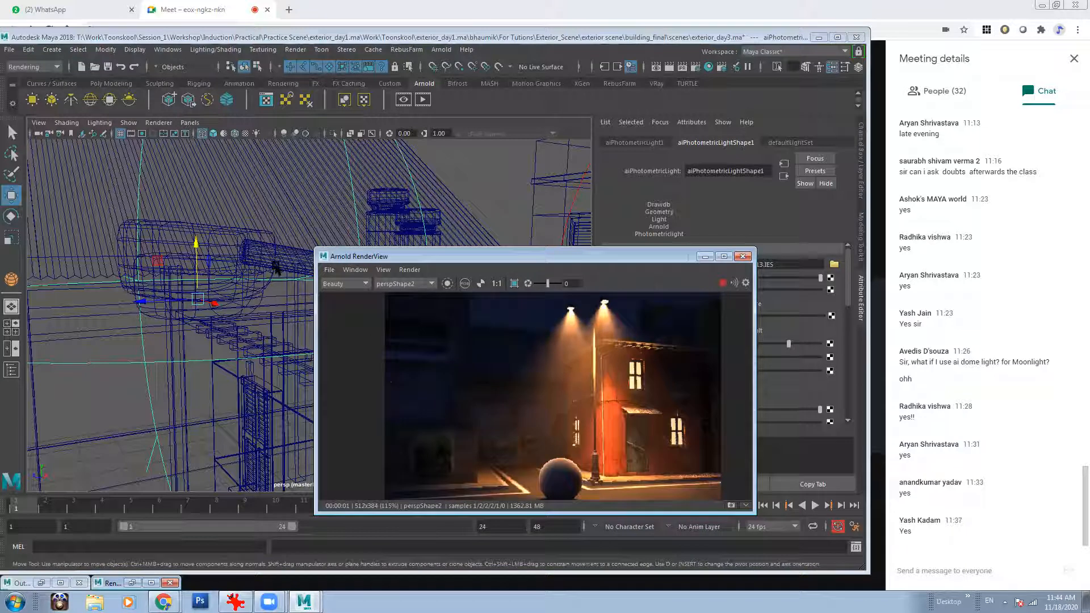
- Enlarge the render view window and frame the whole street render in it
left_click(301, 230)
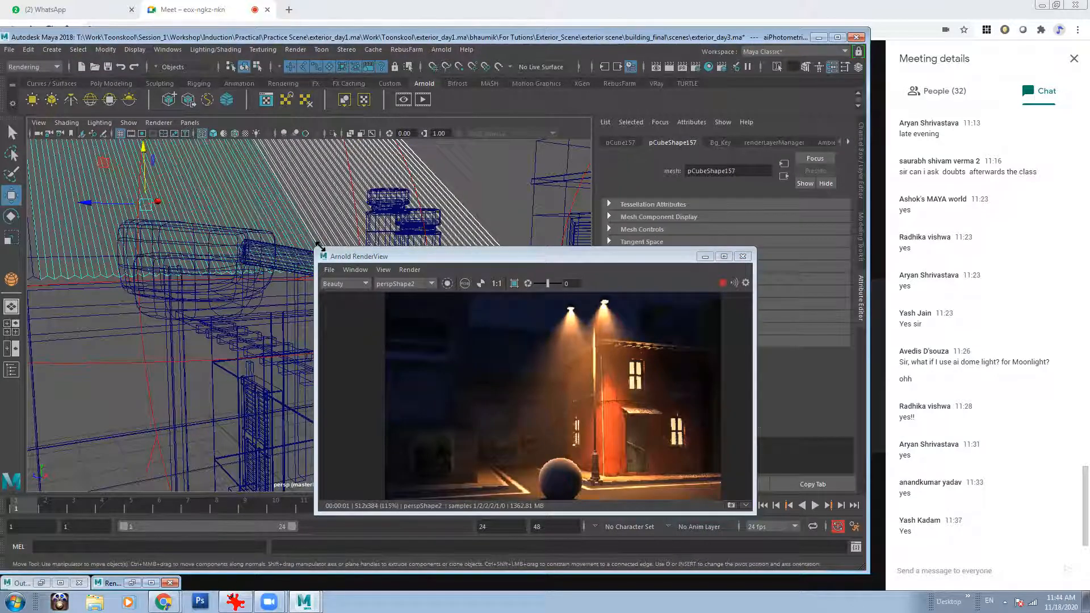
left_click_drag(321, 247, 98, 108)
scroll(492, 327, "up", 3)
middle_click_drag(492, 327, 391, 280)
scroll(397, 286, "down", 1)
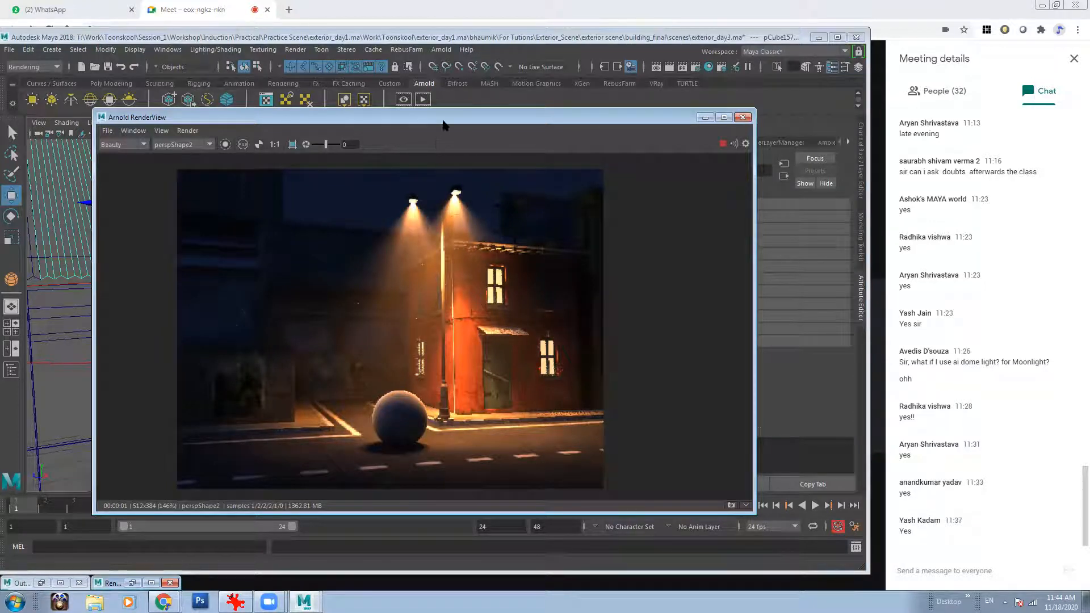
left_click_drag(451, 126, 431, 136)
- Select the sky dome light and set its Intensity to 0.25
left_click(502, 188)
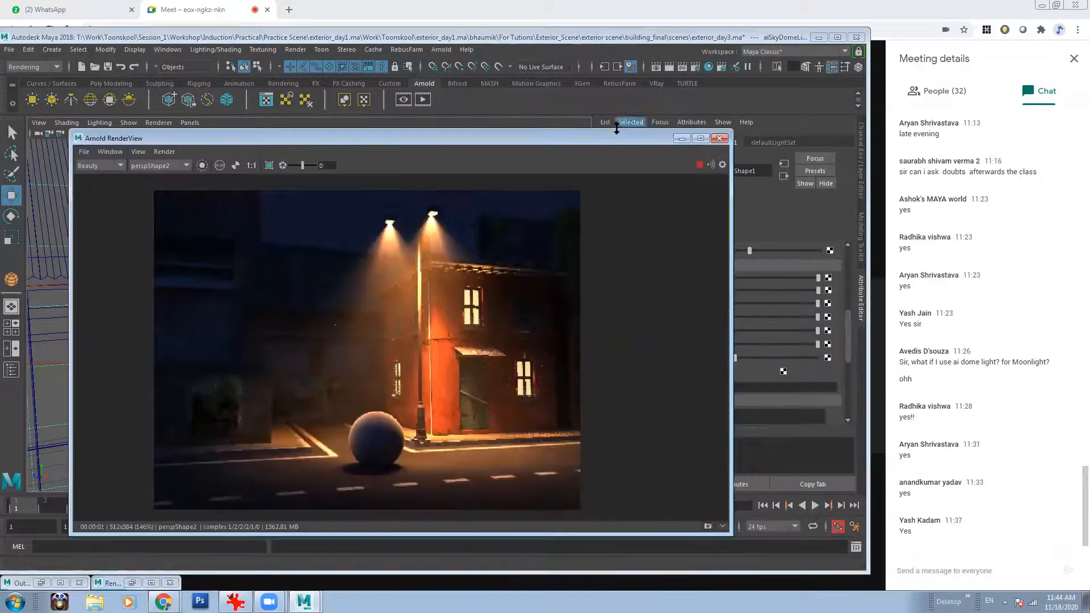
left_click_drag(606, 140, 490, 140)
scroll(789, 313, "up", 5)
left_click_drag(721, 353, 656, 349)
key("BackSpace")
type("0.250")
left_click_drag(708, 275, 685, 278)
type("0.25")
key("Return")
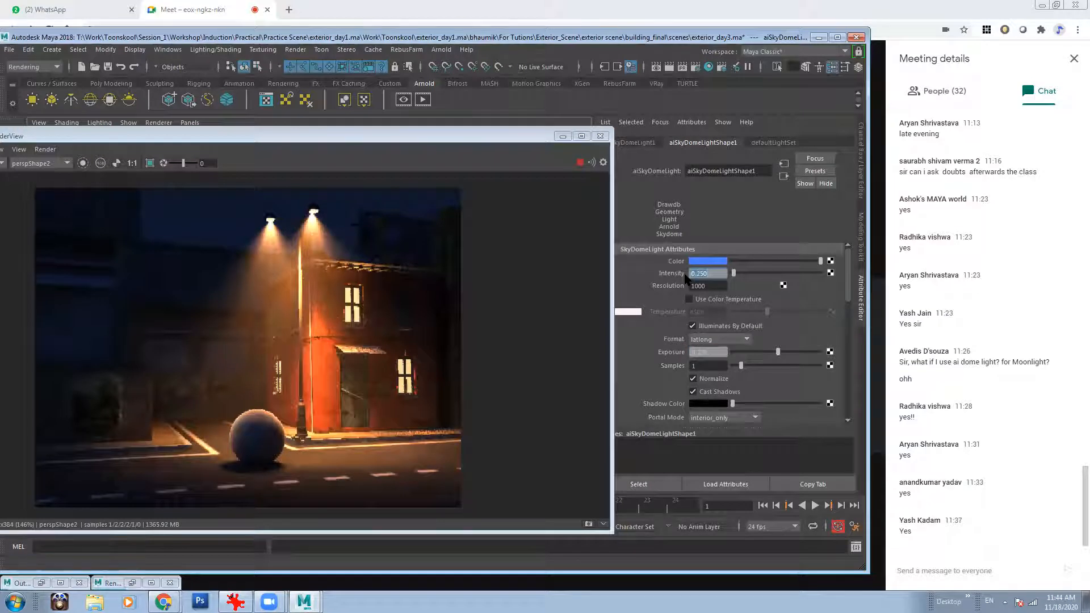
left_click_drag(399, 137, 518, 140)
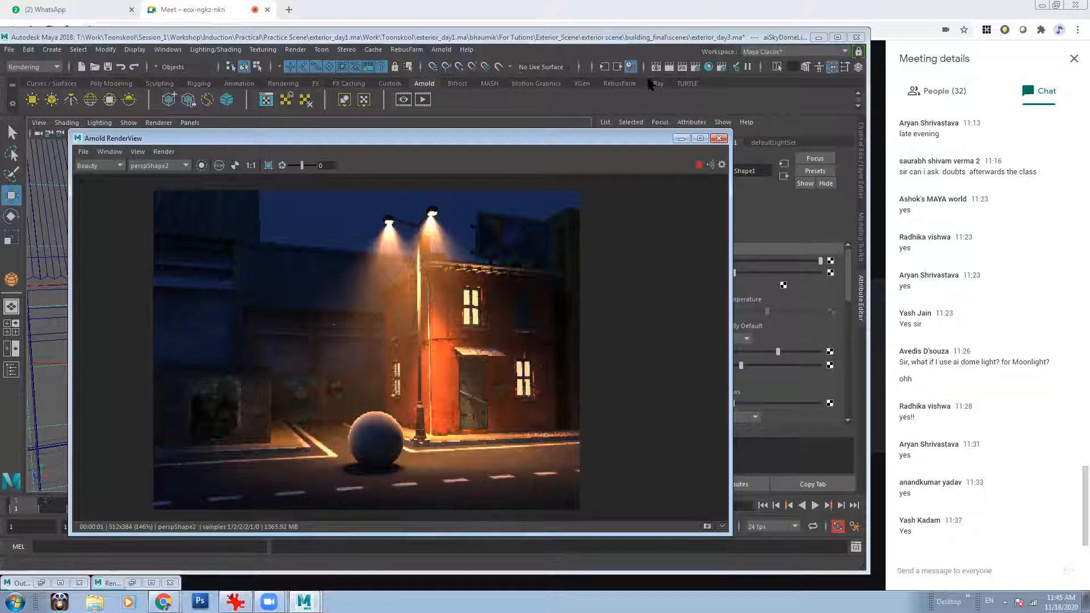
- Switch the render settings to Maya Software and back to Arnold Renderer, and set Camera (AA) samples to 3
left_click(695, 67)
left_click(347, 177)
left_click(360, 191)
left_click(352, 177)
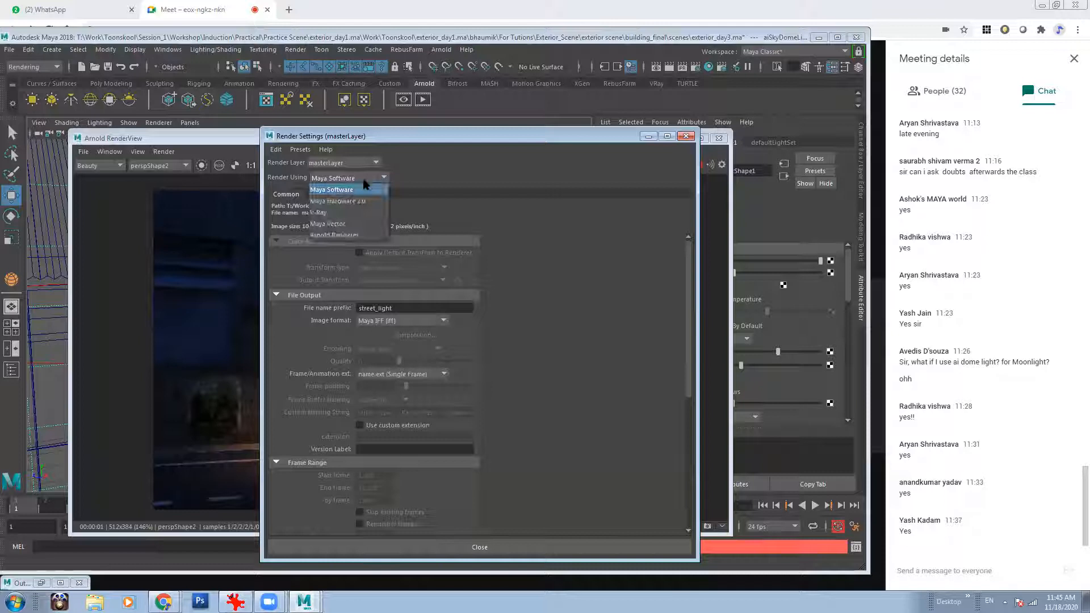
left_click(358, 236)
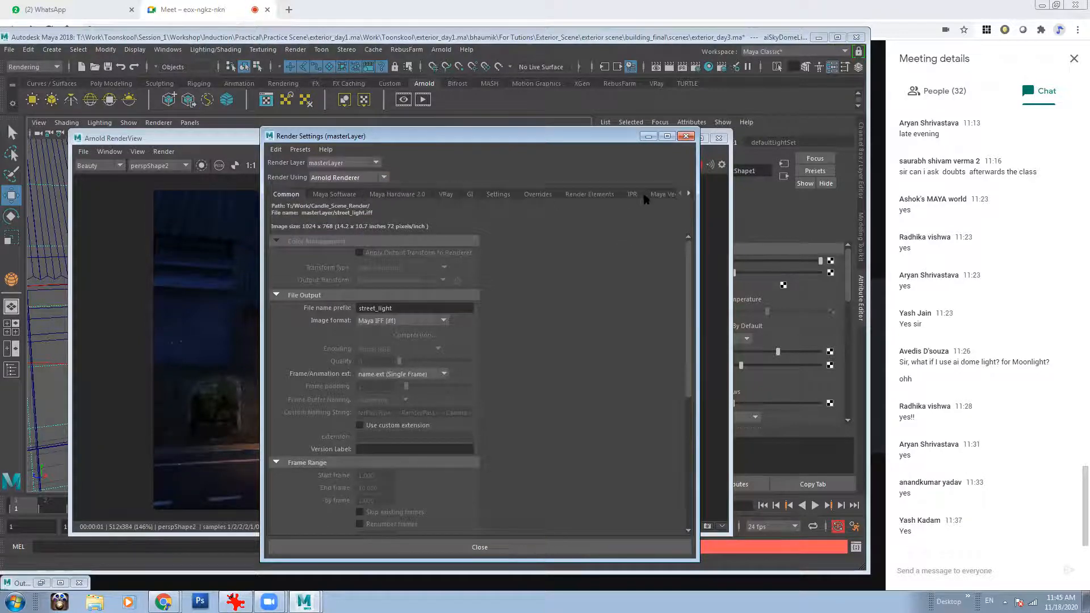
left_click(689, 193)
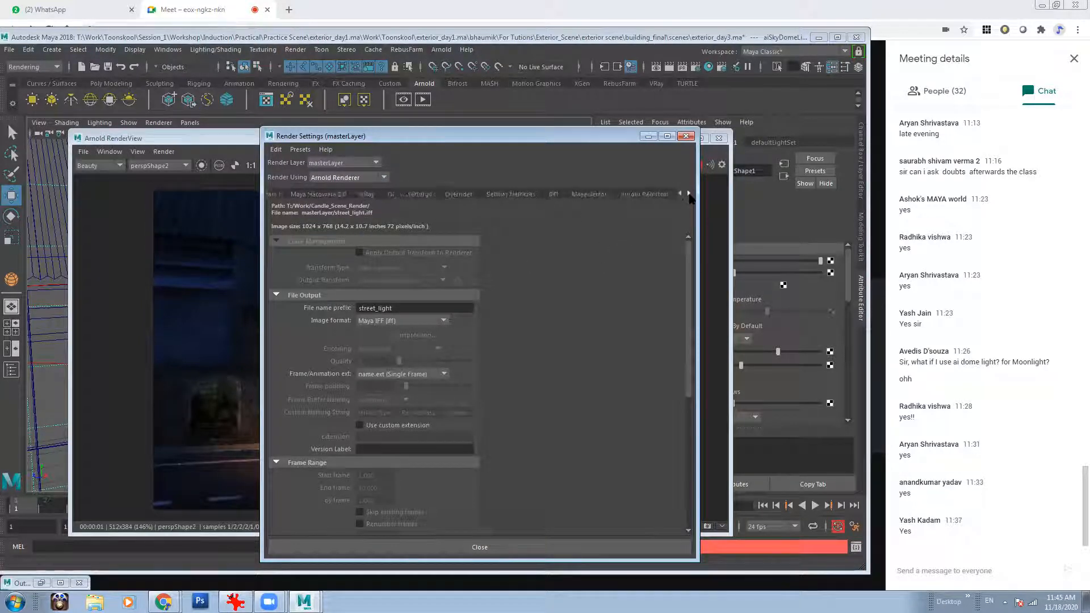
left_click(611, 194)
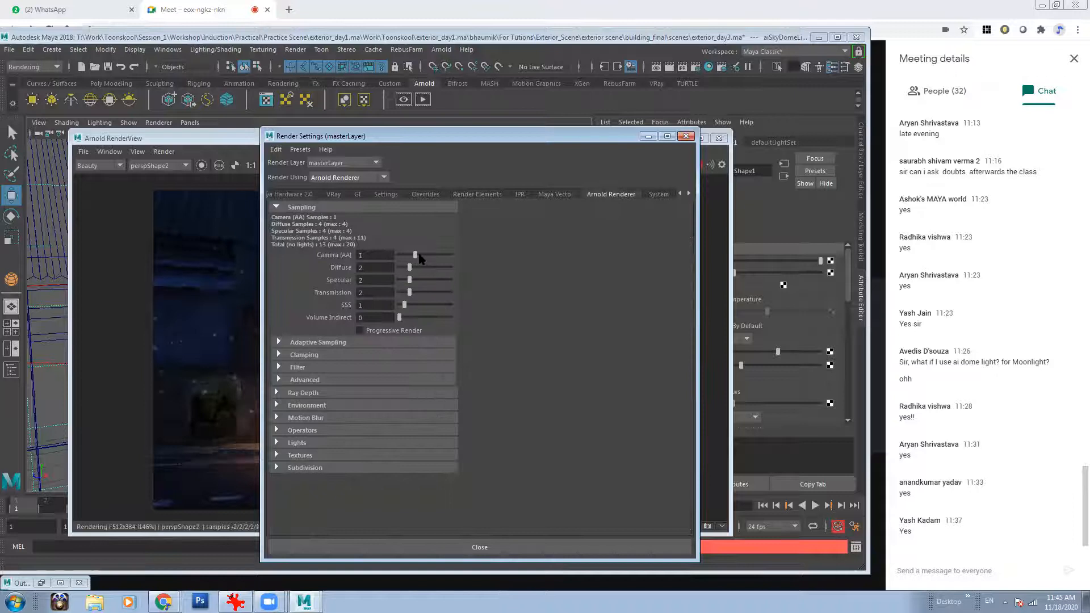
left_click_drag(421, 258, 426, 259)
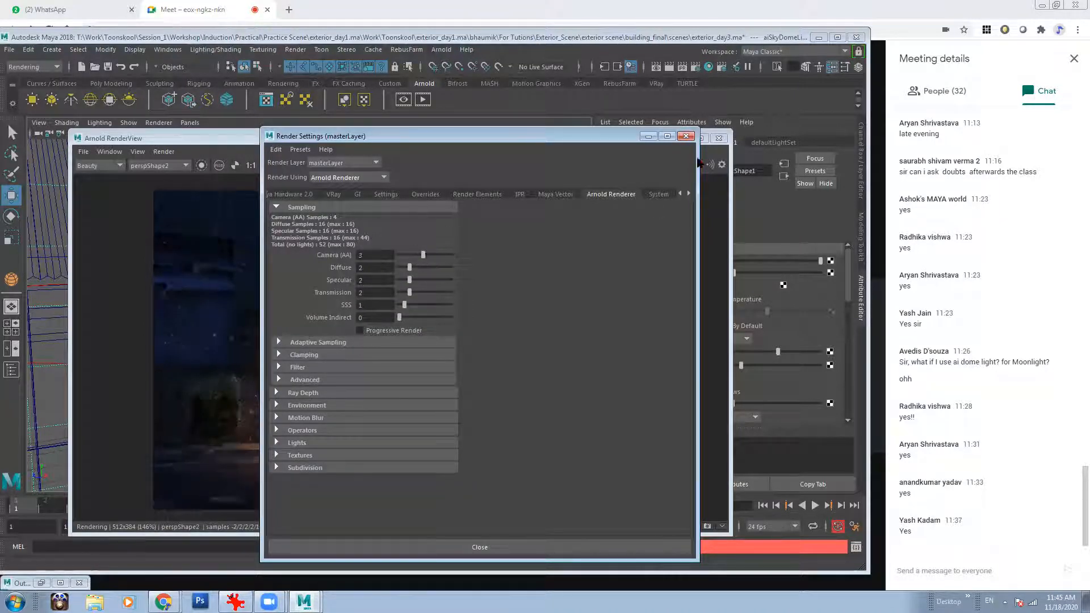
left_click(257, 345)
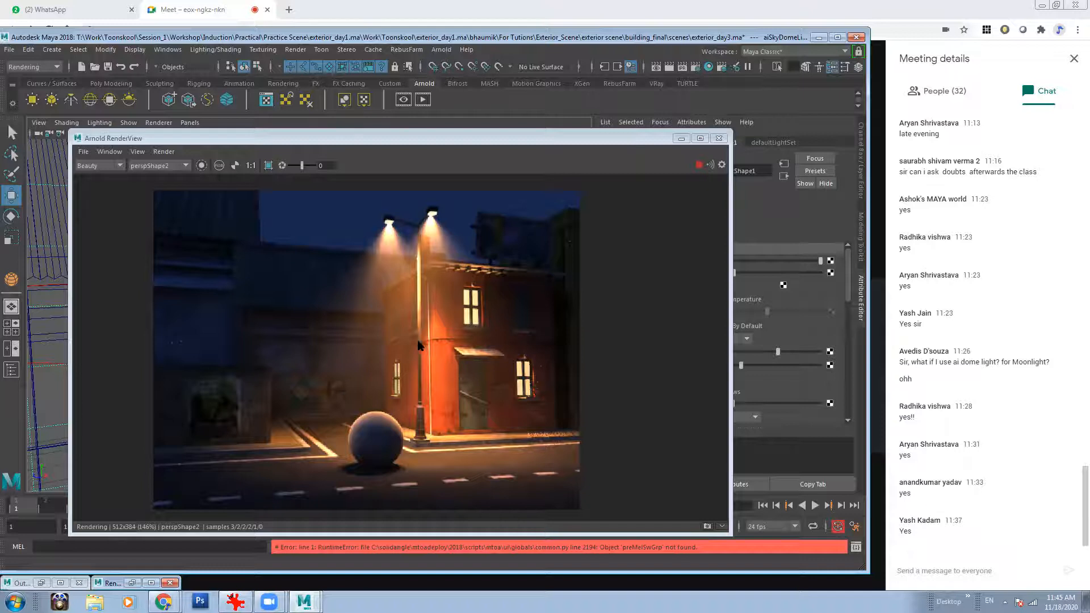
- Examine the refined live render of the street lamps and house at different zoom levels
scroll(429, 345, "down", 1)
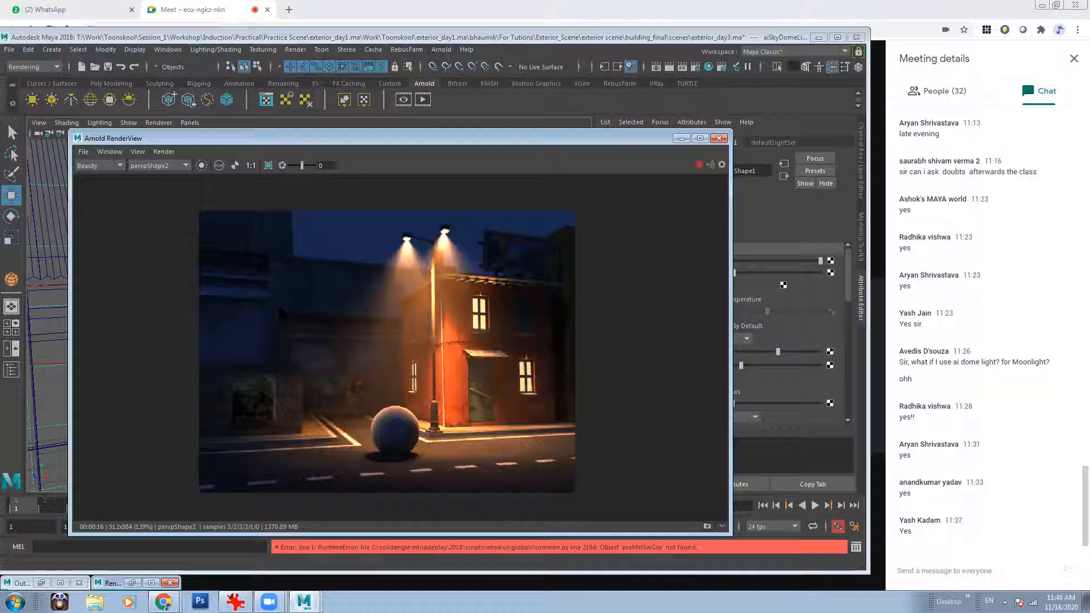
scroll(279, 309, "up", 1)
scroll(284, 309, "down", 1)
scroll(416, 314, "up", 1)
scroll(401, 307, "down", 1)
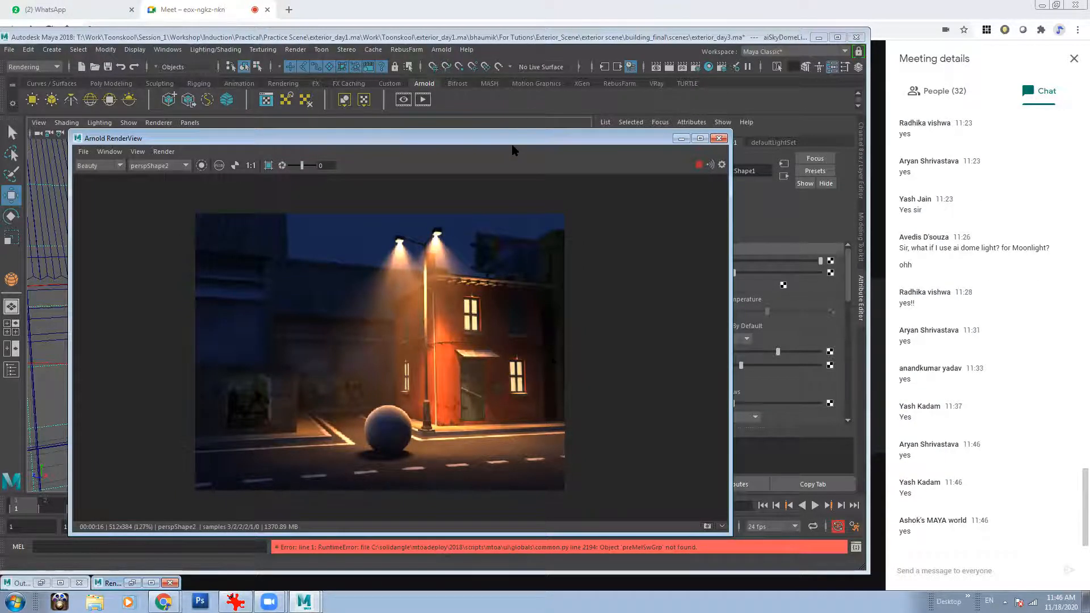
- Show the perspective viewport shaded, select the ground mesh, and examine the street around the house
left_click_drag(513, 150, 554, 367)
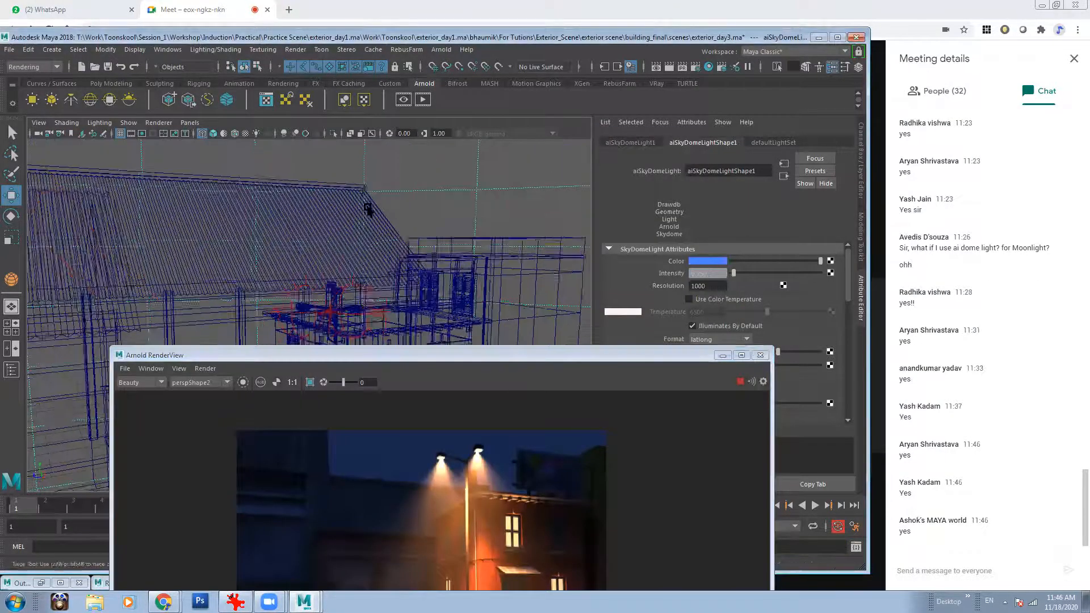
left_click_drag(370, 210, 413, 284, "alt")
middle_click_drag(351, 267, 396, 194, "alt")
left_click_drag(397, 194, 403, 255, "alt")
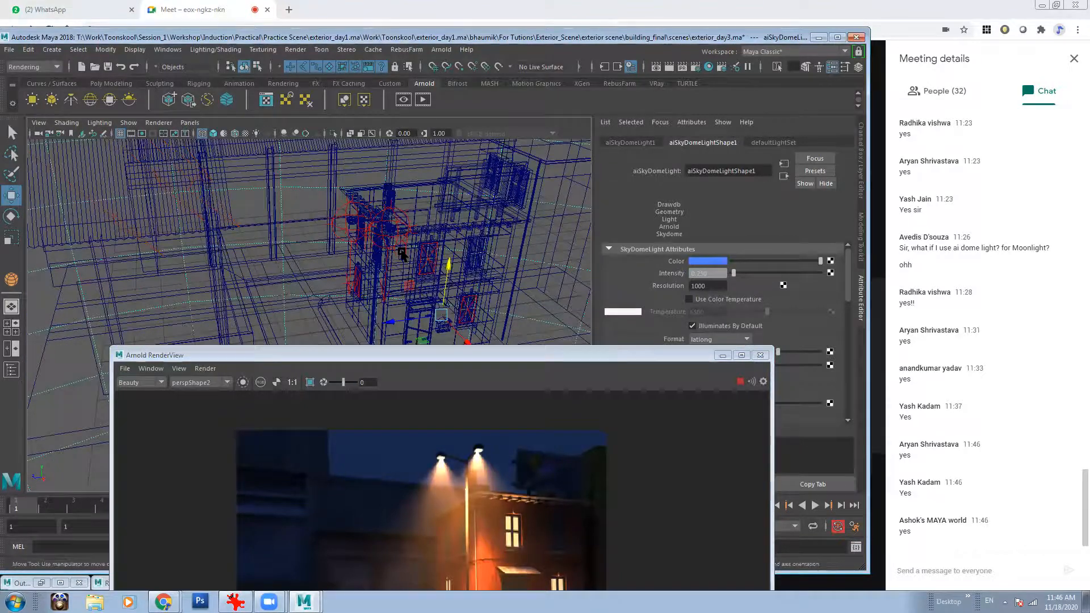
key("5")
middle_click_drag(405, 309, 402, 255, "alt")
left_click(313, 255)
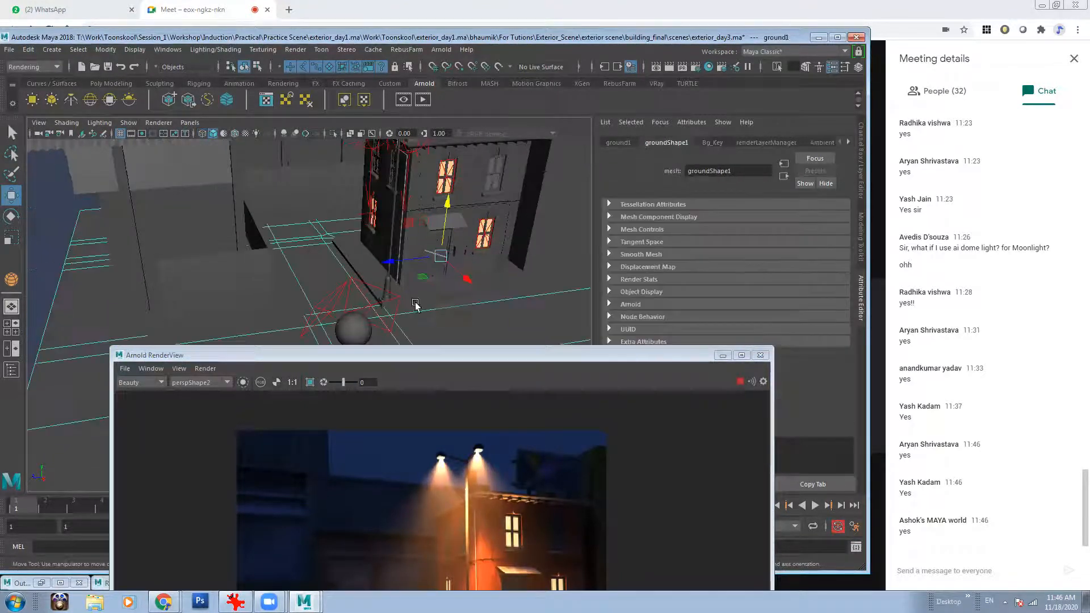
left_click_drag(436, 255, 427, 228, "alt")
right_click_drag(427, 229, 443, 247, "alt")
middle_click_drag(455, 236, 420, 246, "alt")
left_click_drag(421, 247, 424, 227, "alt")
- Shrink the render view window and inspect the sphere and lamp-post base in the render up close
left_click_drag(514, 353, 378, 149)
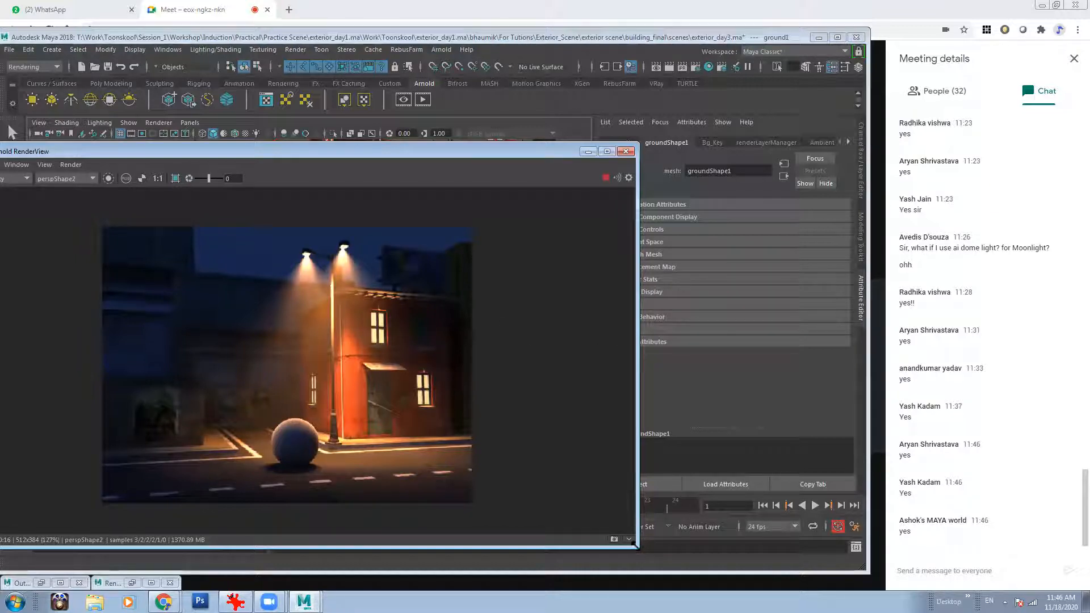
left_click_drag(636, 546, 492, 507)
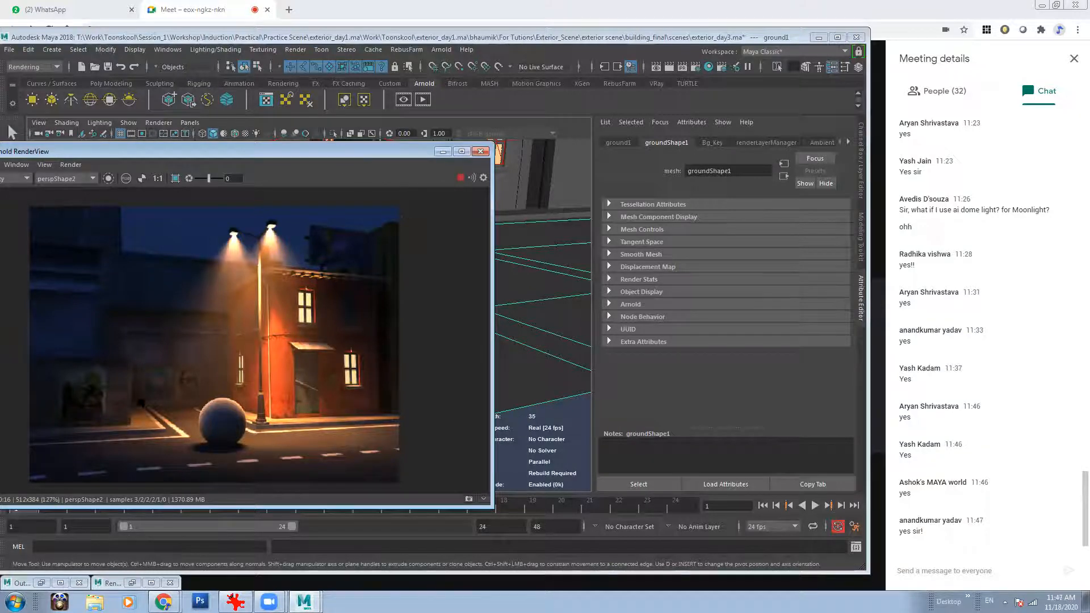
scroll(221, 404, "up", 3)
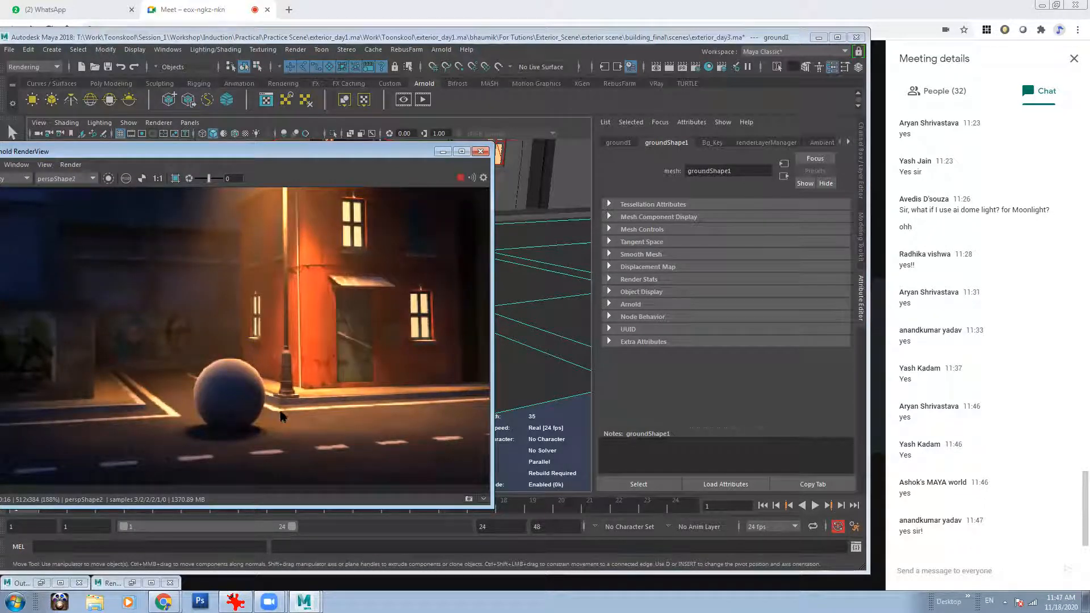
- Inspect the sphere, its shadow and the road surface in the render at different zoom levels
scroll(281, 418, "down", 2)
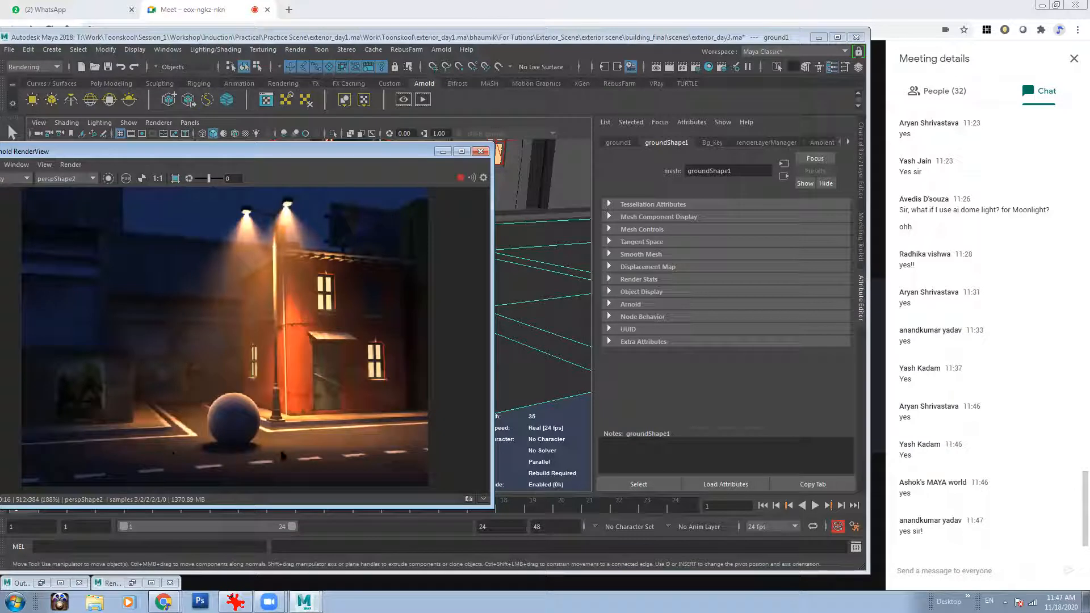
scroll(222, 414, "down", 1)
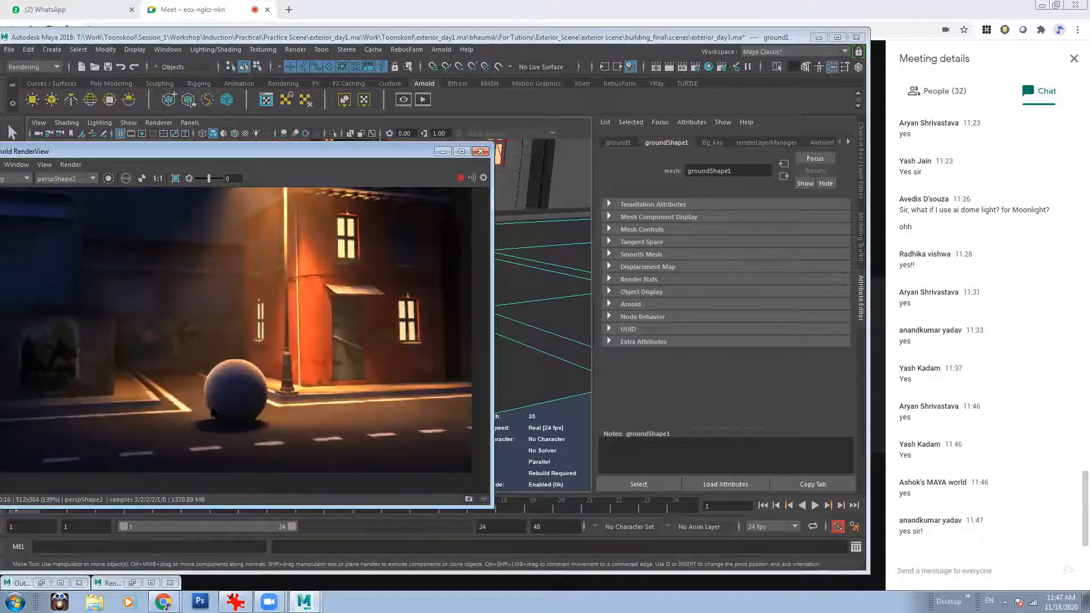
middle_click_drag(209, 408, 208, 370)
scroll(208, 370, "up", 2)
scroll(325, 376, "down", 5)
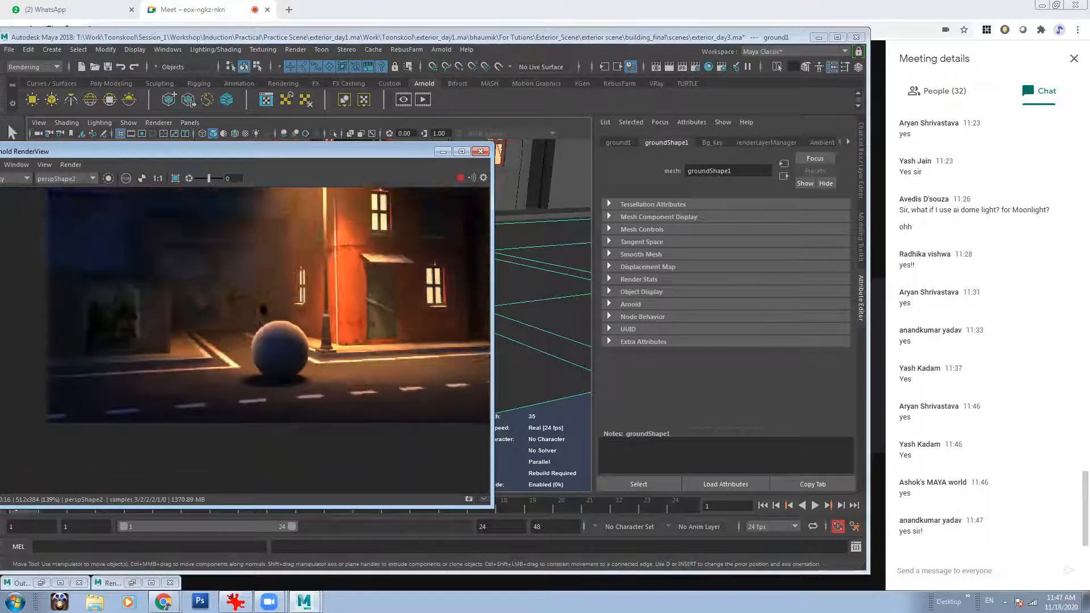
middle_click_drag(281, 306, 274, 343)
middle_click_drag(440, 474, 360, 447)
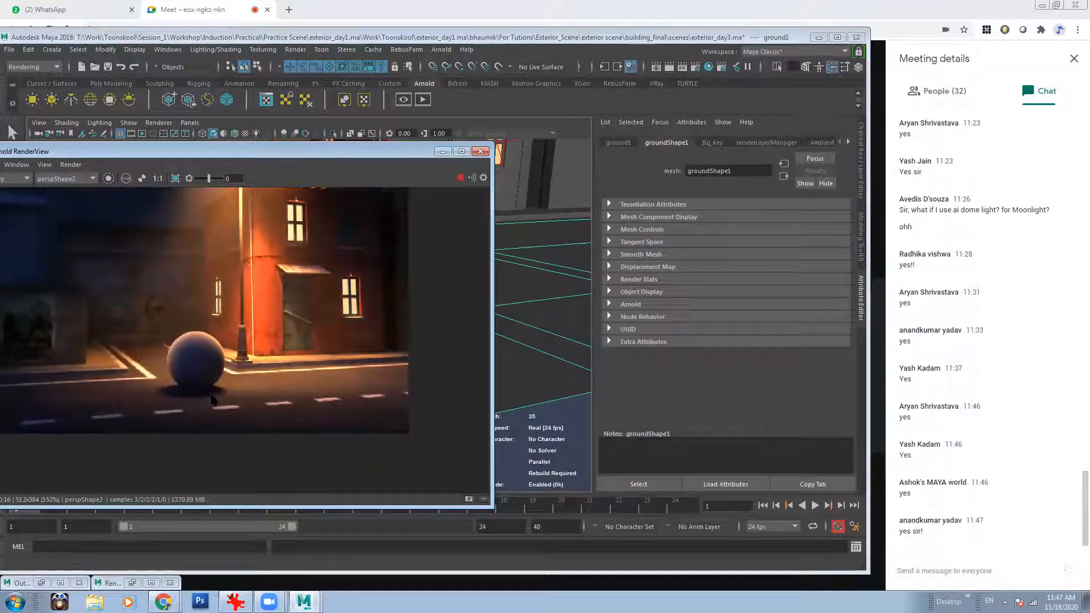
- Open the ground's road material and copy the image path of its color texture
left_click(483, 499)
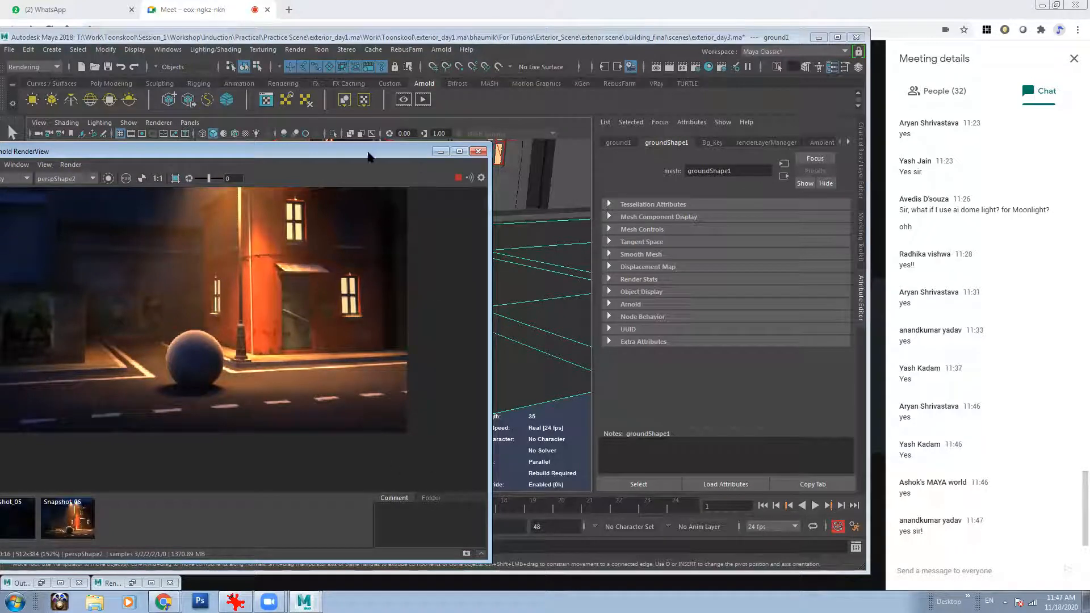
left_click_drag(368, 156, 241, 153)
left_click_drag(488, 296, 503, 369, "alt")
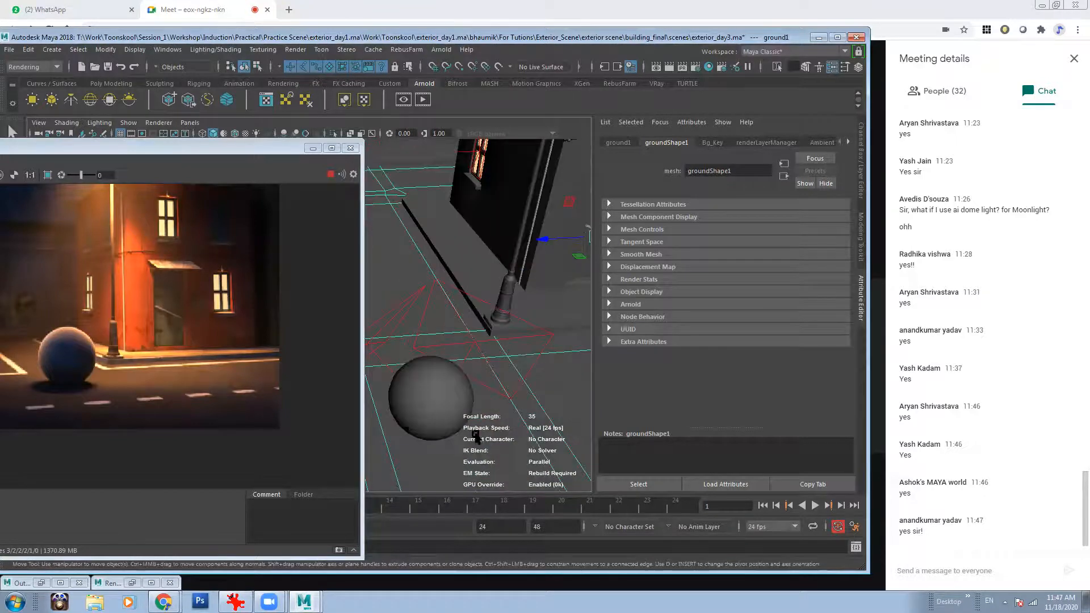
left_click(849, 142)
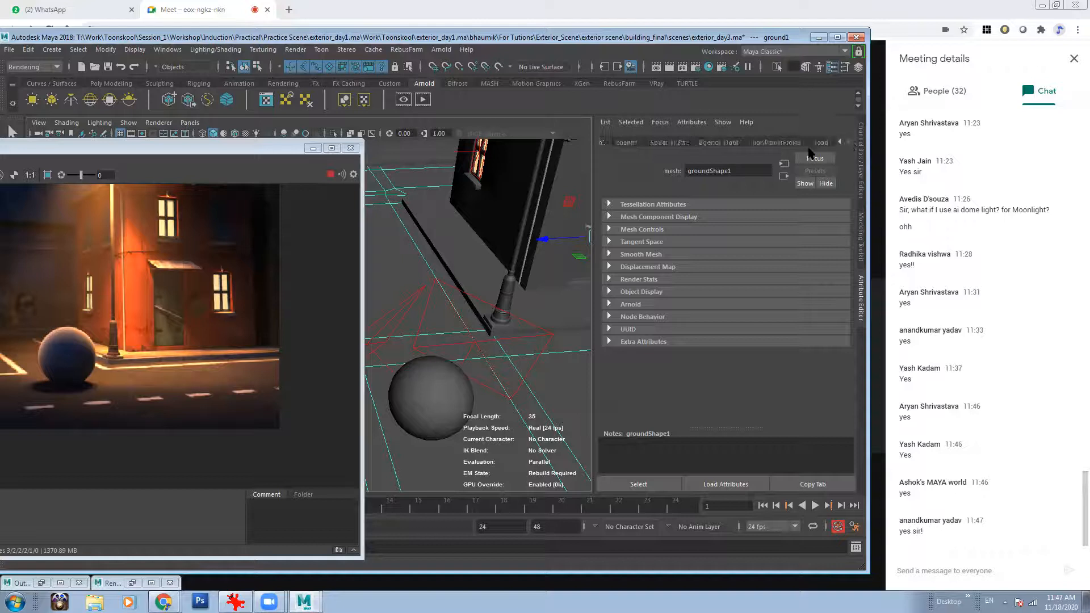
left_click(822, 143)
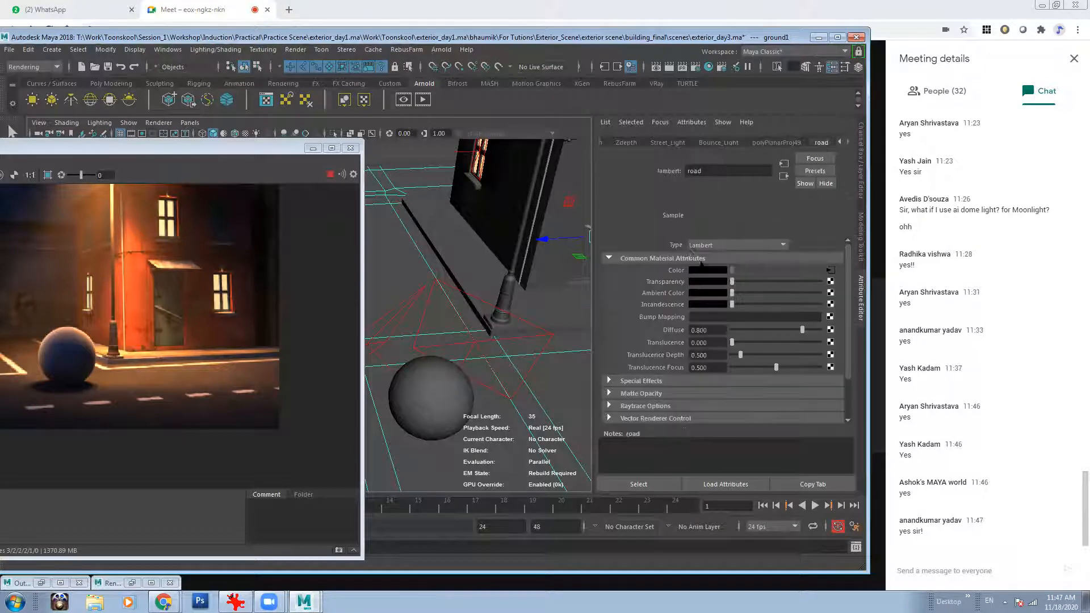
left_click(736, 244)
left_click(736, 244)
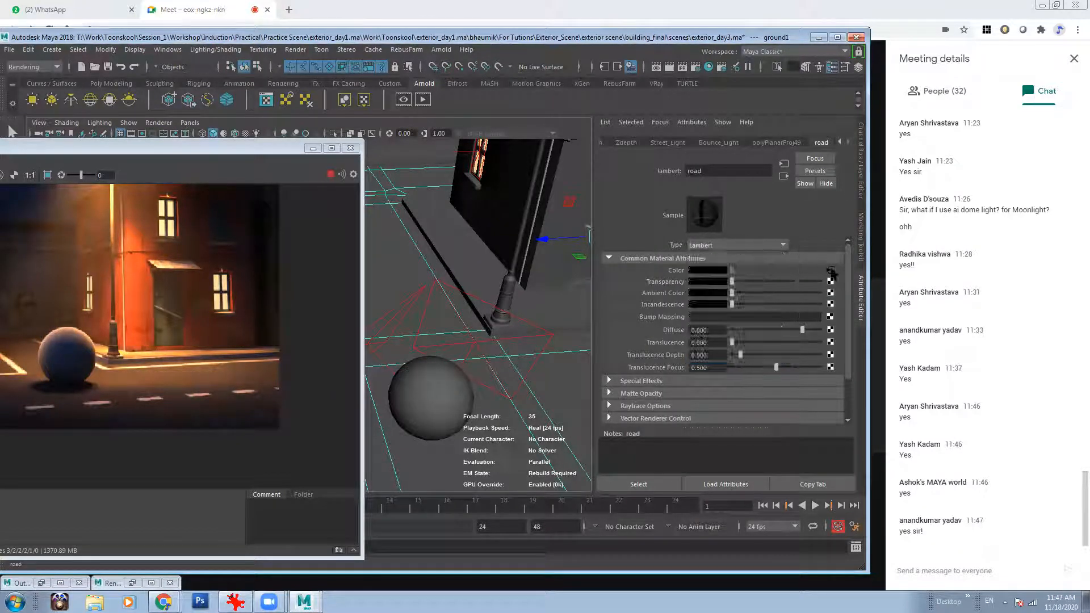
left_click(831, 270)
left_click_drag(825, 297, 618, 289)
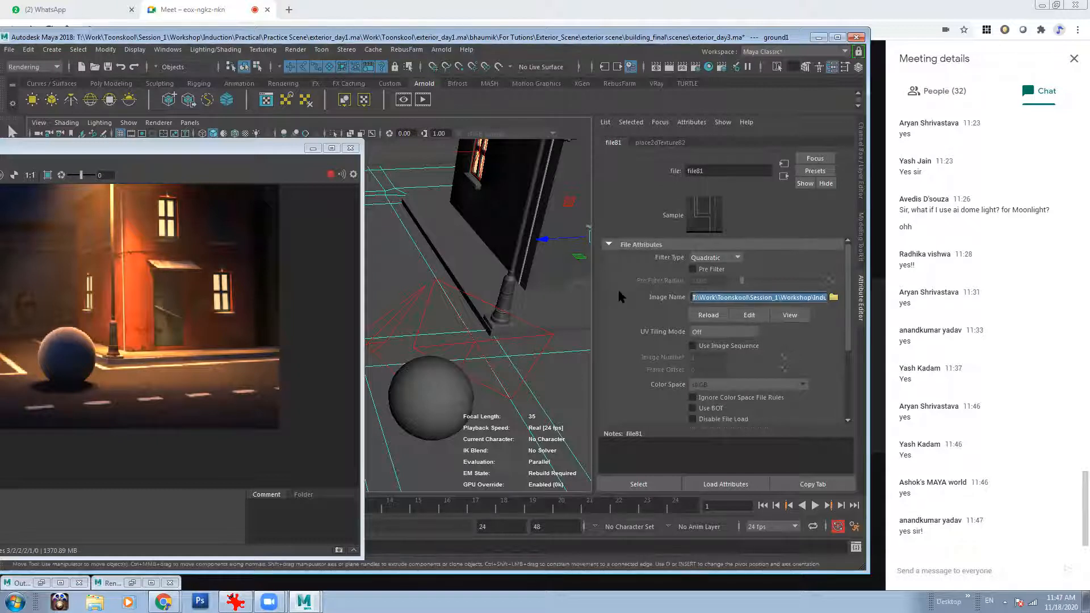
- Change the road material's type from Lambert to Ai Standard Surface
left_click(784, 176)
left_click(767, 246)
scroll(761, 270, "up", 5)
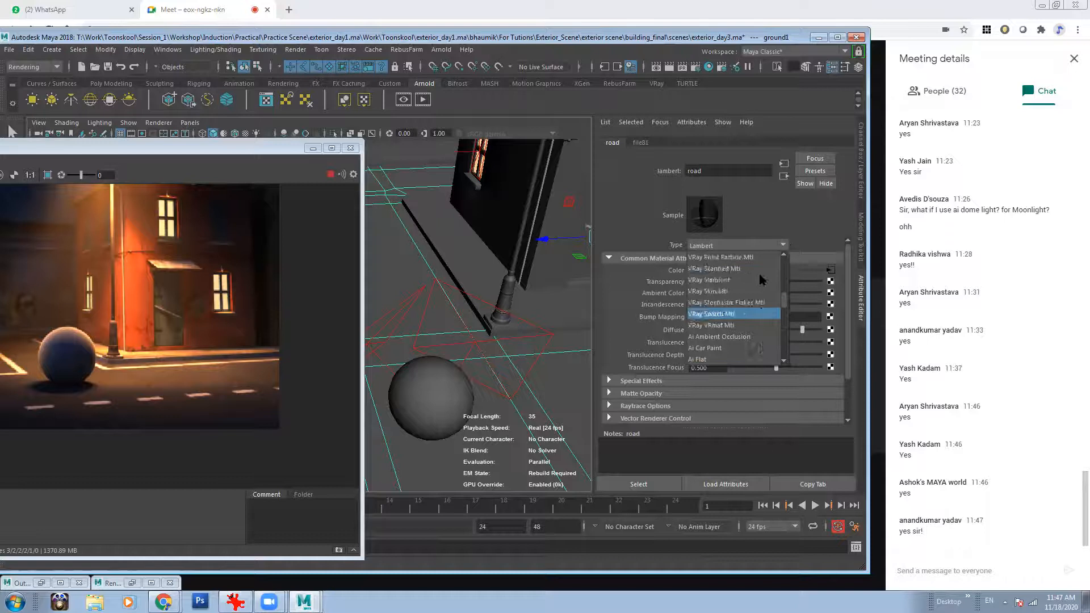
scroll(738, 318, "down", 2)
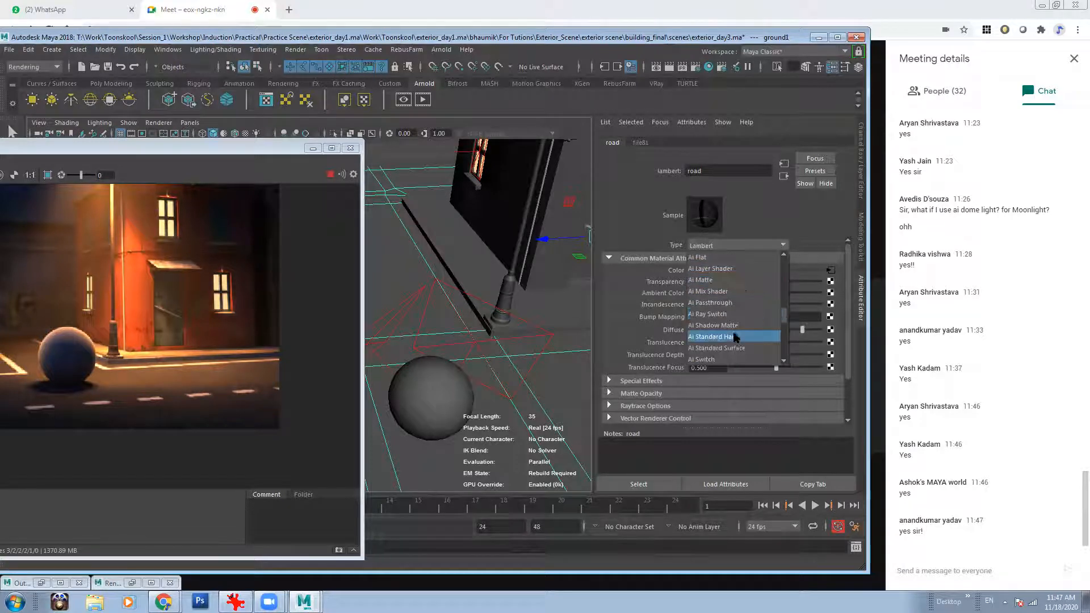
left_click(735, 348)
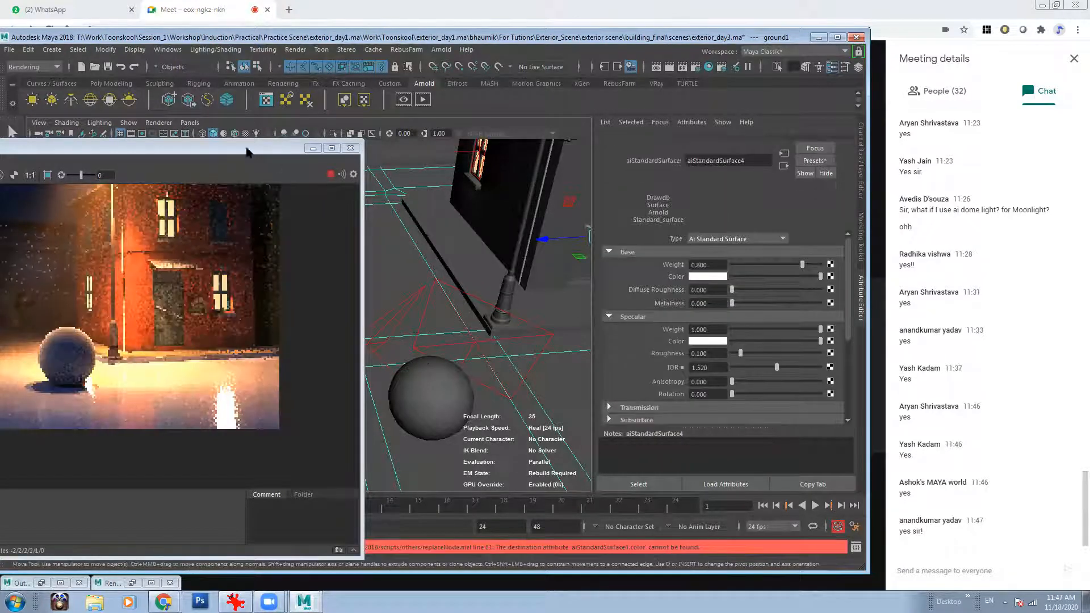
left_click_drag(263, 152, 407, 151)
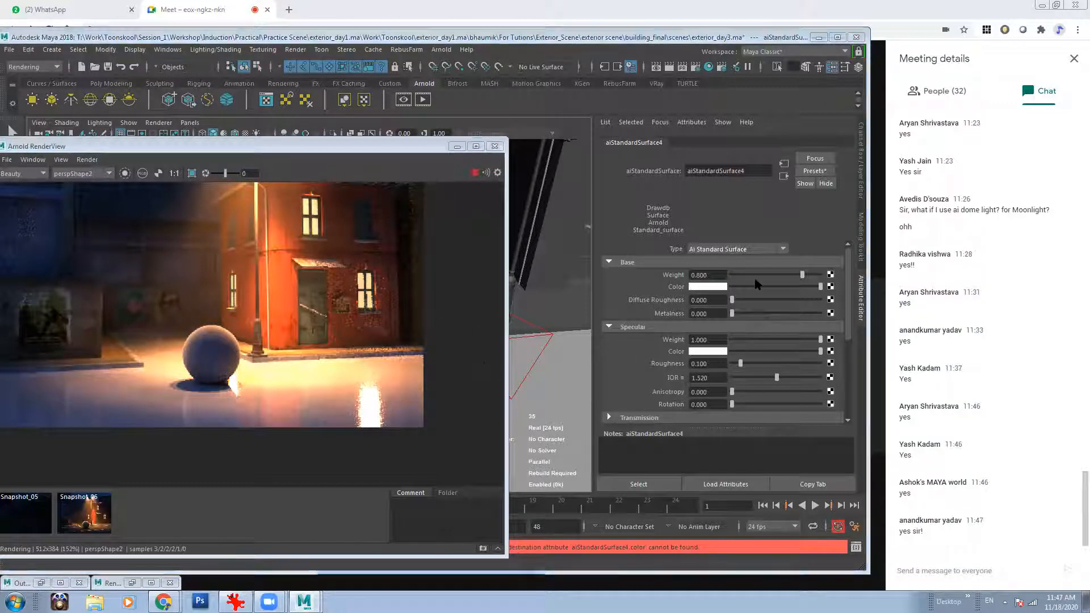
- Connect a file texture to the new road material's base color and paste the copied "road copy.jpg" path as its image
left_click(830, 287)
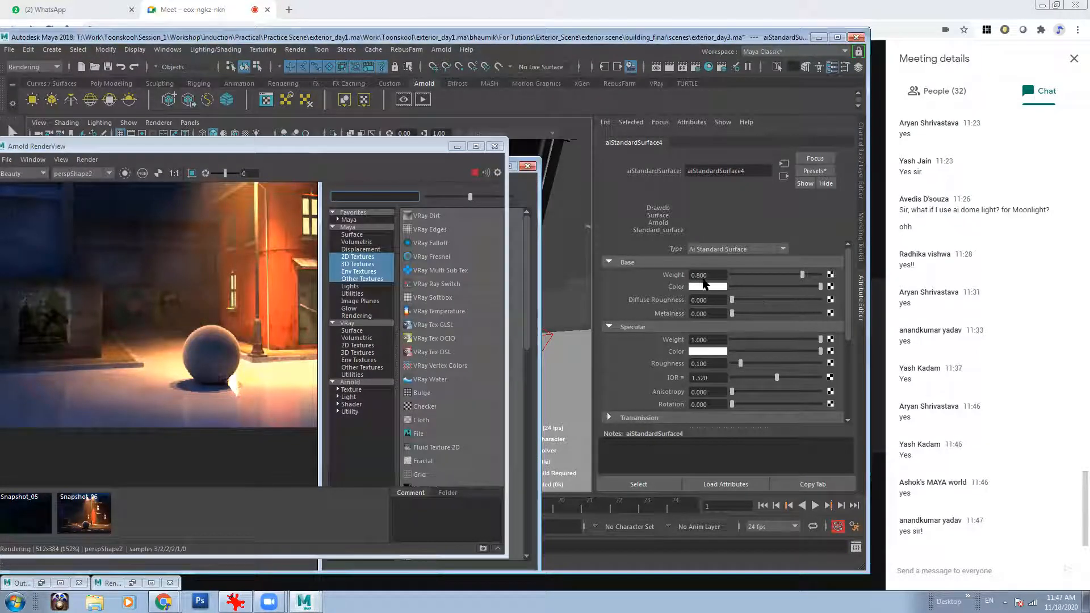
left_click(831, 287)
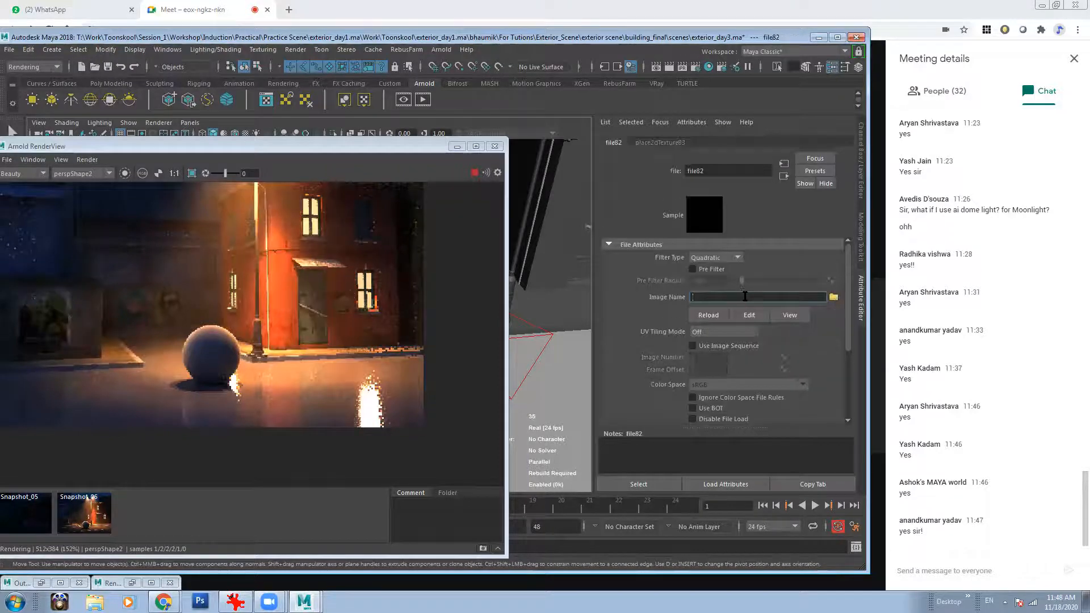
key("ctrl+v")
key("Return")
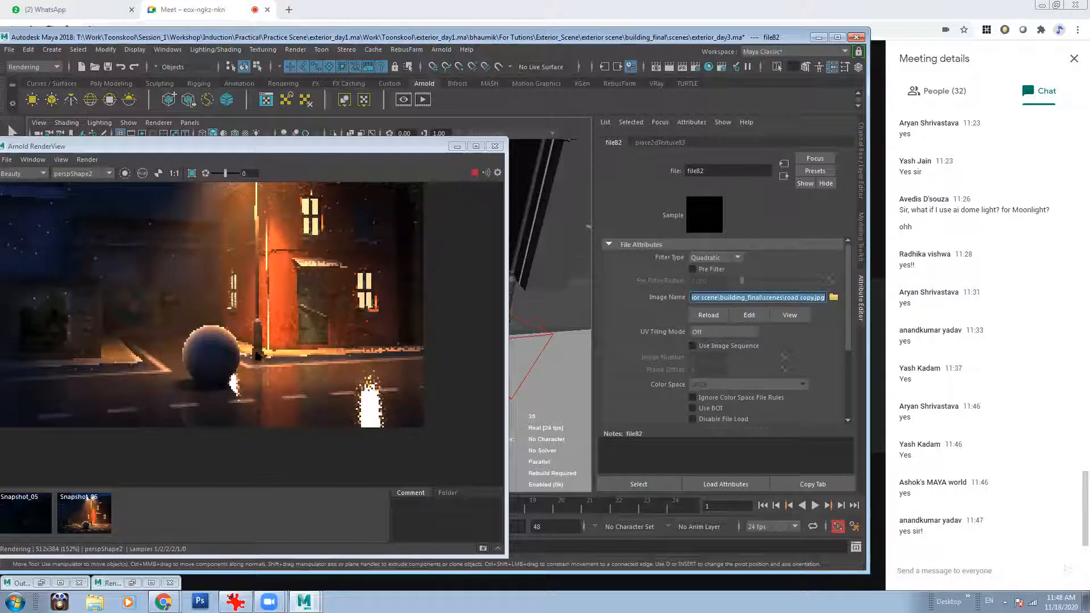
scroll(279, 374, "down", 2)
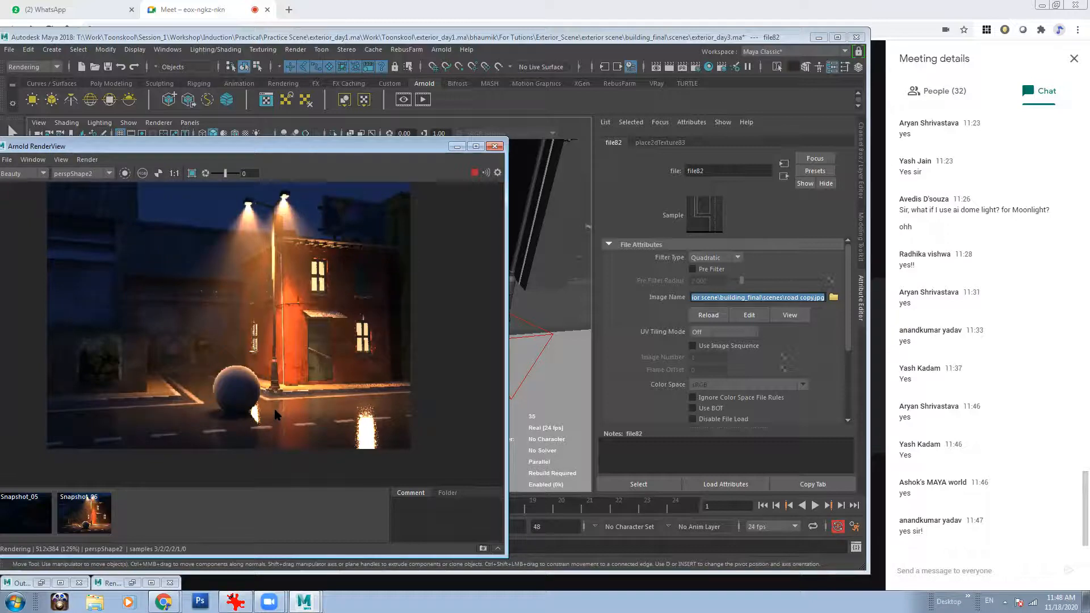
- Apply the Plastic preset to the road material and set its subsurface weight to 0
left_click(784, 176)
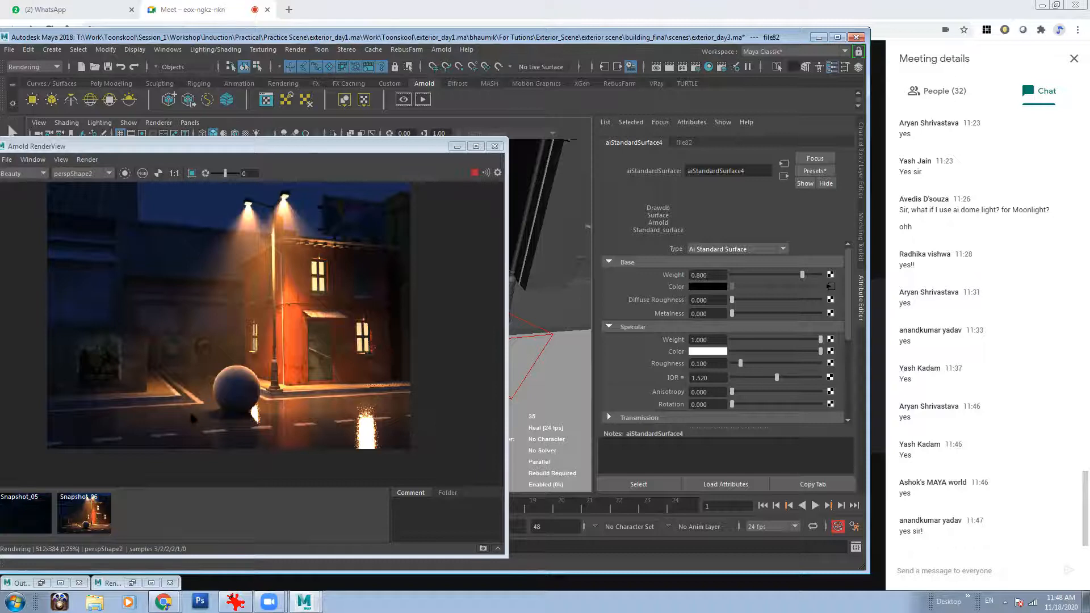
left_click(816, 172)
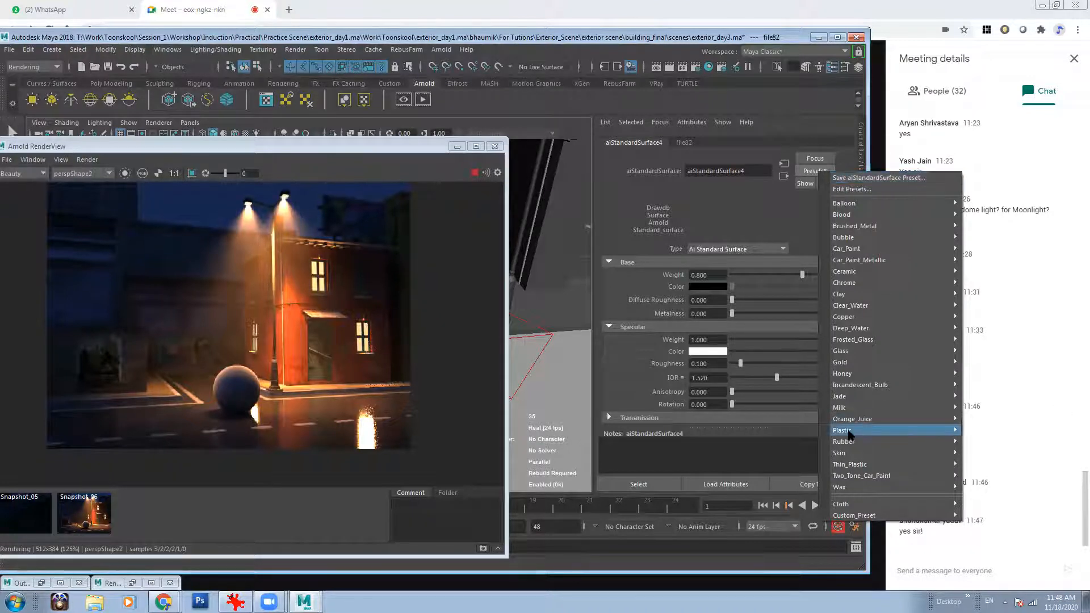
mouse_move(846, 431)
left_click(999, 432)
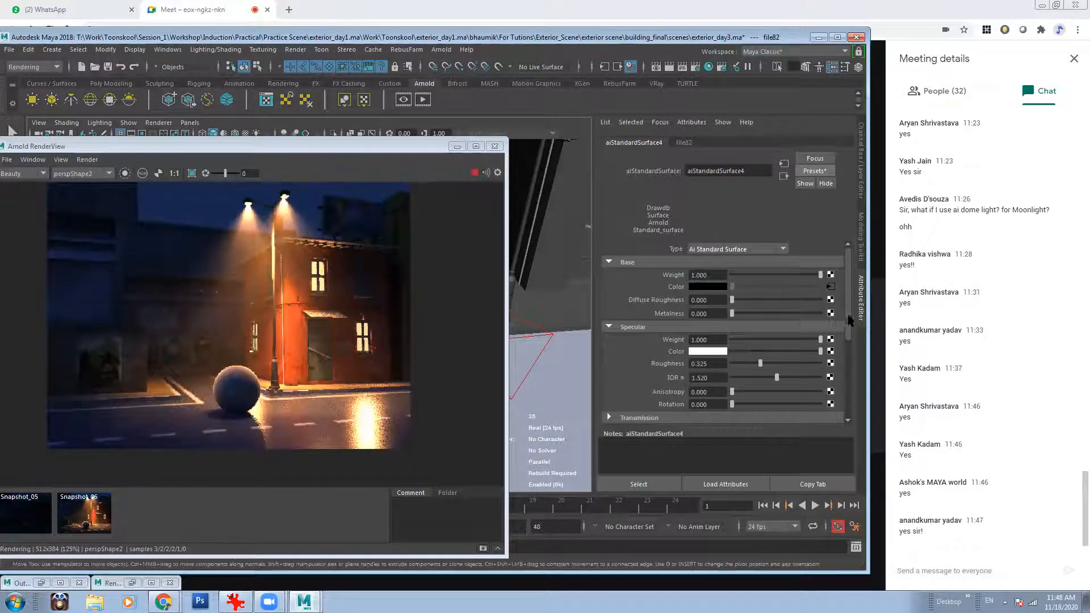
scroll(851, 380, "down", 1)
scroll(850, 380, "down", 5)
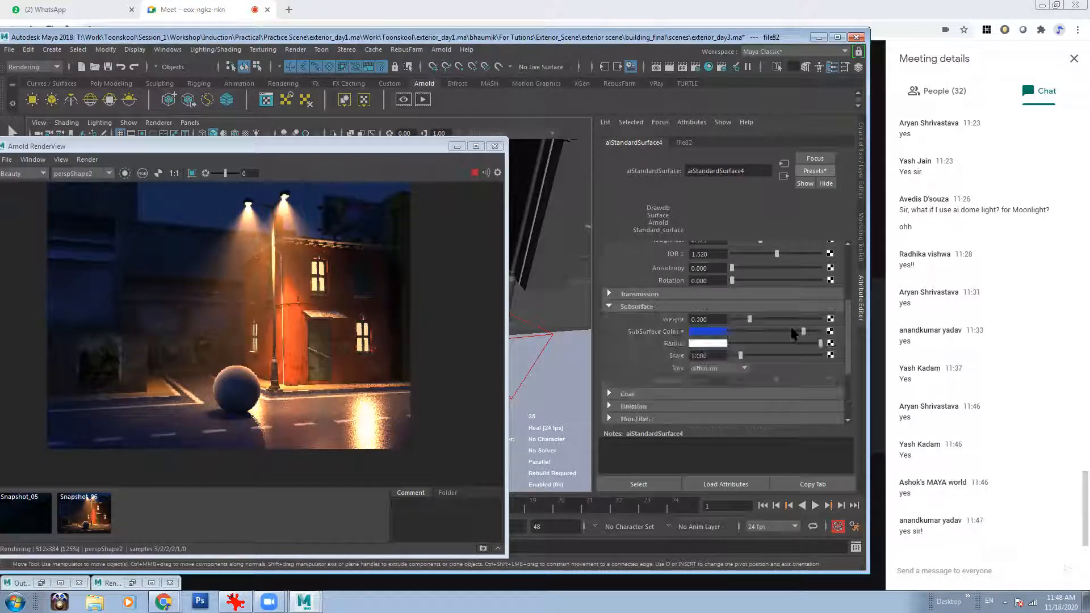
left_click_drag(750, 321, 570, 326)
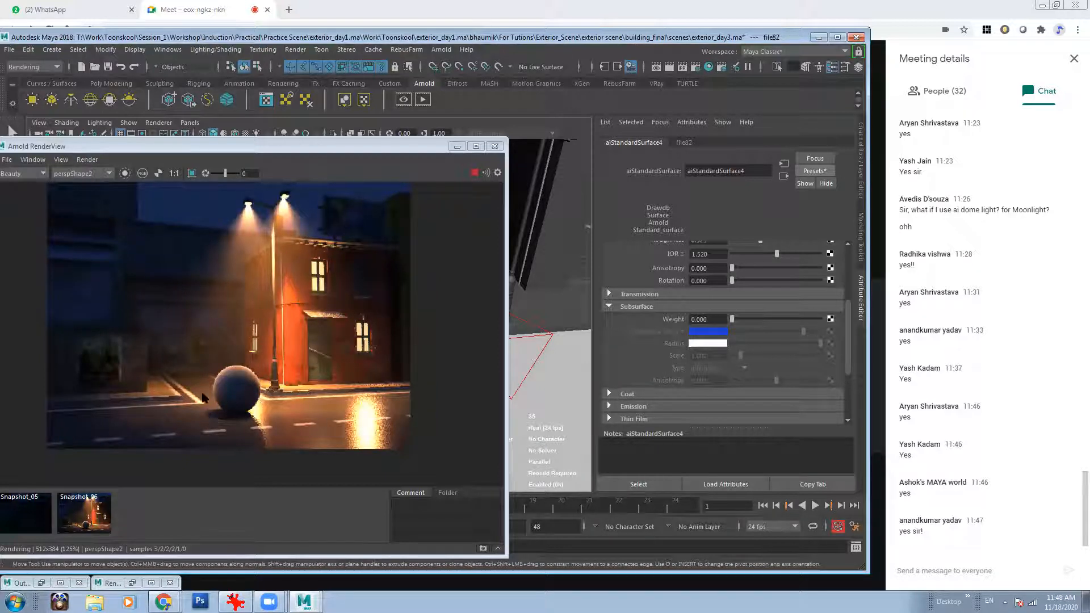
- Try to switch the road material to the Rubber preset and check the ground in the live render
left_click(821, 172)
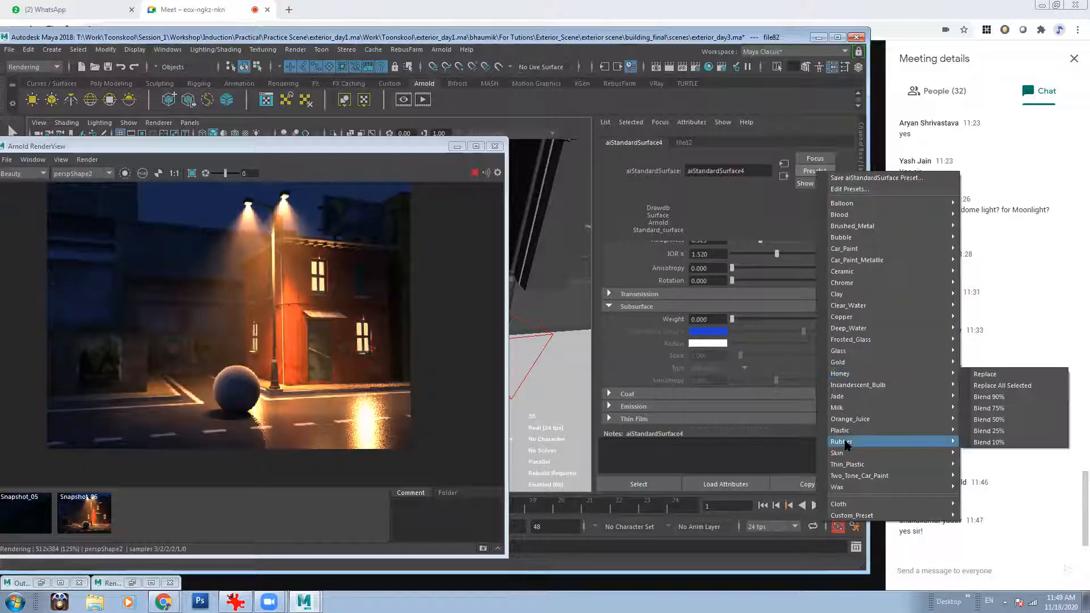
left_click(991, 442)
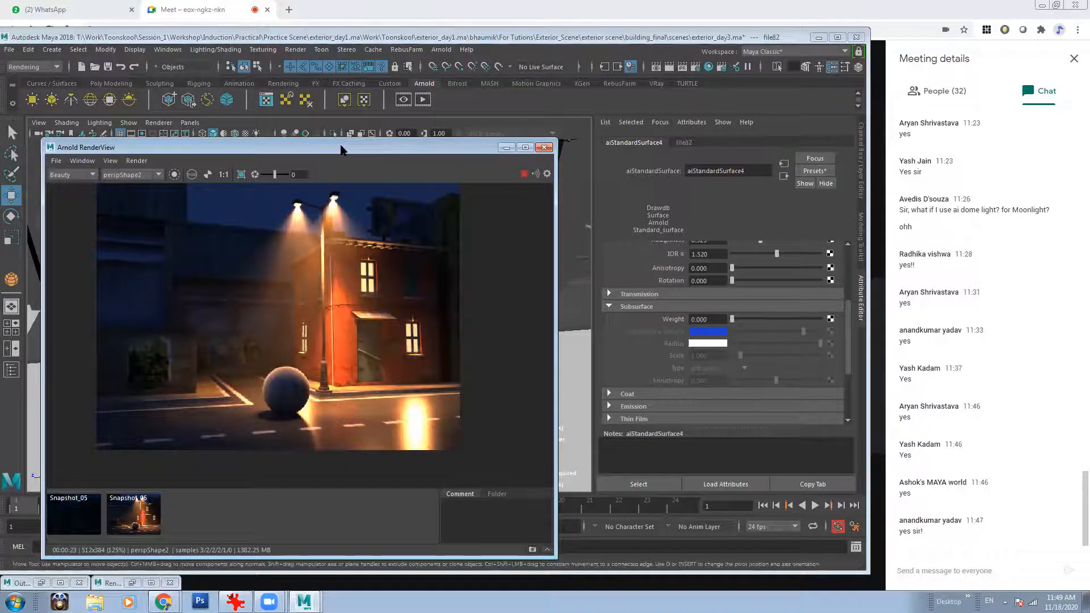
left_click_drag(519, 190, 533, 177)
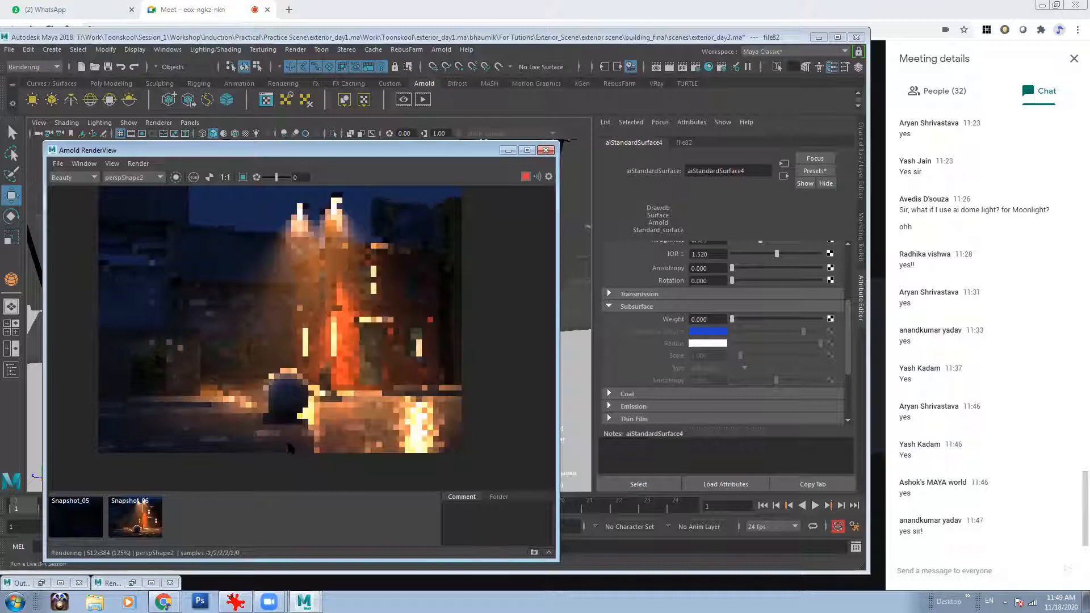
left_click_drag(268, 152, 258, 155)
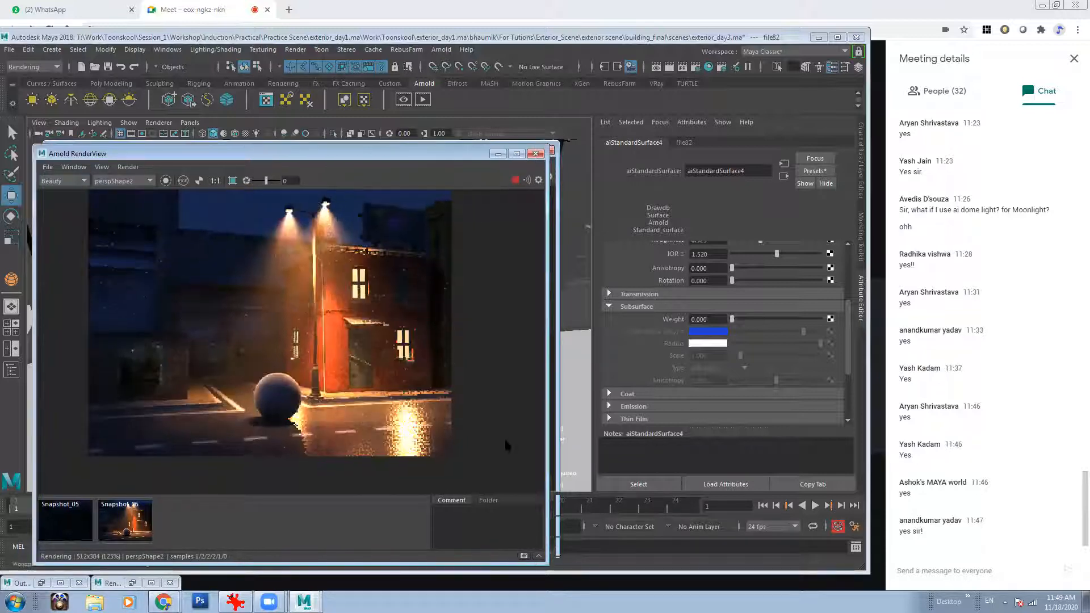
left_click_drag(398, 154, 199, 155)
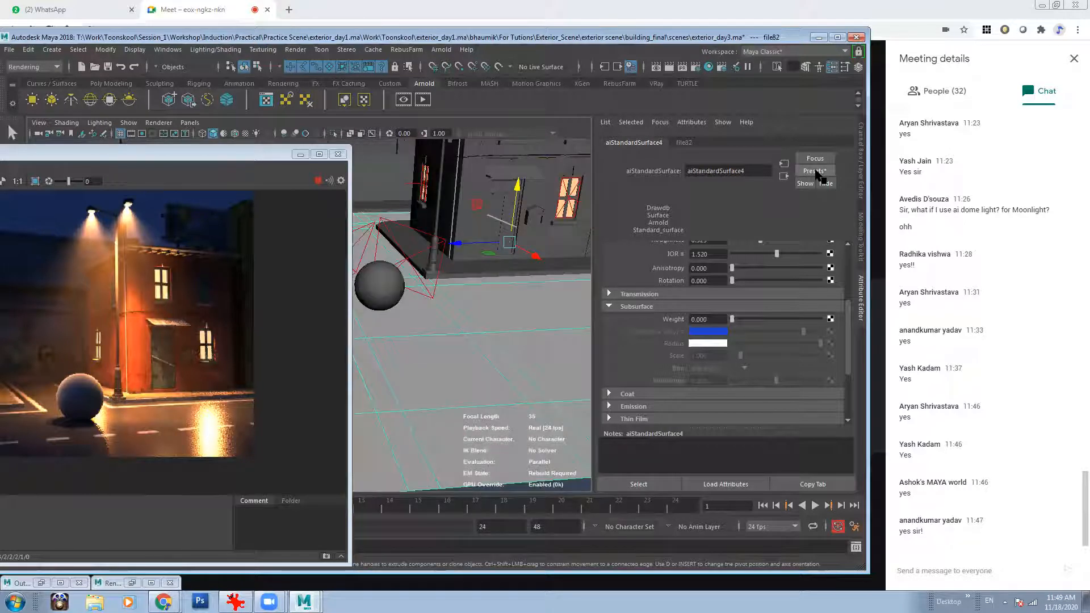
- Reopen the ground's standard surface material, apply the Rubber preset and check the road in the render up close
left_click(817, 172)
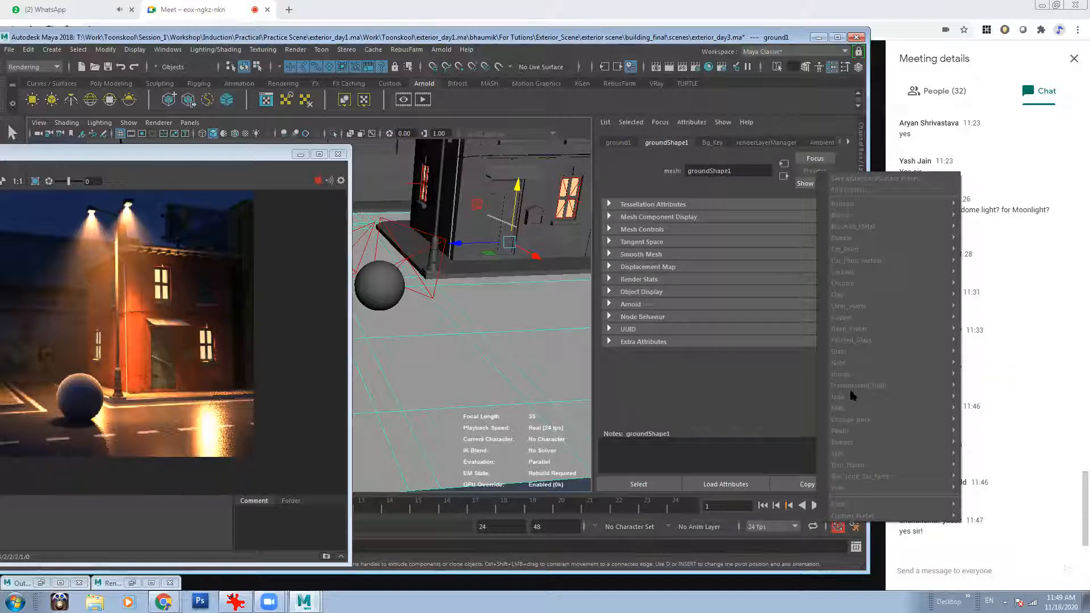
left_click(847, 142)
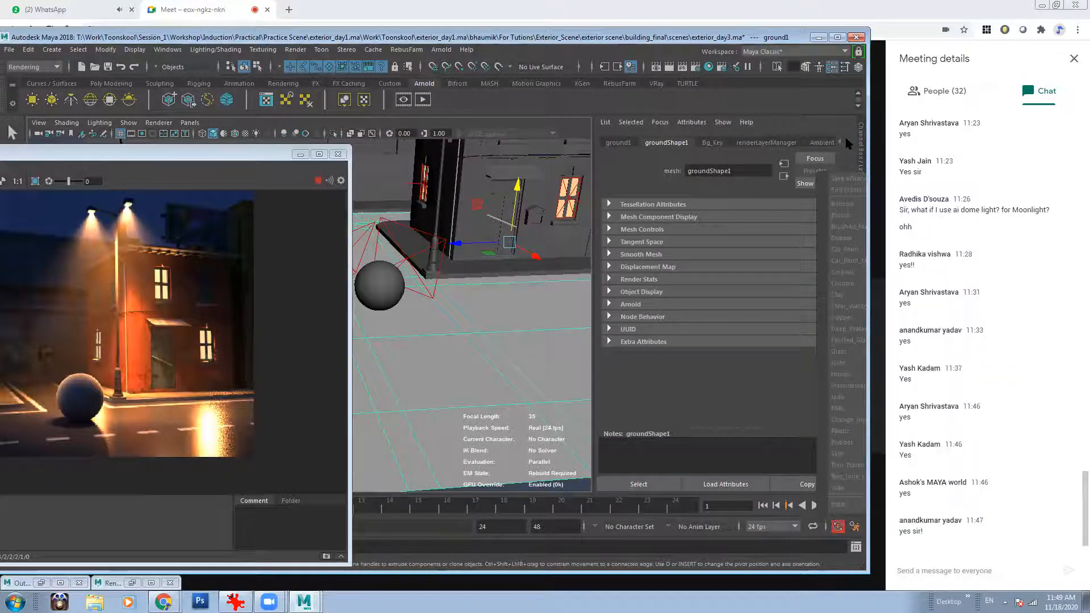
left_click(847, 142)
left_click(848, 143)
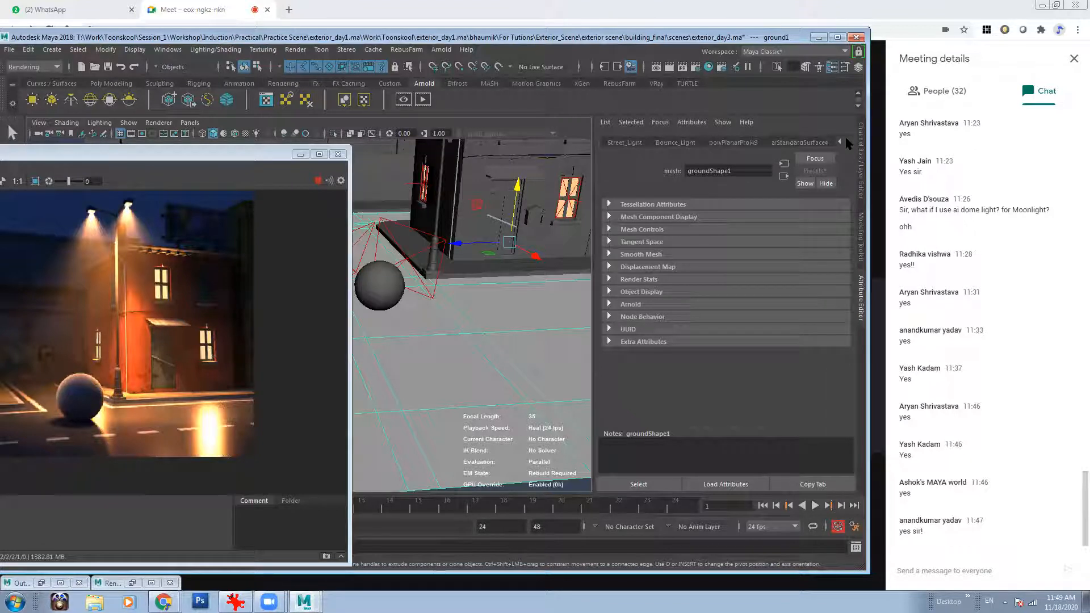
left_click(799, 144)
left_click(815, 170)
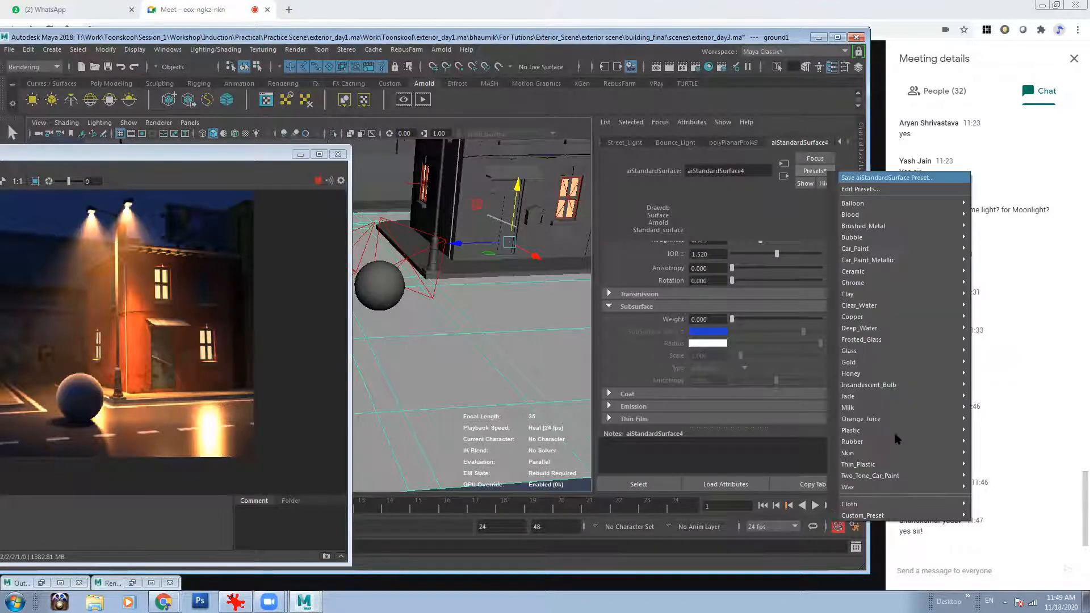
left_click(993, 442)
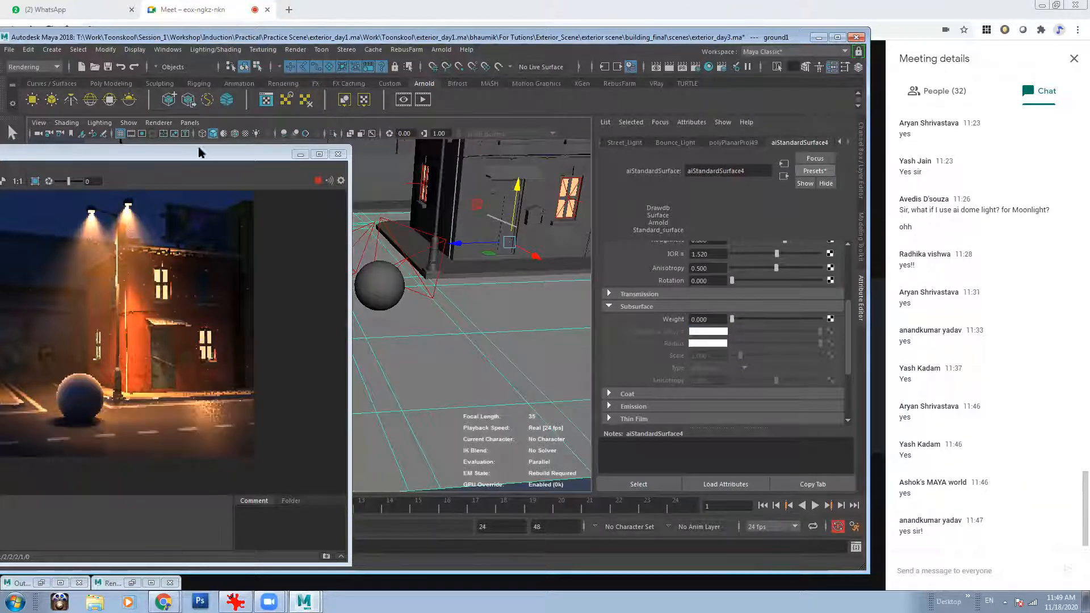
left_click_drag(197, 151, 404, 162)
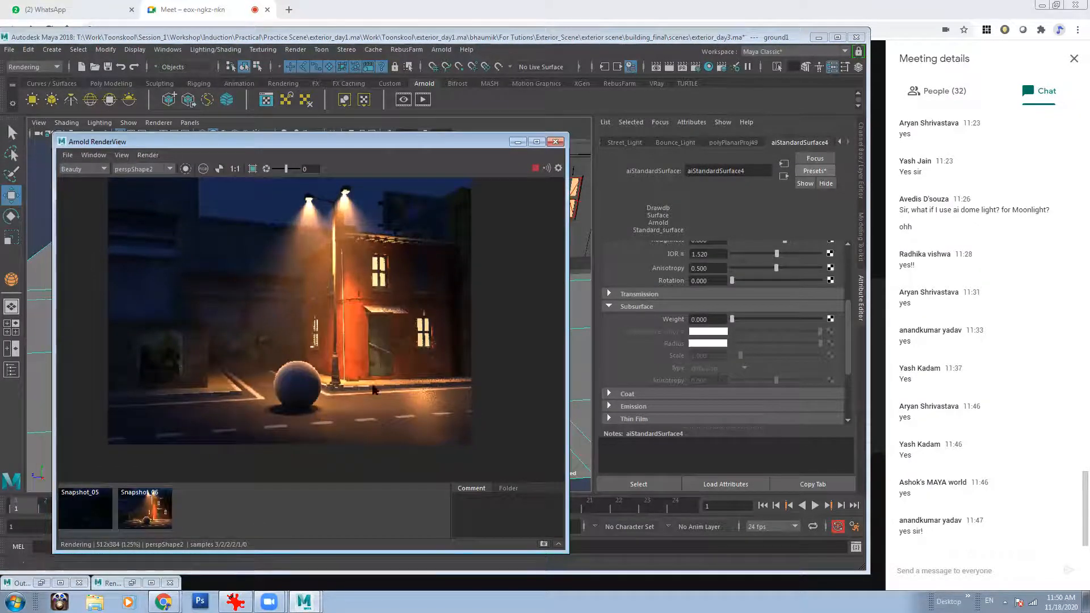
scroll(433, 396, "up", 3)
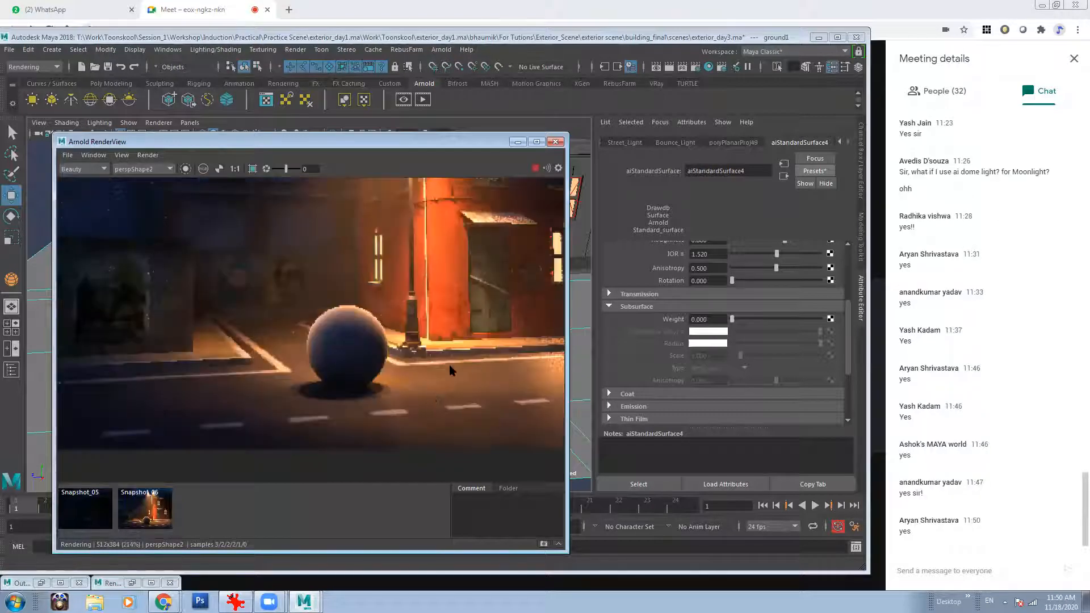
- Store a snapshot of the current render with the Rubber road material and compare it with Snapshot_06
scroll(511, 460, "down", 1)
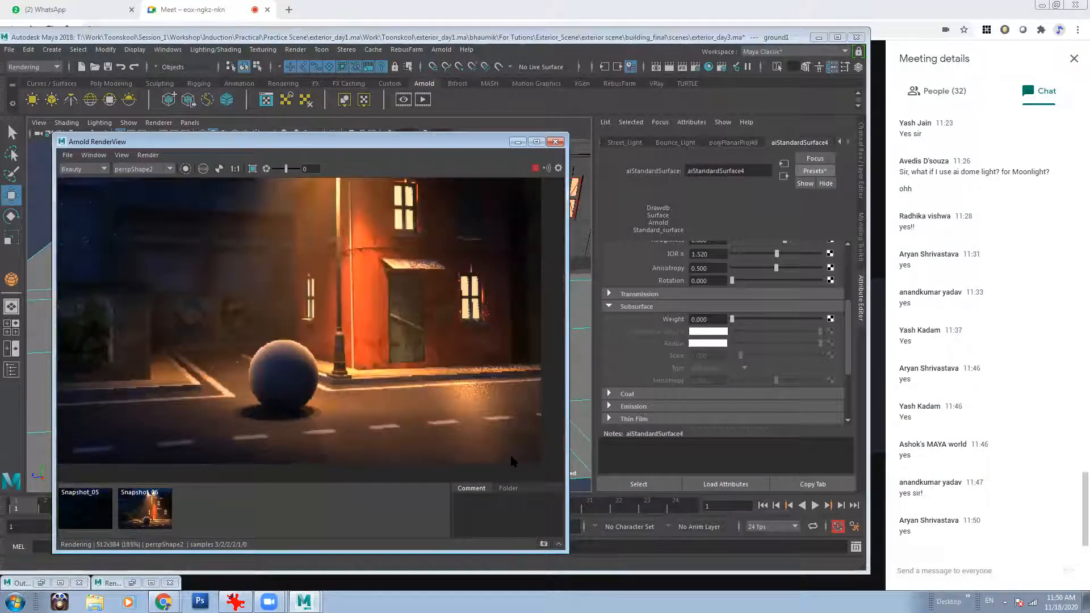
left_click(544, 544)
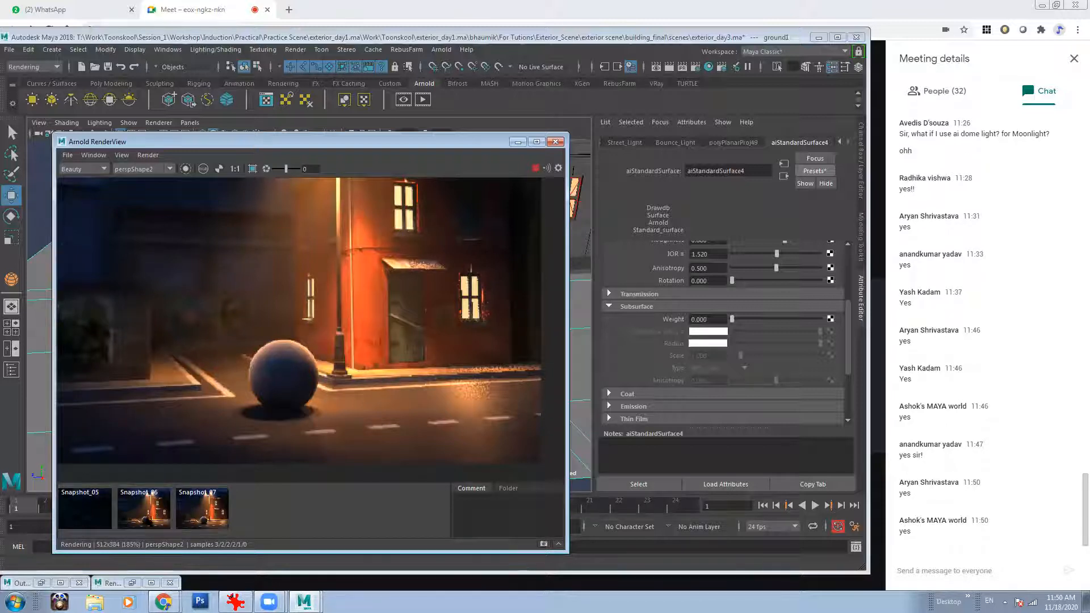
left_click(152, 523)
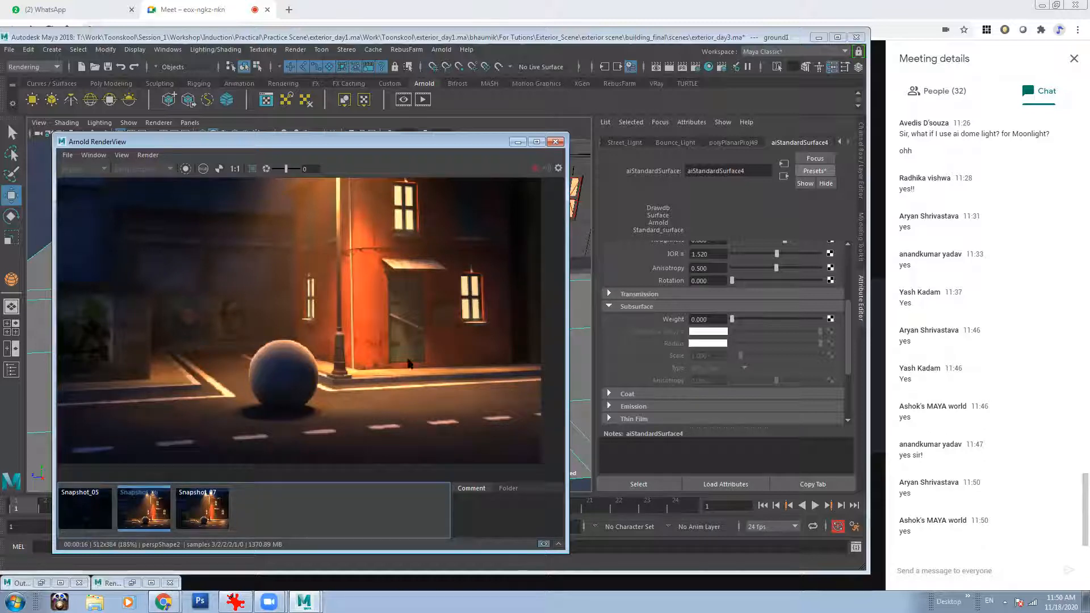
left_click(213, 511)
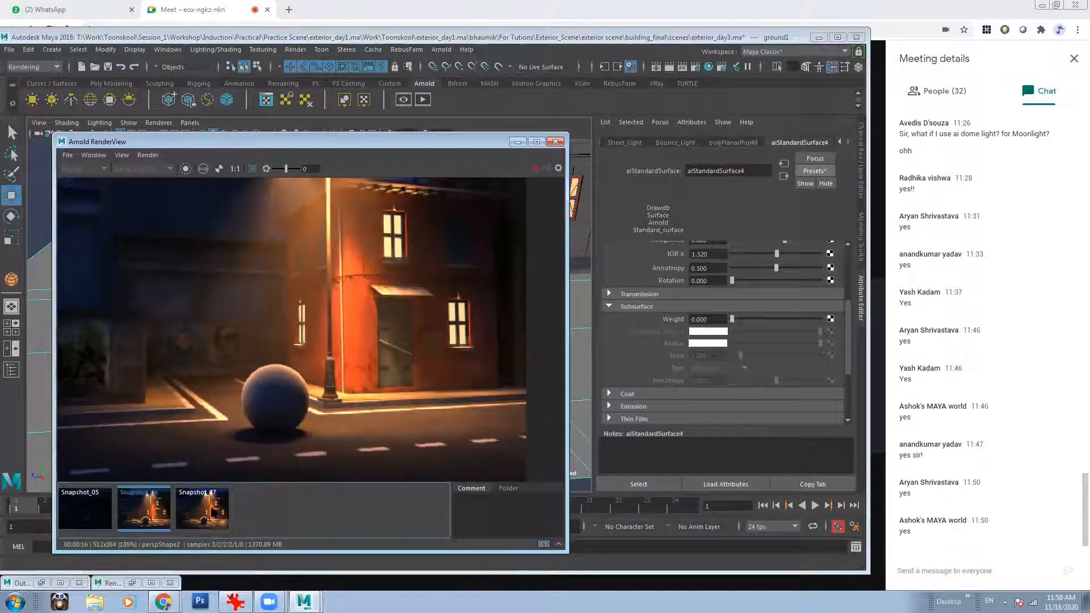
left_click(213, 511)
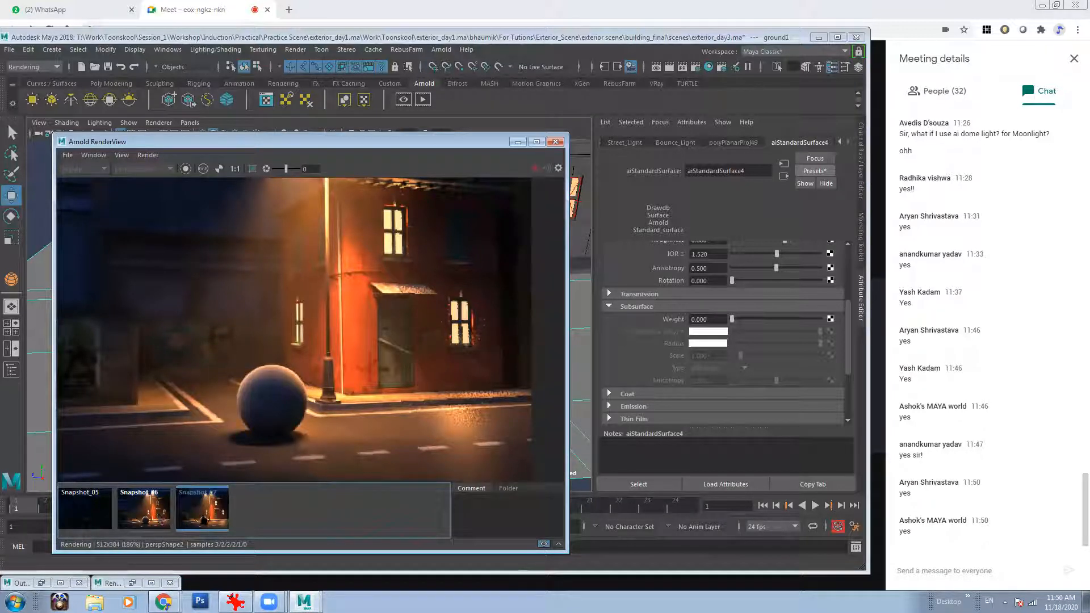
key("Left")
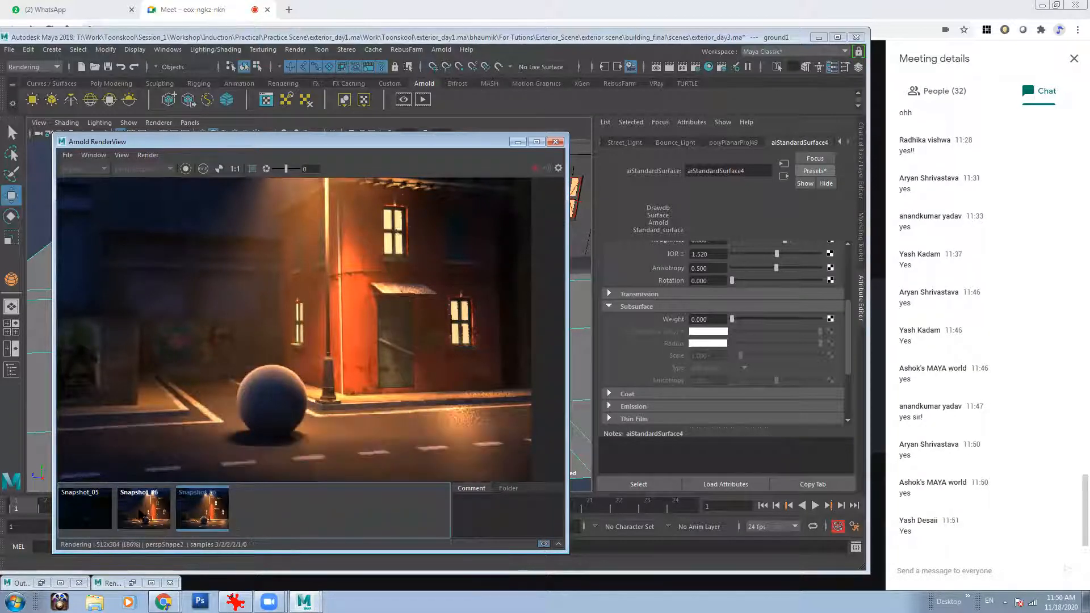
left_click(210, 513)
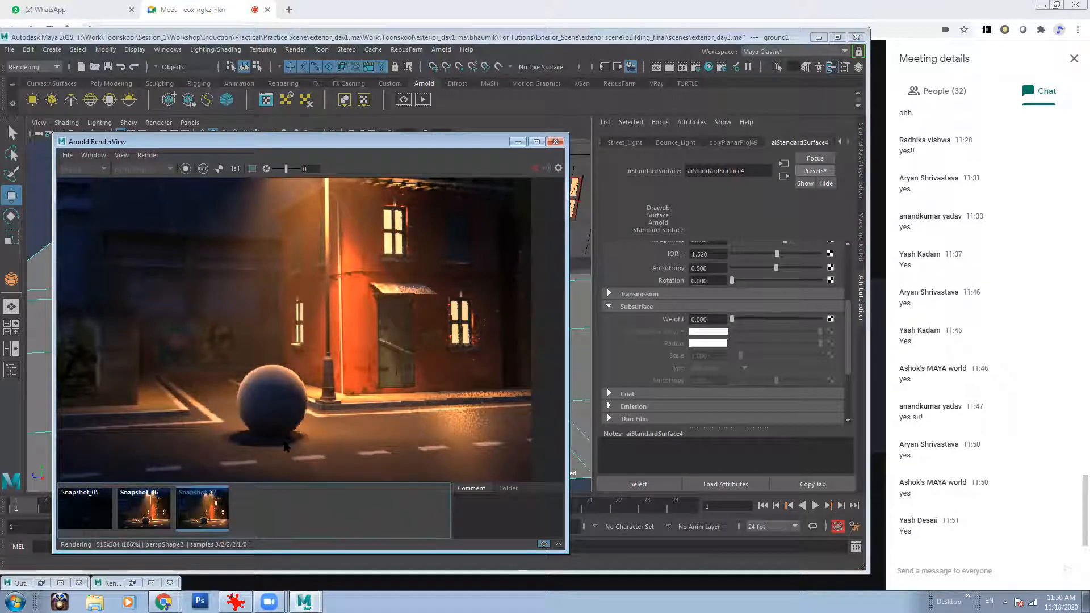
- Alternate repeatedly between Snapshot_06 and Snapshot_07 to compare how the road reacts to the lamp light
left_click(162, 528)
left_click(216, 518)
left_click(160, 513)
left_click(217, 520)
left_click(151, 512)
left_click(213, 515)
left_click(152, 515)
left_click(213, 516)
left_click(150, 518)
left_click(212, 516)
left_click(152, 516)
left_click(209, 511)
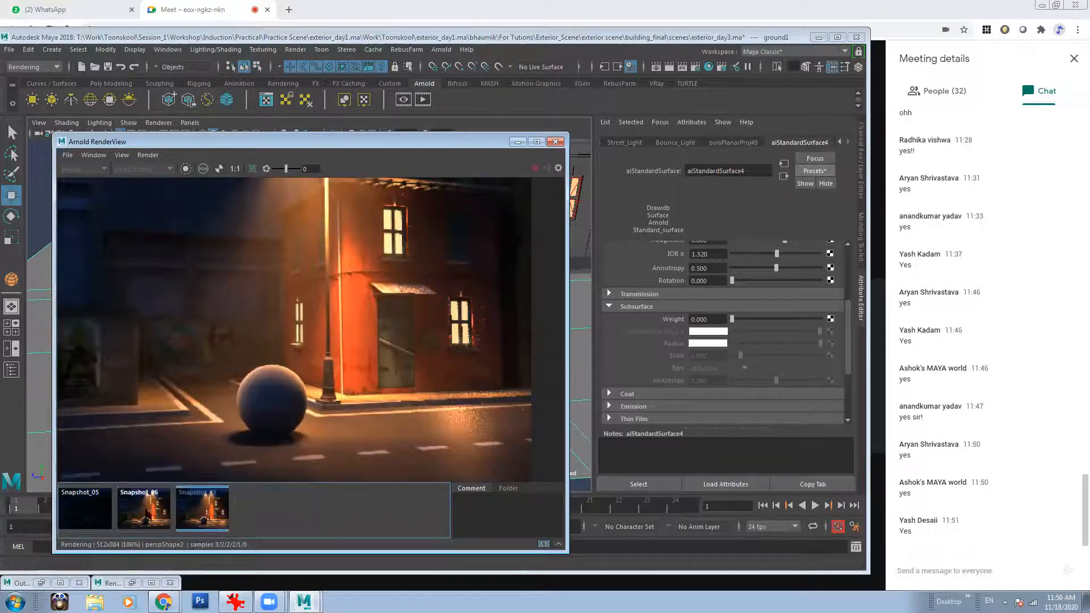
left_click(157, 514)
left_click(210, 514)
left_click(157, 517)
left_click(211, 515)
left_click(153, 516)
left_click(211, 515)
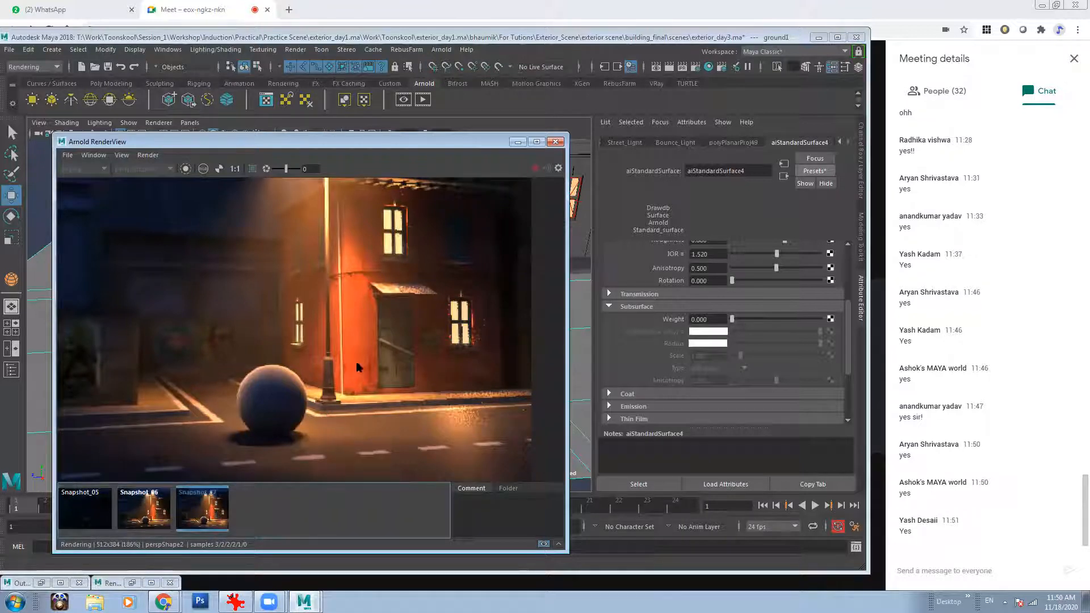
scroll(363, 387, "down", 1)
middle_click_drag(370, 370, 383, 348)
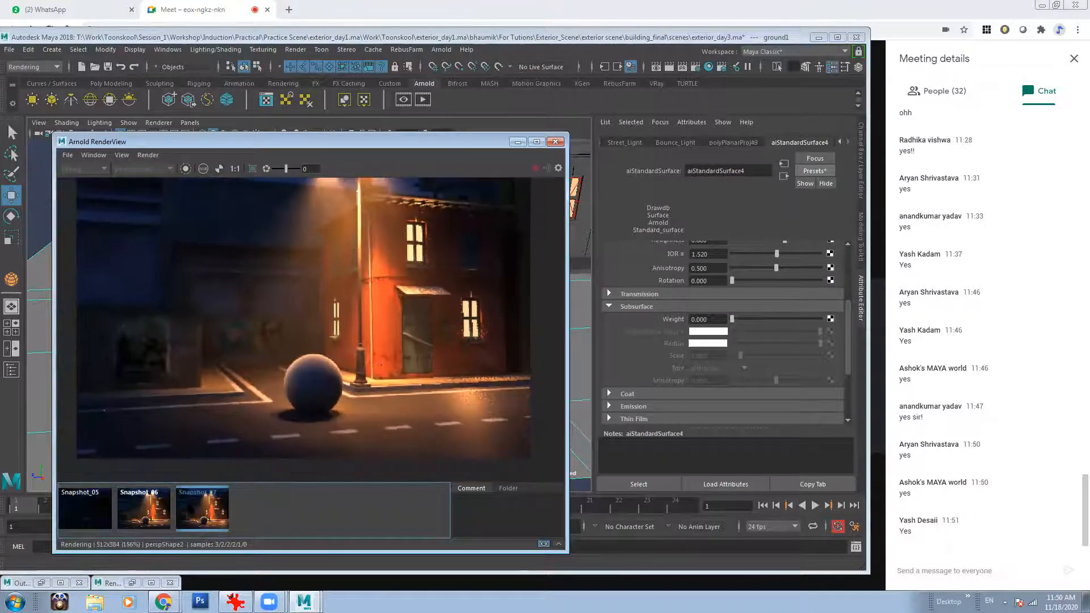
left_click(153, 513)
left_click(201, 515)
- Set the road material's specular roughness to 0.25
scroll(845, 341, "up", 3)
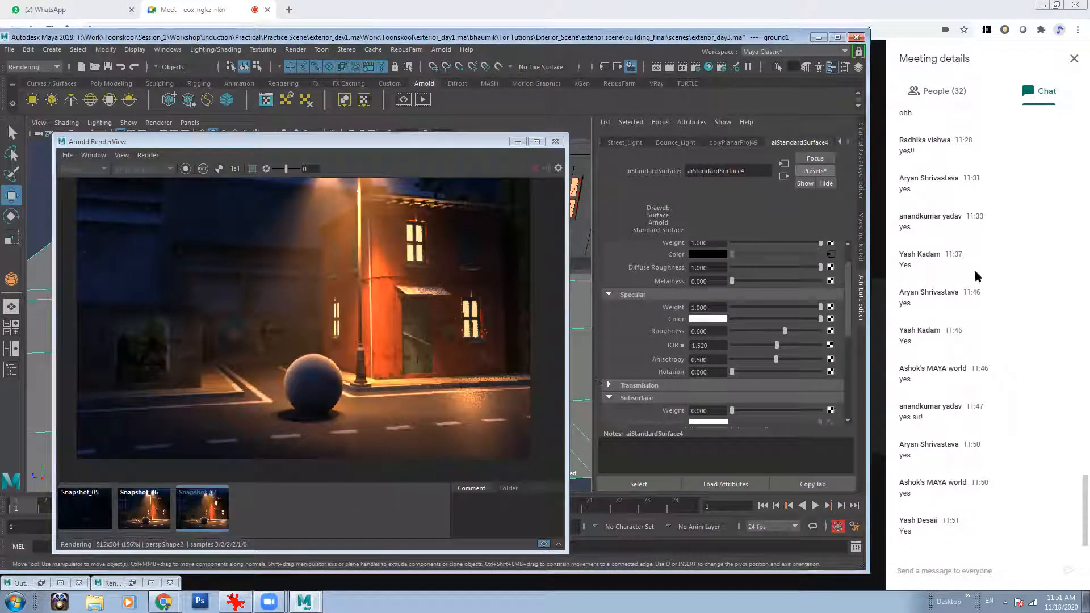
scroll(852, 283, "up", 1)
scroll(852, 284, "down", 1)
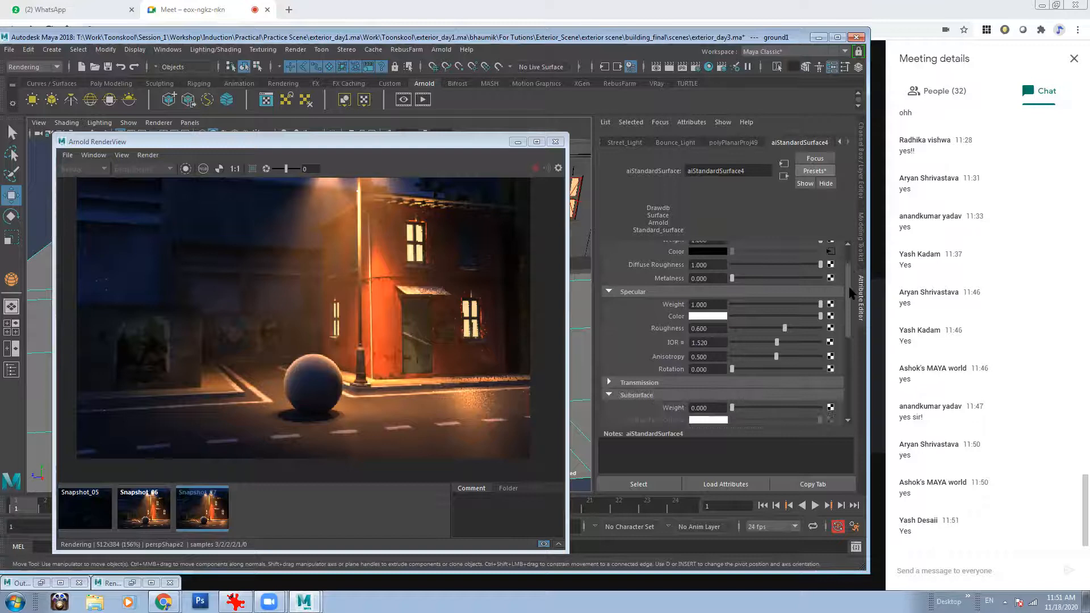
left_click(714, 329)
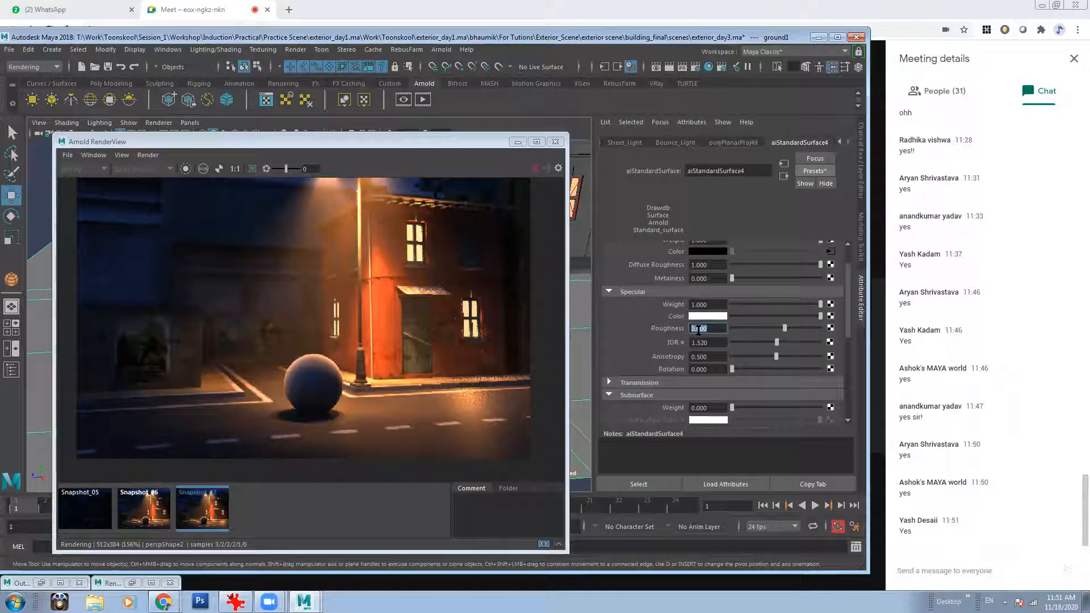
type("1")
key("Return")
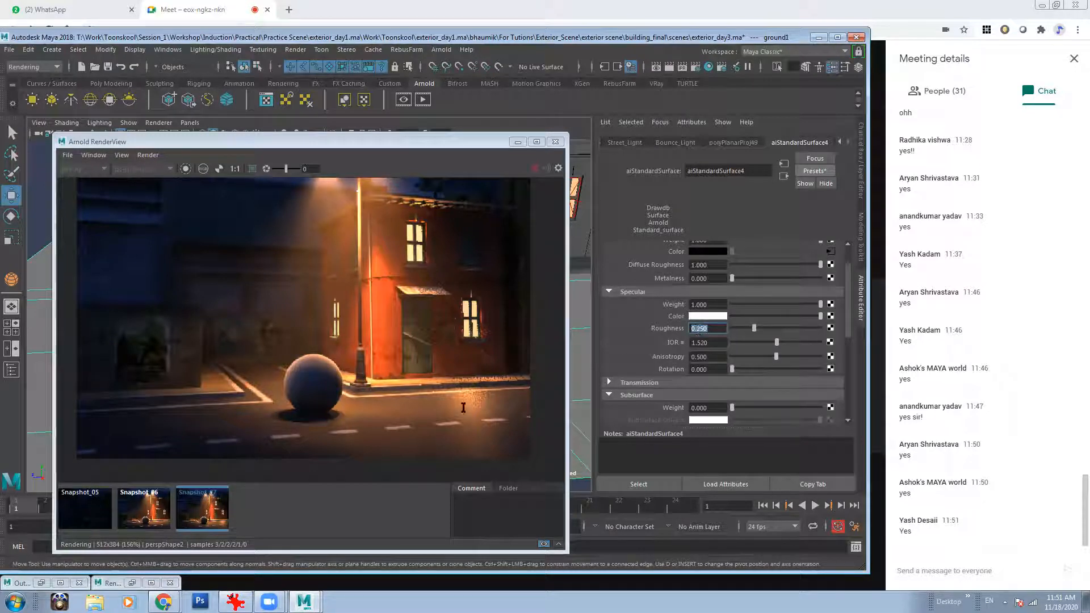
- Check the stored snapshots, return to the live render and examine the lamp reflections on the road
left_click(424, 139)
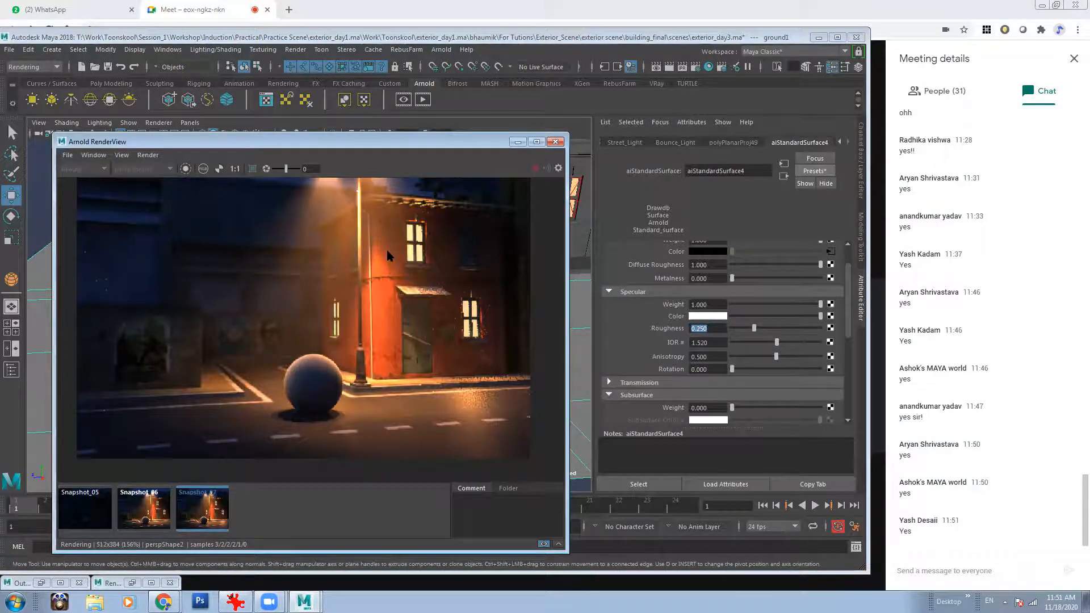
left_click(101, 515)
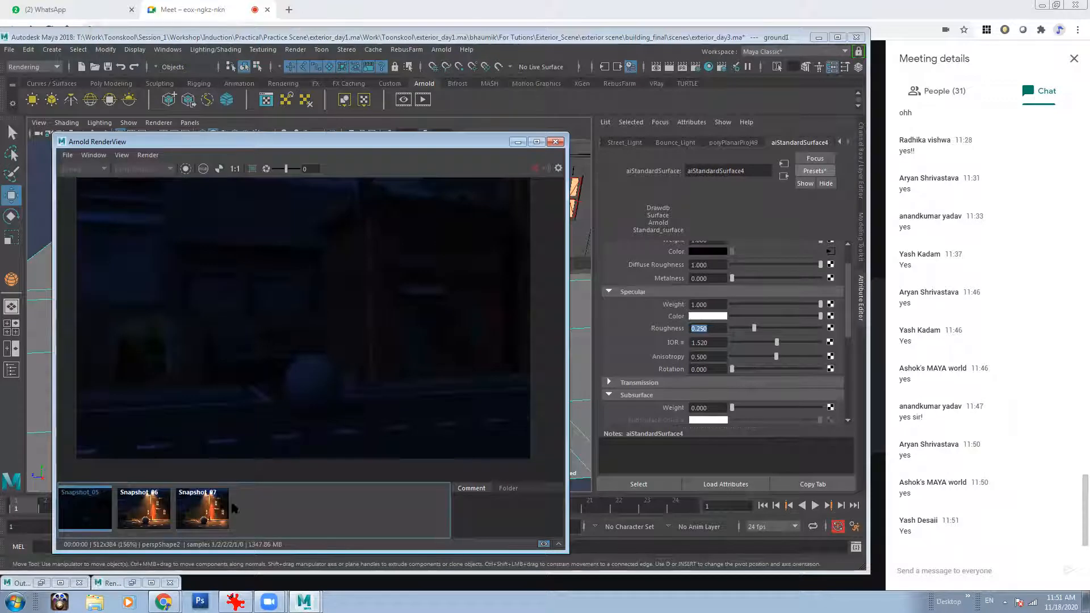
left_click(212, 510)
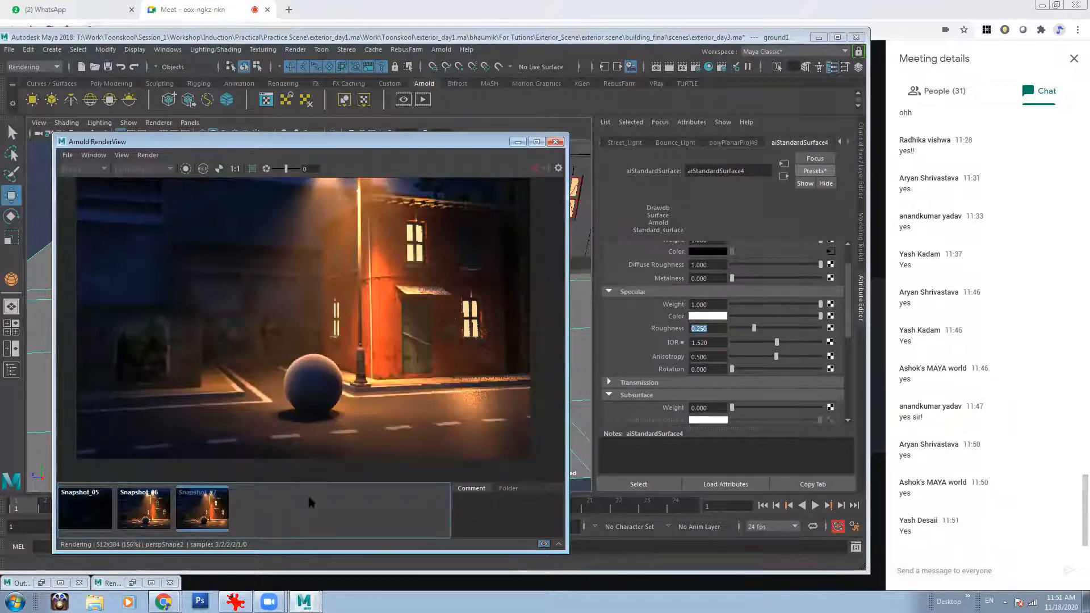
left_click(159, 513)
left_click(159, 512)
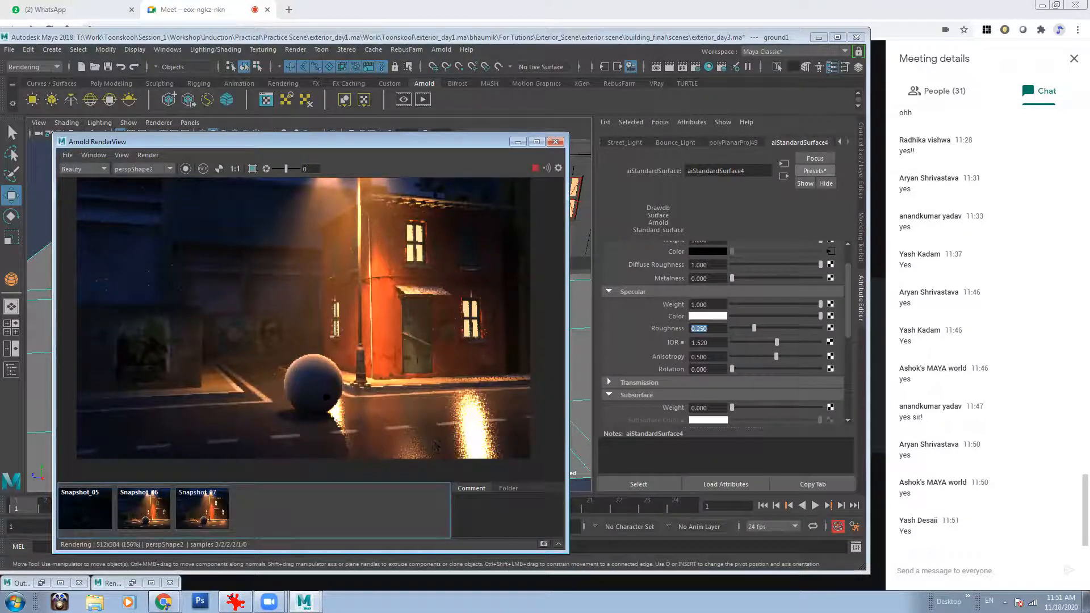
scroll(359, 383, "down", 3)
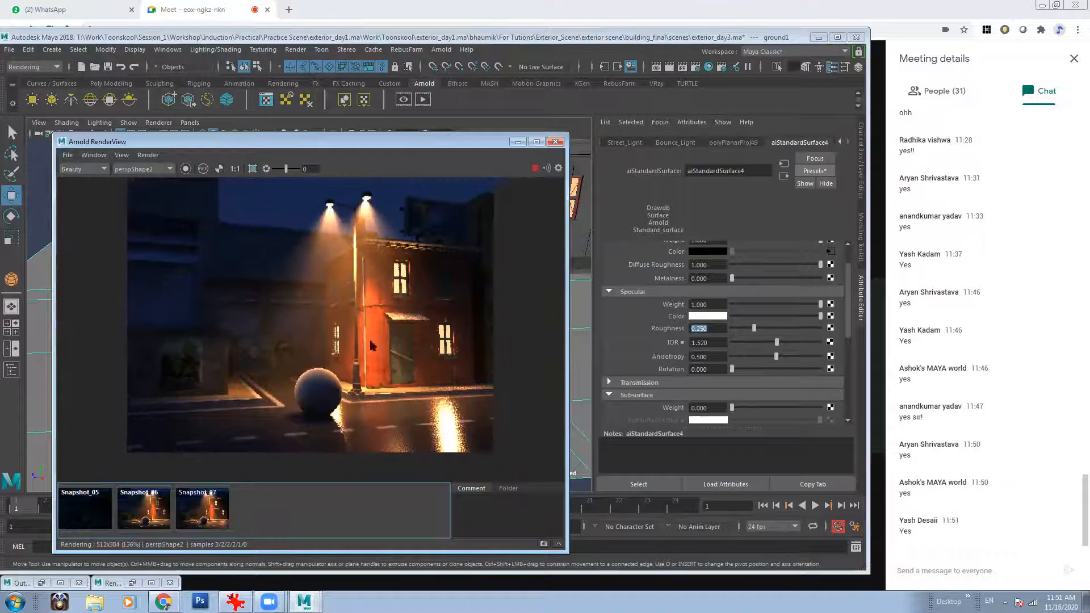
scroll(349, 309, "down", 1)
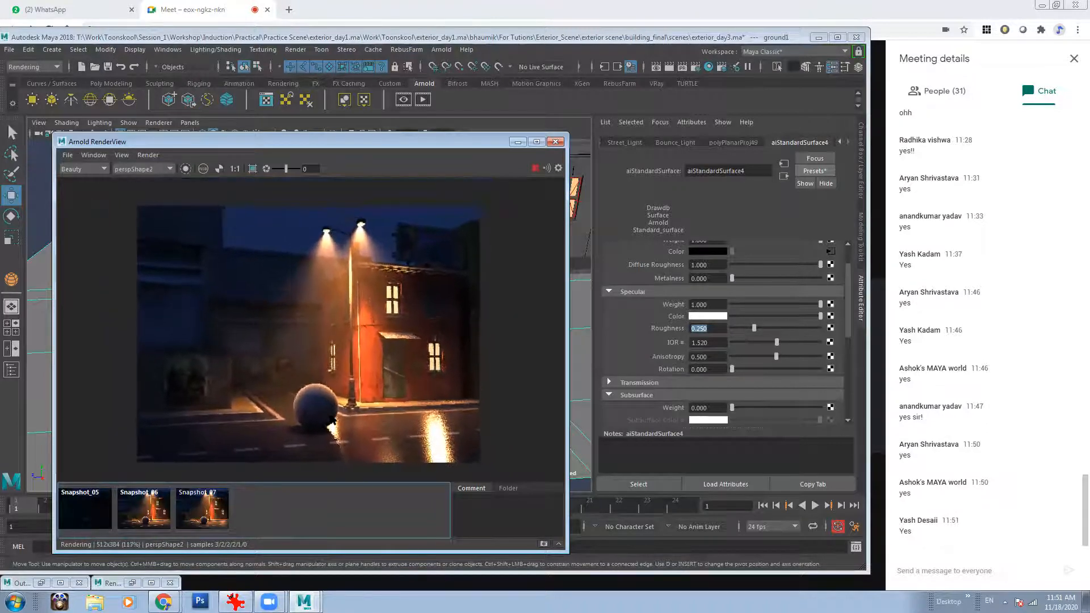
middle_click_drag(376, 382, 366, 381)
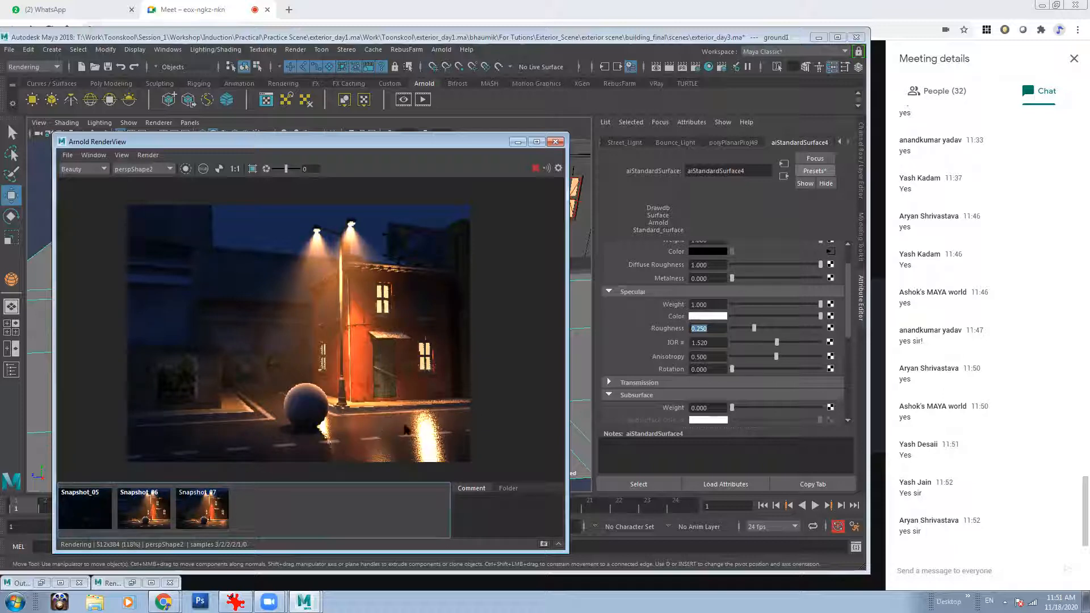
- Set the road material's specular roughness to 0.6
left_click_drag(697, 328, 712, 328)
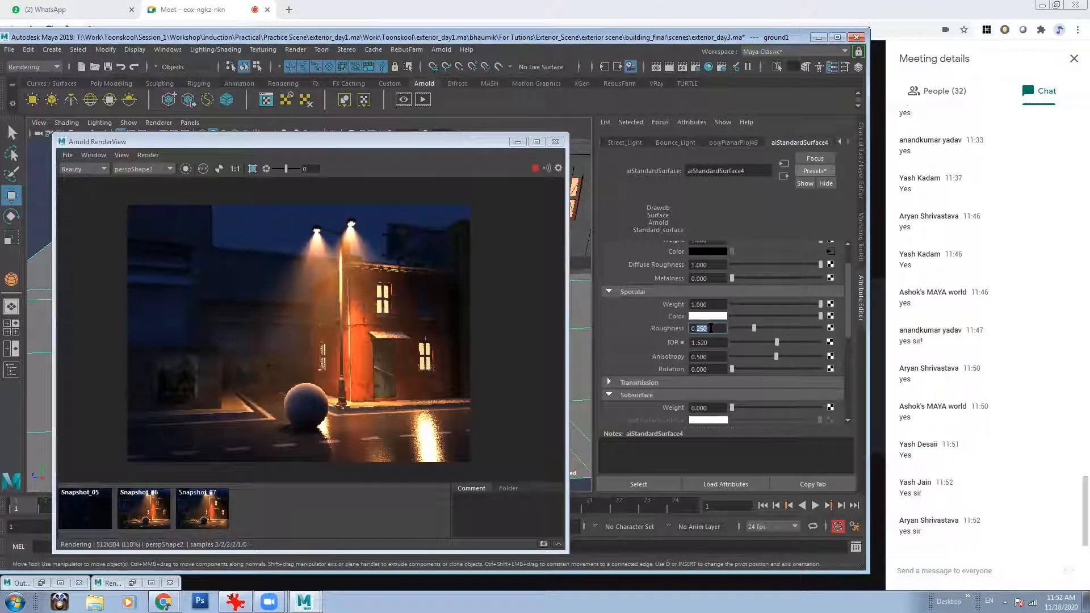
type("600")
key("Return")
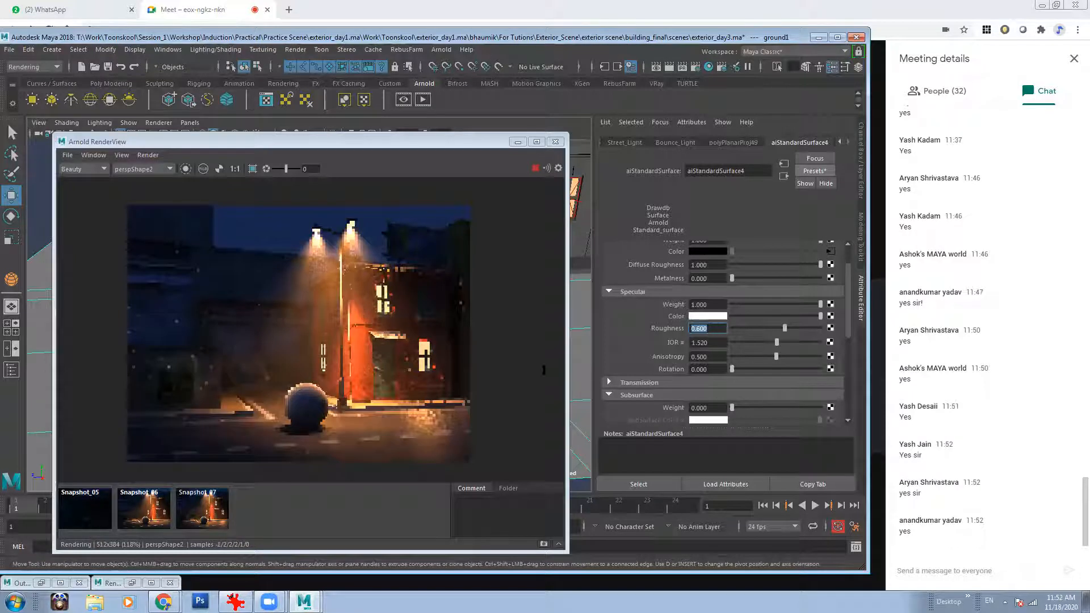
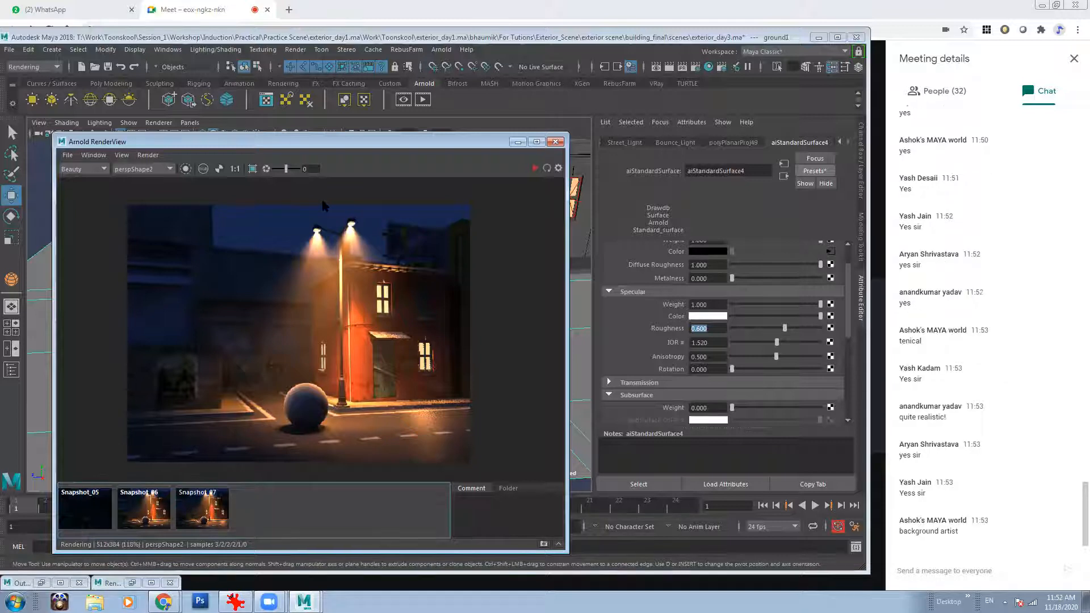
- Switch to Windows Explorer and open the Toonskool folder inside Work on DATA_VOL (T:)
key("super+e")
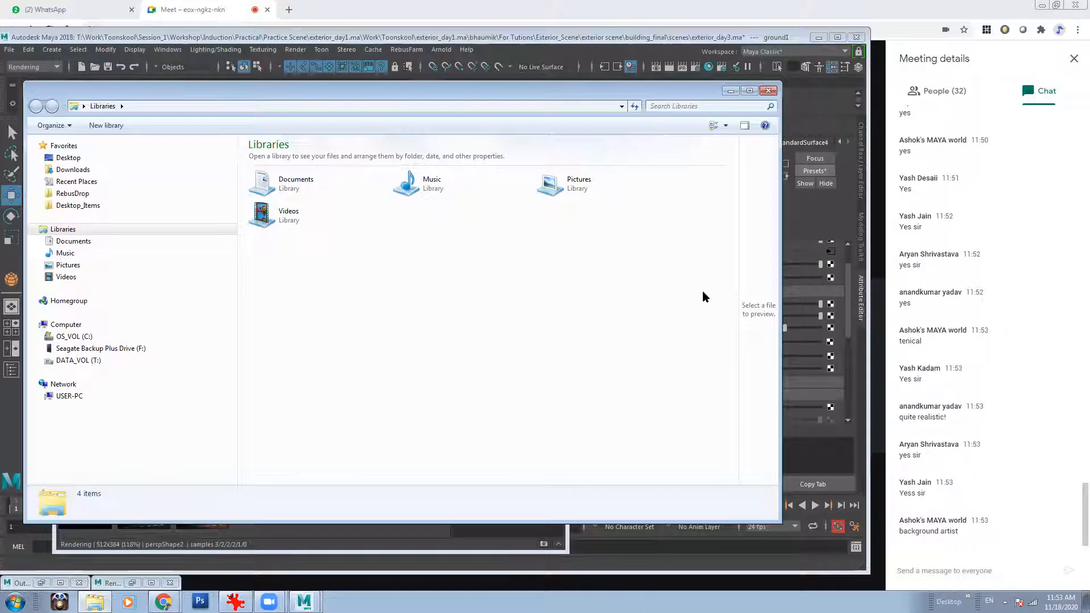
left_click(116, 361)
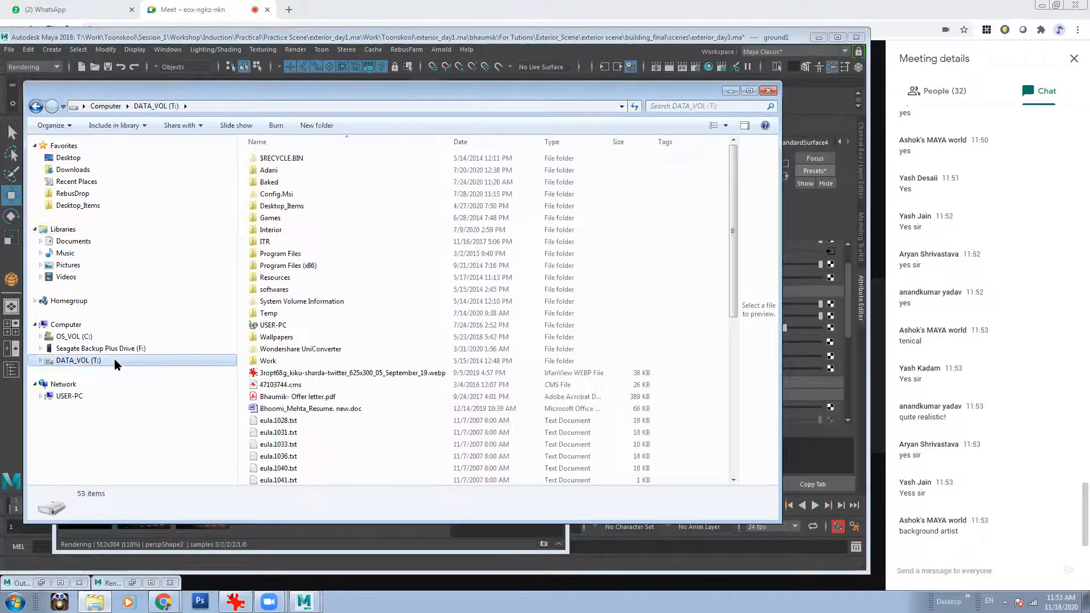
double_click(303, 365)
scroll(529, 480, "down", 5)
scroll(529, 479, "down", 10)
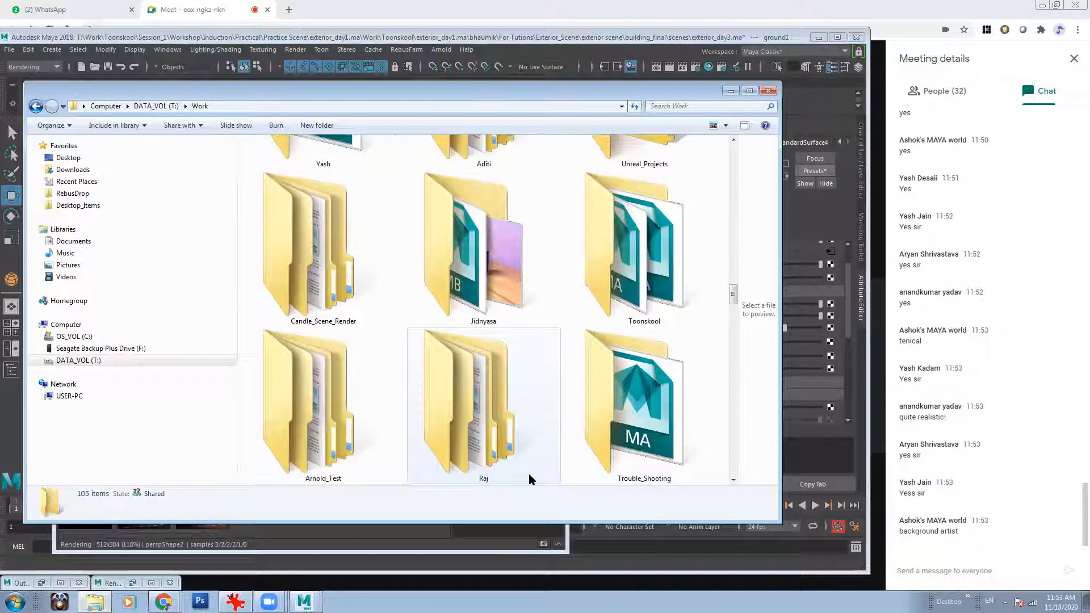
left_click(645, 262)
double_click(645, 262)
- Open the "2nd year ABCDE Student attendance_November_1.xlsx" workbook from the Attendance_Sheet folder in Excel
left_click(486, 236)
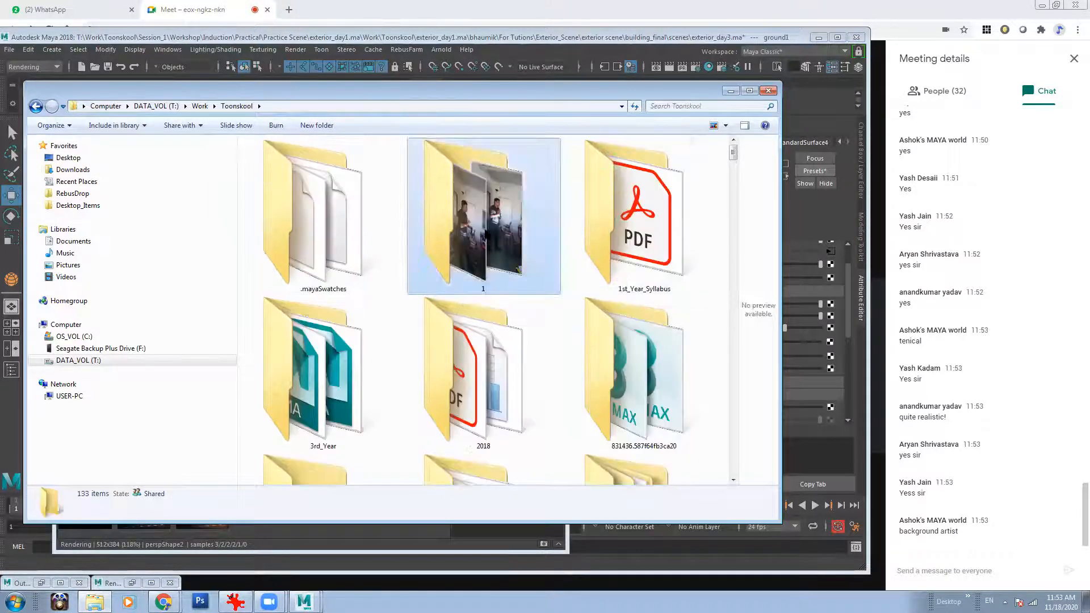
scroll(494, 230, "down", 5)
left_click(494, 230)
double_click(493, 230)
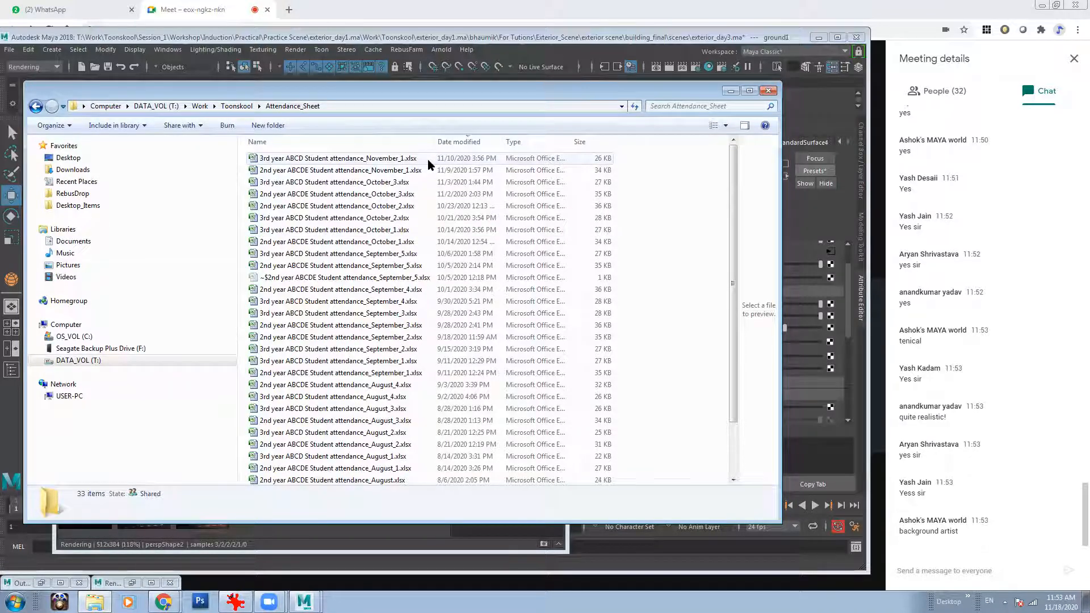
left_click(408, 170)
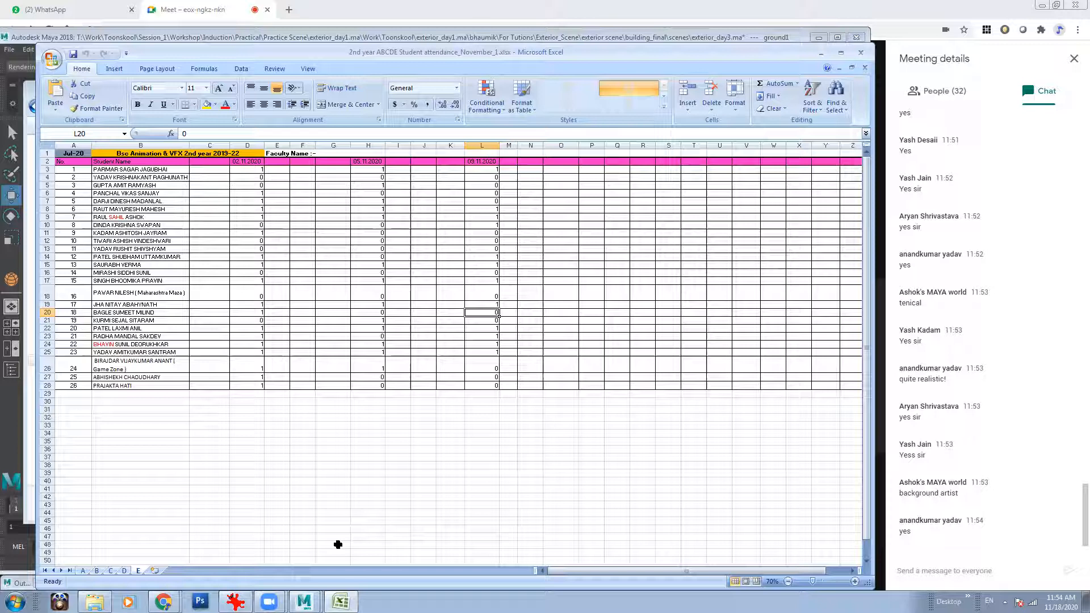
- Open sheet B and copy the 06.11.2020 date heading from cell F2 into cell R2
left_click(127, 570)
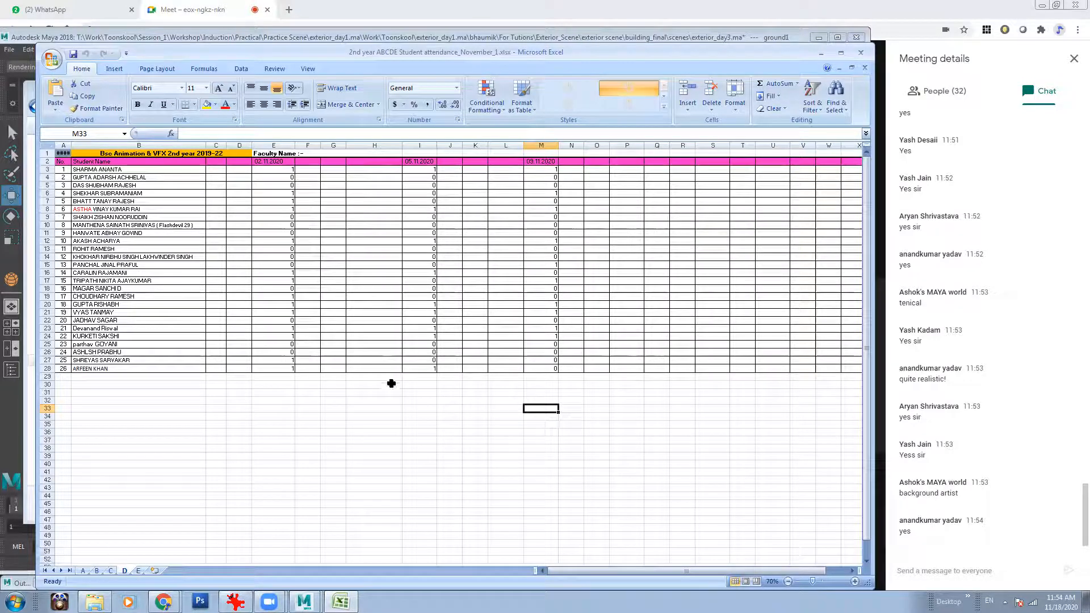
left_click(83, 572)
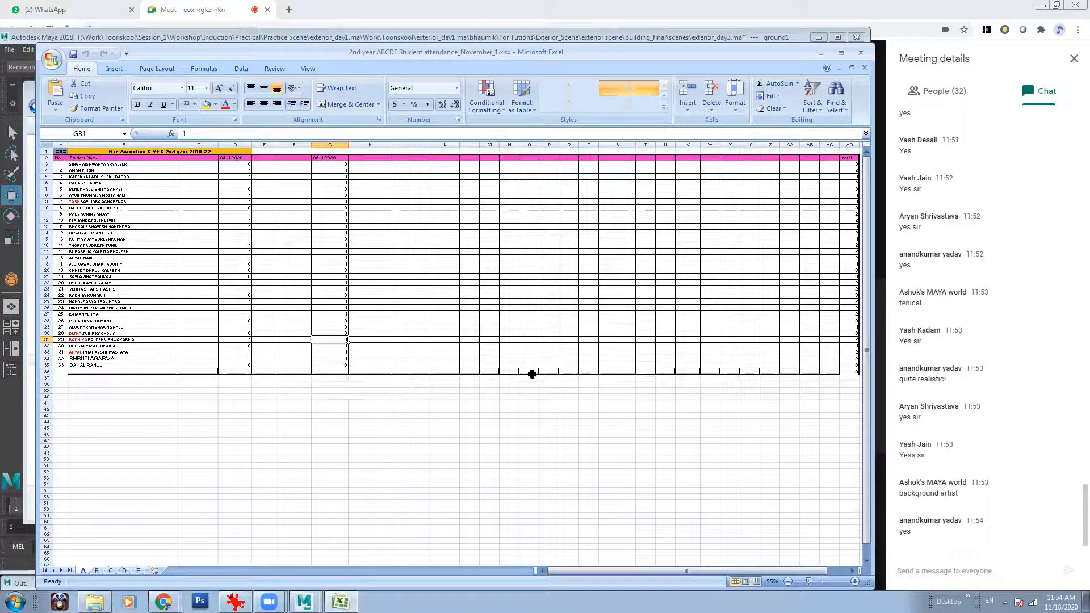
left_click(96, 571)
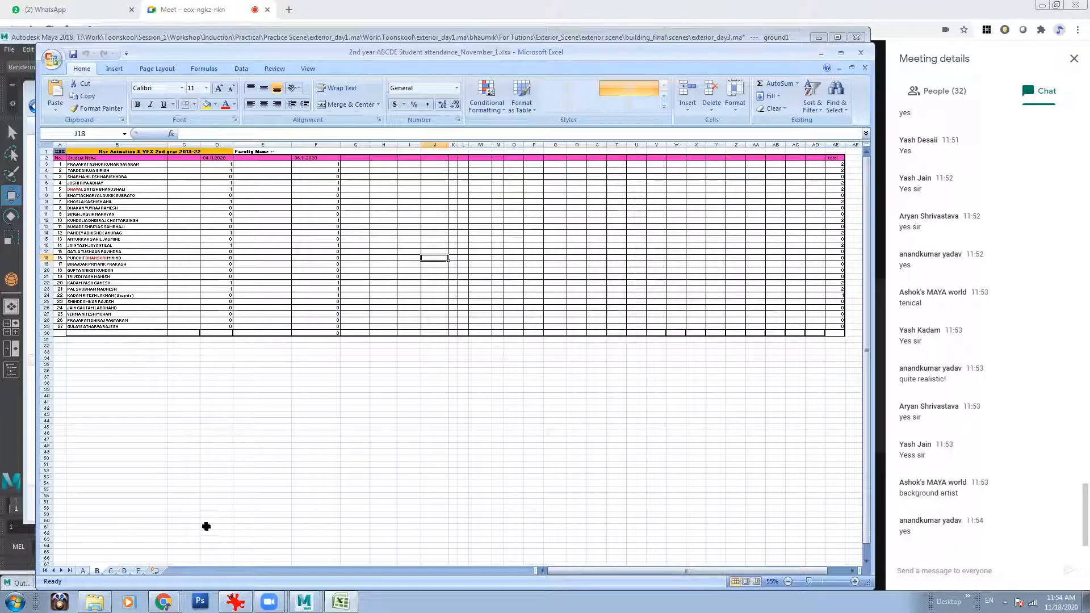
left_click(306, 157)
key("ctrl+c")
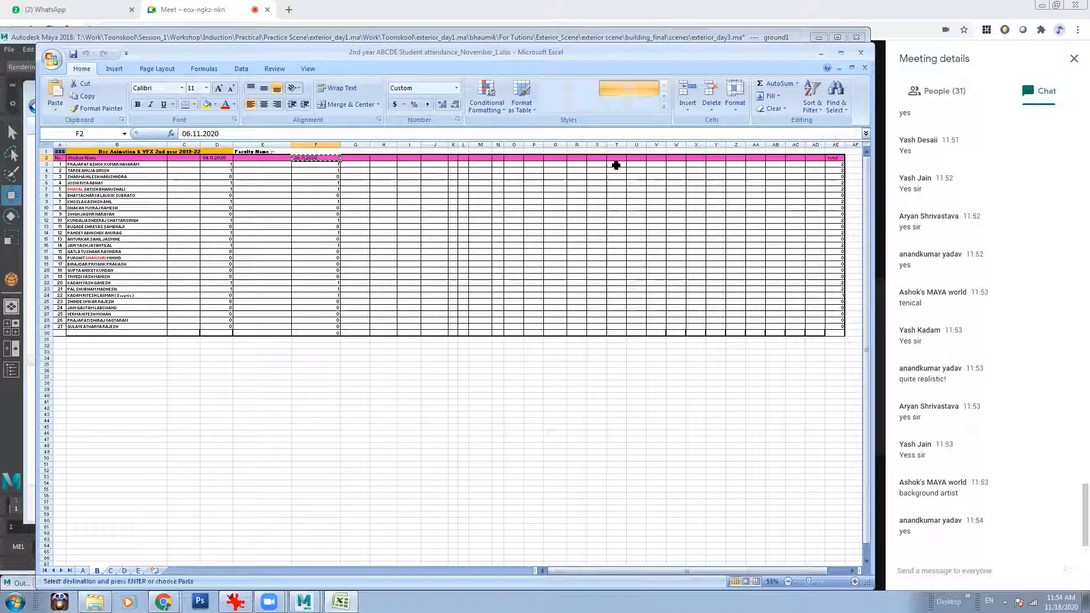
left_click(575, 158)
key("ctrl+v")
- Widen column R on sheet B and change its date heading to 18.11.2020
double_click(583, 158)
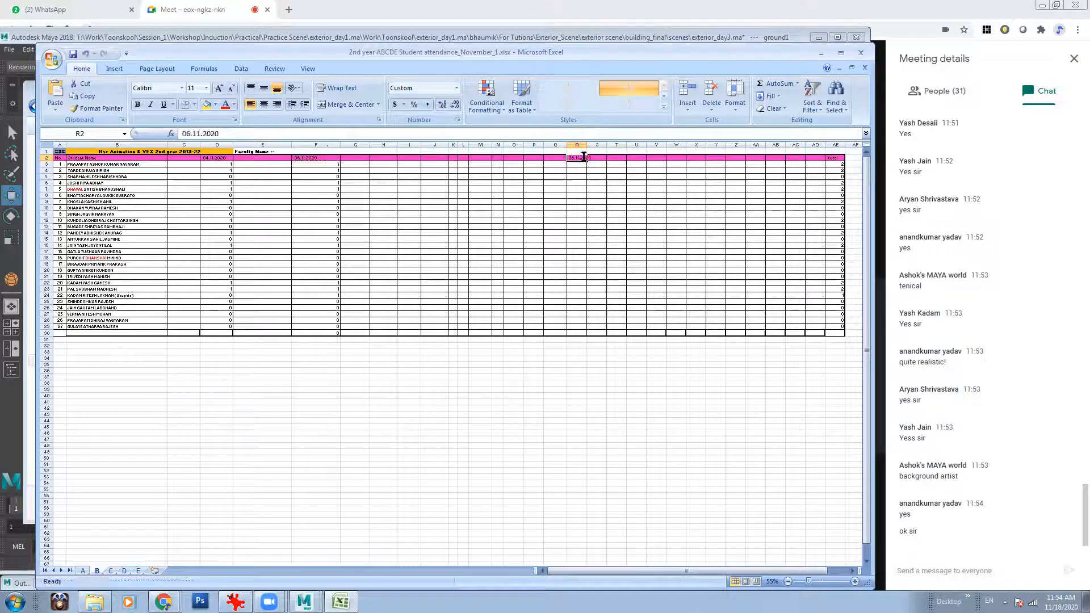
left_click(585, 146)
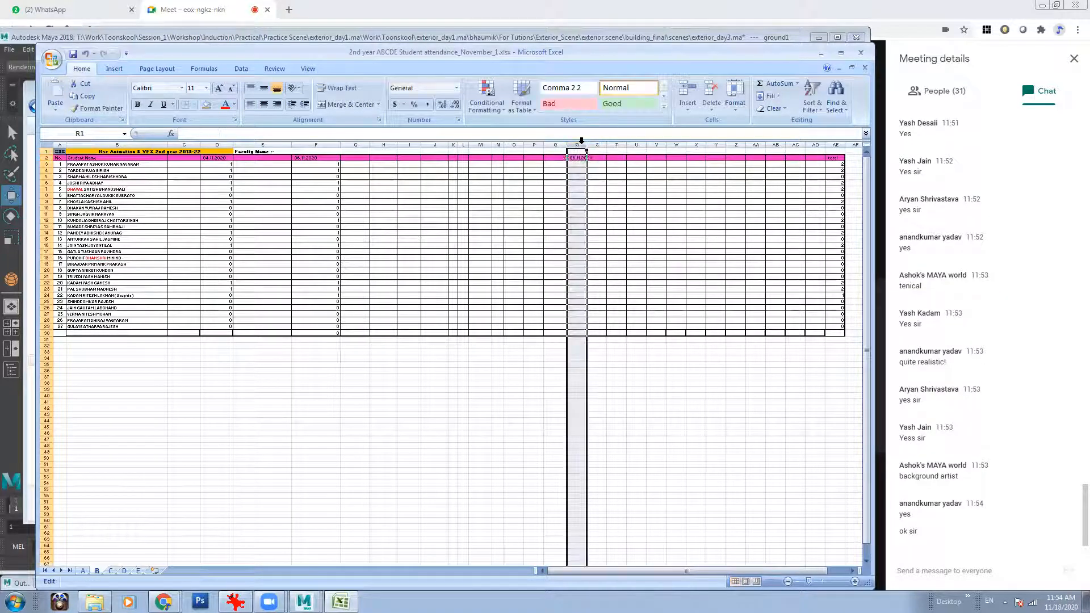
left_click_drag(586, 145, 595, 146)
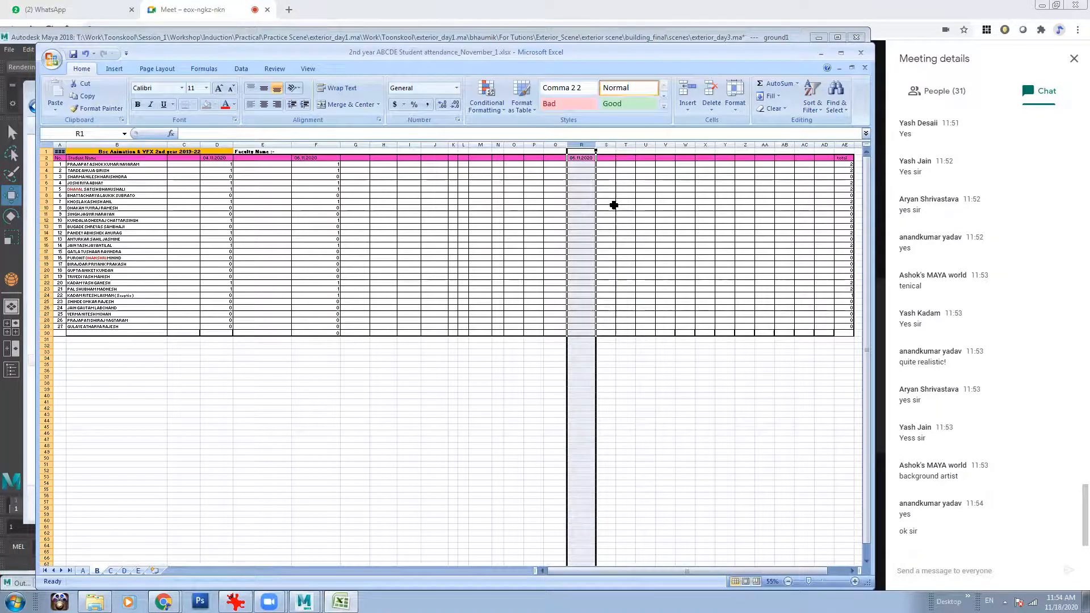
left_click(576, 159)
double_click(567, 159)
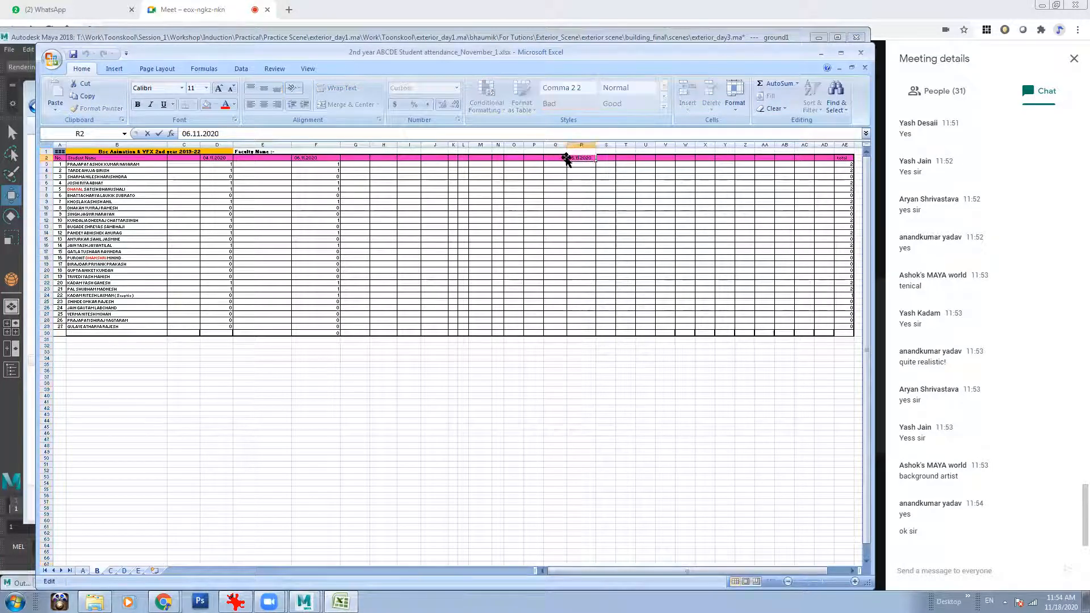
type("18")
left_click(579, 382)
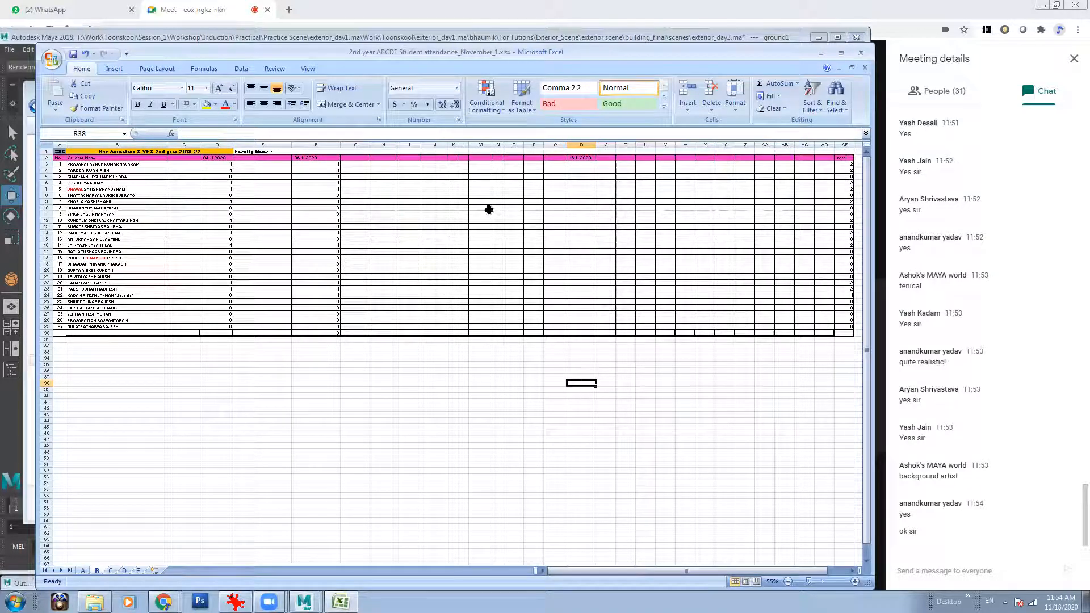
- Widen the narrow columns K and L, then enlarge and reposition the workbook window so the total column fits
mouse_move(469, 144)
left_mouse_down()
mouse_move(481, 145)
mouse_move(470, 144)
left_mouse_up()
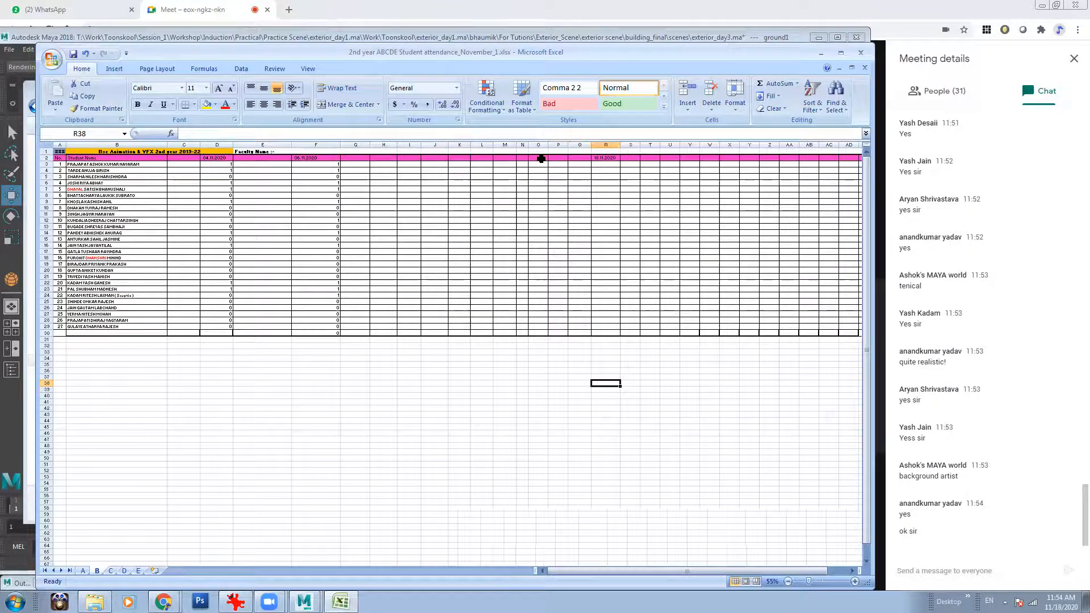
left_click(604, 165)
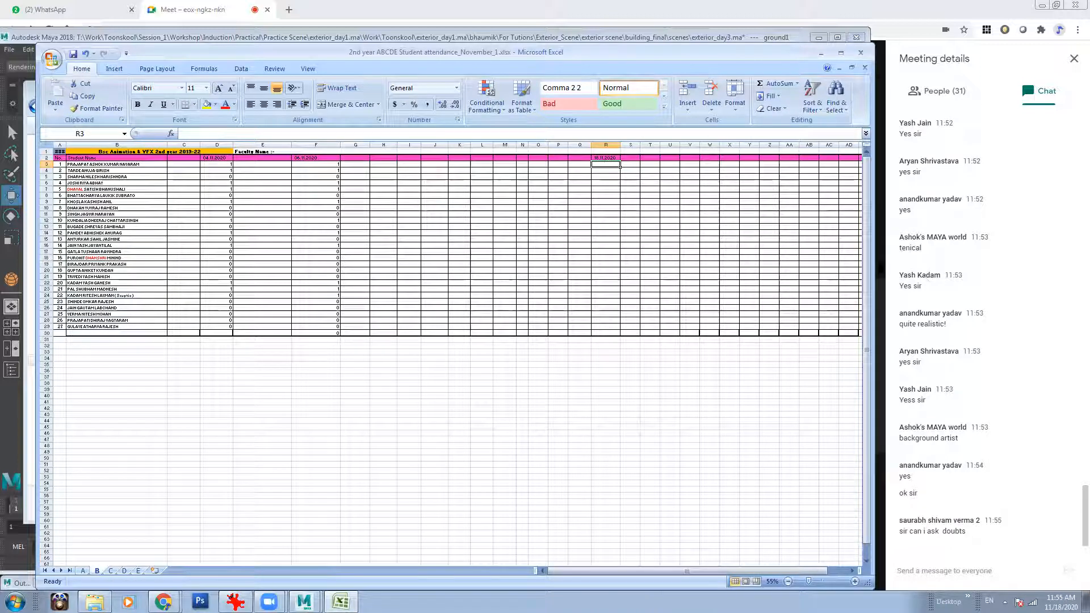
left_click_drag(871, 260, 896, 260)
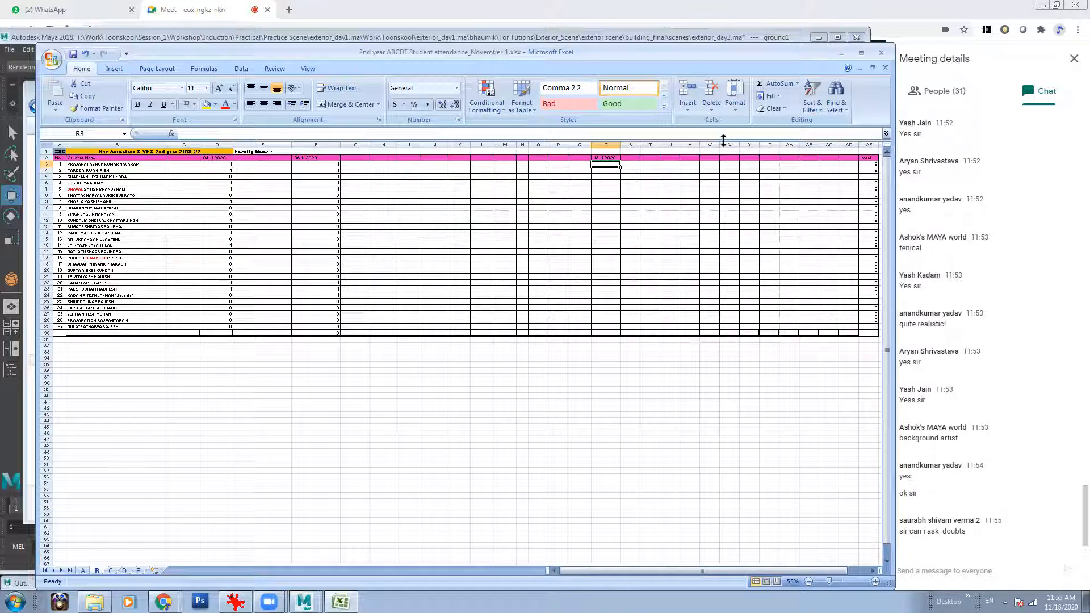
left_click_drag(741, 53, 727, 52)
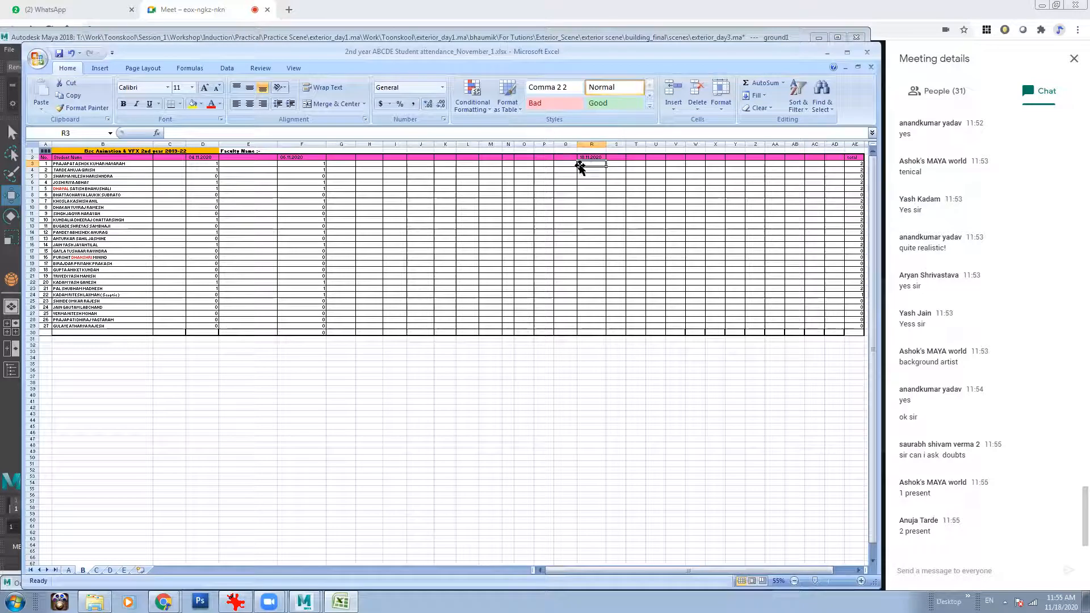
- Enter 1, 1, 0 and 1 for students 1 to 4 in the 18.11.2020 column, cells R3 to R6
type("1")
key("Return")
type("1")
key("Return")
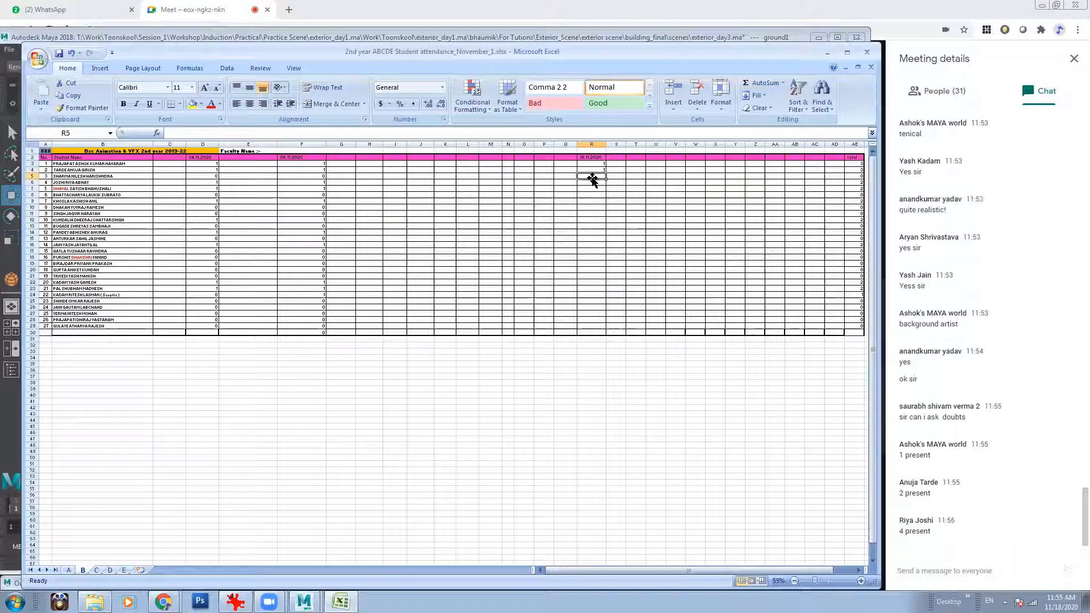
type("0")
key("Return")
type("1")
key("Return")
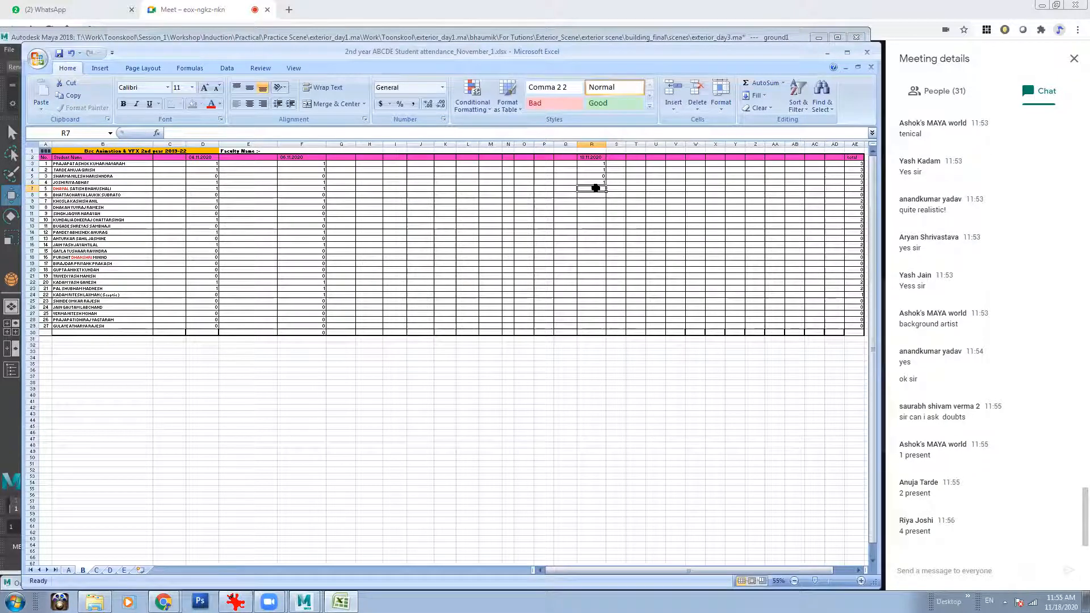
- Enter 0 for students 5 to 9 in the 18.11.2020 column, cells R7 to R11
type("0")
key("Return")
type("0")
key("Return")
type("0")
key("Return")
type("0")
key("Return")
type("0")
key("Return")
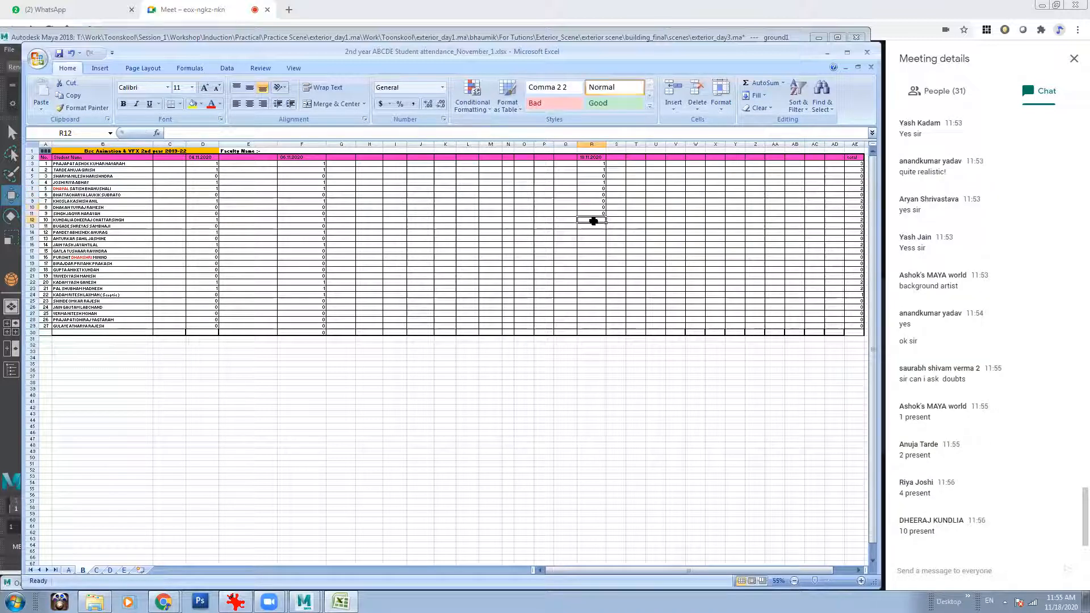
- Enter 1, 0, 1, 0 and 1 for students 10 to 14 in cells R12 to R16
type("1")
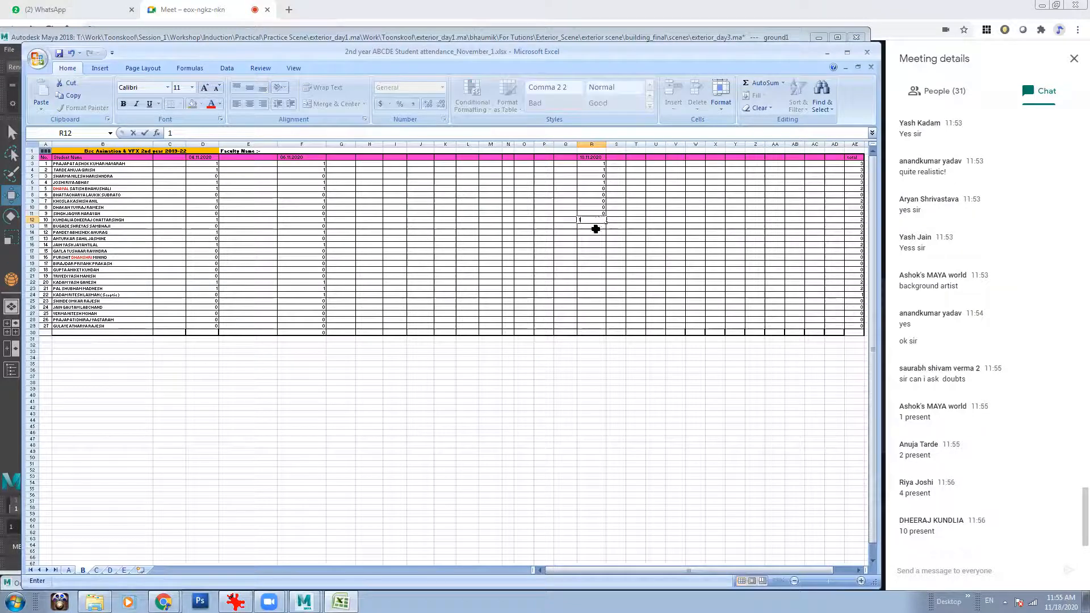
key("Return")
type("0")
key("Return")
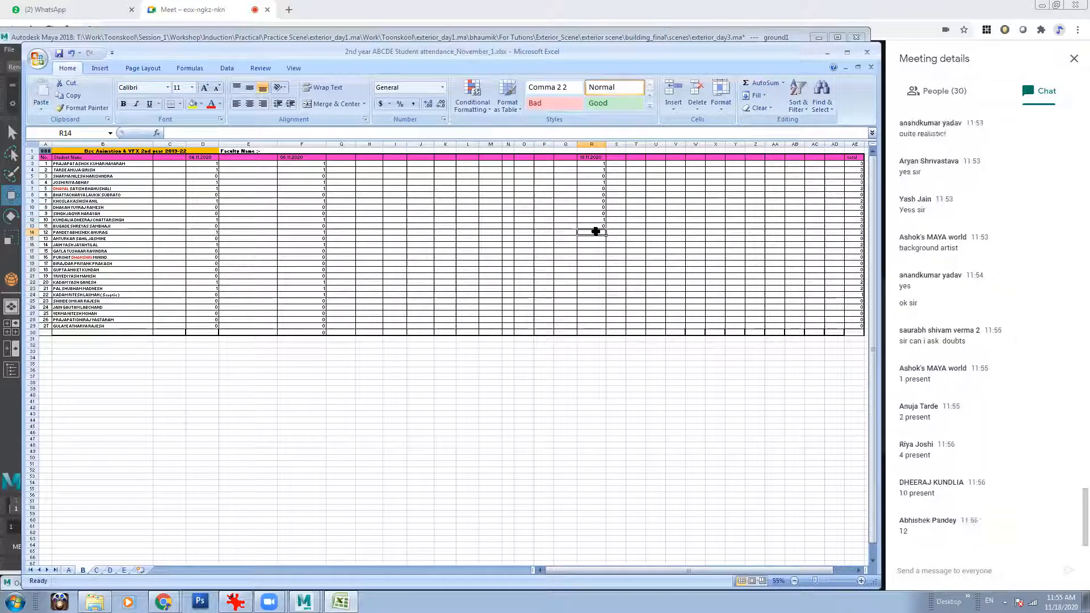
type("1")
key("Return")
type("0")
key("Return")
type("1")
key("Return")
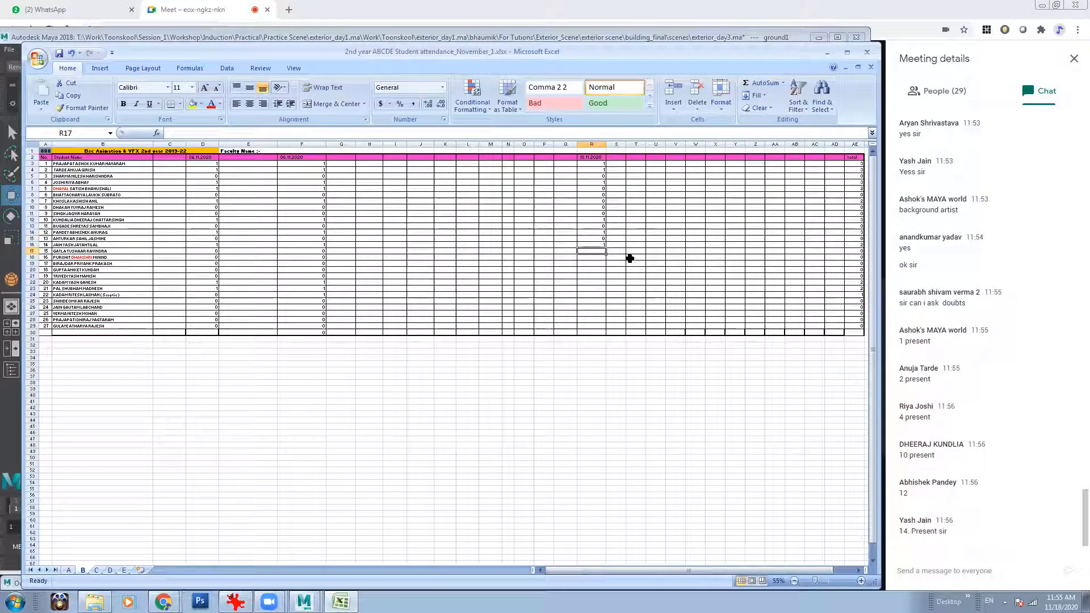
- Enter 0 for students 15 to 17 in the 18.11.2020 column, cells R17 to R19
type("0")
key("Return")
type("0")
key("Return")
type("0")
key("Return")
type("0")
key("Return")
- Change student 16's attendance for 18.11.2020 in cell R18 to 1
left_click(597, 270)
left_click(601, 263)
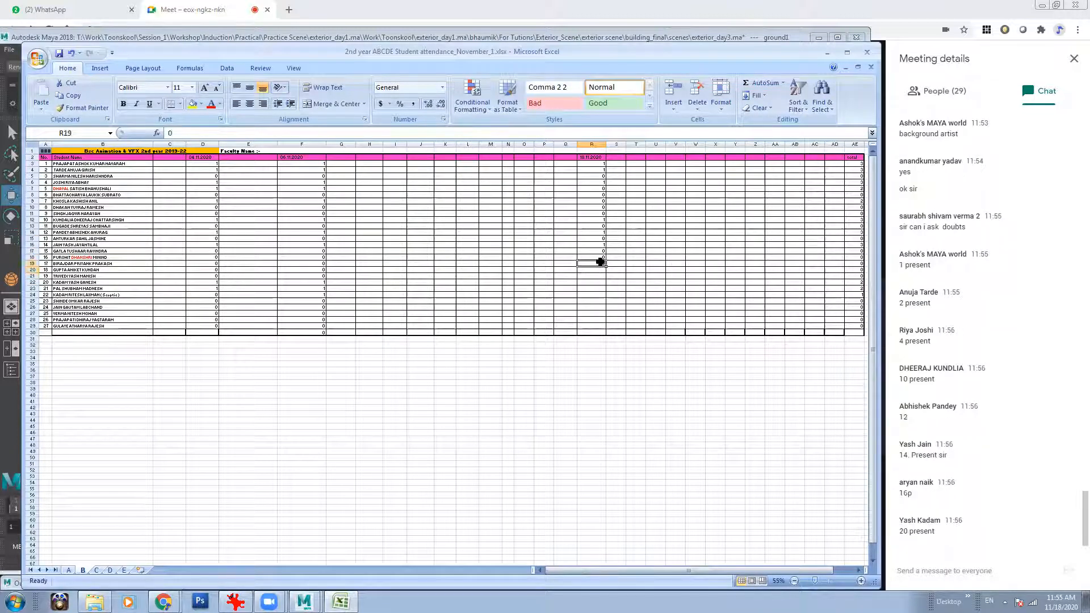
left_click(603, 256)
type("1")
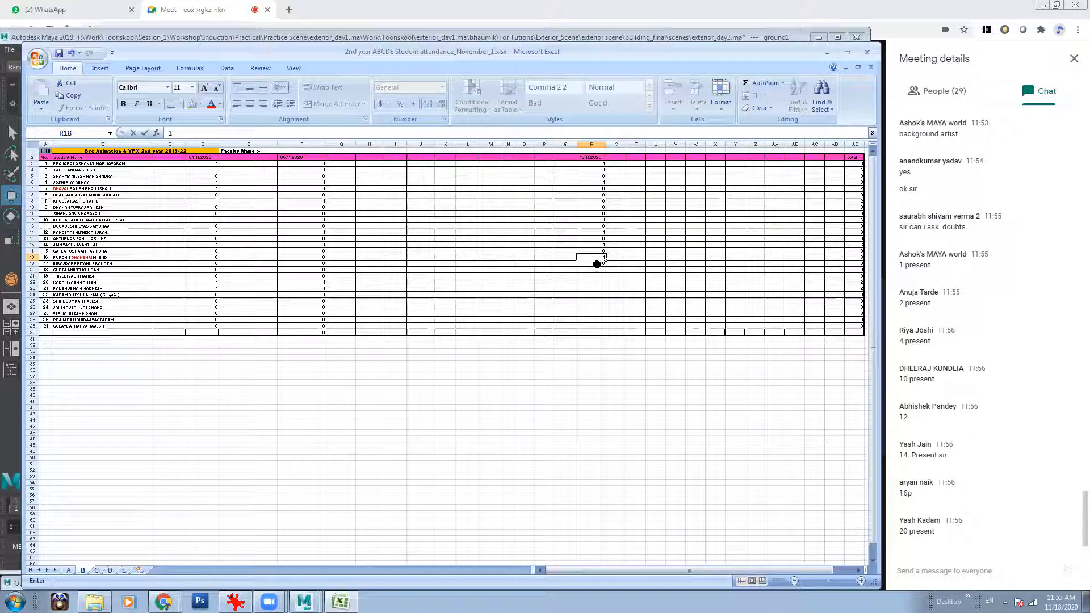
key("Return")
- Enter 0, 0, 1 and 0 for students 18 to 21 in cells R20 to R23
left_click(592, 276)
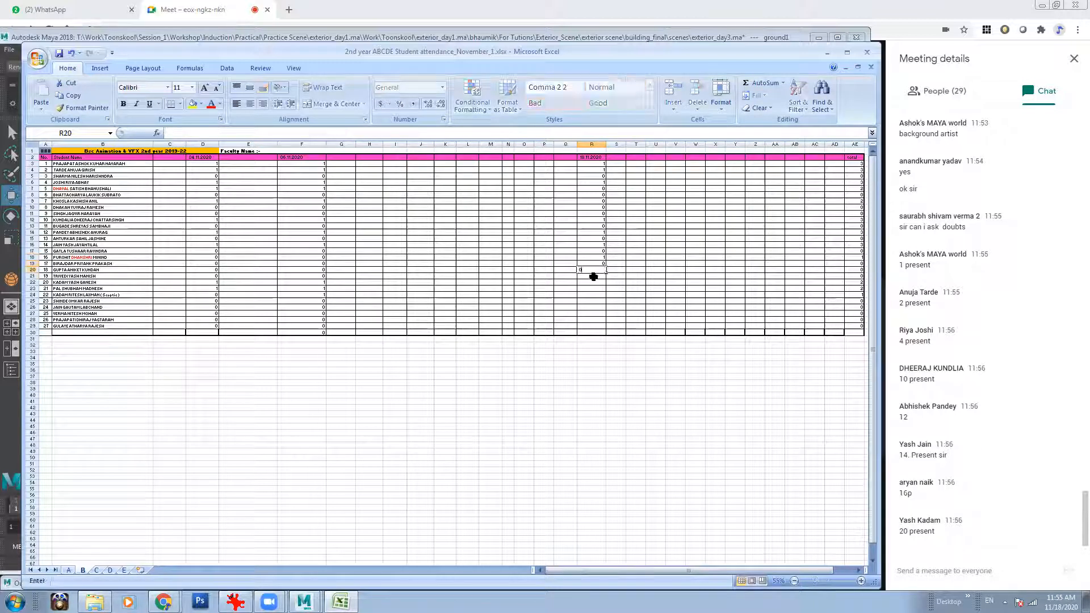
type("0")
left_click(594, 283)
type("1")
left_click(594, 291)
type("0")
- Enter 0 for students 22 to 27 and the blank row below them, cells R24 to R30
left_click(595, 296)
type("0")
left_click(593, 301)
type("0")
left_click(593, 307)
type("0")
left_click(595, 314)
type("0")
left_click(595, 319)
type("0")
left_click(596, 327)
type("0")
left_click(594, 358)
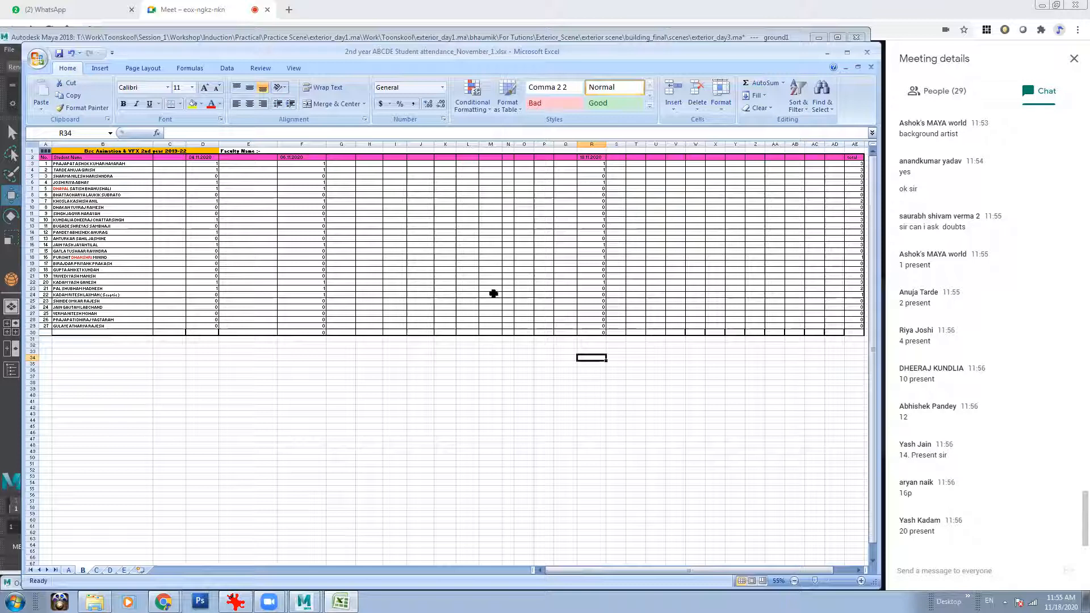
- Open sheet A and copy the 06.11.2020 date heading from cell G2 into cell Q2
left_click(69, 570)
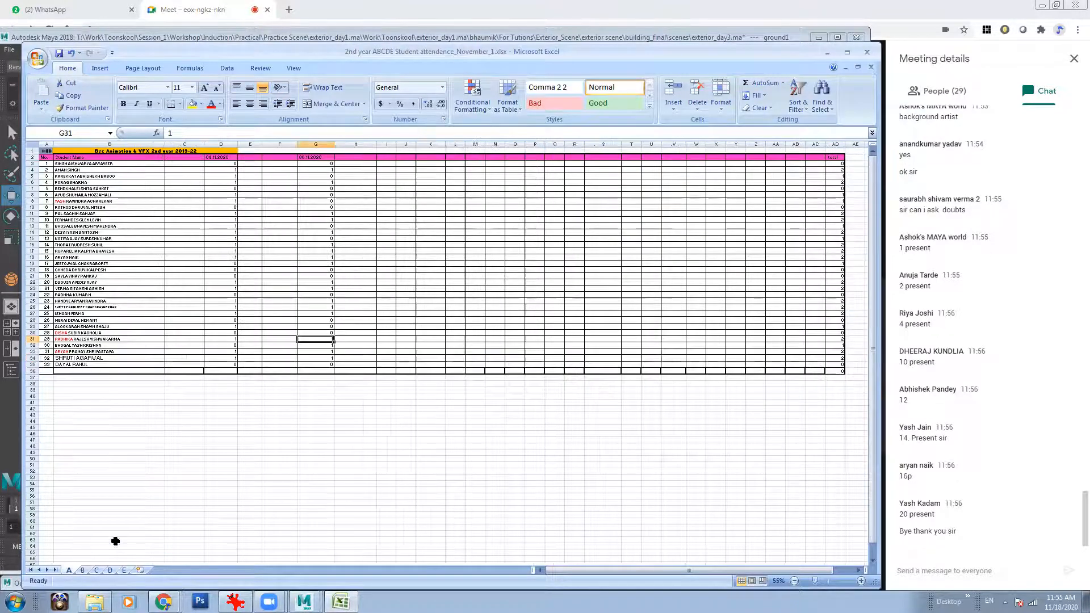
left_click(313, 158)
key("ctrl+c")
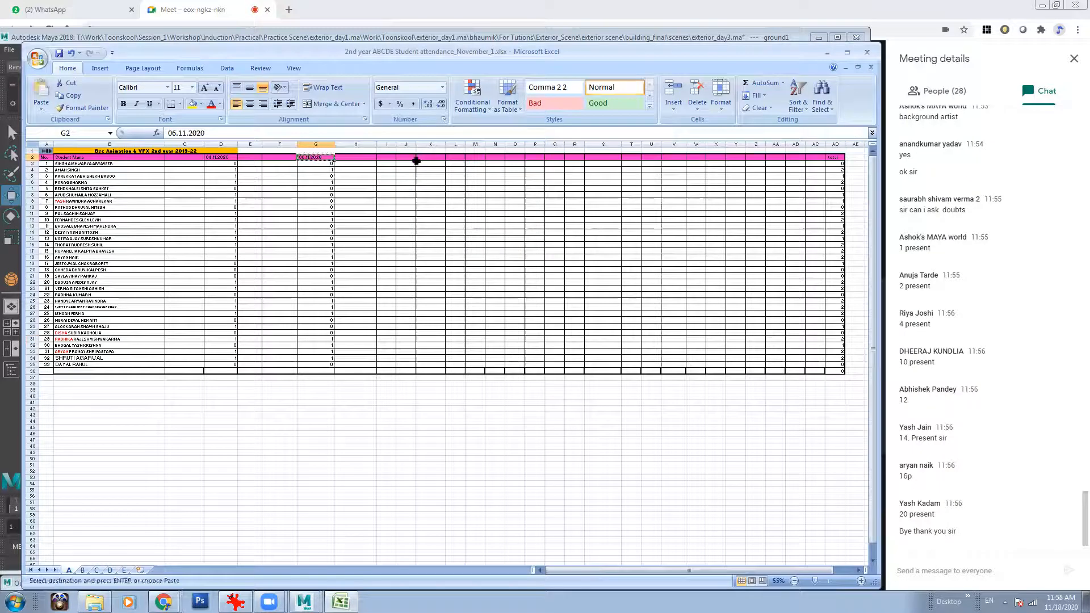
left_click(555, 159)
key("ctrl+v")
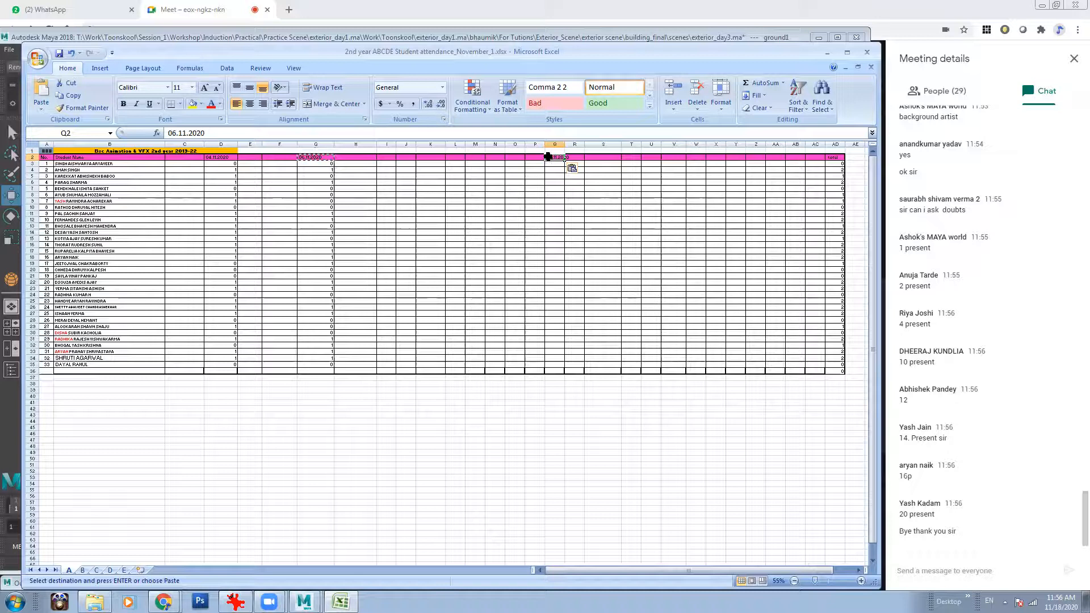
- Change the date heading in Q2 on sheet A to 18.11.2020 and widen column Q to fit
double_click(549, 157)
type("18")
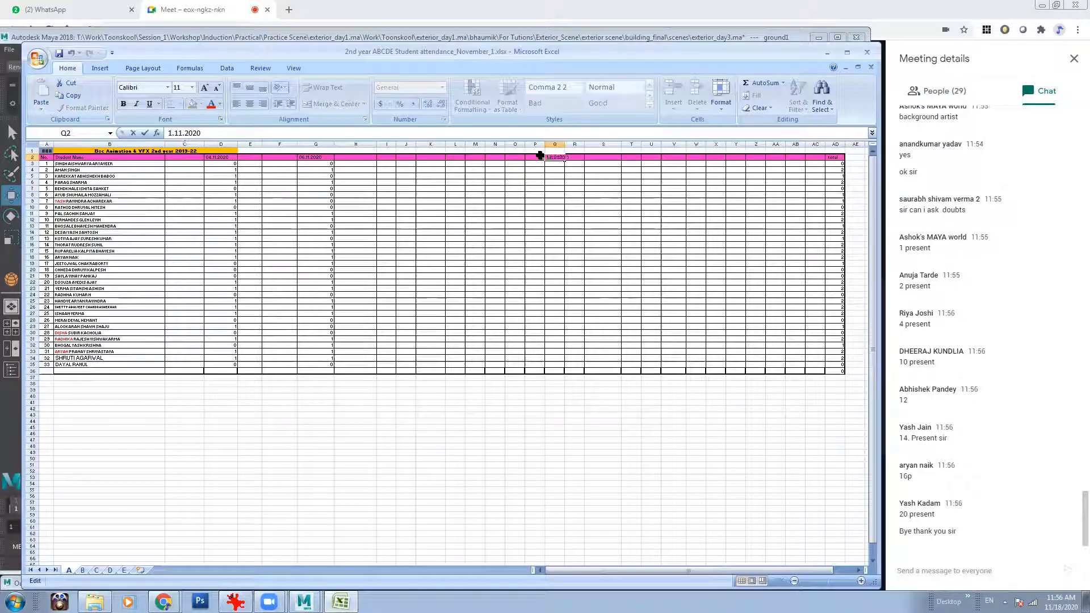
left_click(555, 220)
double_click(565, 145)
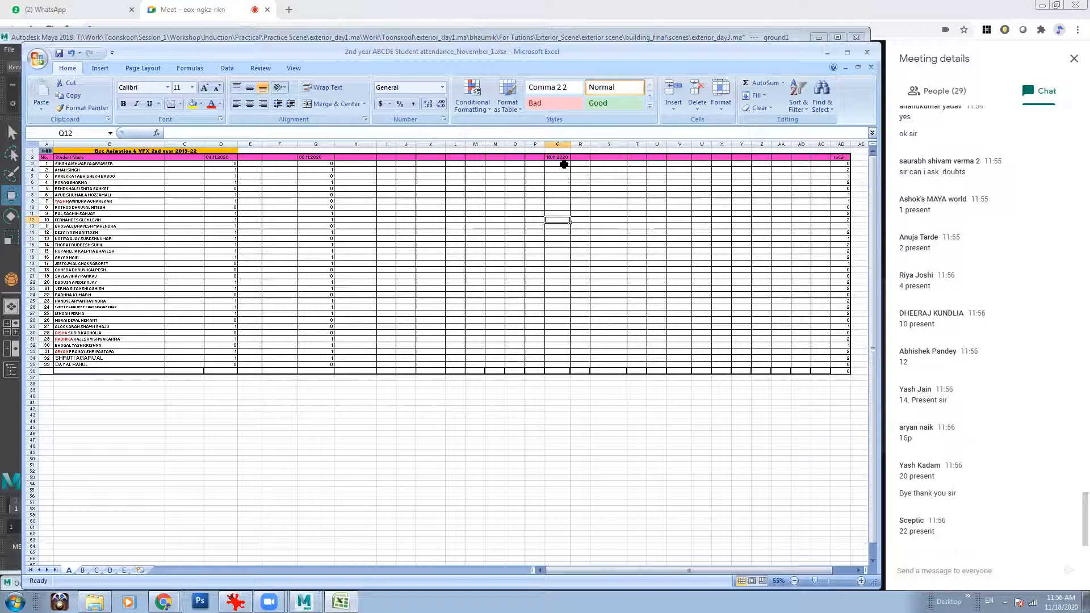
- Return to sheet B and change student 22's attendance for 18.11.2020 to 1
left_click(82, 570)
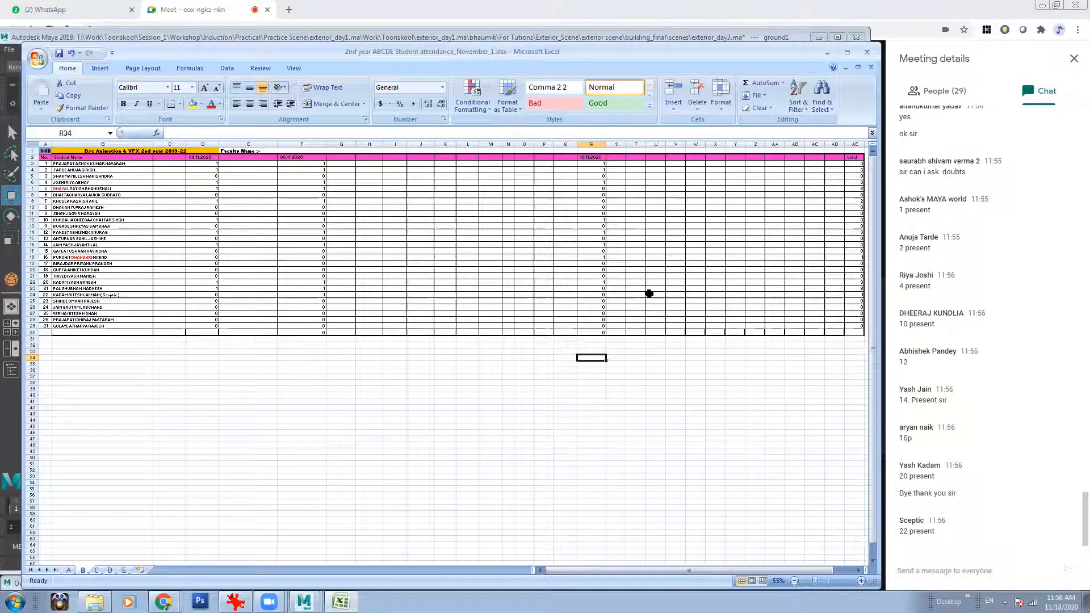
left_click(601, 288)
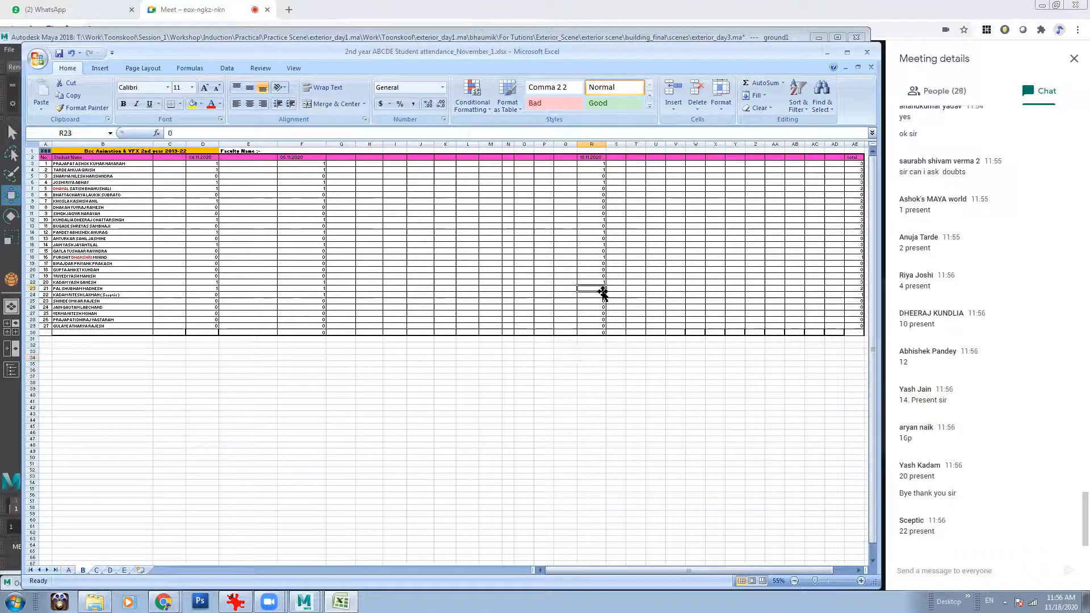
double_click(599, 289)
left_click(573, 365)
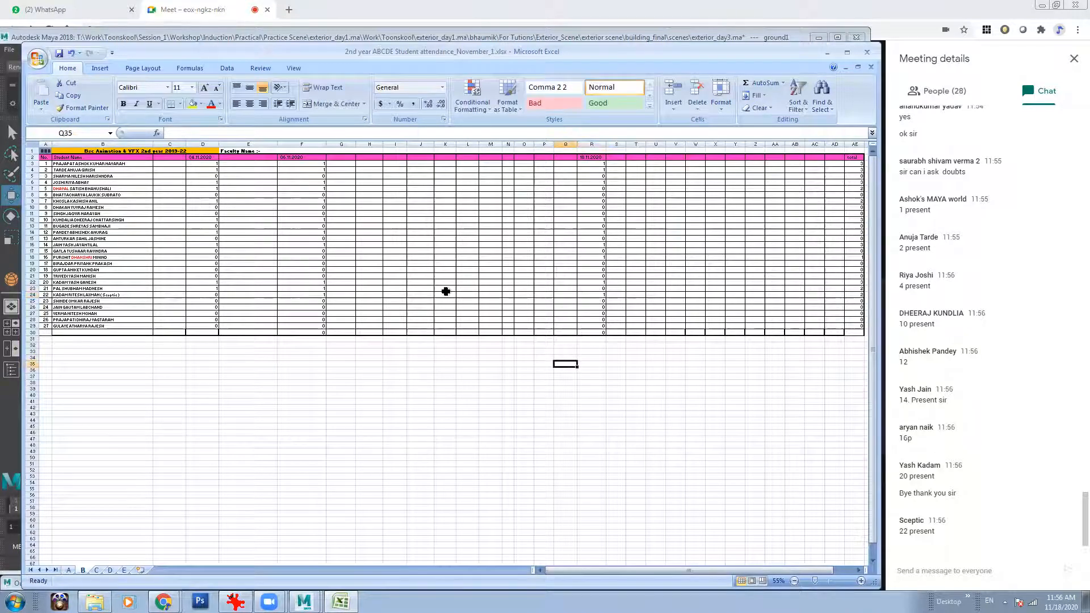
- On sheet A, enter 0 for students 1 to 4 in the 18.11.2020 column, cells Q3 to Q6
left_click(68, 571)
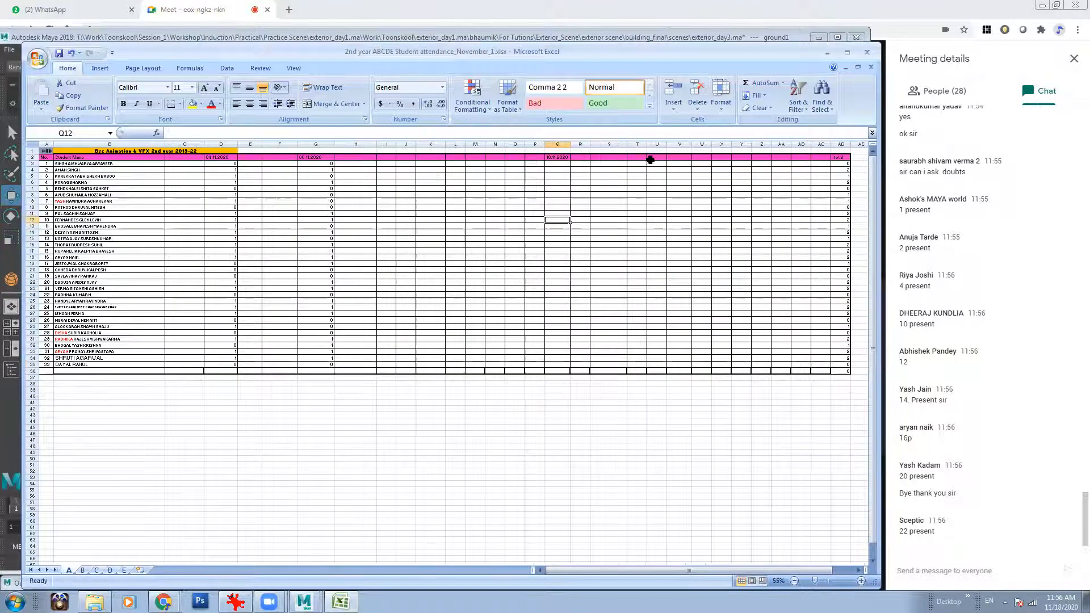
left_click(556, 163)
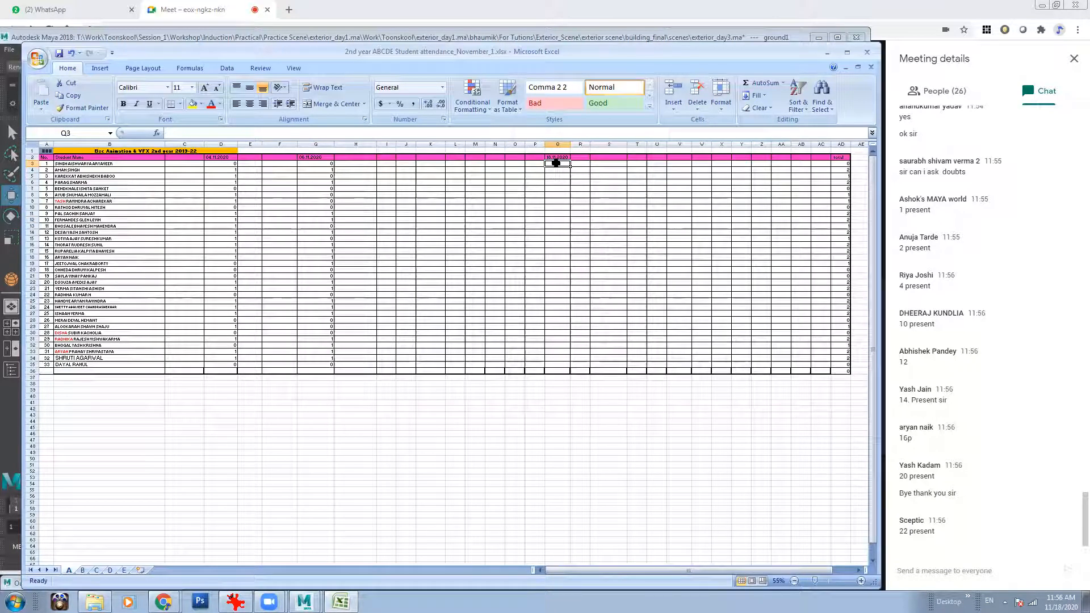
type("0")
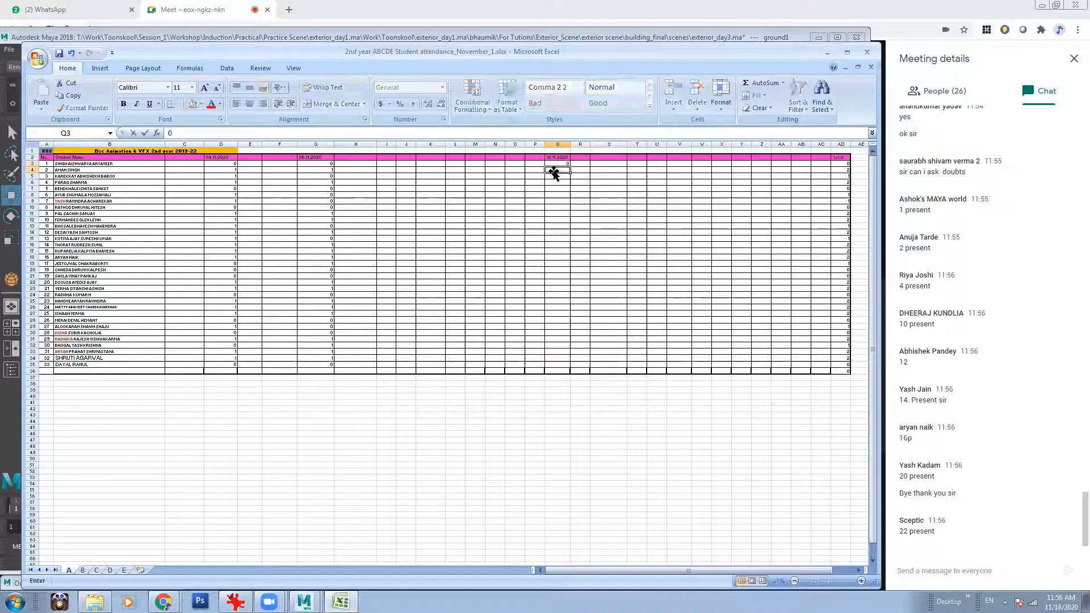
key("Return")
type("0")
key("Return")
type("0")
key("Return")
type("0")
key("Return")
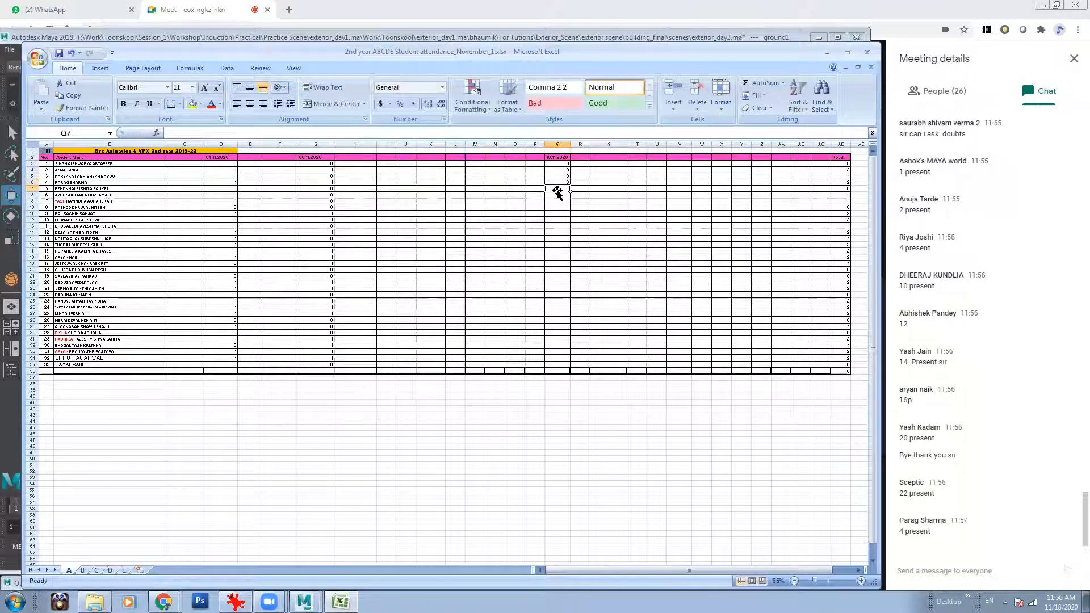
- On sheet A, change student 4's 18.11.2020 attendance to 1 and enter 0 for students 5 to 10, cells Q6 to Q12
left_click(562, 181)
type("1")
key("Return")
type("0")
left_click(557, 195)
type("0")
left_click(558, 200)
type("0")
left_click(557, 208)
type("0")
left_click(557, 213)
type("0")
left_click(557, 219)
type("0")
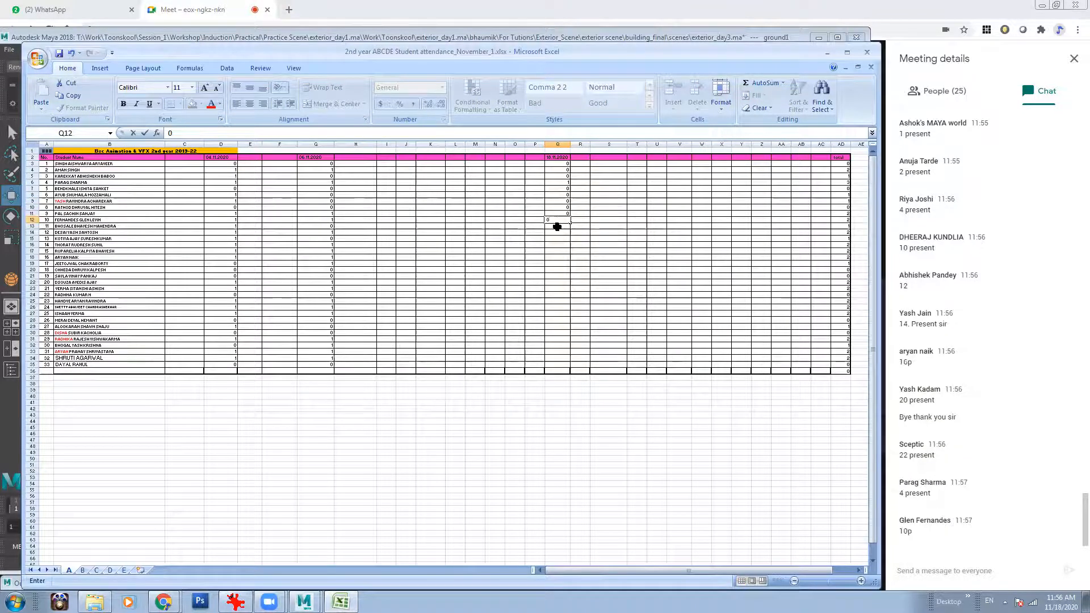
- Change the 18.11.2020 attendance of students 10 and 2 to 1 in cells Q12 and Q4
left_click(557, 219)
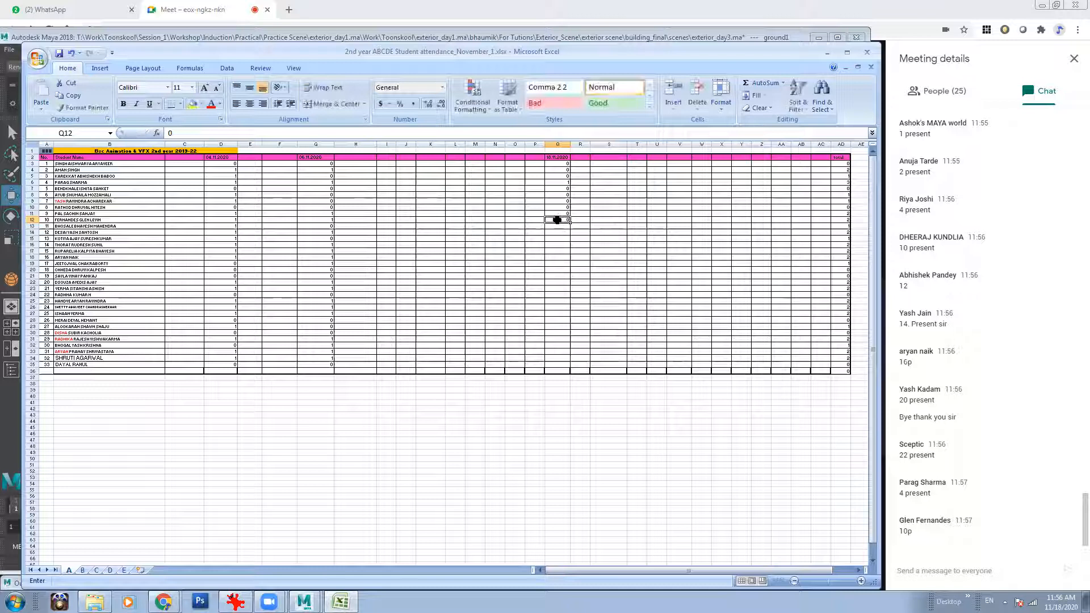
type("1")
left_click(557, 225)
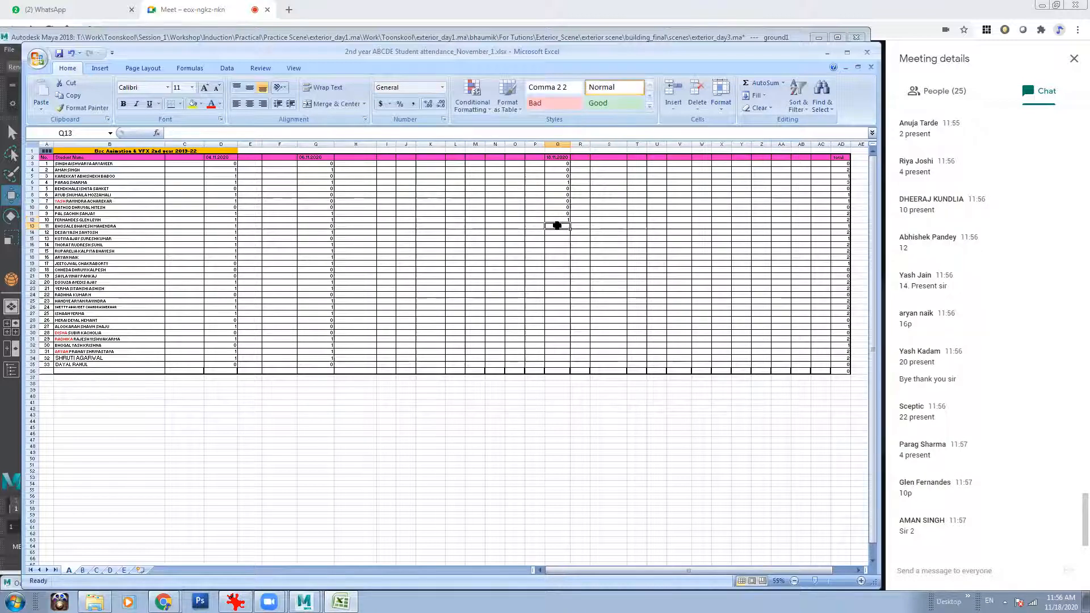
left_click(559, 170)
type("1")
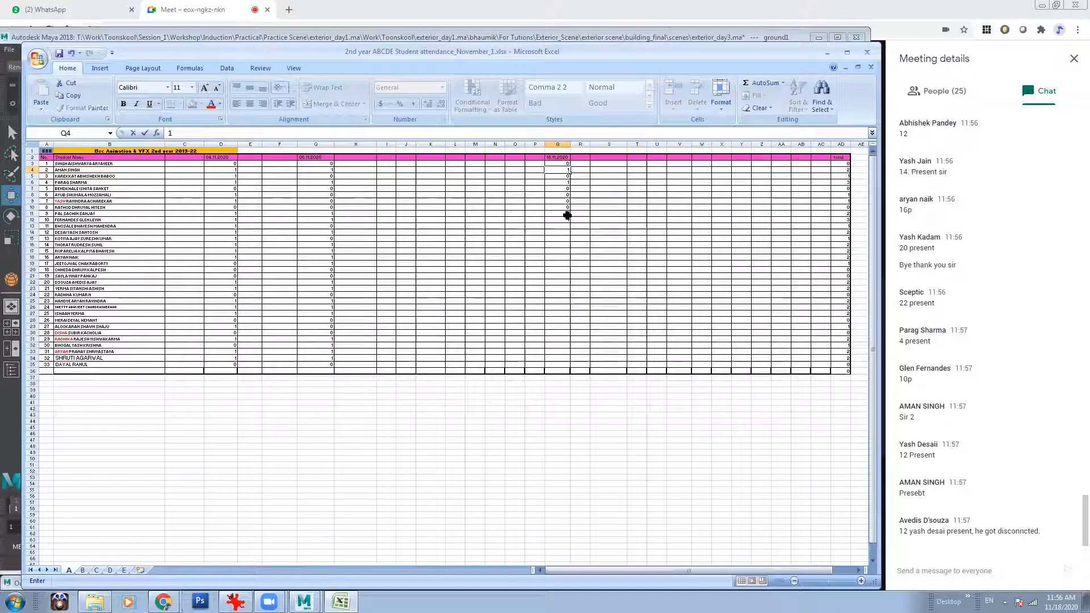
- Enter 18.11.2020 attendance of 0 for student 11, 1 for student 12 and 0 for students 13 to 16, cells Q13 to Q18
left_click(560, 225)
type("0")
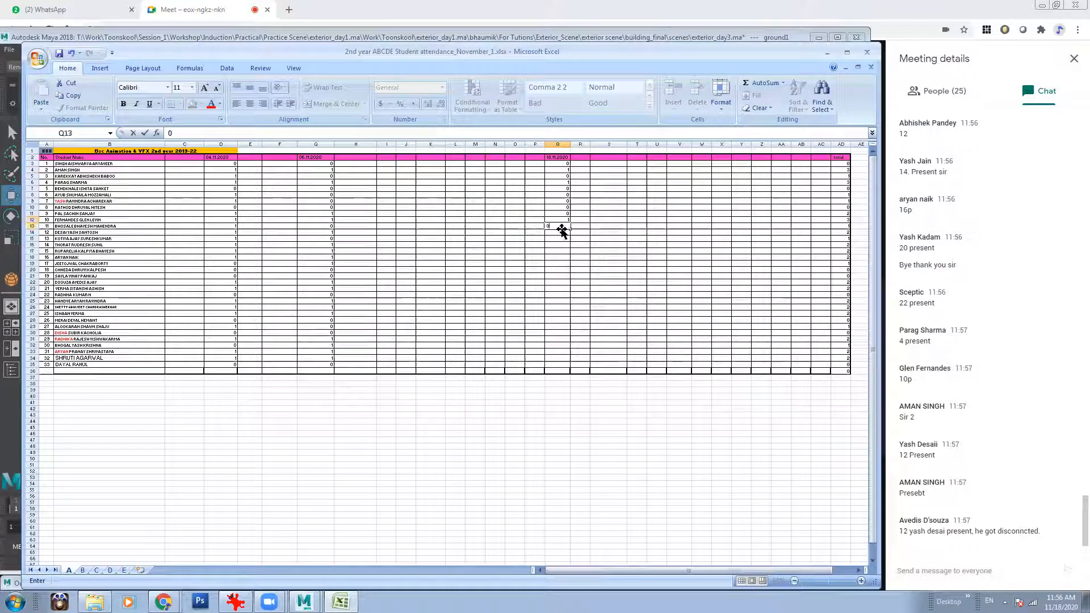
left_click(560, 232)
type("1")
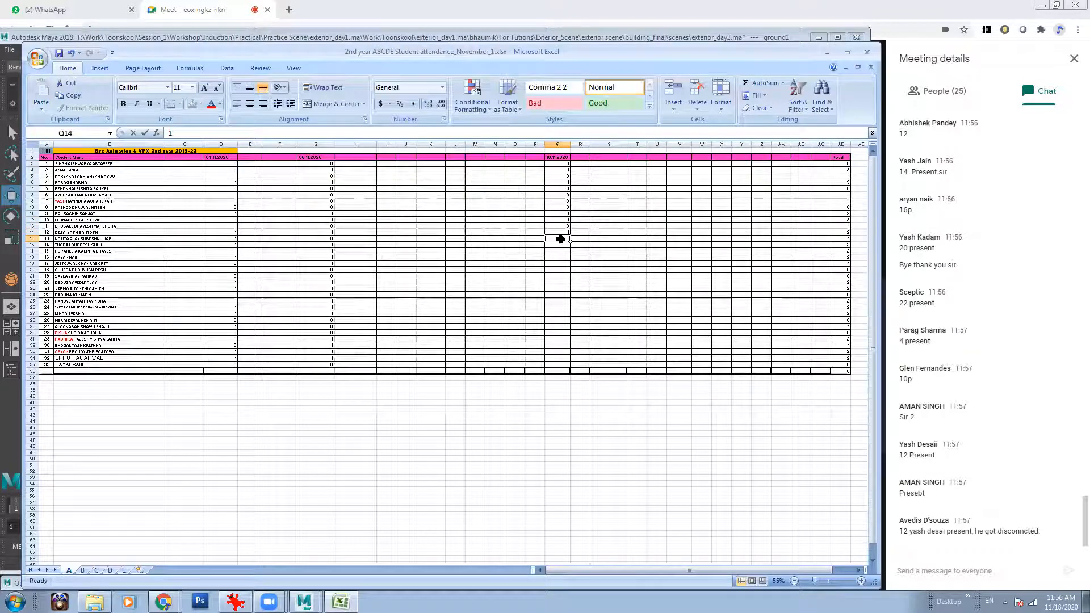
type("0")
left_click(558, 246)
type("0")
left_click(563, 251)
type("0")
key("Return")
type("0")
key("Return")
key("Return")
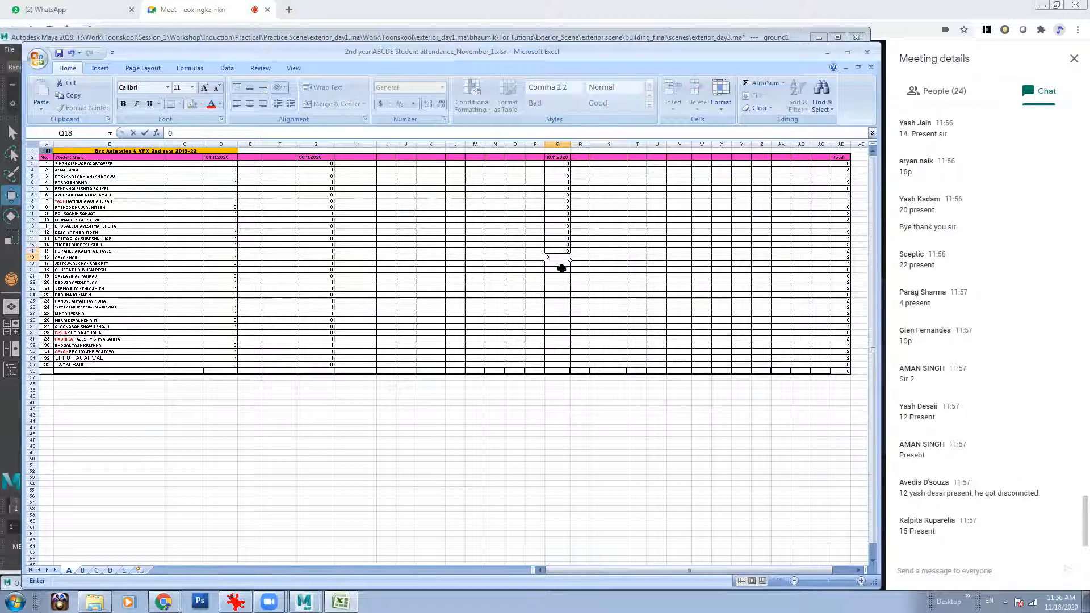
- Change the 18.11.2020 attendance of students 15 and 16 to 1 in cells Q17 and Q18
left_click(561, 252)
type("1")
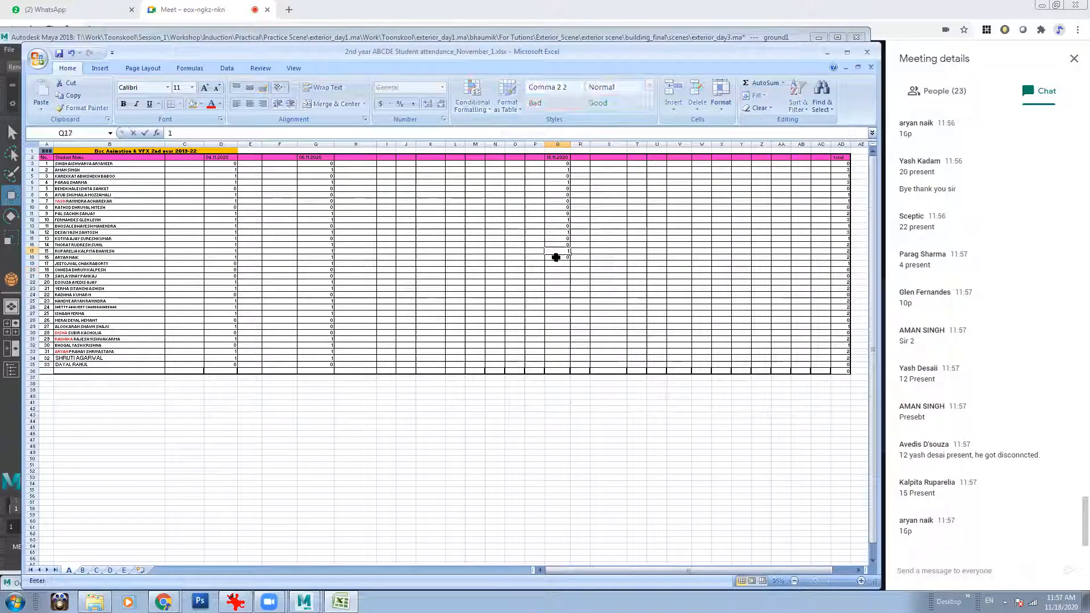
key("Return")
type("1")
key("Return")
- Enter 0 for students 17 to 21 in the 18.11.2020 column, cells Q19 to Q23
type("0")
key("Return")
type("0")
left_click(564, 276)
type("0")
left_click(563, 282)
type("0")
left_click(560, 290)
type("0")
left_click(561, 300)
- Change the 18.11.2020 attendance of students 20 and 21 to 1 in cells Q22 and Q23
left_click(559, 282)
type("1")
left_click(558, 289)
type("1")
- Enter 0 for students 22 and 23 and 1 for students 24 and 25, cells Q24 to Q27
left_click(557, 295)
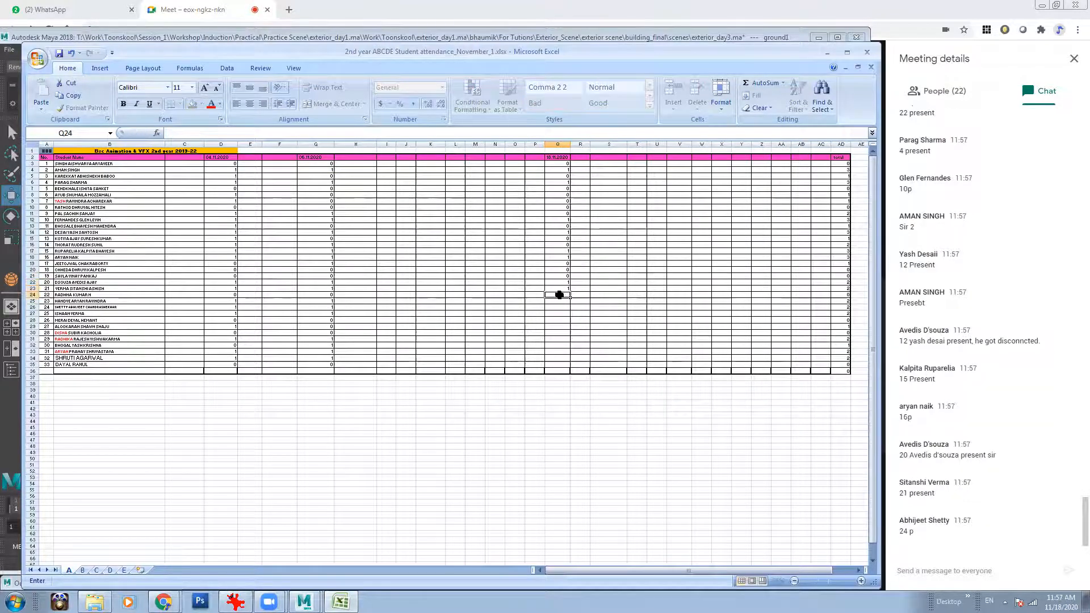
type("0")
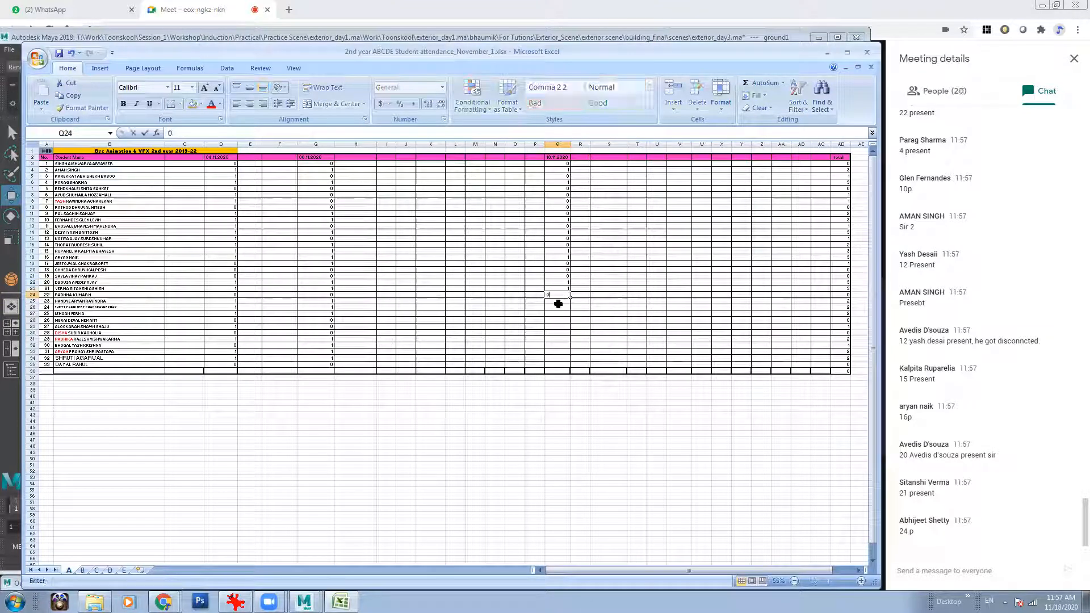
left_click(556, 301)
type("0")
left_click(557, 307)
type("1")
left_click(559, 313)
type("1")
- Enter 0 for students 26 to 30 in the 18.11.2020 column, cells Q28 to Q32
left_click(559, 320)
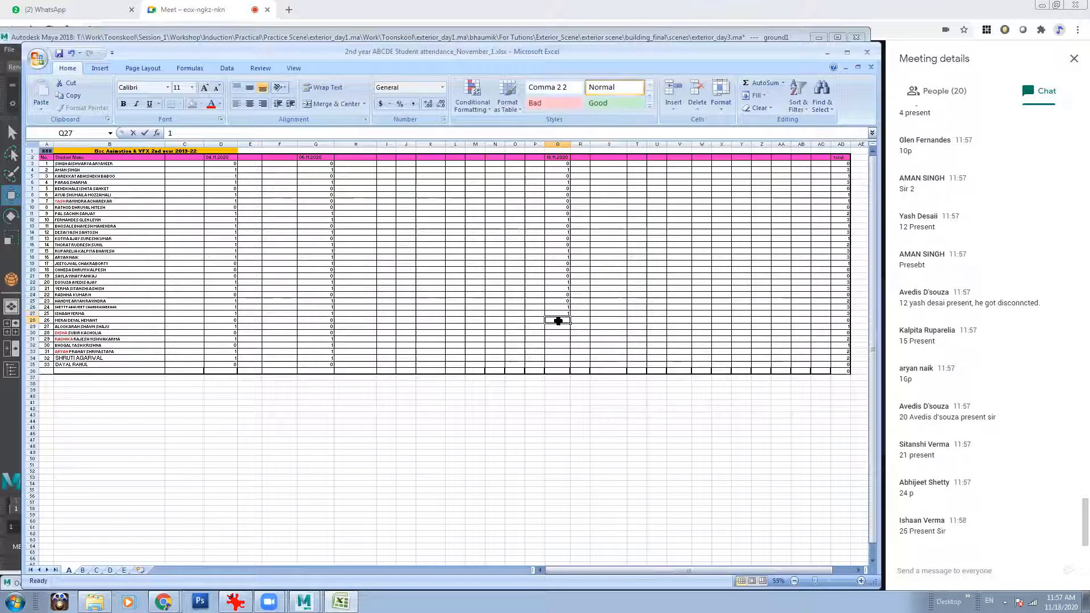
type("0")
left_click(559, 327)
type("0")
left_click(557, 334)
type("0")
left_click(559, 340)
type("0")
left_click(560, 346)
type("0")
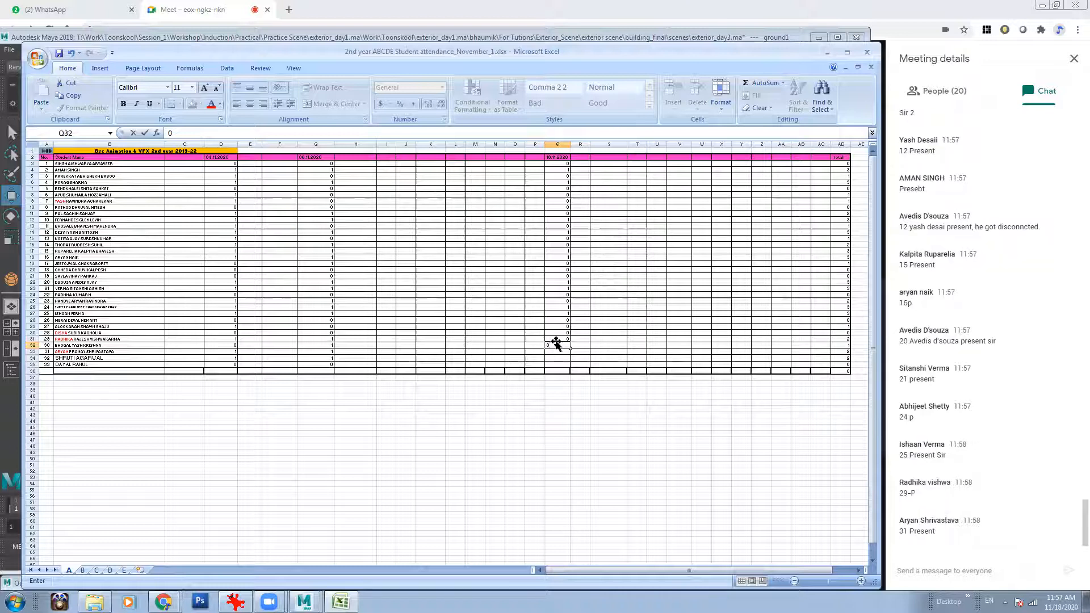
- Change student 29's 18.11.2020 attendance to 1 in cell Q31
left_click(557, 340)
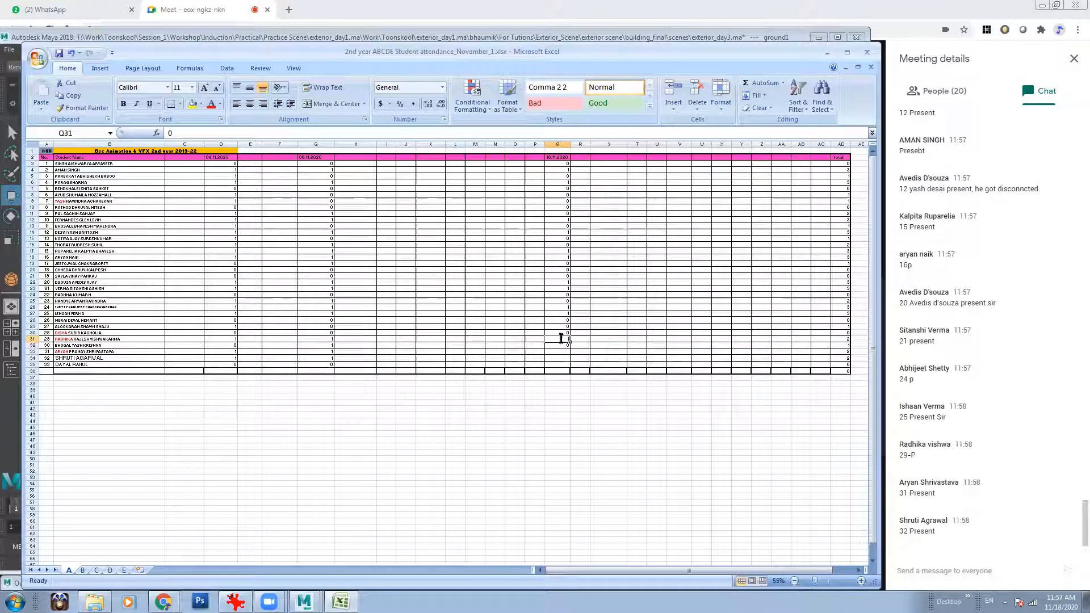
type("1")
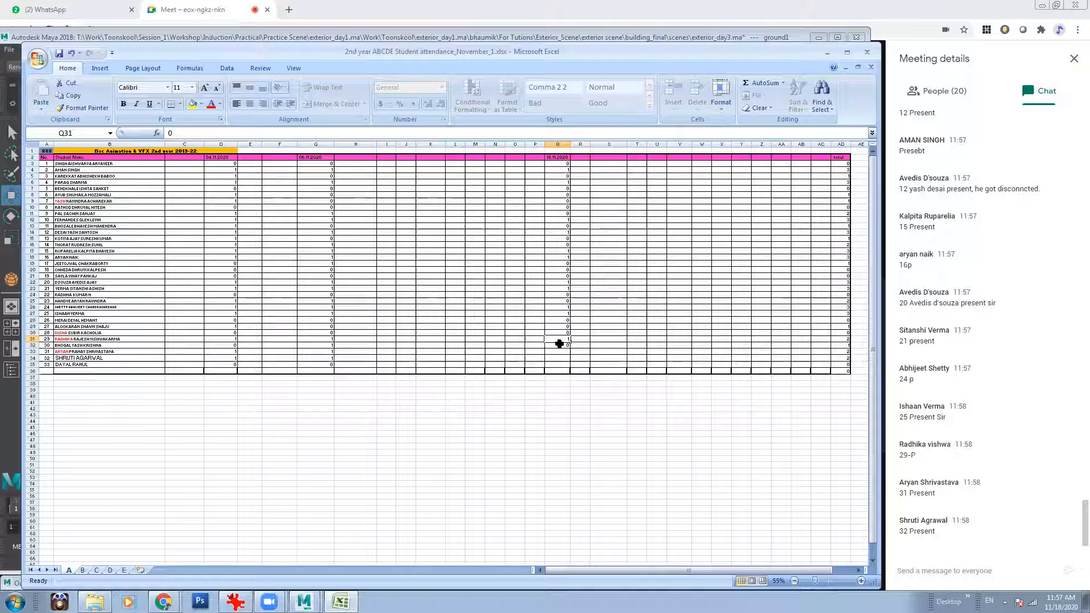
left_click(558, 345)
- Enter 1 for students 31 and 32 and 0 for student 33, cells Q33 to Q35
left_click(558, 351)
type("1")
left_click(558, 357)
type("1")
left_click(561, 365)
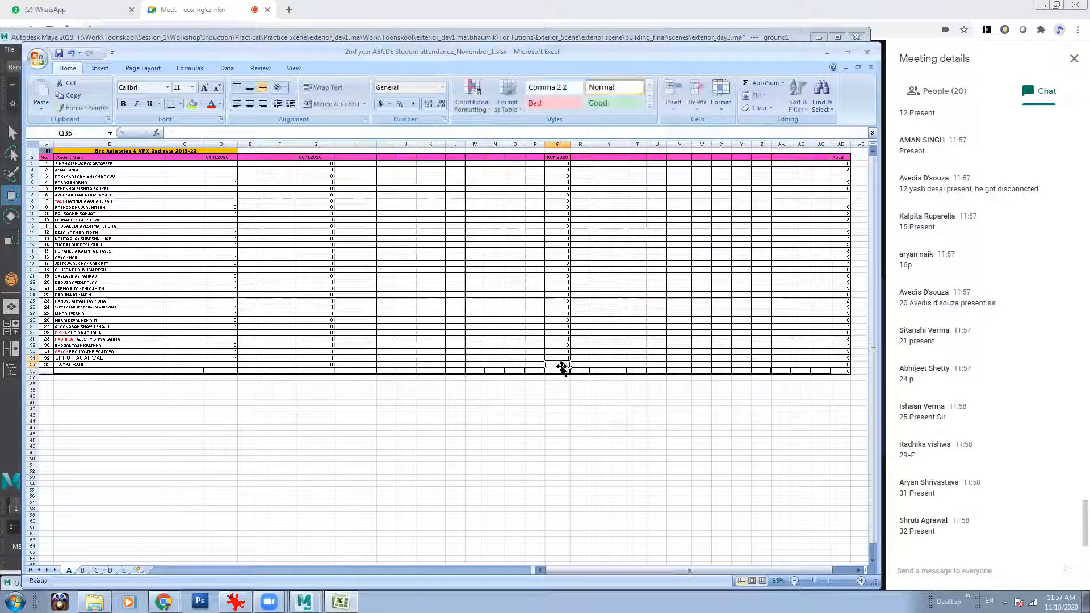
type("0")
left_click(557, 396)
left_click(566, 321)
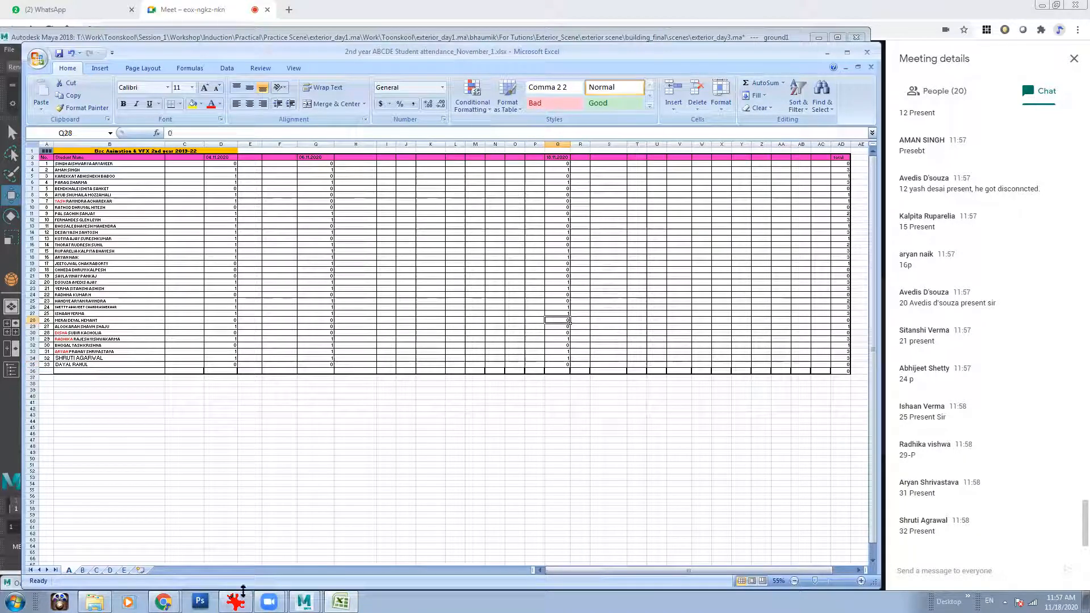
left_click(371, 239)
- Open sheet C and copy the 06.11.2020 date heading from cell I2 into cell S2
left_click(98, 571)
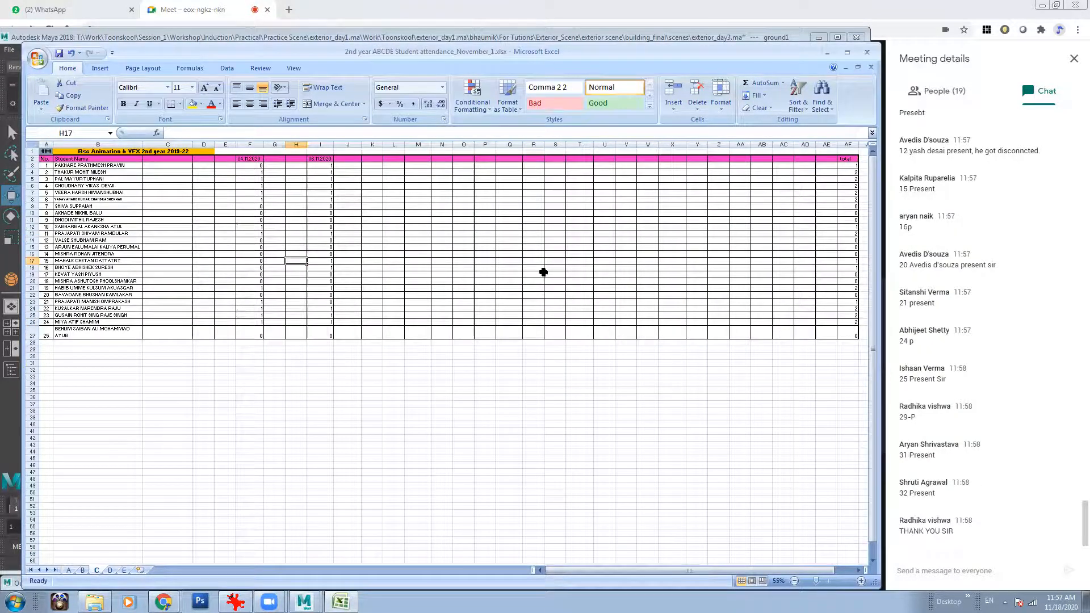
left_click(316, 158)
key("ctrl+c")
left_click(557, 160)
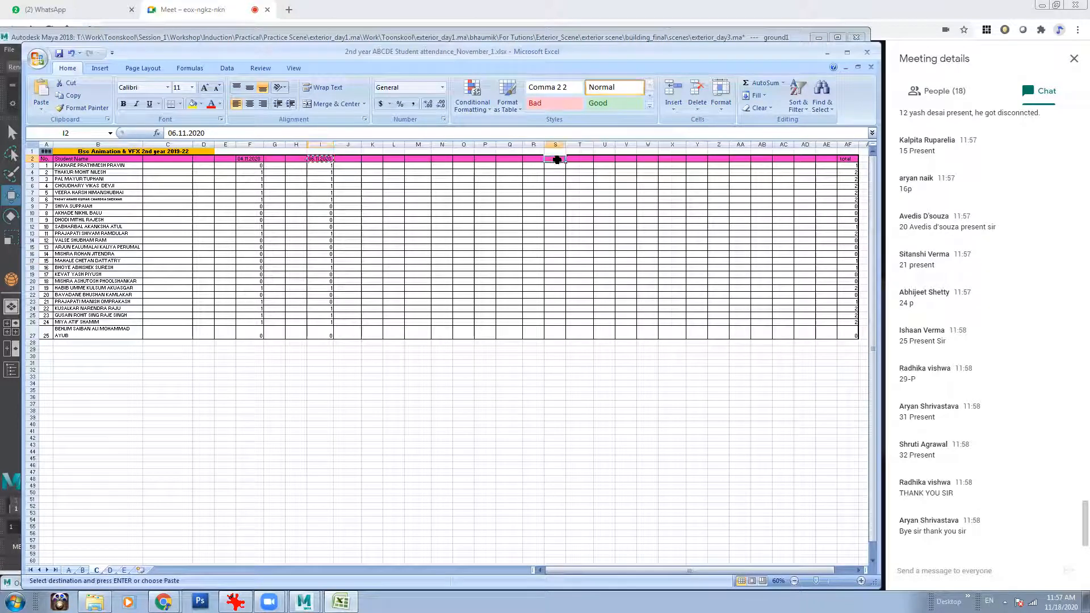
key("Return")
- Change the date heading in S2 on sheet C to 18.11.2020
double_click(549, 157)
left_click_drag(551, 157, 548, 157)
type("18")
left_click(585, 397)
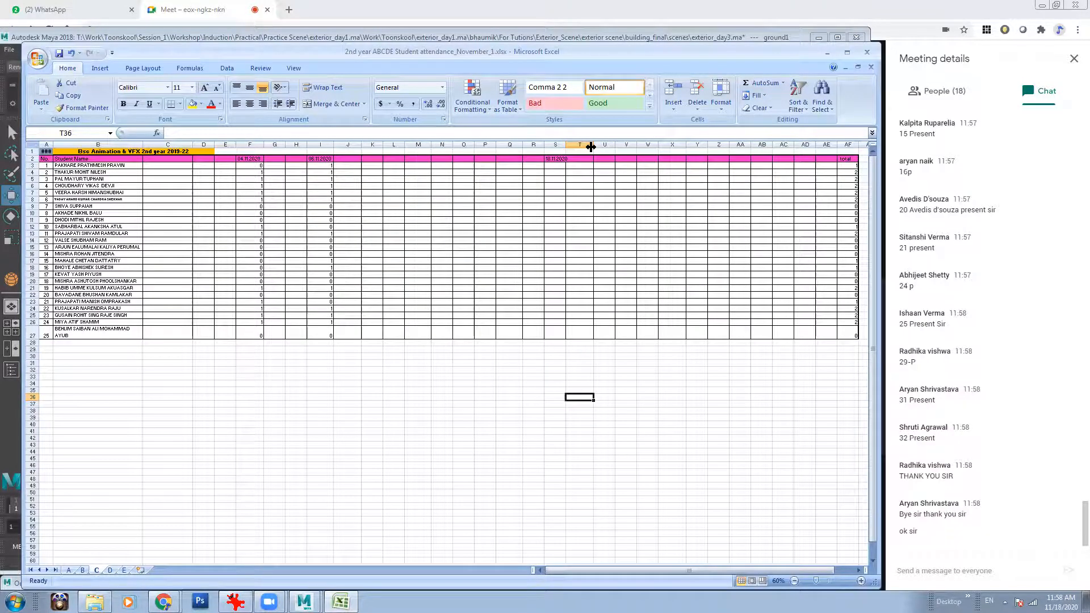
- On sheet C, enter 0 for students 1 to 3 in the 18.11.2020 column, cells S3 to S5
left_click(556, 166)
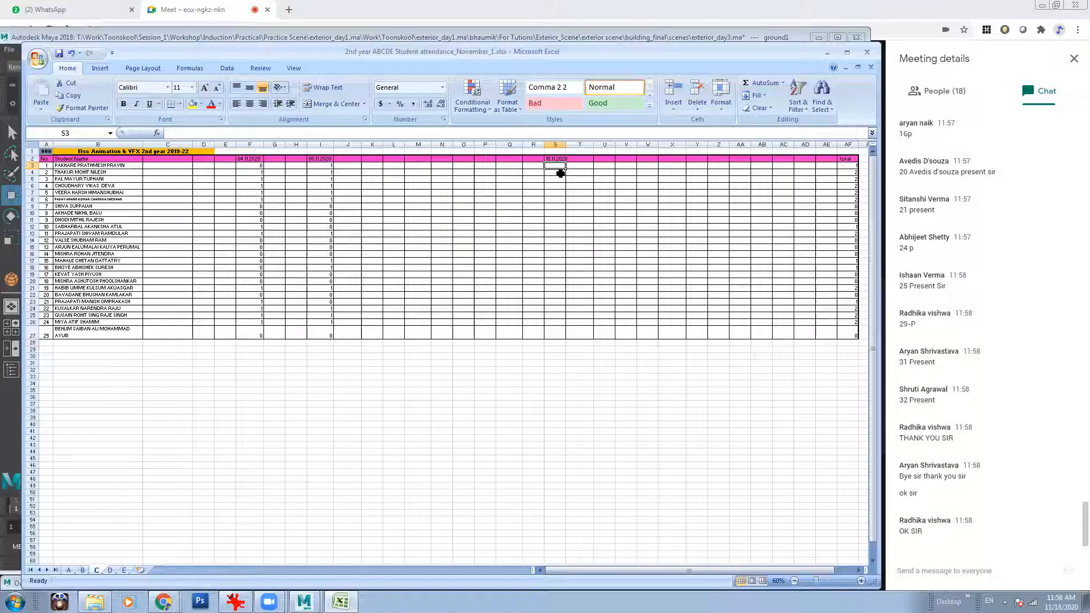
type("0")
key("Return")
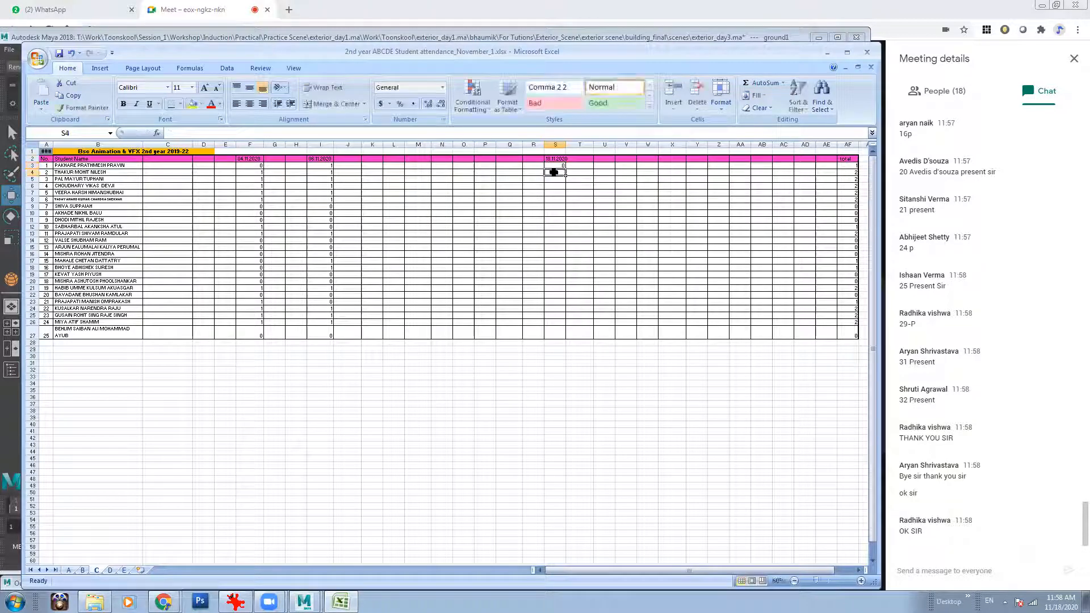
type("0")
key("Return")
type("0")
key("Return")
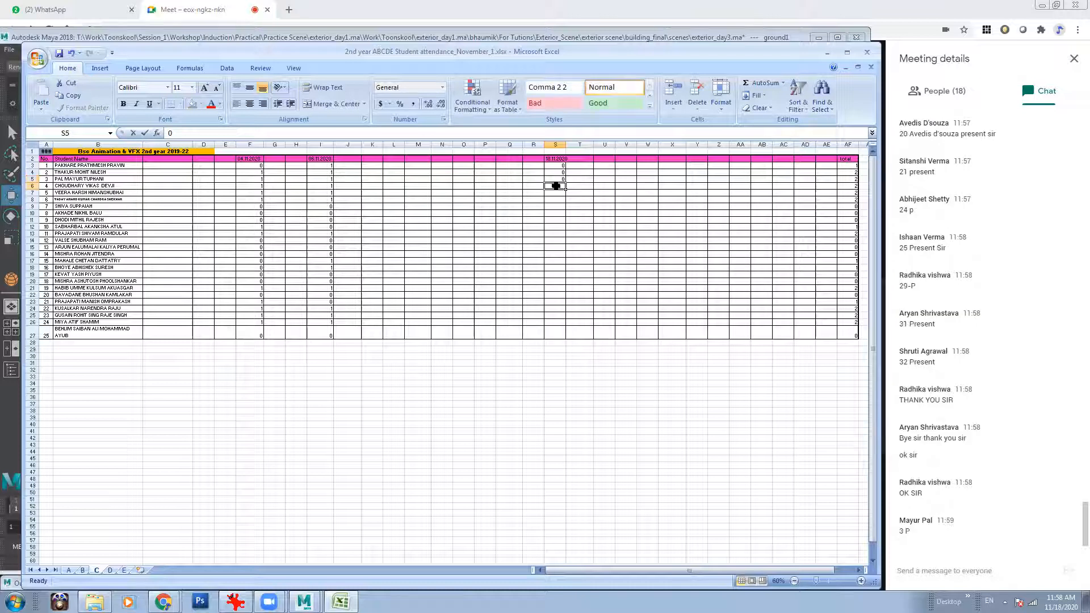
- Set the 18.11.2020 attendance of students 3, 4 and 5 to 1 in cells S5 to S7
type("1")
left_click(558, 180)
type("1")
key("Return")
type("0")
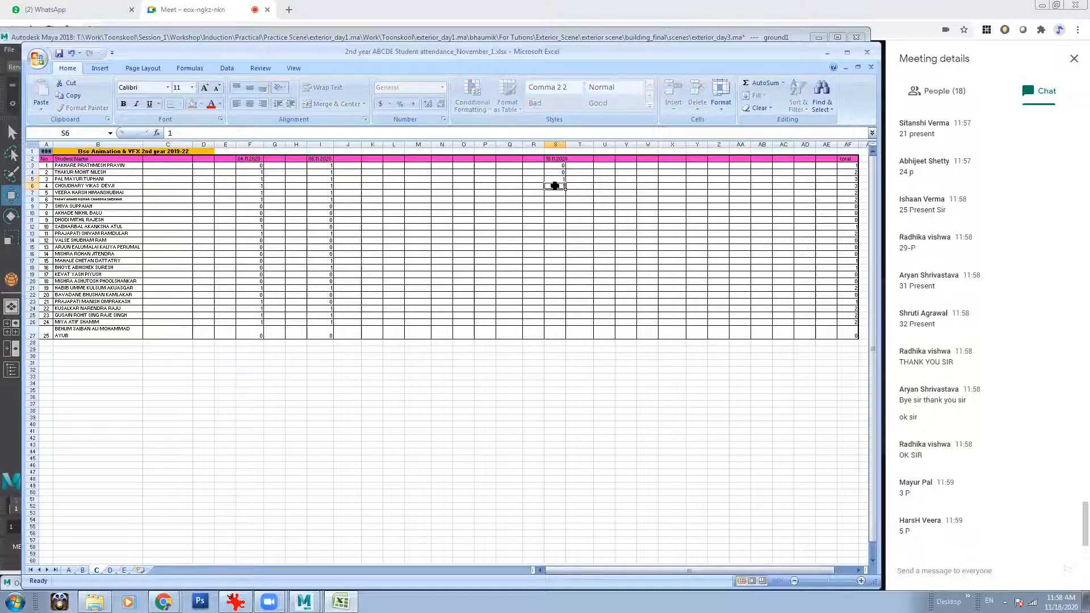
key("Return")
type("1")
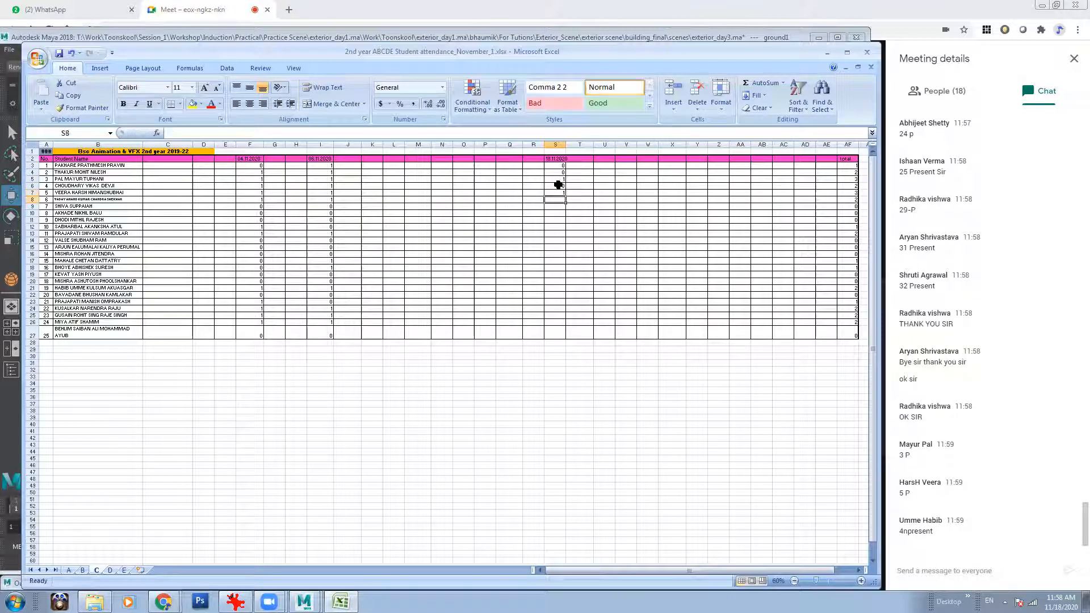
left_click(557, 186)
type("1")
left_click(558, 205)
- Enter 0 for students 6 to 11 in the 18.11.2020 column, cells S8 to S13
left_click(560, 200)
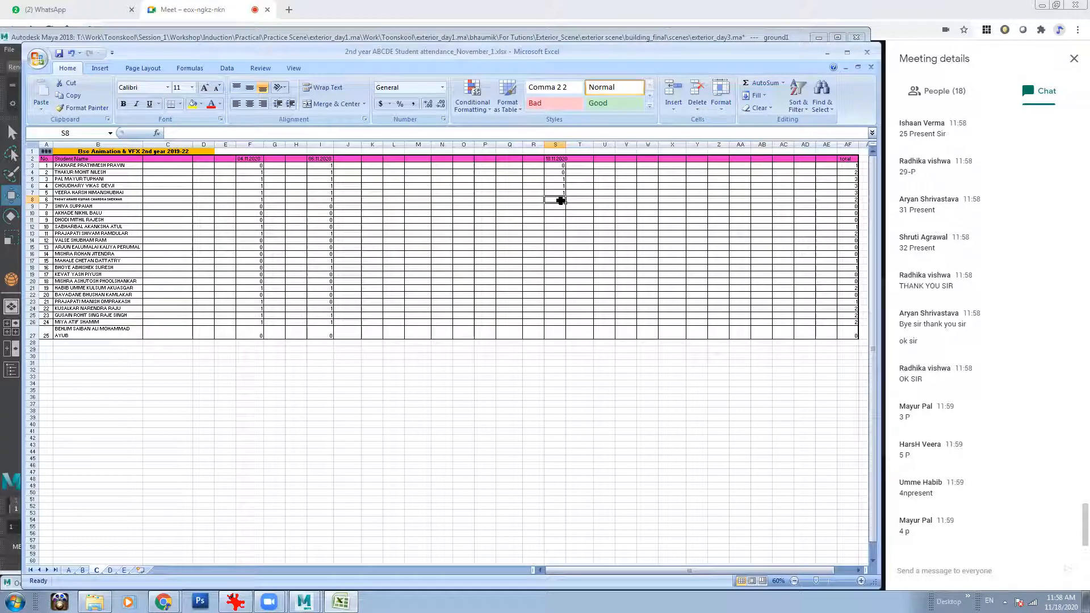
type("0")
left_click(559, 205)
type("0")
left_click(559, 213)
type("0")
left_click(560, 220)
type("0")
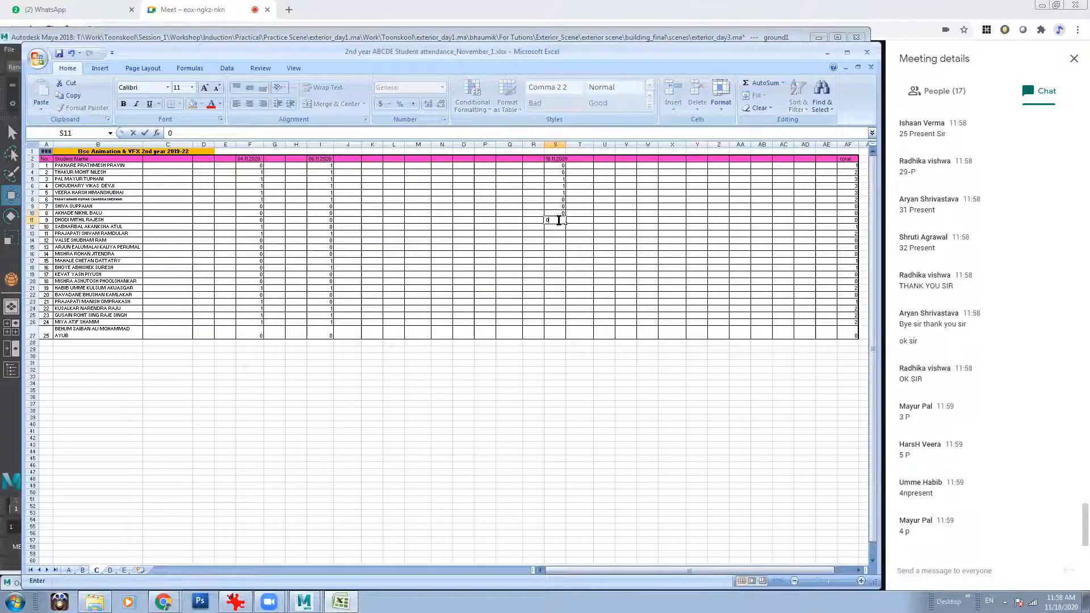
left_click(557, 227)
type("0")
left_click(557, 234)
type("0")
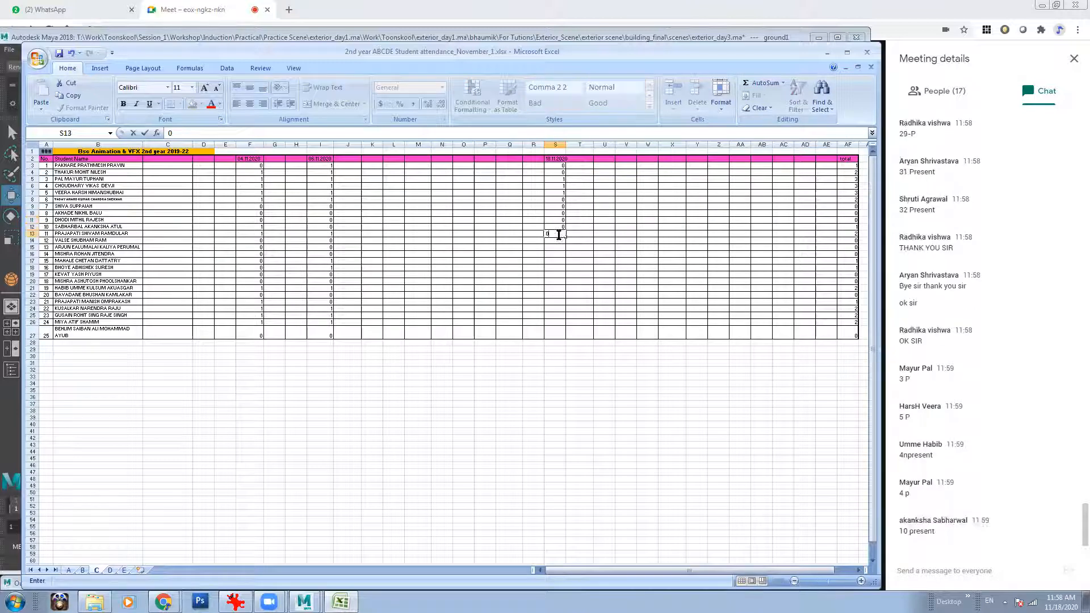
- Change the attendance of students 10 and 11 to 1 in S12 and S13, and enter 0 for student 12 in S14
left_click(556, 227)
type("1")
left_click(559, 234)
left_click(558, 241)
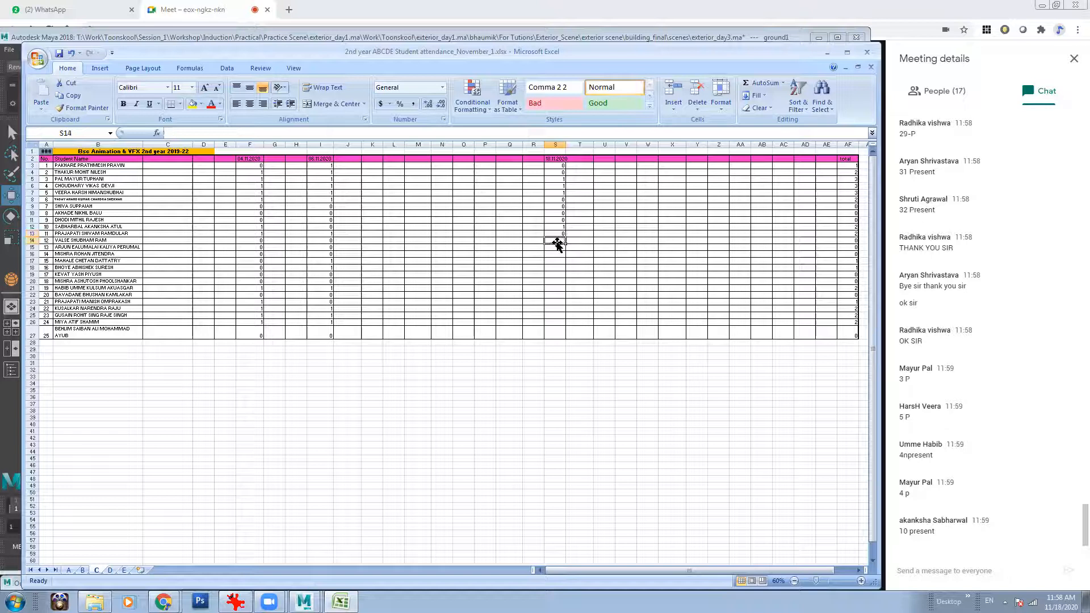
type("0")
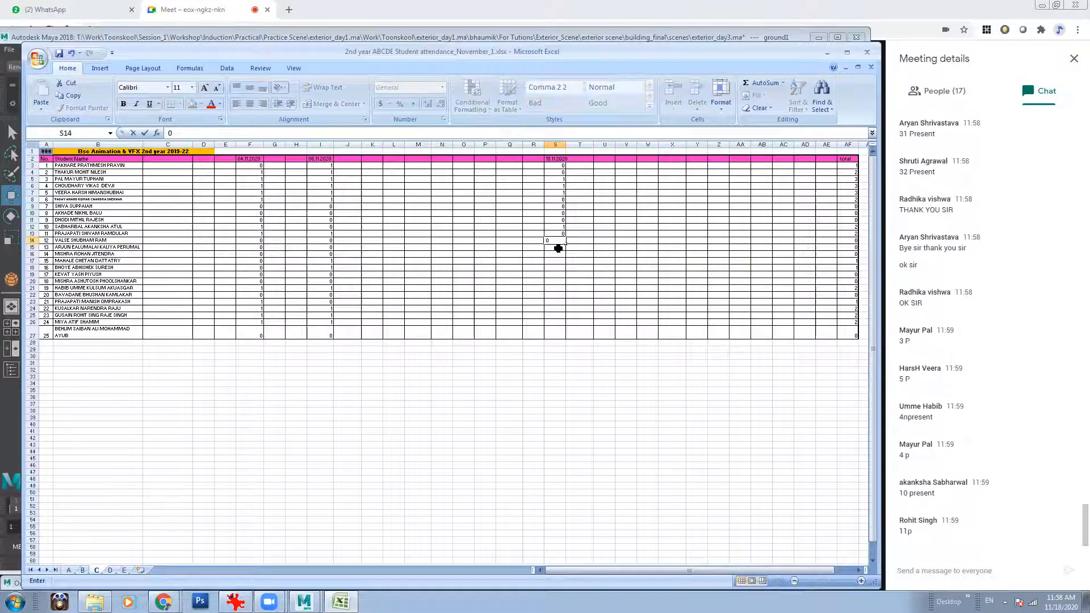
left_click(557, 234)
type("1")
left_click(558, 241)
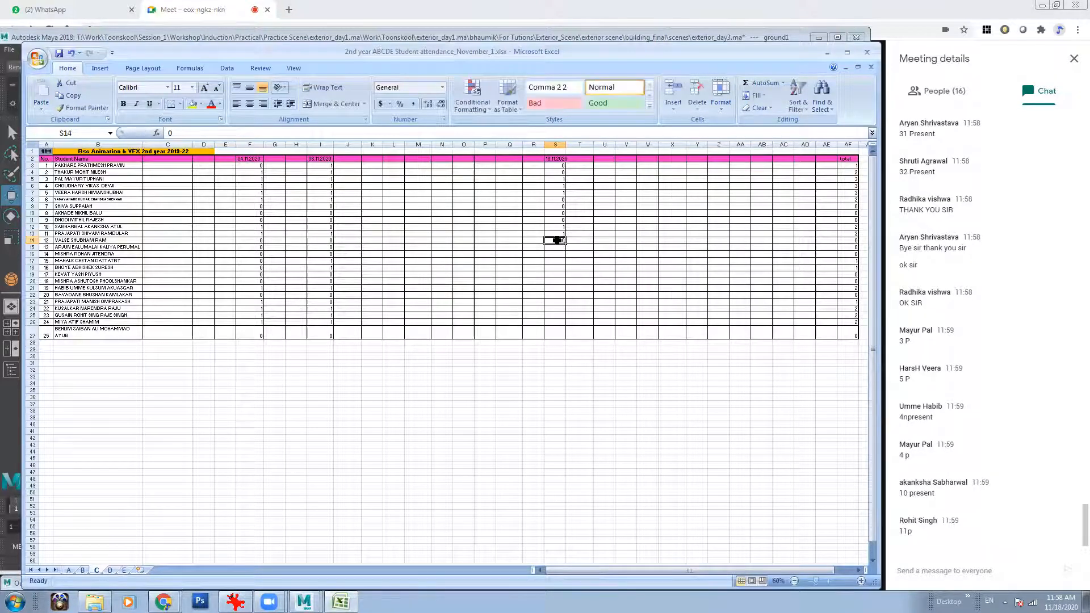
- Enter 0 for students 13 to 19 in the 18.11.2020 column, cells S15 to S21
left_click(557, 247)
type("0")
left_click(557, 254)
type("0")
left_click(557, 261)
type("0")
left_click(558, 267)
type("0")
left_click(557, 274)
type("0")
left_click(558, 283)
type("0")
left_click(555, 289)
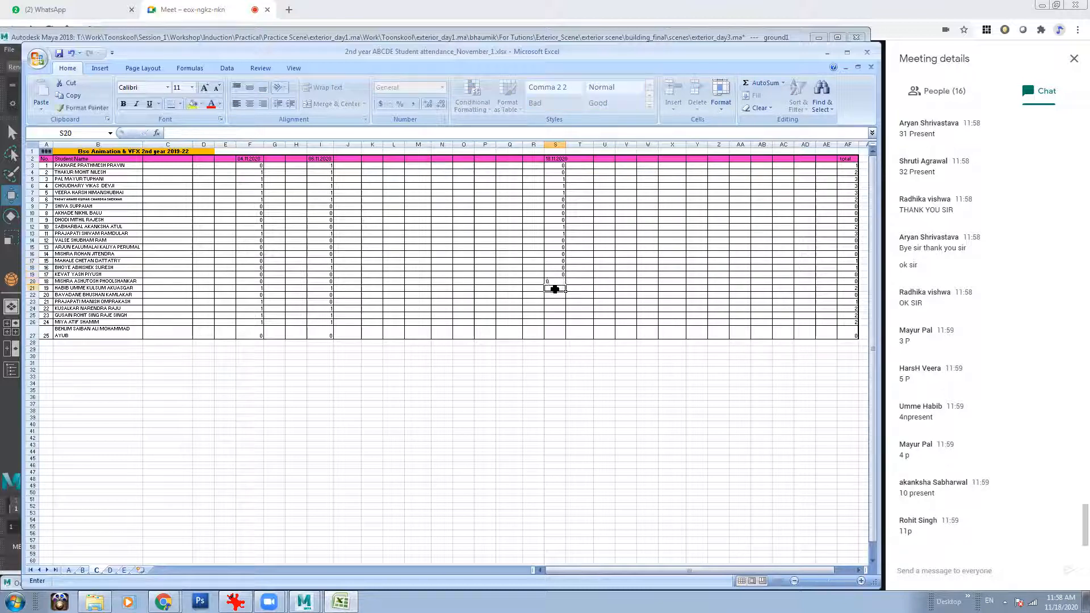
type("0")
key("Return")
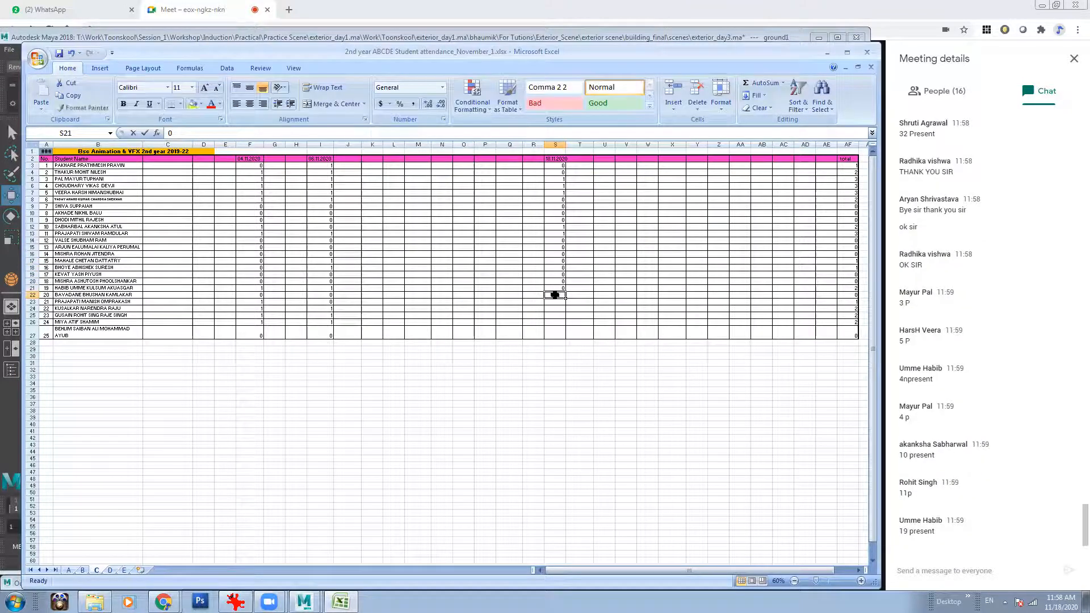
- Change student 19's attendance to 1 in S21 and enter 0 for students 20 and 21 in S22 and S23
type("1")
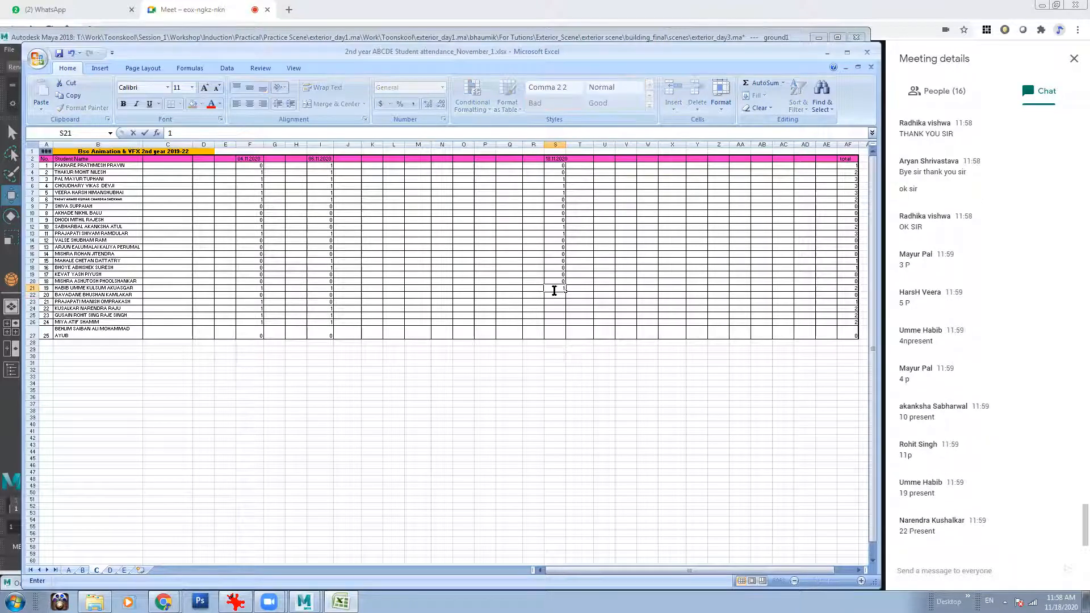
key("Return")
type("0")
key("Return")
type("0")
key("Return")
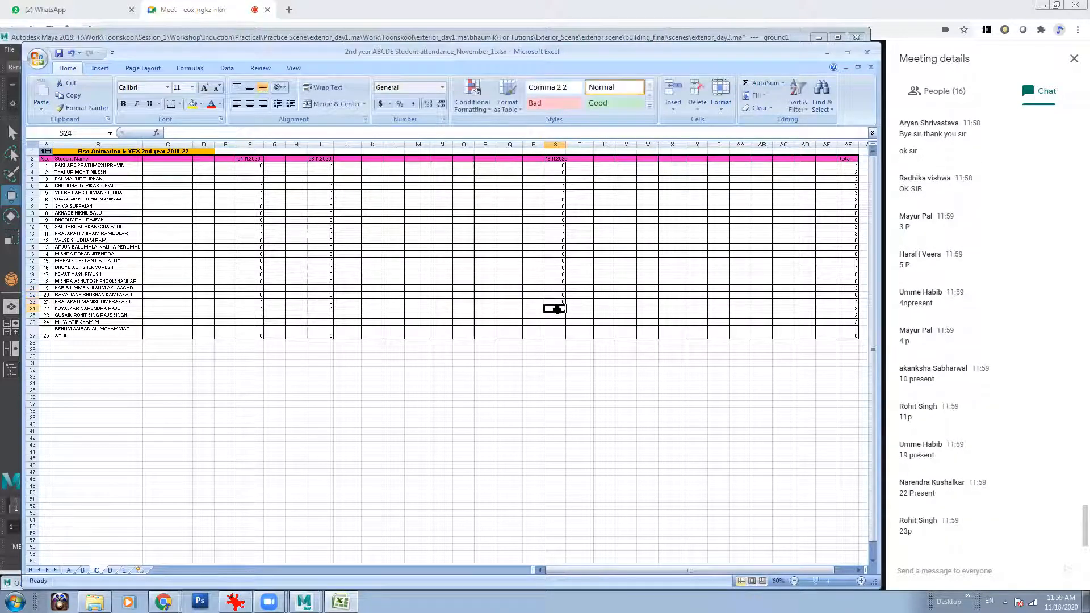
- Enter 1 for students 22 and 23 in the 18.11.2020 column, cells S24 and S25
type("1")
key("Return")
type("1")
key("Return")
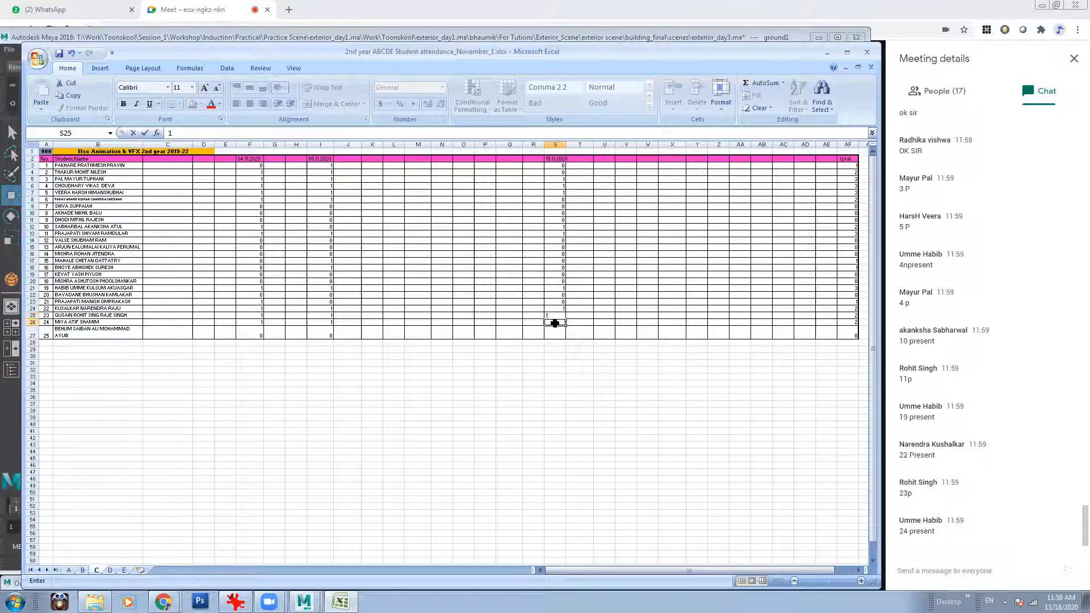
- Enter 1 for student 24 and 0 for student 25 in the 18.11.2020 column, cells S26 and S27
type("1")
key("Return")
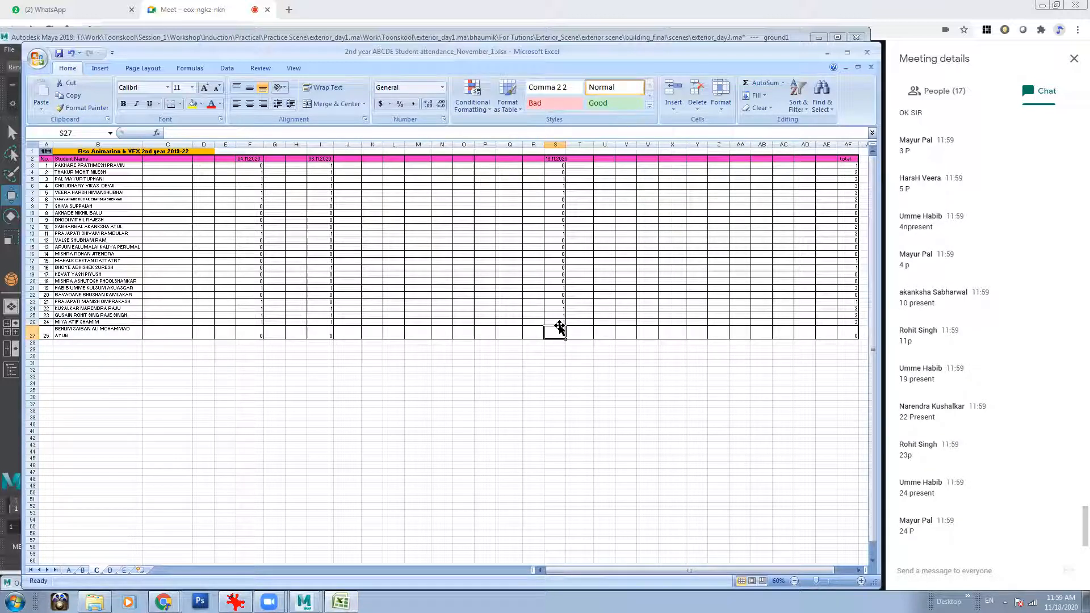
left_click(555, 349)
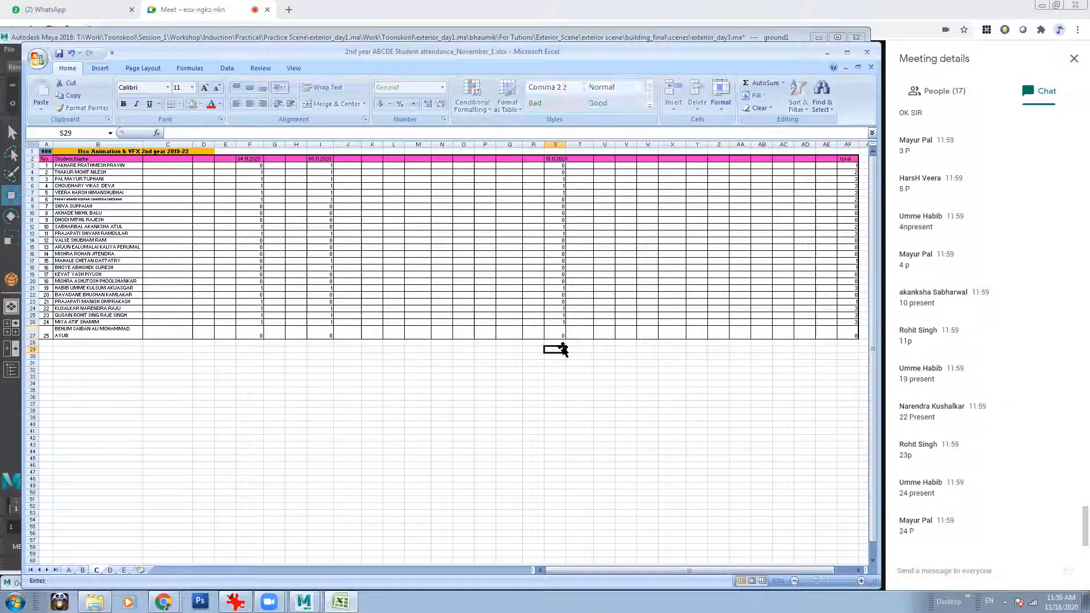
left_click(559, 255)
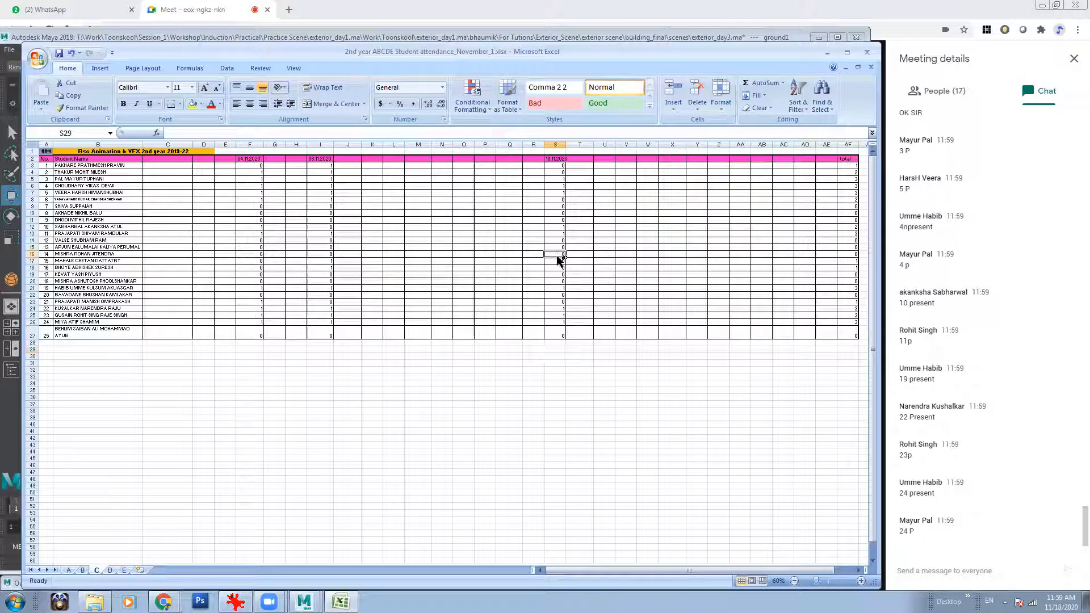
- Minimize the open Excel, Explorer and Maya windows and open the Happy_Dhanteras folder inside Work on DATA_VOL (T:)
left_click(828, 54)
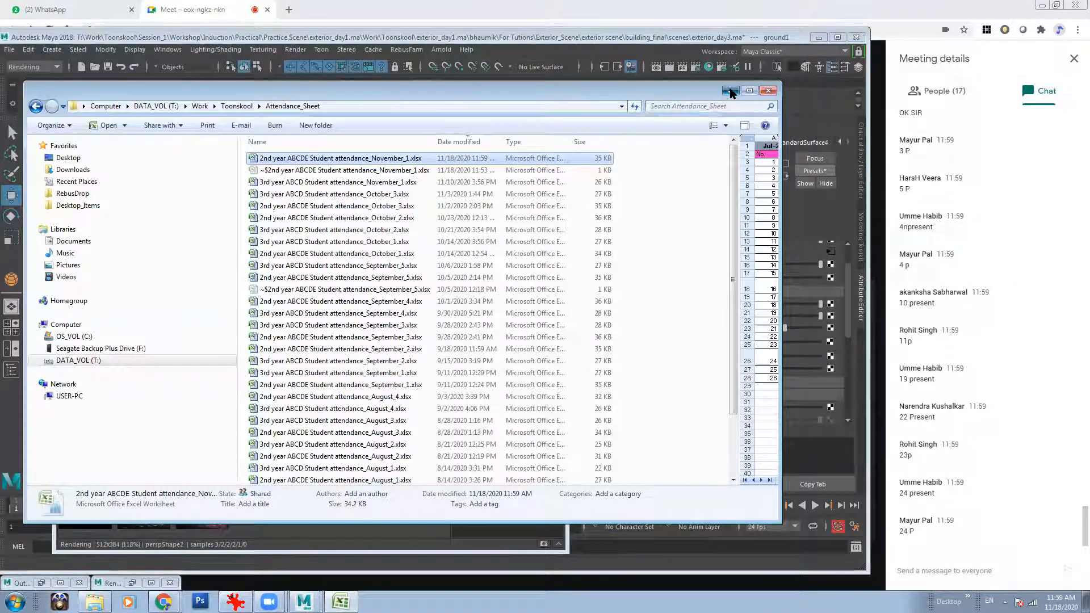
left_click(731, 91)
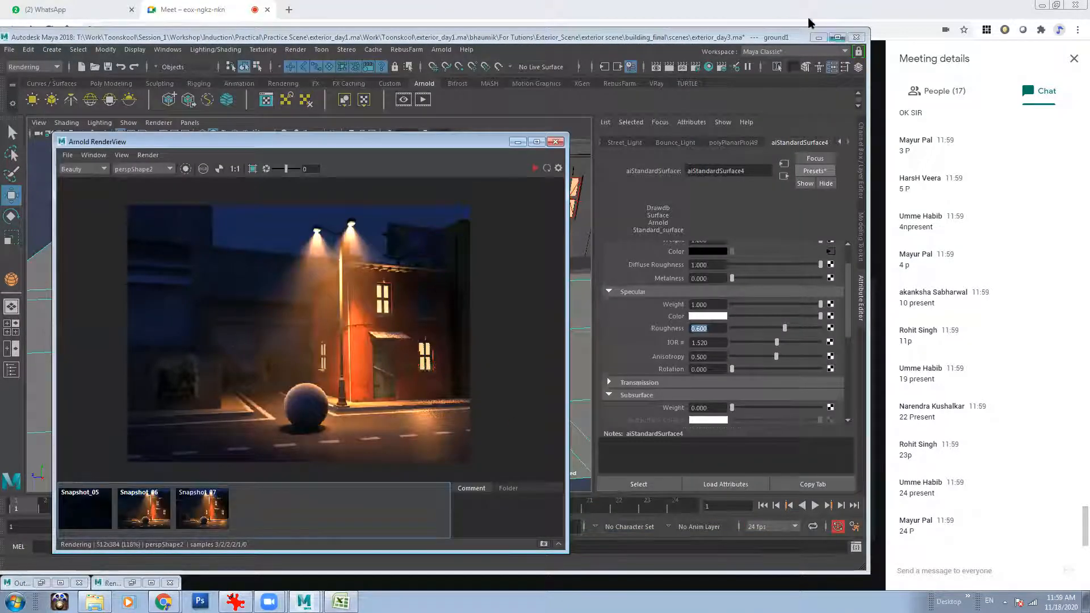
left_click(818, 37)
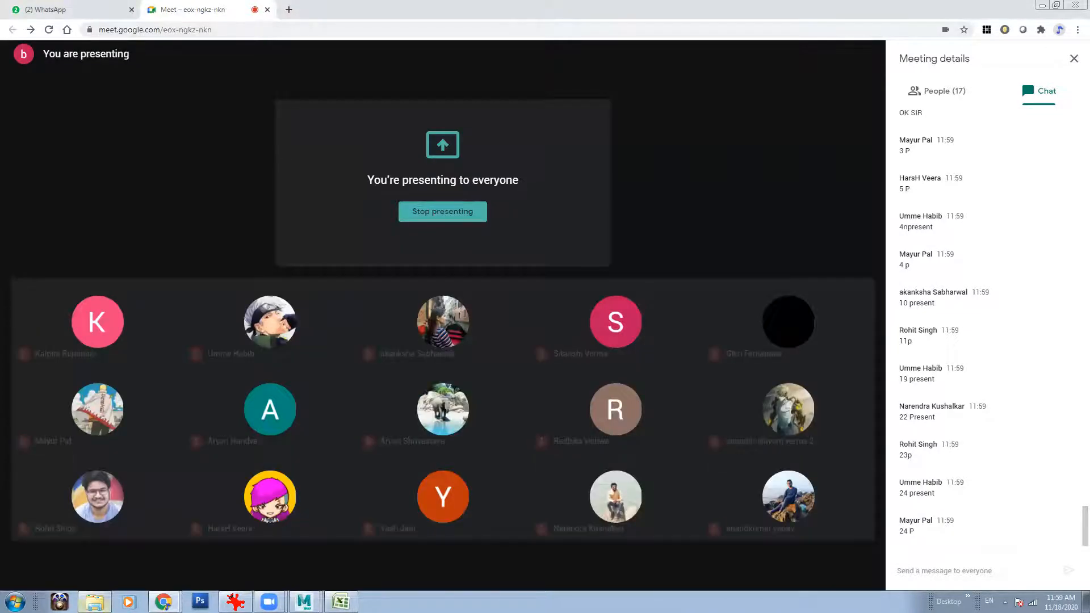
left_click(95, 603)
left_click(80, 360)
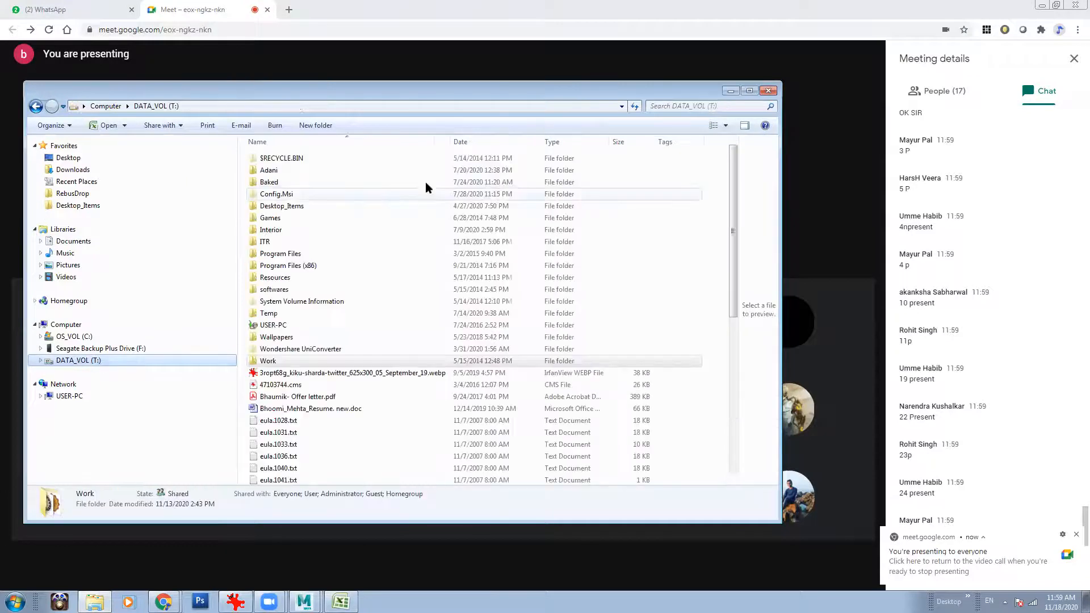
double_click(279, 361)
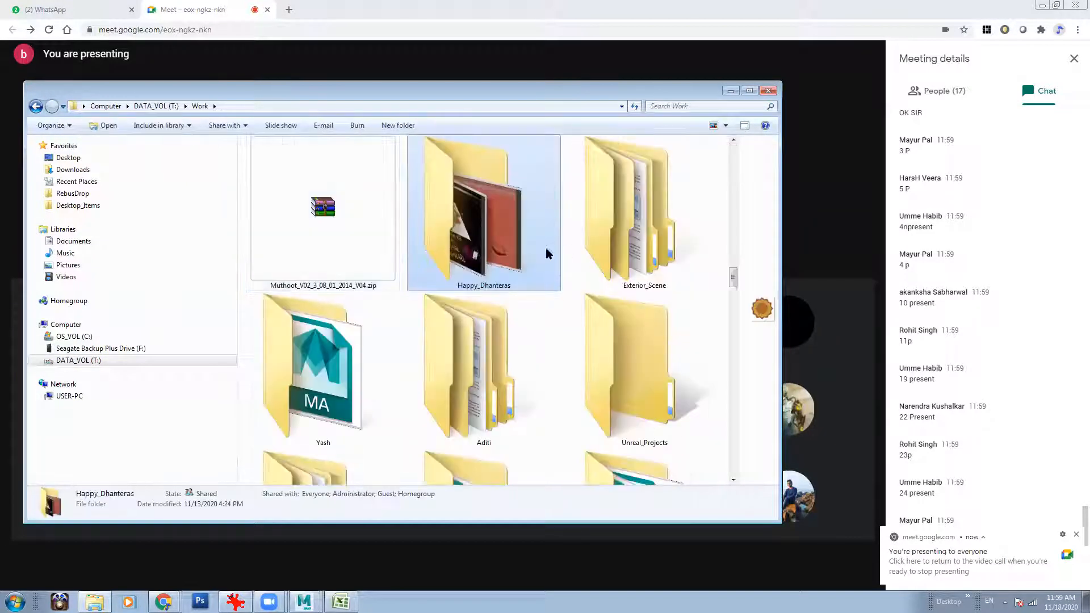
double_click(548, 253)
- Display the contents of the Happy_Dhanteras folder as extra large icons
right_click(405, 390)
mouse_move(432, 394)
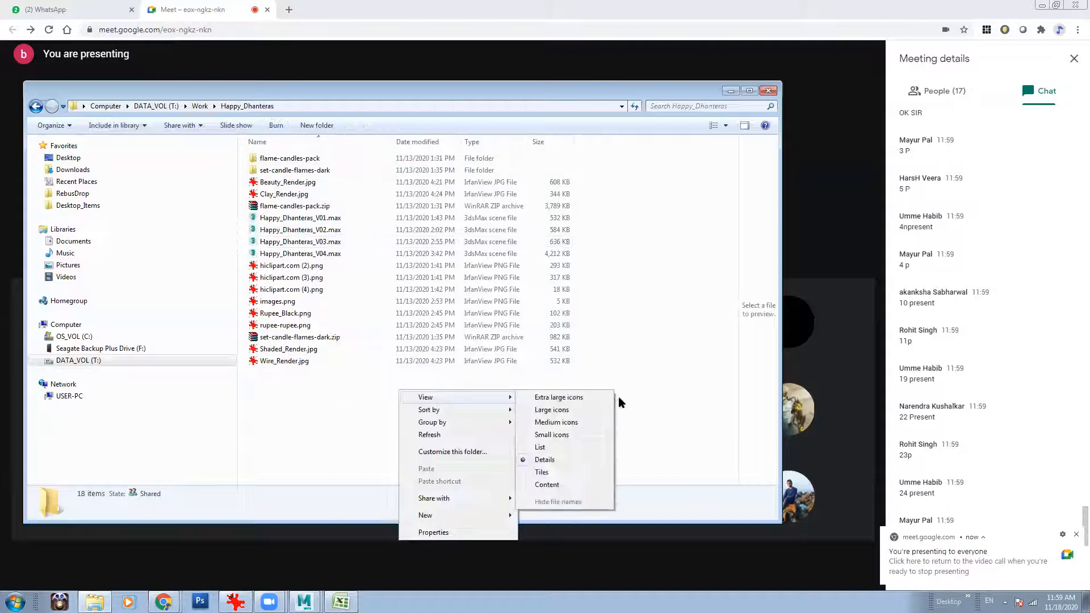
left_click(591, 396)
scroll(677, 309, "down", 6)
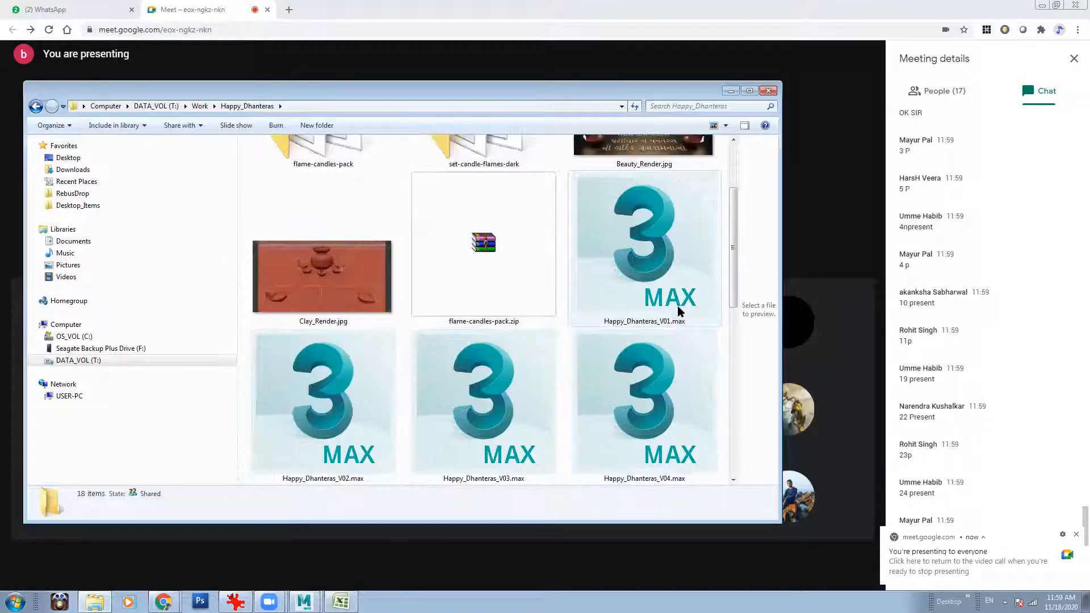
- View Wire_Render.jpg in an enlarged IrfanView window beside the meeting chat, and close the image
double_click(652, 415)
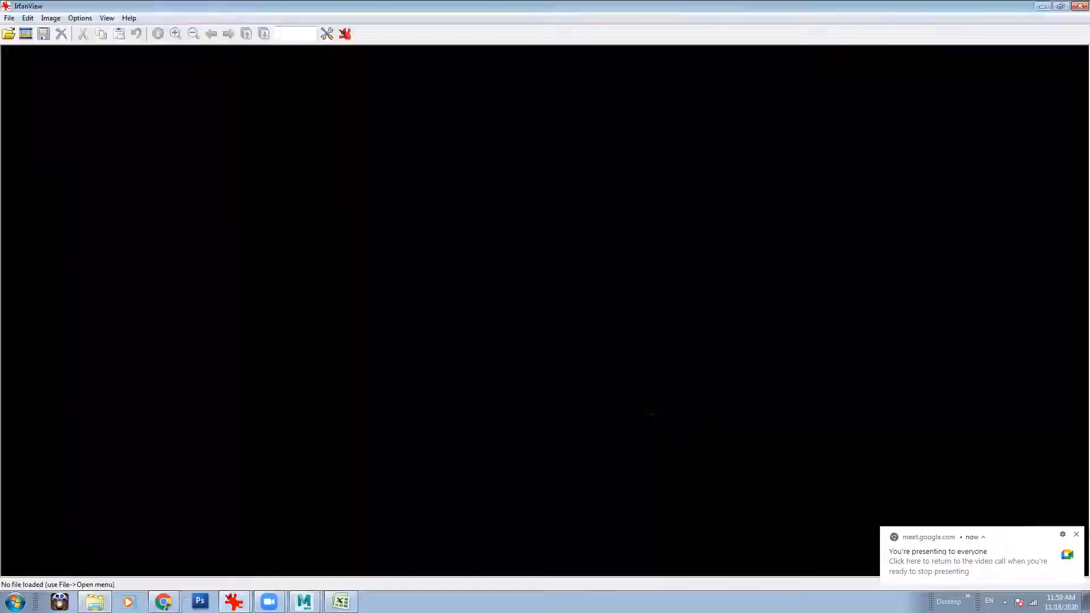
left_click(1061, 5)
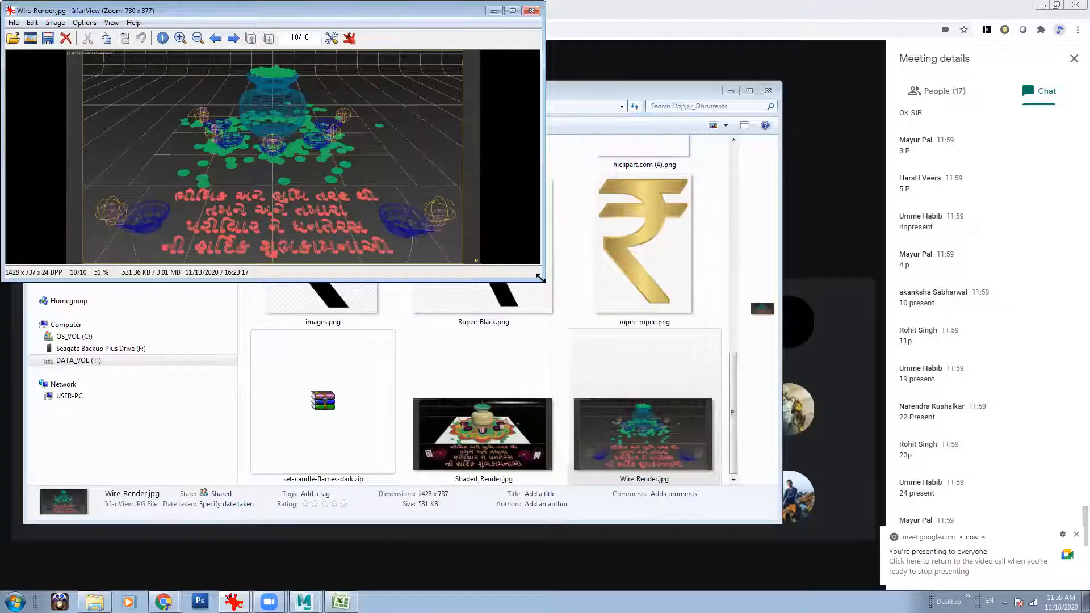
left_click_drag(539, 278, 852, 573)
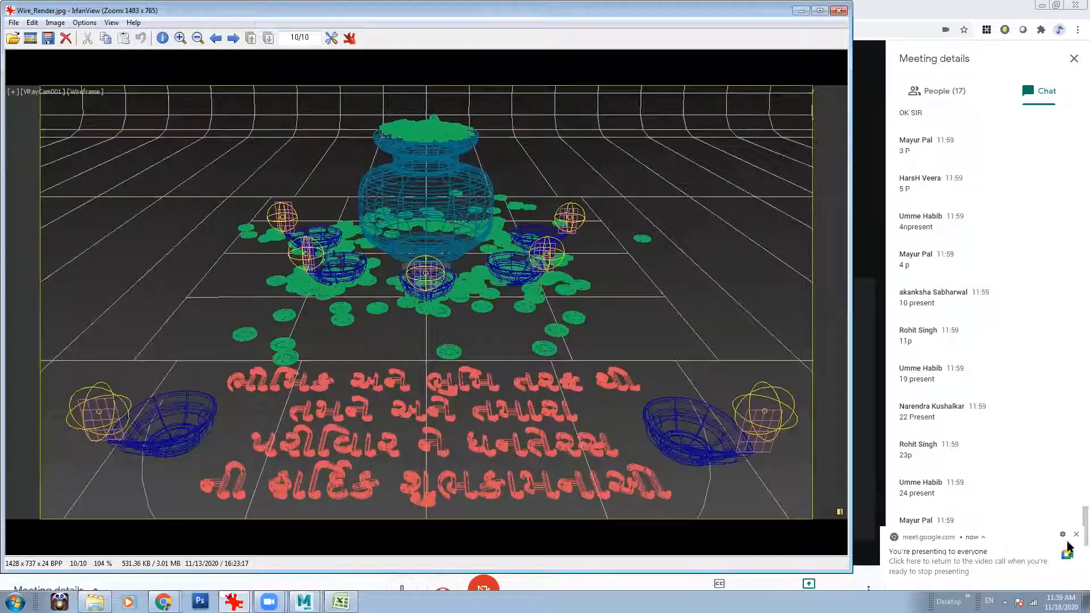
left_click_drag(352, 9, 378, 43)
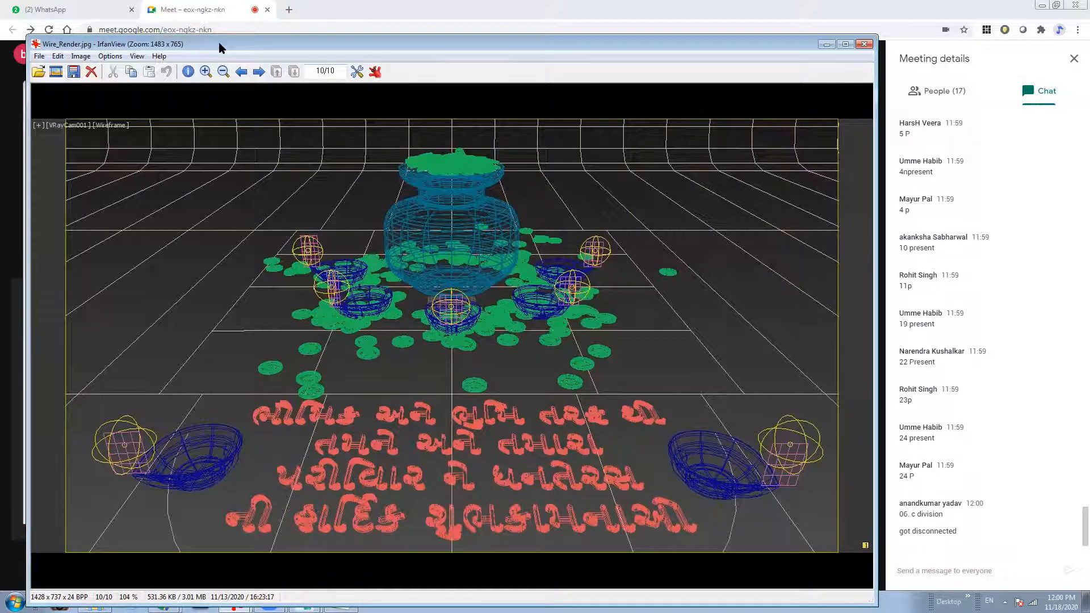
left_click_drag(220, 42, 193, 52)
left_click(837, 56)
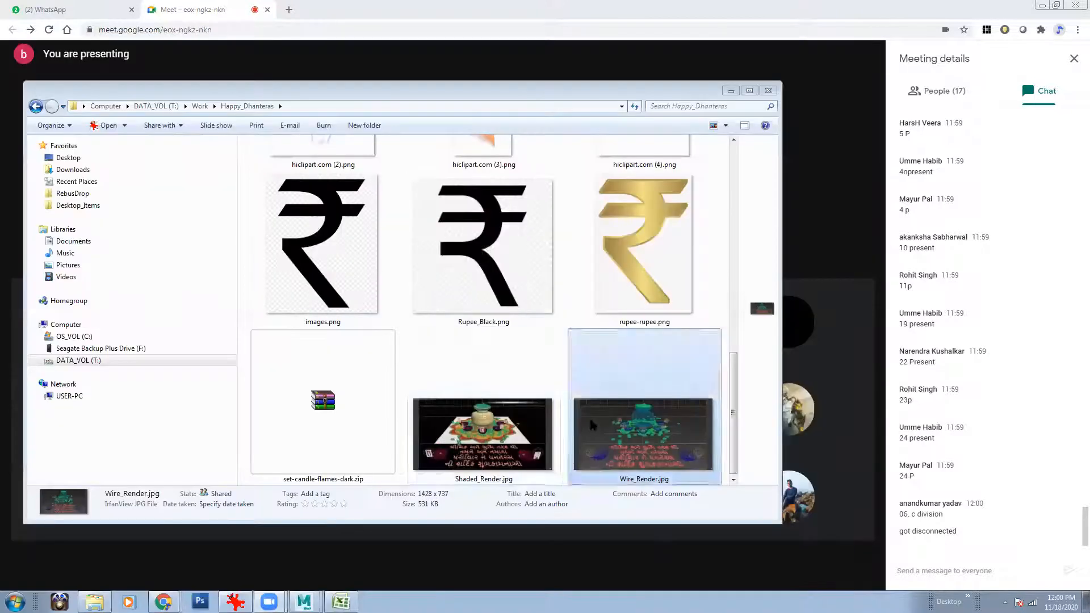
- Open Shaded_Render.jpg from the Happy_Dhanteras folder and move its window up so the whole image shows
left_click_drag(735, 387, 736, 436)
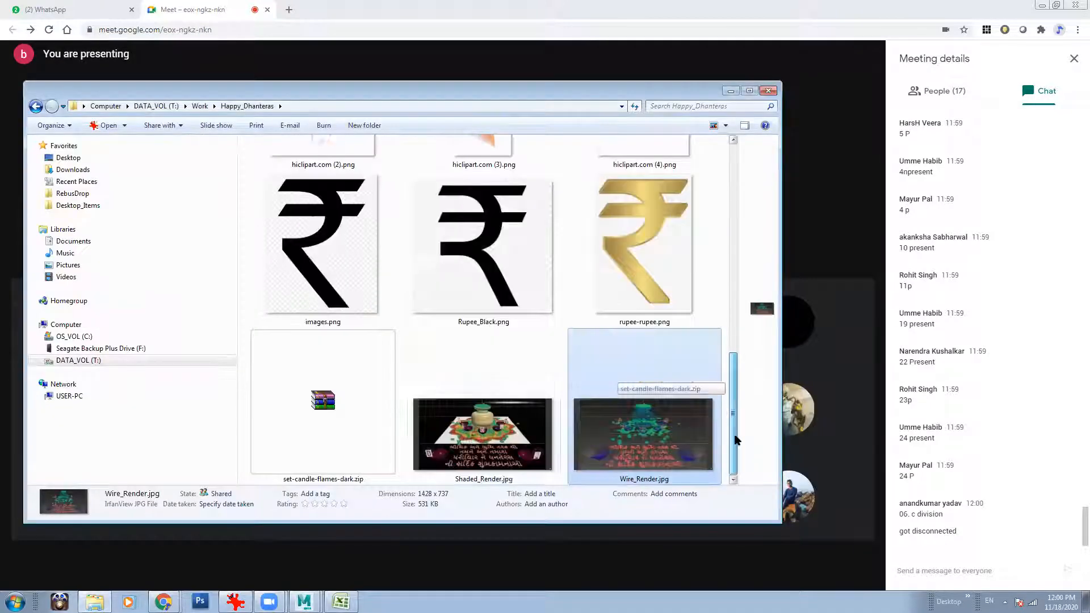
double_click(475, 438)
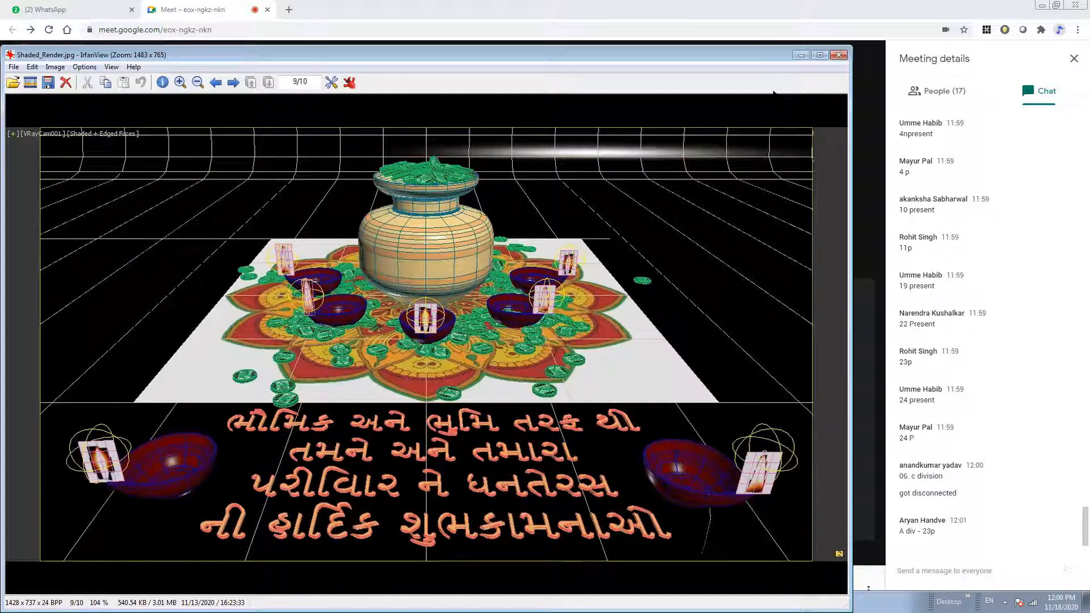
left_click_drag(760, 51, 760, 27)
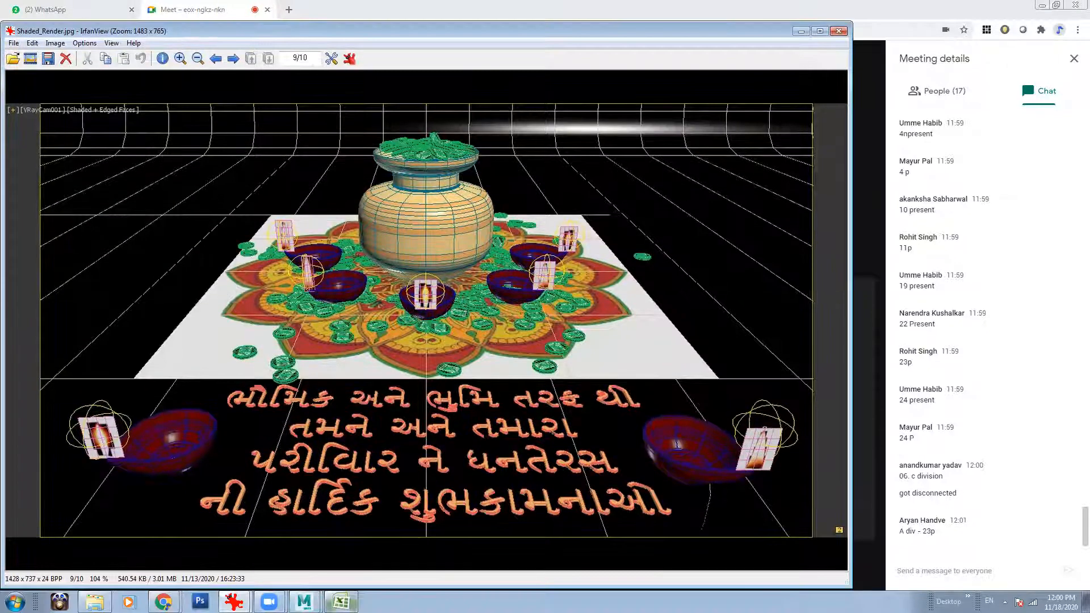
- Switch back to the Excel attendance workbook and set student 6's 18.11.2020 attendance to 1 in S8 on sheet C
left_click(801, 31)
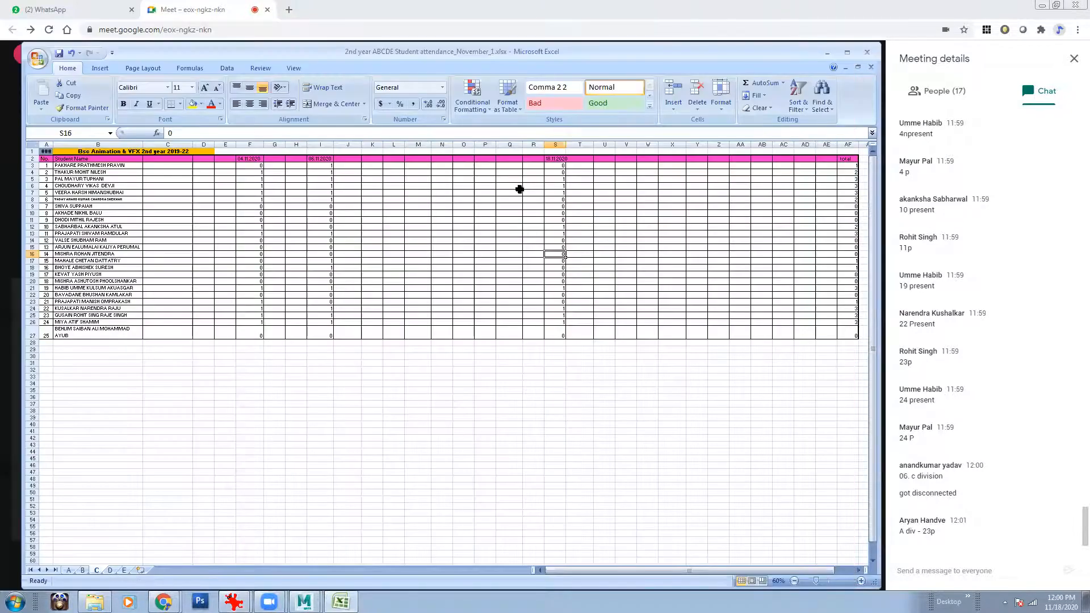
left_click(557, 205)
key("Up")
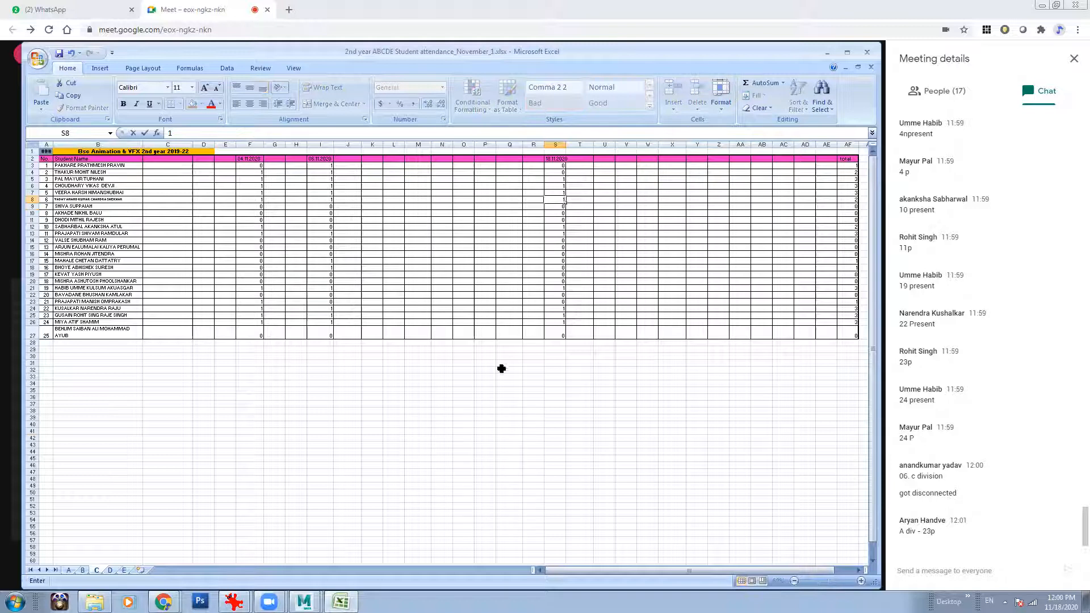
- On sheet A, update the 18.11.2020 attendance entries for students 23 and 24, with 1 in Q26
left_click(69, 571)
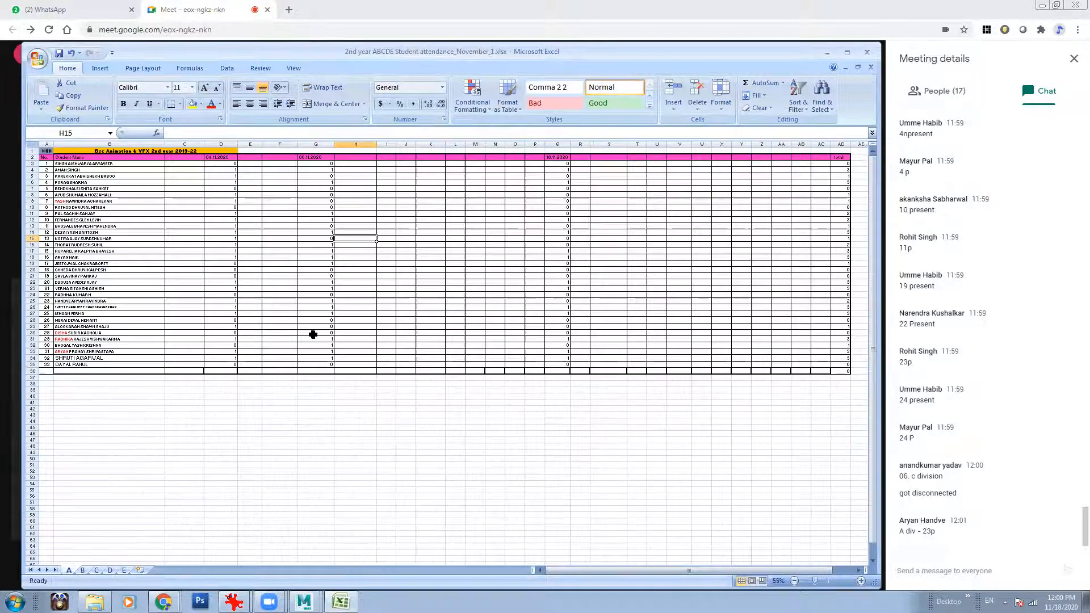
left_click(562, 295)
left_click(561, 306)
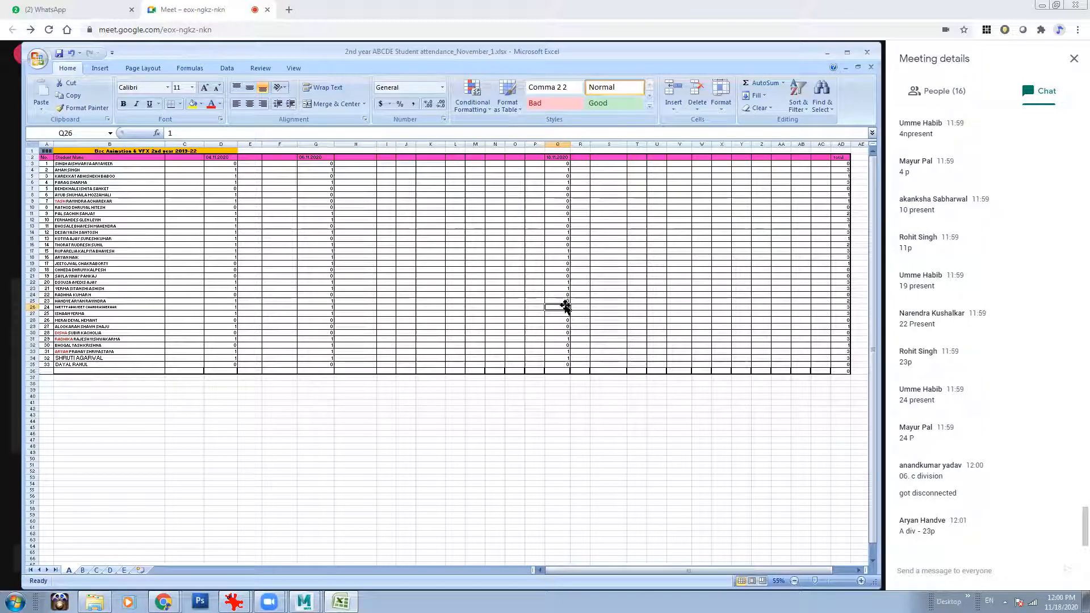
type("11")
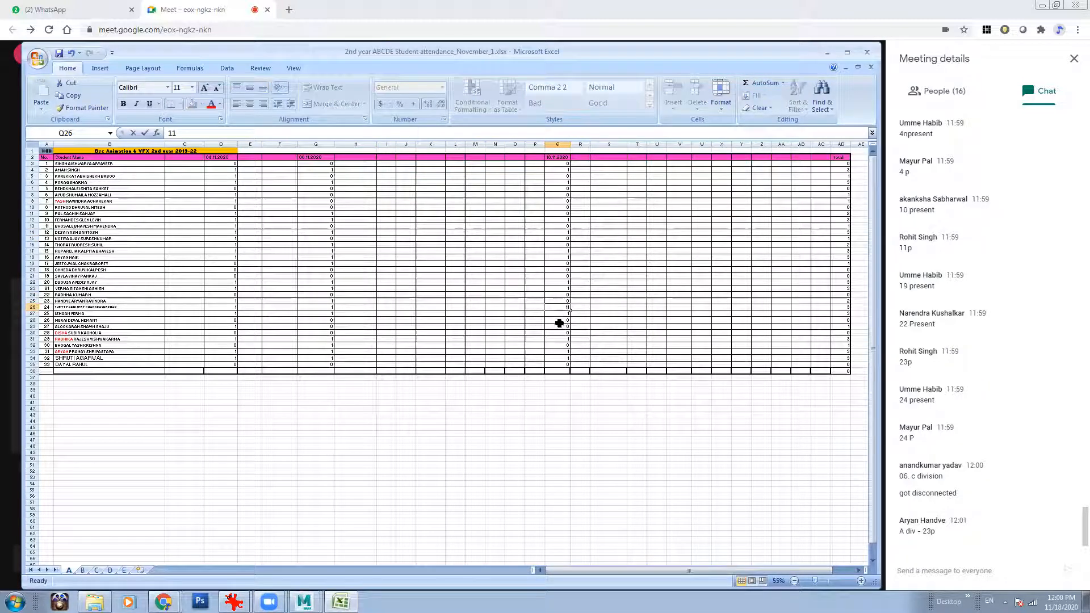
left_click(559, 371)
left_click(563, 302)
left_click(562, 308)
type("1")
left_click(535, 384)
- Put the workbook away, bring Shaded_Render.jpg back up in IrfanView for another look, and close it
left_click(832, 53)
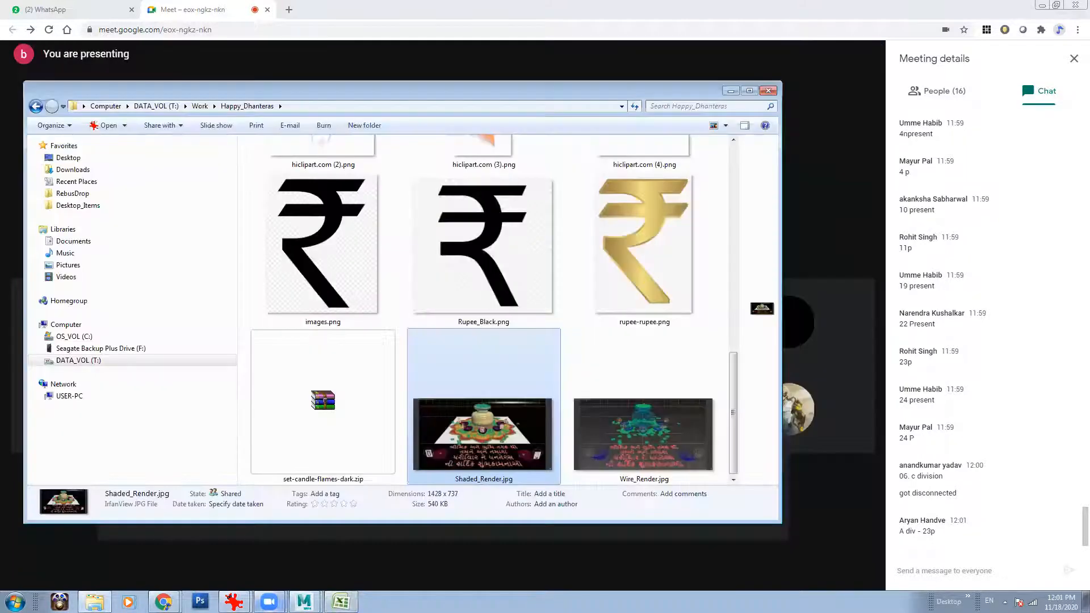
mouse_move(236, 601)
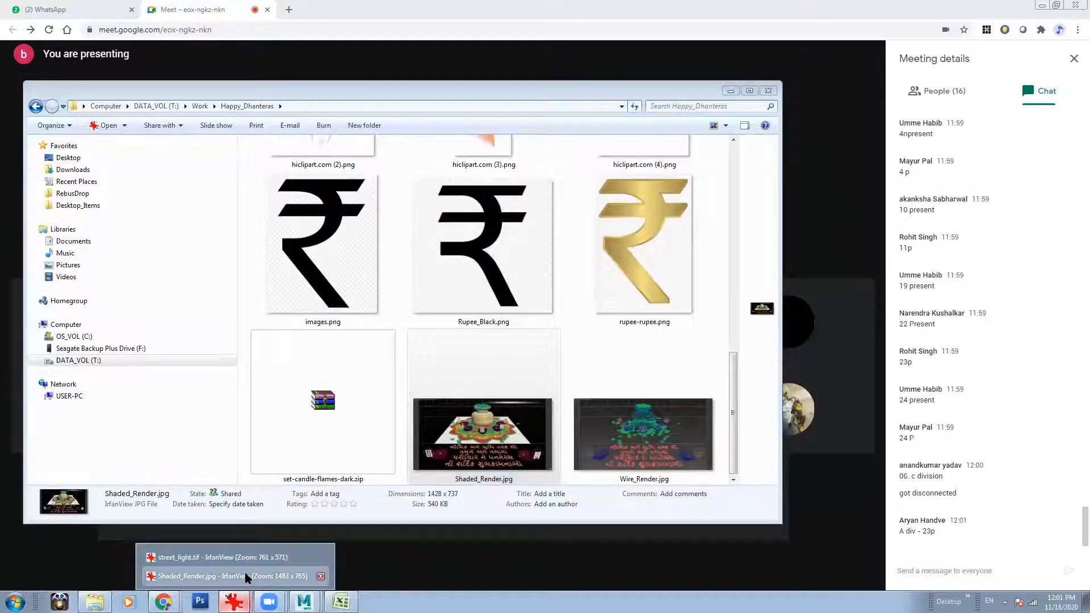
left_click(244, 575)
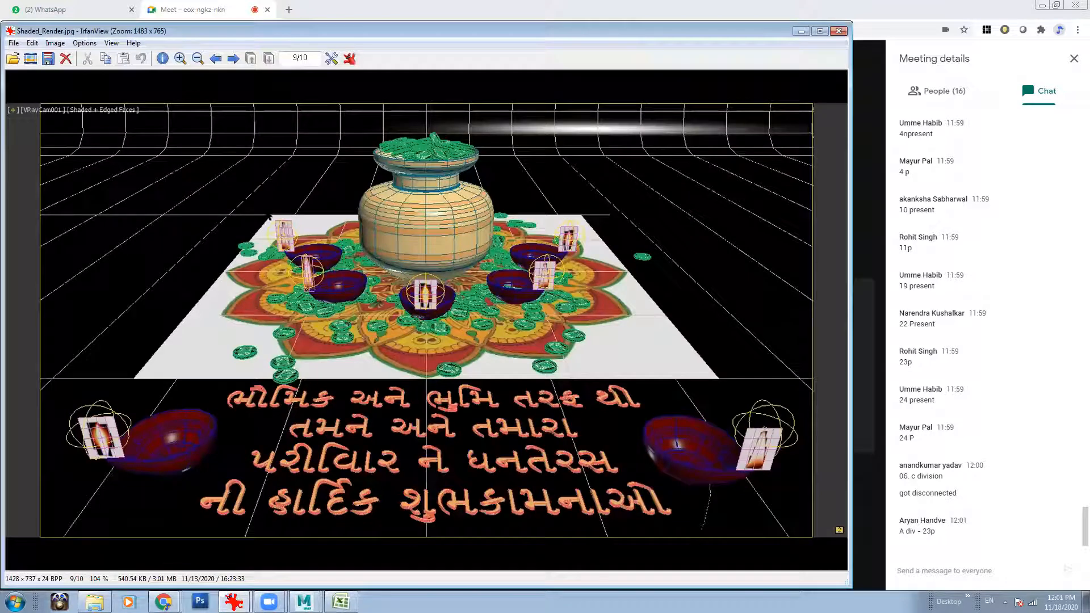
left_click(839, 31)
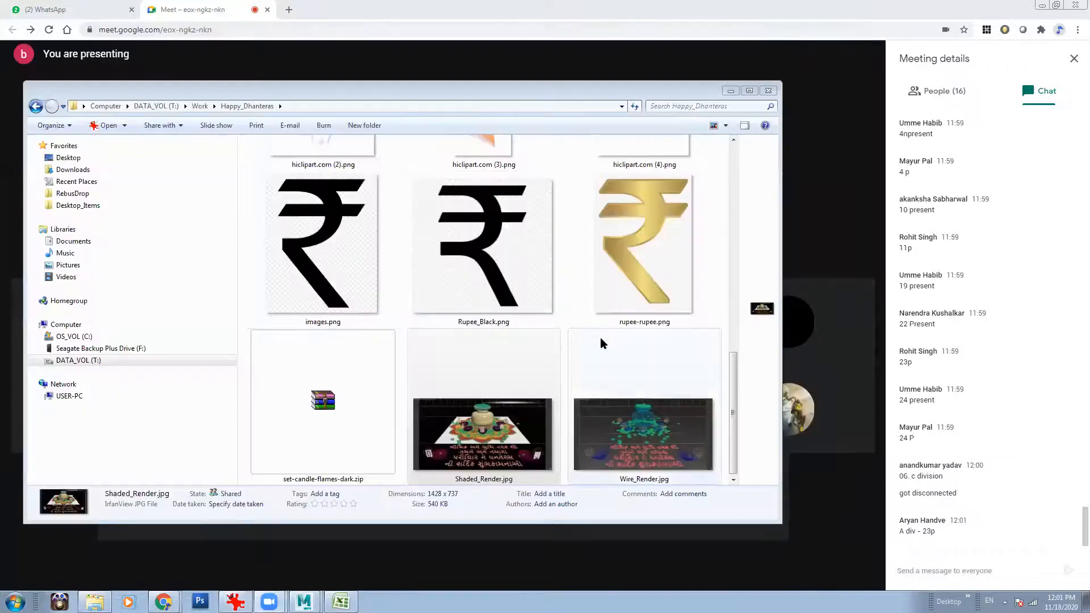
- Open Beauty_Render.jpg from the Happy_Dhanteras folder and resize and reposition its window to fit beside the meeting chat
scroll(723, 382, "up", 8)
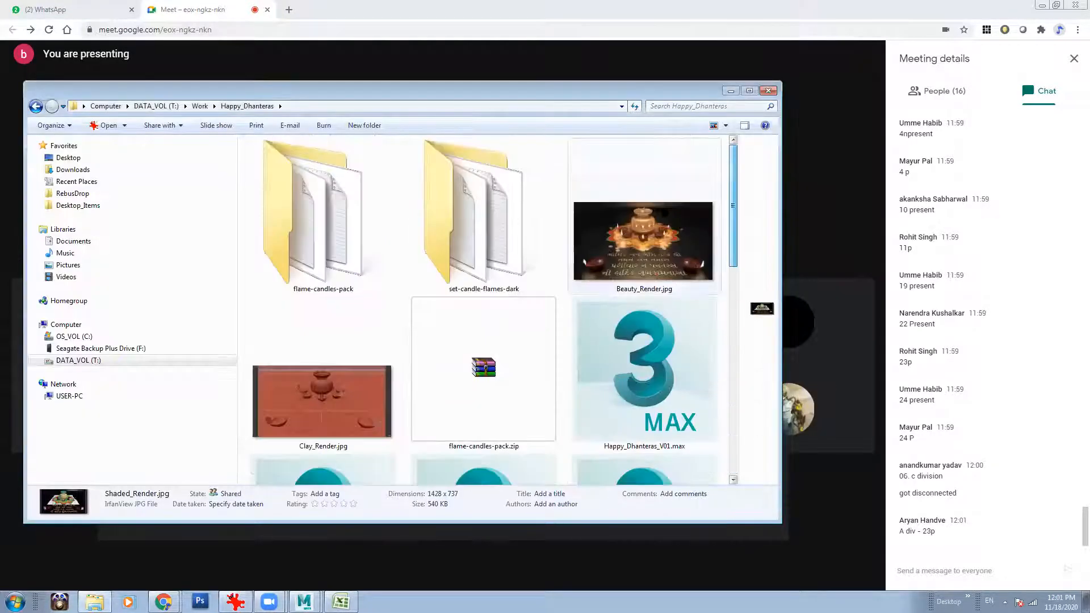
double_click(648, 242)
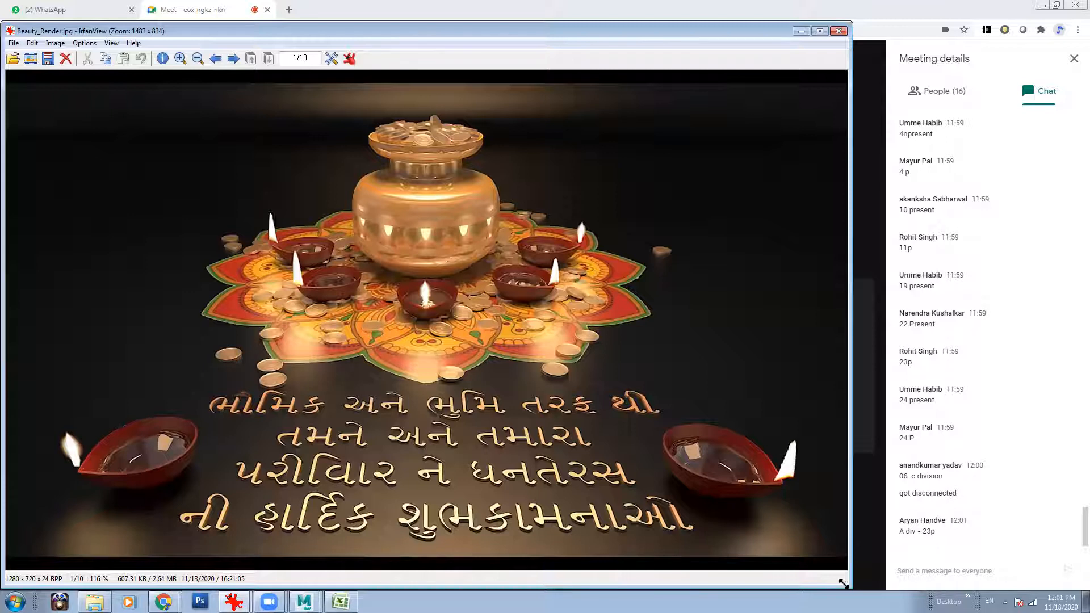
left_click_drag(843, 583, 873, 584)
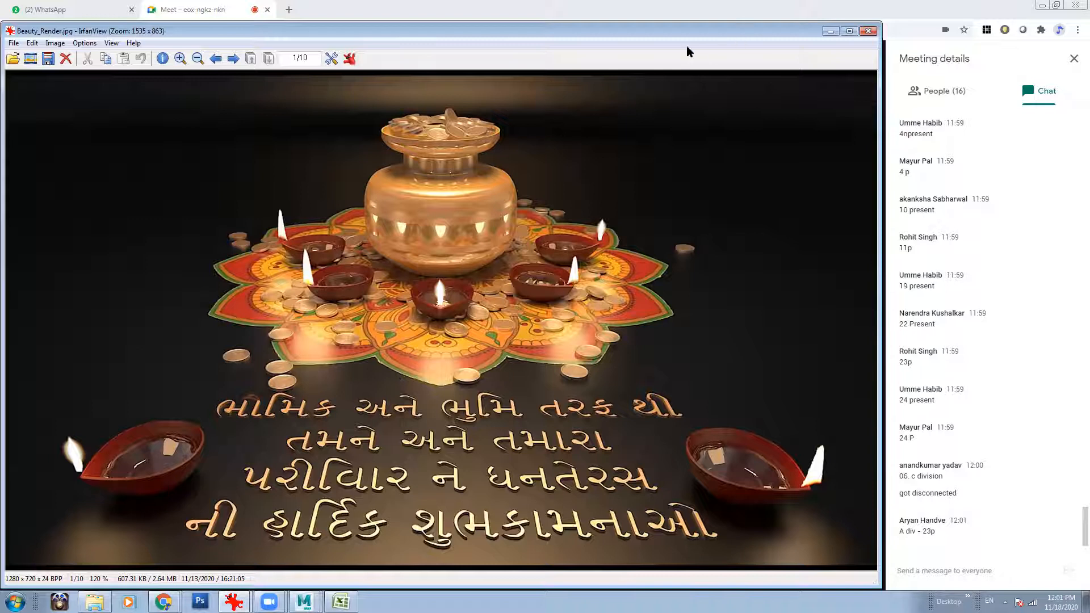
left_click_drag(689, 36, 696, 121)
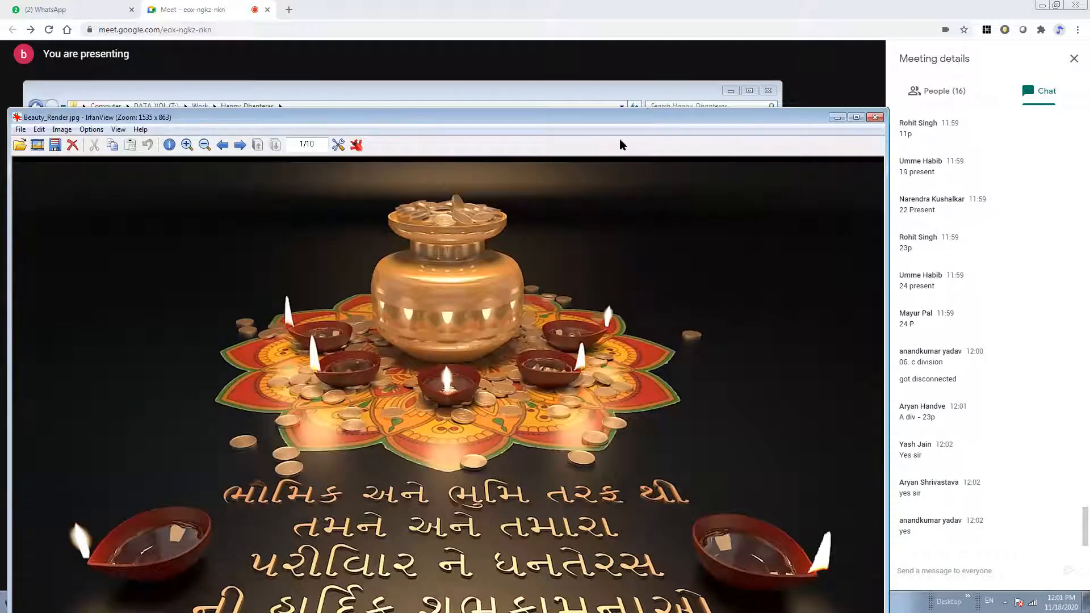
left_click_drag(619, 118, 619, 46)
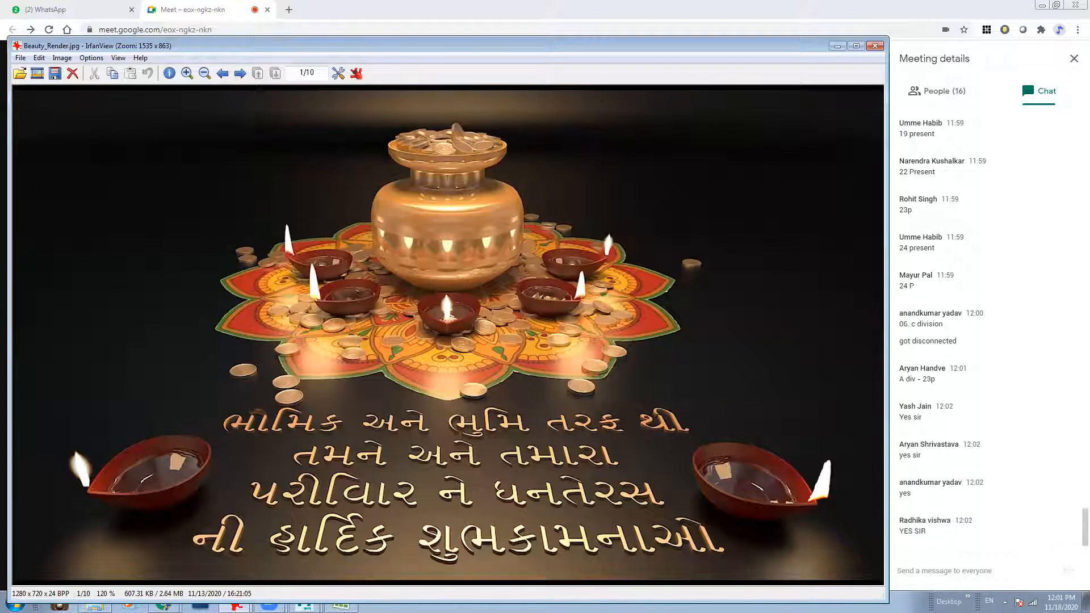
left_click_drag(888, 602, 878, 612)
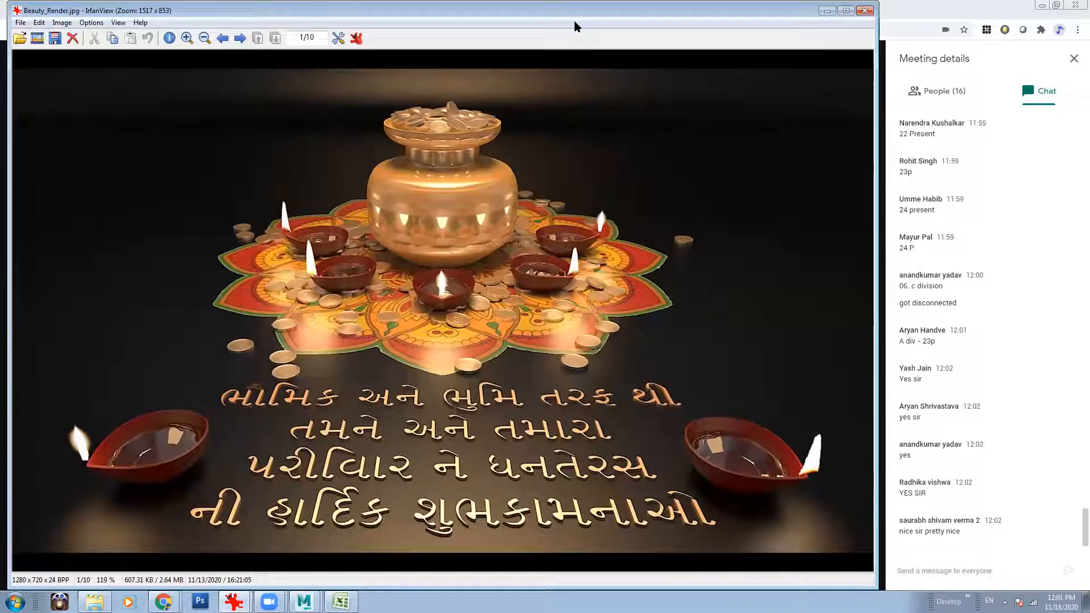
left_click_drag(575, 14, 576, 48)
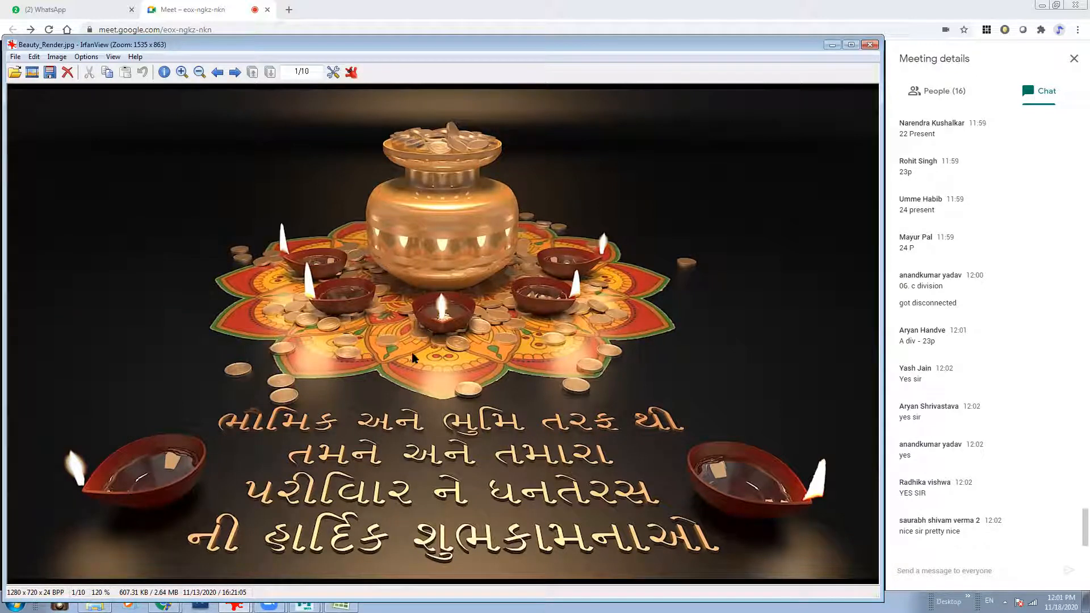
- Examine the coins, lamps, golden pot and lettering of Beauty_Render.jpg in close-up and in the wider composition
scroll(491, 388, "up", 6, "ctrl")
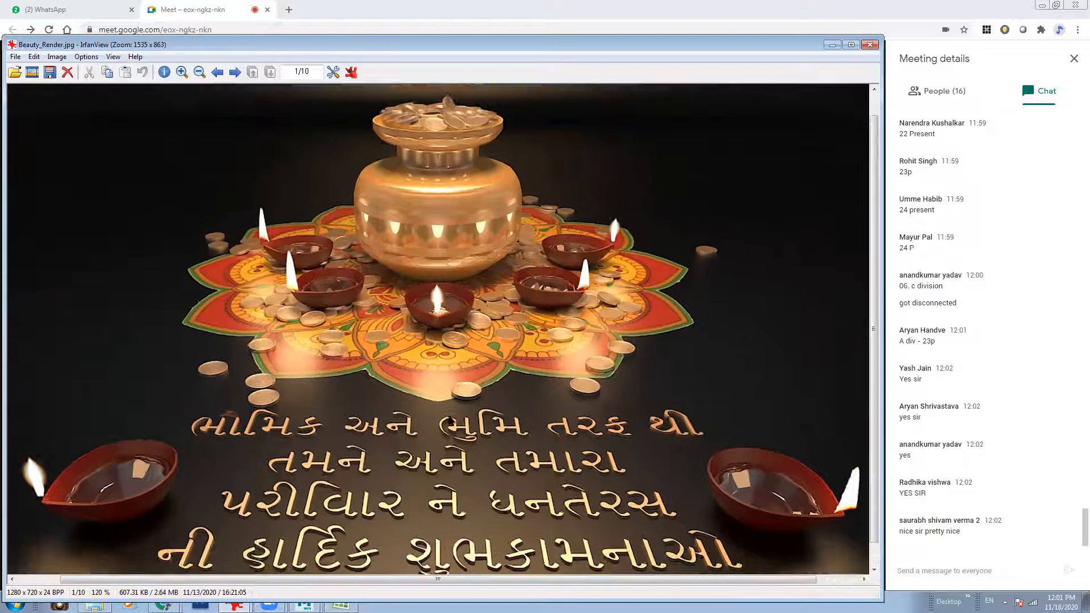
scroll(494, 442, "up", 2, "ctrl")
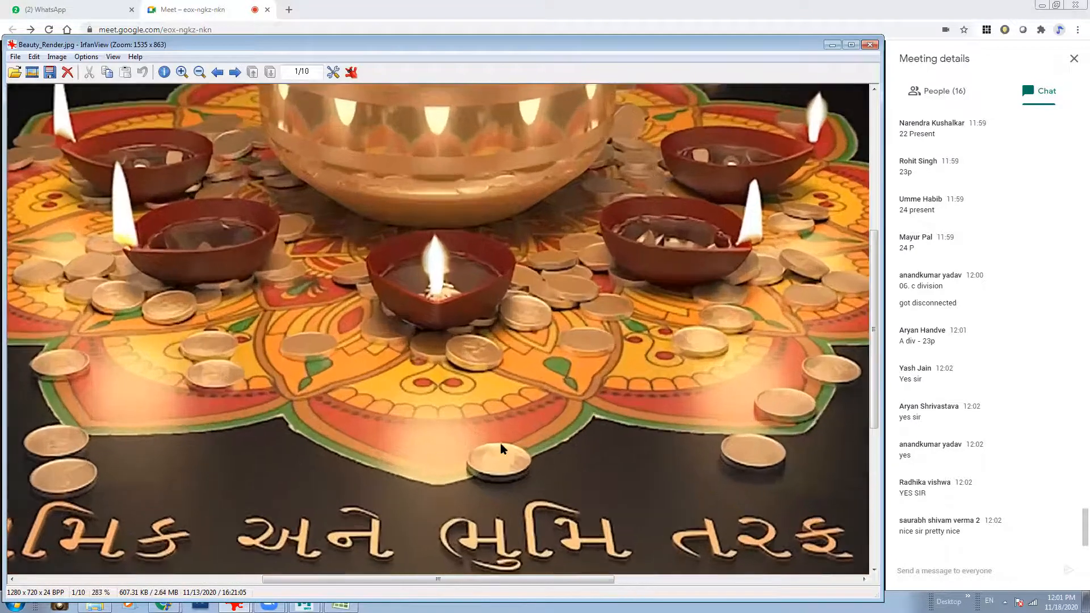
scroll(503, 352, "up", 1, "ctrl")
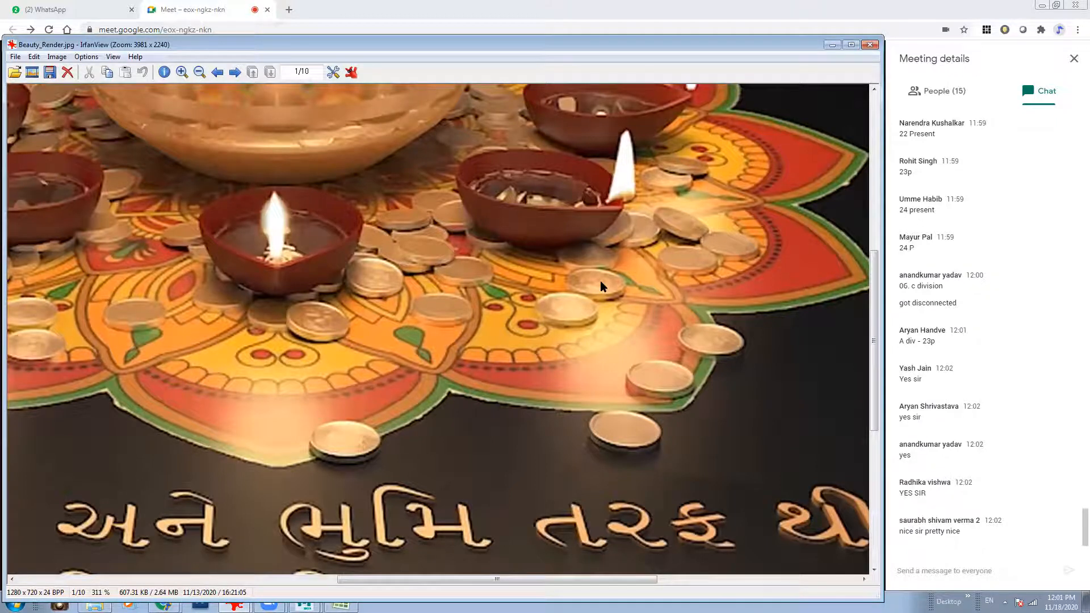
scroll(601, 281, "up", 1, "ctrl")
scroll(430, 295, "up", 5)
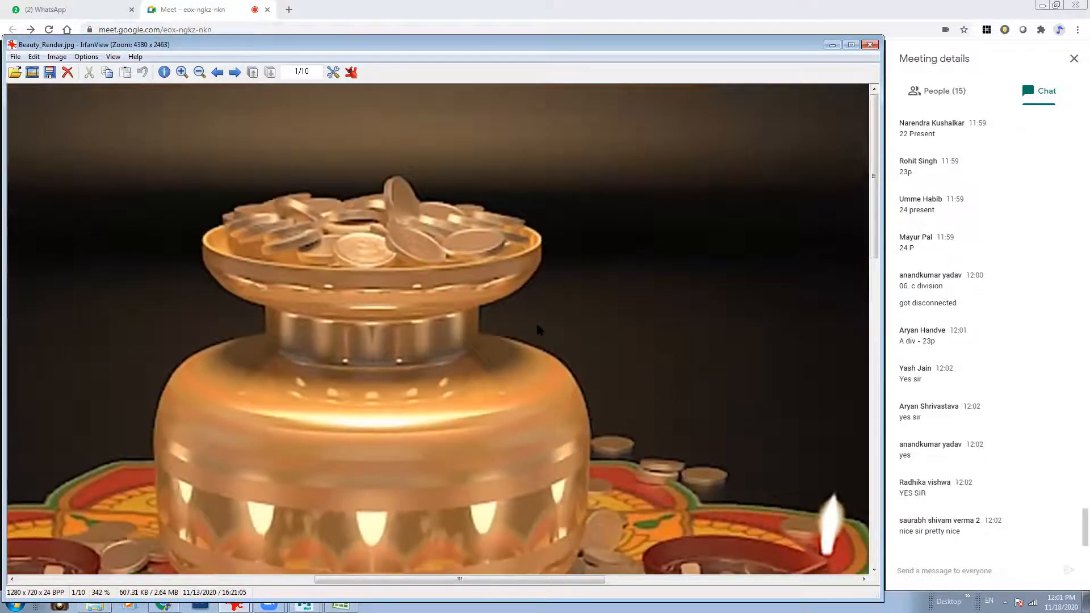
scroll(466, 425, "down", 9, "ctrl")
scroll(443, 404, "up", 1, "ctrl")
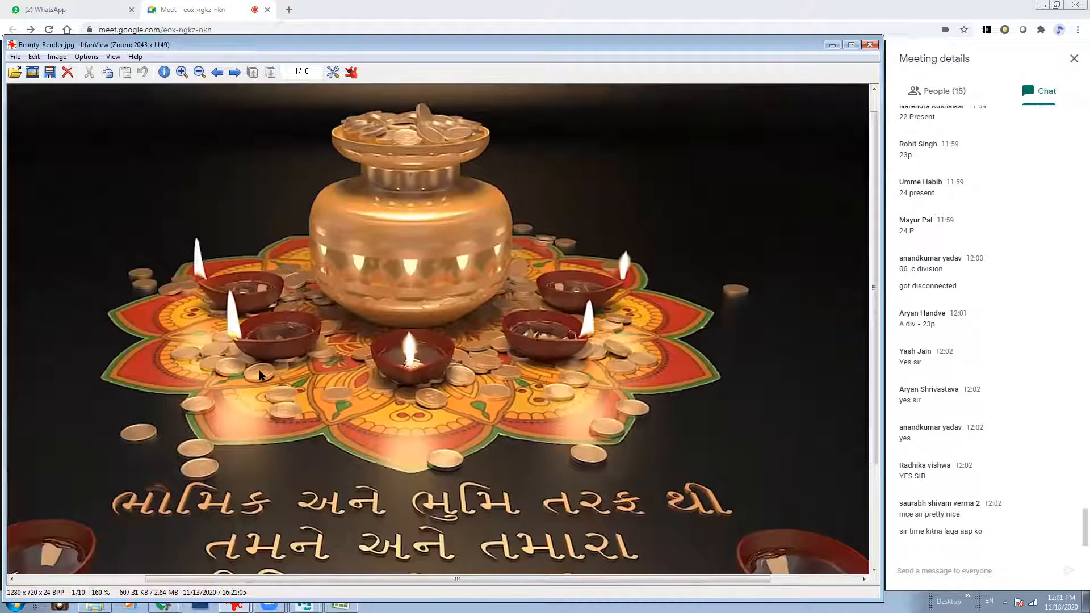
scroll(310, 375, "down", 1, "ctrl")
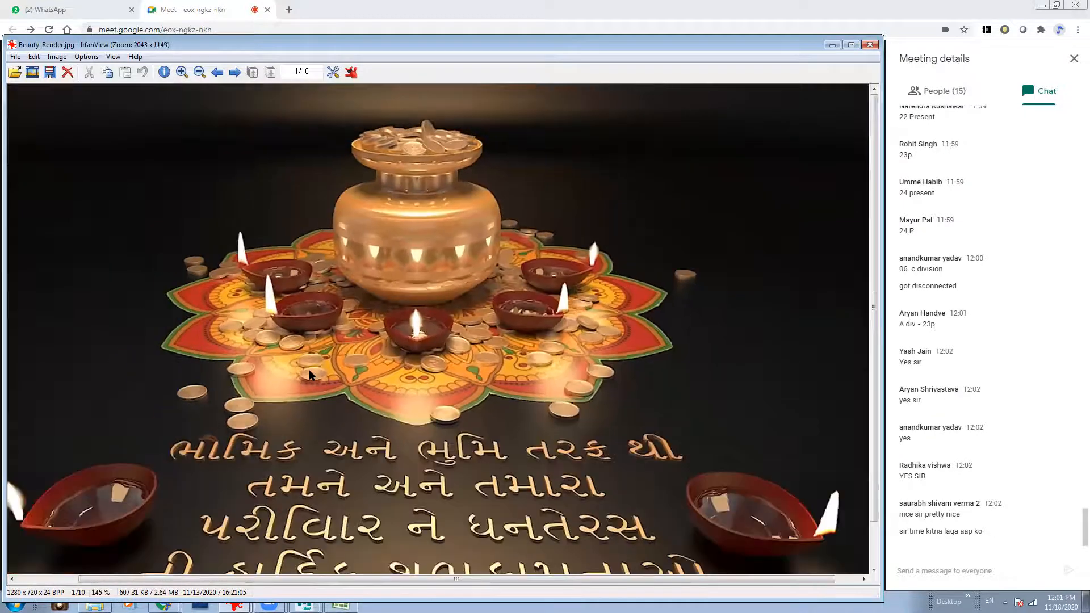